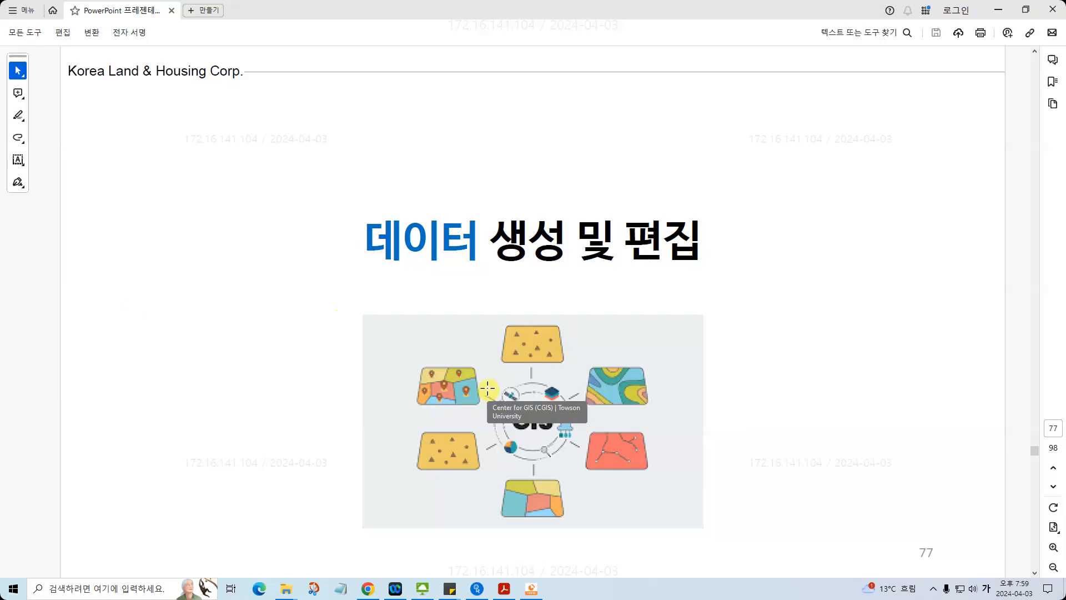
- Go back through the PDF course slides to the project coordinate system slide listing the EPSG codes
mouse_move(284, 587)
left_click(392, 534)
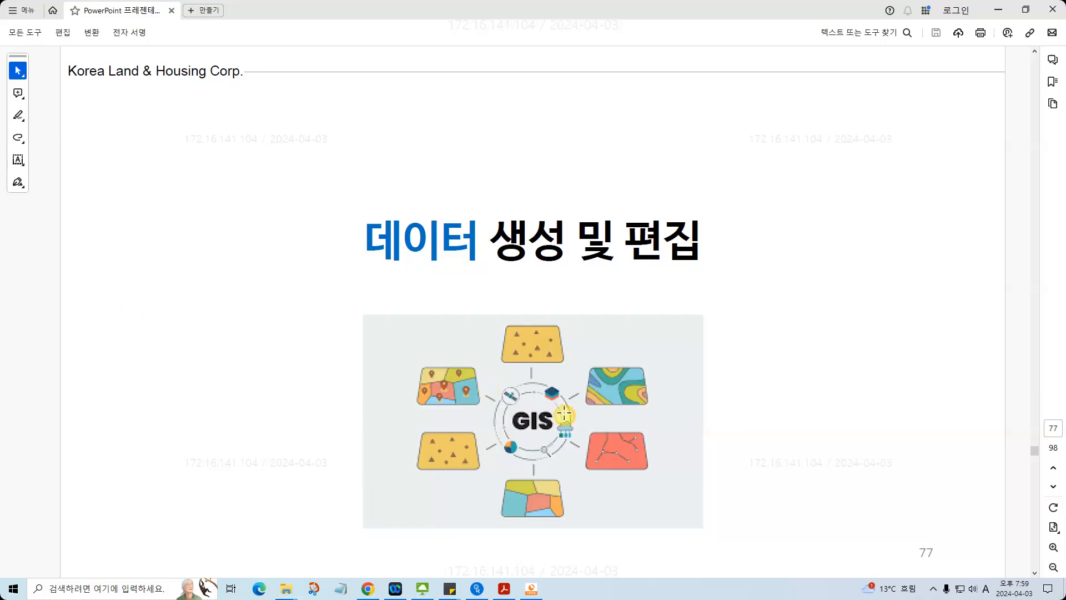
left_click(821, 406)
scroll(751, 410, "up", 2)
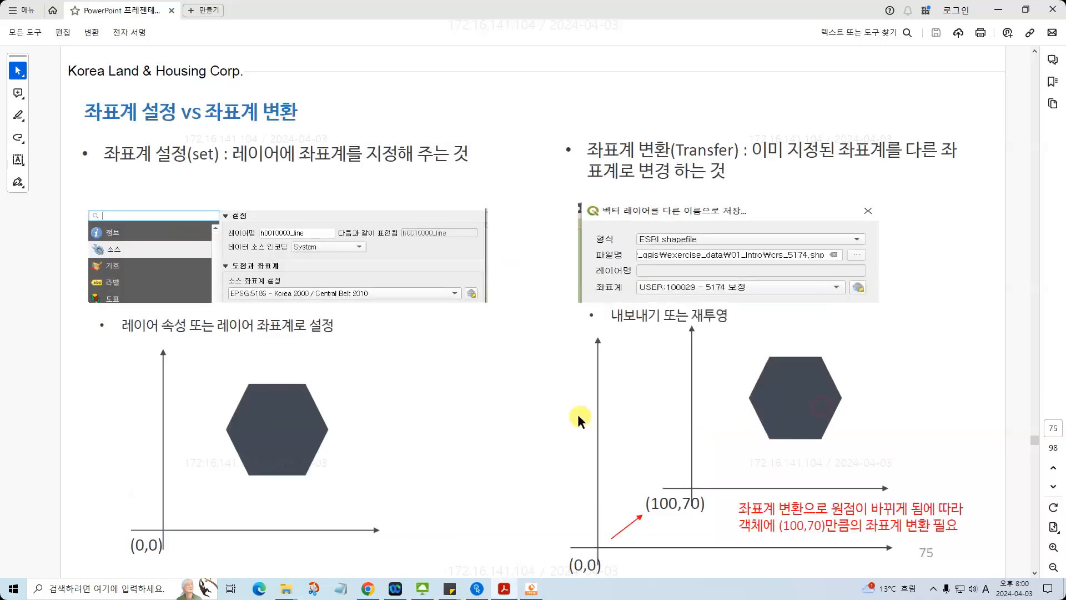
scroll(554, 381, "up", 3)
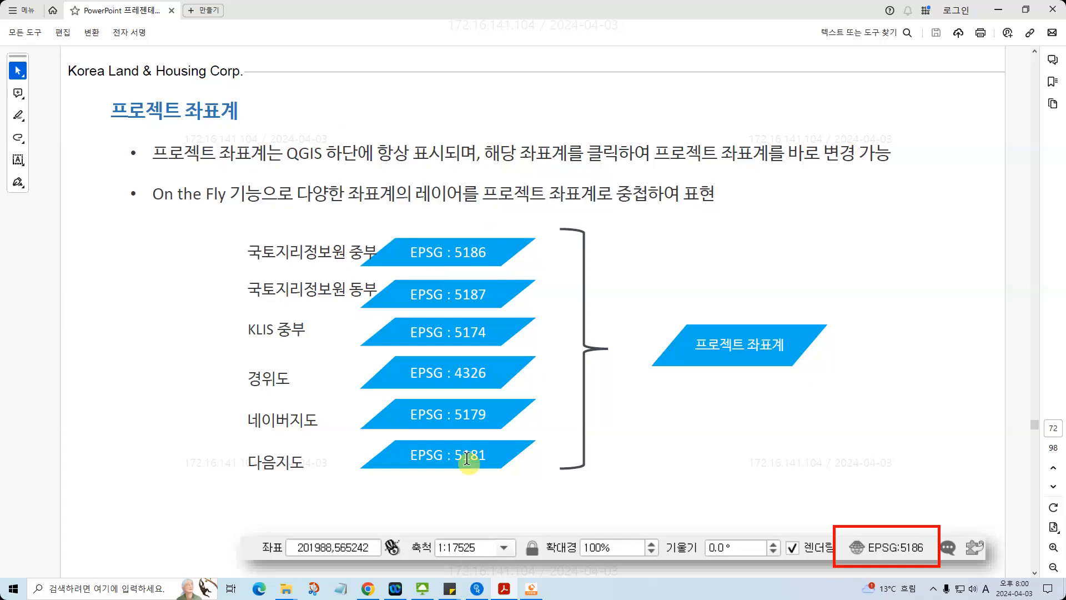
- Switch to Chrome and search the web for "공간데이터포털"
left_click(366, 590)
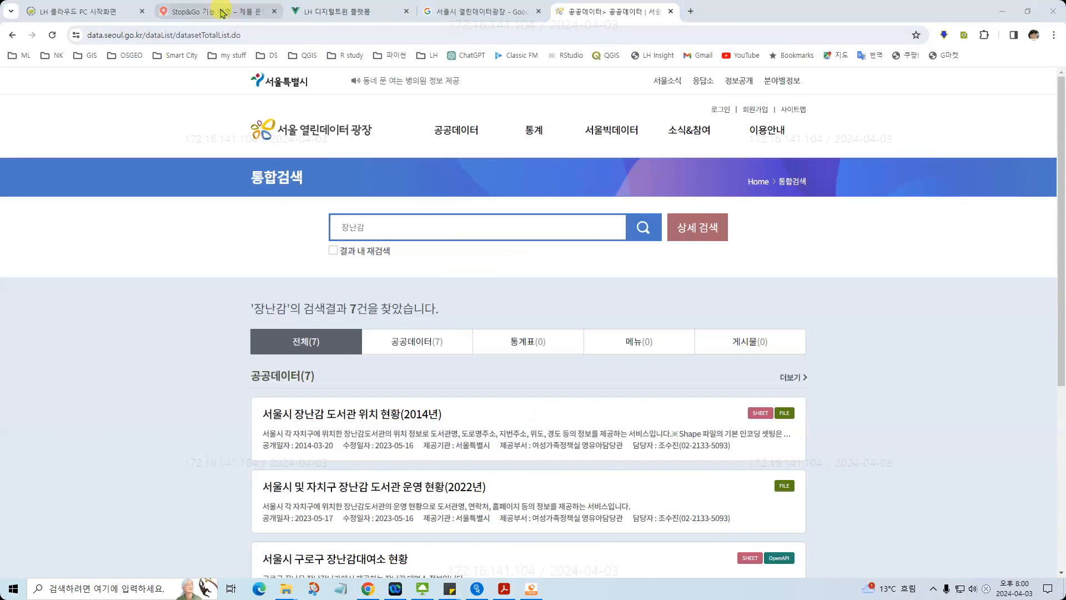
left_click(222, 12)
left_click(269, 29)
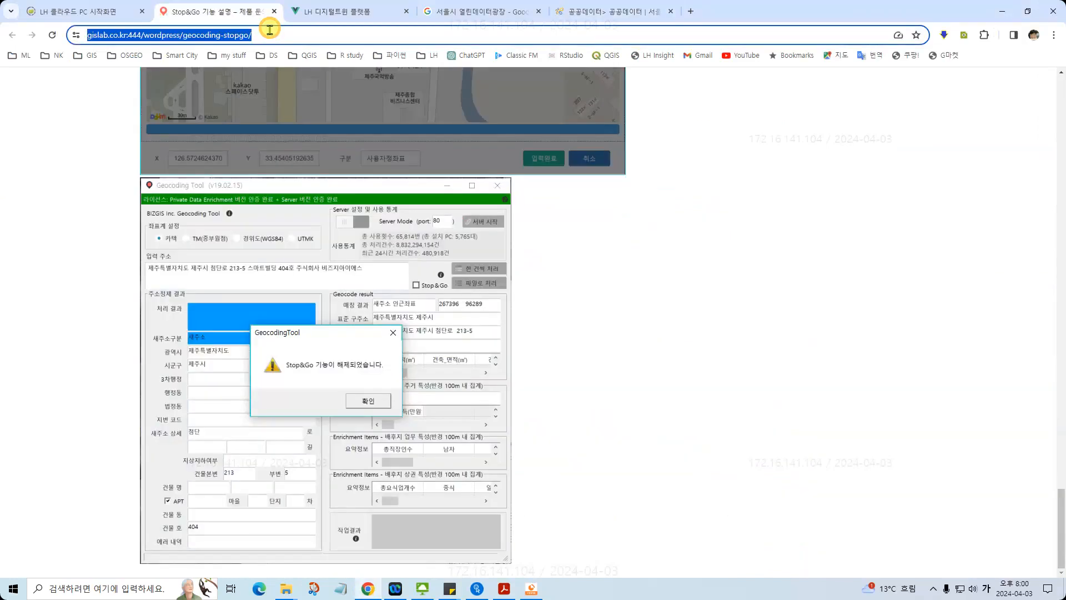
type("공간데이터")
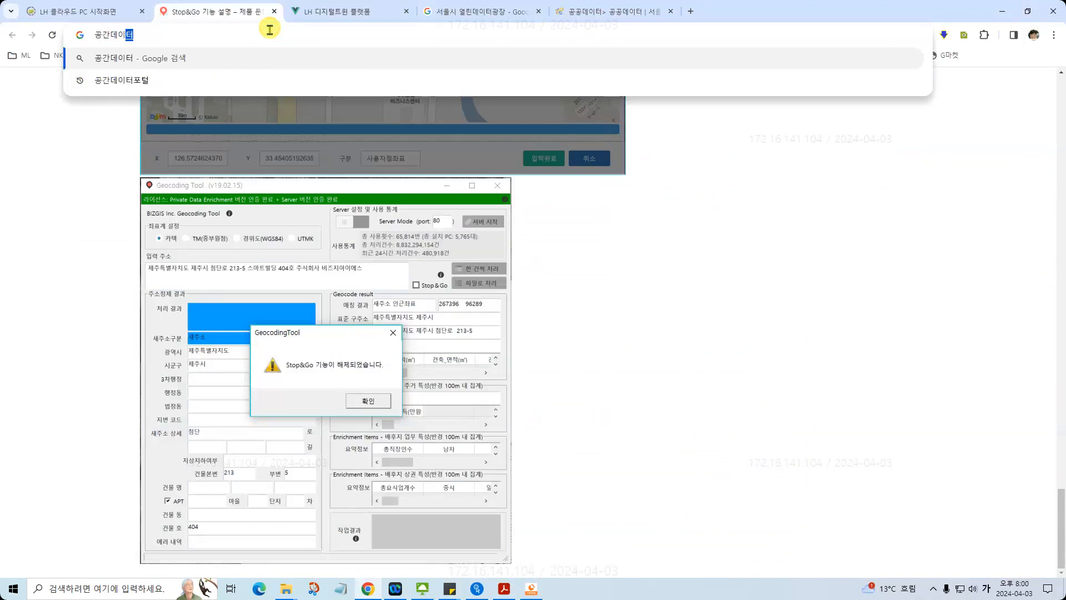
type("포털")
key("Return")
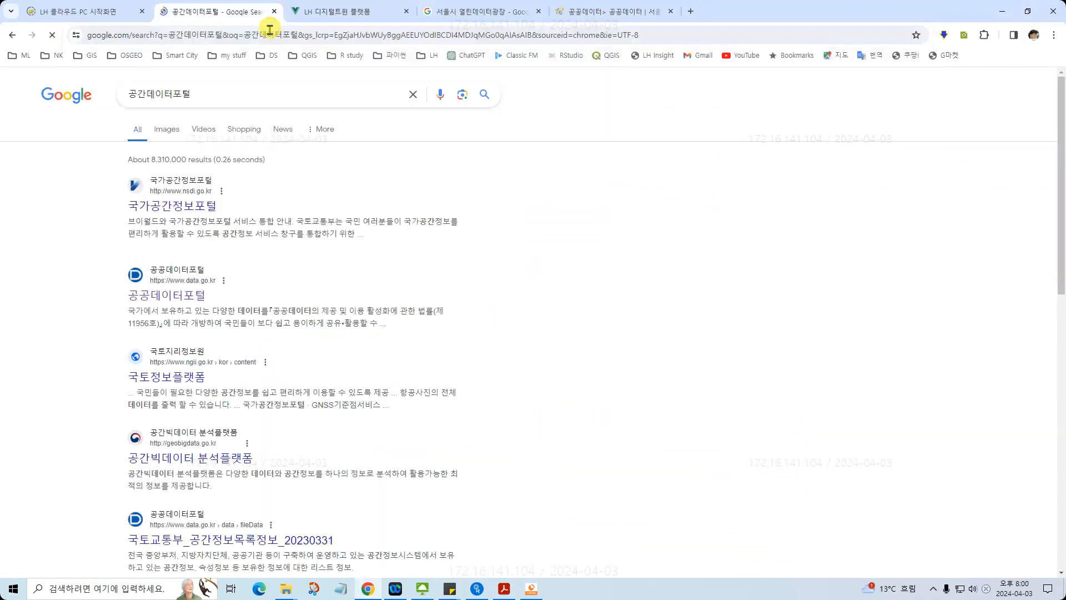
- Try to open the 국가공간정보포털 site from the search results, and return to the results page
left_click(172, 294)
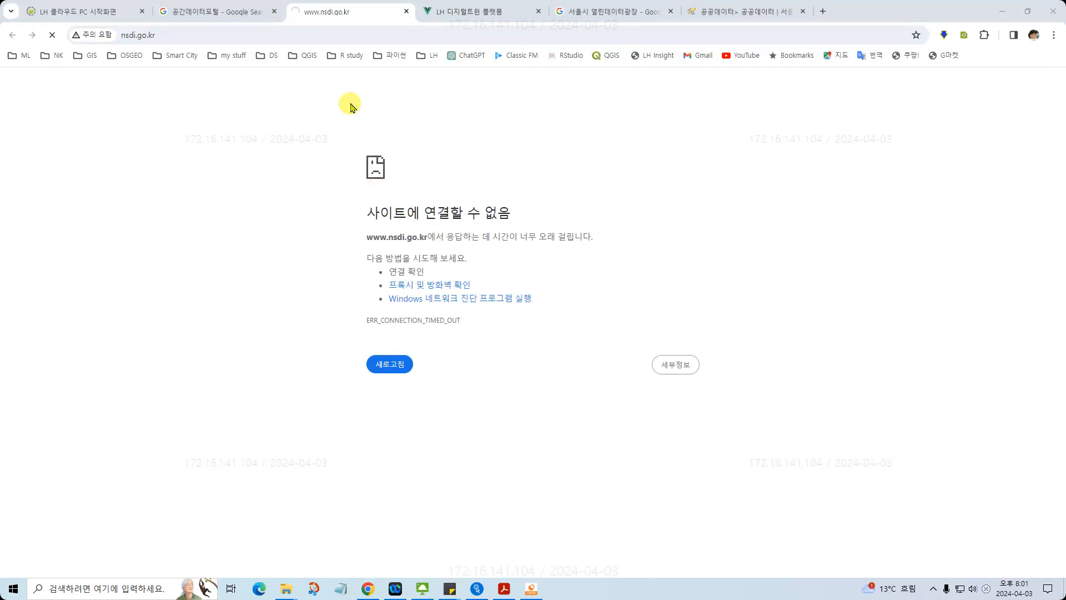
left_click(230, 14)
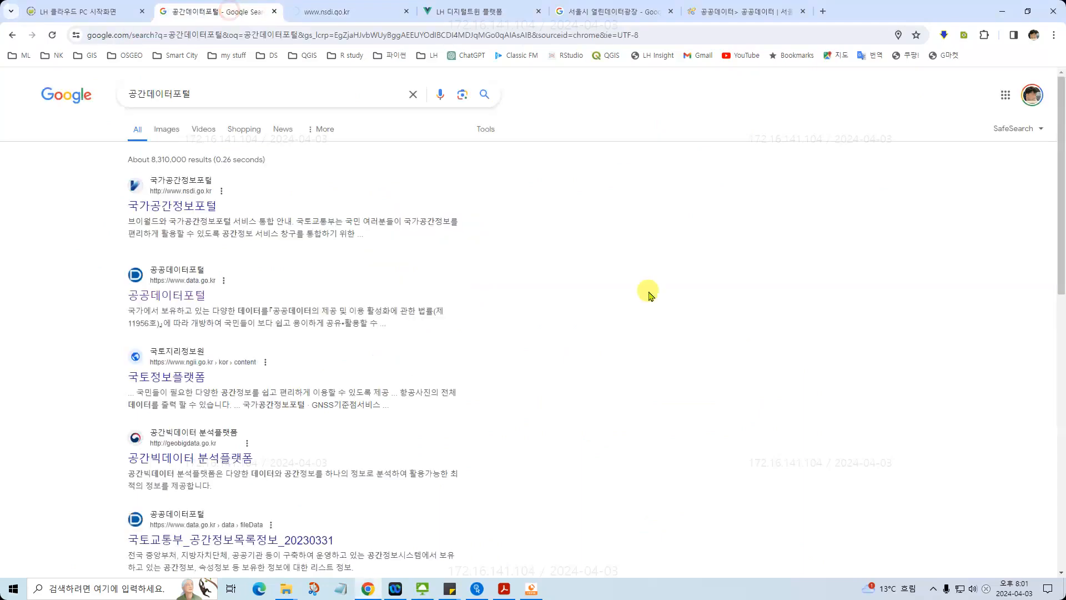
left_click_drag(569, 10, 733, 10)
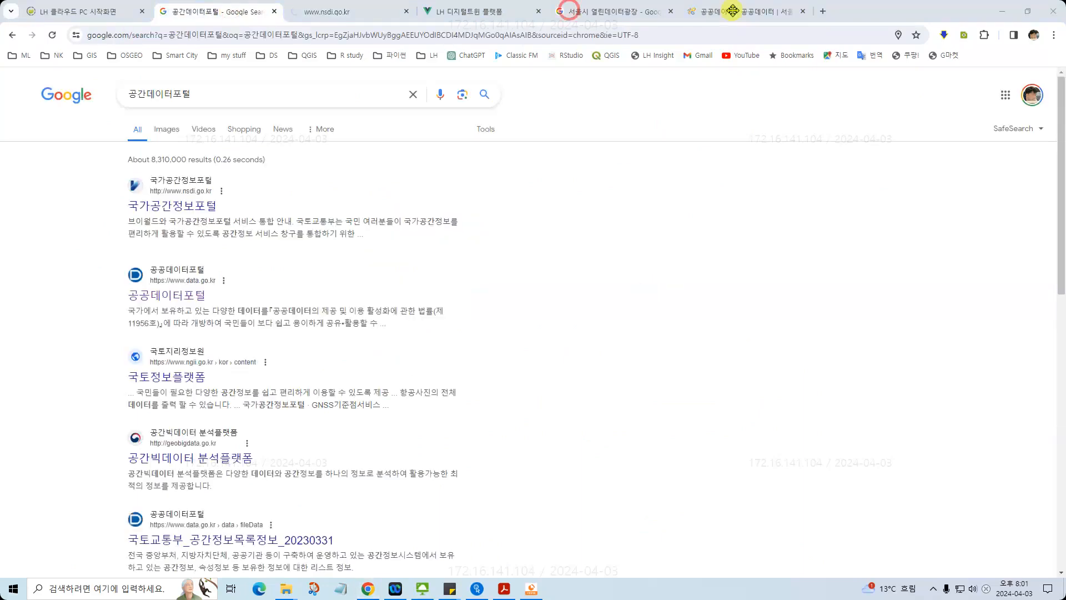
- Look through the submitted QGIS map screenshots in the 2차시 assignment folder, and put the viewer and folder away
mouse_move(288, 596)
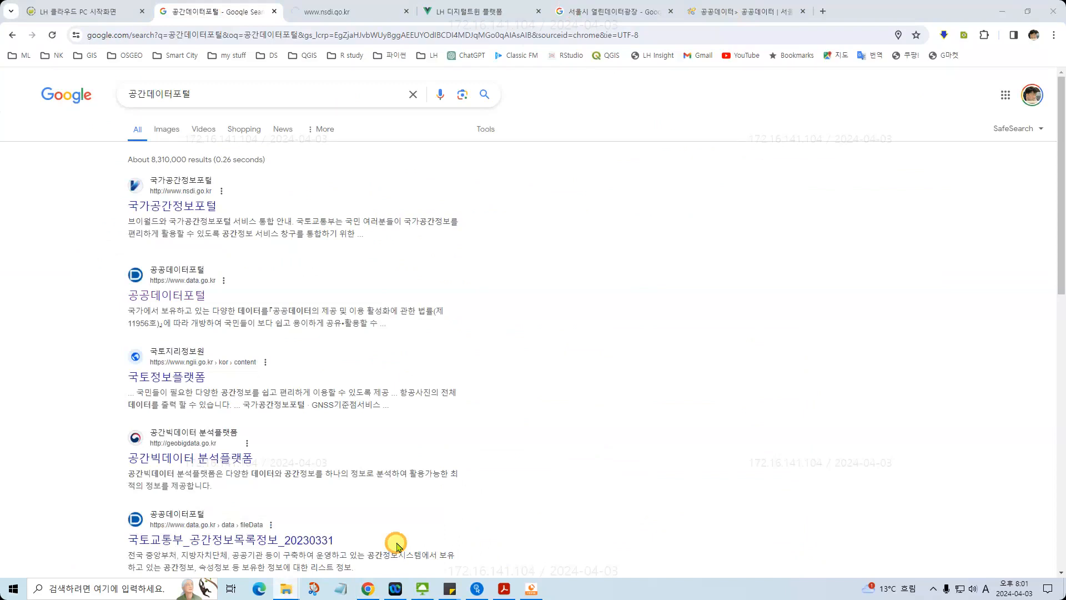
left_click(371, 540)
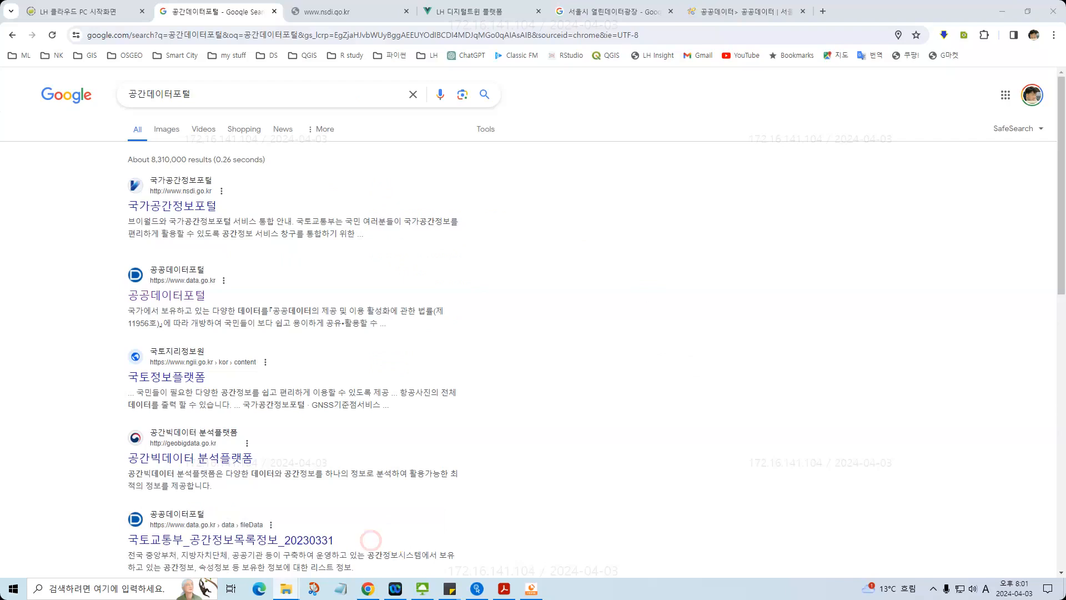
double_click(363, 248)
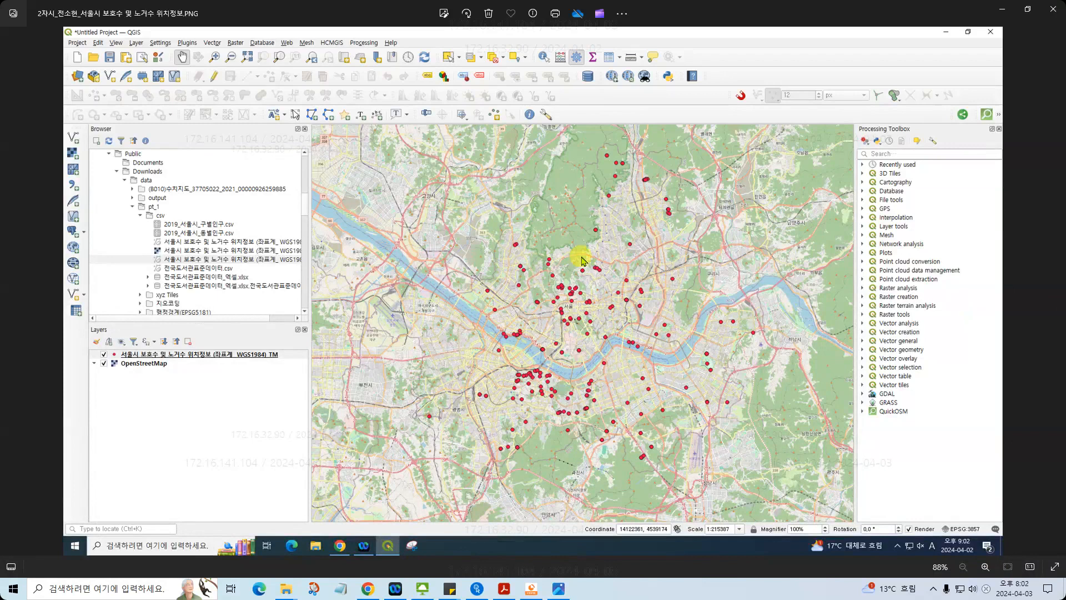
left_click(1057, 291)
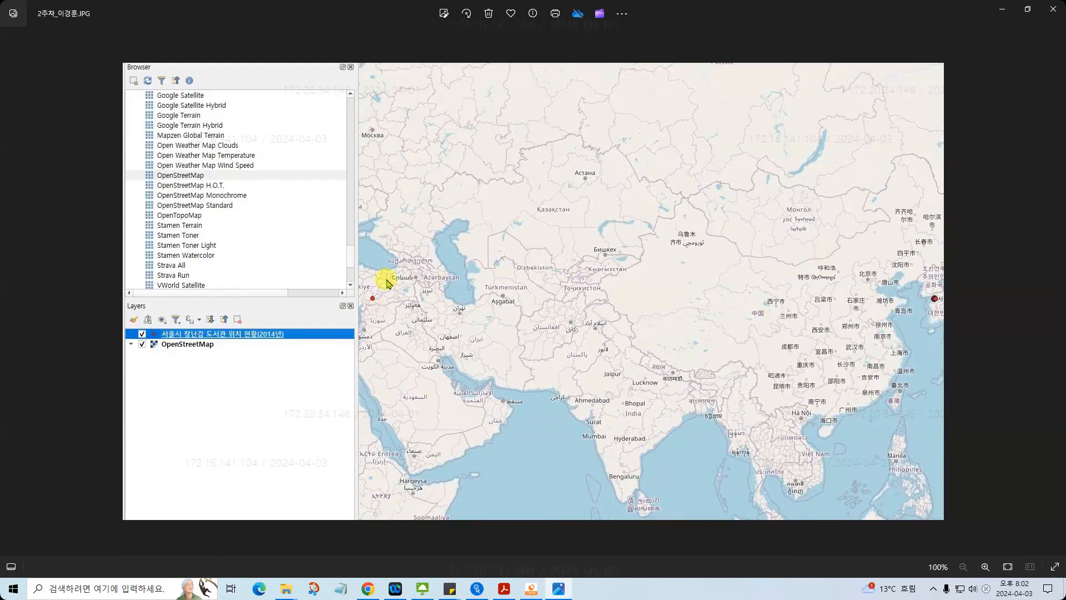
left_click(1054, 287)
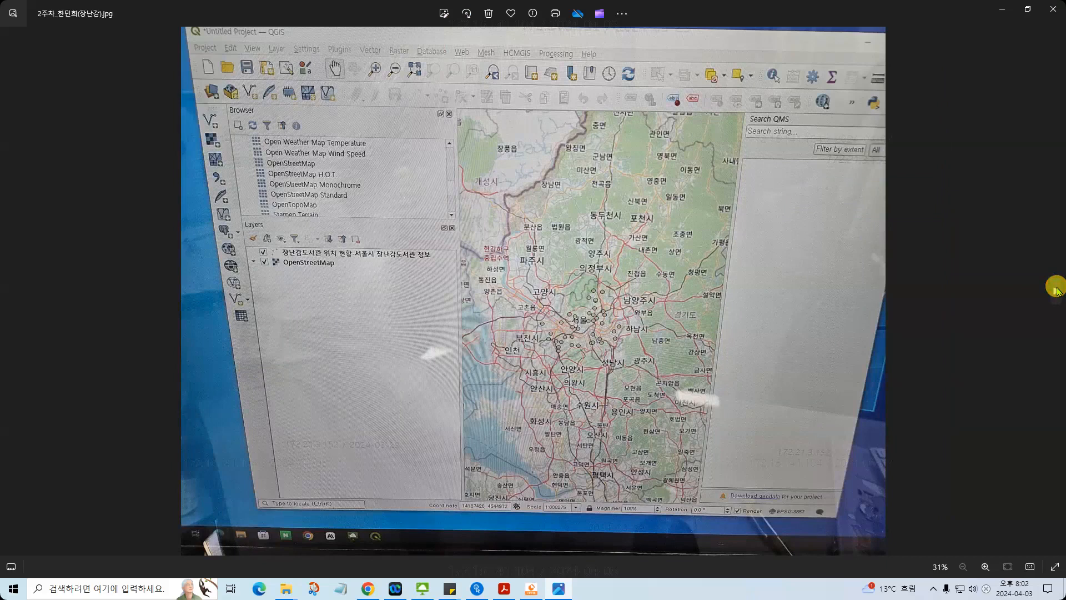
left_click(1055, 288)
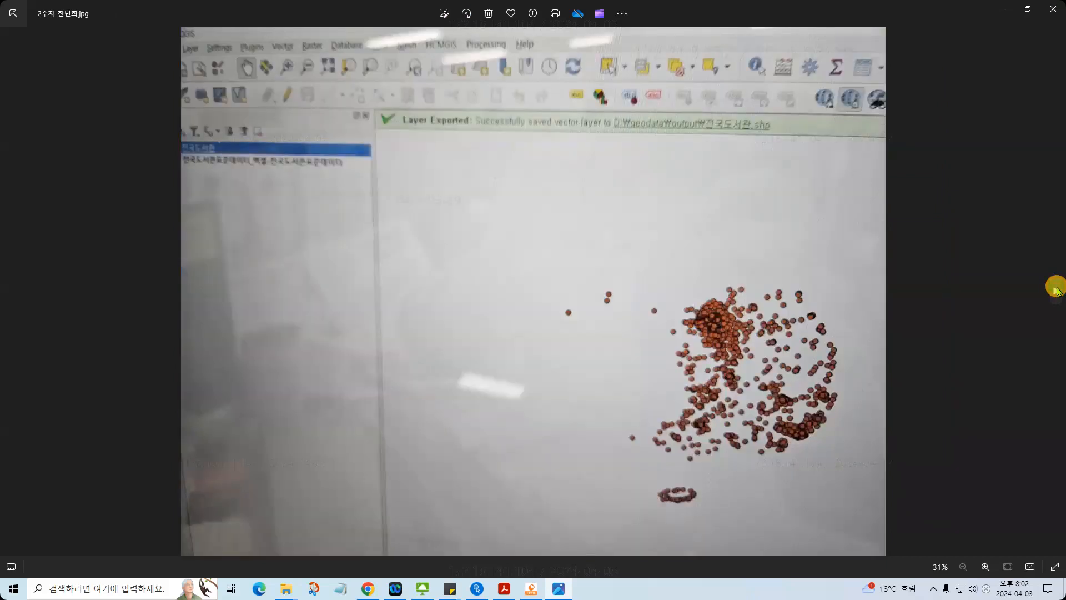
left_click(1054, 288)
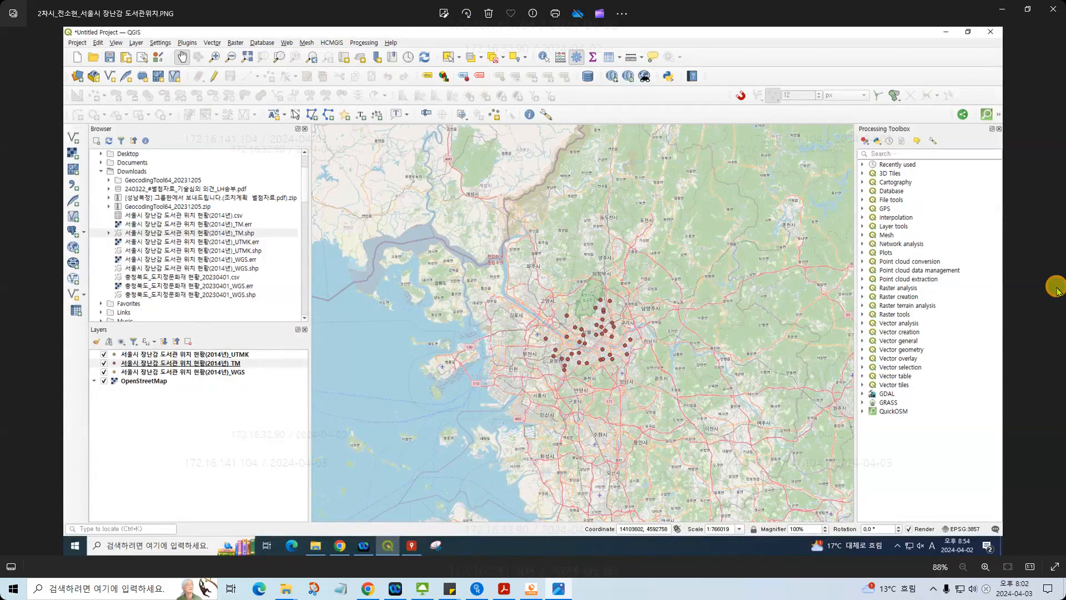
left_click(1003, 10)
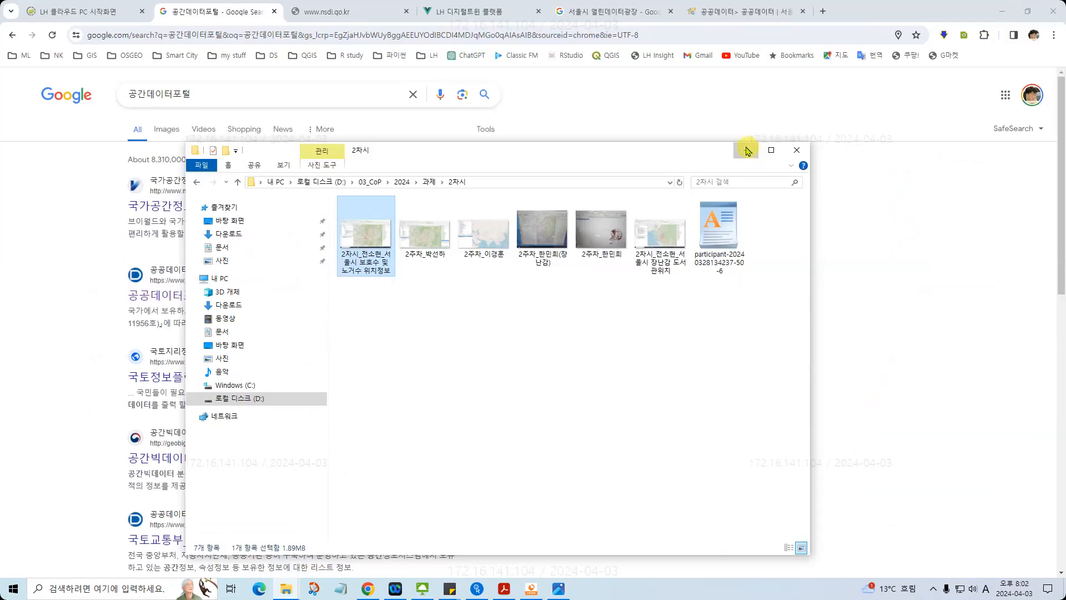
left_click(748, 151)
- Open the 서울시 장난감 도서관 위치 현황(2014년) dataset on 서울 열린데이터 광장 and download it as CSV
left_click(725, 8)
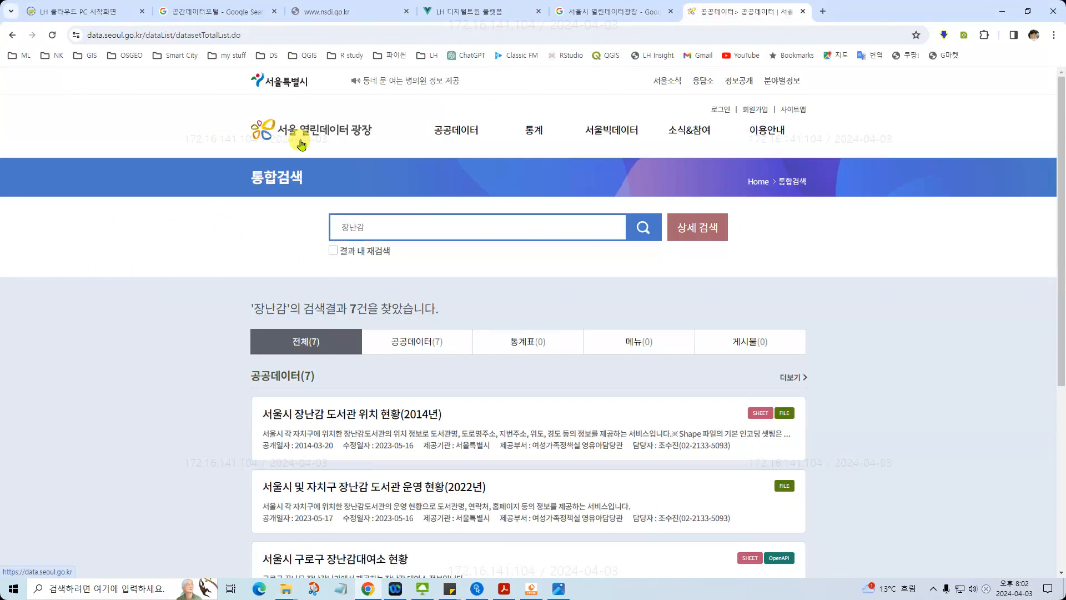
left_click(368, 422)
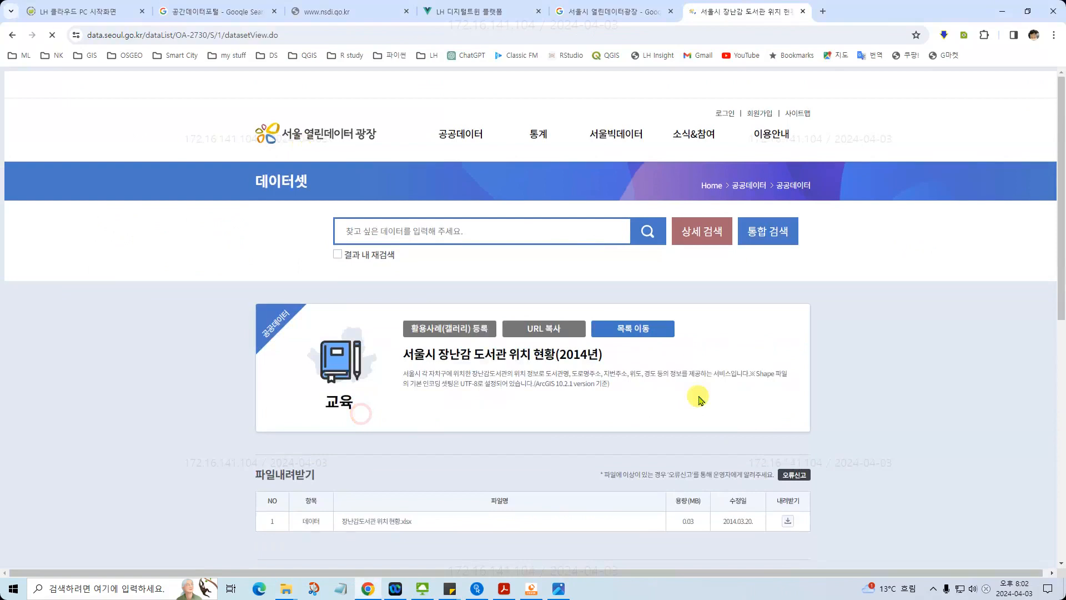
scroll(699, 400, "down", 8)
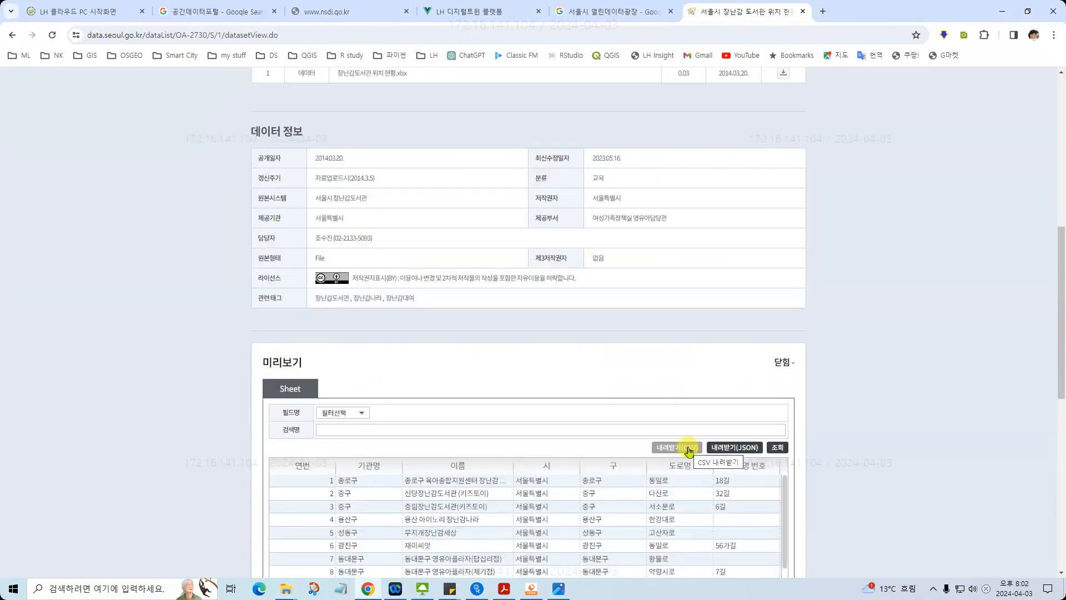
left_click(689, 451)
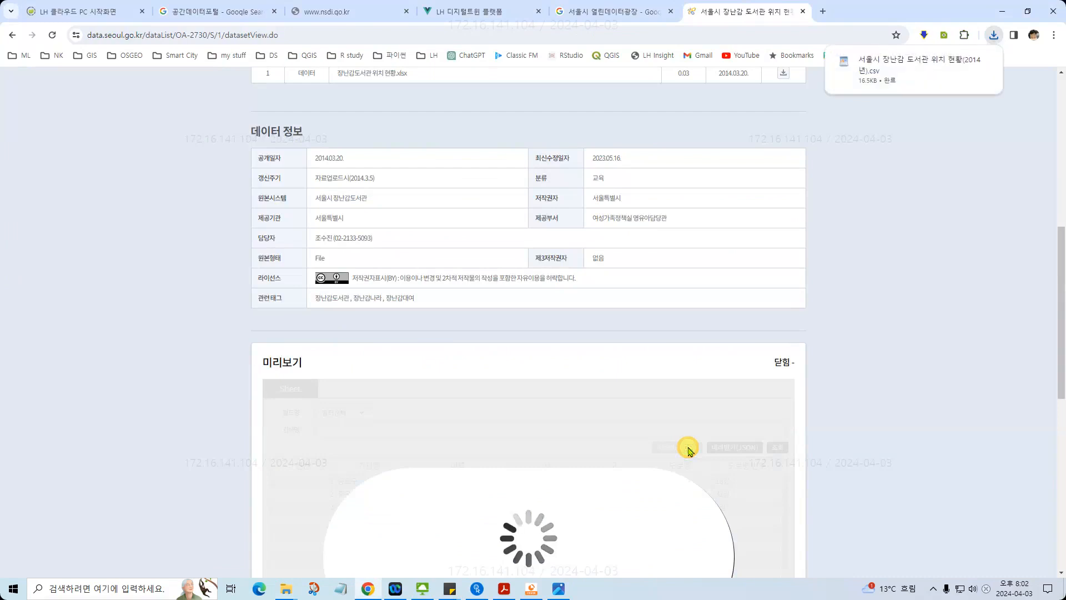
- Show the downloaded toy library CSV in its folder and open it with Notepad (메모장)
mouse_move(965, 66)
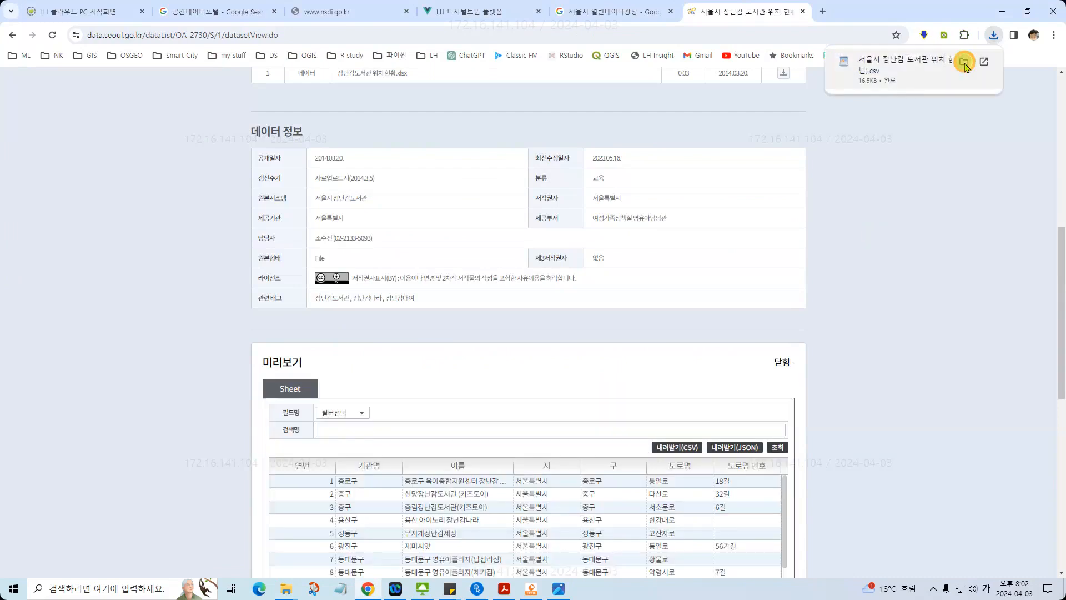
left_click(964, 62)
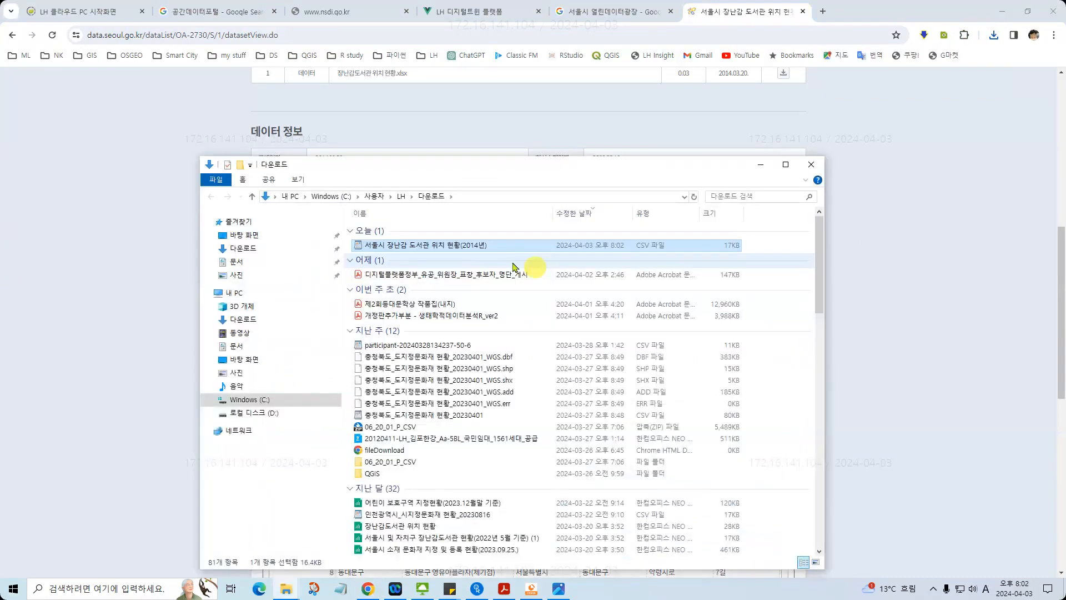
right_click(454, 246)
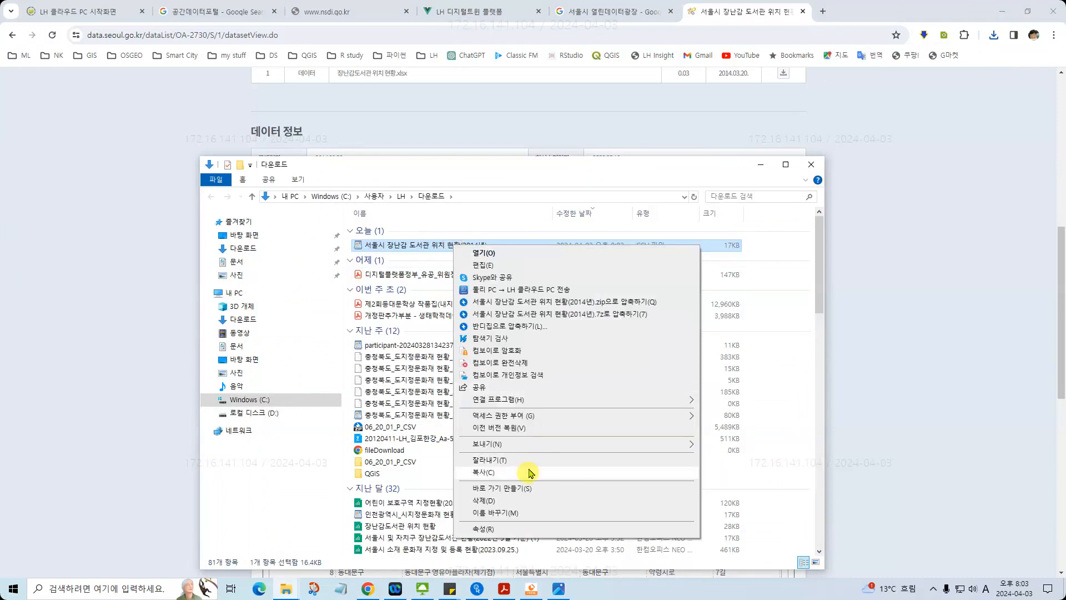
mouse_move(540, 402)
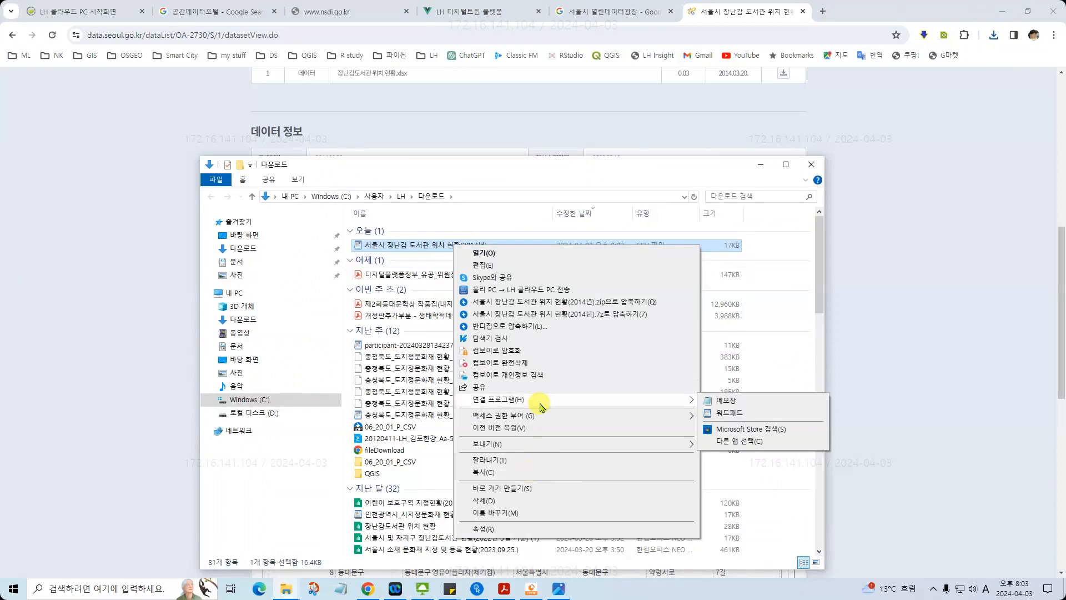
left_click(737, 407)
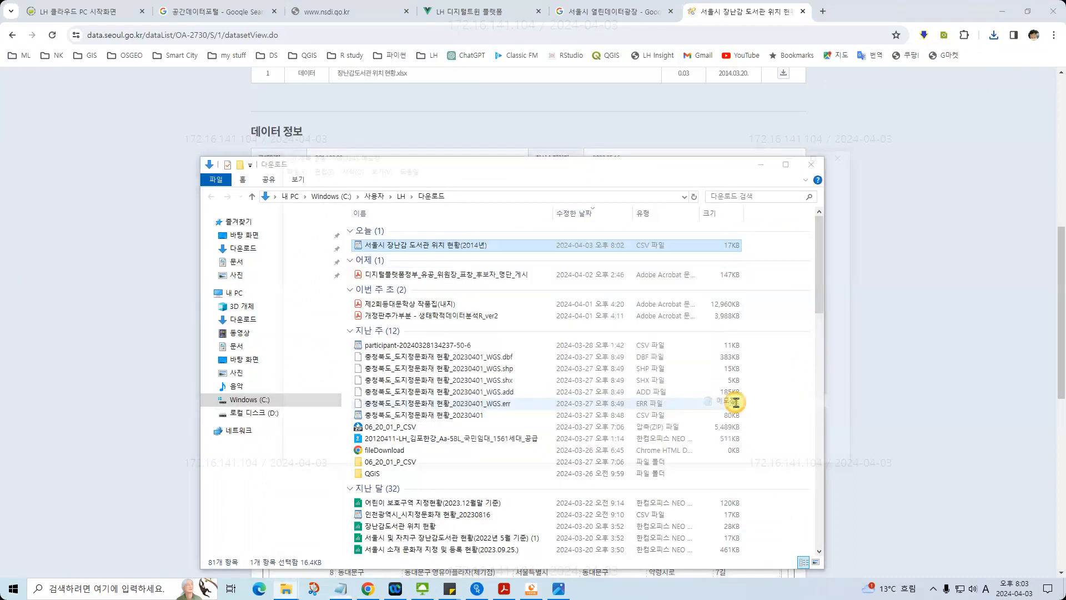
- Examine the CSV's header row for its field names, especially the 위도 and 경도 coordinate columns
left_click(192, 178)
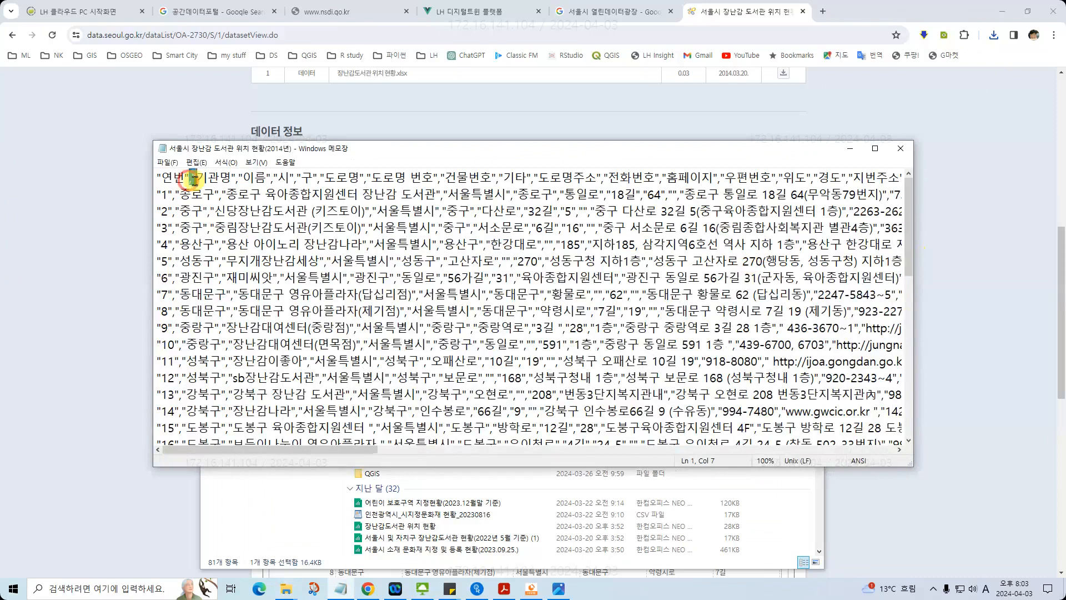
left_click_drag(319, 449, 408, 443)
left_click_drag(477, 179, 525, 181)
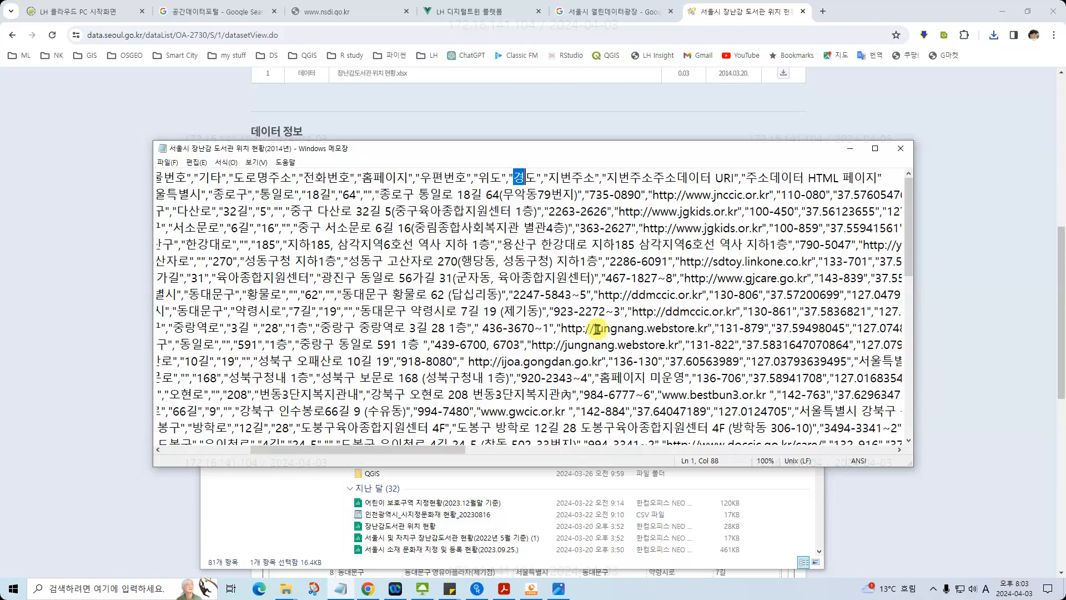
left_click_drag(511, 179, 531, 189)
left_click(531, 276)
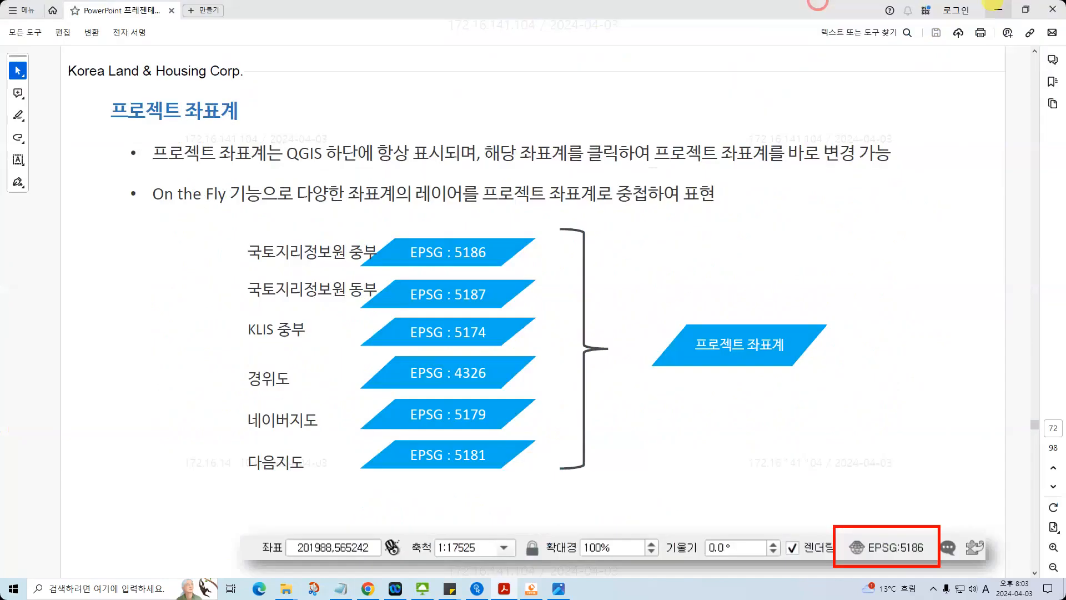
- Launch QGIS Desktop 3.34.4 from its desktop folder and start a new empty project
left_click(997, 9)
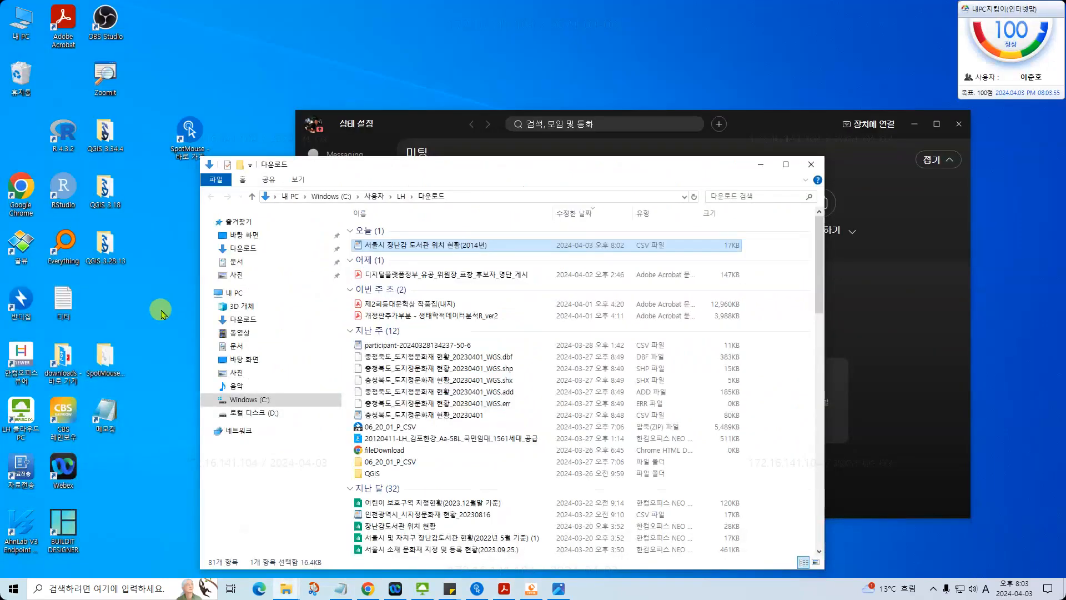
double_click(106, 139)
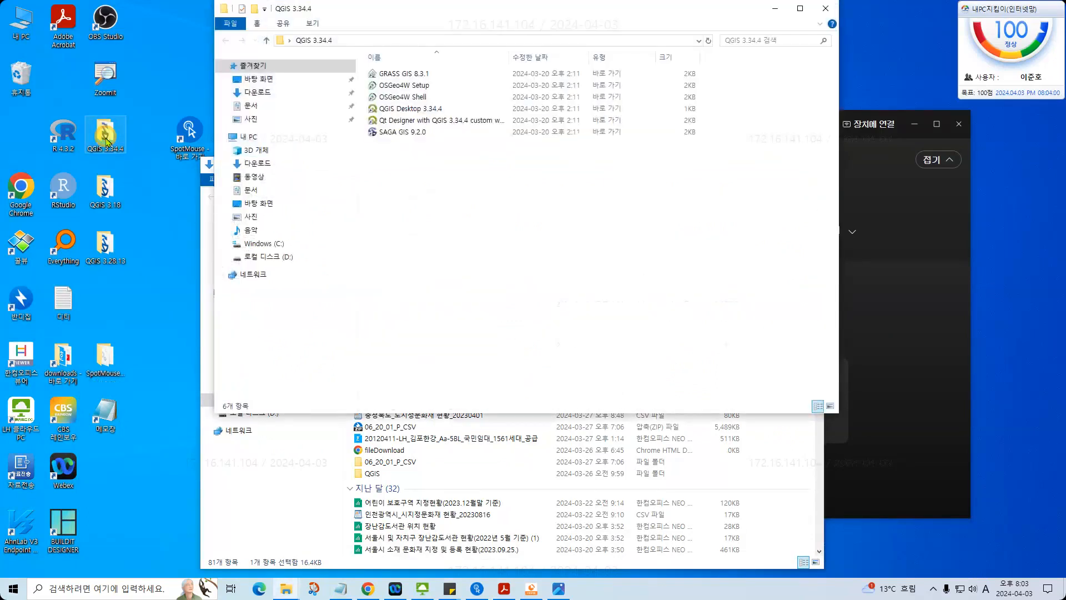
double_click(426, 108)
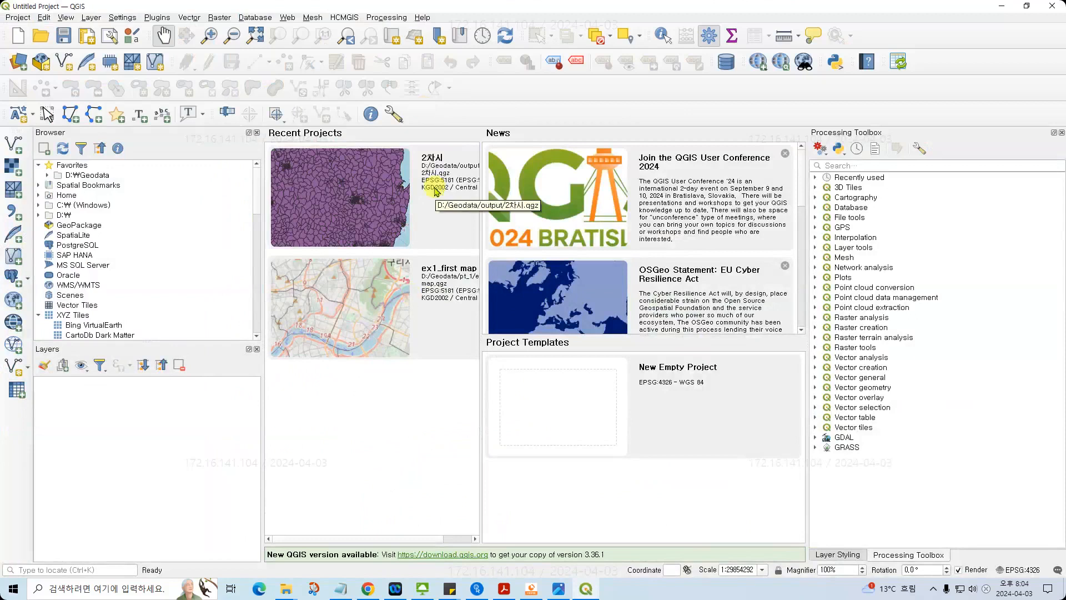
double_click(564, 421)
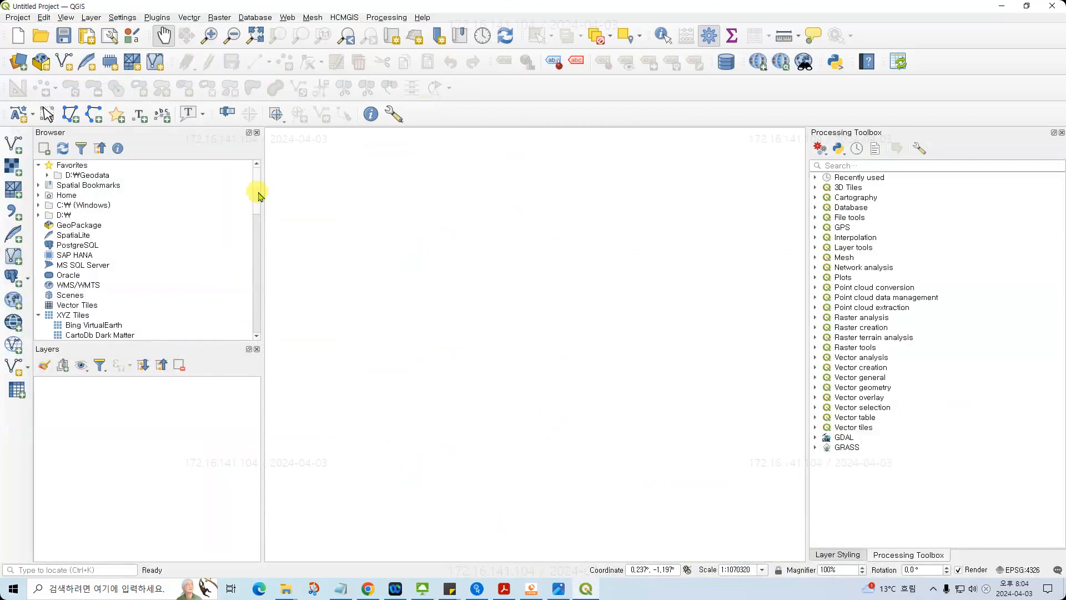
- Add the OpenStreetMap XYZ tile layer to the project as the base map
left_click_drag(257, 192, 272, 339)
scroll(170, 265, "up", 2)
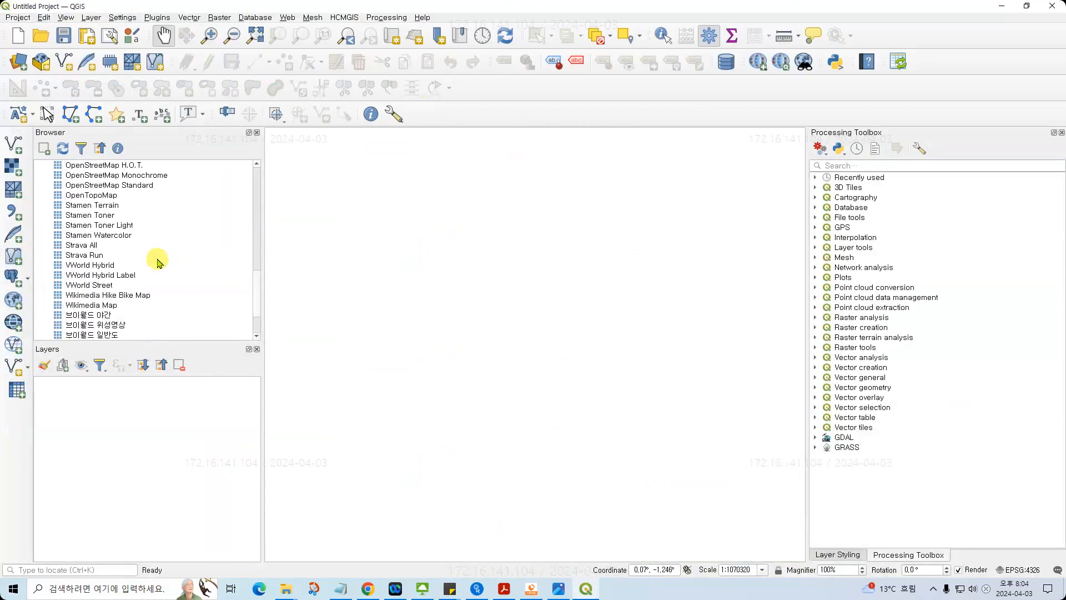
scroll(161, 261, "up", 1)
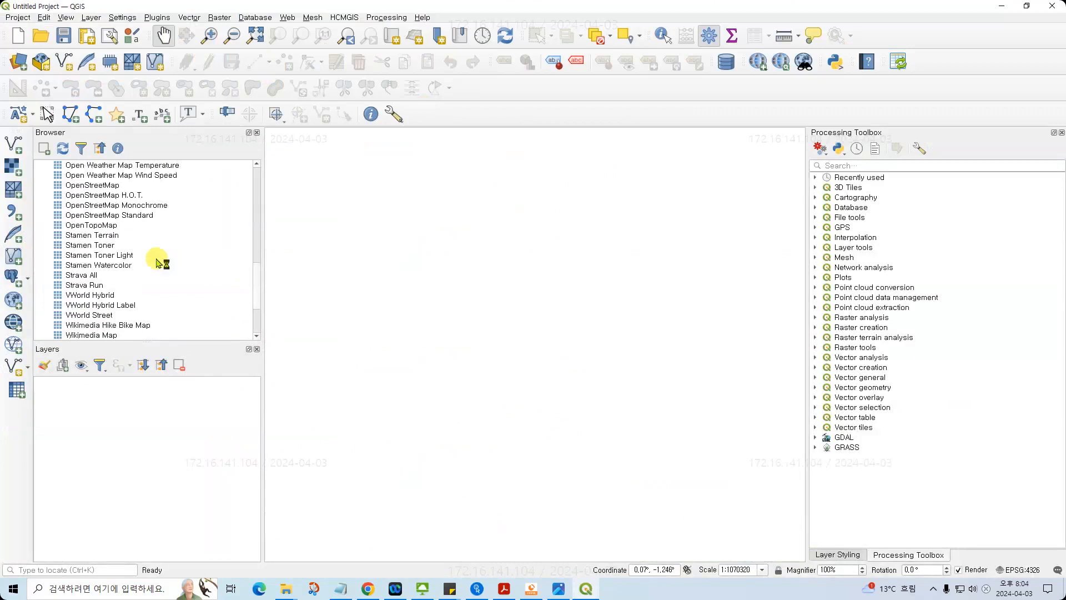
left_click(96, 186)
left_click_drag(96, 186, 544, 300)
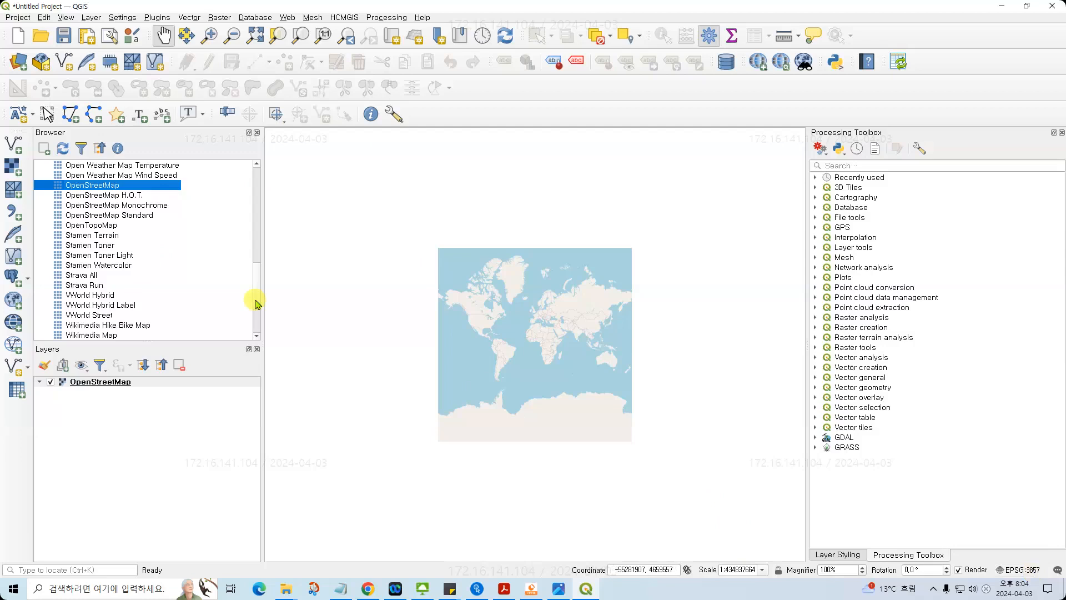
left_click_drag(257, 304, 259, 188)
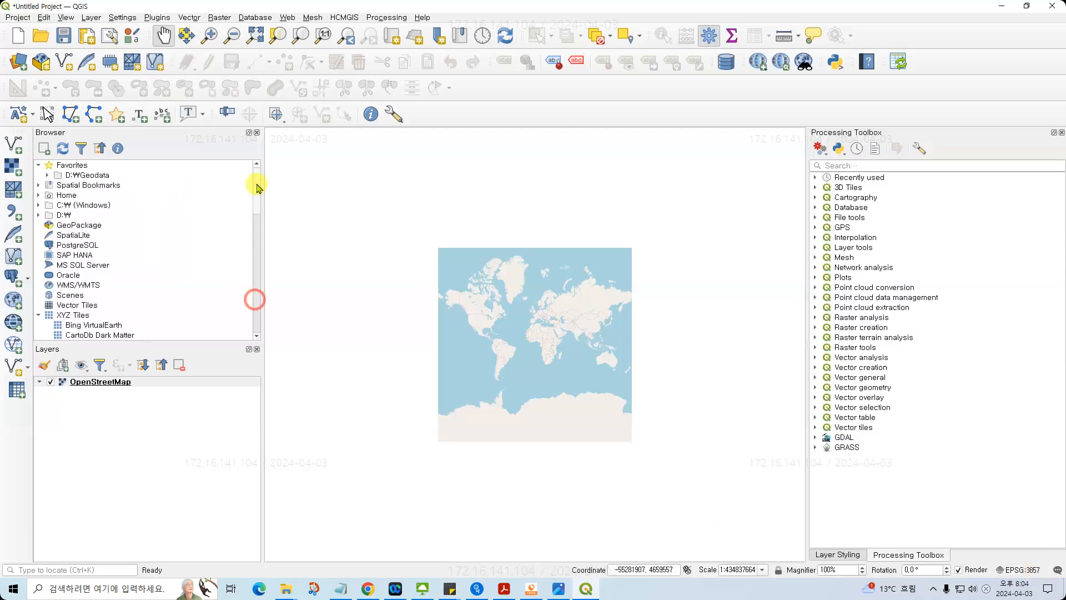
- Load 서울시 장난감 도서관 위치 현황(2014년).csv from D:\Geodata\output as a delimited text source, keeping the windows-949 encoding
left_click(13, 211)
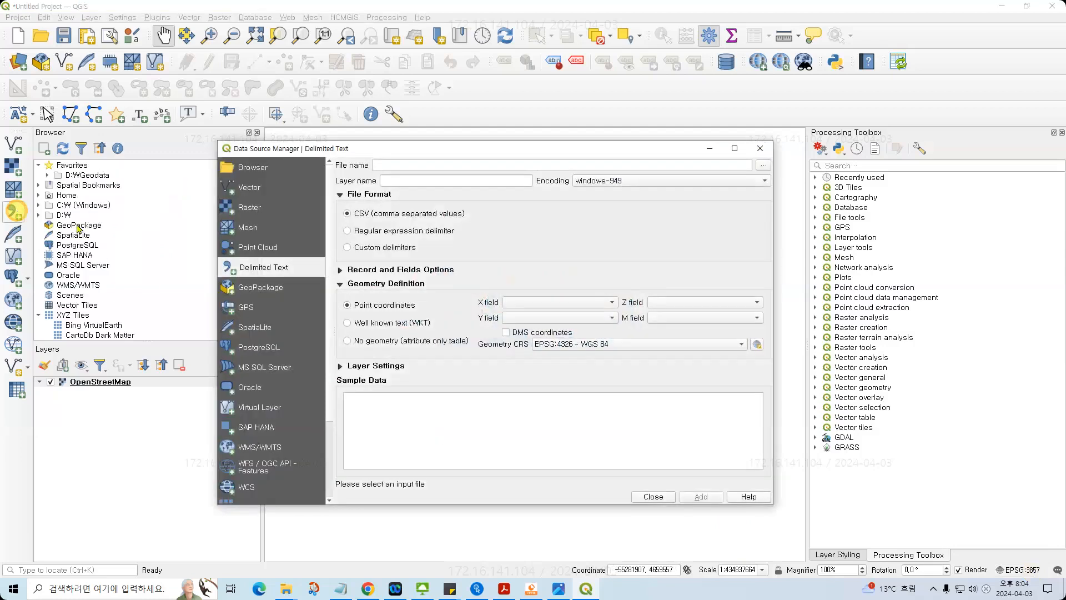
left_click(764, 164)
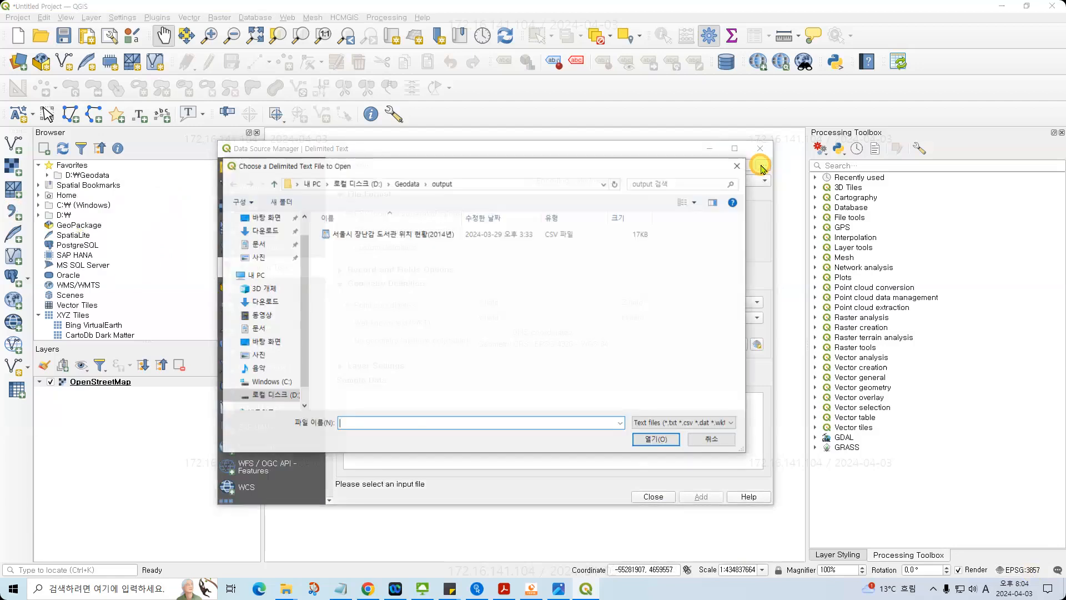
left_click(370, 235)
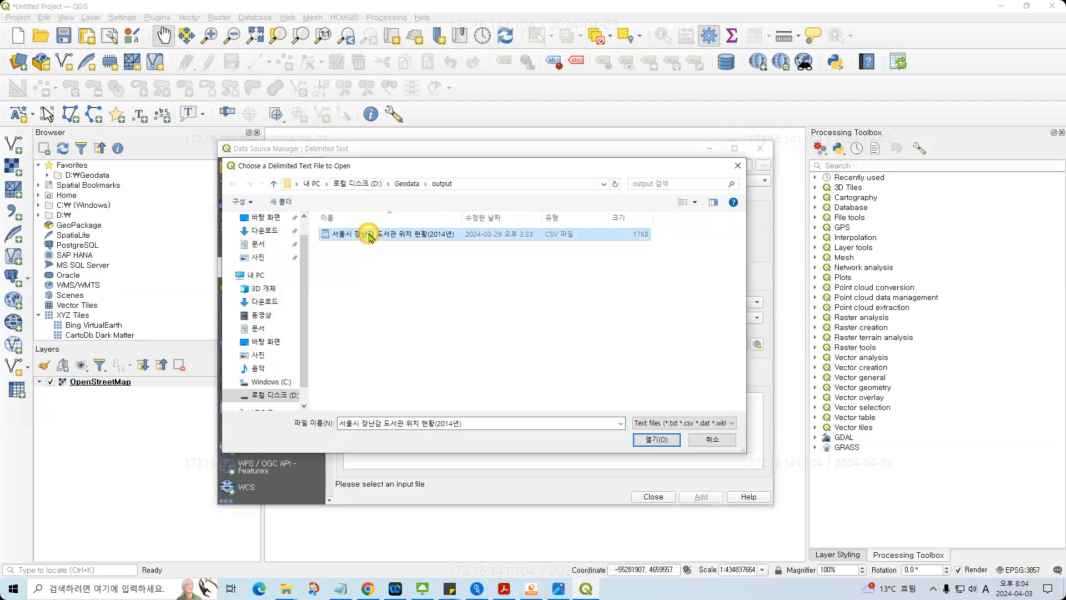
left_click(664, 441)
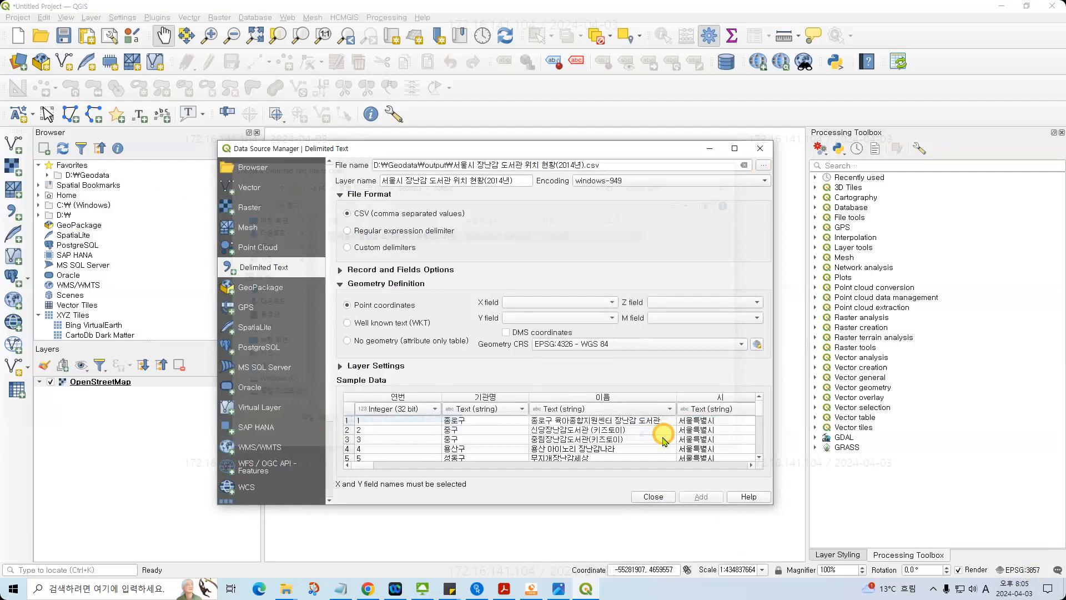
left_click(371, 465)
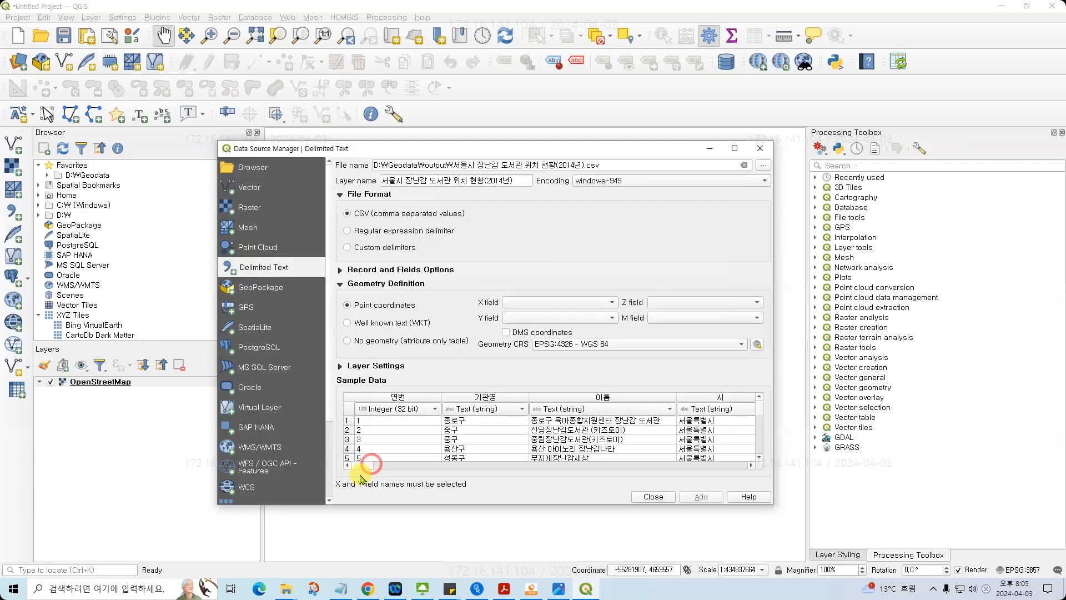
left_click(631, 181)
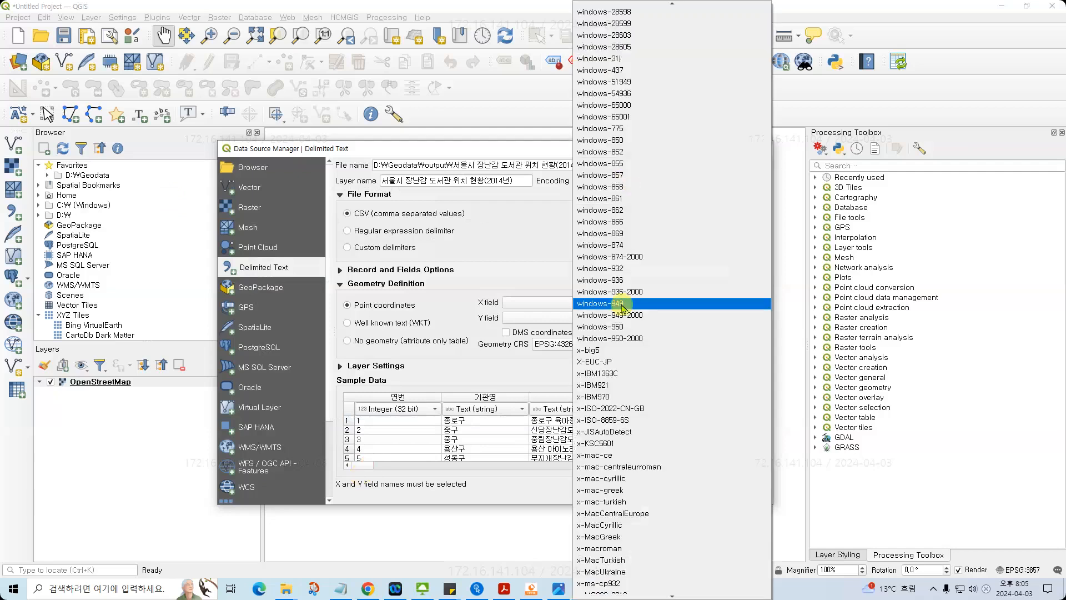
left_click(531, 250)
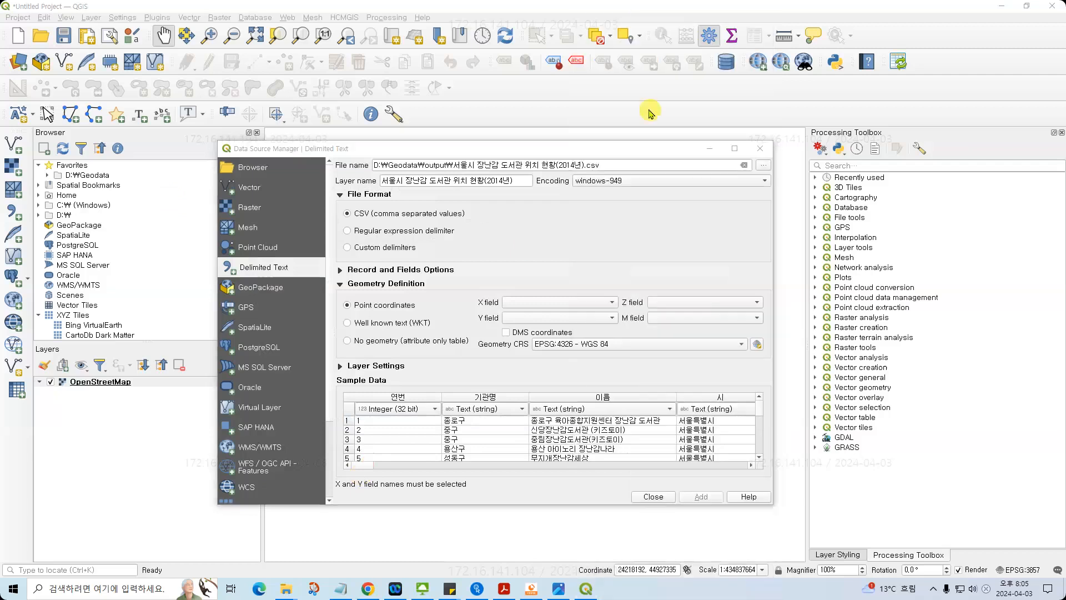
- Check the coordinate columns in the sample data and set the X field to 경도 and the Y field to 위도
left_click(368, 467)
left_click_drag(368, 467, 606, 475)
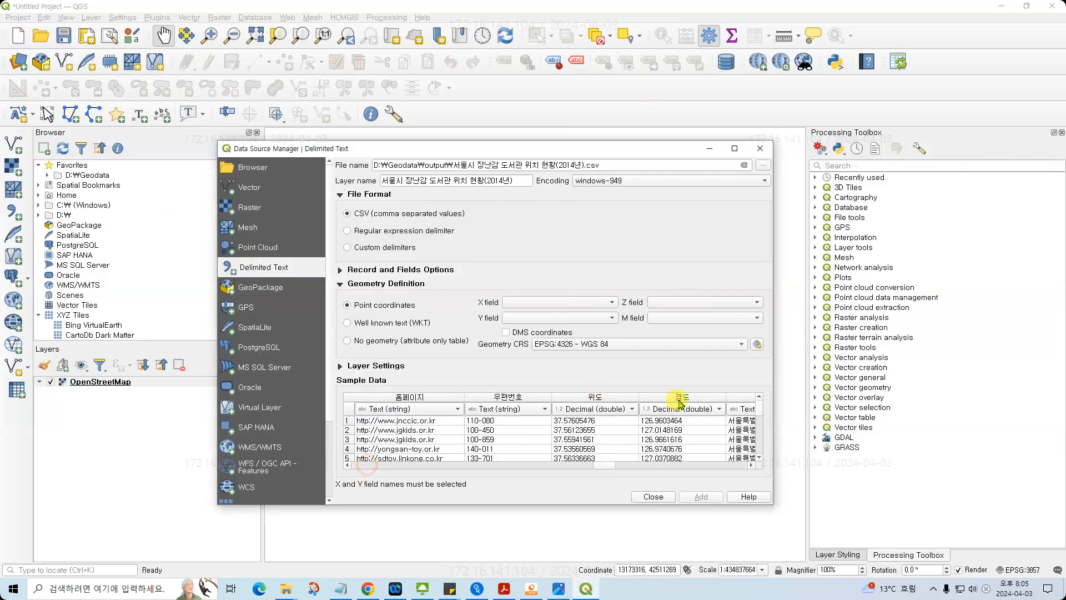
left_click(577, 304)
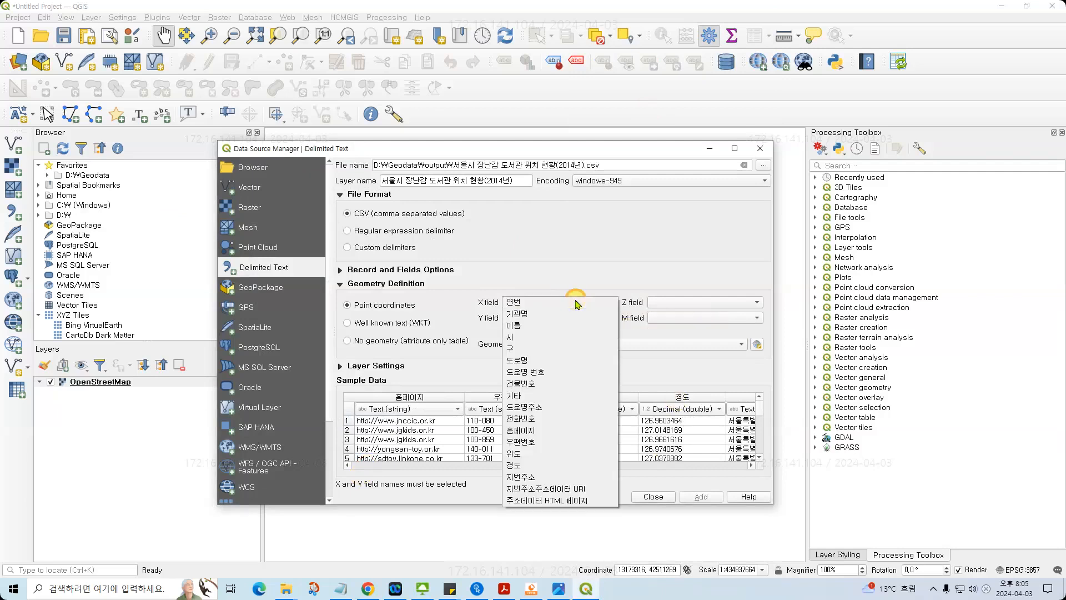
left_click(534, 468)
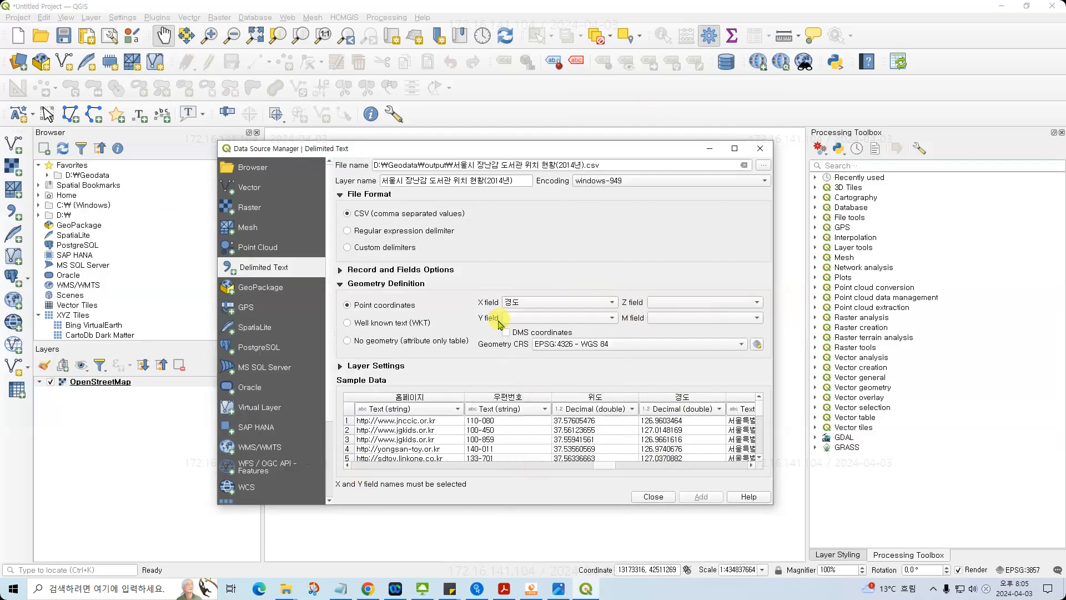
left_click(541, 320)
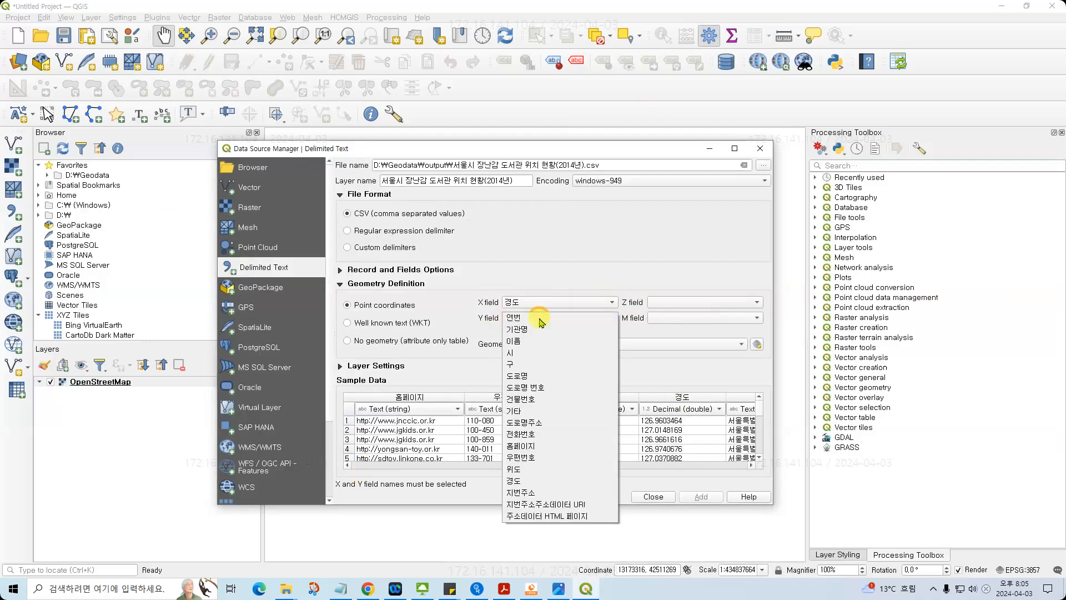
left_click(547, 469)
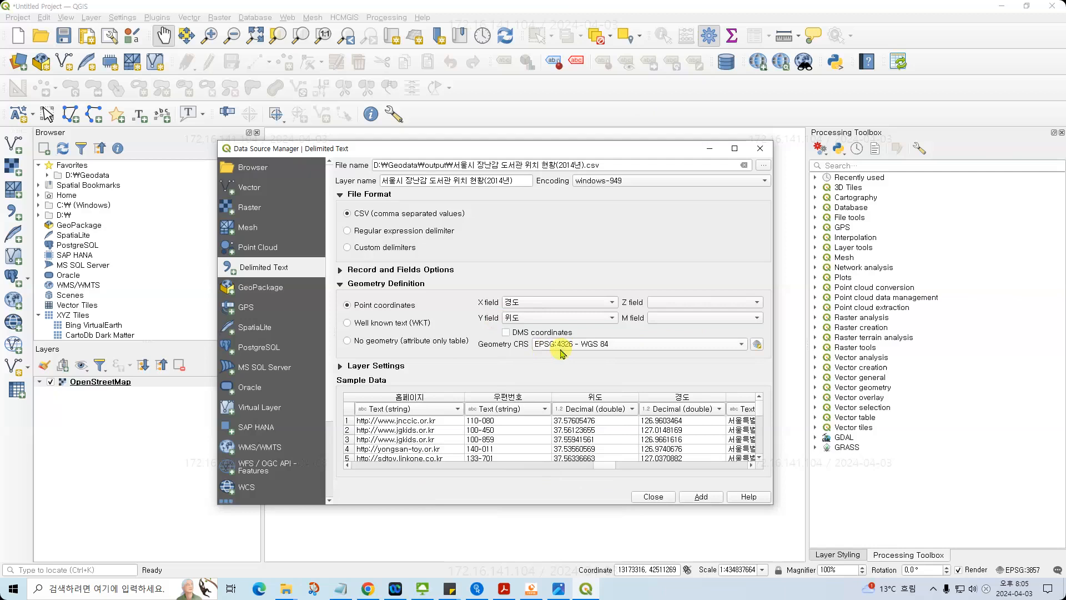
- Add the CSV as a point-coordinates layer with geometry CRS EPSG:4326 - WGS 84 and close the Data Source Manager
left_click(340, 284)
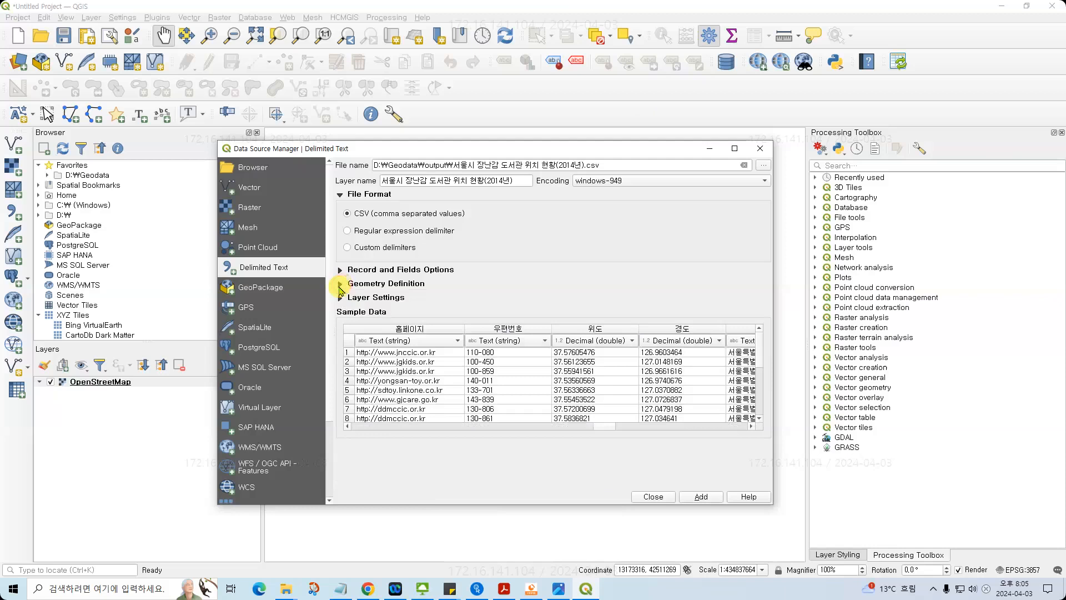
left_click(341, 285)
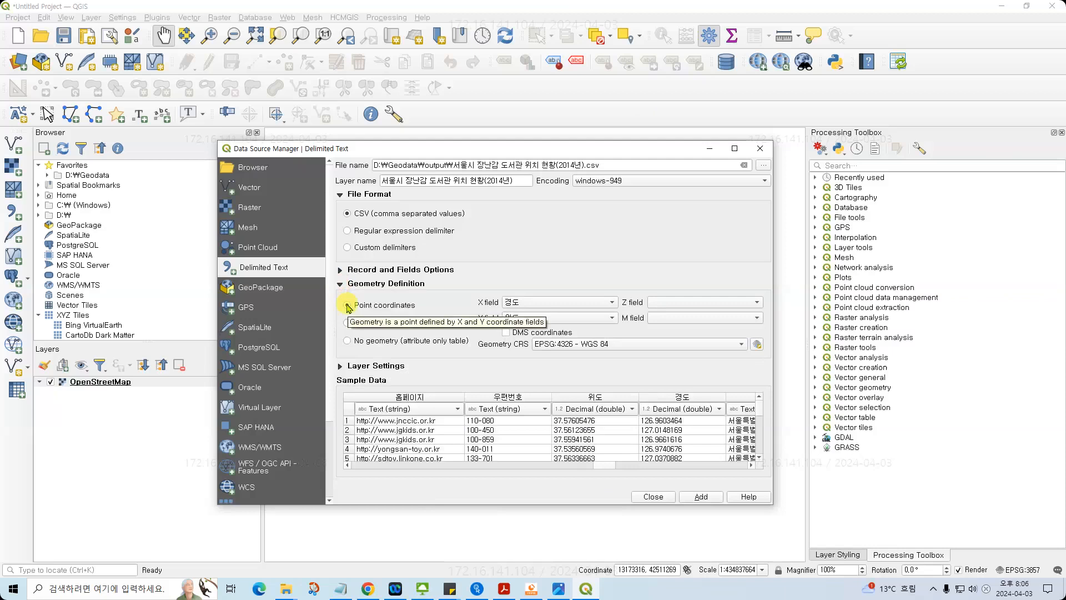
left_click(348, 308)
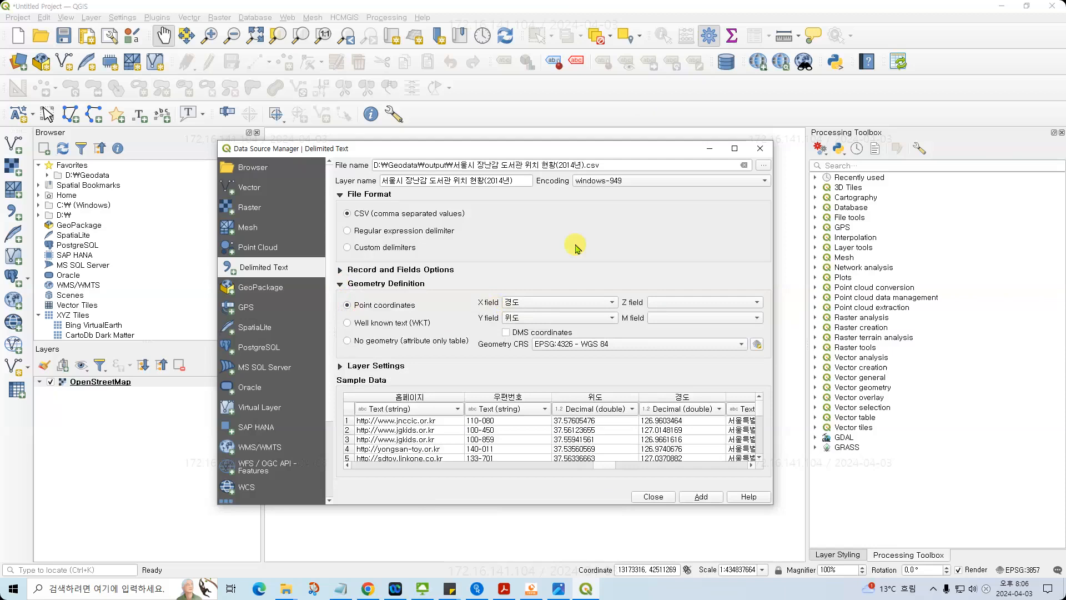
left_click(700, 496)
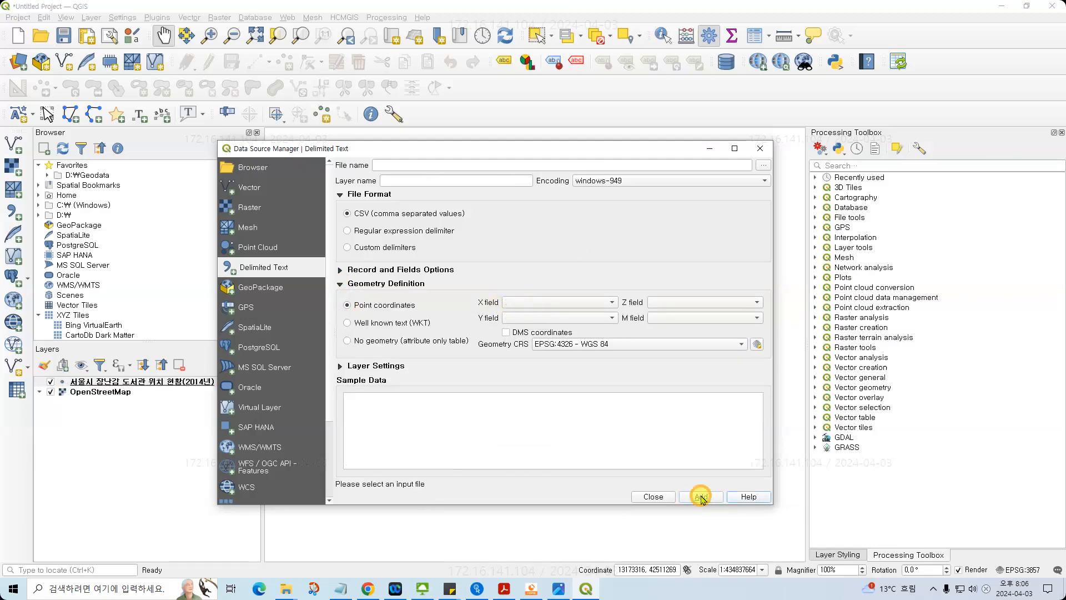
left_click(659, 494)
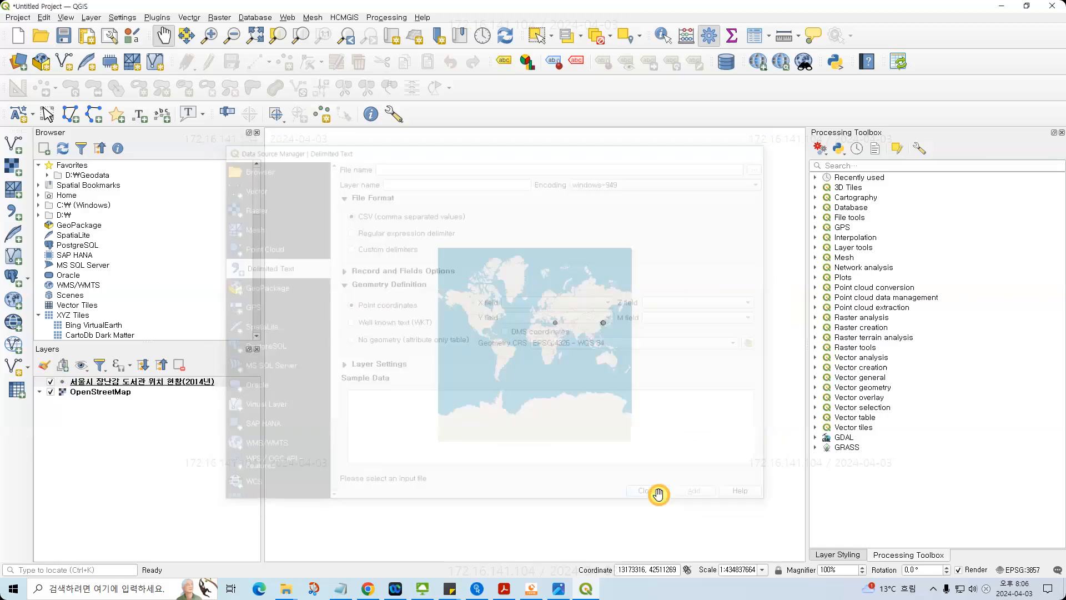
- Zoom from the toy library layer's full extent to the points around Seoul and hide the OpenStreetMap base layer
right_click(112, 383)
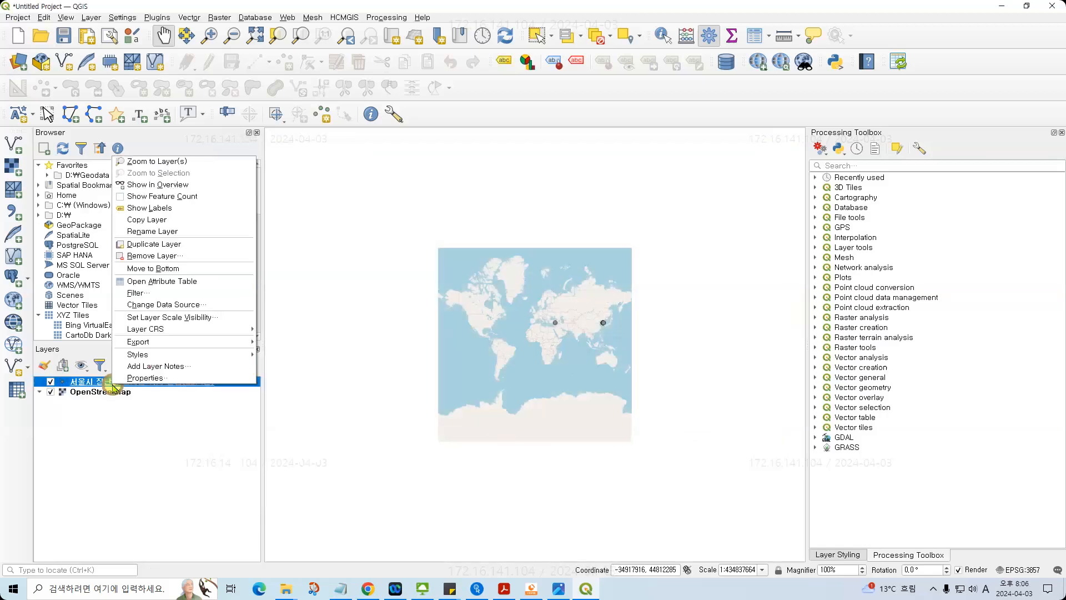
left_click(191, 162)
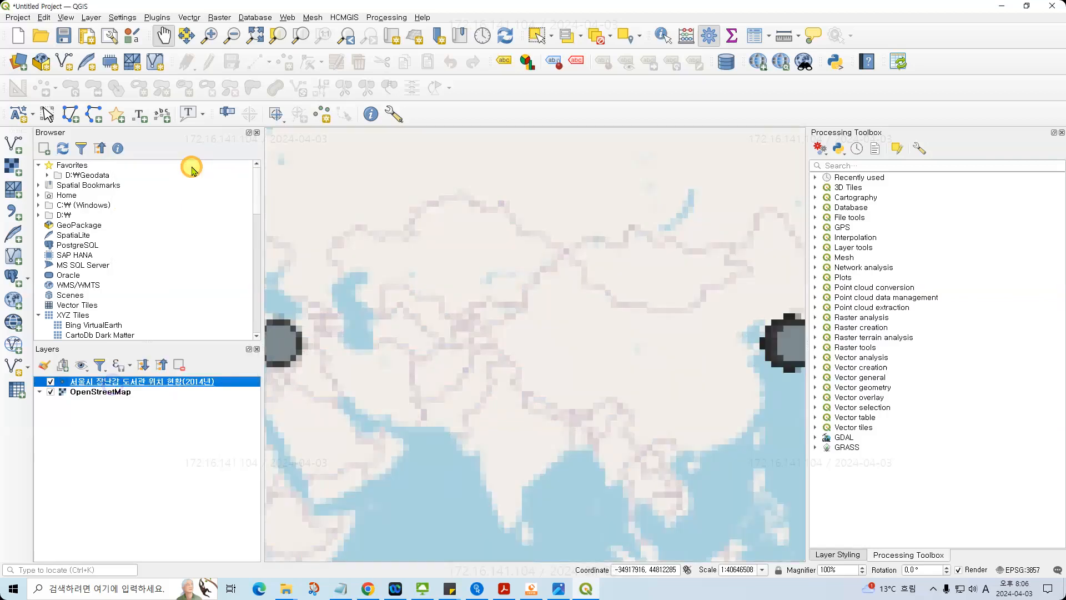
left_click(208, 35)
left_click_drag(786, 337, 800, 357)
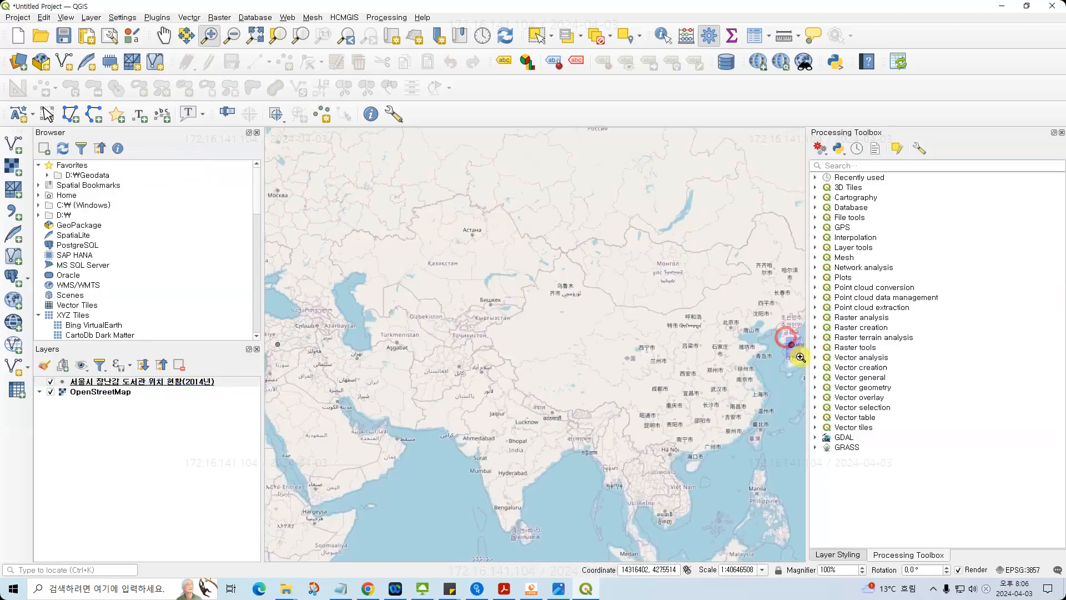
left_click_drag(451, 253, 559, 322)
left_click_drag(355, 276, 582, 435)
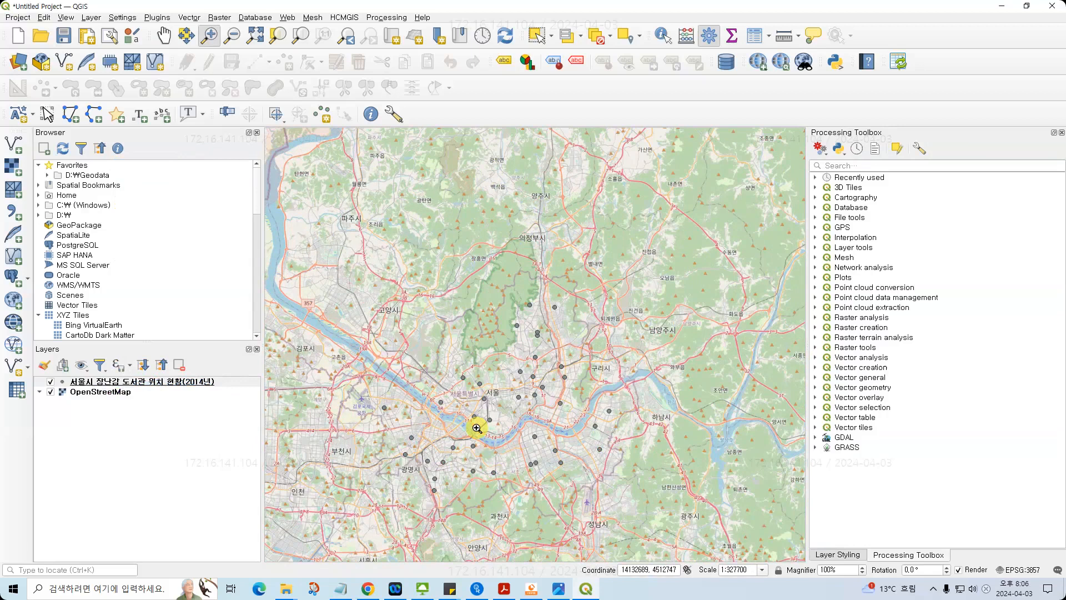
left_click(149, 382)
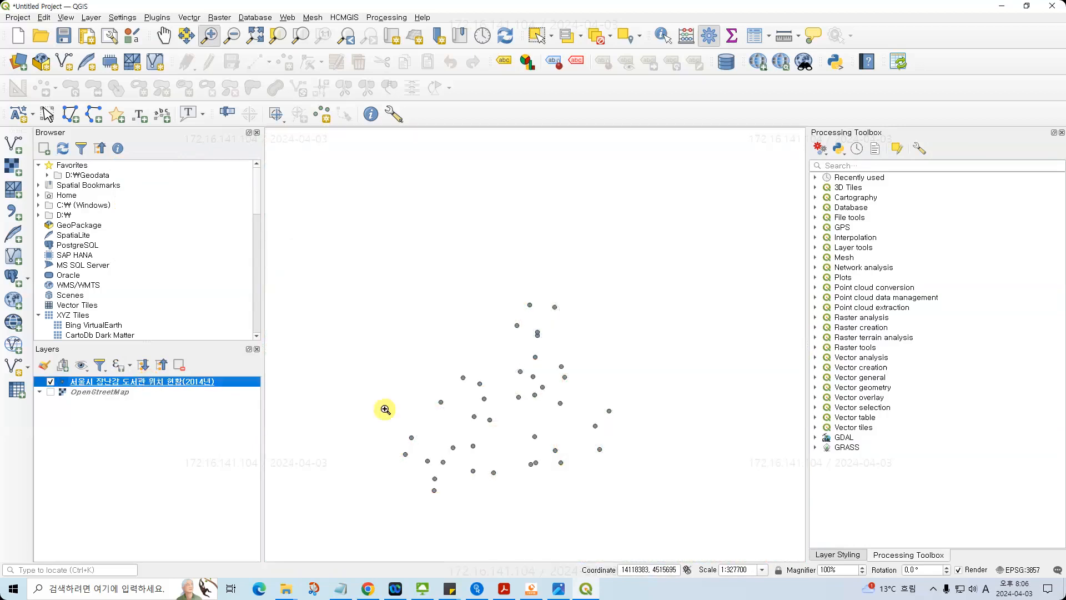
- Inspect the westernmost Seoul library point's coordinates in both EPSG:3857 and EPSG:4326 without copying them
left_click(404, 416)
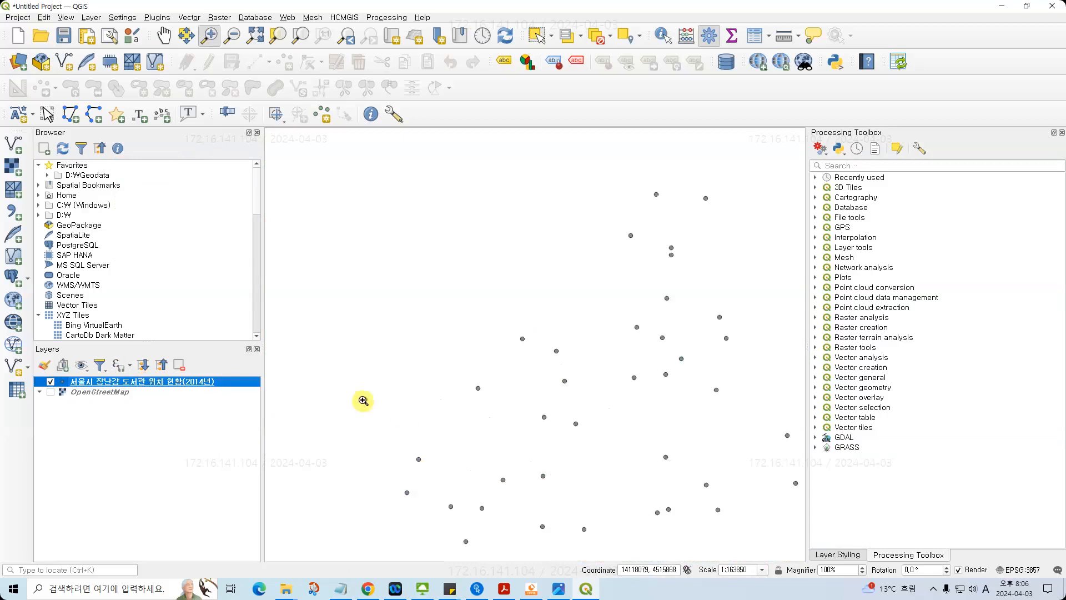
right_click(364, 400)
mouse_move(371, 406)
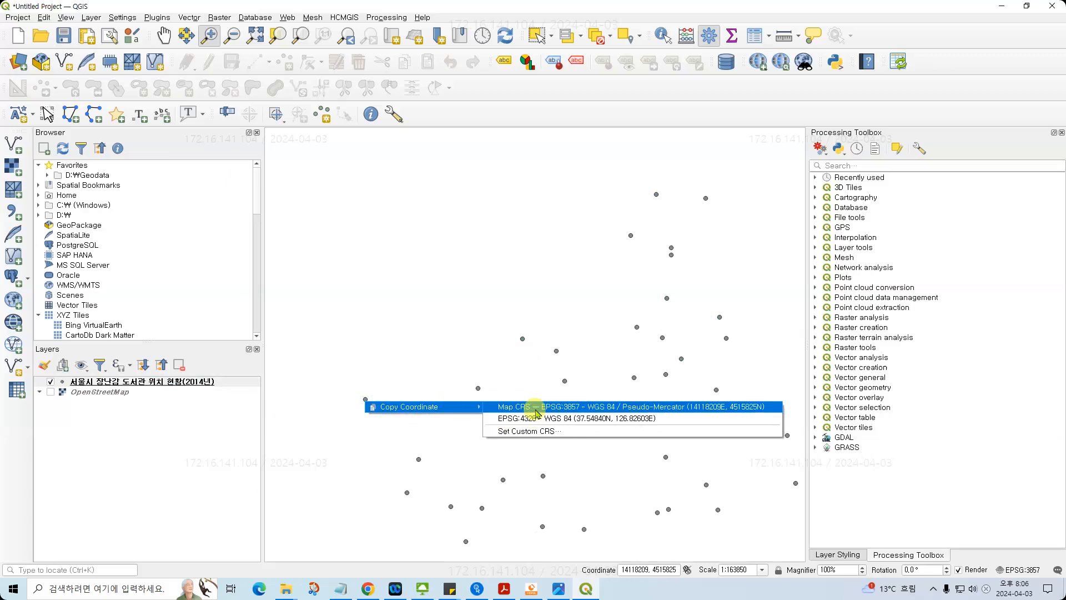
right_click(363, 400)
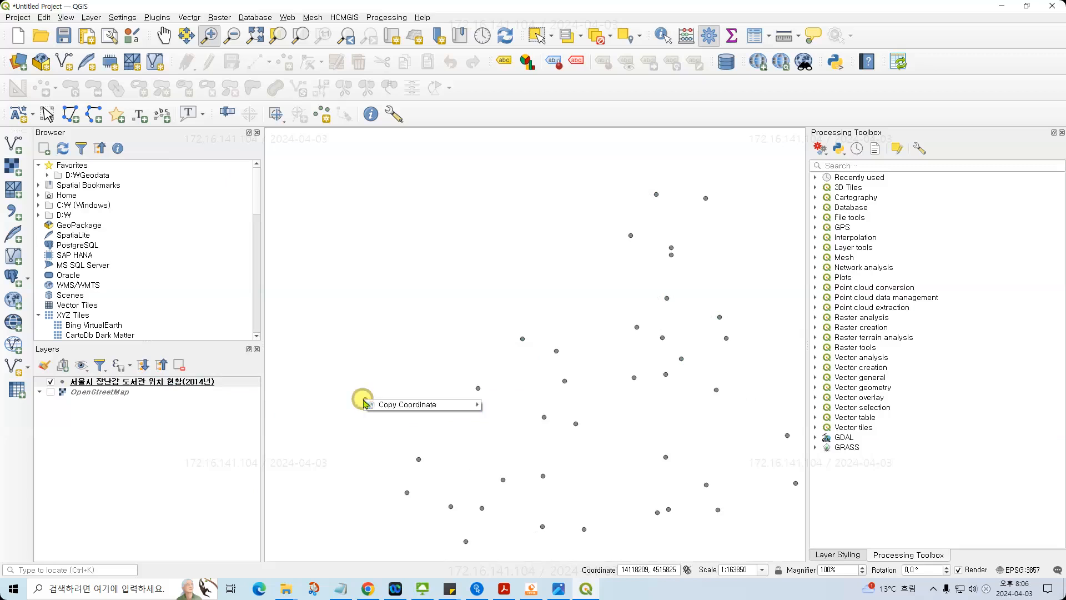
mouse_move(414, 405)
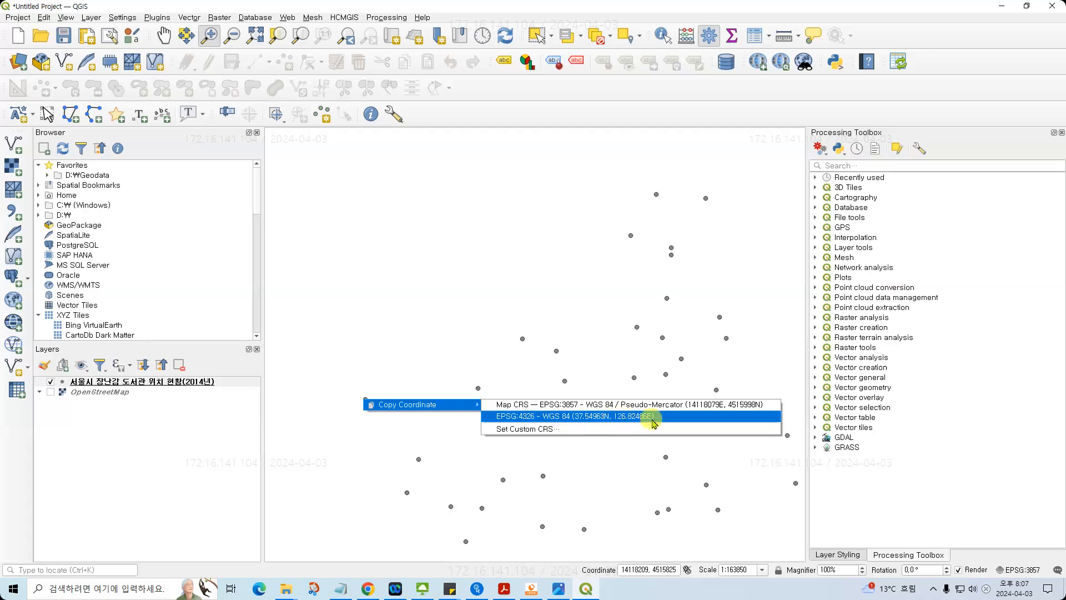
- Zoom to the stray library point far west of Korea and inspect its coordinates in EPSG:3857 and EPSG:4326
right_click(134, 383)
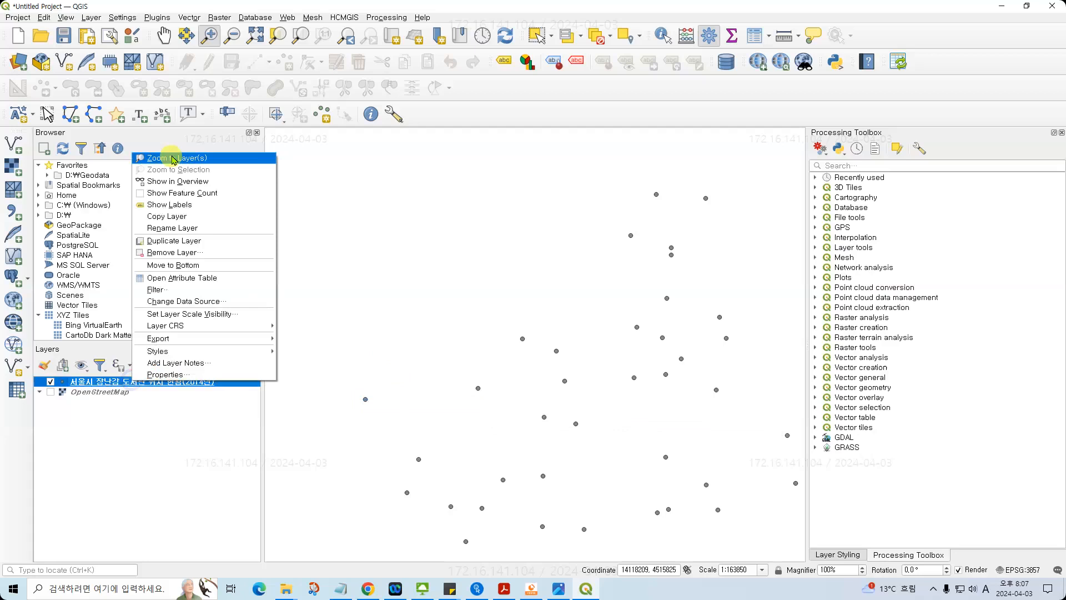
left_click(173, 159)
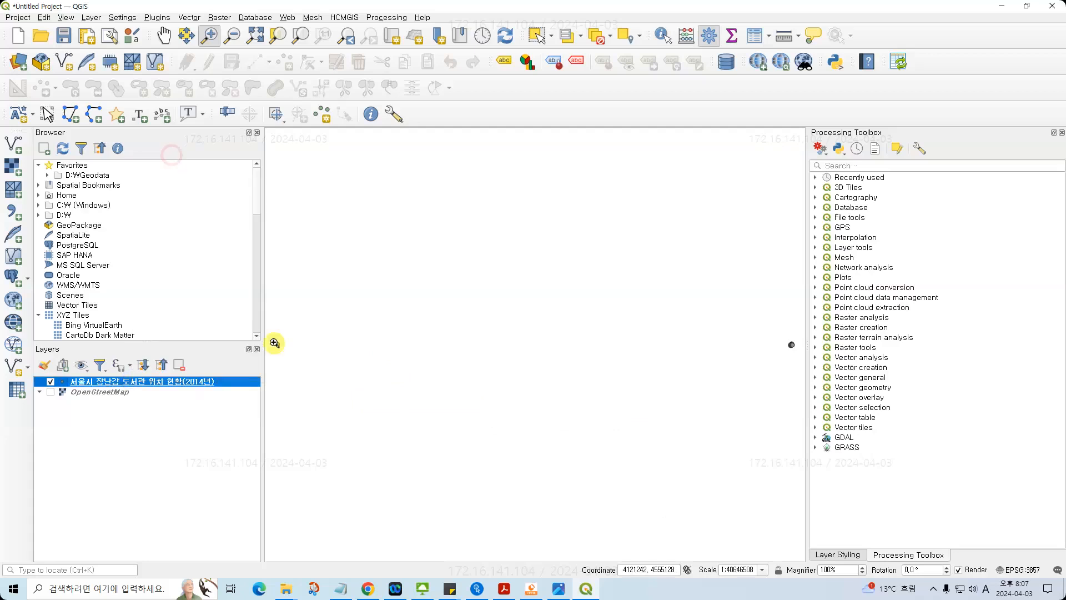
left_click_drag(273, 342, 292, 355)
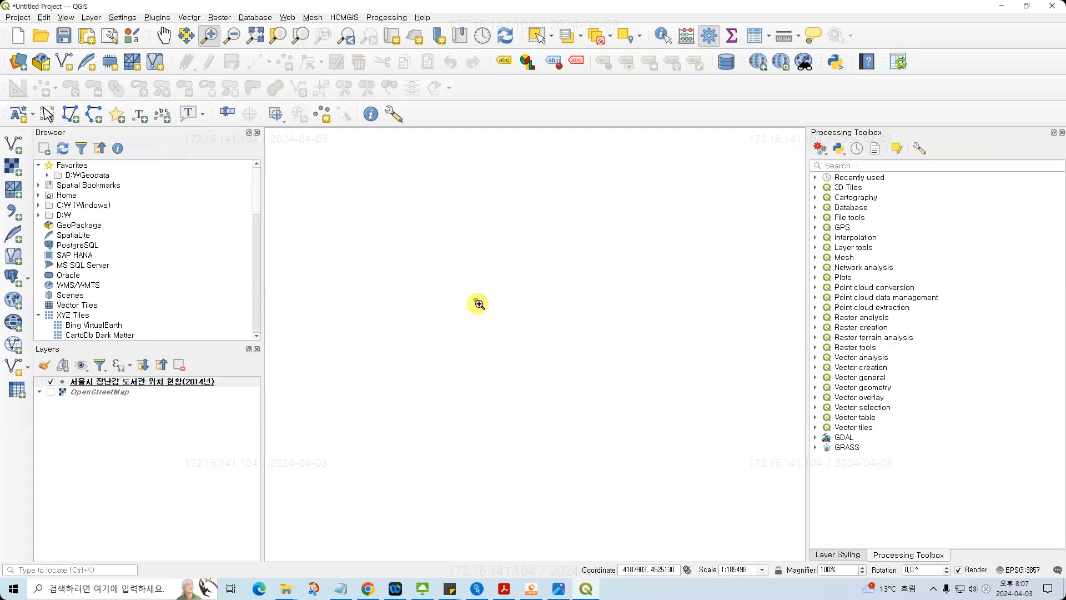
right_click(476, 302)
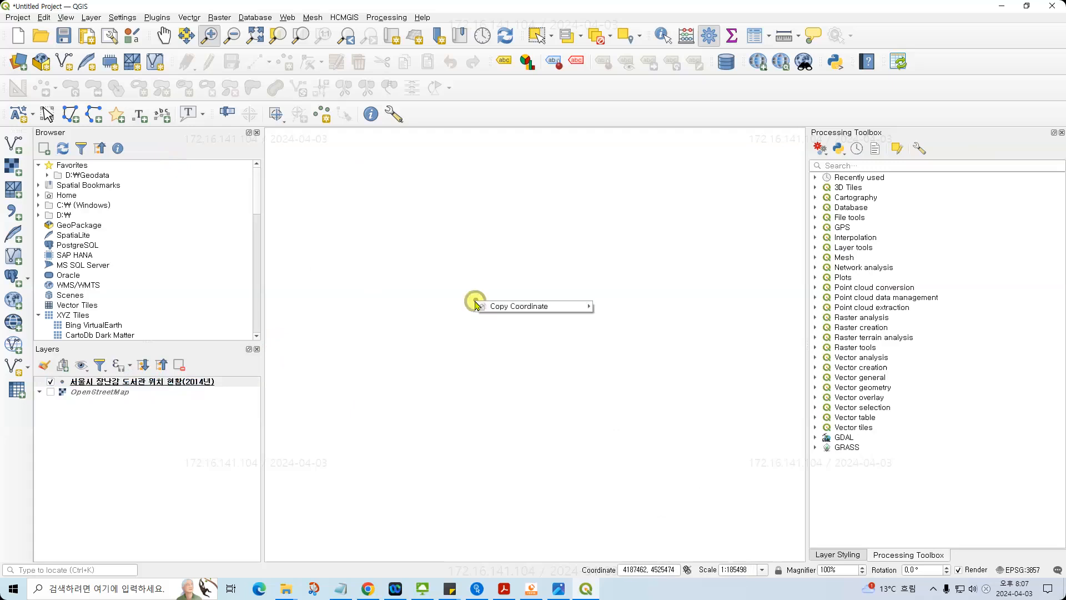
mouse_move(512, 306)
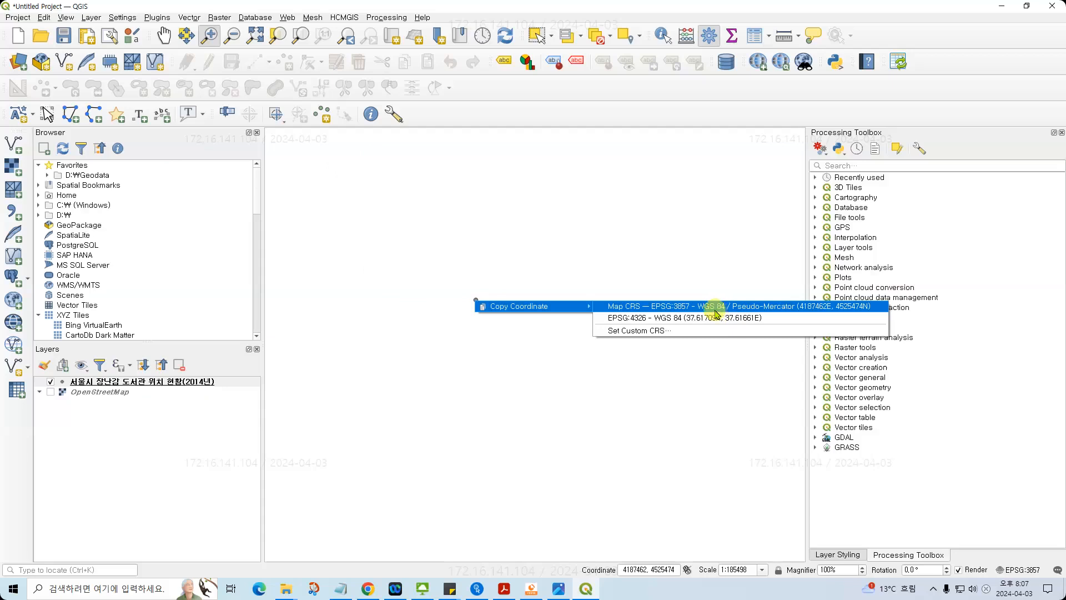
- Recheck the stray library point's coordinates in EPSG:3857 and EPSG:4326 without copying them
left_click(532, 113)
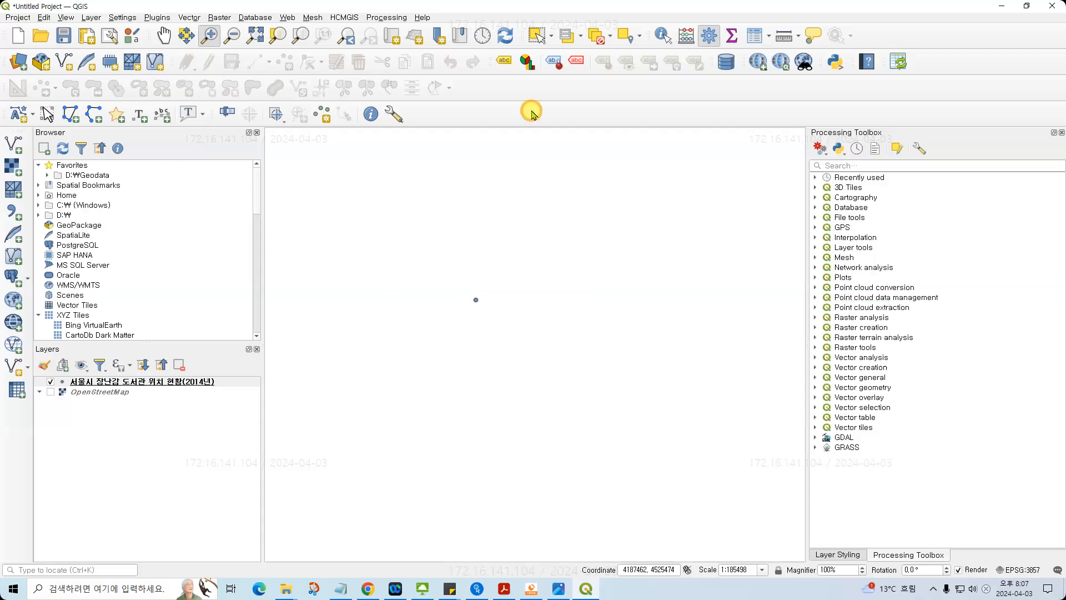
right_click(477, 303)
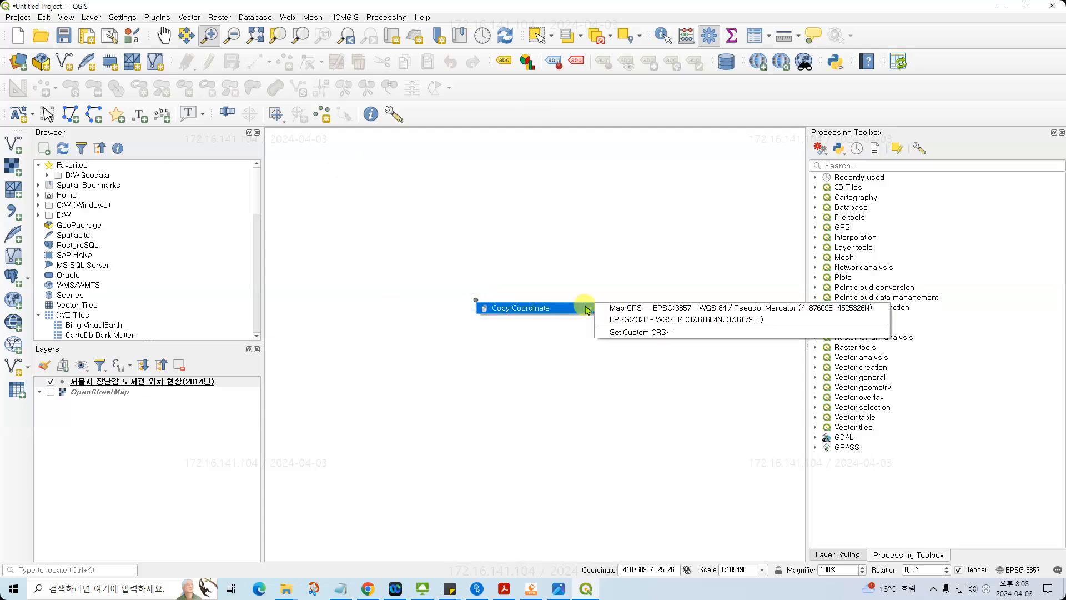
left_click(477, 299)
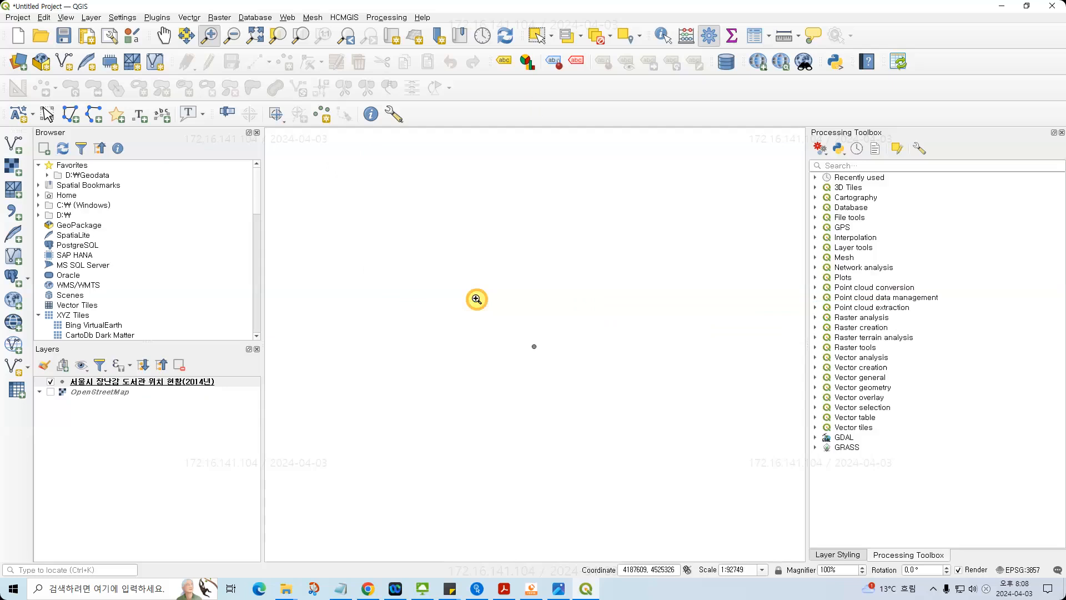
- Identify the stray library point and examine its attributes, including the road-name address, latitude and longitude
left_click(663, 36)
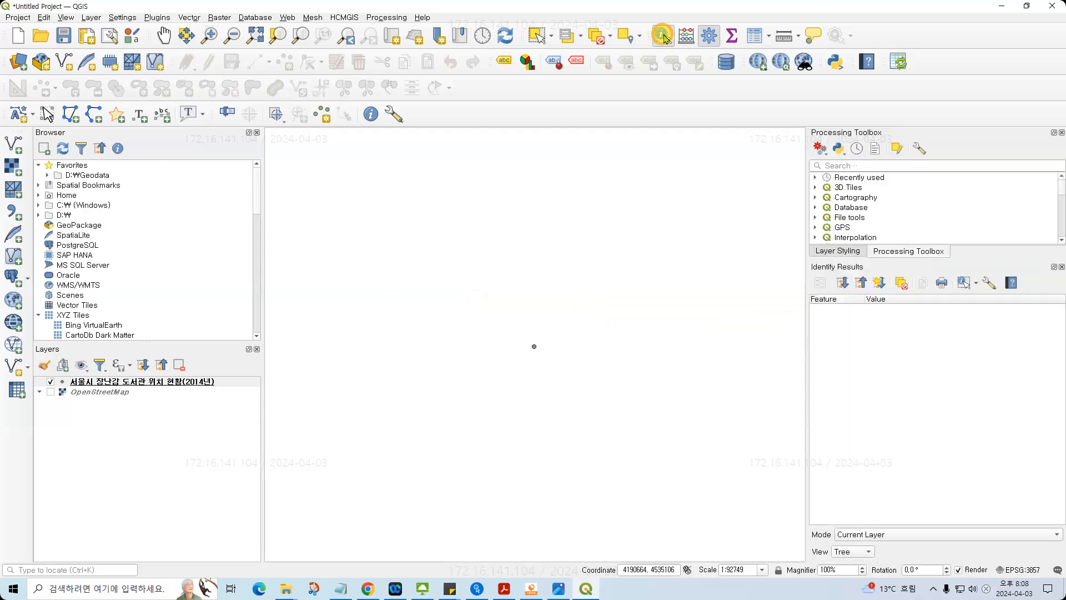
left_click(535, 348)
left_click(537, 347)
left_click(1007, 400)
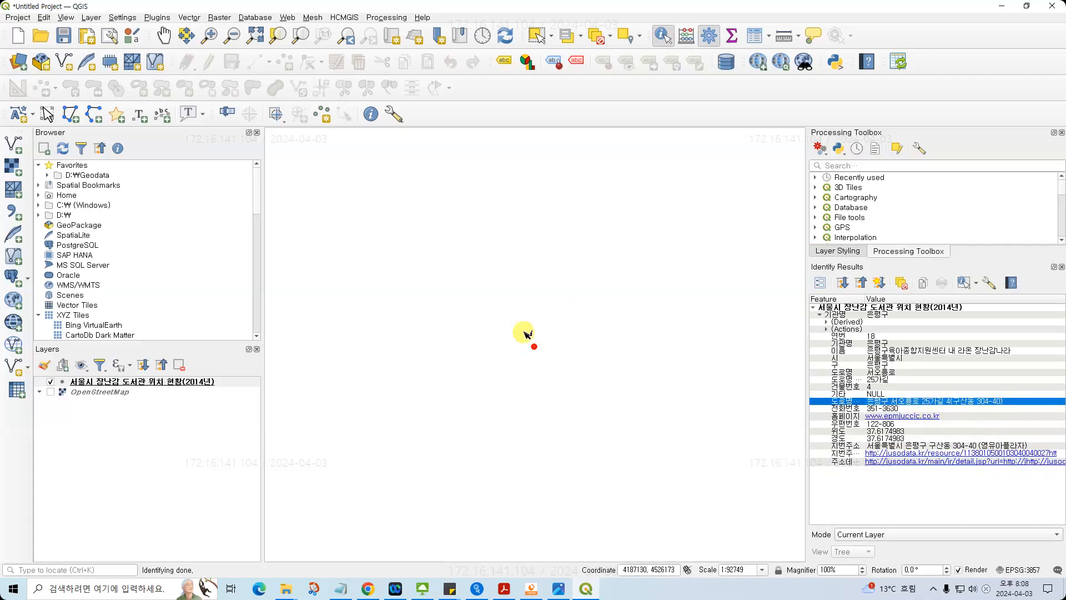
- Show the OpenStreetMap base layer beneath the stray point, toggling the toy library layer off and back on
left_click(58, 381)
left_click(51, 392)
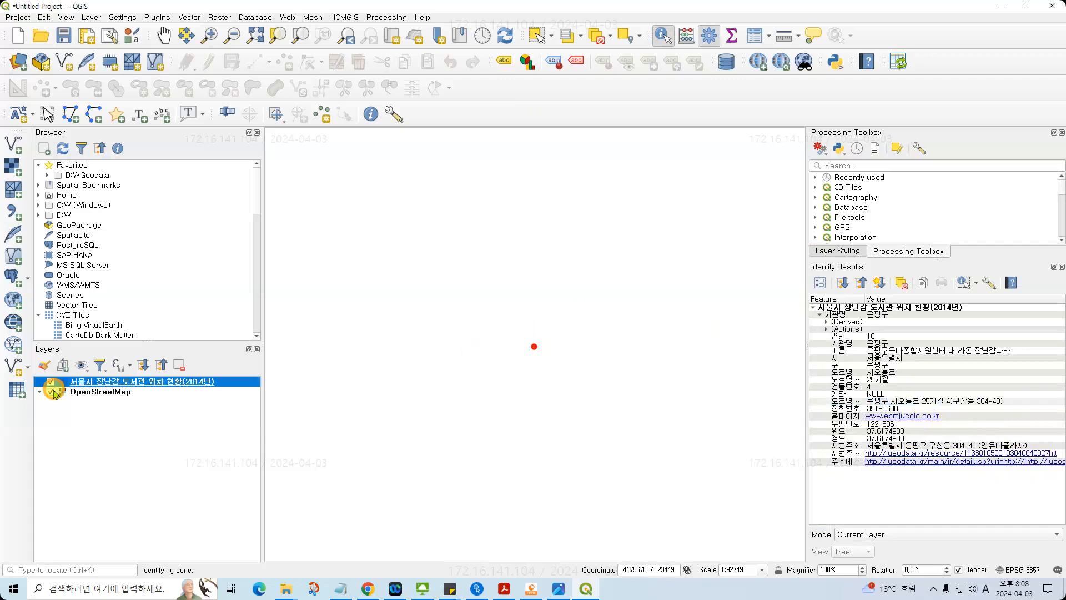
left_click(50, 382)
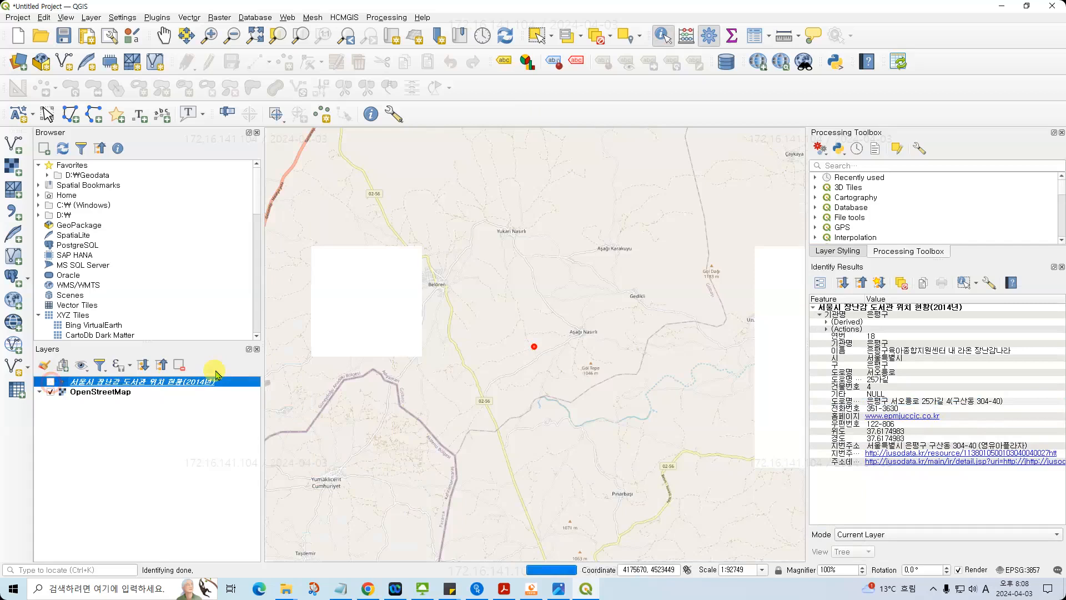
left_click(51, 382)
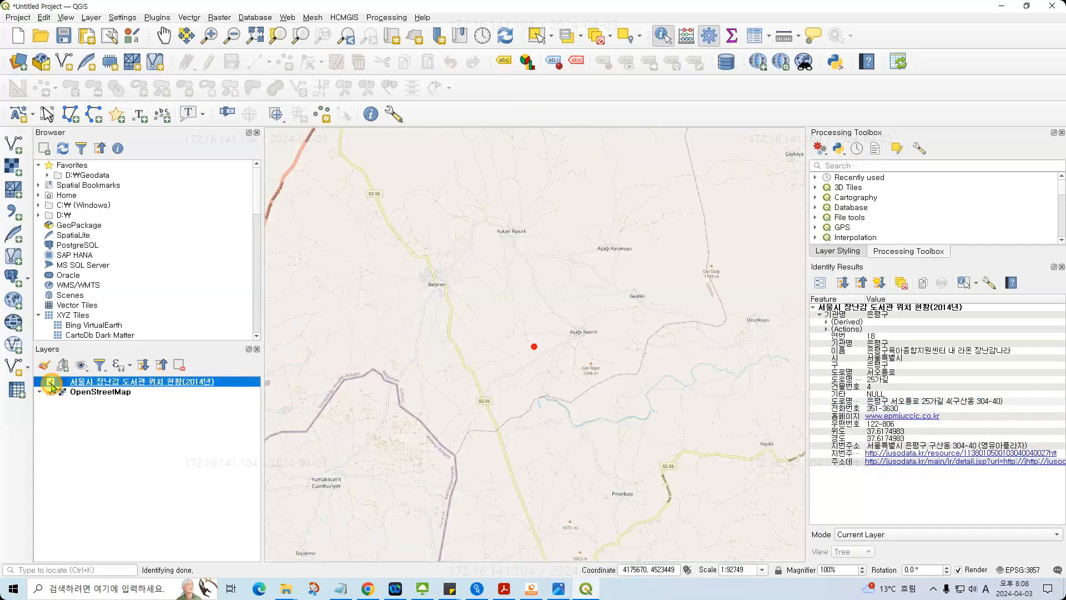
- Review the source file path and provider information in the 서울시 장난감 도서관 위치 현황(2014년) layer's properties
right_click(149, 385)
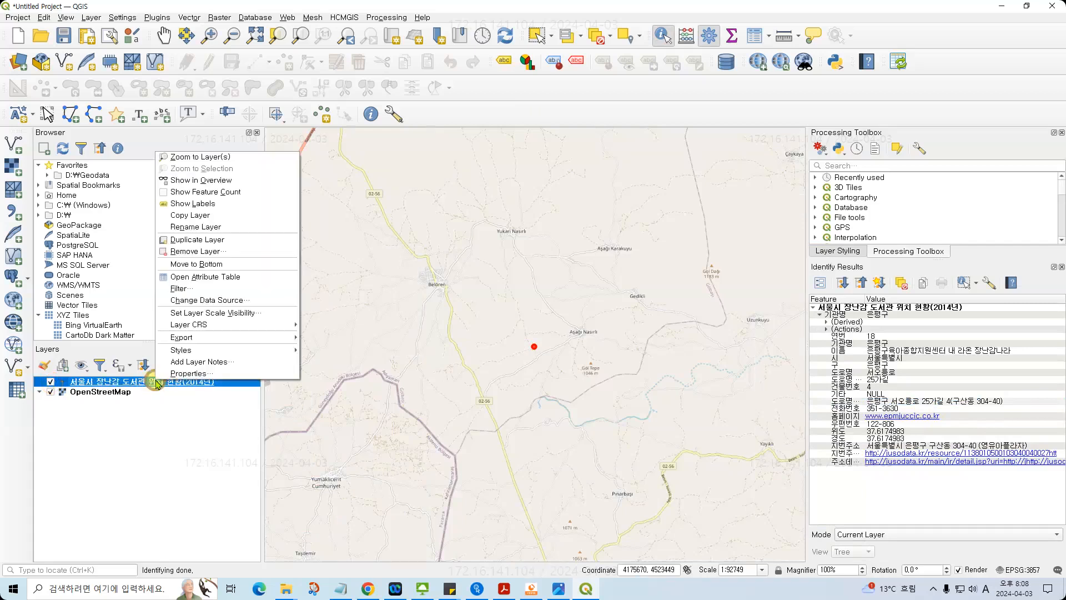
left_click(191, 381)
right_click(191, 381)
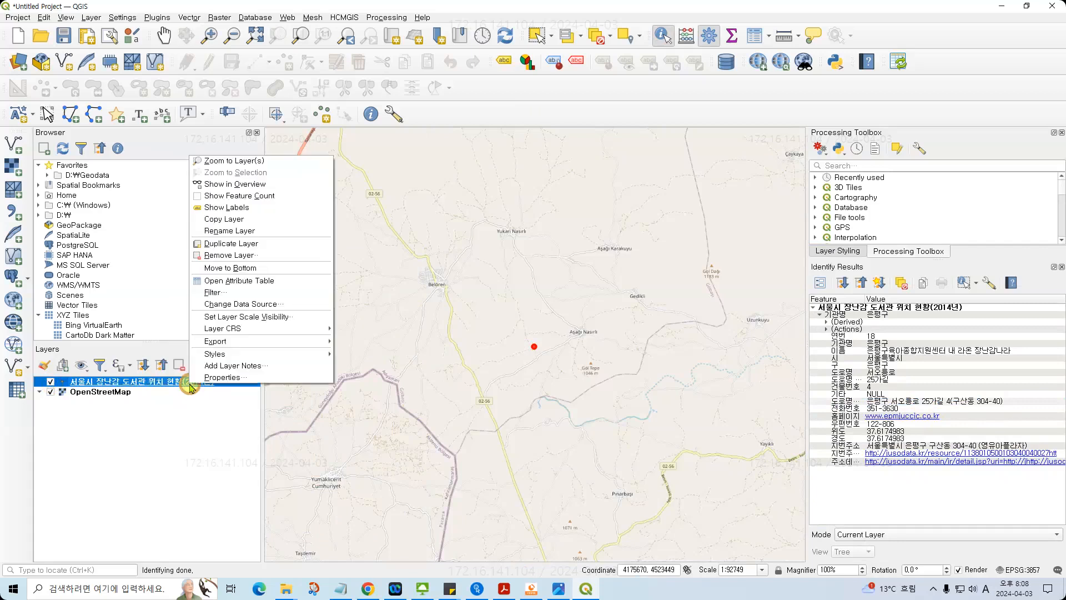
left_click(205, 383)
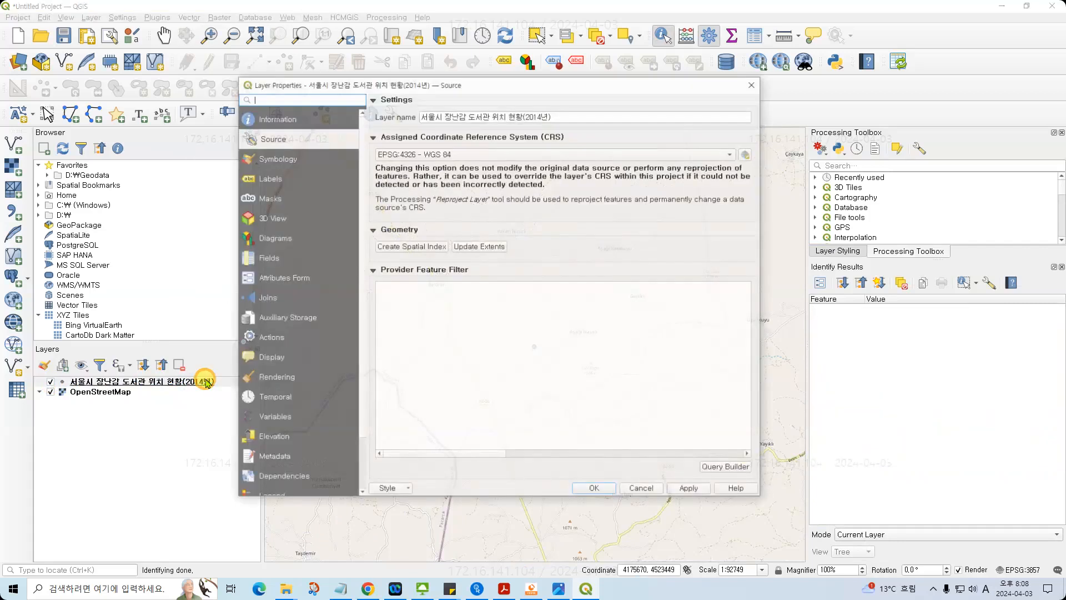
left_click(269, 119)
left_click_drag(677, 137, 633, 147)
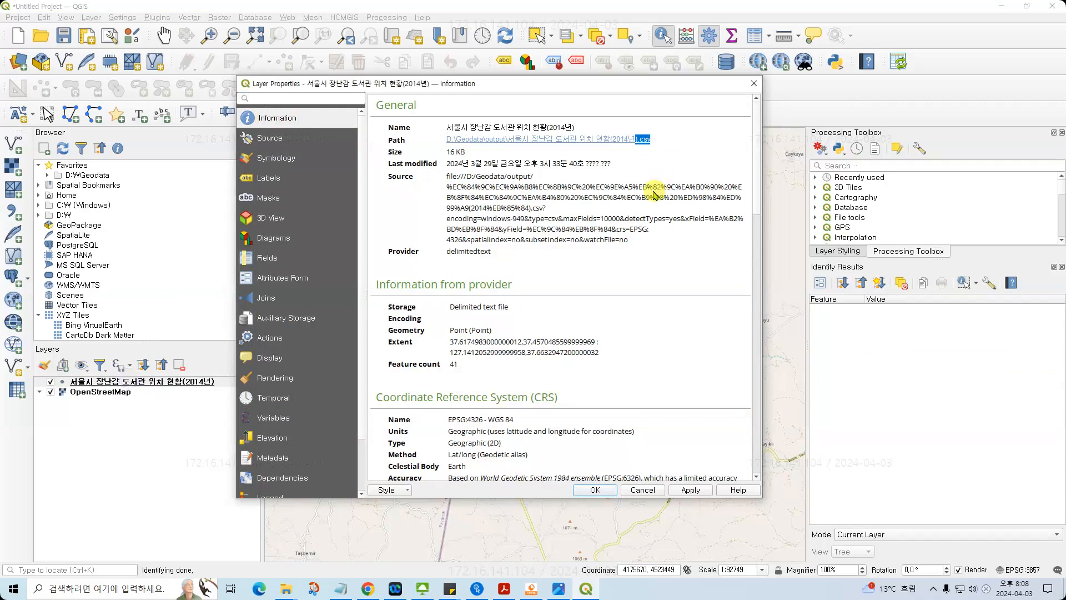
key("Escape")
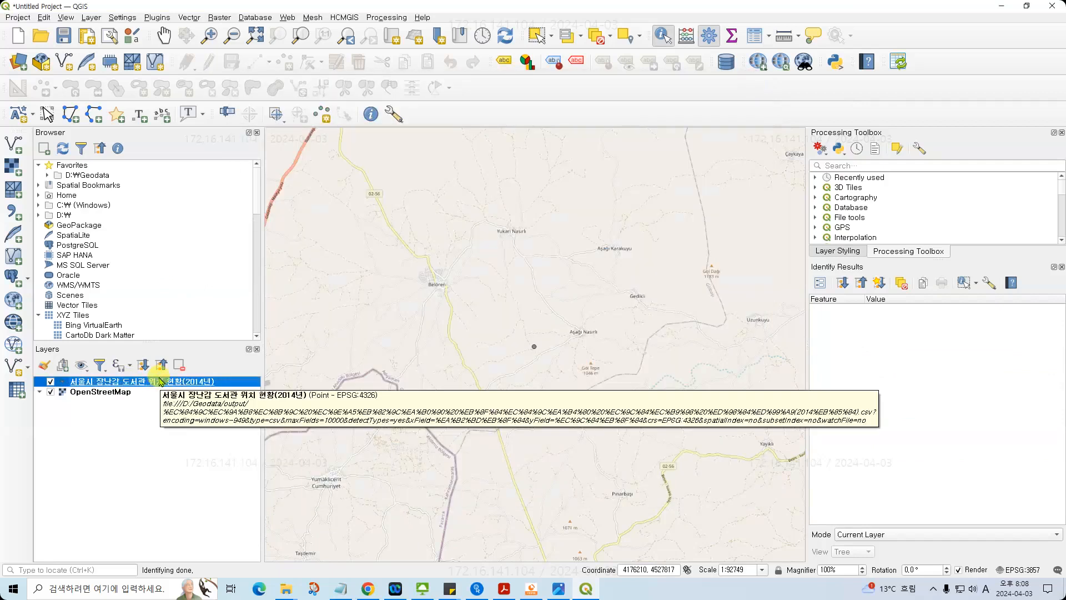
- Export the toy library CSV layer as ESRI Shapefile 장난감도서관.shp in D:\Geodata\output with CRS EPSG:4326 - WGS 84, adding it to the map
right_click(161, 381)
mouse_move(213, 337)
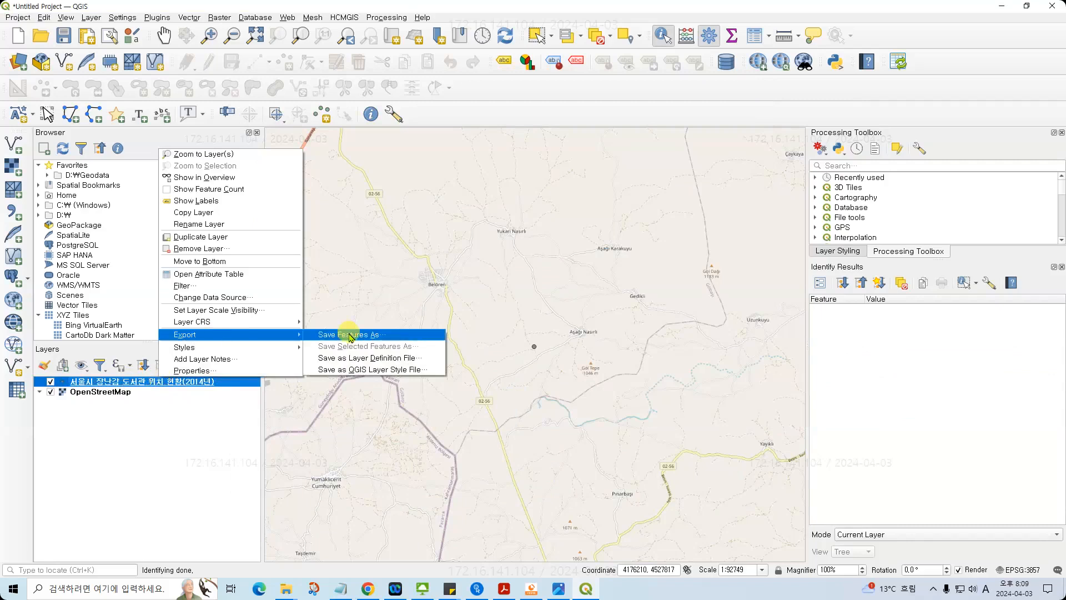
right_click(156, 382)
mouse_move(213, 340)
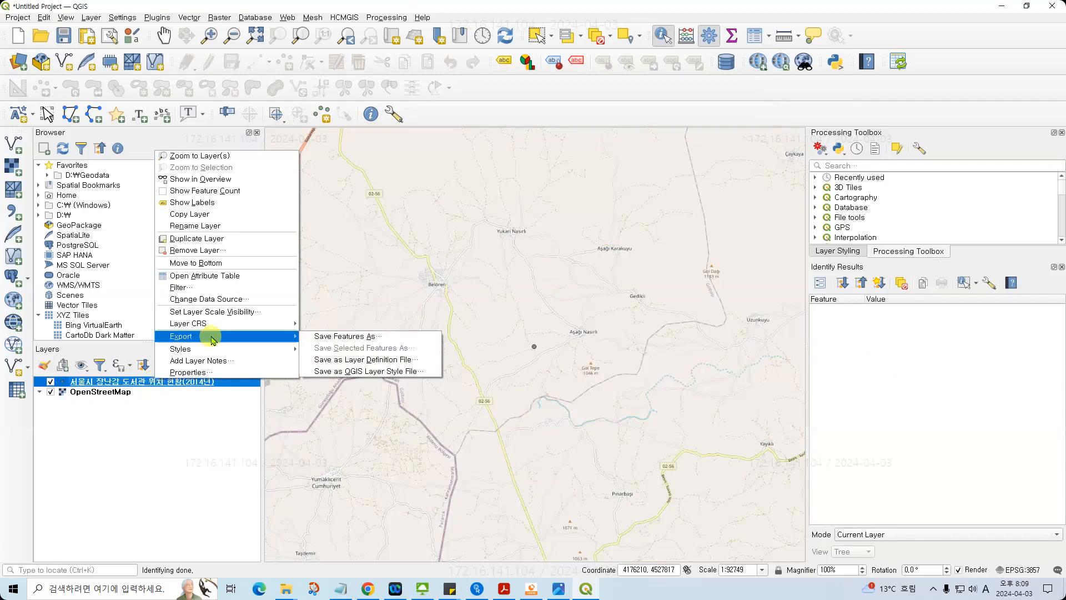
left_click(347, 337)
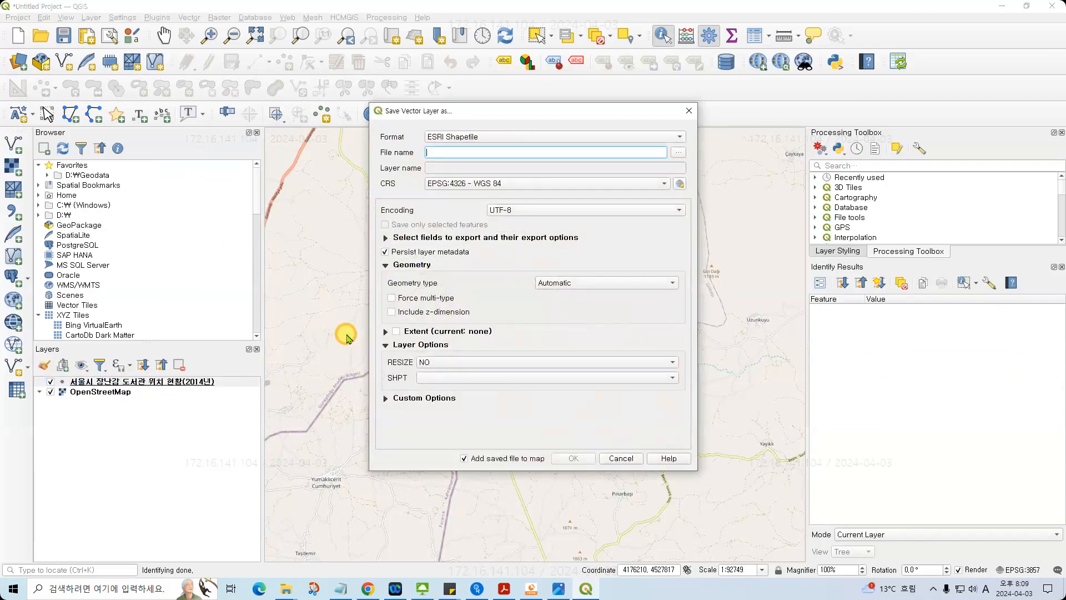
left_click(678, 155)
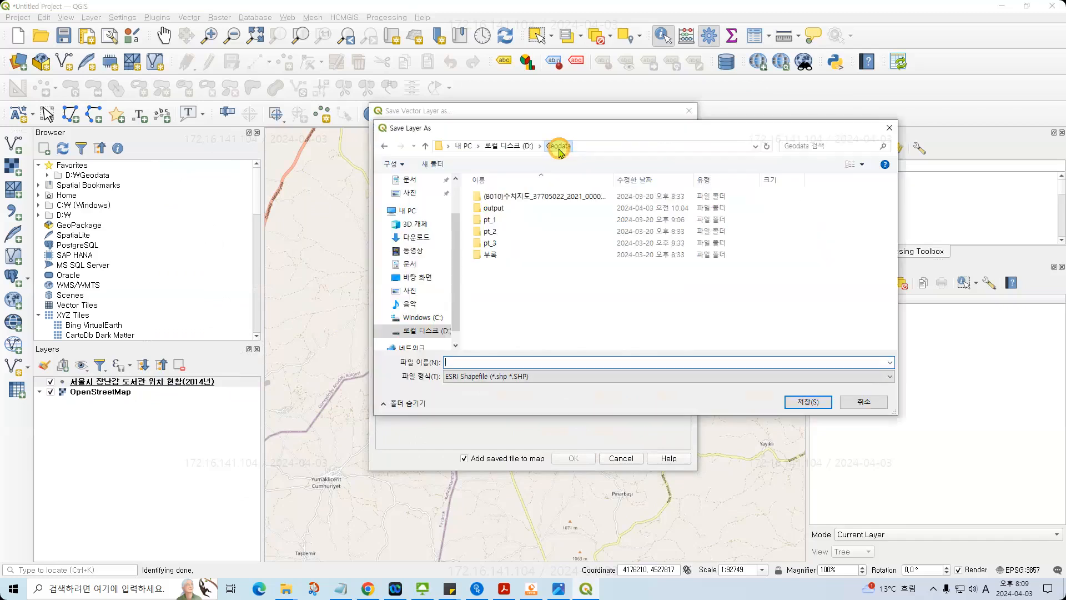
double_click(491, 207)
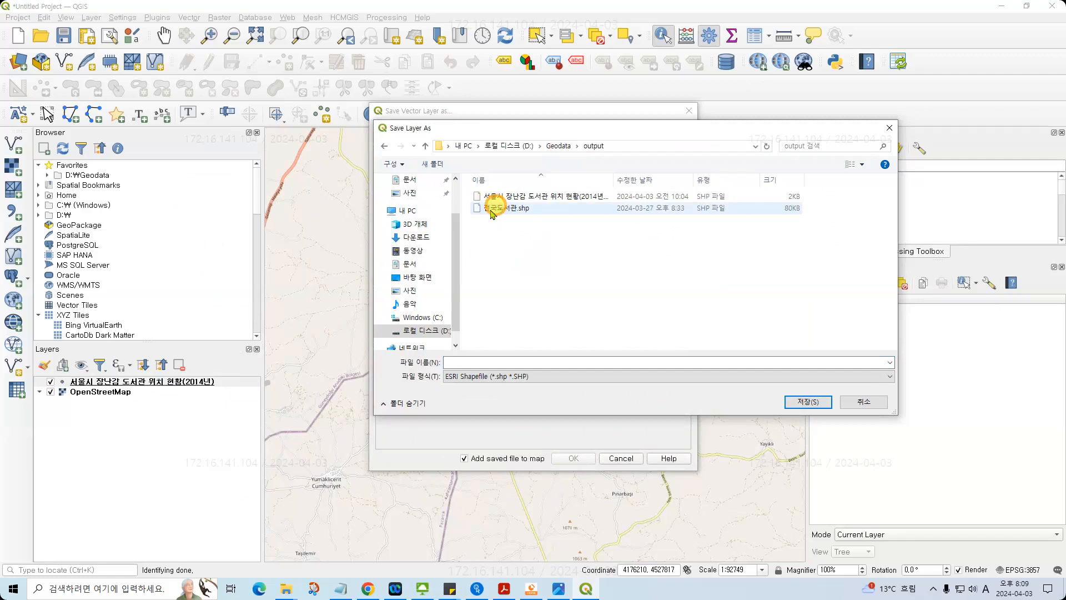
left_click(491, 360)
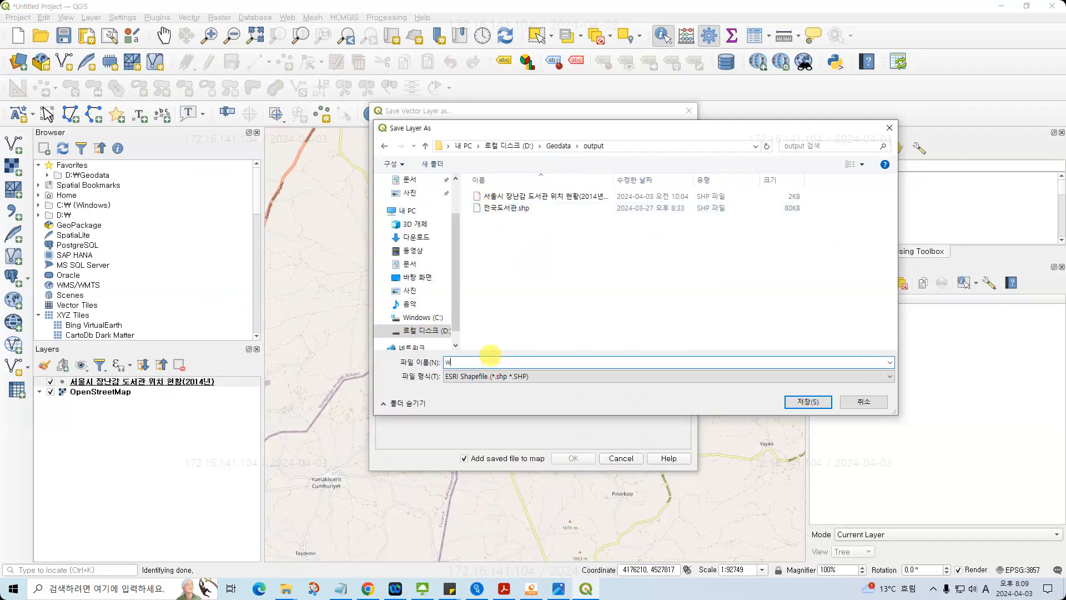
key("Hangul")
type("장난감도서")
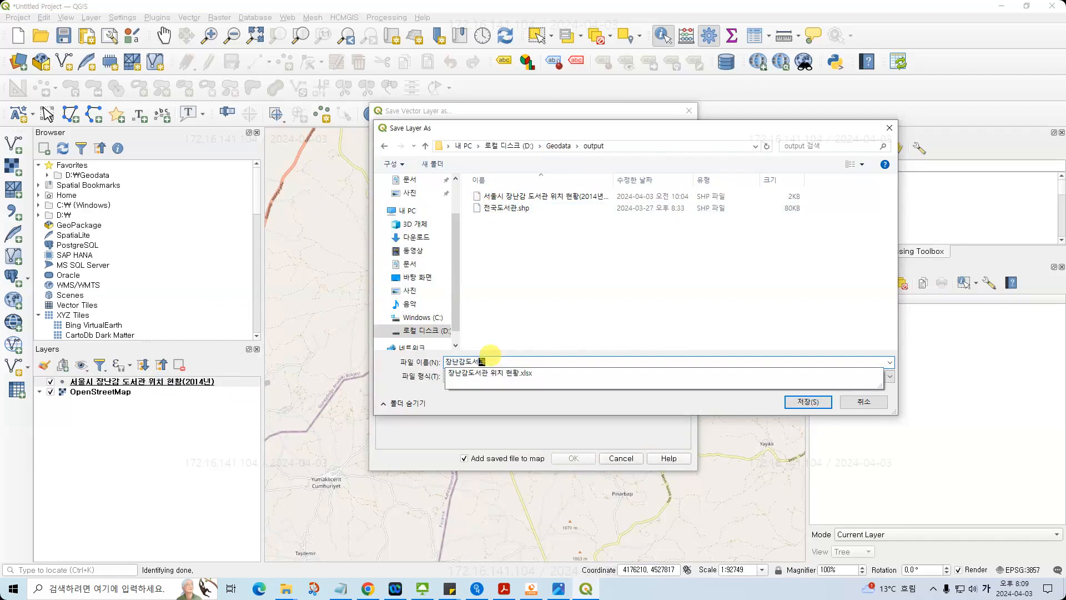
type("관")
key("Return")
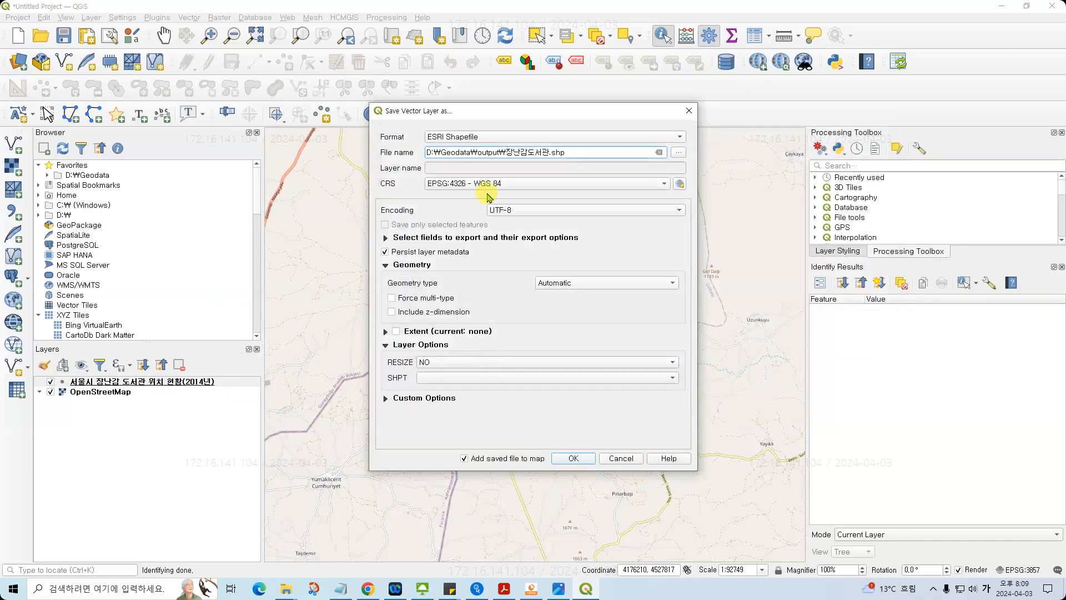
left_click(580, 457)
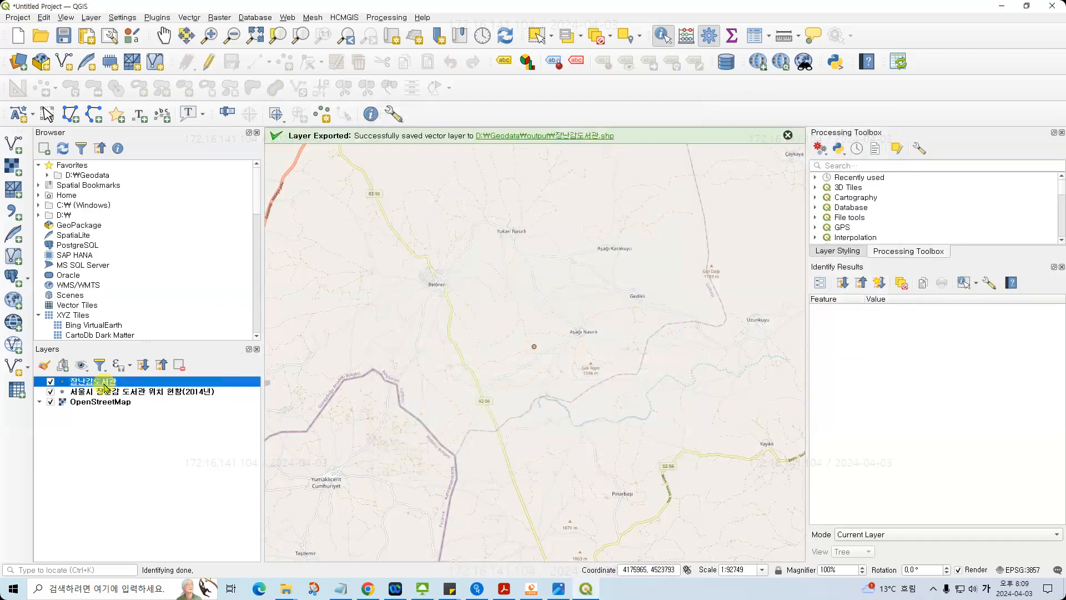
- Review the exported 장난감도서관 layer's file path and provider information in its properties
right_click(106, 386)
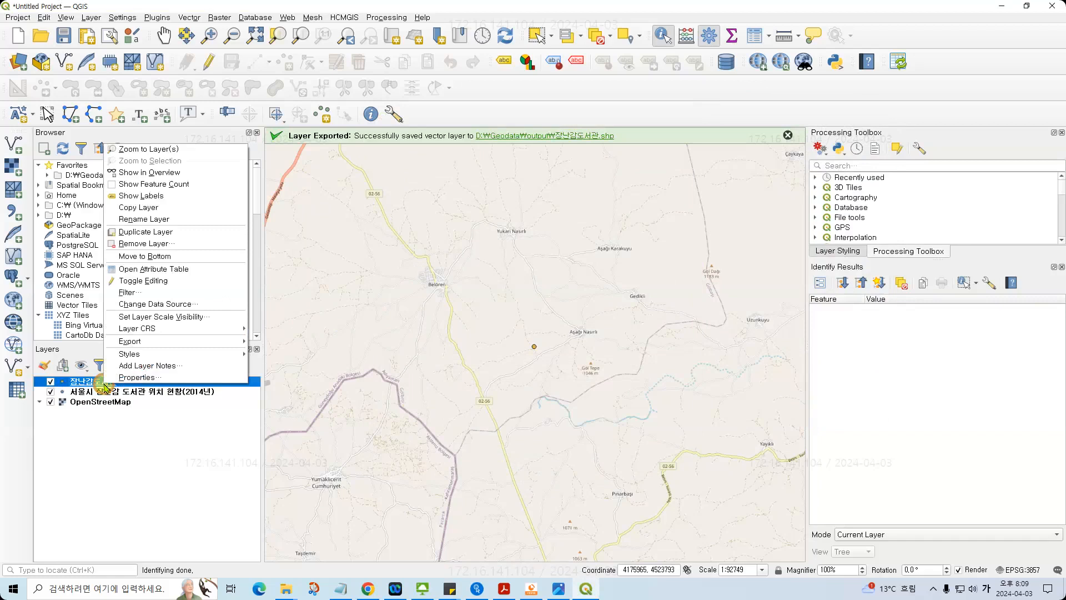
left_click(124, 379)
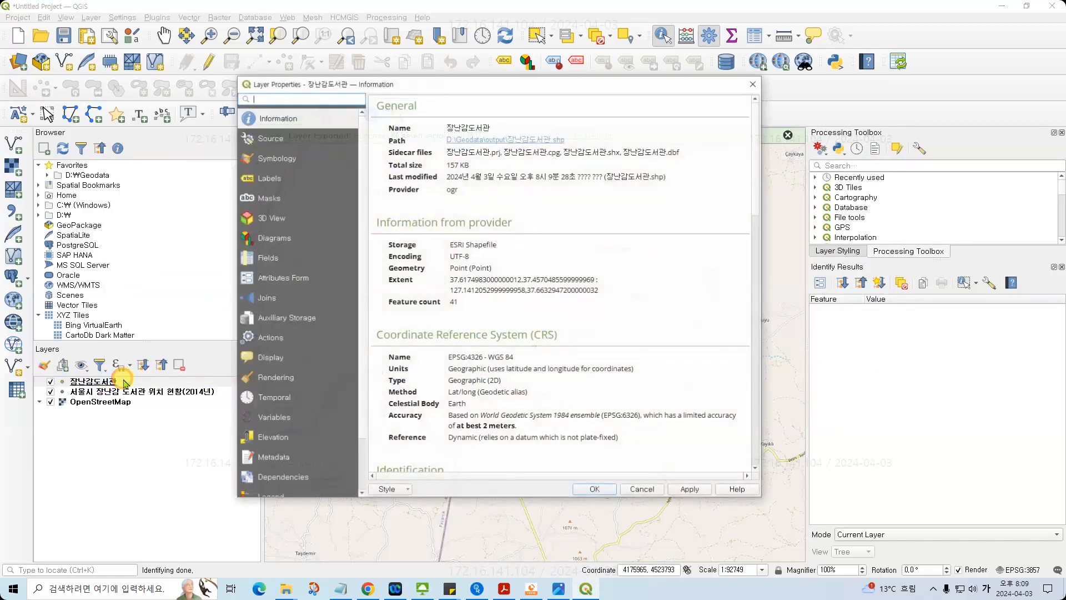
left_click_drag(572, 139, 506, 138)
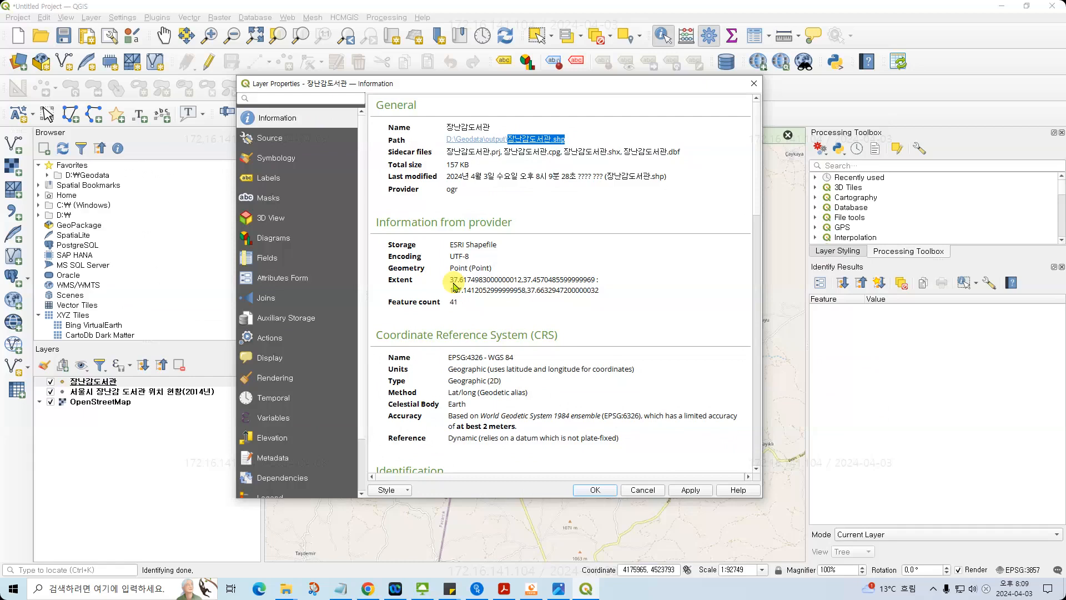
left_click(753, 84)
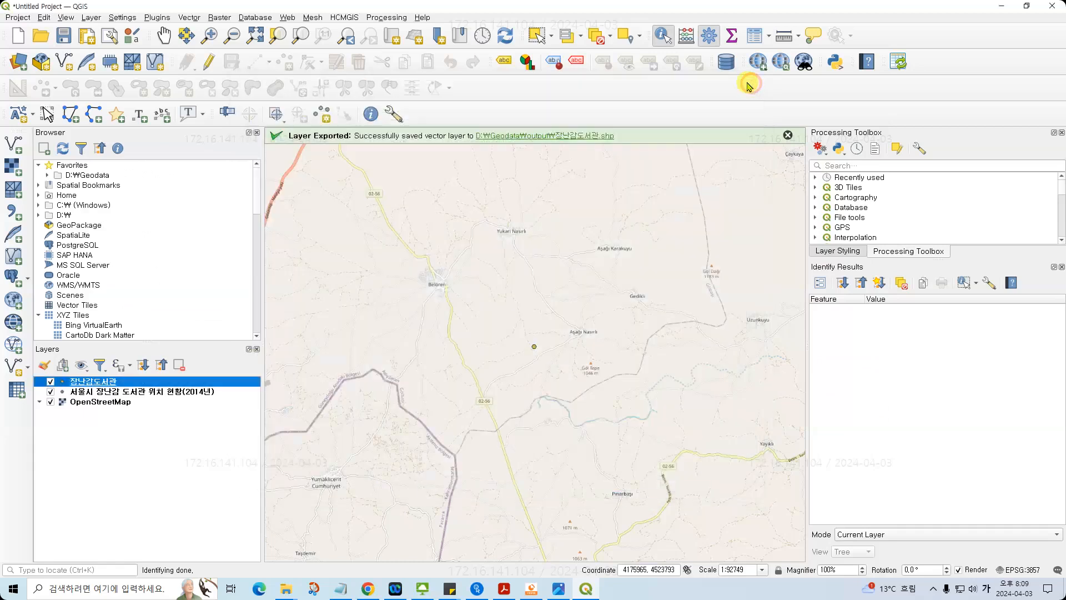
left_click(177, 392)
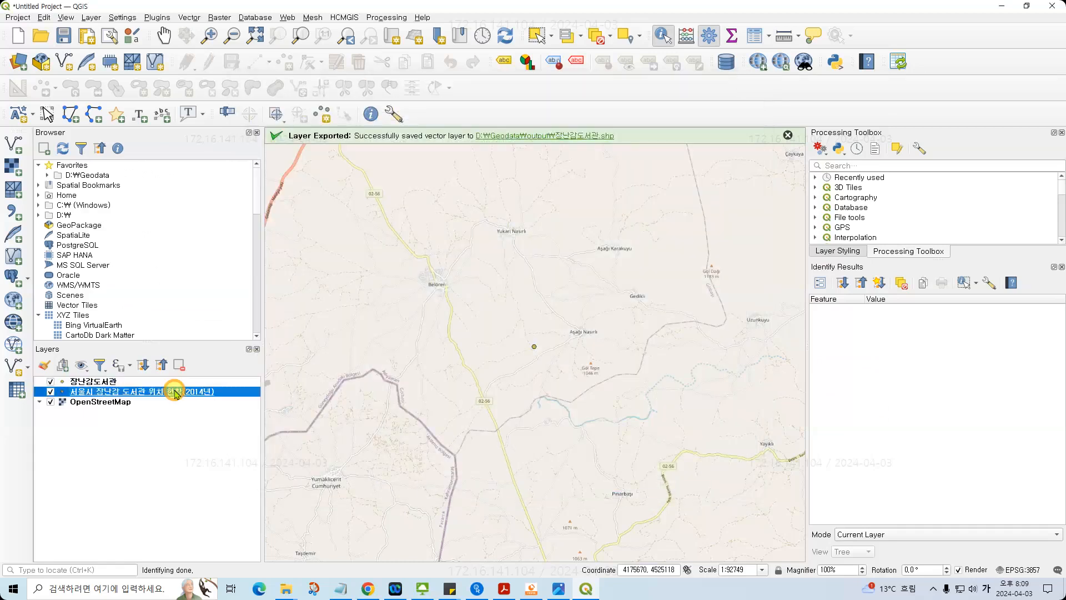
right_click(176, 393)
mouse_move(243, 350)
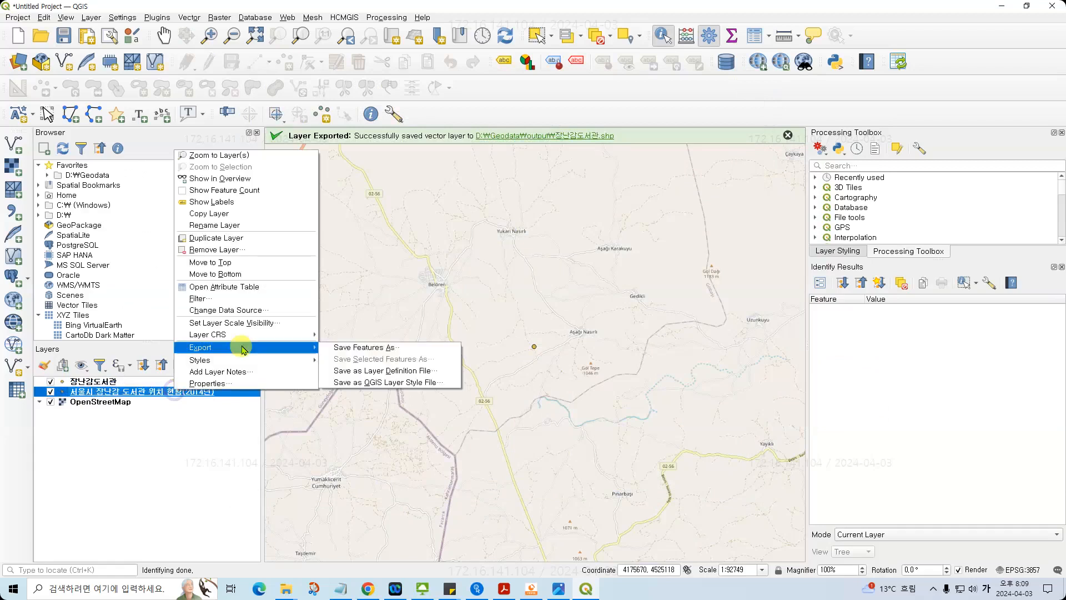
left_click(180, 459)
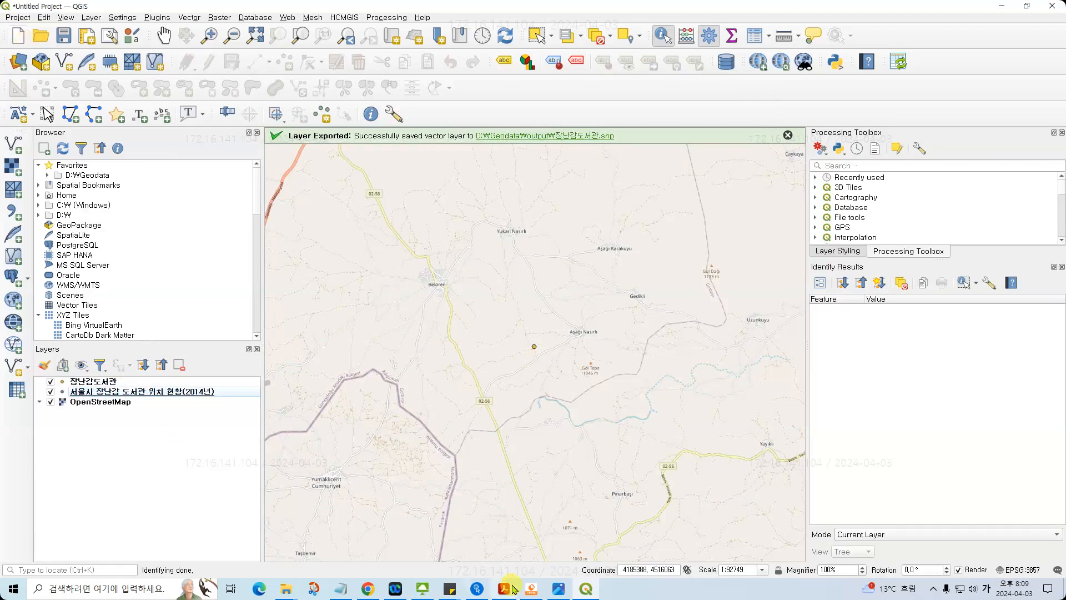
- Switch to Adobe Acrobat Reader and read the slides from coordinate system conversion by export through shapefile layer creation
mouse_move(506, 593)
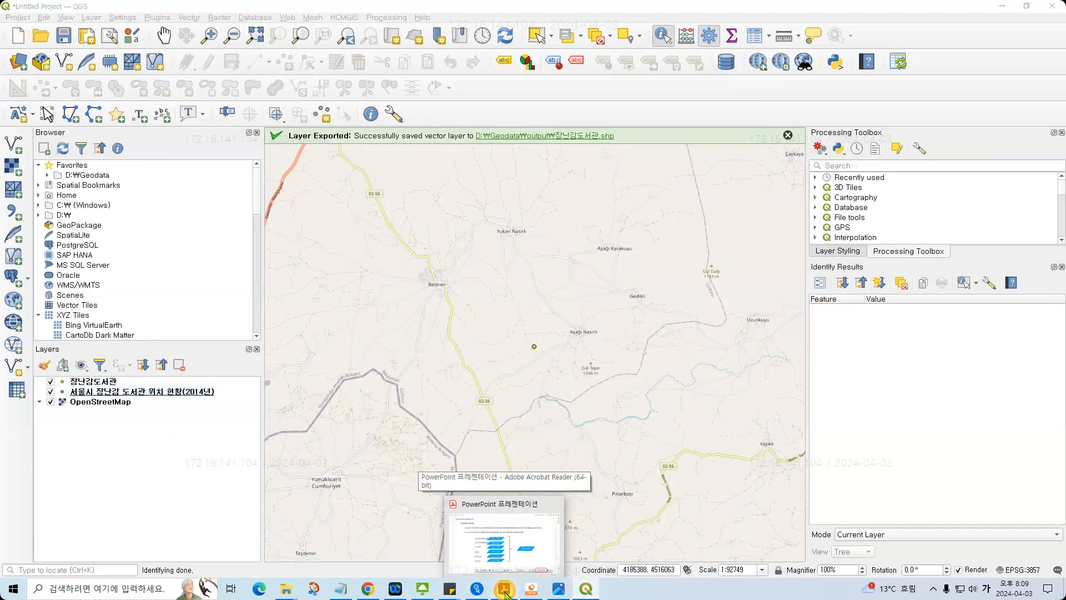
left_click(505, 592)
scroll(603, 396, "down", 2)
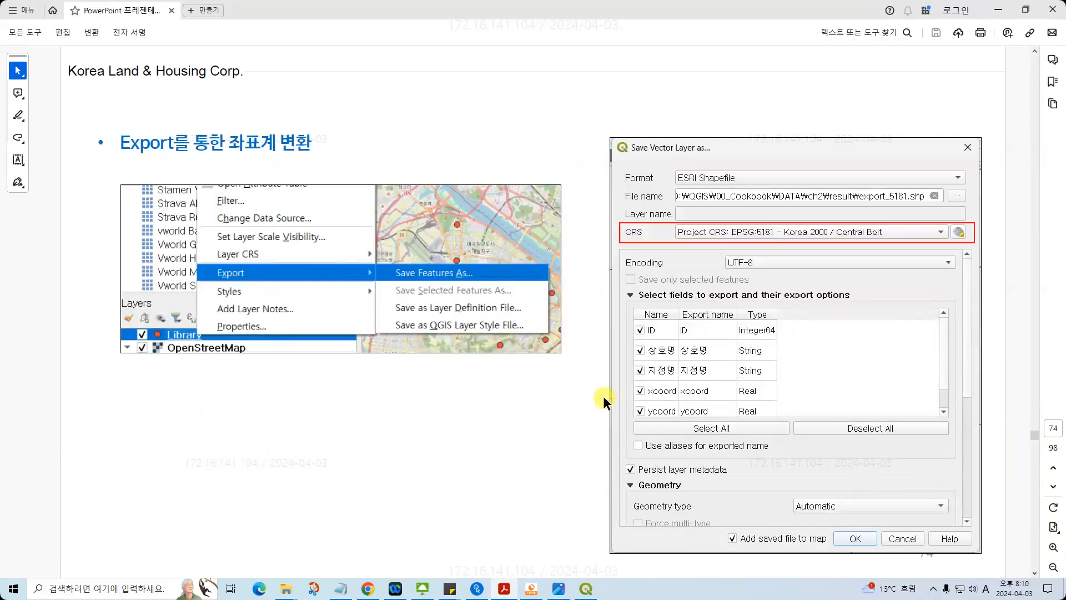
scroll(474, 395, "down", 2)
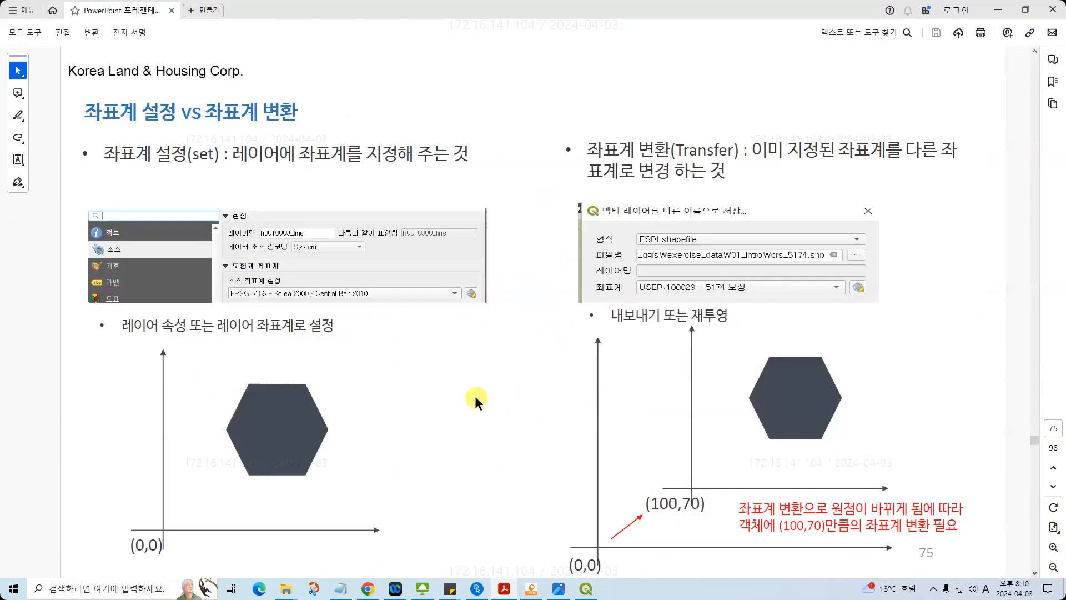
scroll(475, 395, "down", 2)
scroll(474, 395, "down", 2)
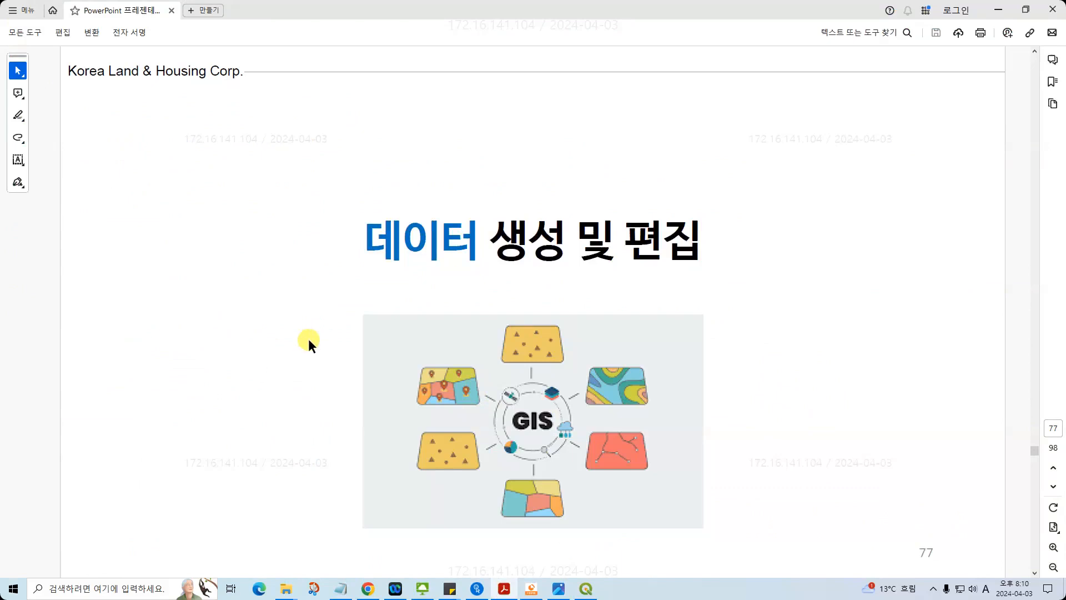
key("Page_Down")
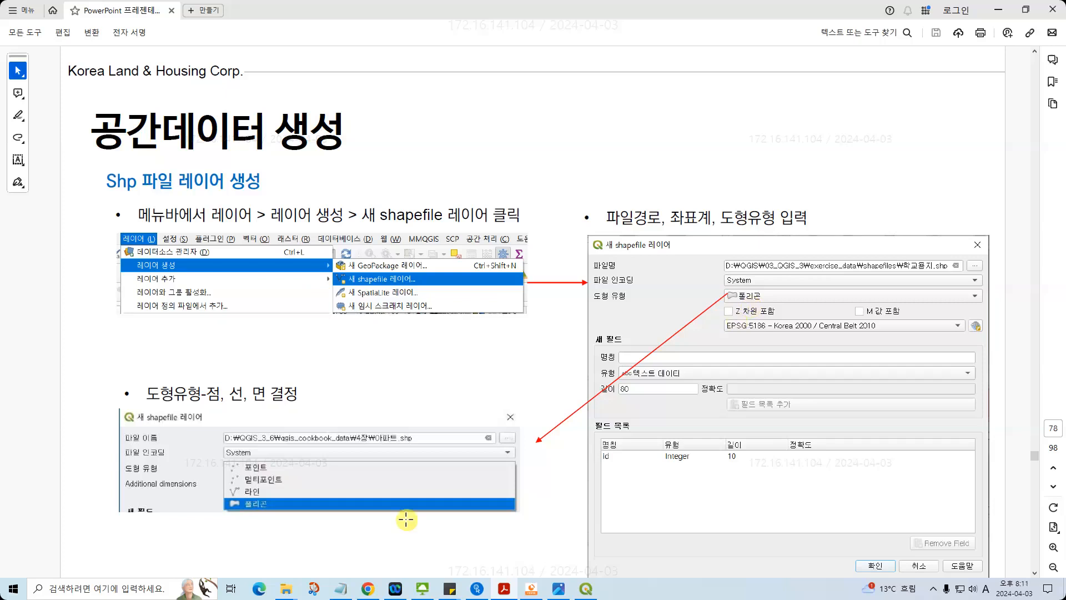
scroll(526, 492, "down", 1)
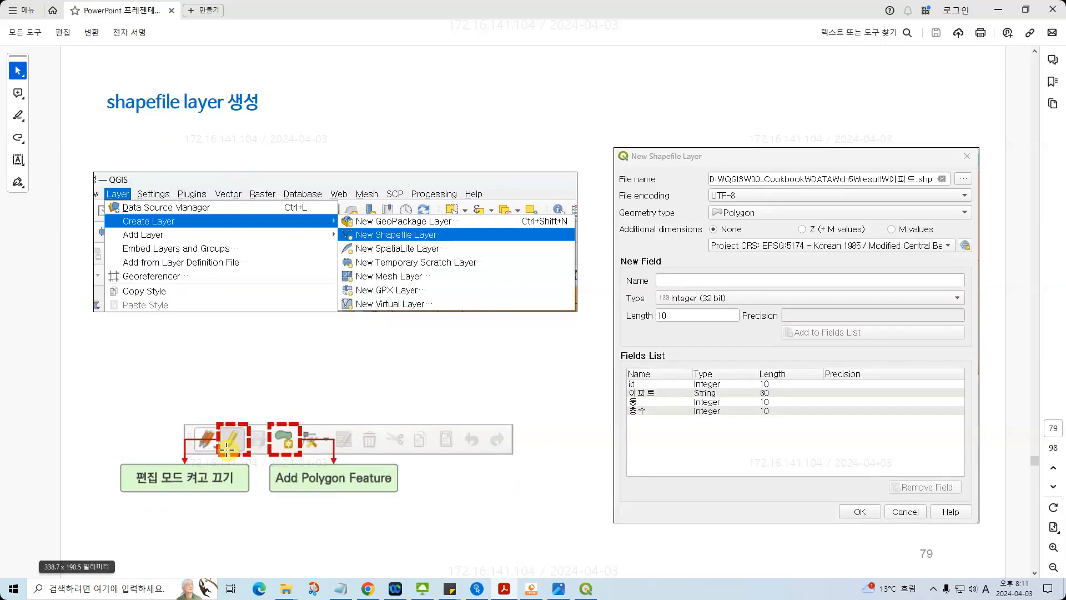
- Read the slides on creating attribute fields for a shapefile and digitizing rectangular buildings with the Shape Digitizing Toolbar
scroll(286, 451, "down", 1)
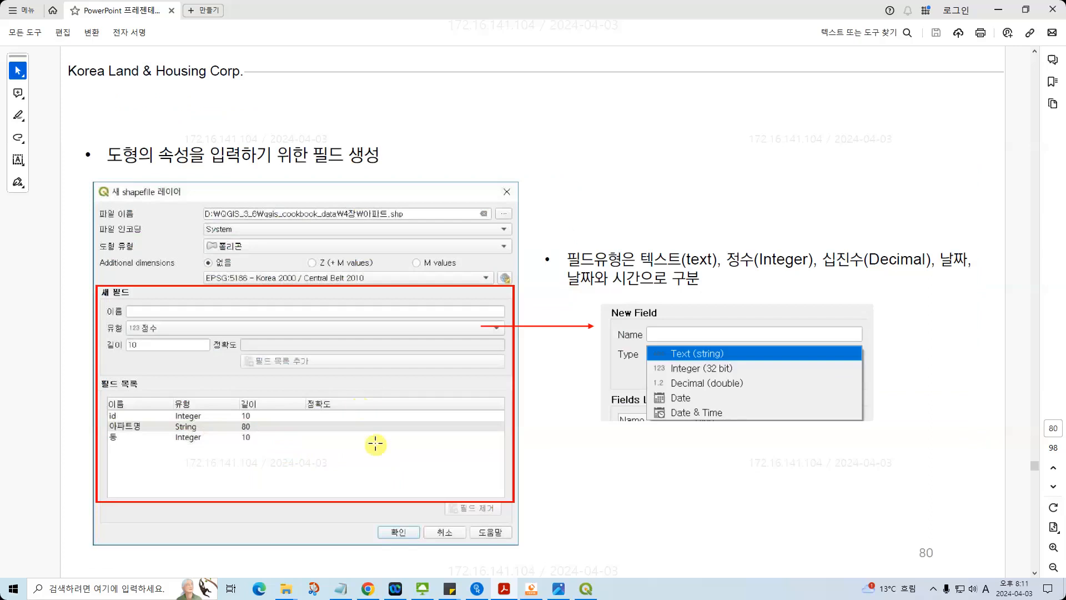
scroll(375, 444, "down", 1)
scroll(375, 444, "down", 1)
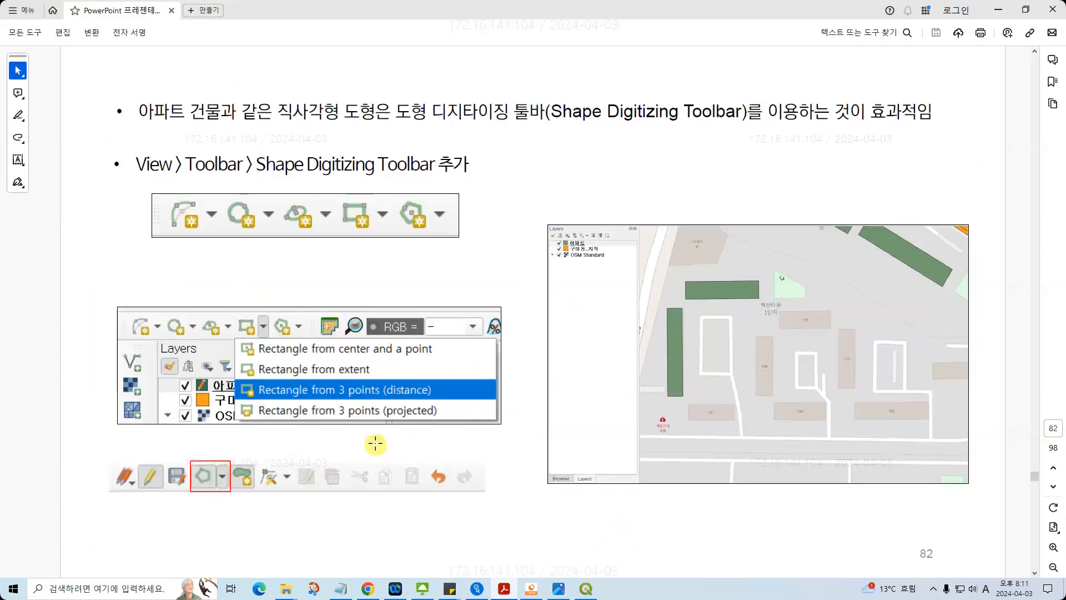
scroll(375, 444, "up", 2)
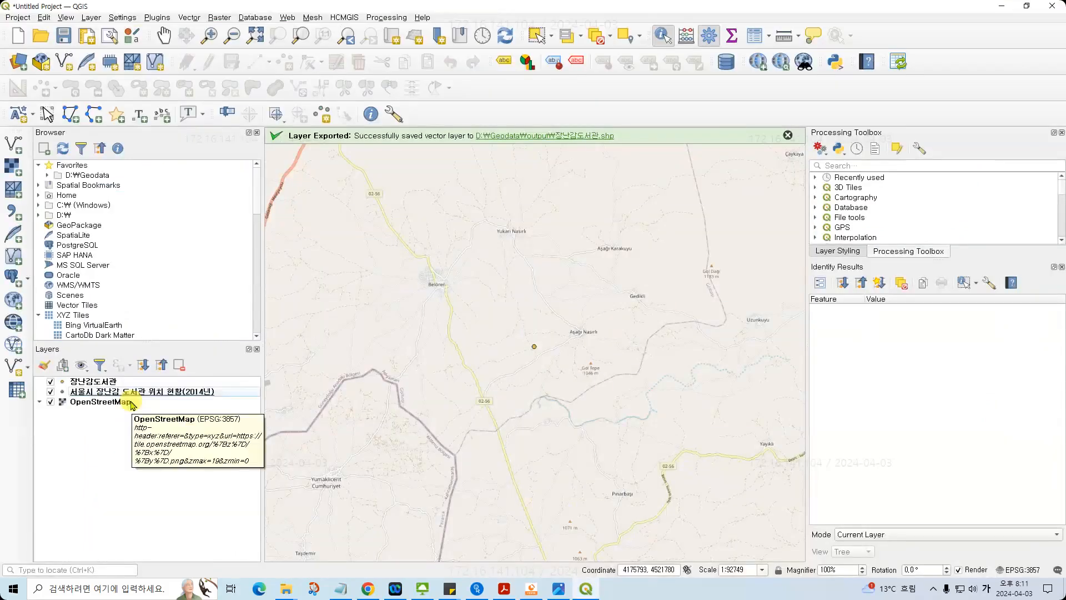
- Switch to QGIS and start a new project, discarding the current one, with the OpenStreetMap XYZ tile layer as basemap
left_click(20, 37)
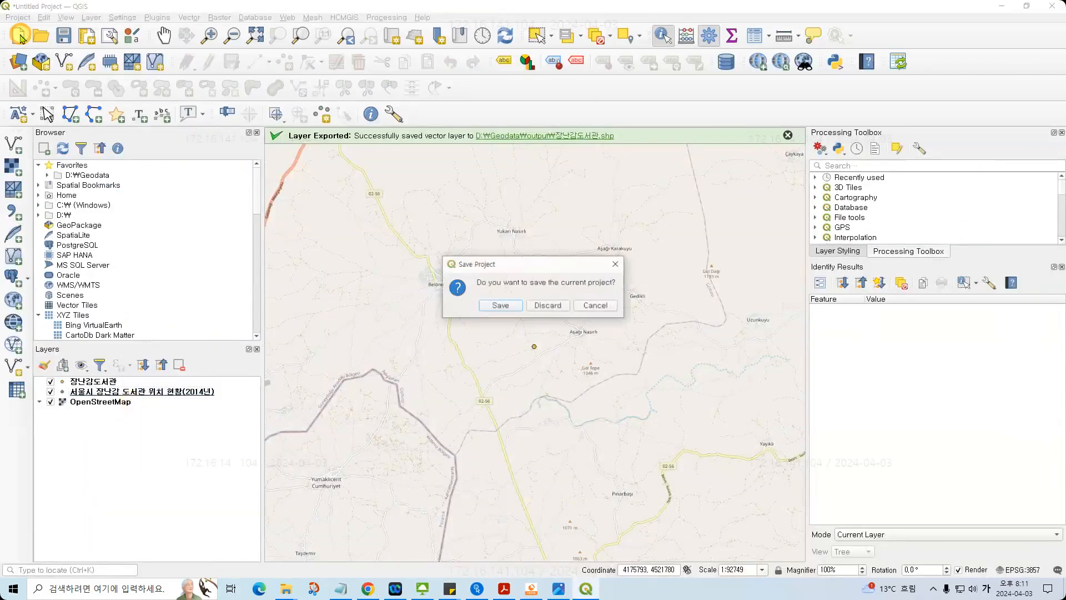
left_click(556, 305)
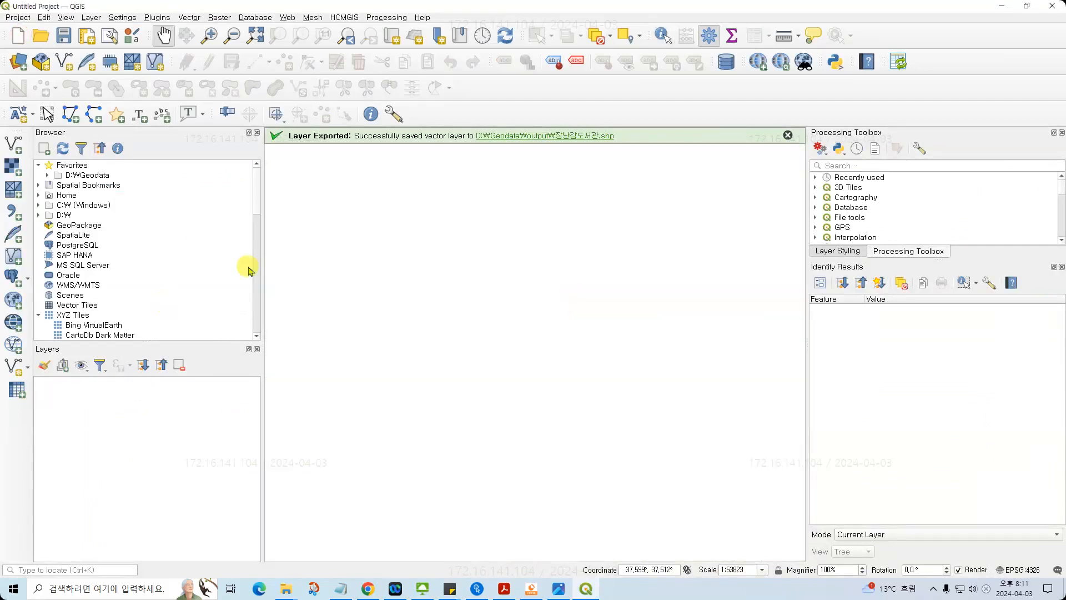
scroll(250, 271, "down", 9)
double_click(87, 294)
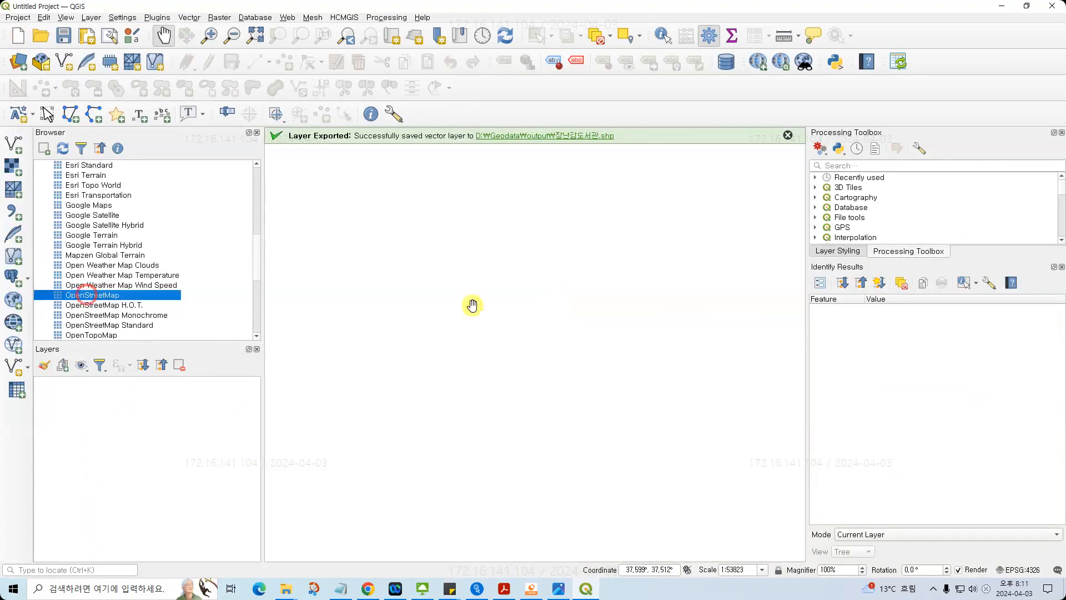
left_click(787, 135)
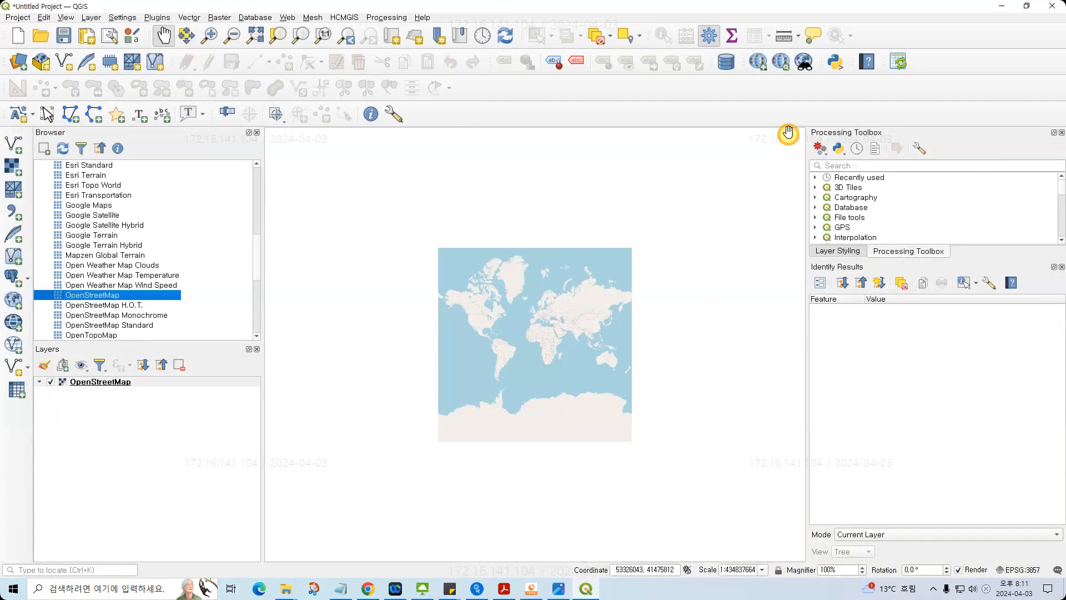
scroll(49, 177, "up", 10)
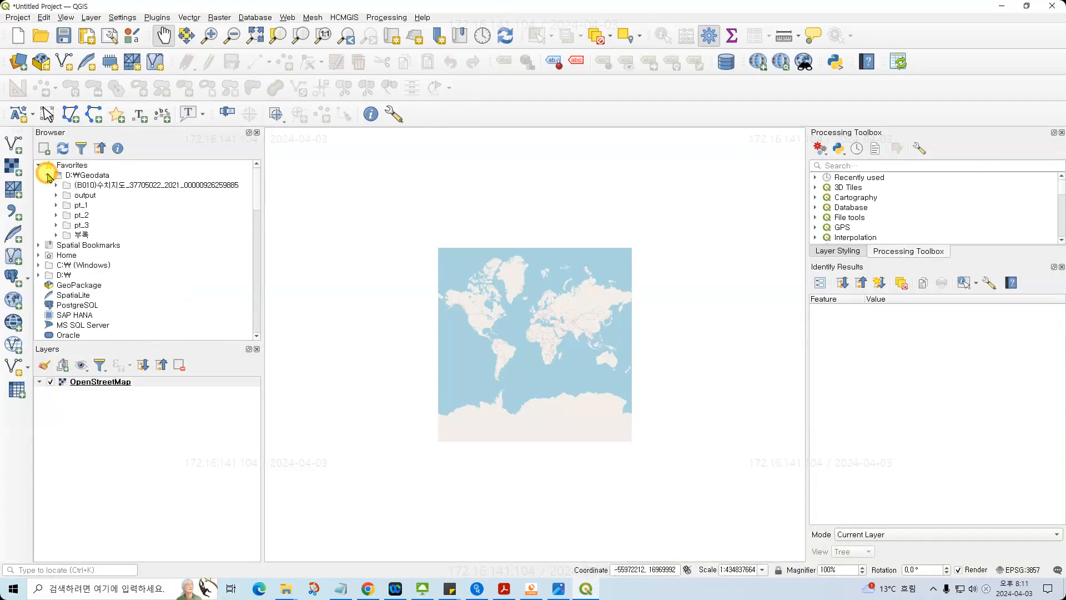
left_click(122, 185)
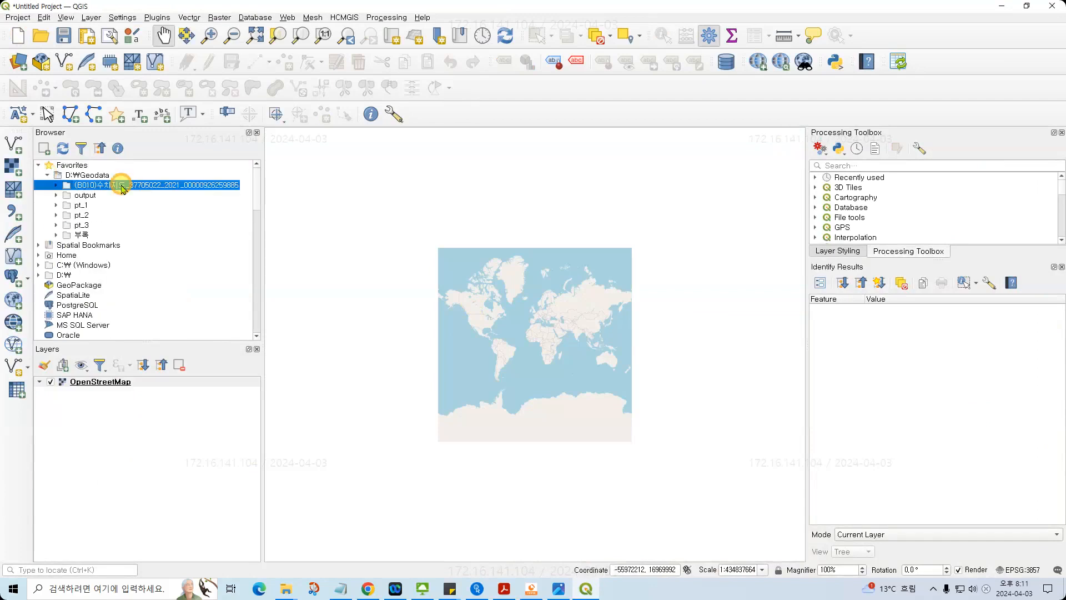
left_click(57, 185)
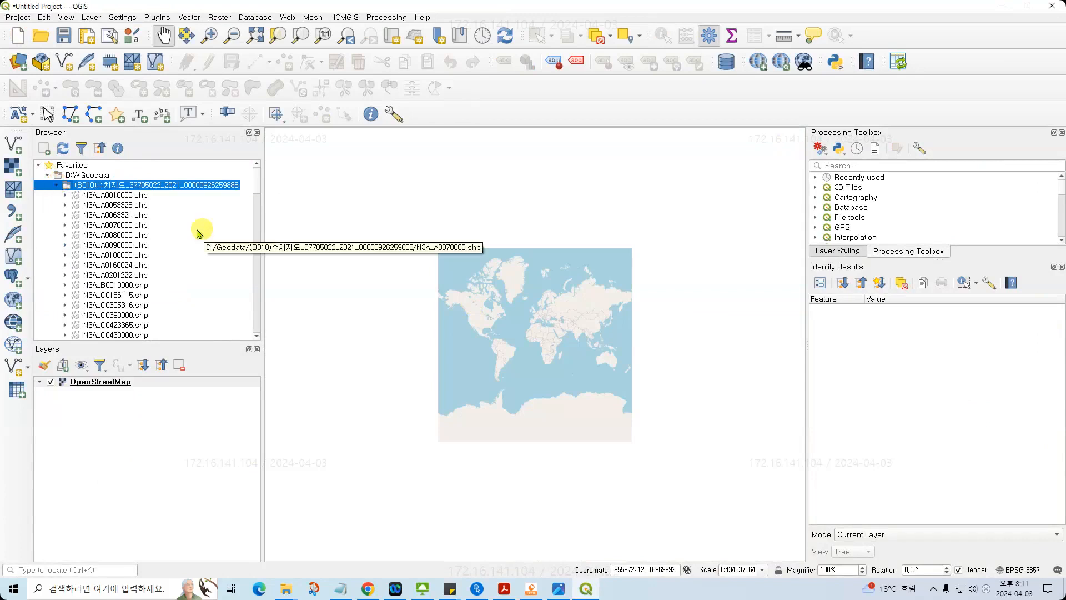
left_click(116, 285)
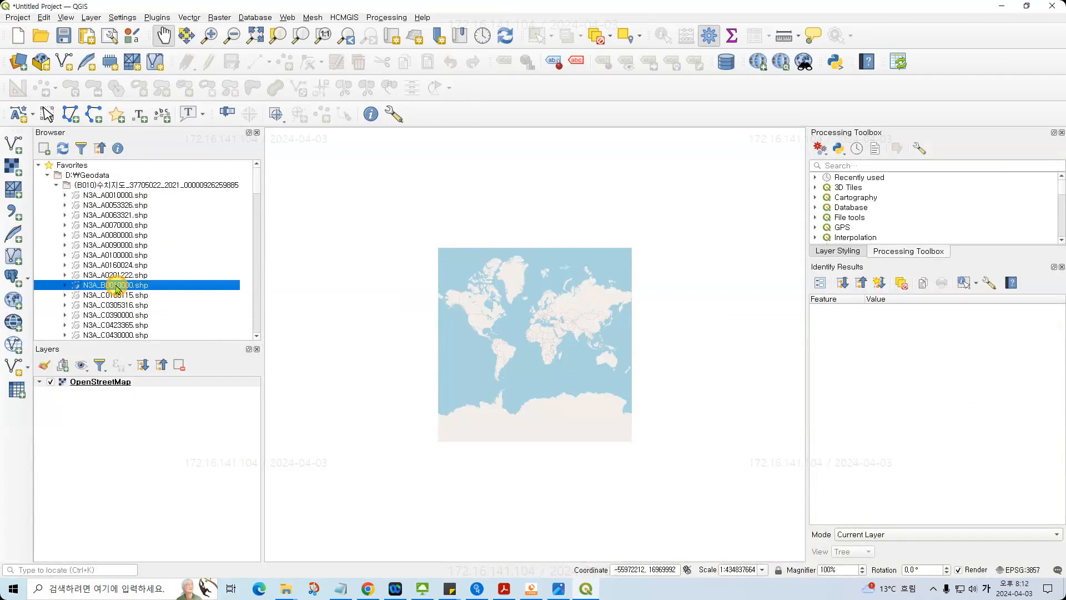
left_click_drag(116, 287, 543, 323)
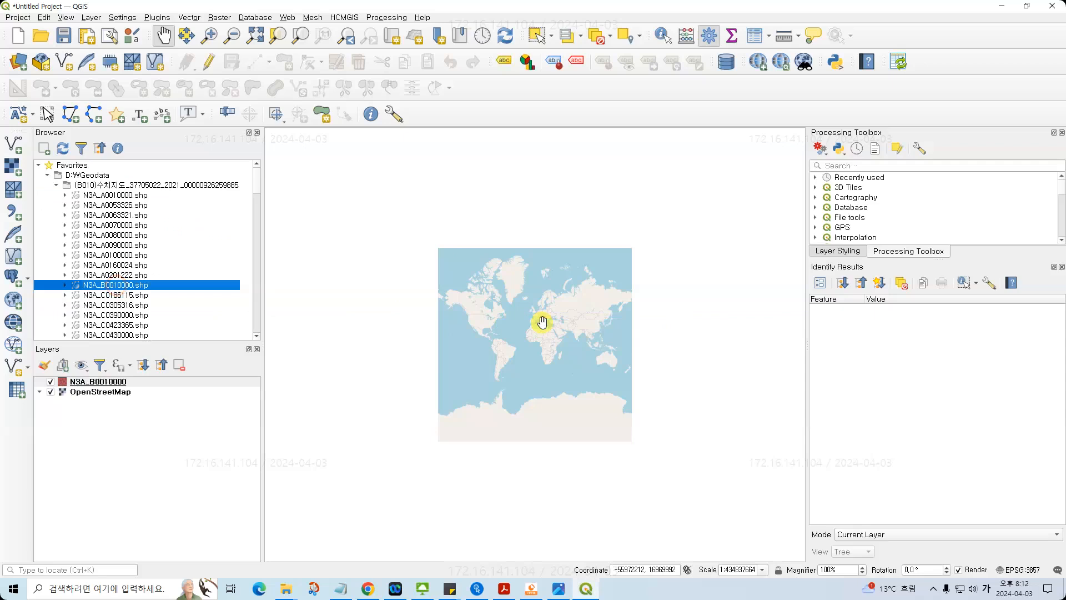
left_click(102, 385)
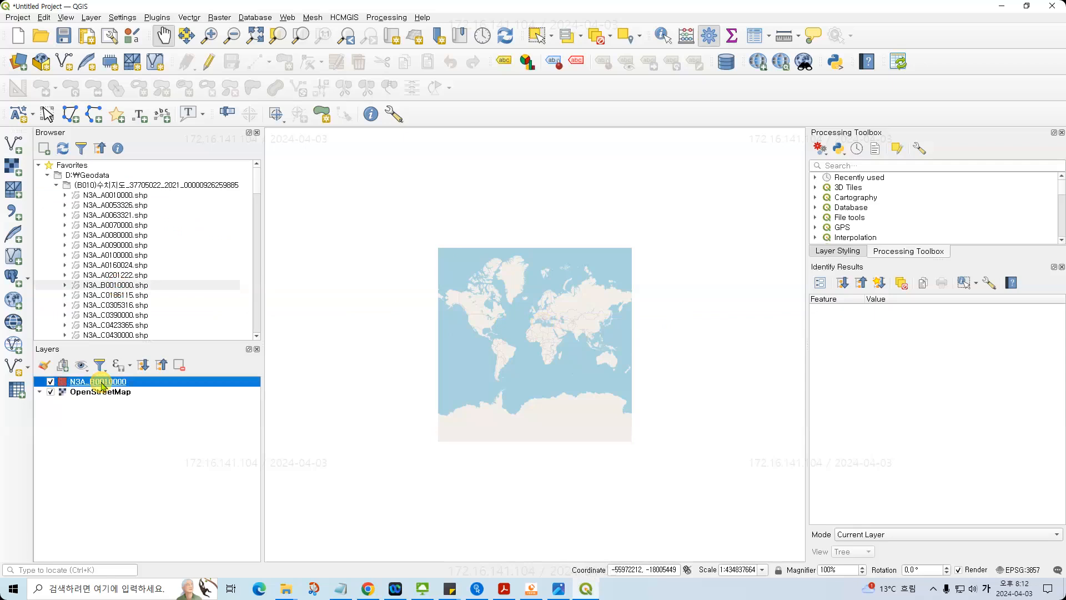
right_click(102, 384)
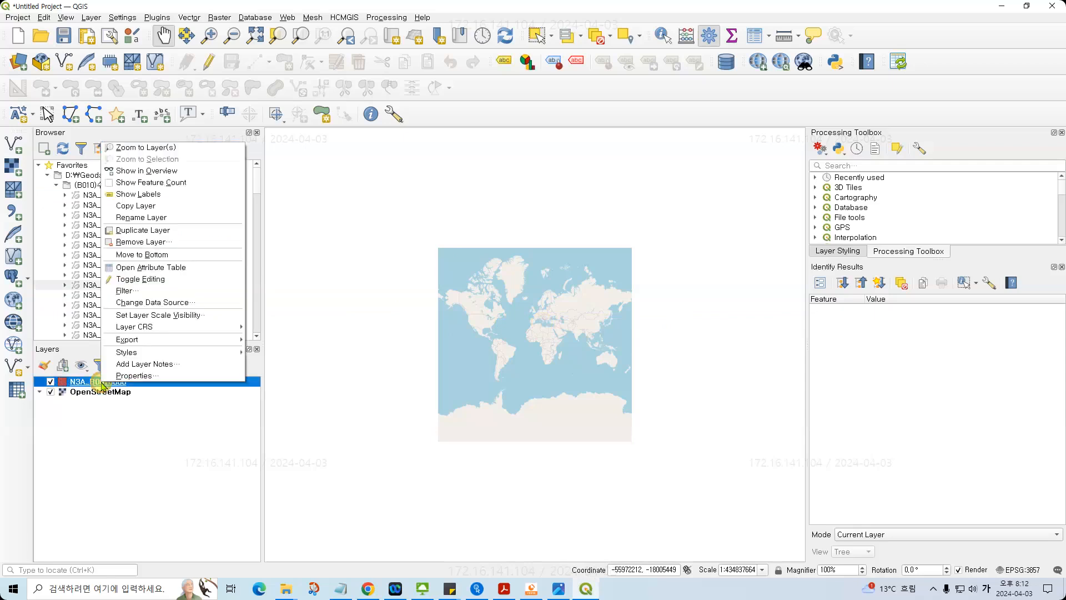
left_click(167, 147)
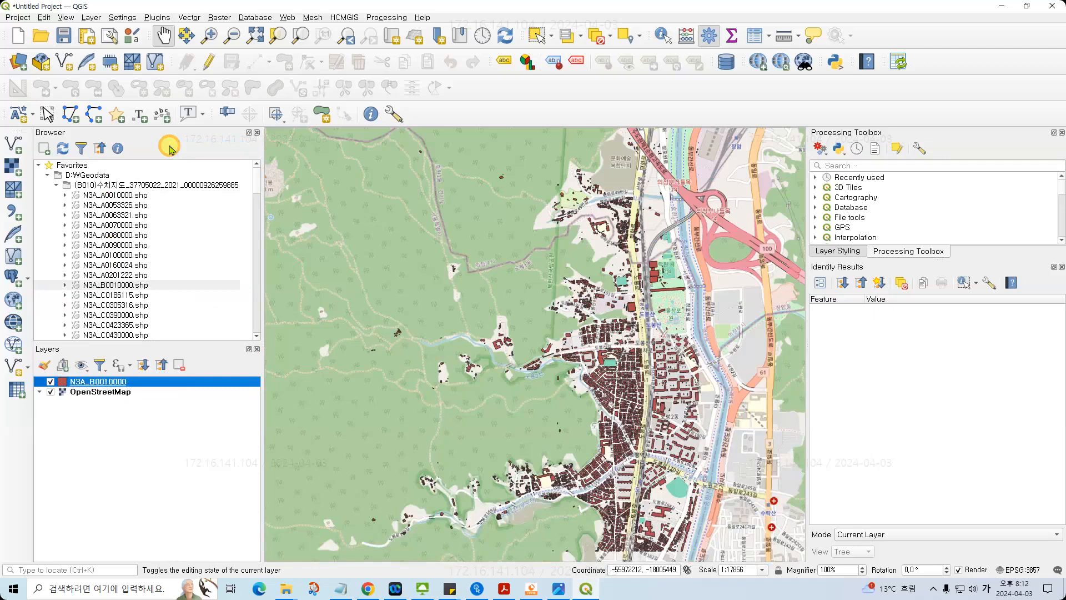
- Examine the N3A_B0010000 buildings against OpenStreetMap around the river and the southern edge of the layer's coverage
left_click_drag(675, 431, 629, 365)
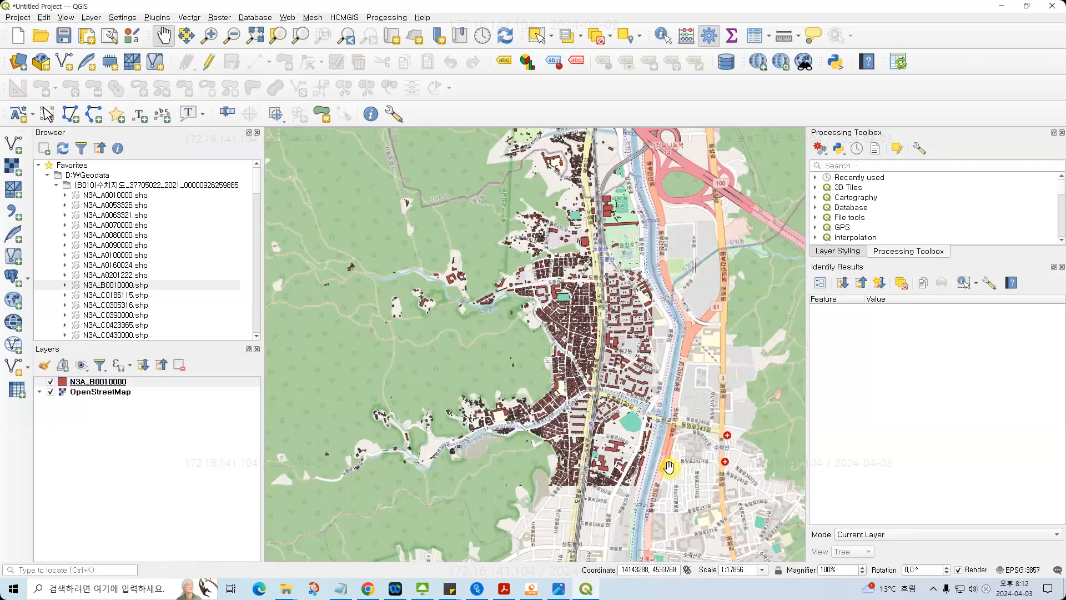
scroll(668, 467, "up", 2)
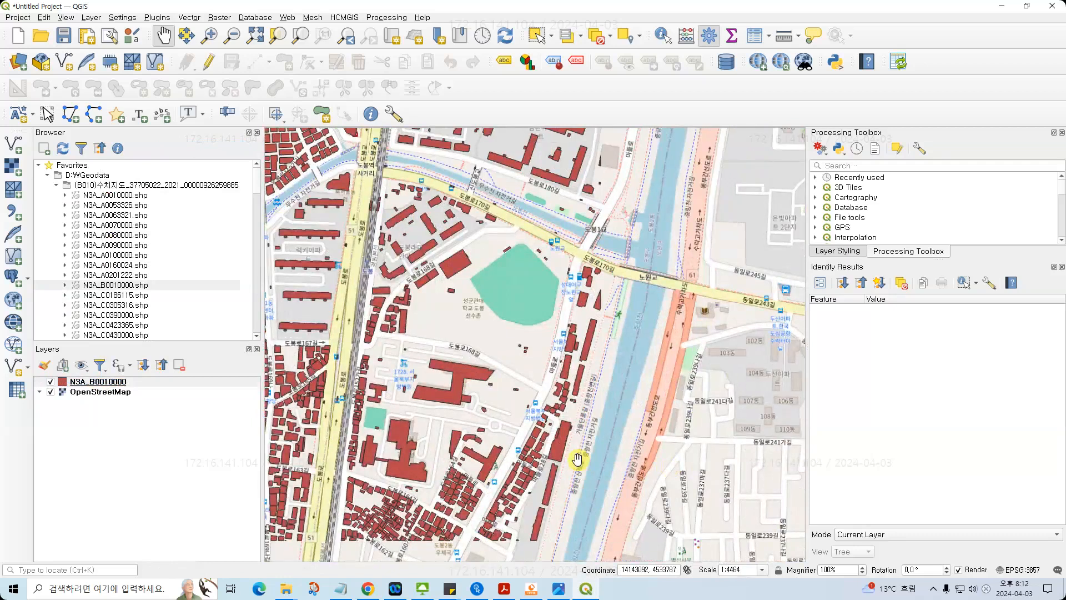
scroll(577, 458, "down", 1)
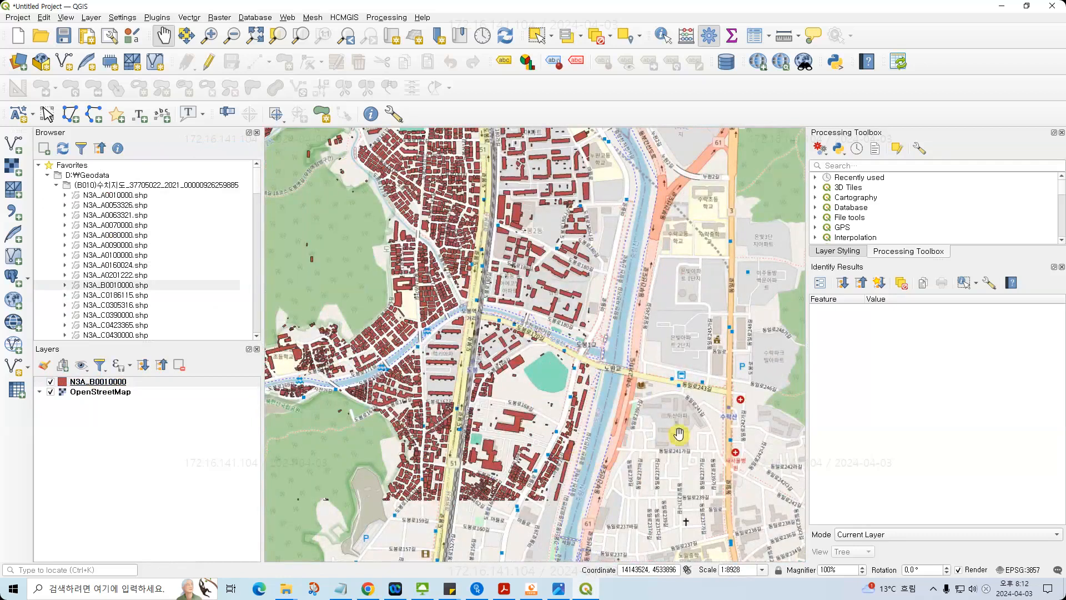
left_click_drag(521, 440, 528, 338)
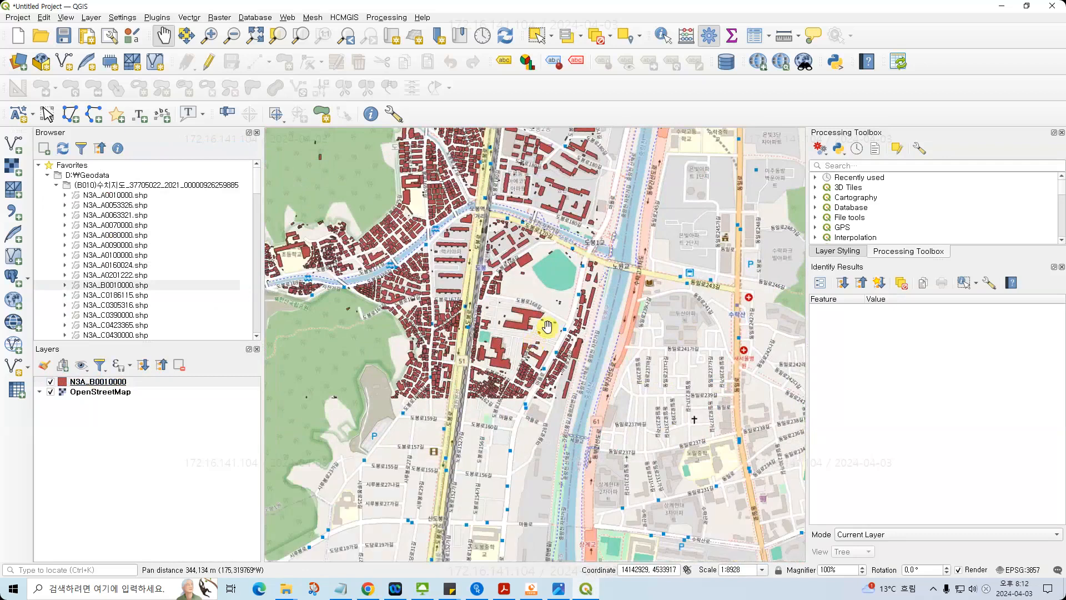
left_click_drag(363, 480, 408, 410)
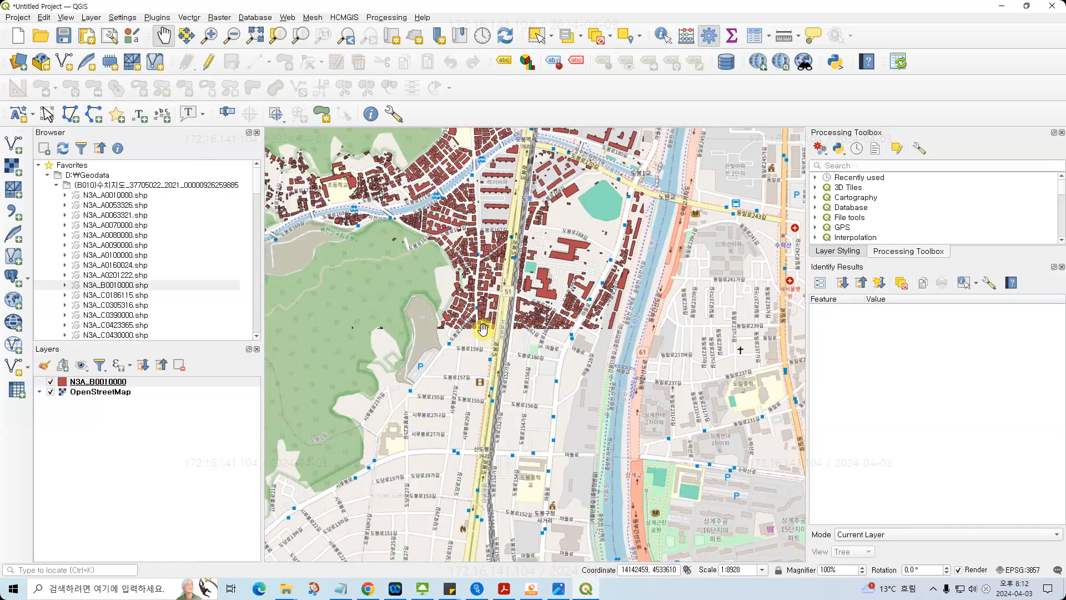
mouse_move(488, 302)
left_mouse_down()
mouse_move(478, 326)
mouse_move(469, 294)
left_mouse_up()
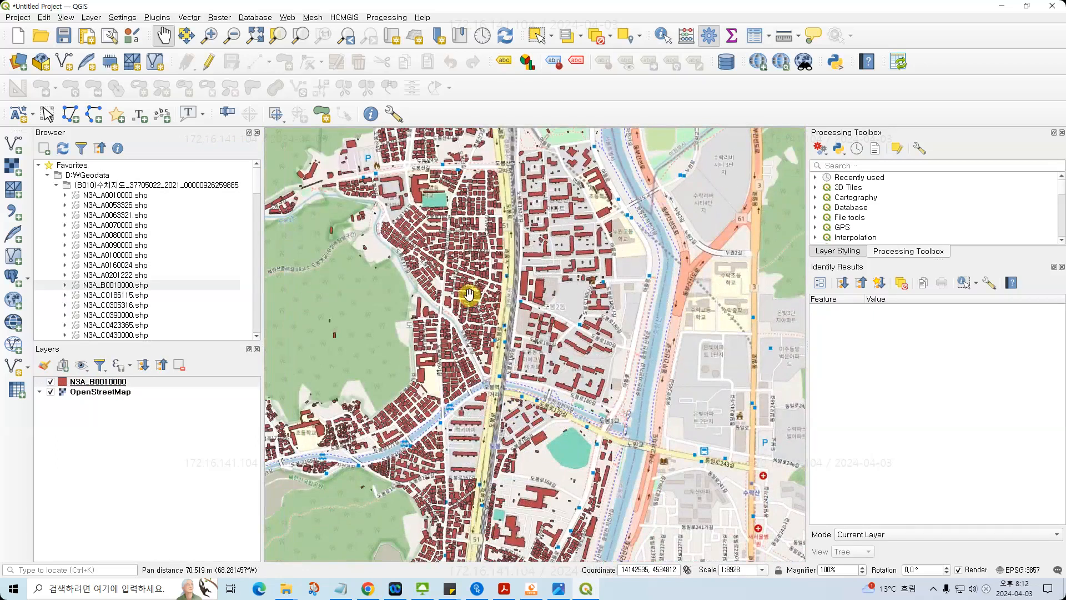
left_click_drag(470, 295, 473, 491)
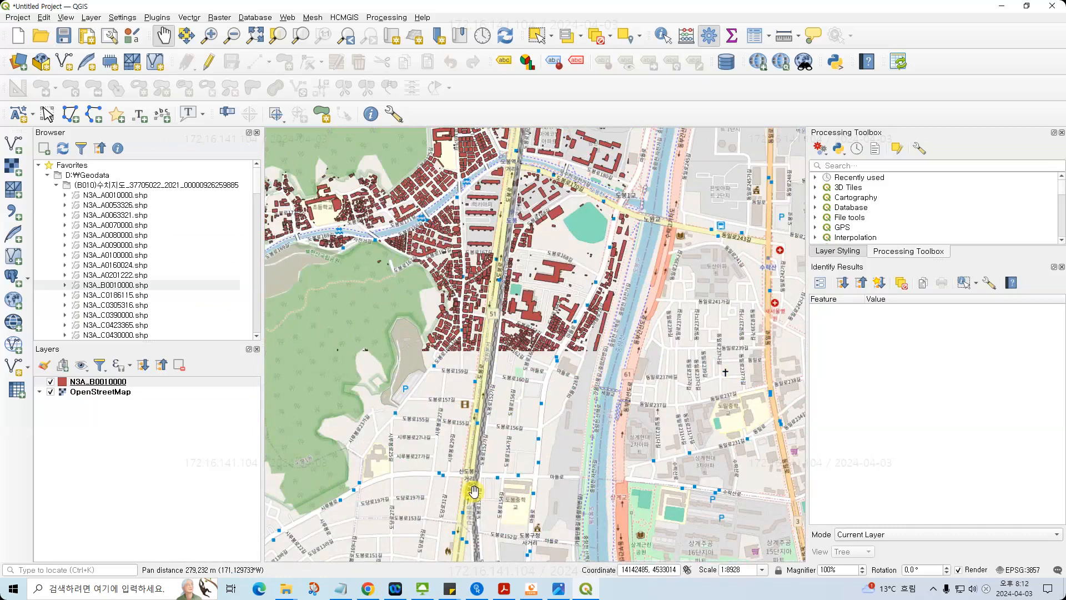
scroll(474, 491, "up", 1)
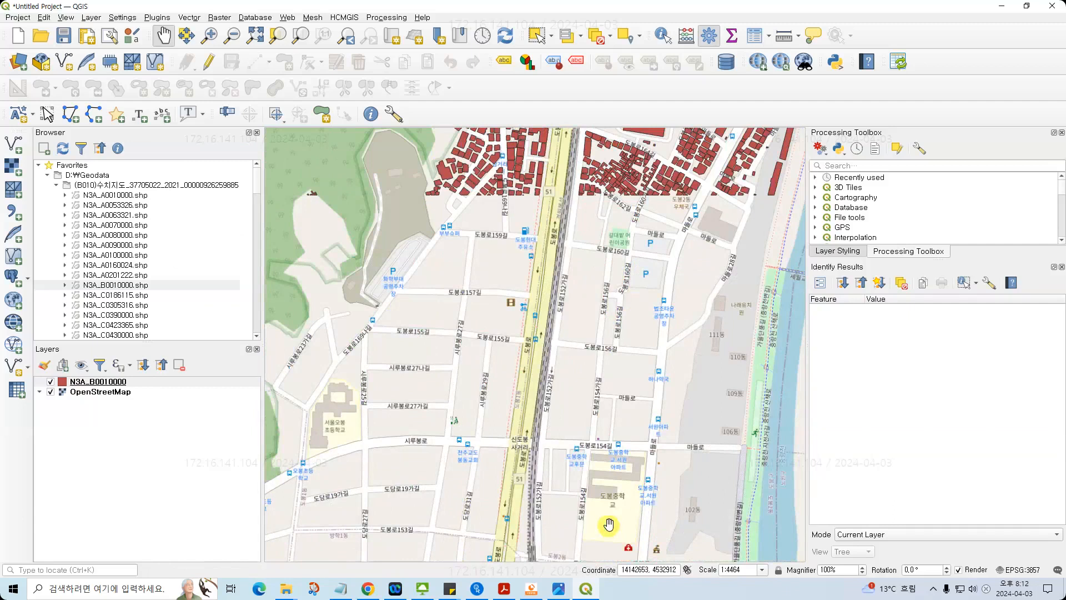
left_click_drag(262, 11, 438, 9)
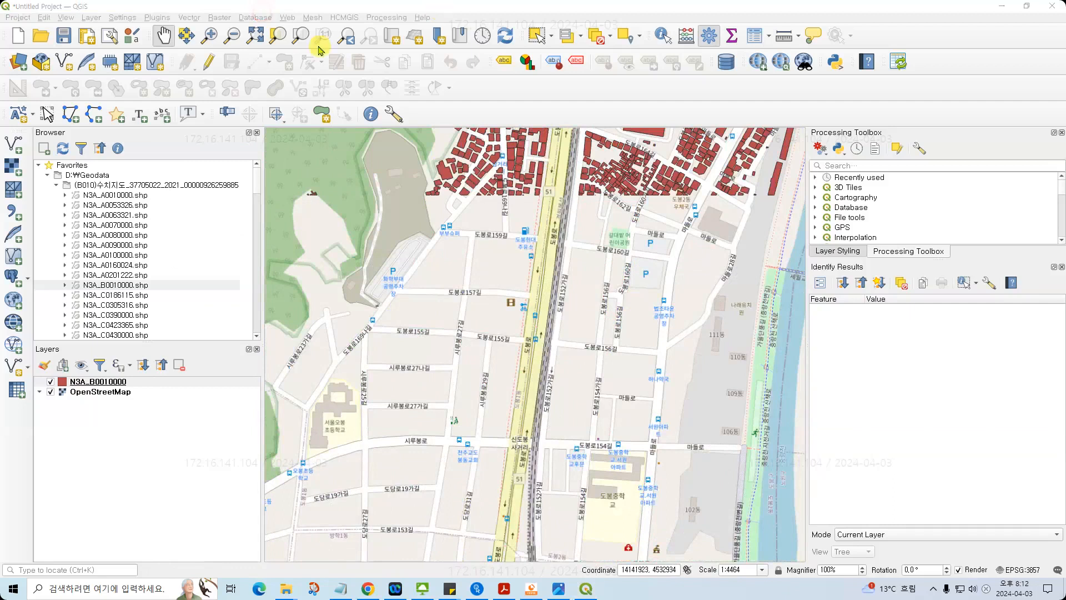
left_click(91, 19)
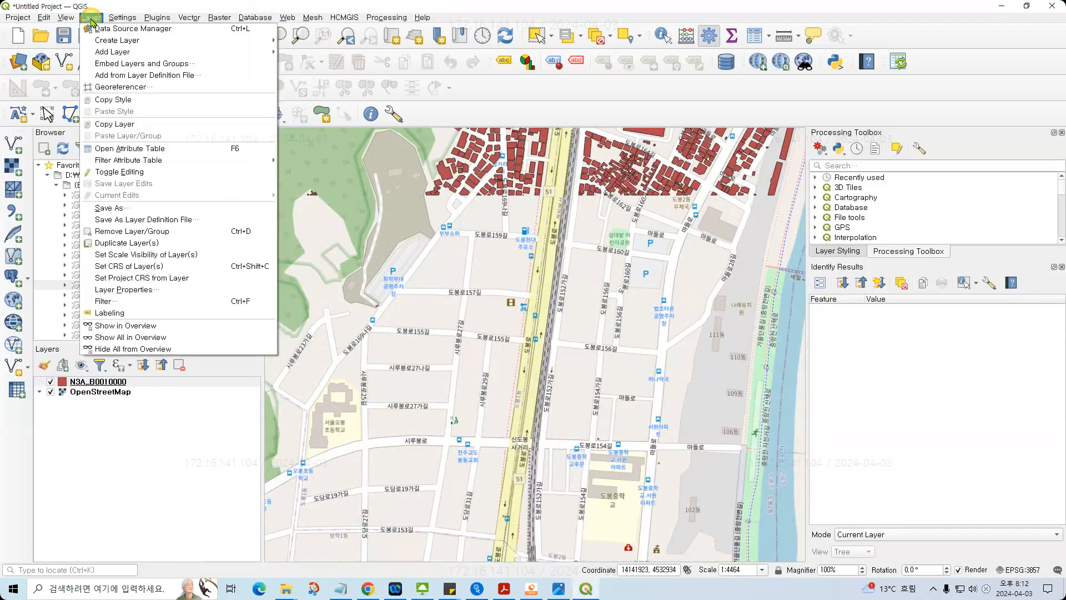
left_click(105, 42)
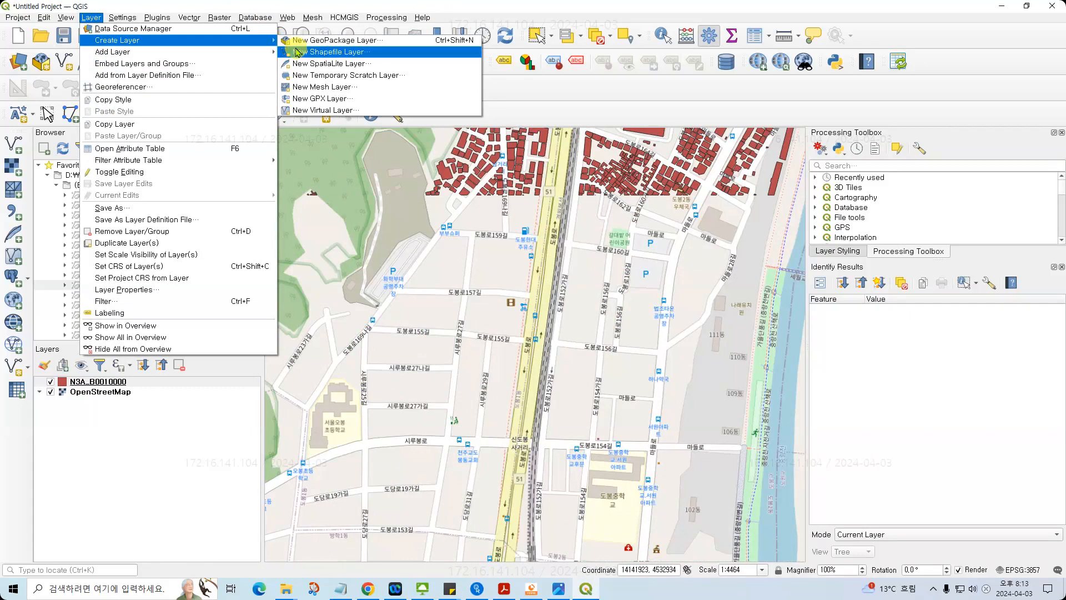
left_click(412, 55)
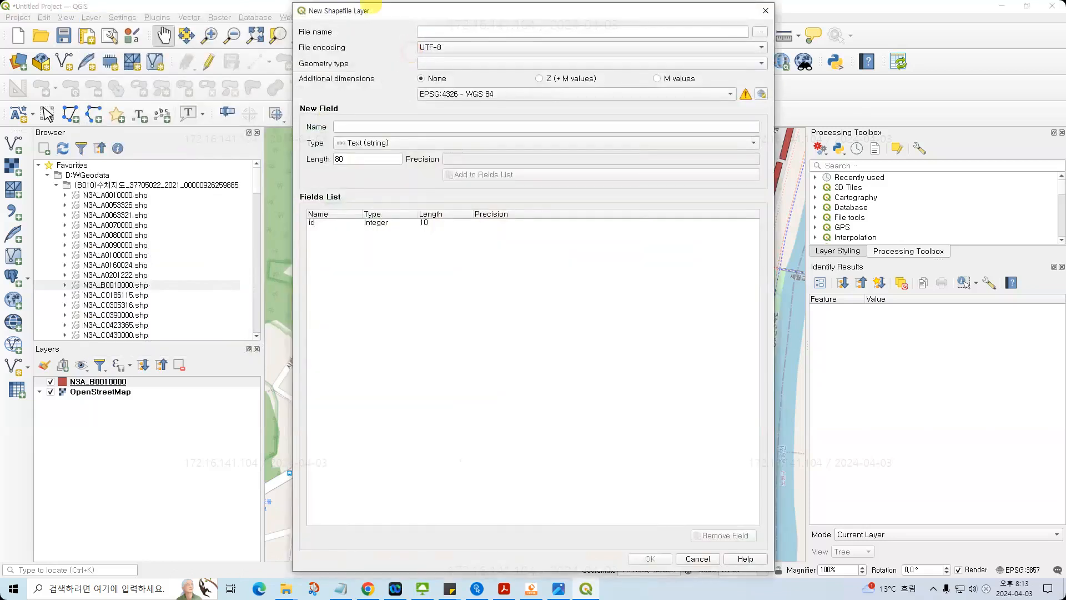
left_click_drag(371, 8, 324, 147)
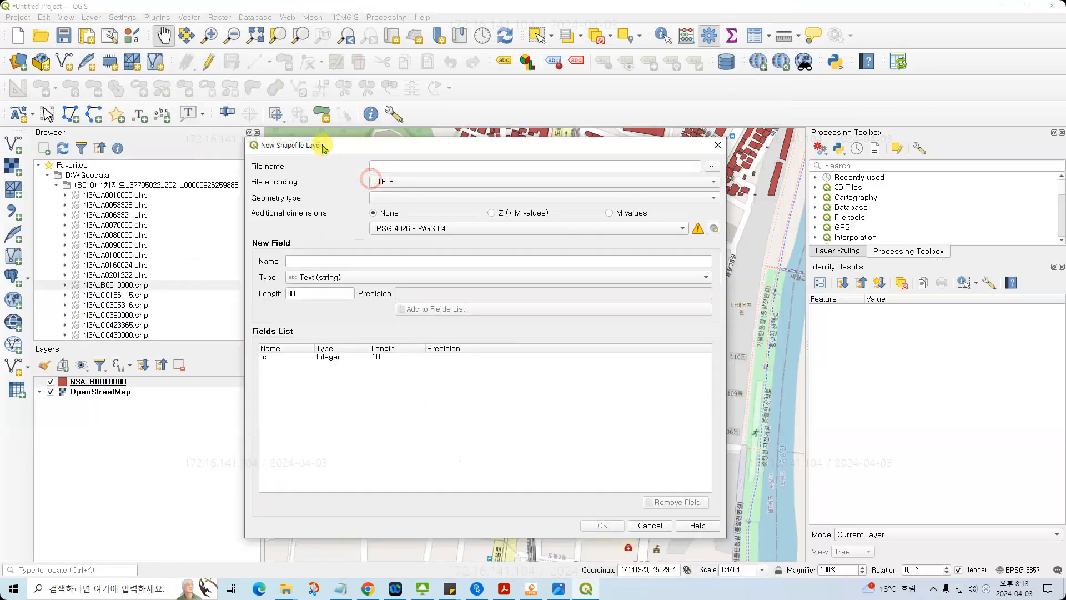
left_click(85, 19)
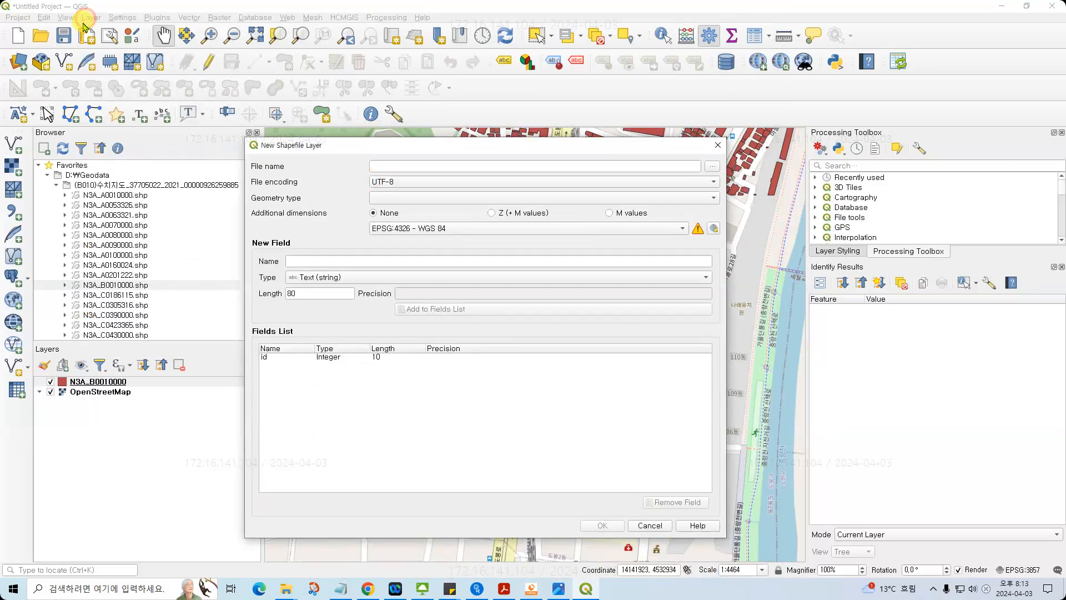
key("Escape")
- Begin a new shapefile layer saved as 초등학교.shp in D:\Geodata\output, with Polygon as its geometry type
left_click(88, 18)
mouse_move(106, 46)
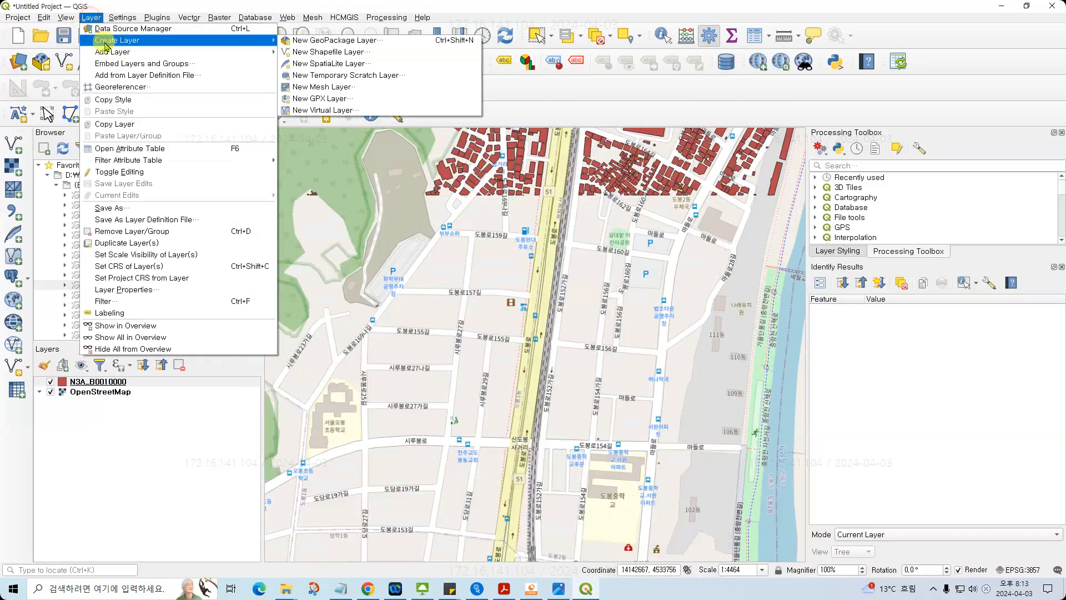
left_click(320, 52)
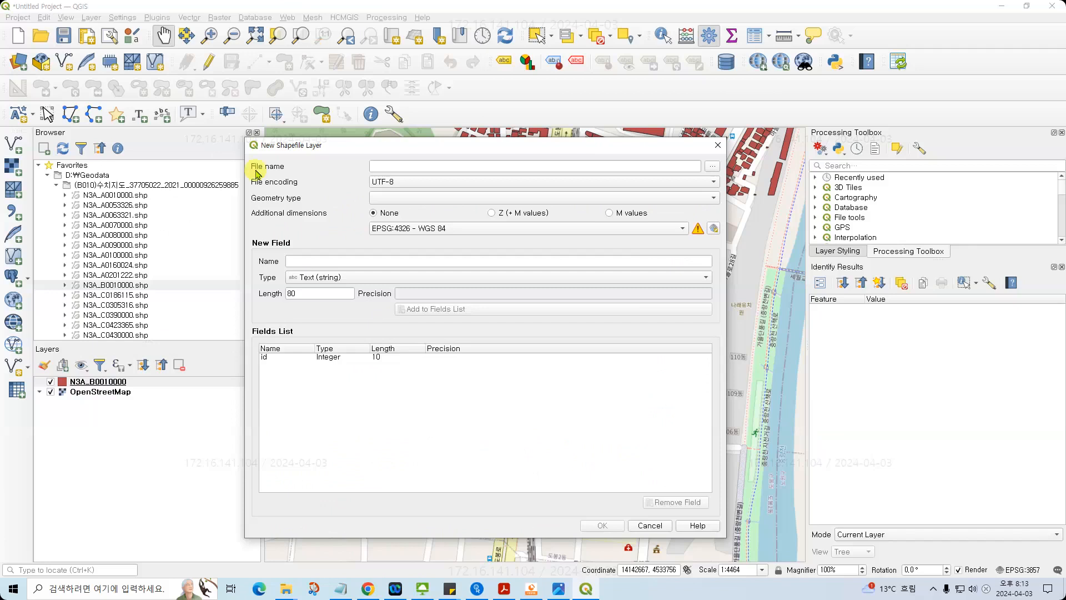
left_click(711, 166)
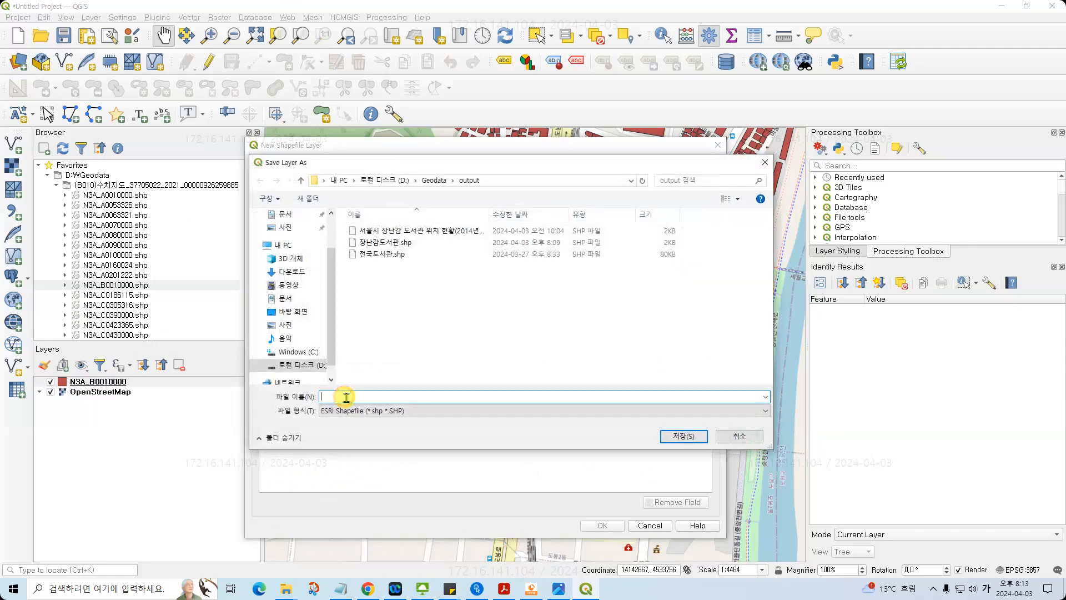
type("초등학교")
key("Return")
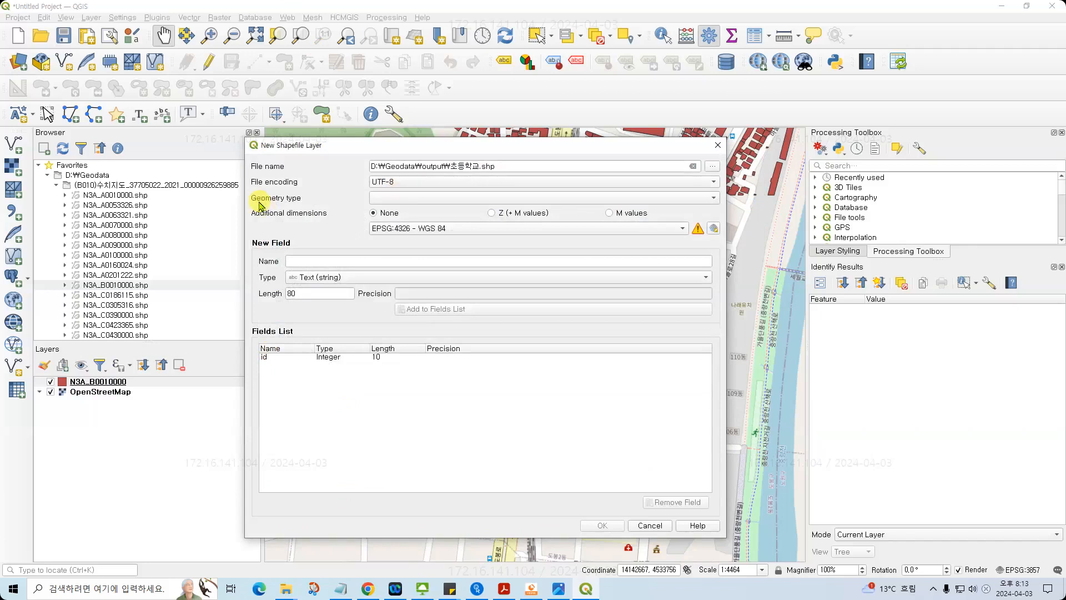
left_click(420, 199)
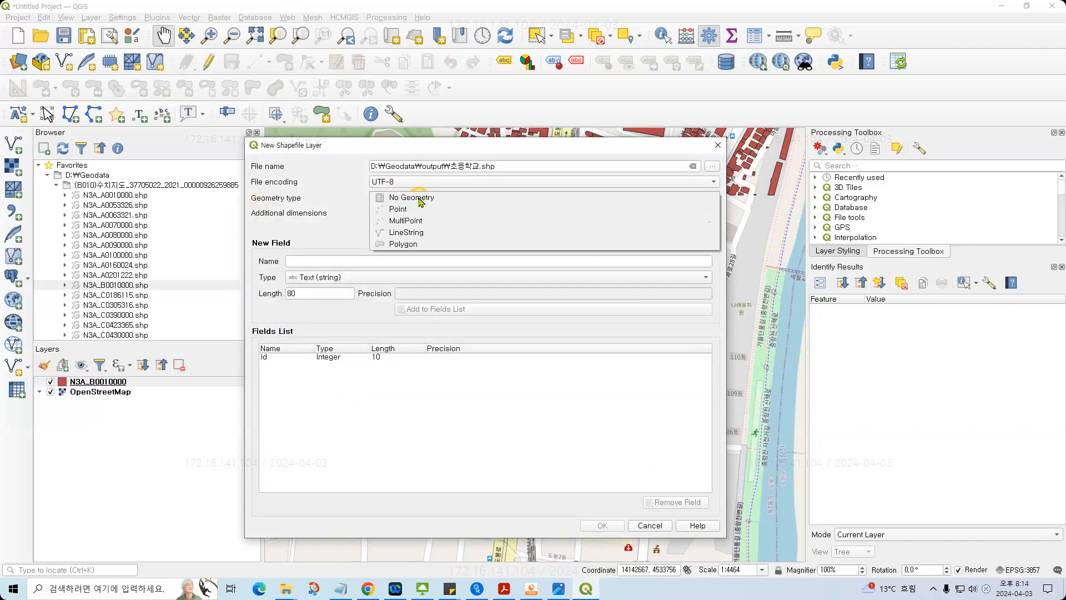
left_click(417, 244)
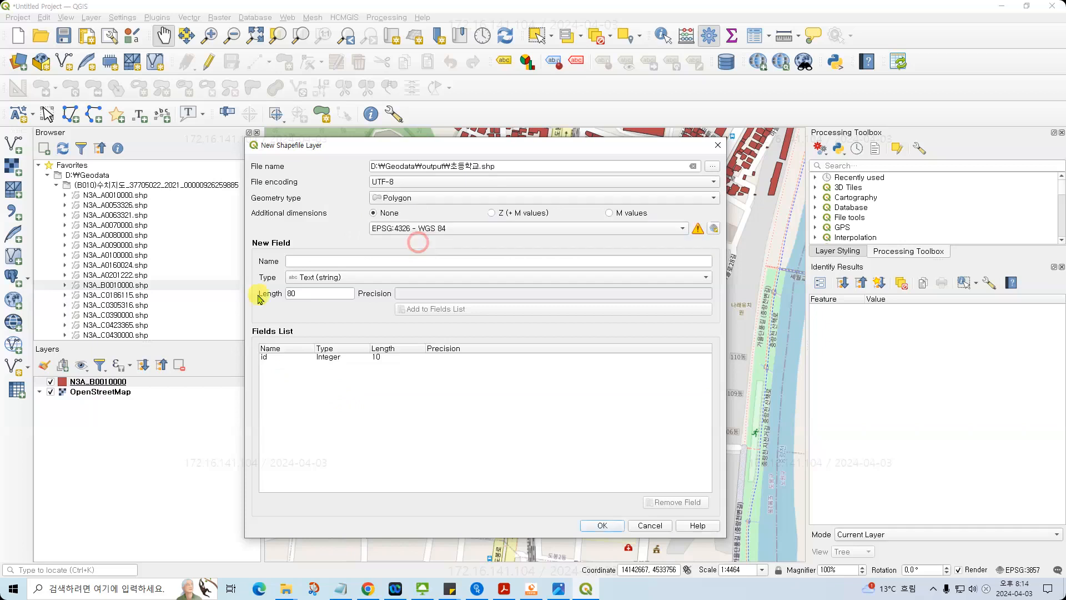
- Set the new shapefile's coordinate reference system to EPSG:5186 - KGD2002 / Central Belt 2010, found by filtering for 5186
mouse_move(399, 232)
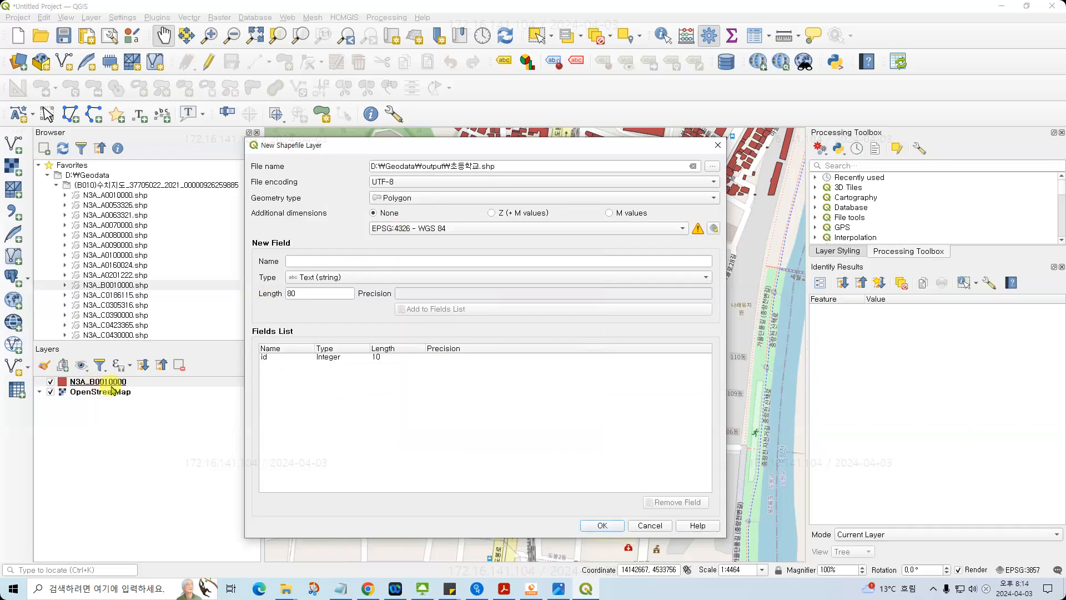
left_click(423, 229)
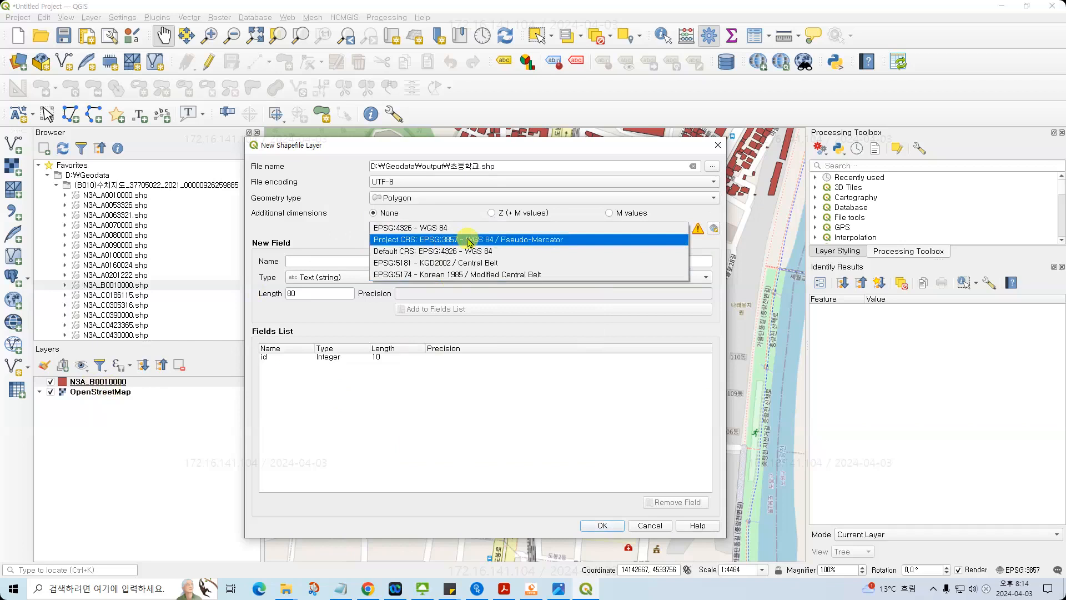
left_click(714, 229)
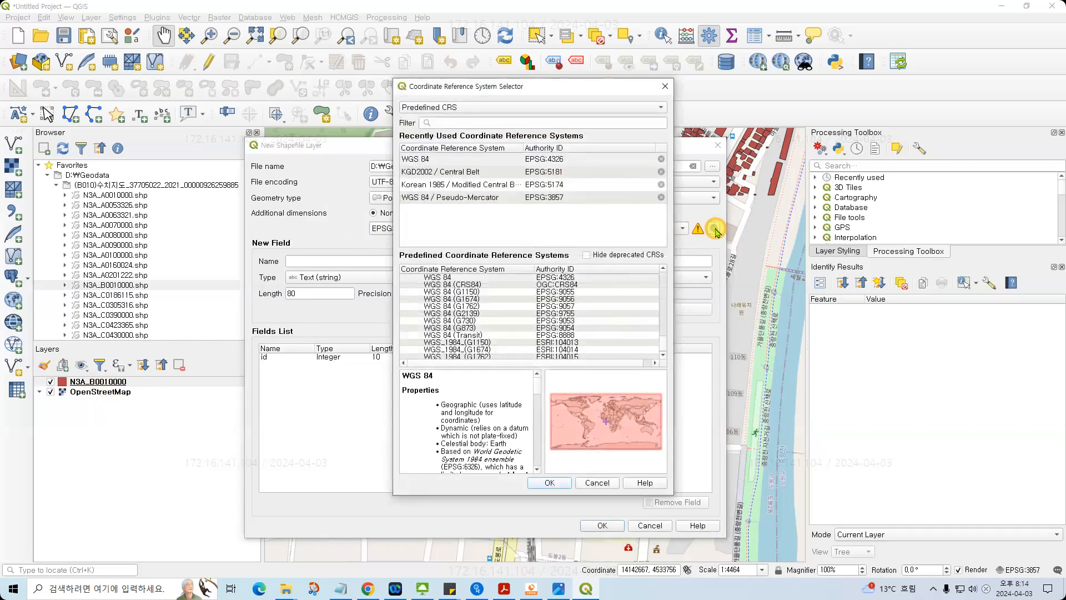
left_click(450, 121)
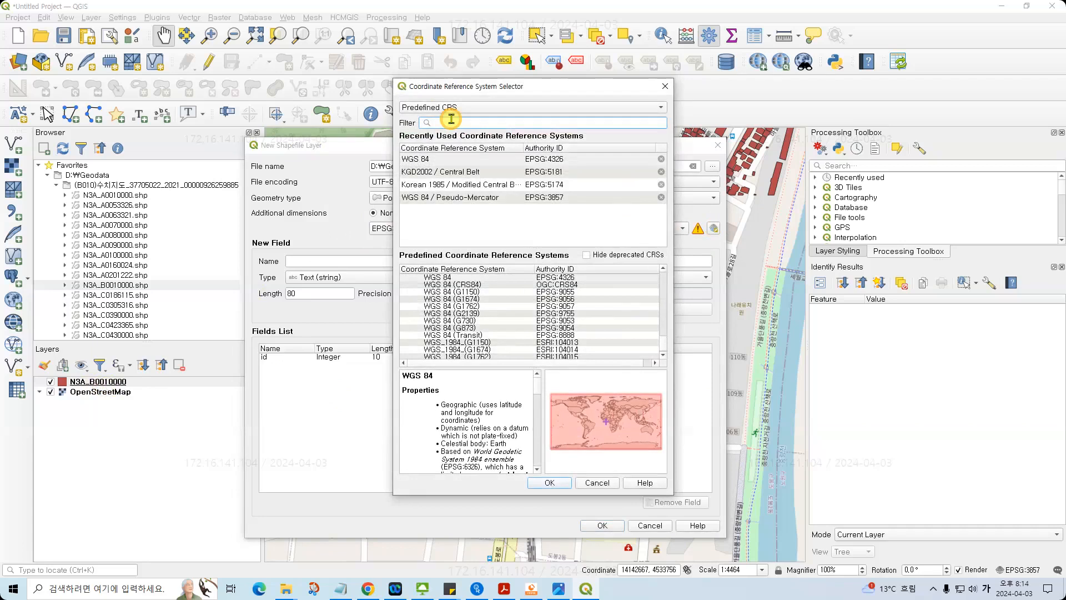
type("5186")
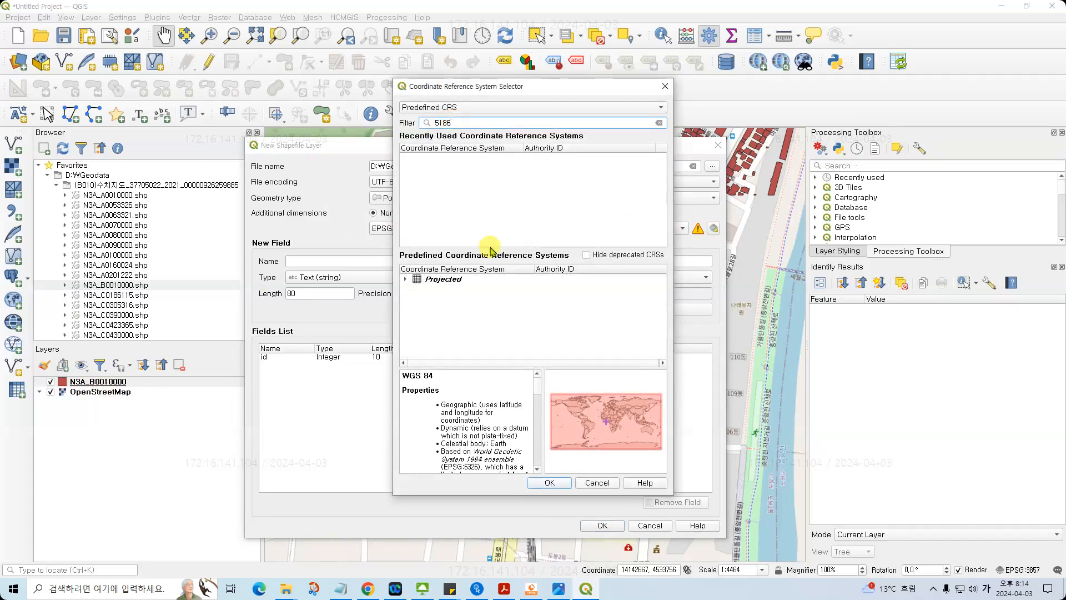
left_click(406, 279)
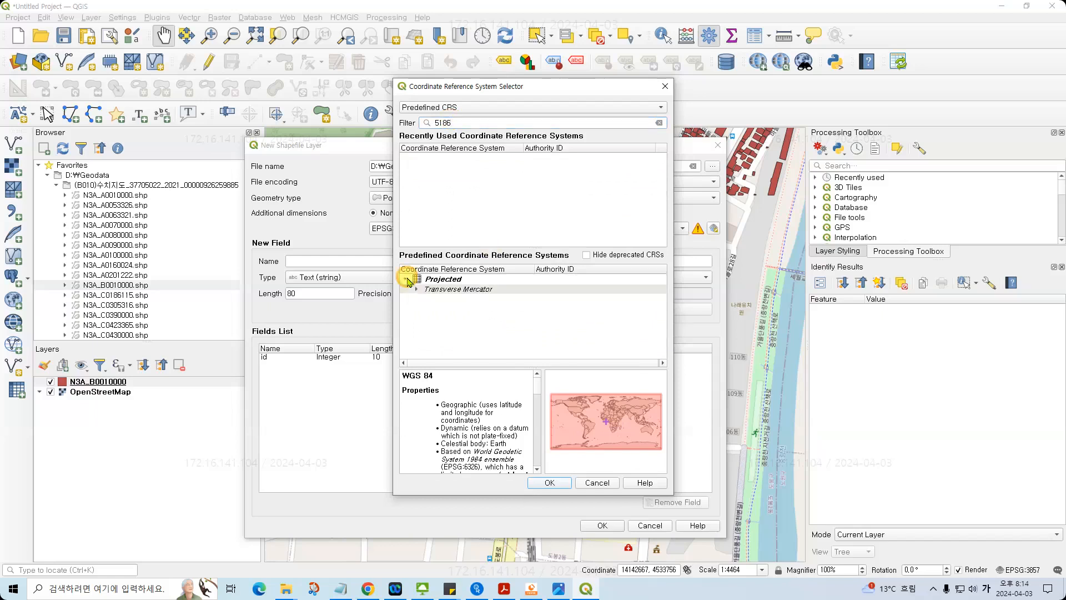
left_click(417, 289)
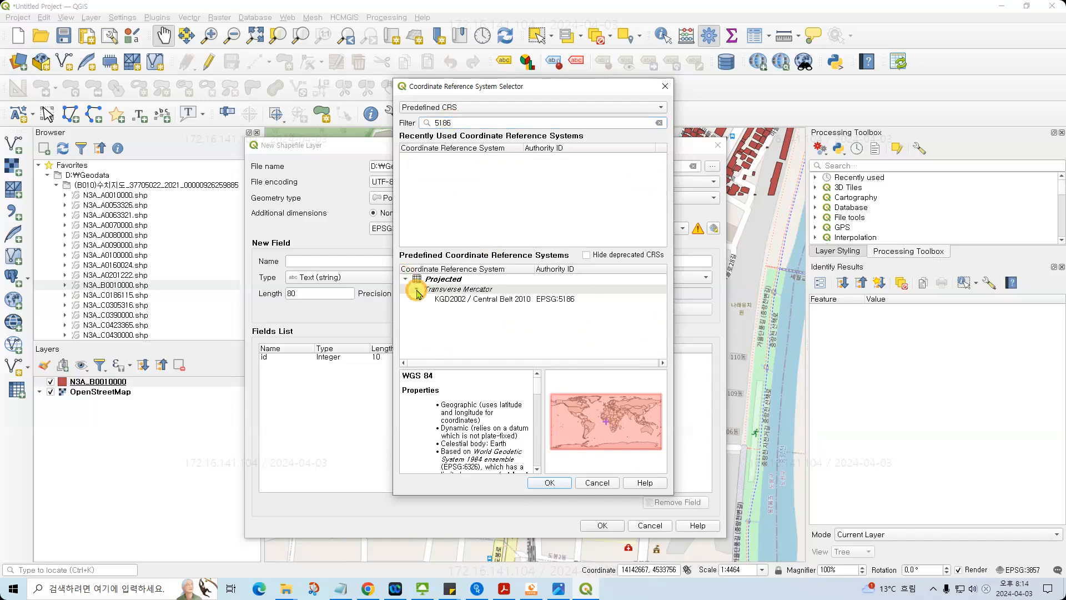
left_click(589, 302)
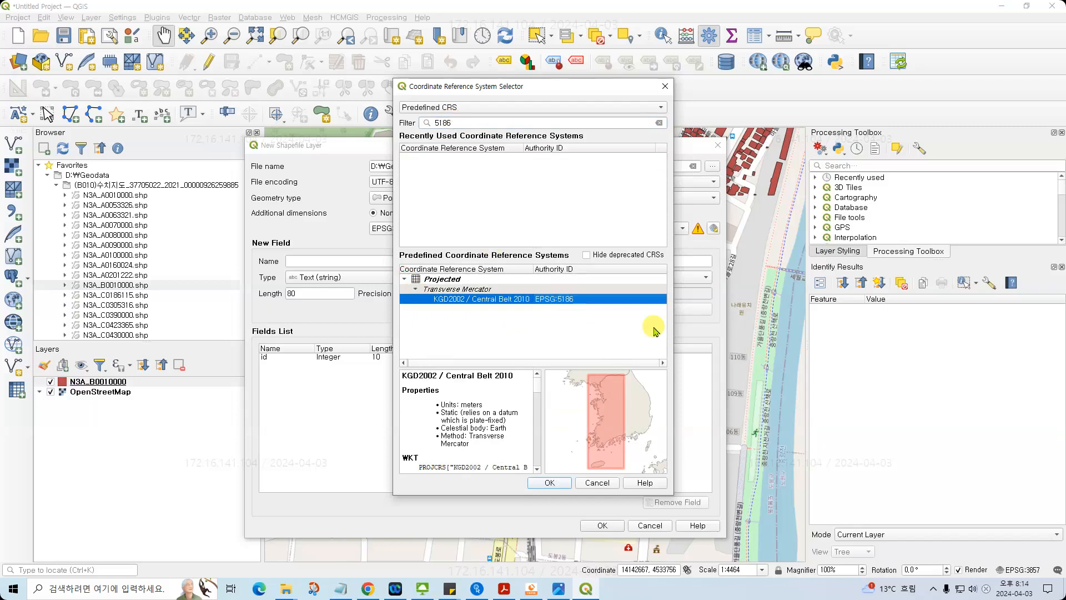
left_click(558, 483)
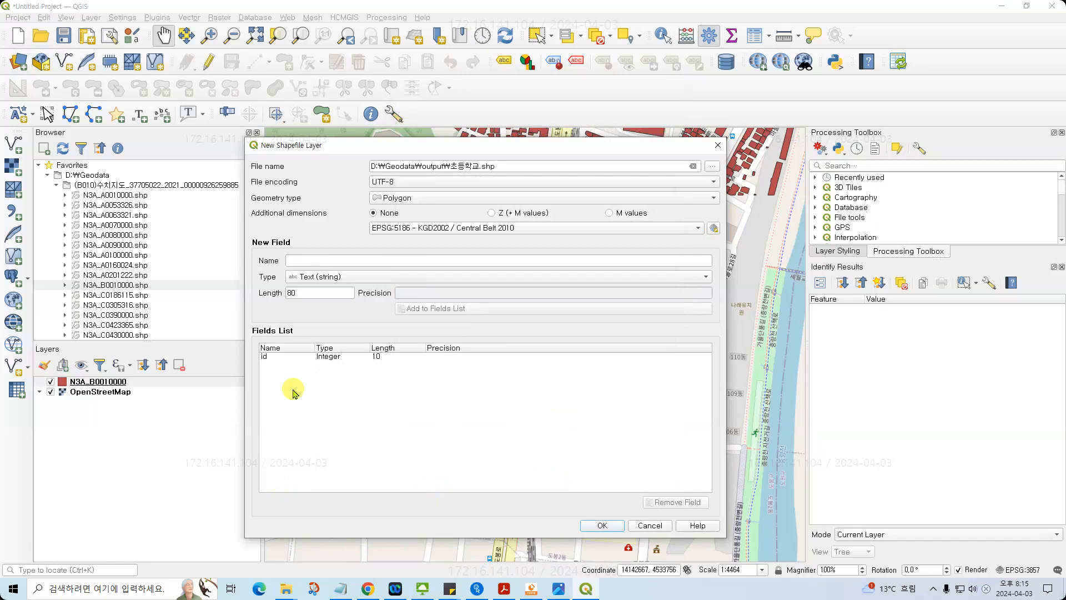
- Add a Text (string) field called name with length 80 to the new layer's fields list
left_click(315, 258)
type("ㅜ")
key("BackSpace")
key("Hangul")
type("name")
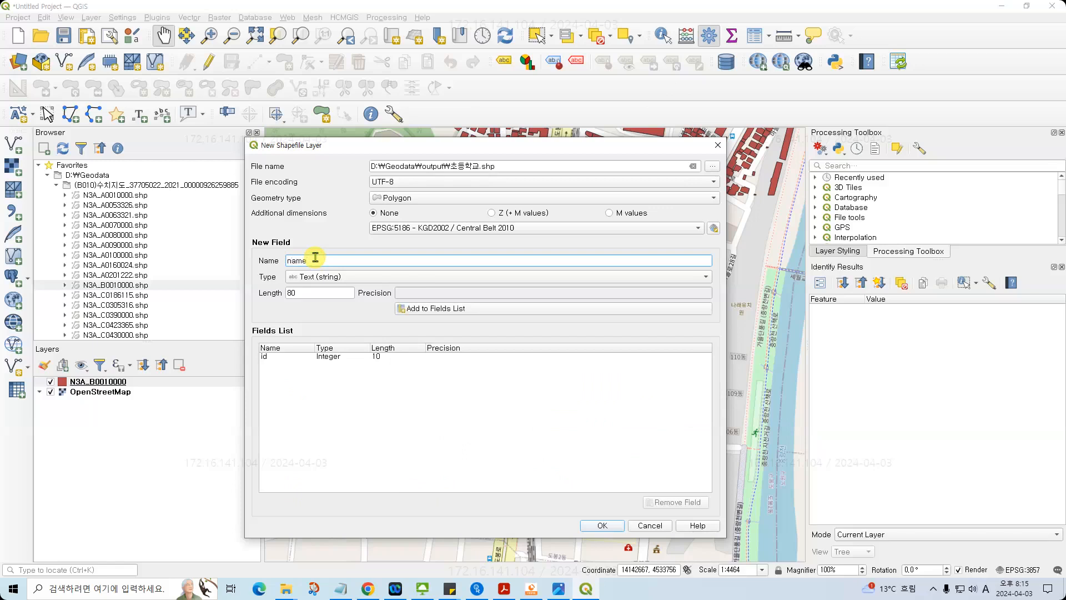
left_click(322, 277)
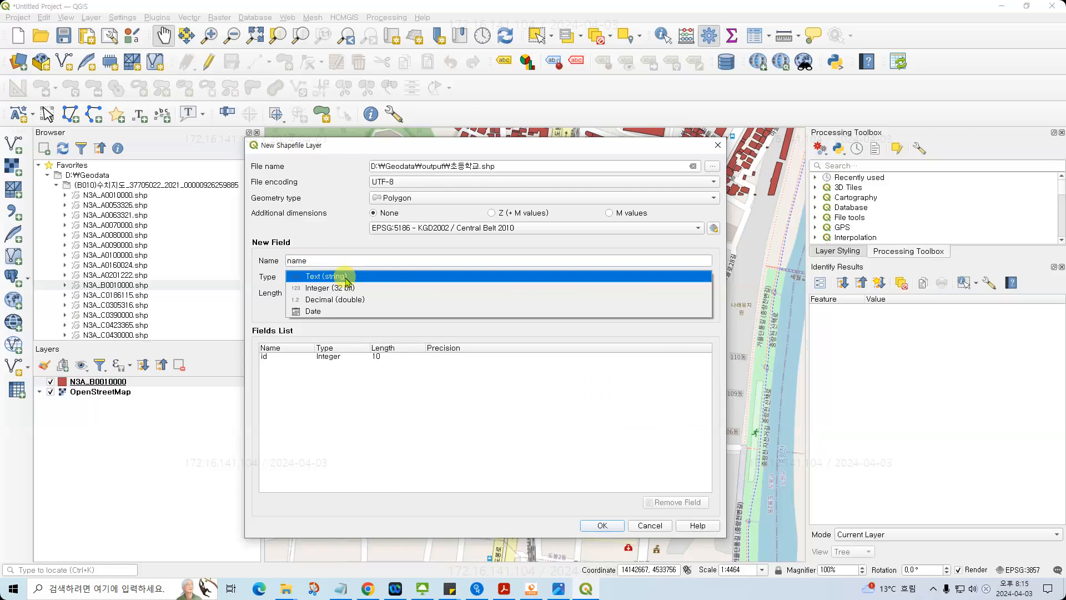
left_click(347, 281)
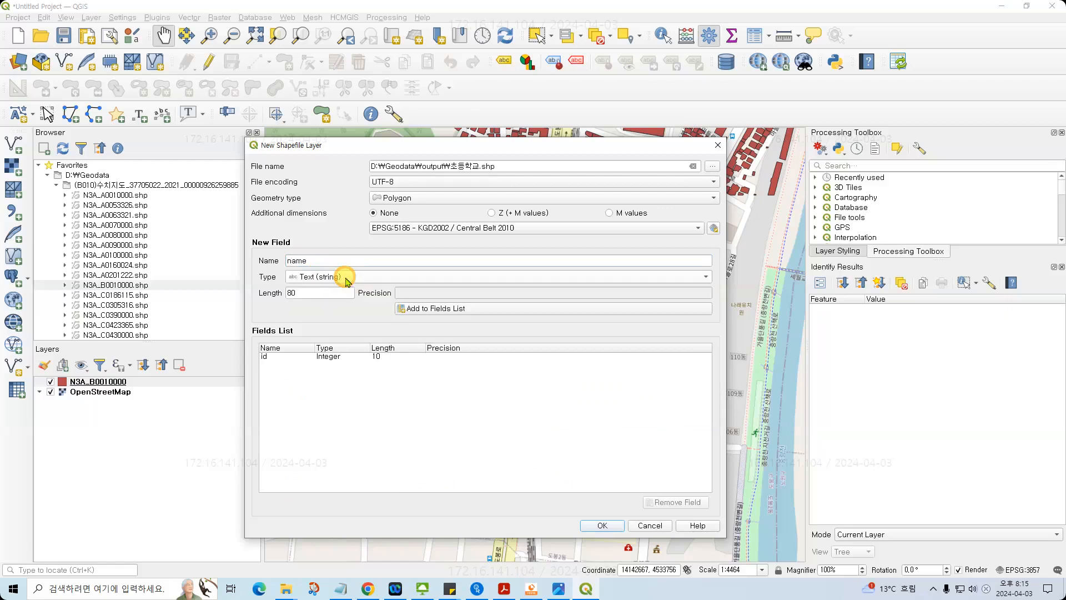
double_click(298, 292)
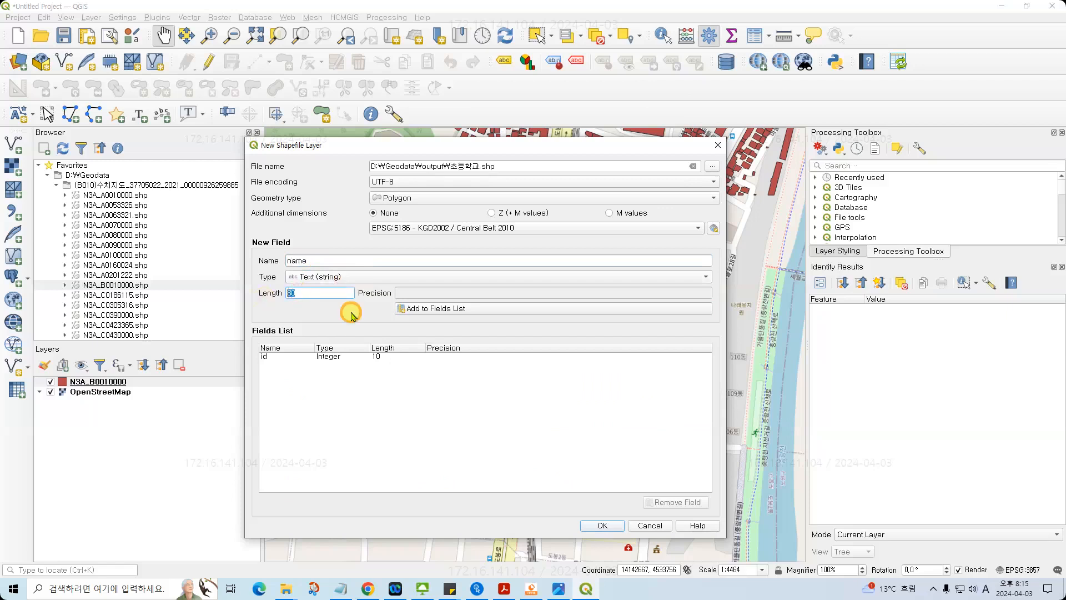
left_click(477, 308)
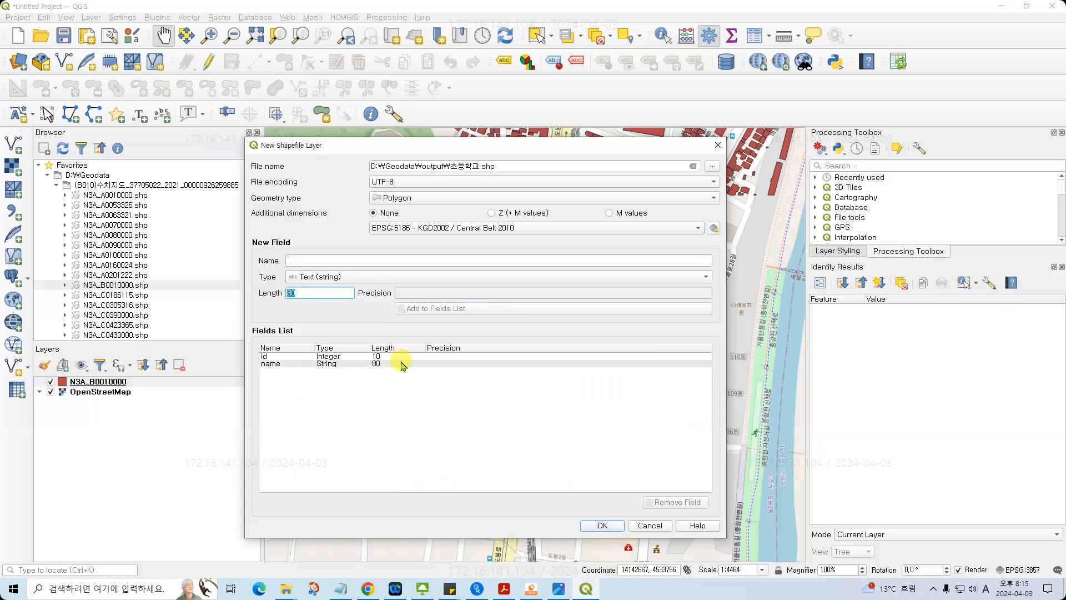
- Add an Integer (32 bit) field called 층수 with length 10 and create the 초등학교 shapefile layer
left_click(312, 260)
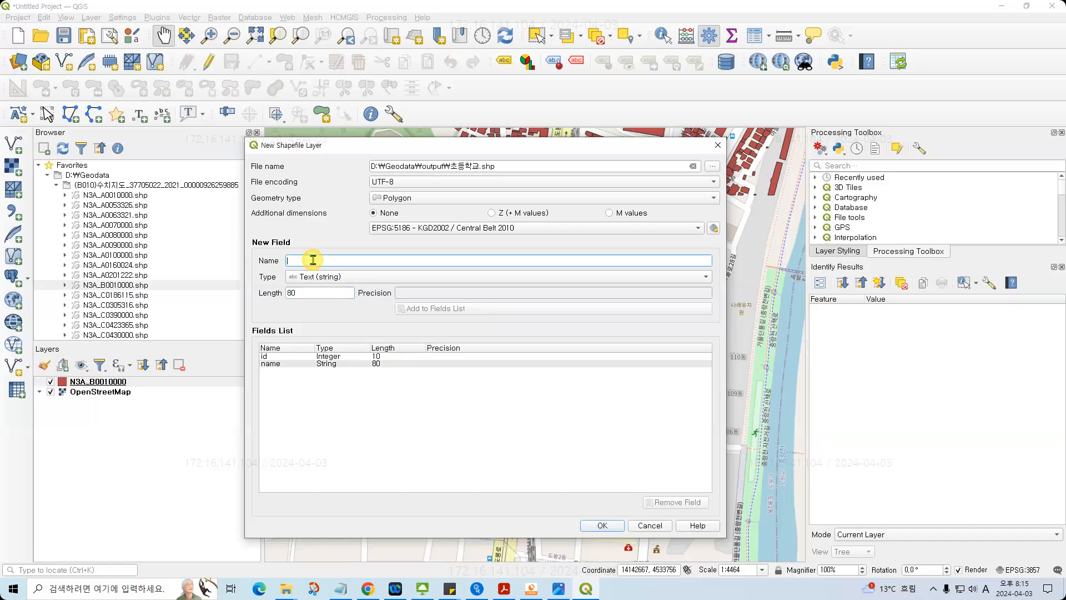
key("Hangul")
type("층수")
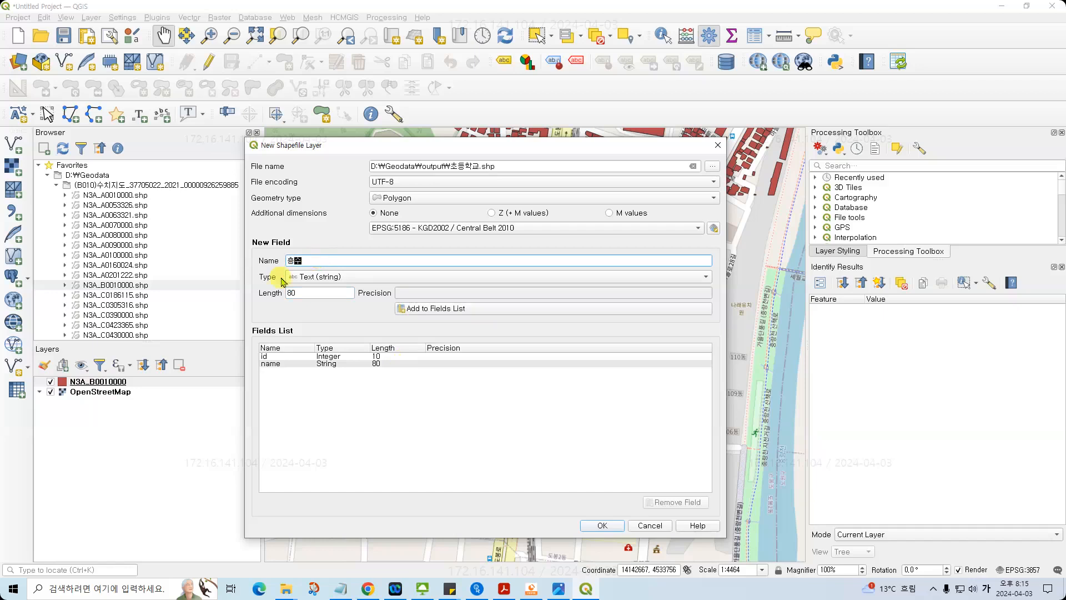
left_click(316, 277)
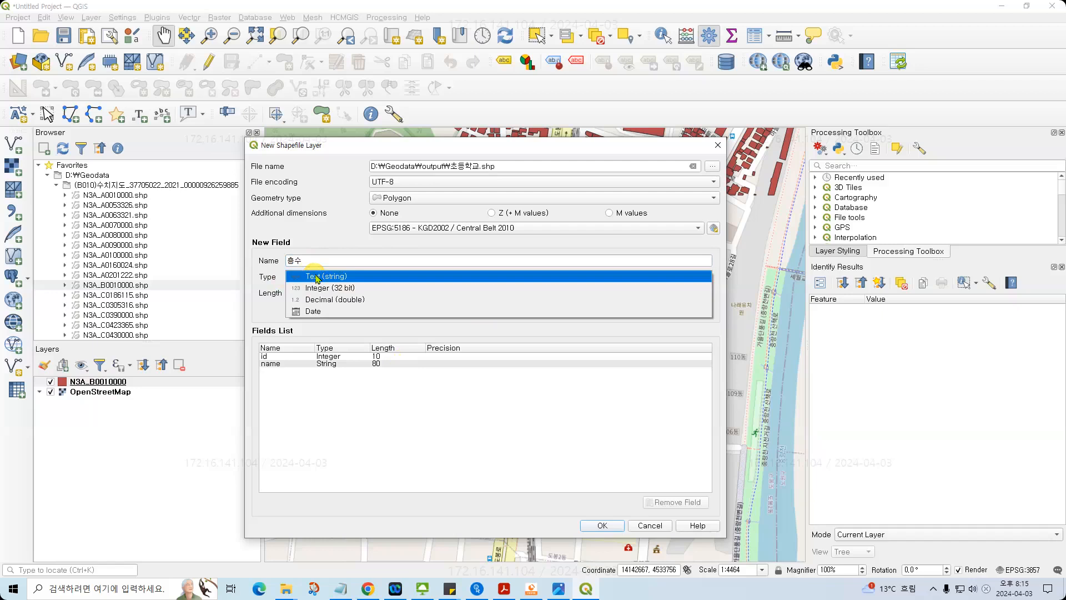
left_click(343, 289)
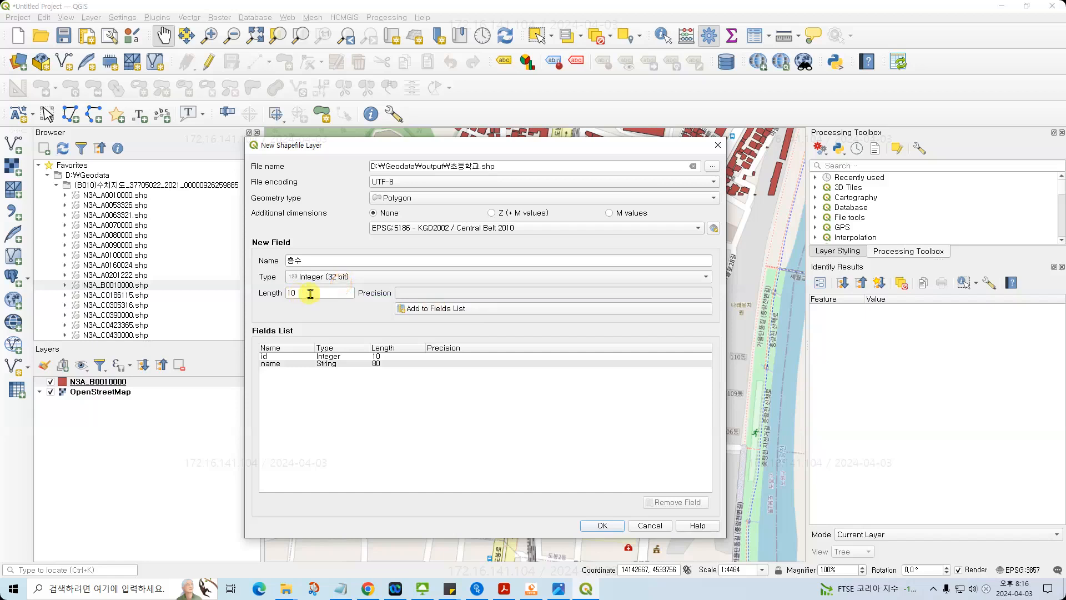
left_click(422, 312)
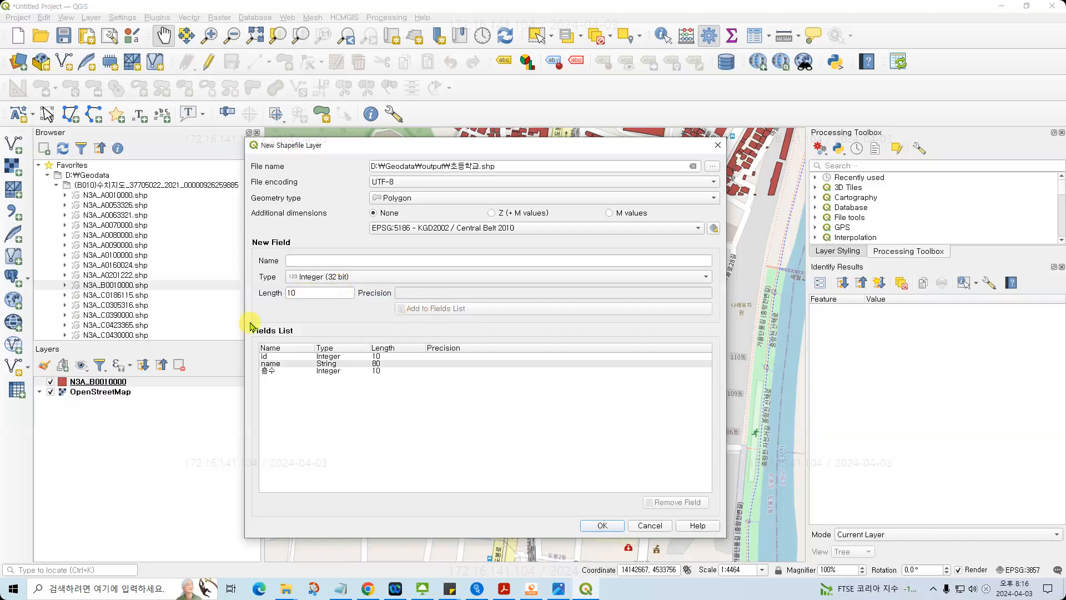
left_click(602, 525)
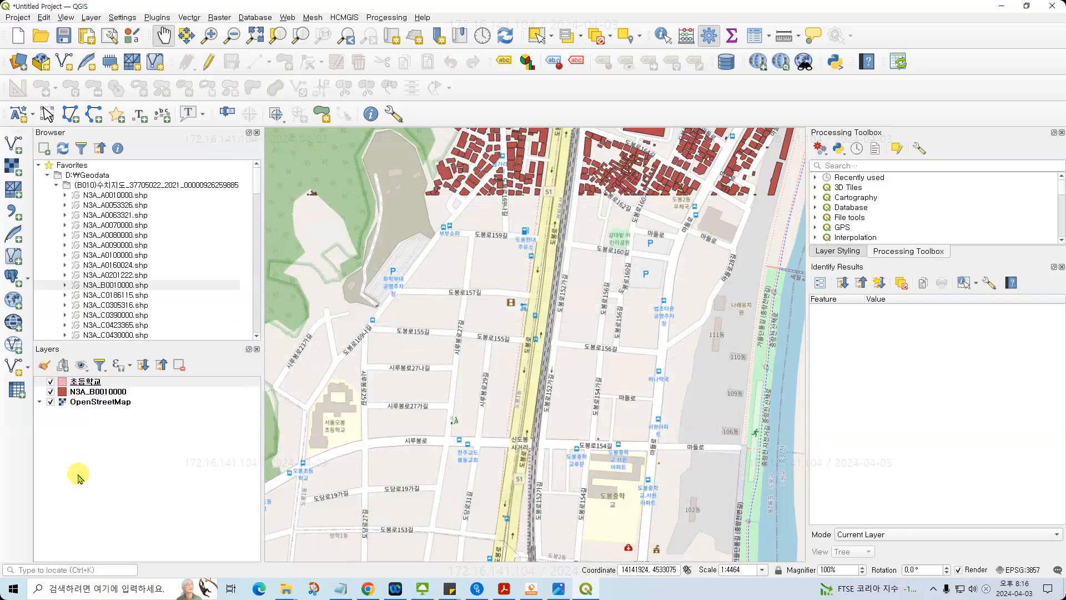
- Close the Identify Results panel, expand the GDAL and GRASS groups in the Processing Toolbox, and narrow the toolbox to enlarge the map
left_click(92, 381)
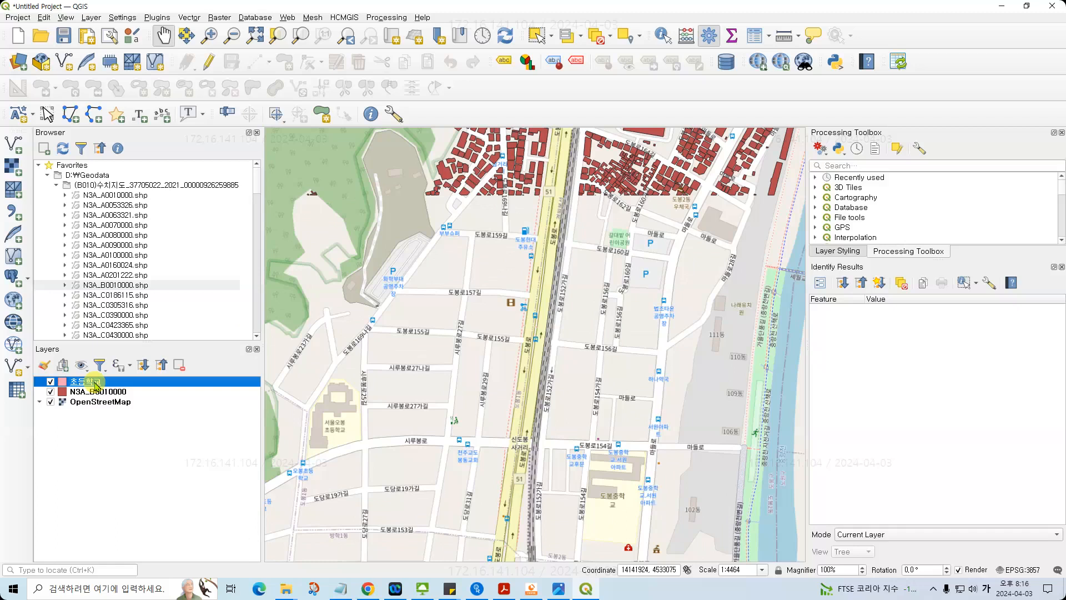
left_click(1061, 267)
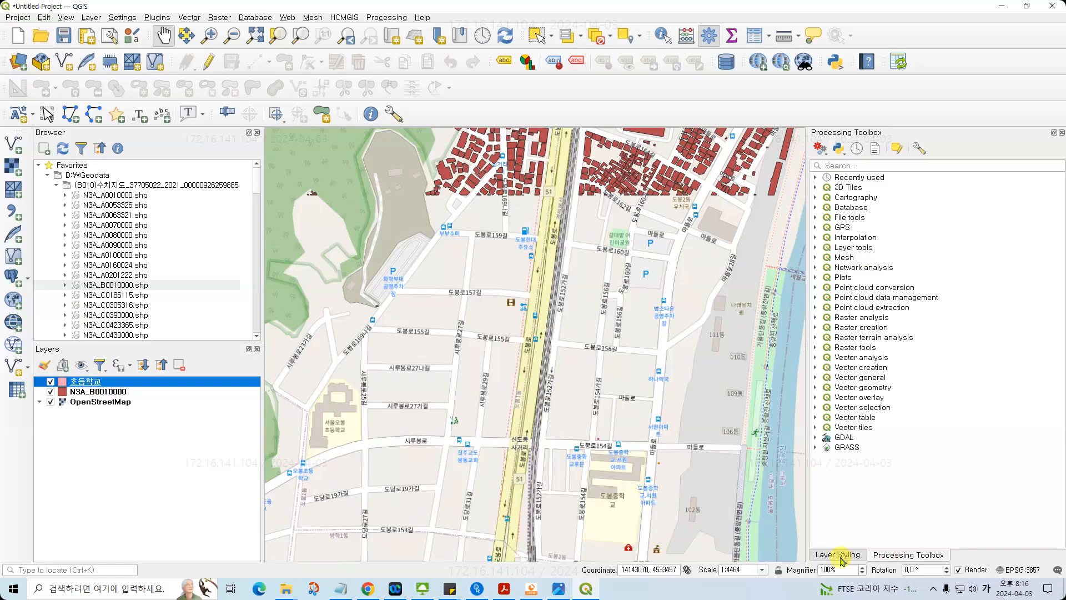
left_click(815, 438)
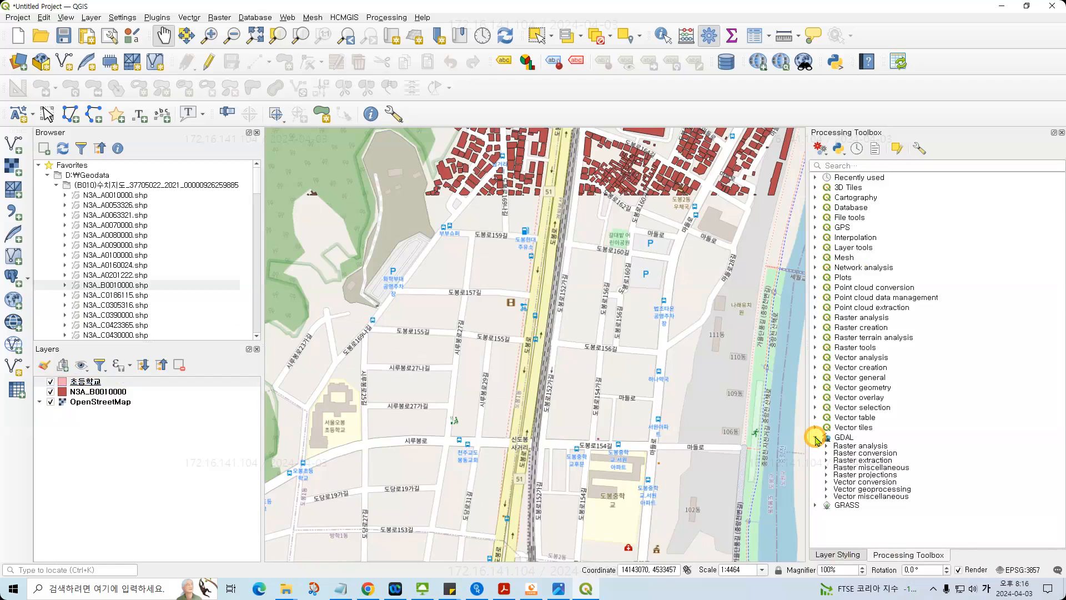
left_click(815, 505)
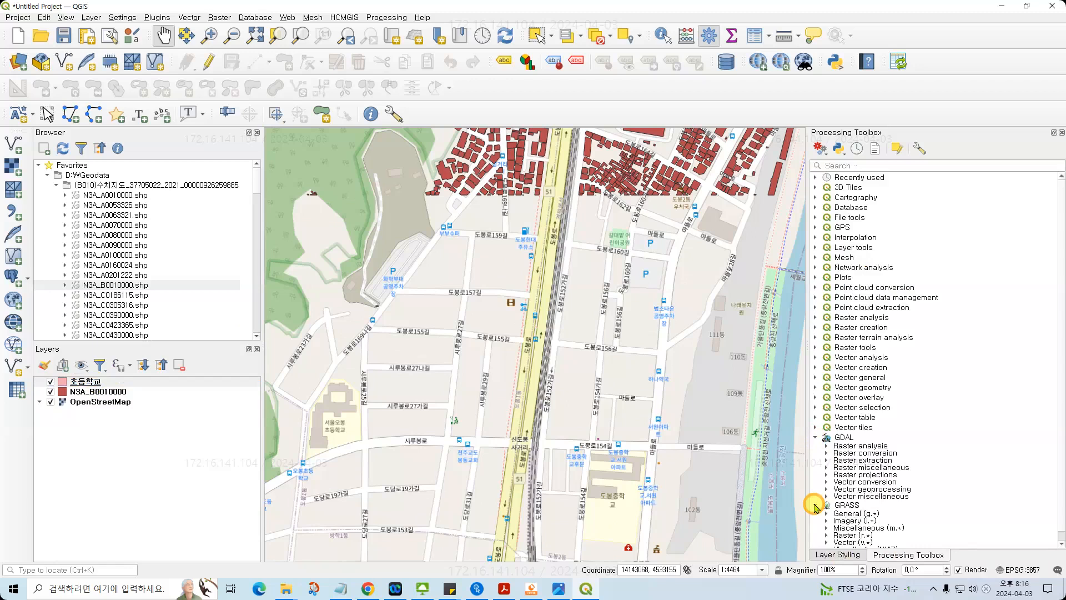
left_click_drag(809, 439, 853, 442)
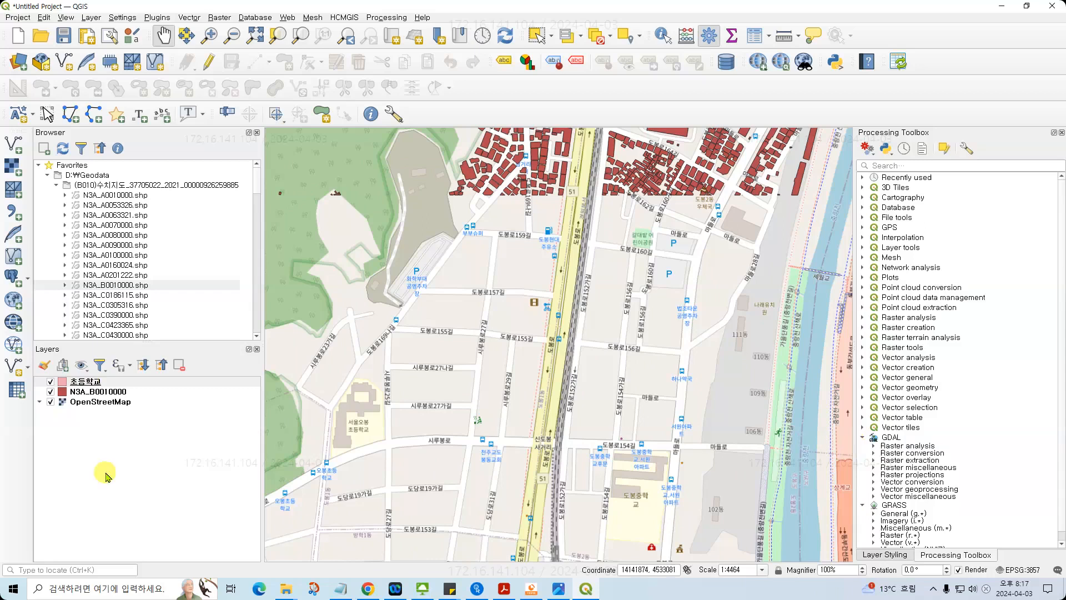
- Select the 초등학교 layer and turn on editing for it, with the school area south of the buildings in view
left_click(89, 383)
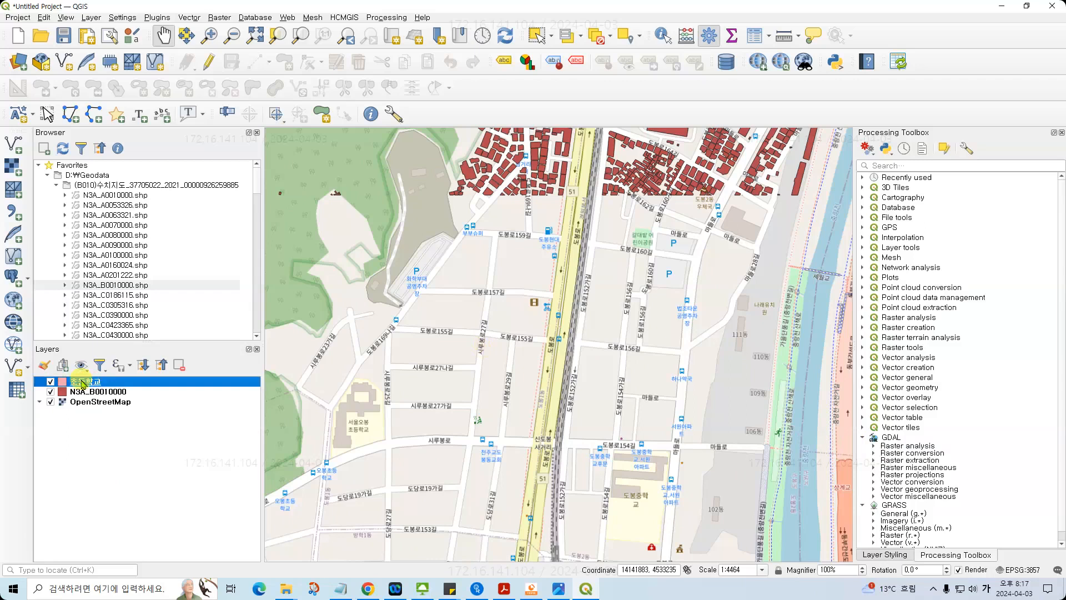
left_click(515, 313)
left_click_drag(515, 314, 394, 349)
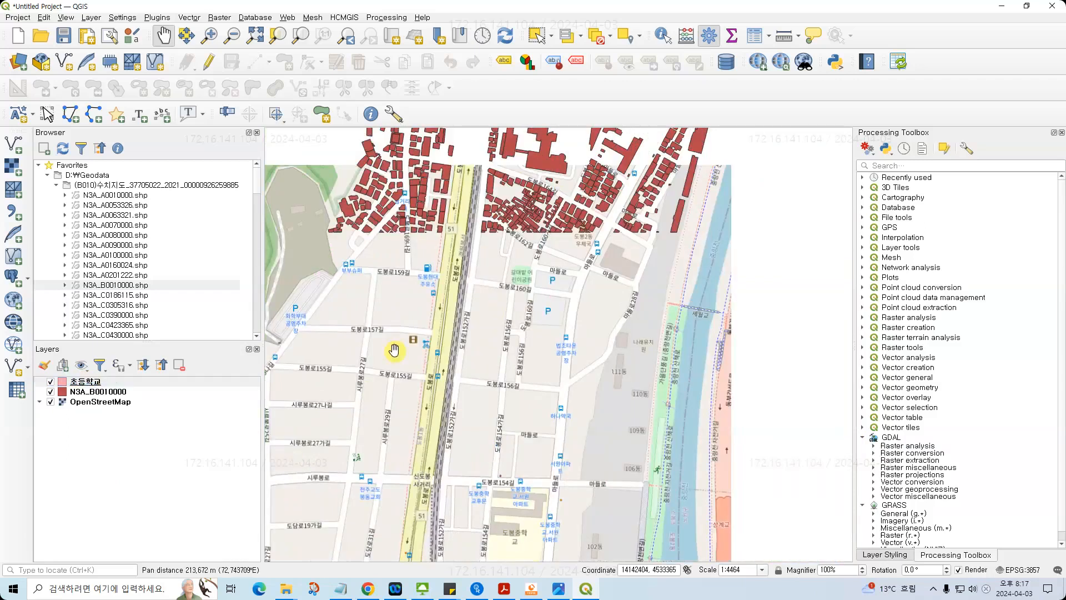
left_click_drag(419, 489, 484, 366)
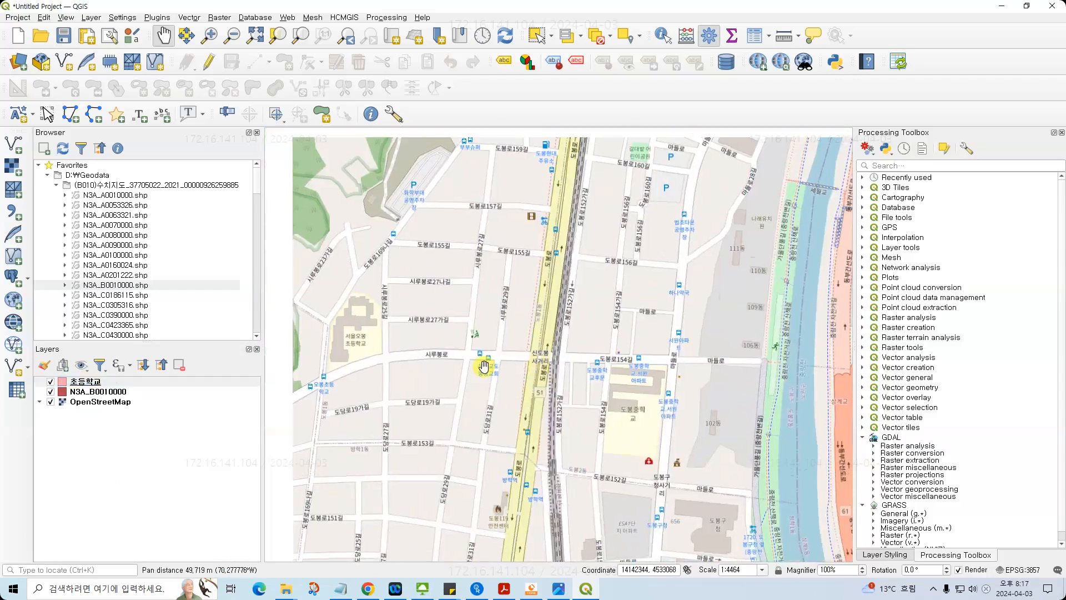
left_click(96, 382)
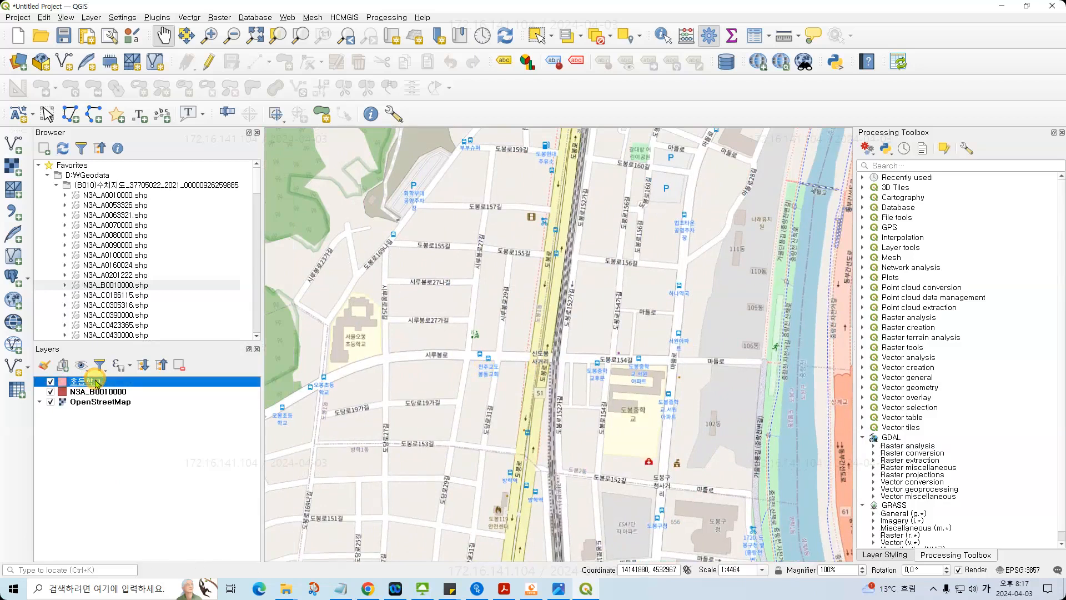
left_click(211, 65)
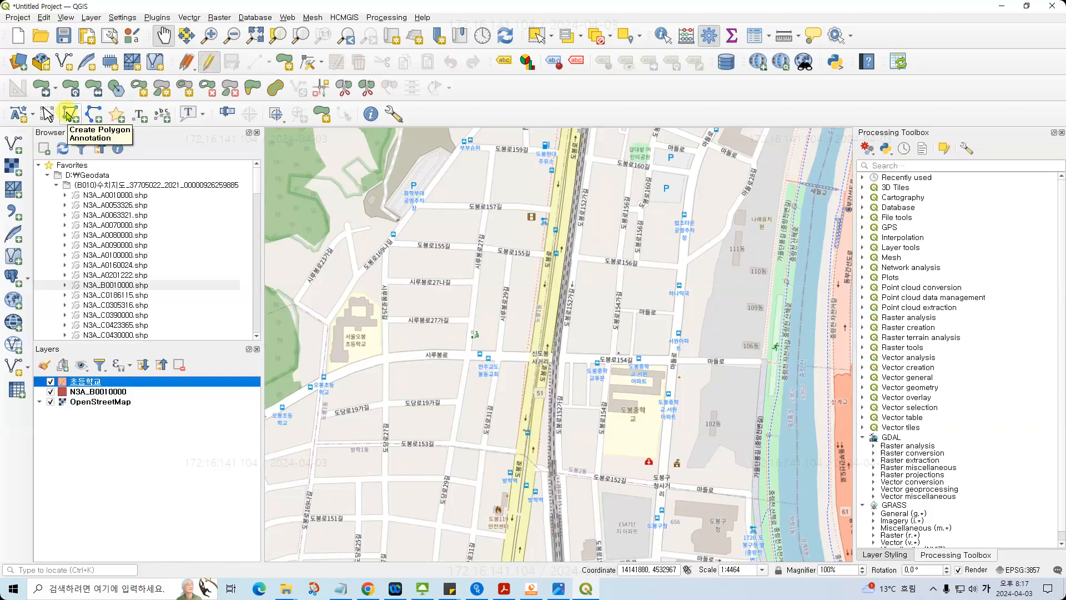
- Digitize the outline of the 도봉중학교 building as a polygon feature in the 초등학교 layer
left_click(289, 64)
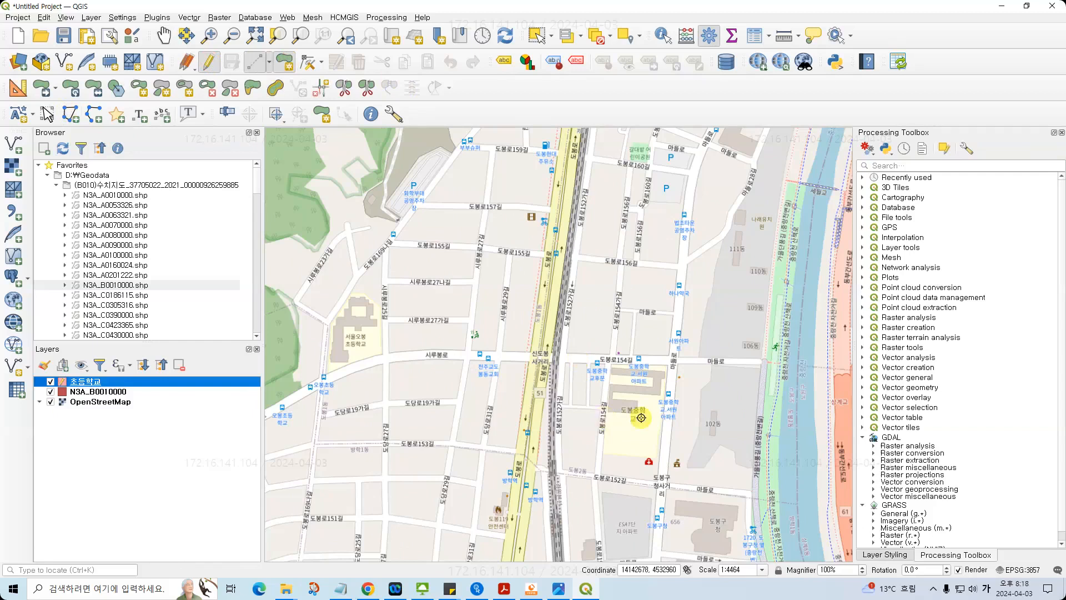
scroll(605, 331, "down", 1)
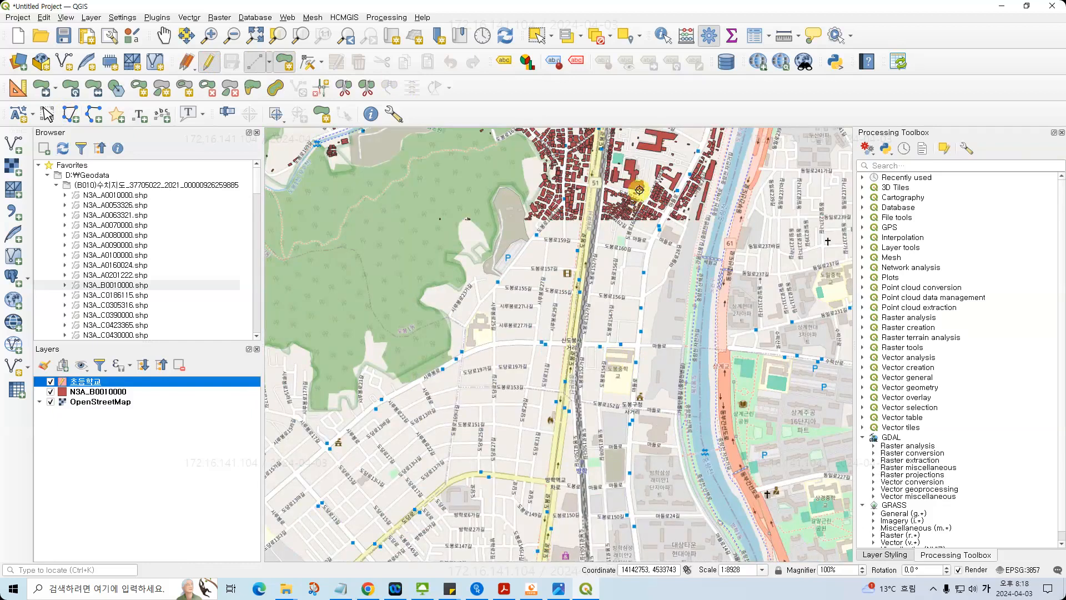
scroll(611, 385, "up", 2)
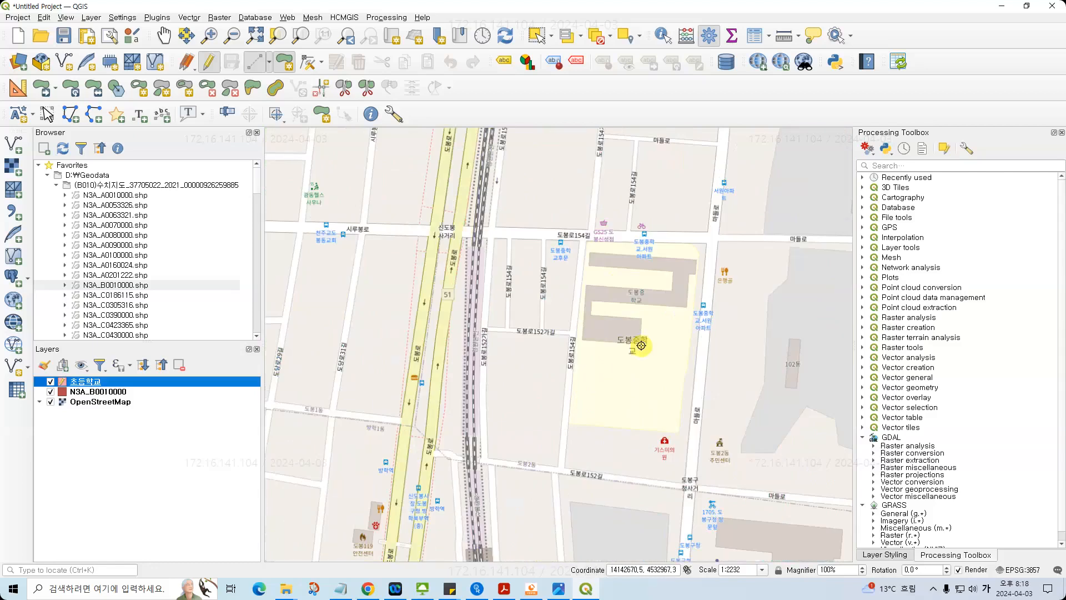
left_click(641, 345)
left_click(642, 315)
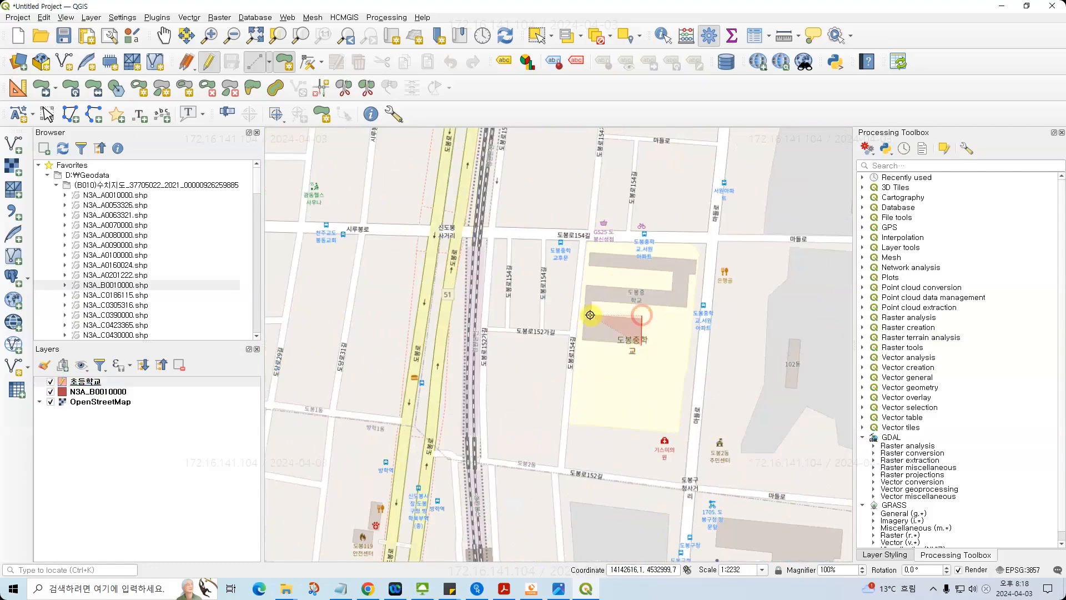
left_click(590, 315)
left_click(591, 302)
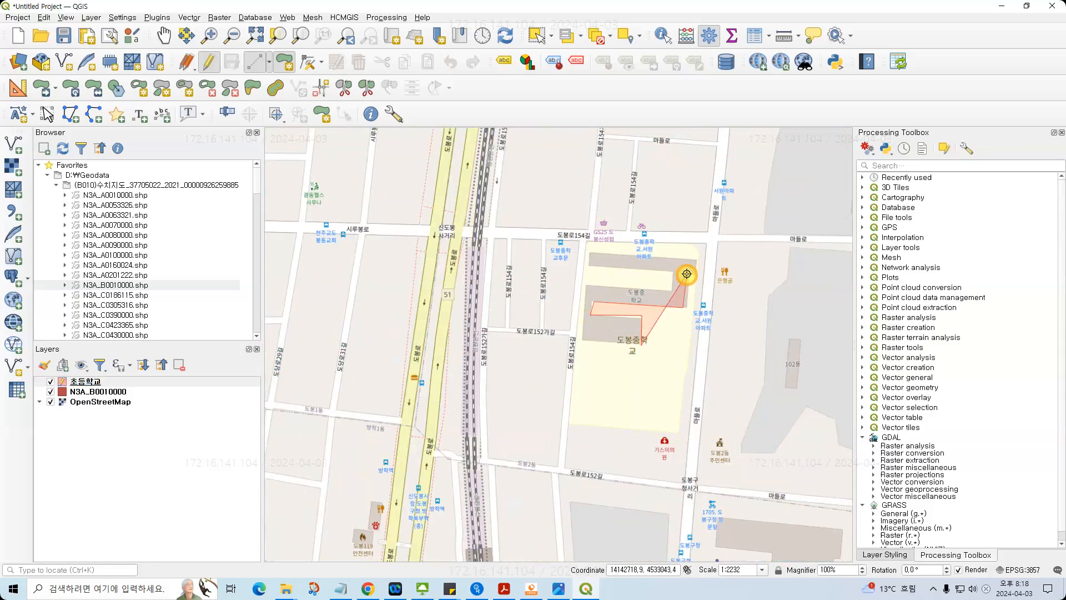
left_click(693, 264)
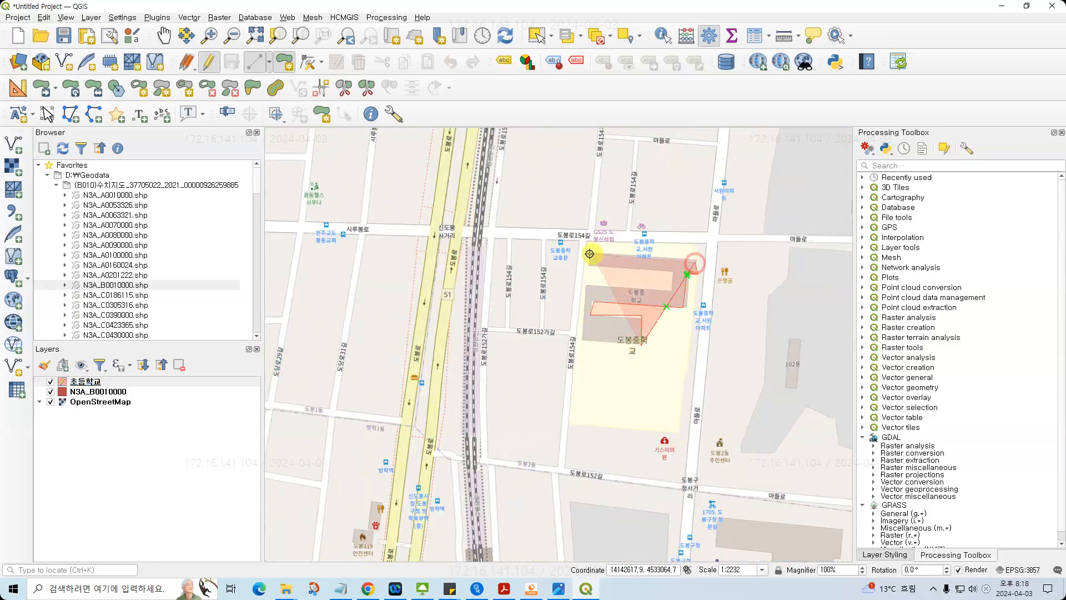
left_click(589, 255)
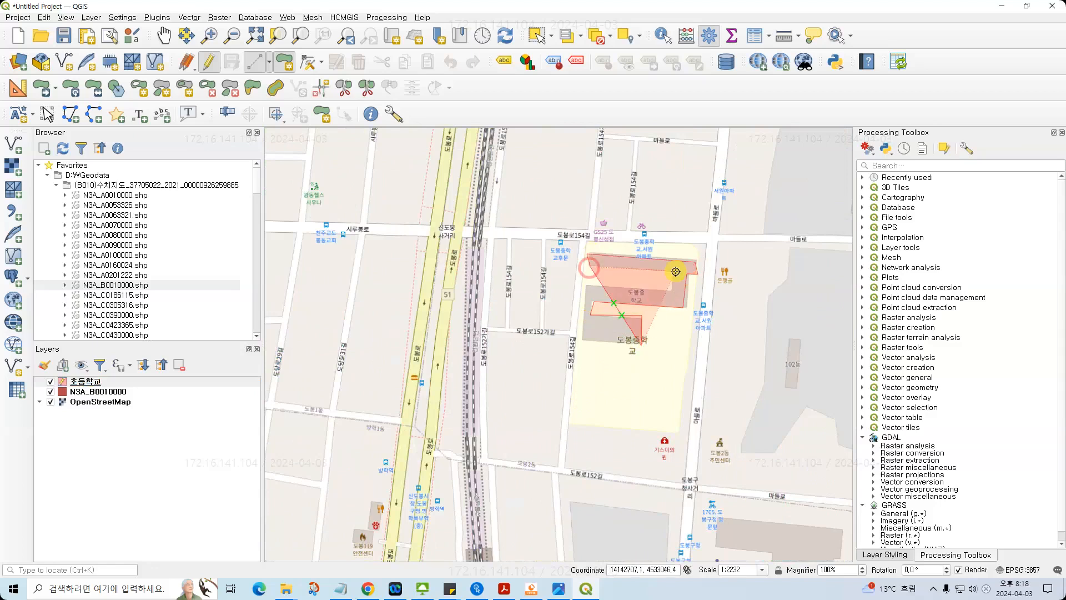
left_click(668, 293)
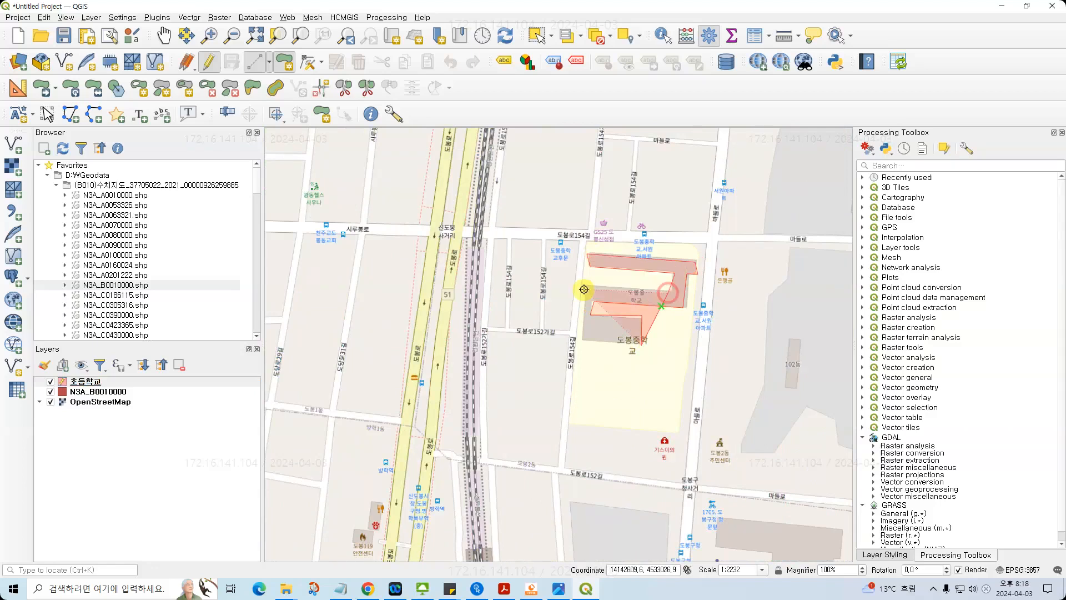
left_click(584, 288)
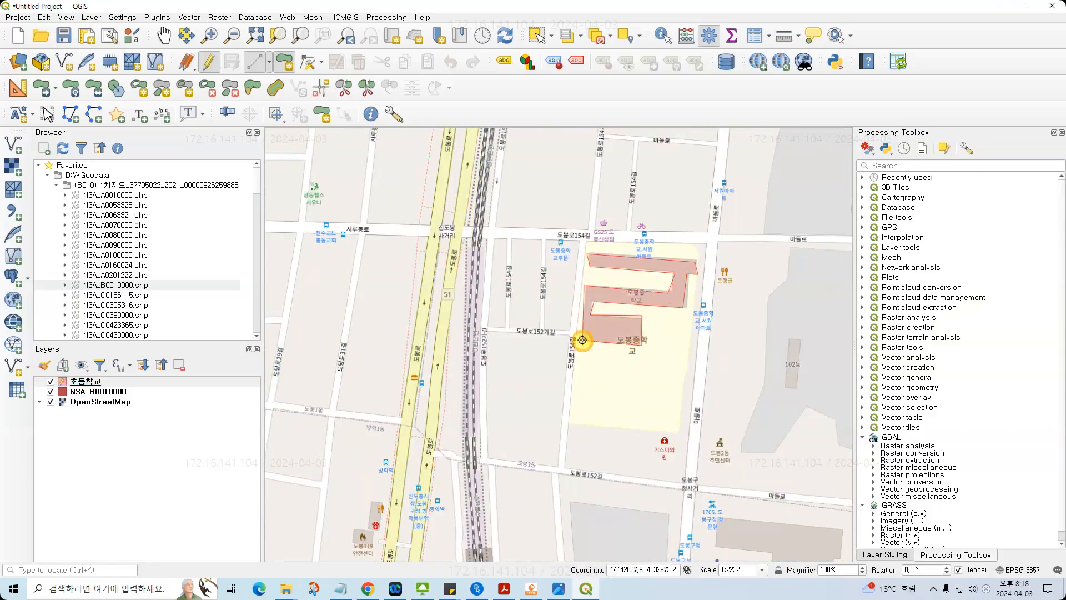
right_click(582, 340)
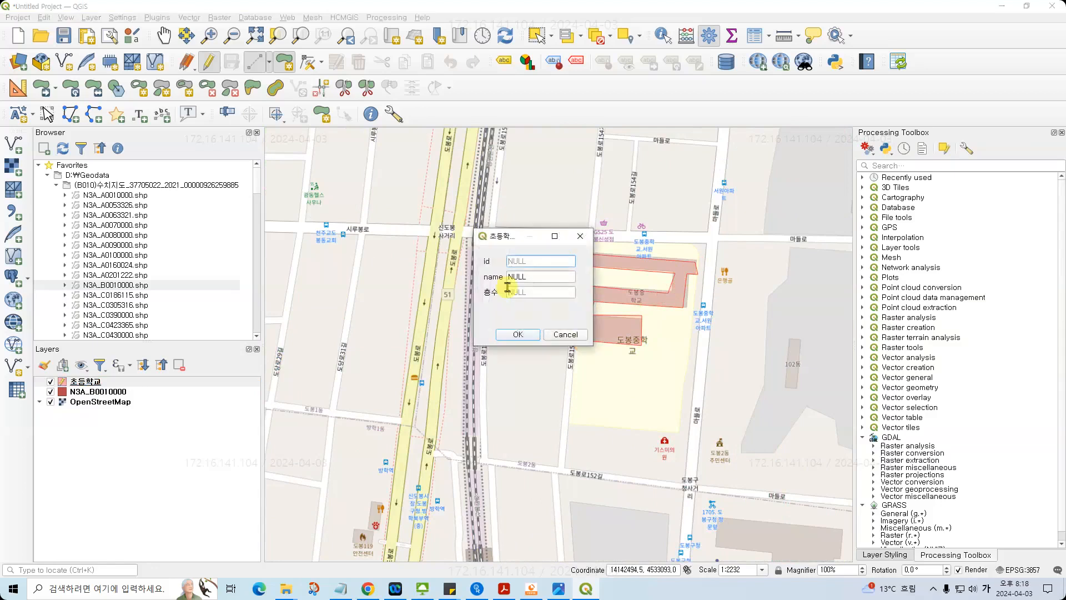
- Set the new polygon's attributes to id 1, name 도봉중학교 and 층수 4, and save the feature
left_click(537, 260)
type("1")
left_click(540, 277)
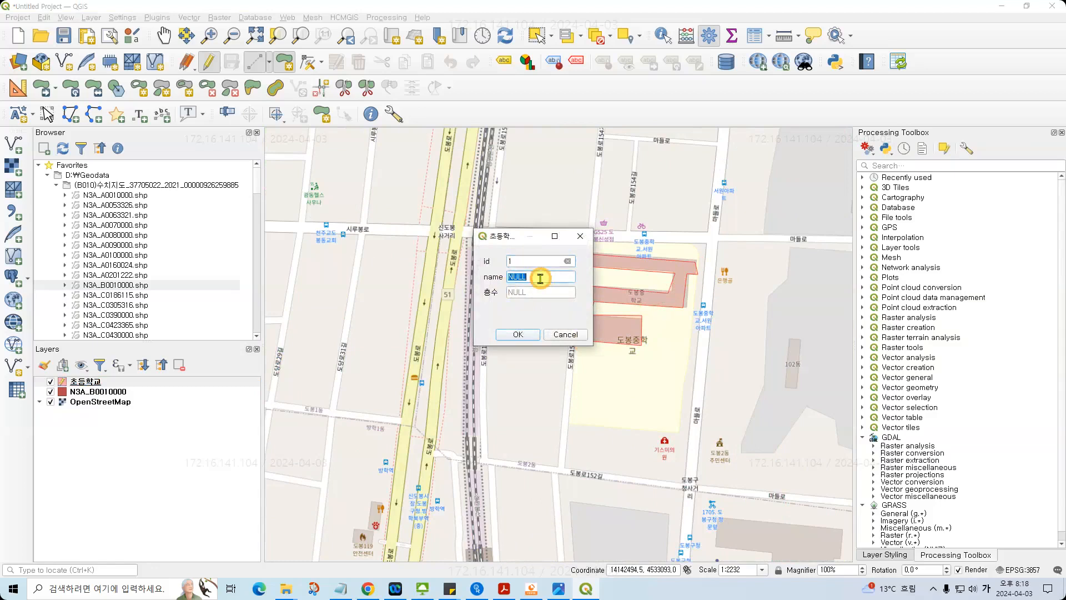
type("도봉중학교")
left_click(533, 286)
left_click(511, 292)
type("4")
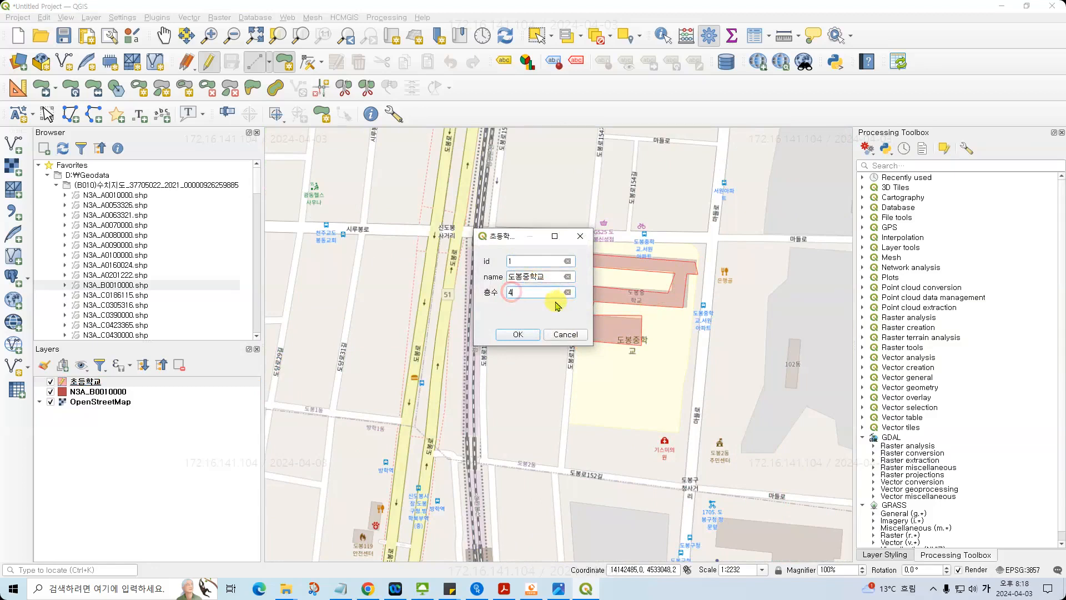
left_click(526, 334)
- Digitize the outline of the 서울오봉초등학교 building, west of the railway, as a second polygon
scroll(472, 331, "down", 1)
left_click_drag(454, 337, 582, 370)
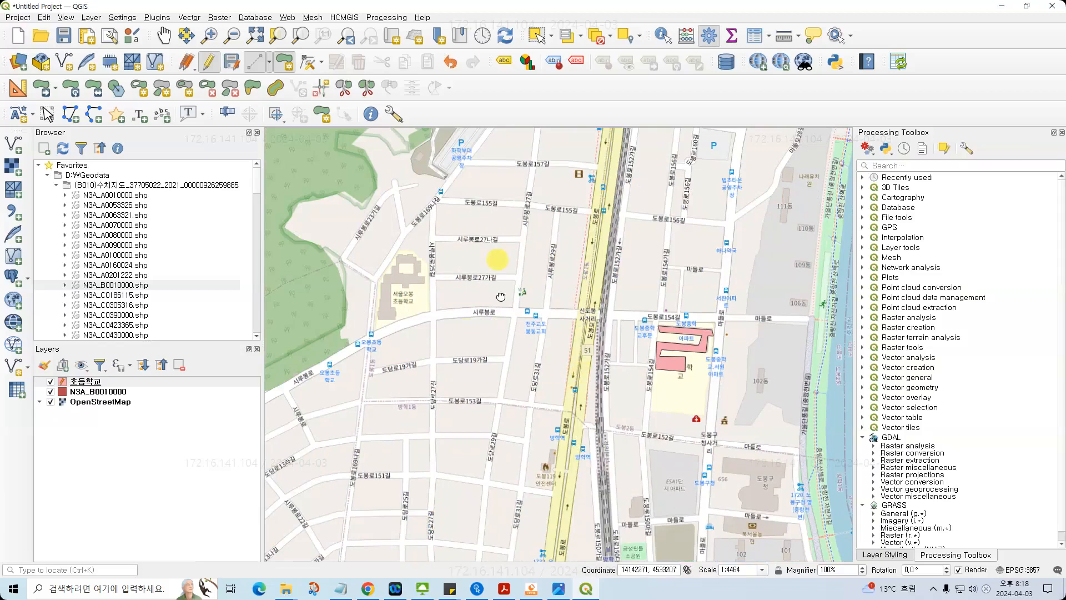
left_click_drag(519, 276, 521, 379)
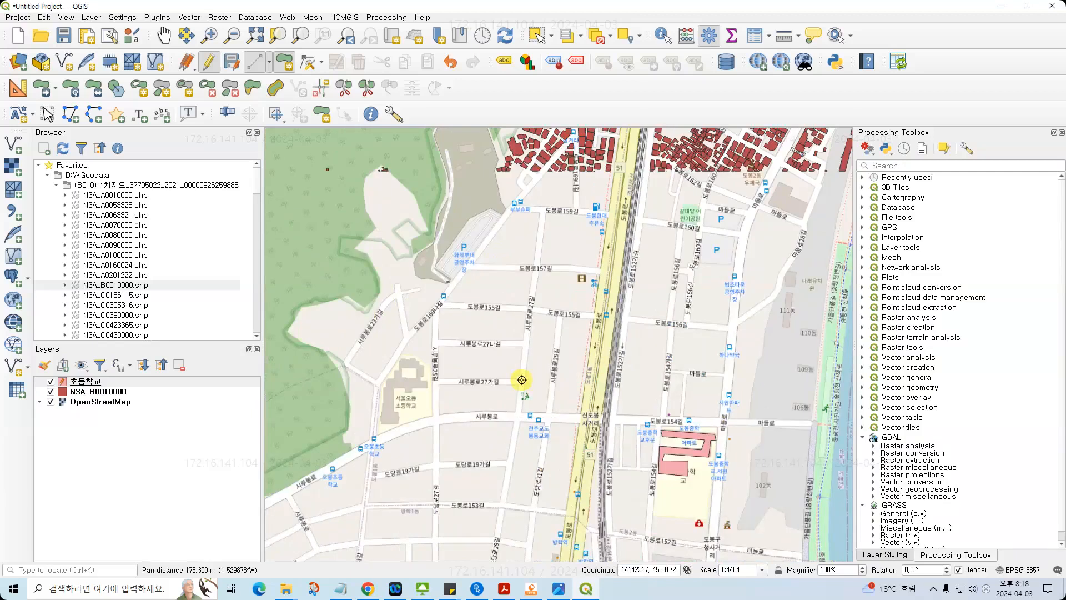
left_click_drag(455, 414, 453, 375)
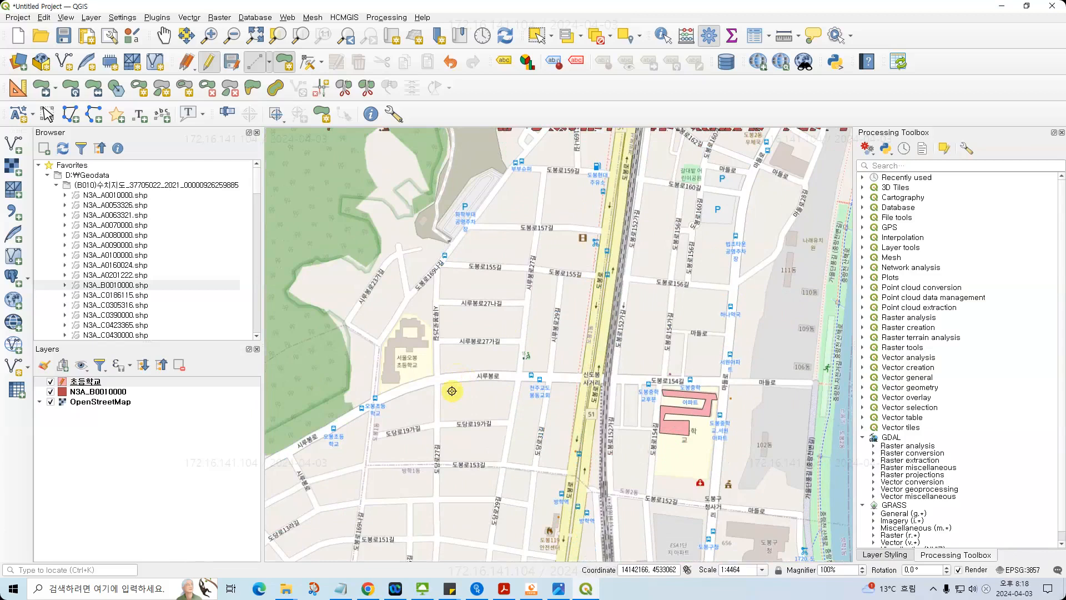
scroll(388, 362, "up", 1)
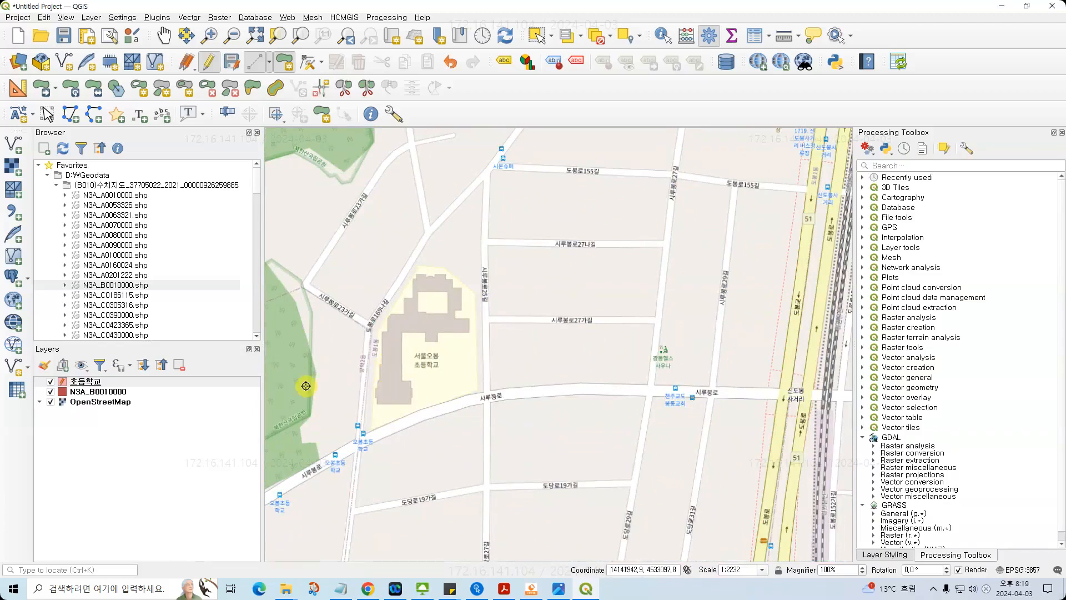
left_click(378, 403)
left_click(386, 332)
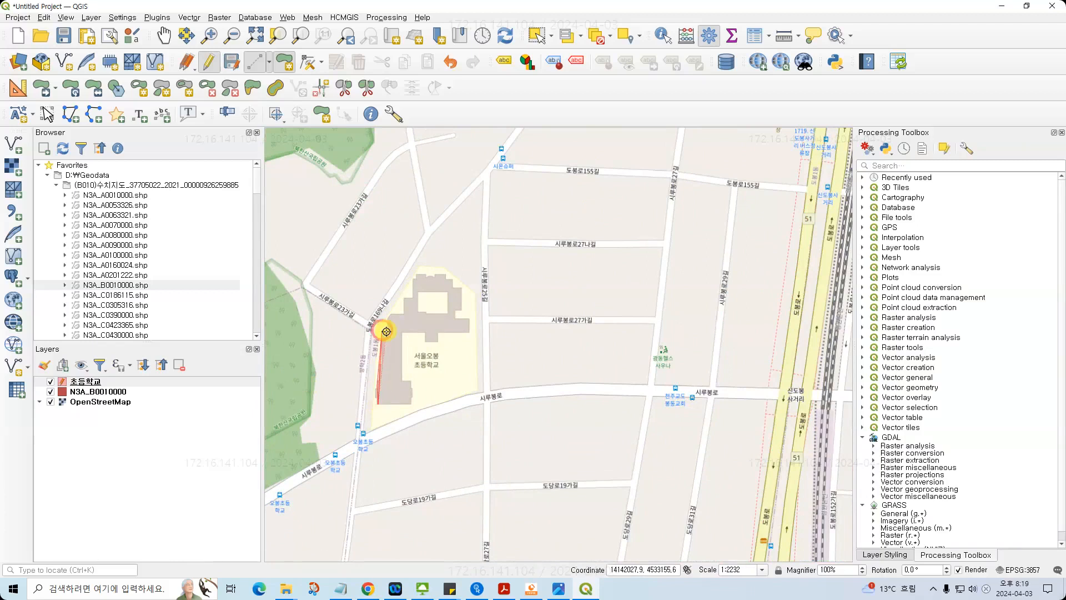
left_click(401, 311)
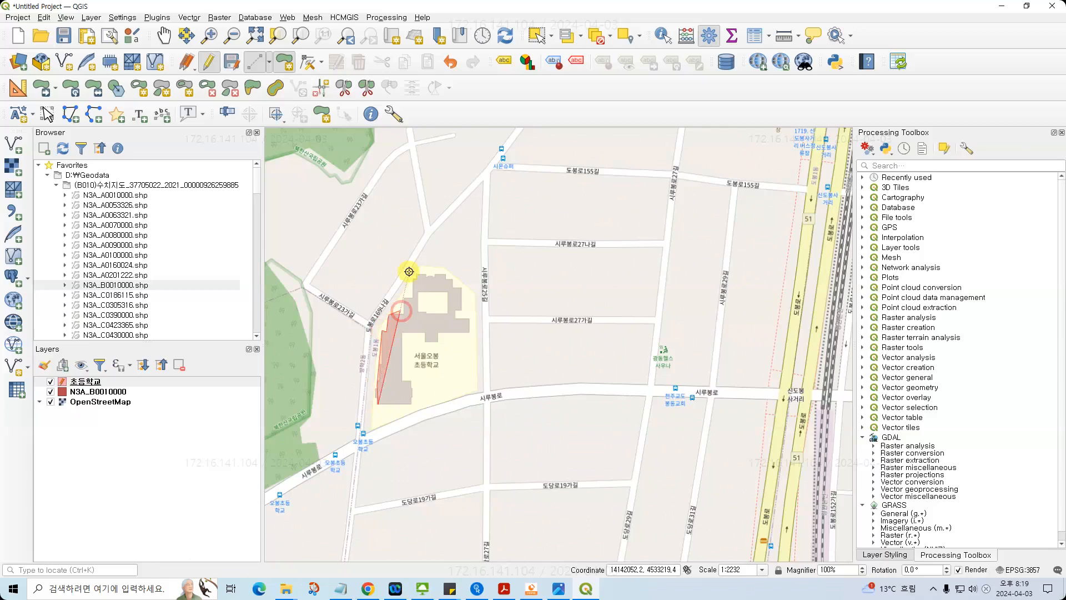
left_click(409, 271)
right_click(413, 405)
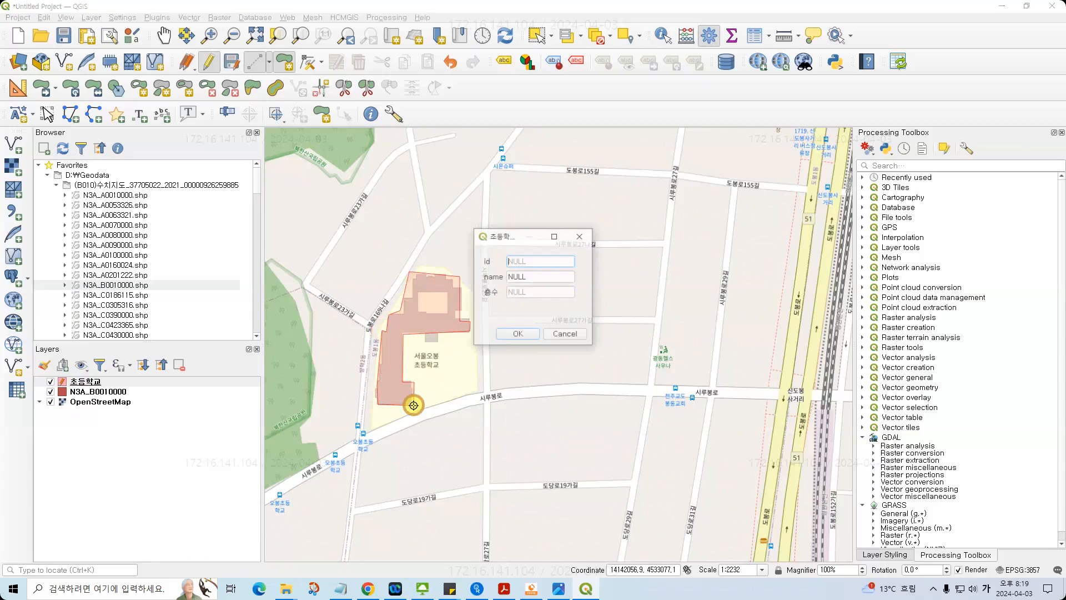
- Set the second polygon's attributes to id 2, name 오봉초등학교 and 층수 5, and save the feature
type("2")
double_click(516, 276)
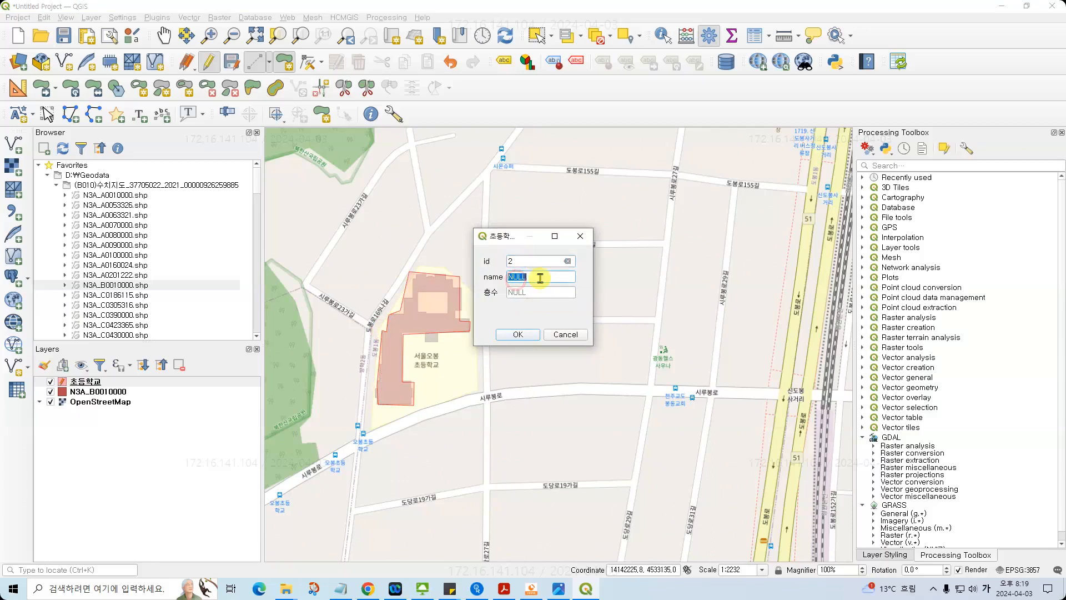
type("오봉초등학교")
left_click(550, 292)
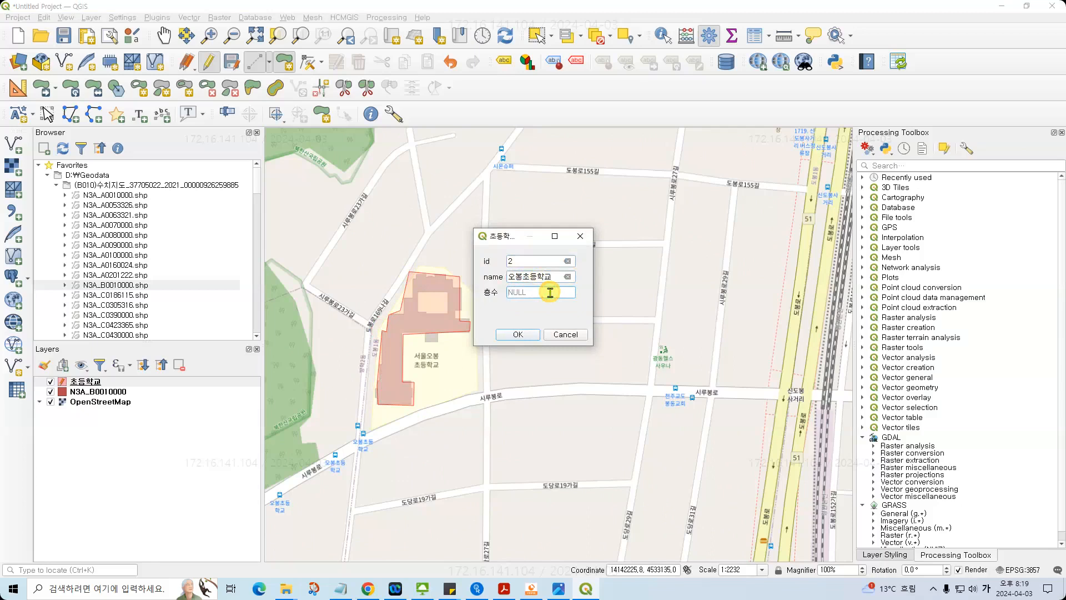
type("5")
left_click(511, 335)
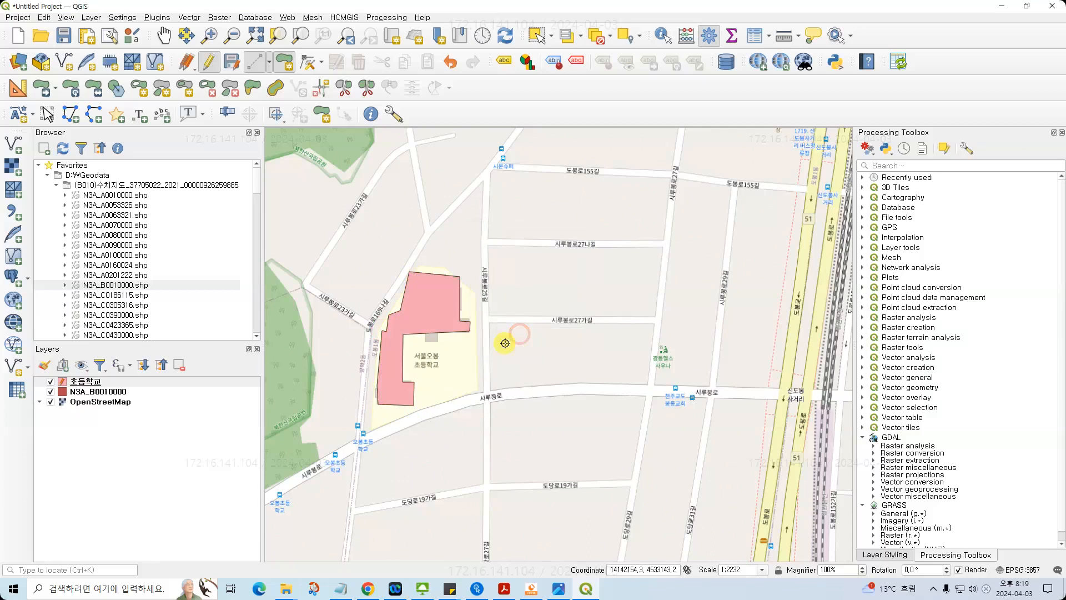
- Stop editing the 초등학교 layer and save its changes
scroll(505, 343, "down", 1)
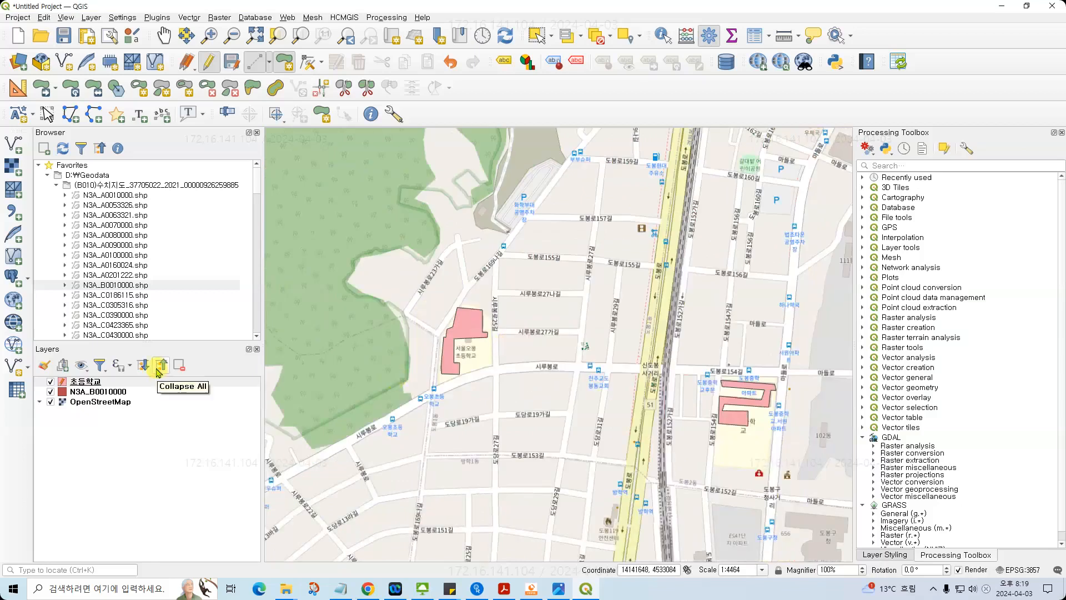
left_click(97, 382)
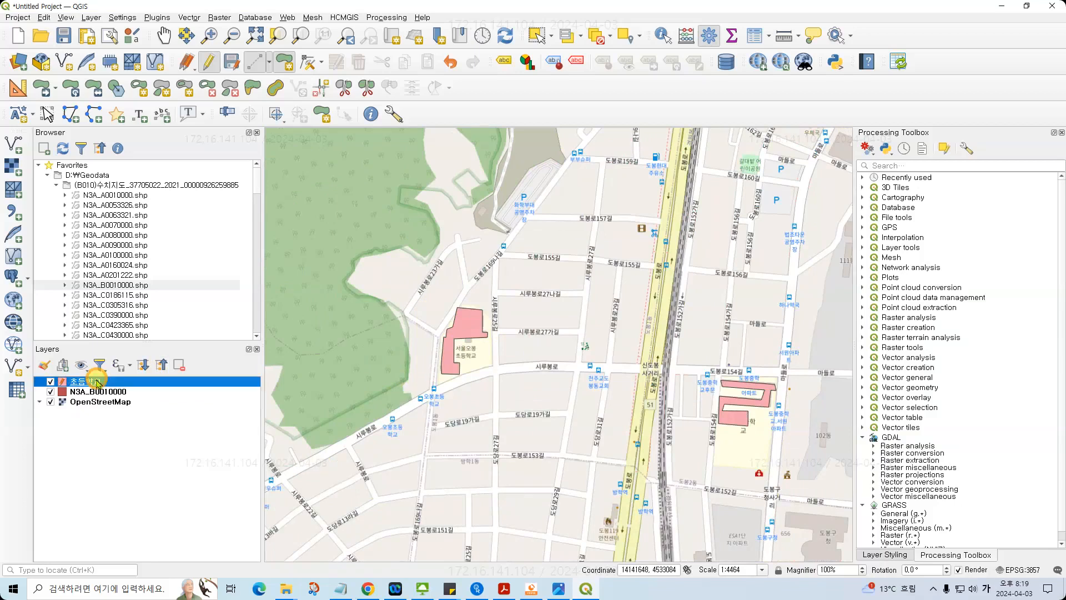
left_click(210, 64)
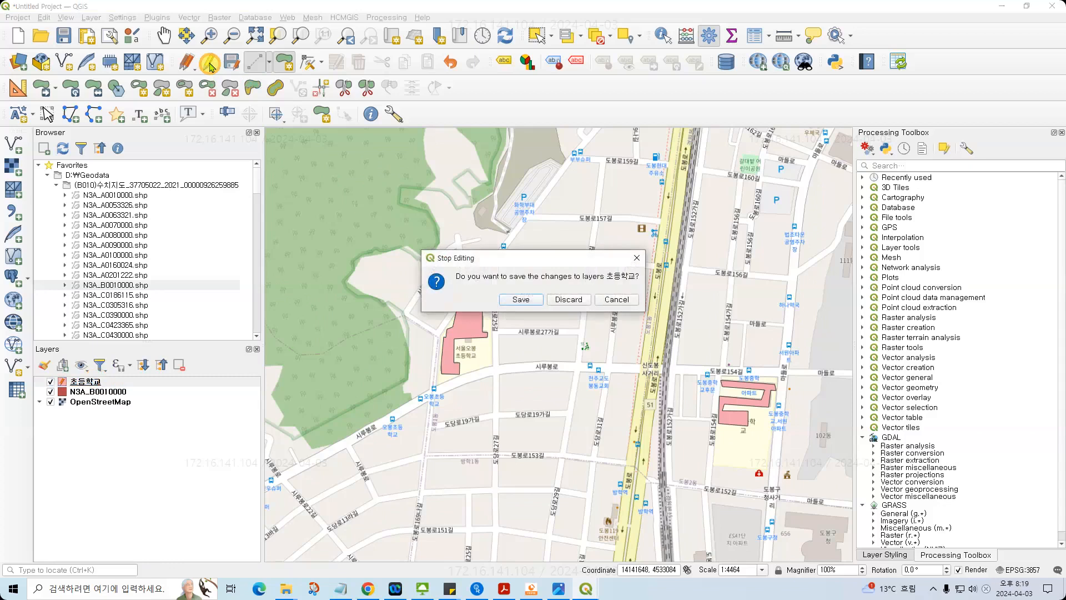
left_click(522, 300)
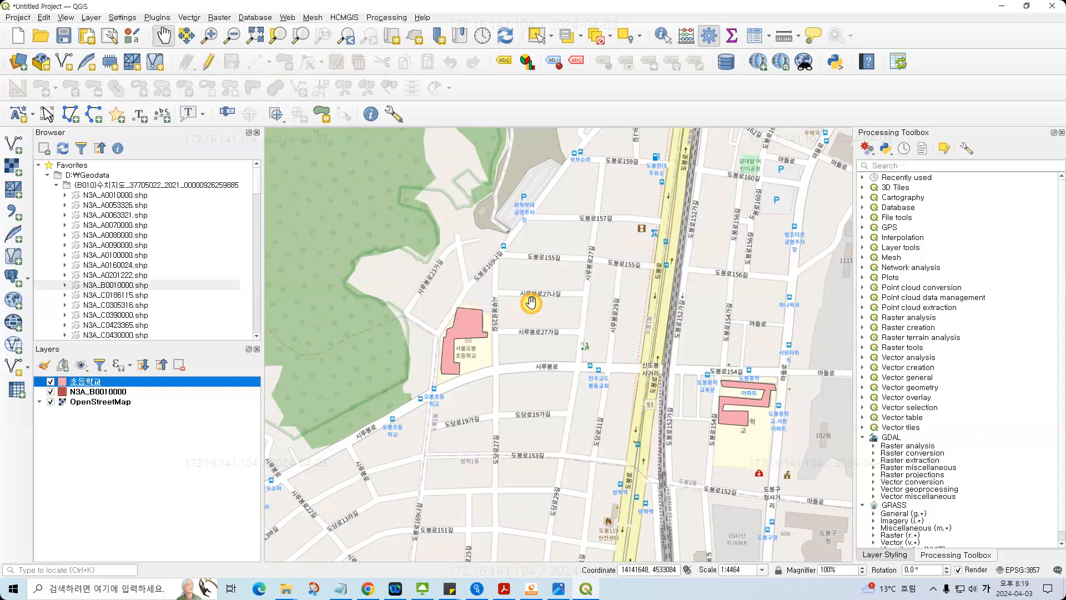
- Hide and show the 초등학교 layer several times to check the two digitized school polygons against the base map
left_click(50, 382)
left_click(50, 381)
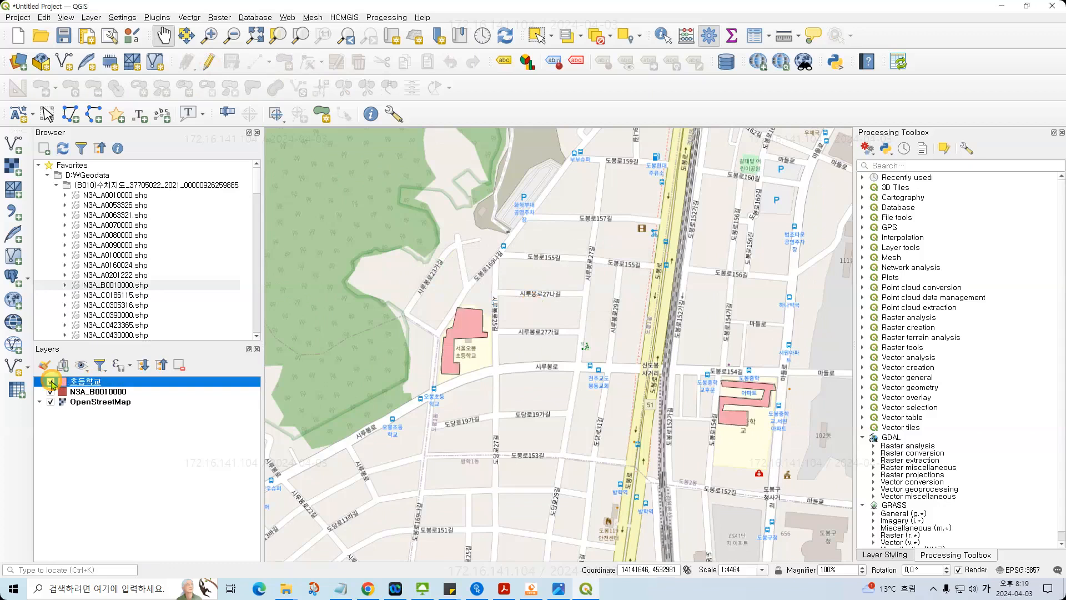
left_click(51, 381)
left_click(51, 382)
left_click(51, 382)
left_click(50, 381)
scroll(469, 362, "down", 1)
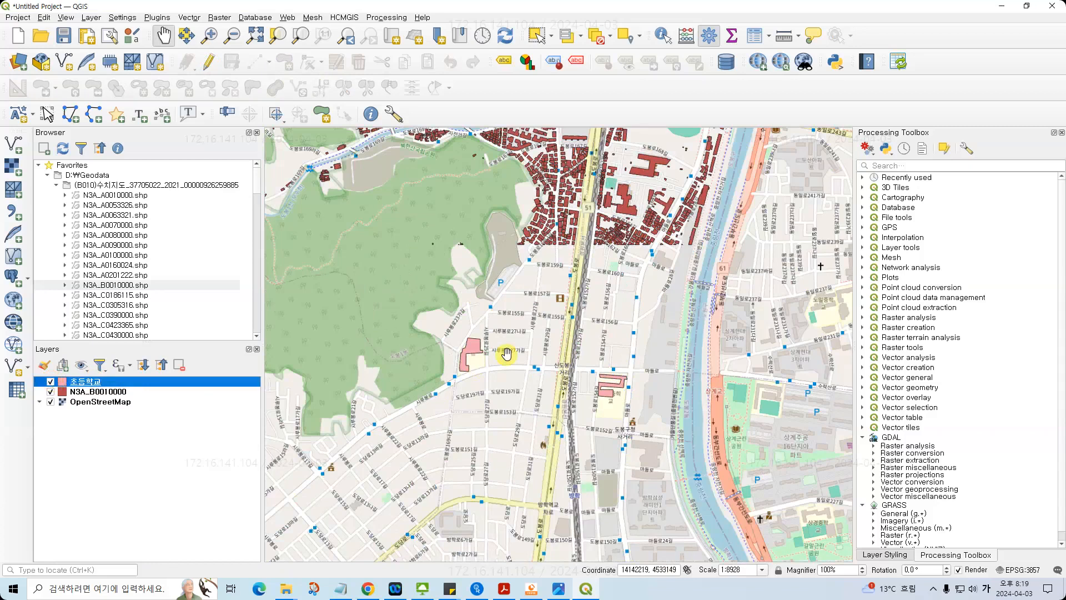
scroll(505, 353, "up", 1)
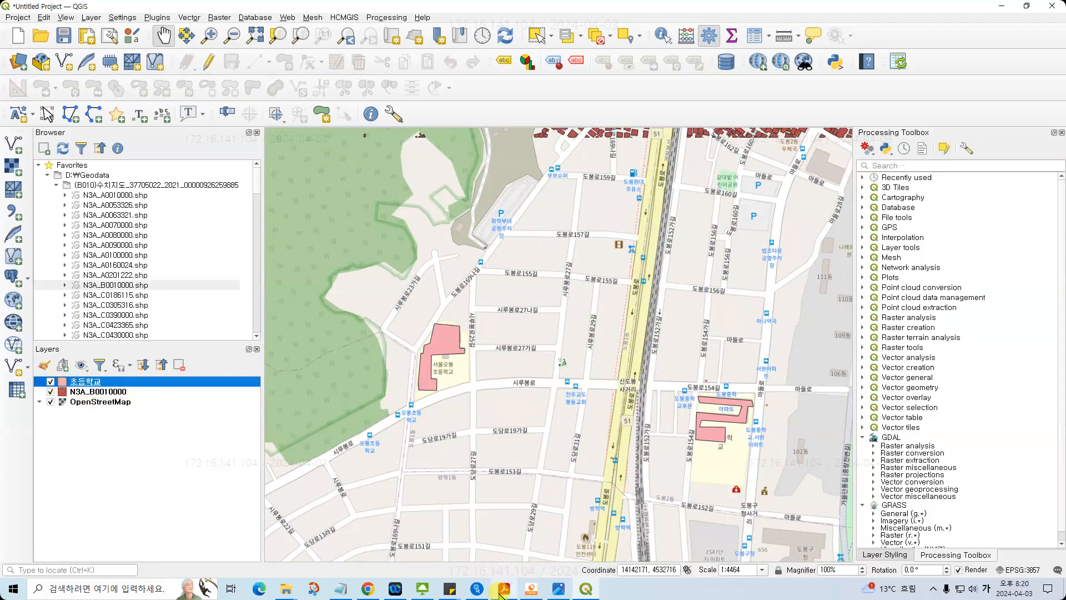
- Check the PowerPoint 프레젠테이션 document and return to the map in QGIS
mouse_move(502, 594)
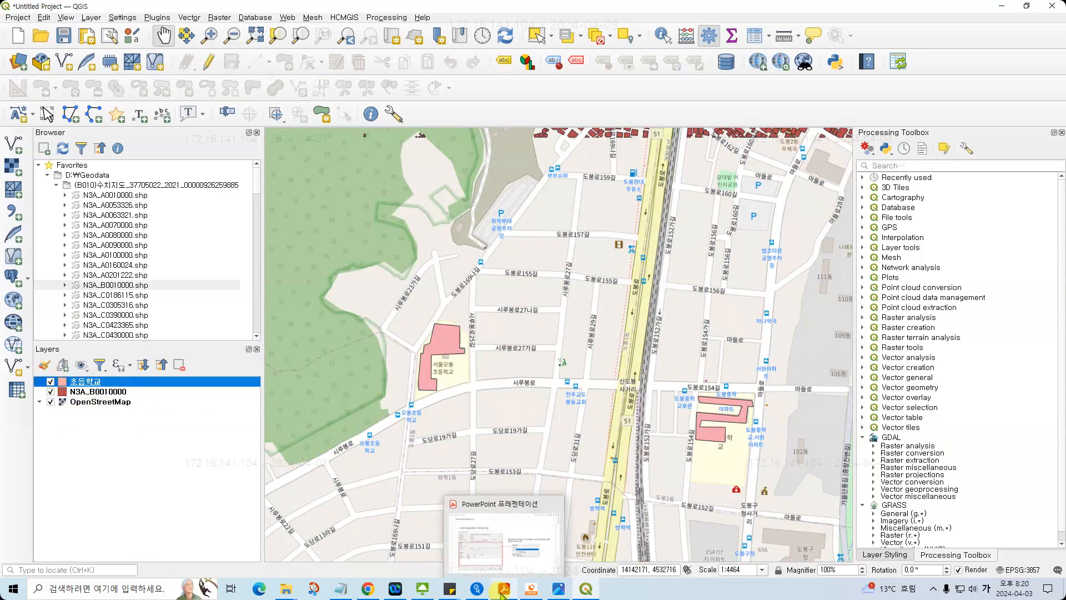
left_click(502, 594)
scroll(542, 471, "down", 2)
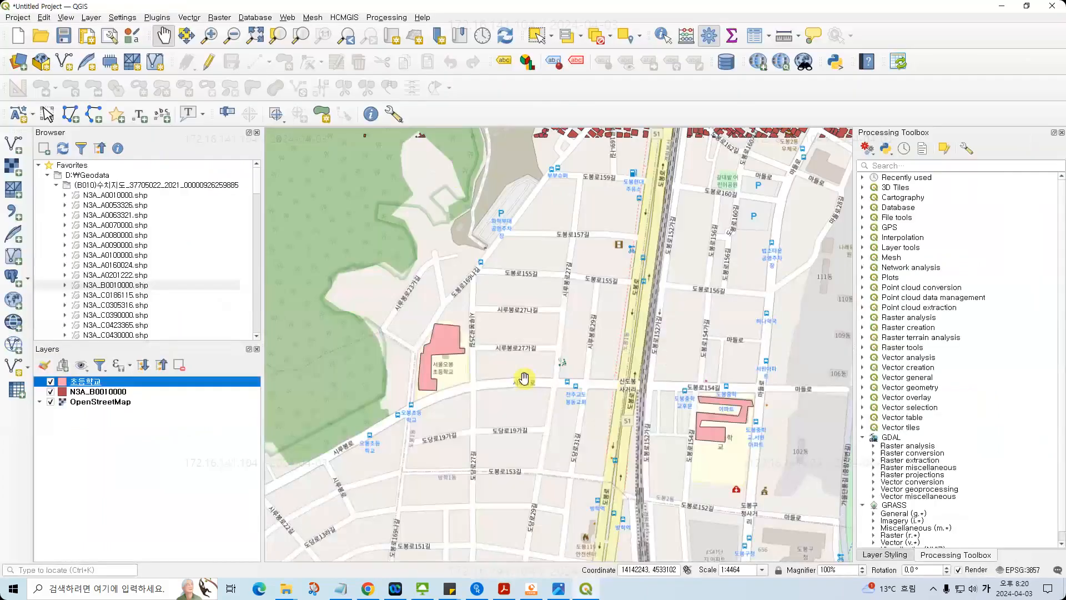
scroll(542, 364, "up", 1)
scroll(544, 365, "down", 1)
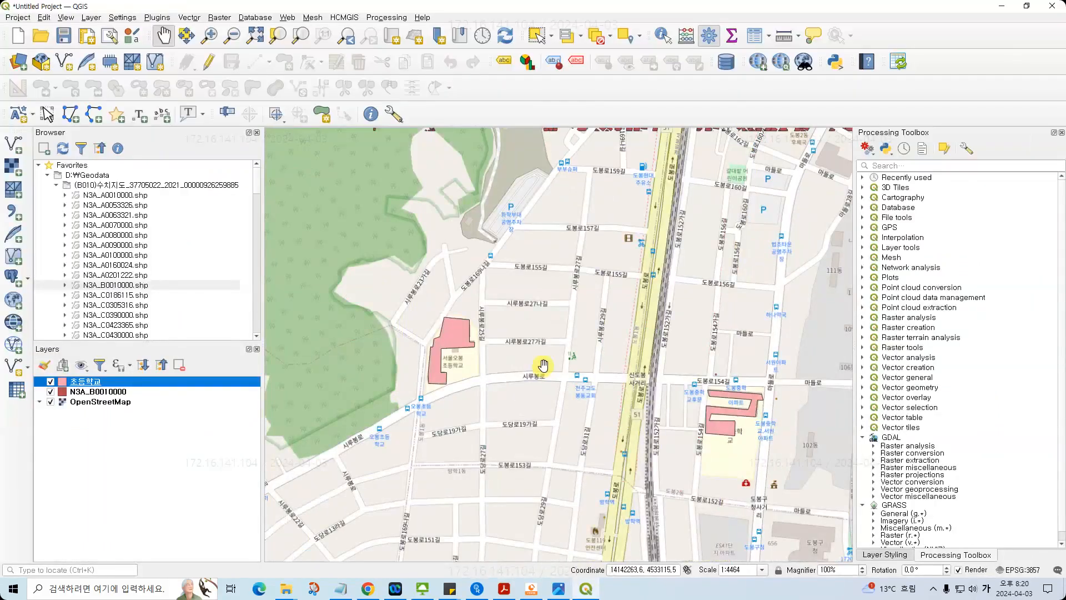
- Locate the 두산아파트 complex east of the river on the base map, beyond the buildings covered by the N3A_B0010000 layer
left_click_drag(707, 258, 535, 297)
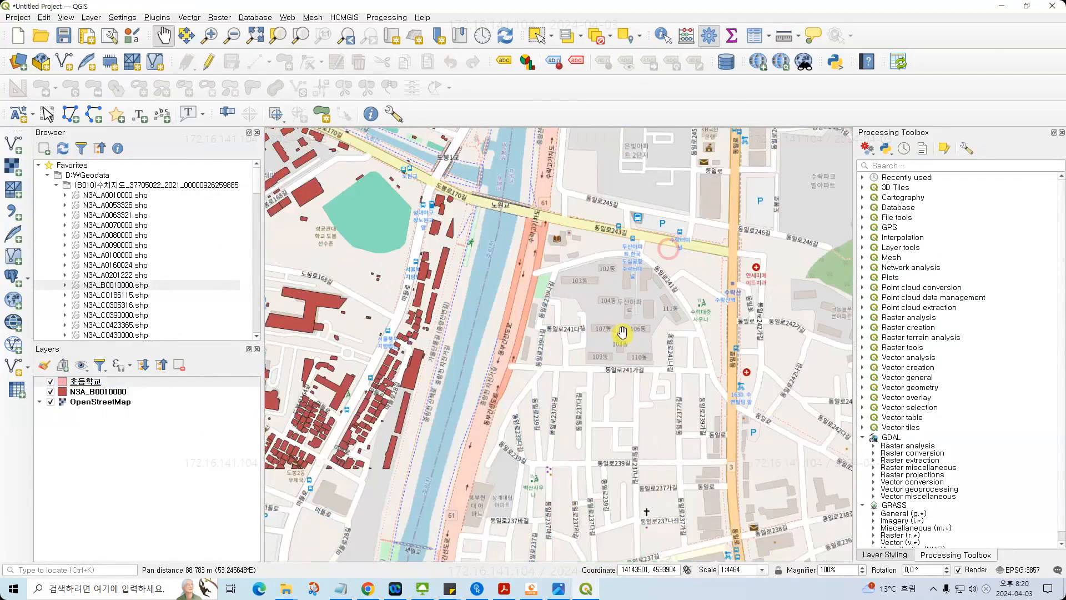
scroll(622, 332, "up", 1)
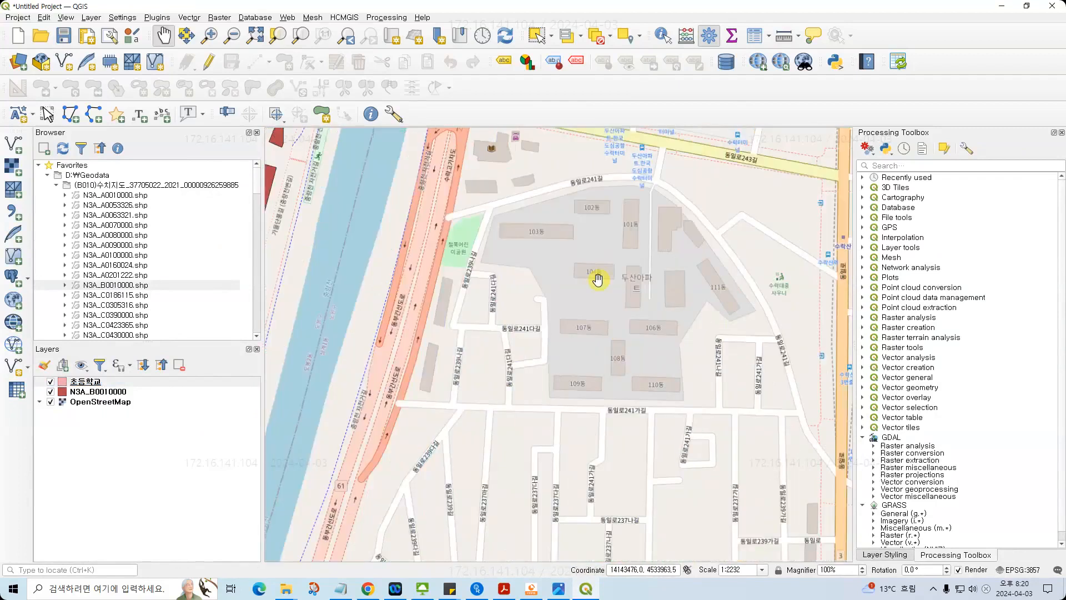
left_click(114, 392)
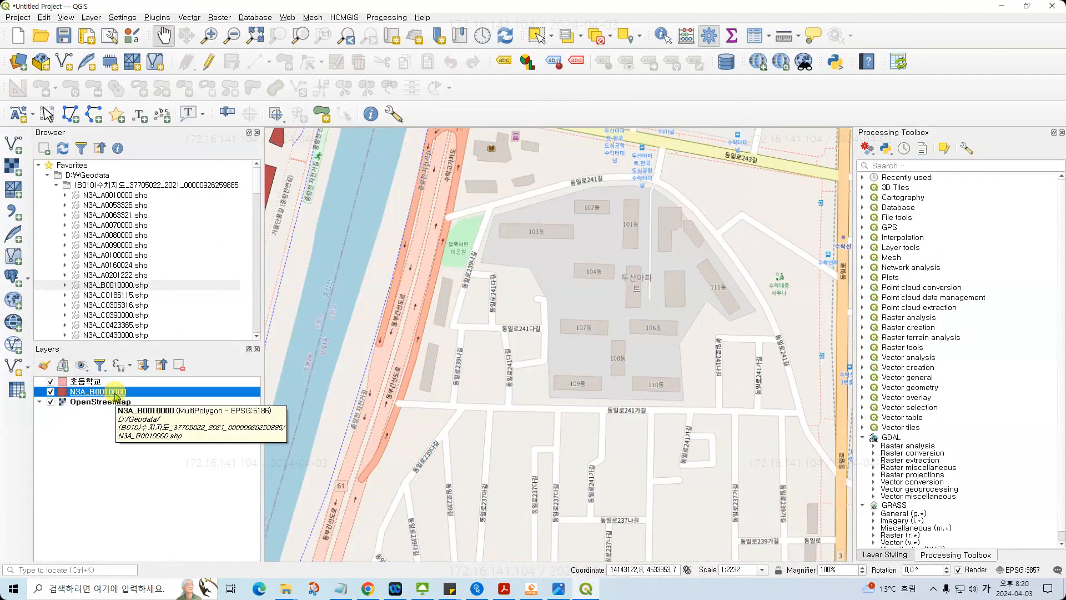
scroll(520, 342, "down", 2)
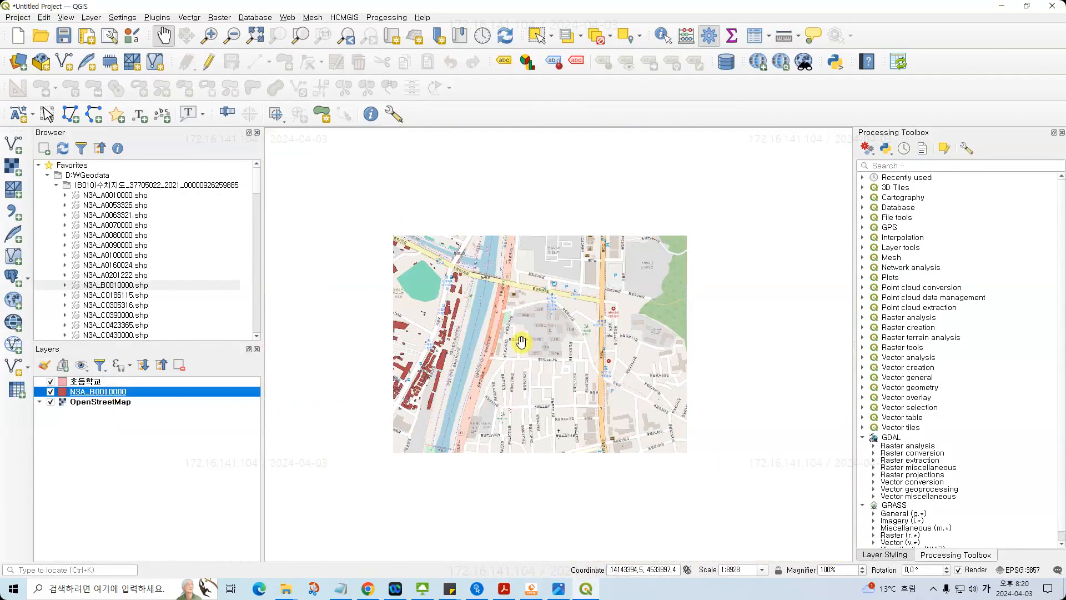
scroll(520, 342, "down", 1)
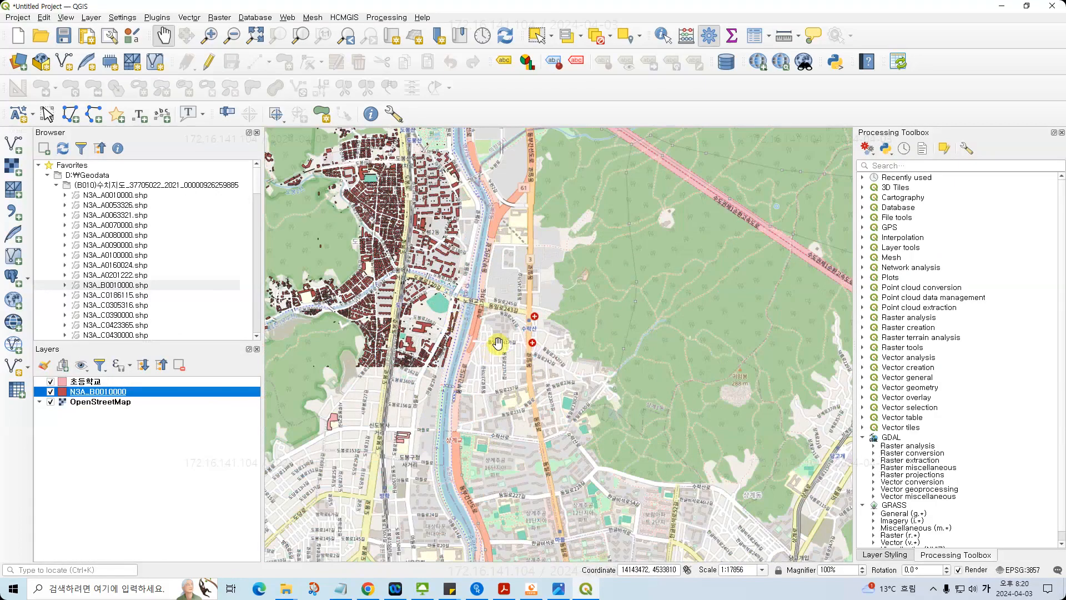
scroll(498, 343, "up", 1)
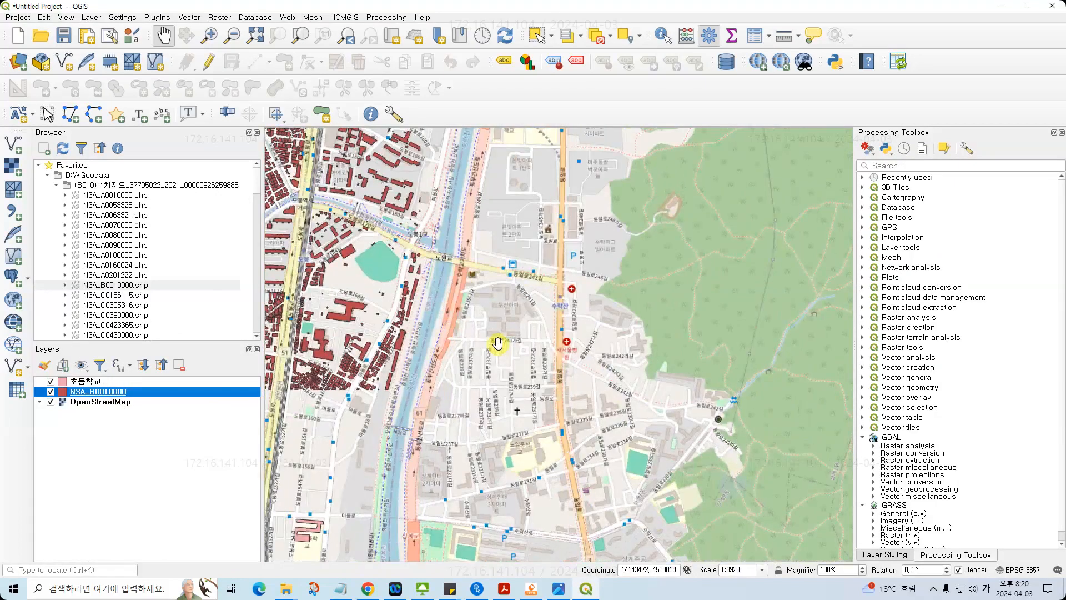
scroll(498, 340, "up", 1)
left_click_drag(509, 266, 530, 294)
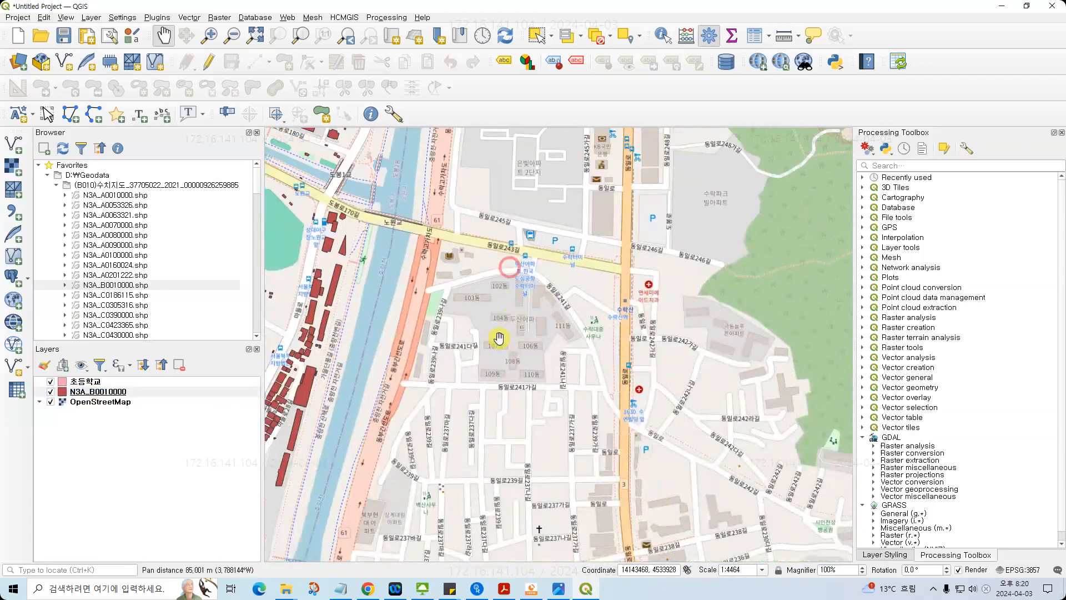
scroll(531, 294, "up", 1)
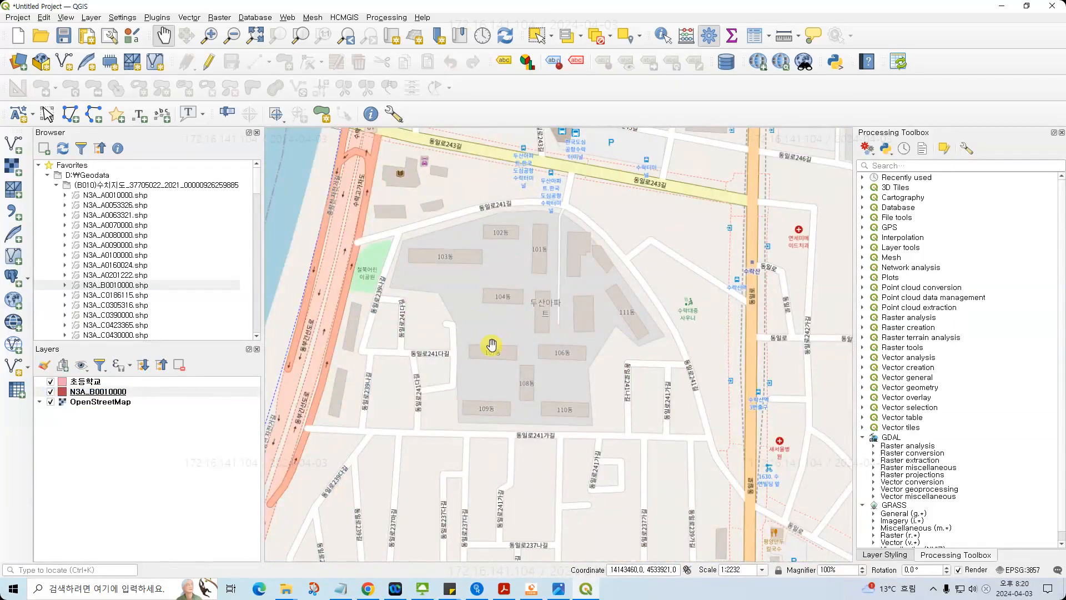
- Start editing the N3A_B0010000 layer and digitize a four-cornered polygon over building 102동 of 두산아파트
left_click(101, 395)
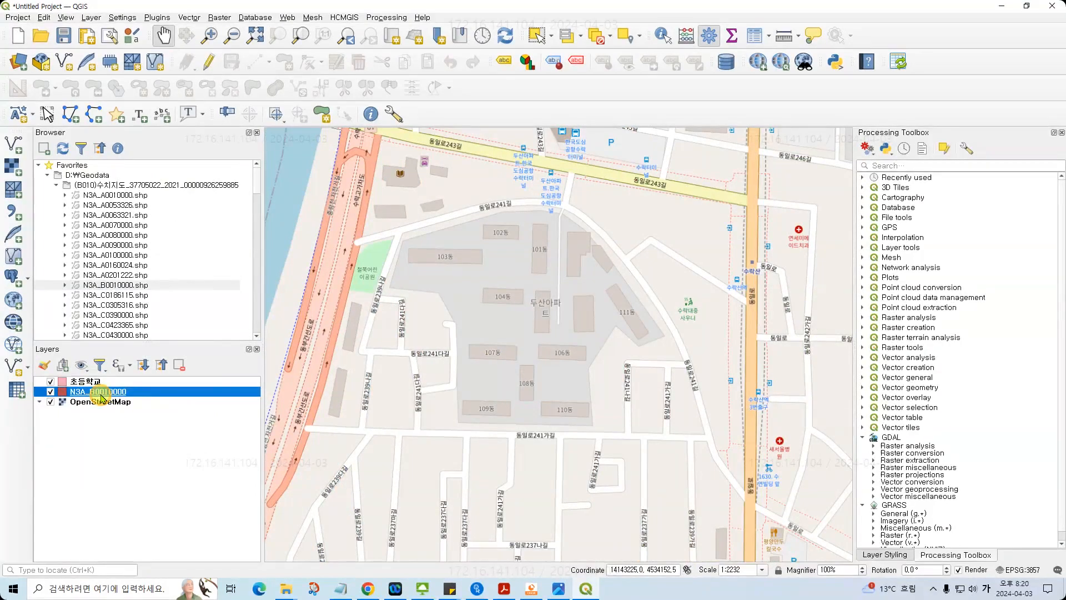
left_click(210, 62)
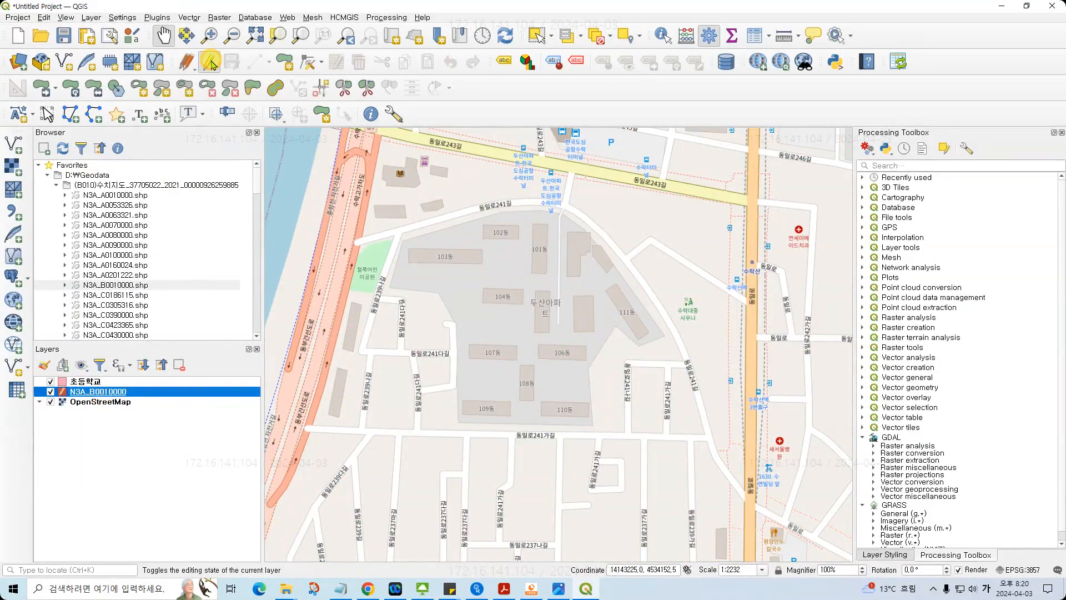
left_click(286, 60)
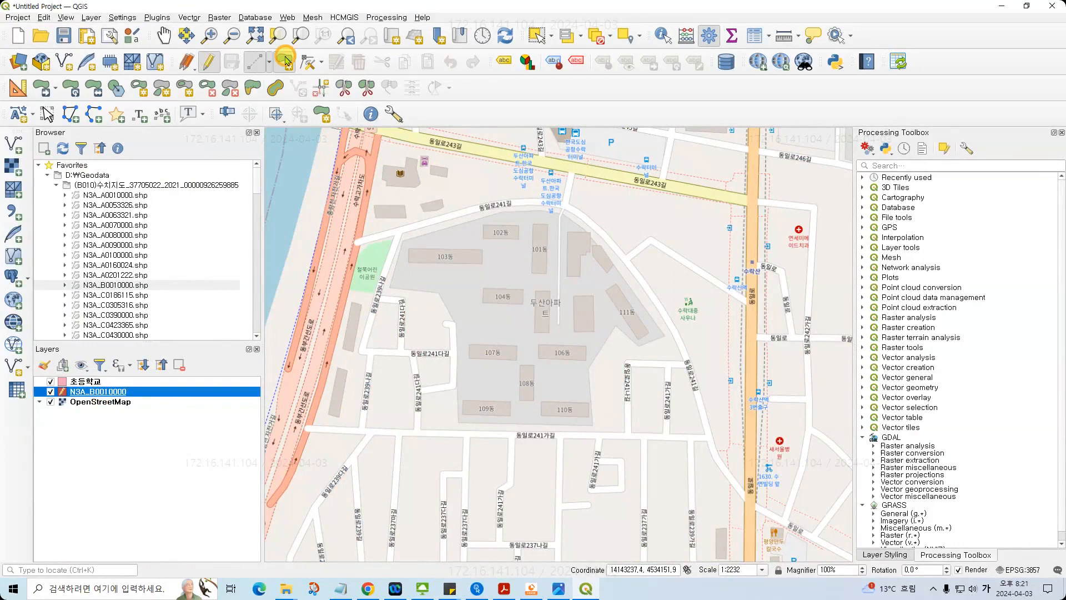
left_click(483, 225)
left_click(518, 226)
left_click(518, 240)
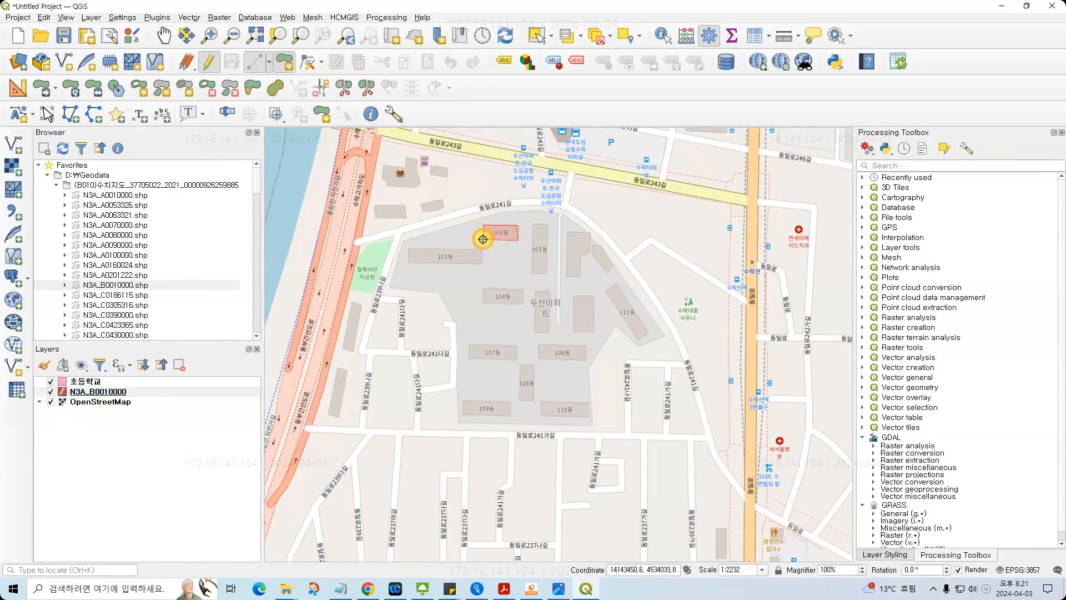
right_click(483, 241)
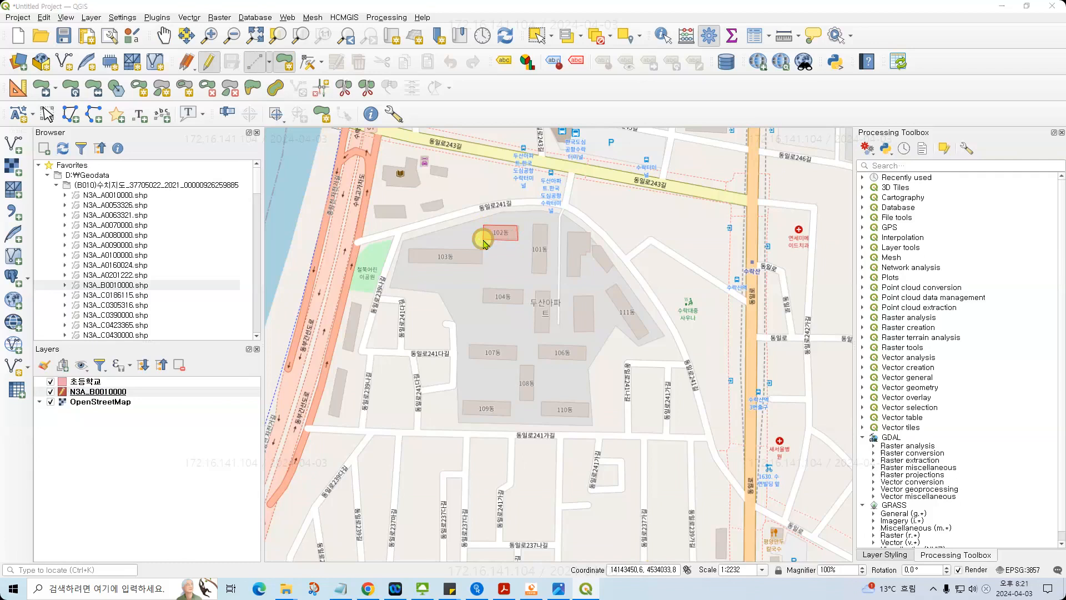
- Set the 명칭 attribute of the new building polygon to 두산아파트
left_click_drag(511, 236, 682, 235)
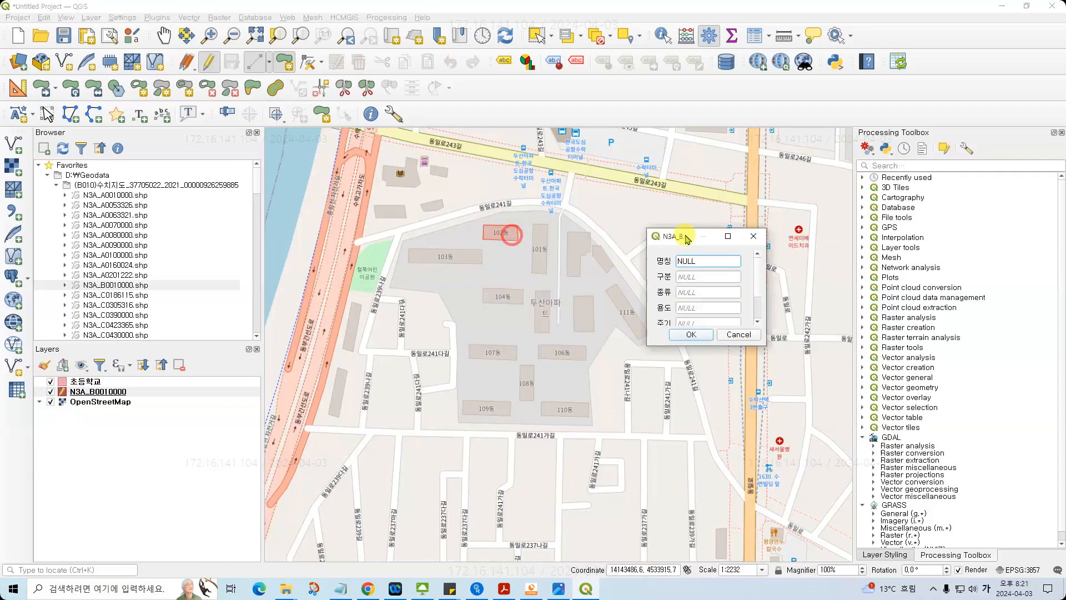
left_click(692, 260)
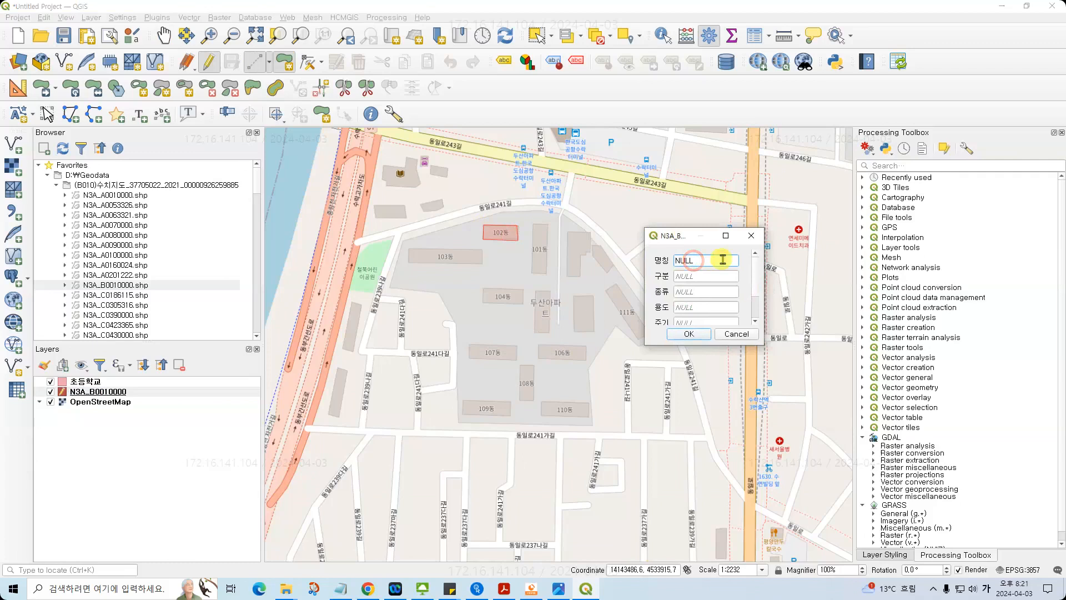
key("BackSpace")
key("BackSpace")
key("BackSpace")
key("BackSpace")
type("두산아파트")
- Set the building's 종류 to 아파트, 용도 to 주택 and 층수 to 10, and save the feature
left_click(702, 291)
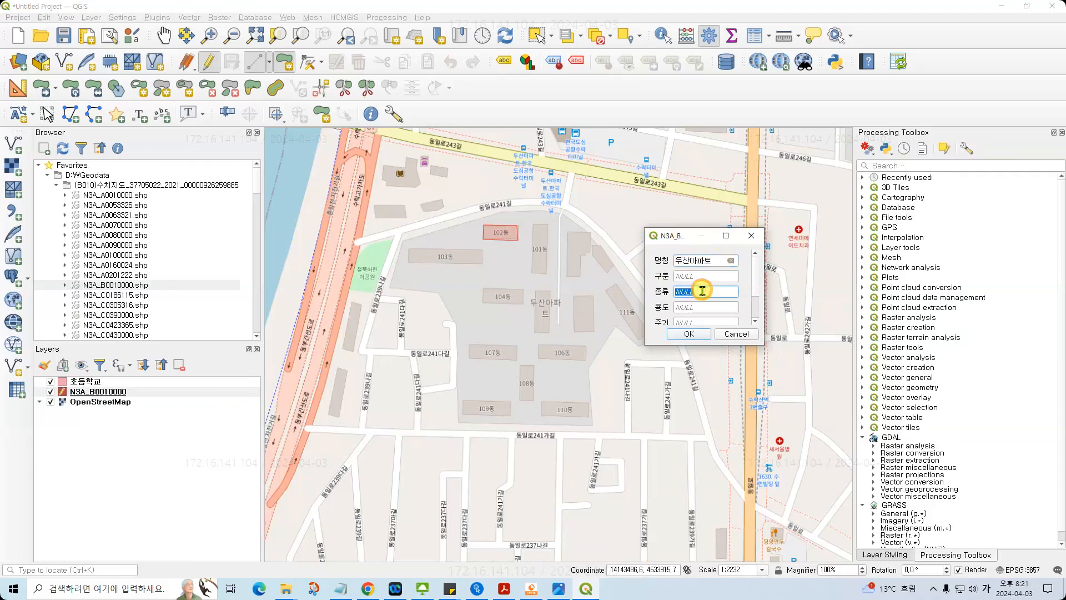
type("아파트")
left_click(701, 307)
type("주택")
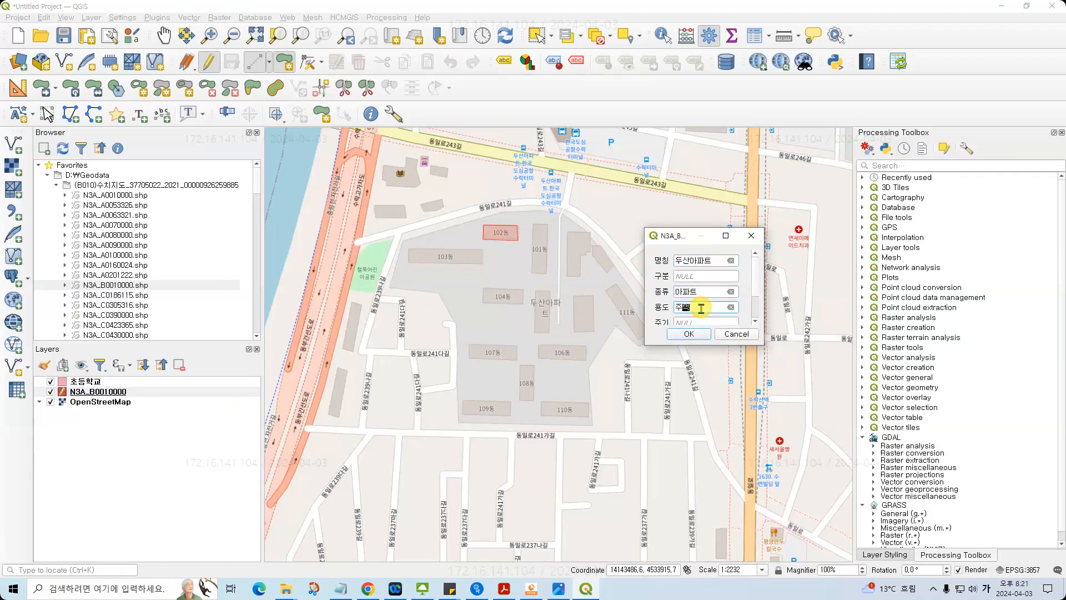
left_click_drag(754, 285, 760, 319)
left_click(712, 302)
type("10")
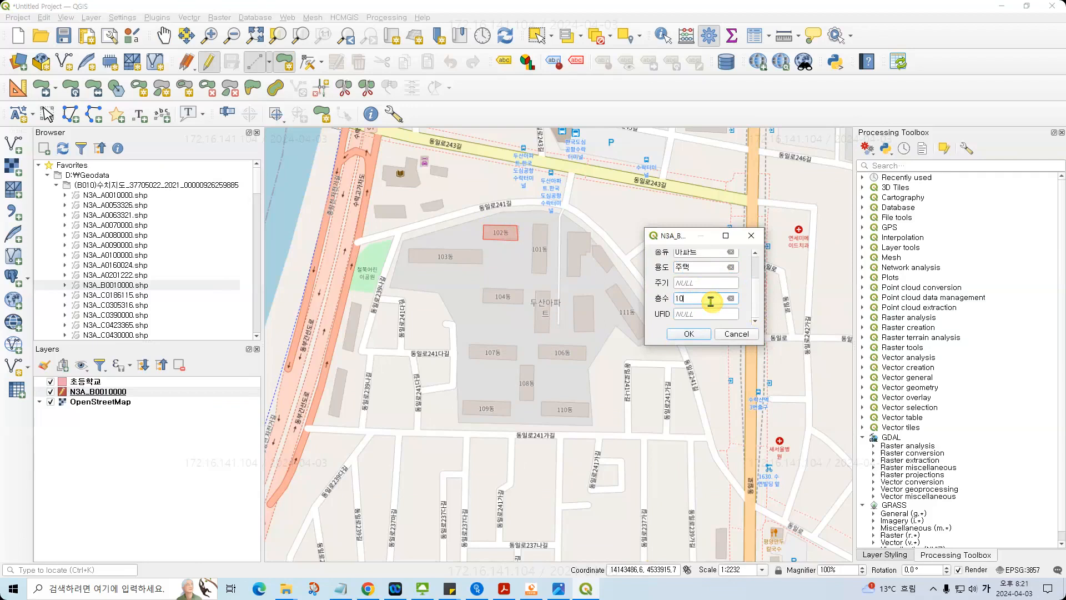
left_click(688, 333)
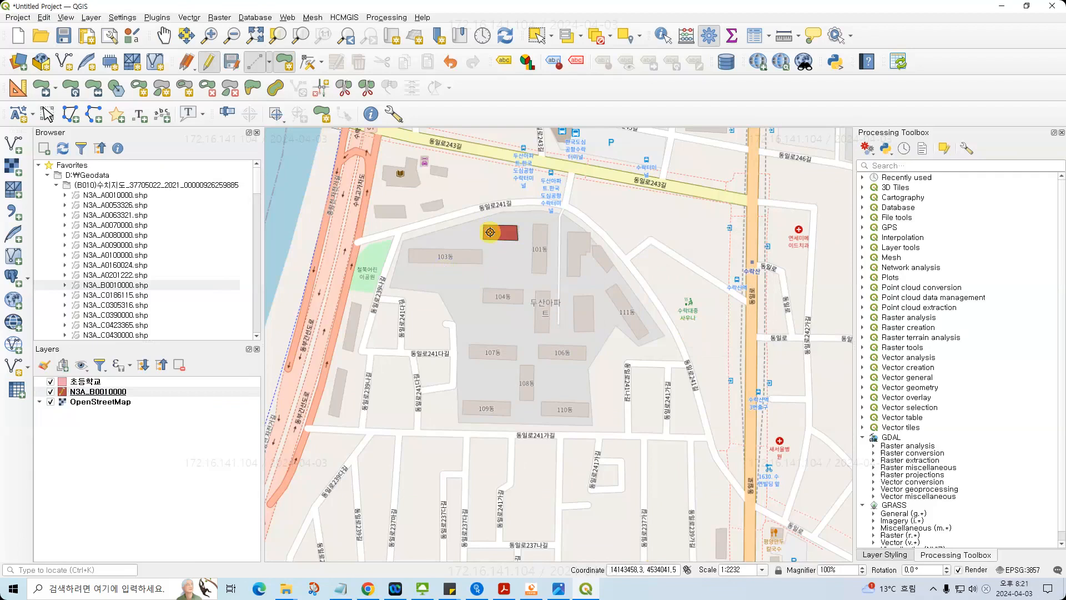
- Move the two northern corner vertices of the 102동 polygon onto the base map outline, and close the Vertex Editor
scroll(491, 232, "up", 2)
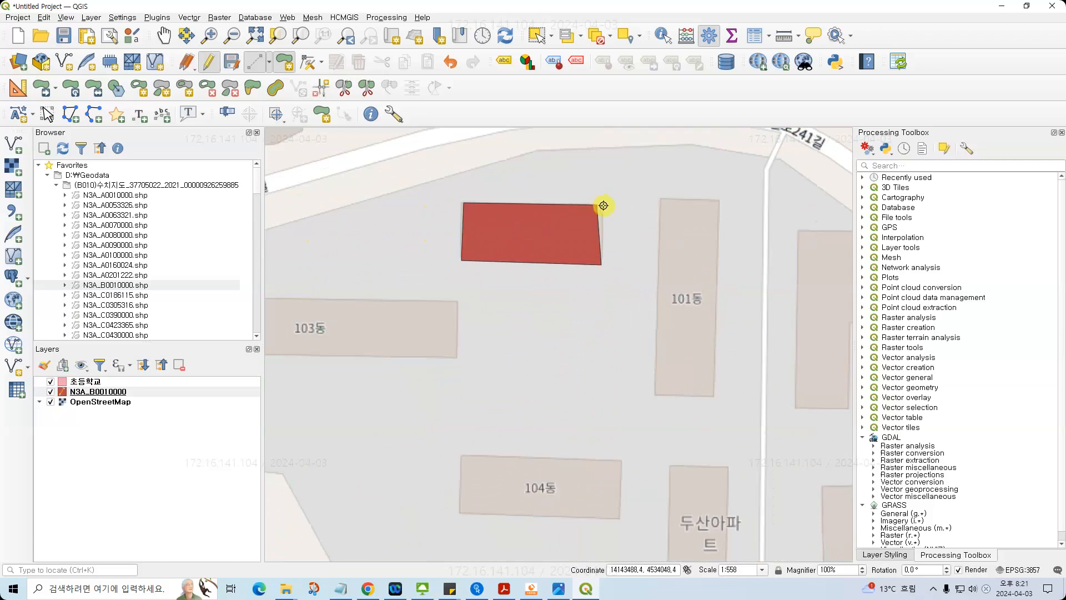
left_click(307, 65)
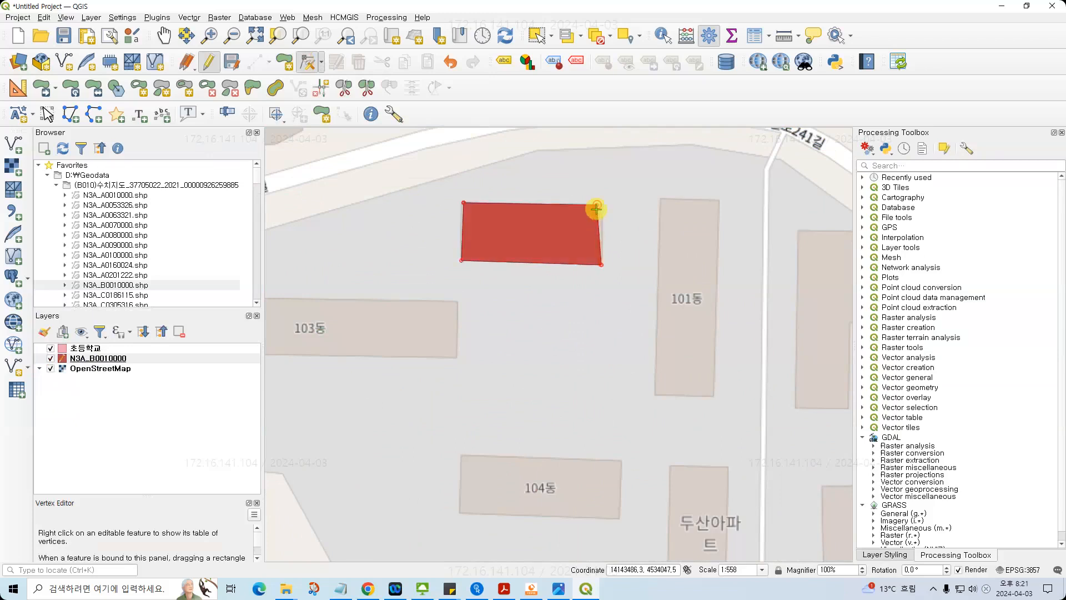
scroll(594, 209, "up", 1)
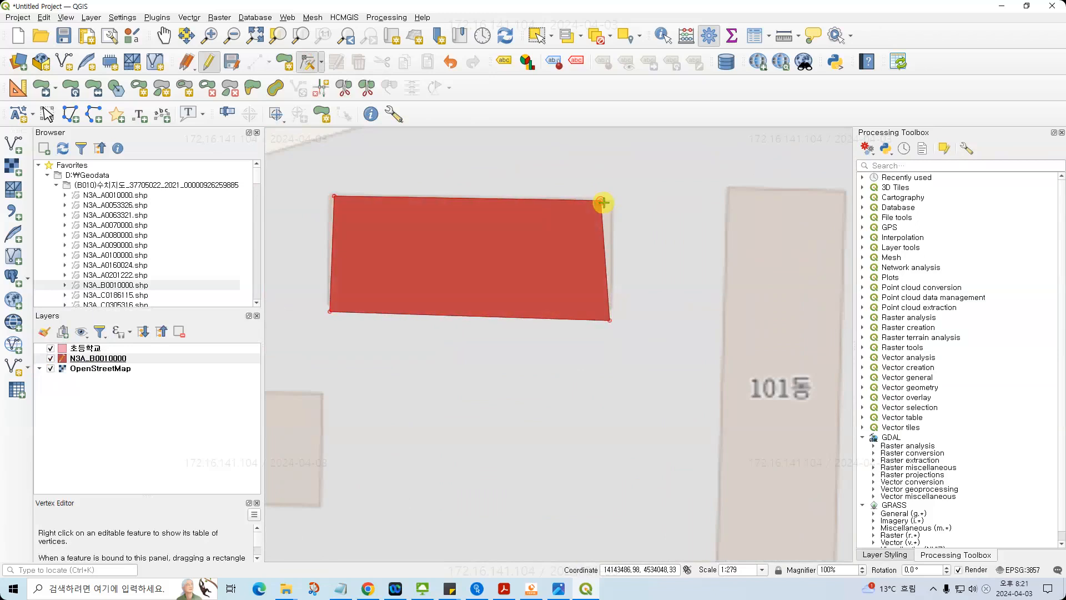
left_click(603, 203)
left_click(612, 204)
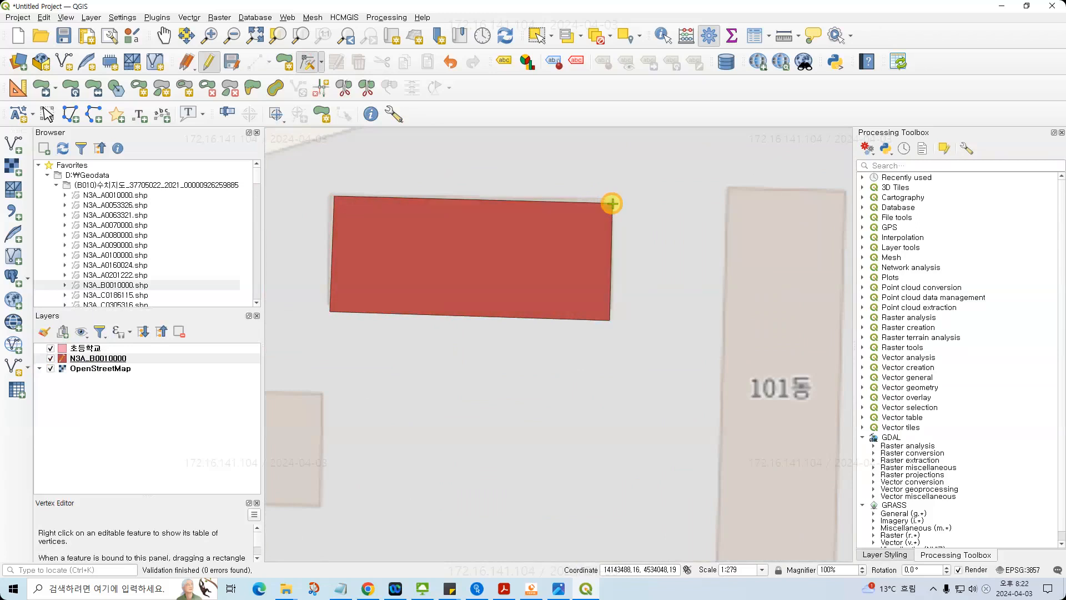
right_click(610, 199)
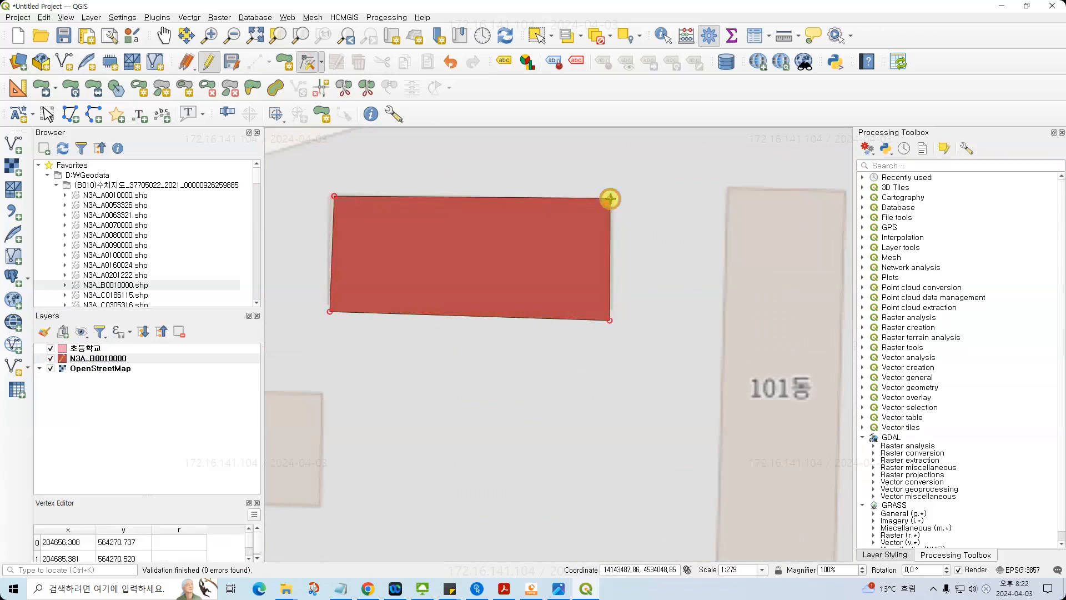
left_click(331, 195)
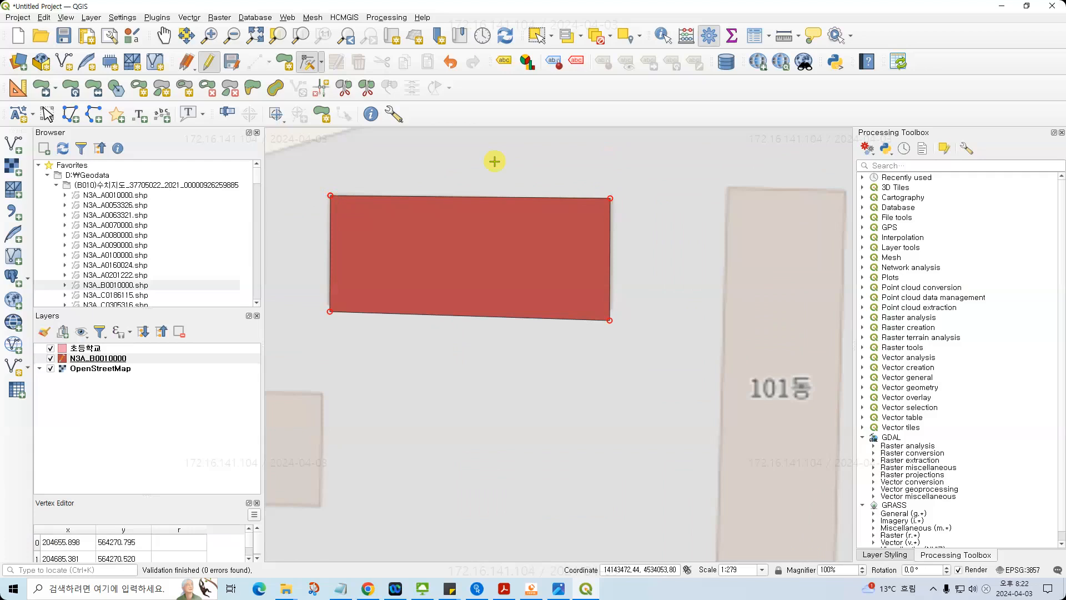
left_click(494, 161)
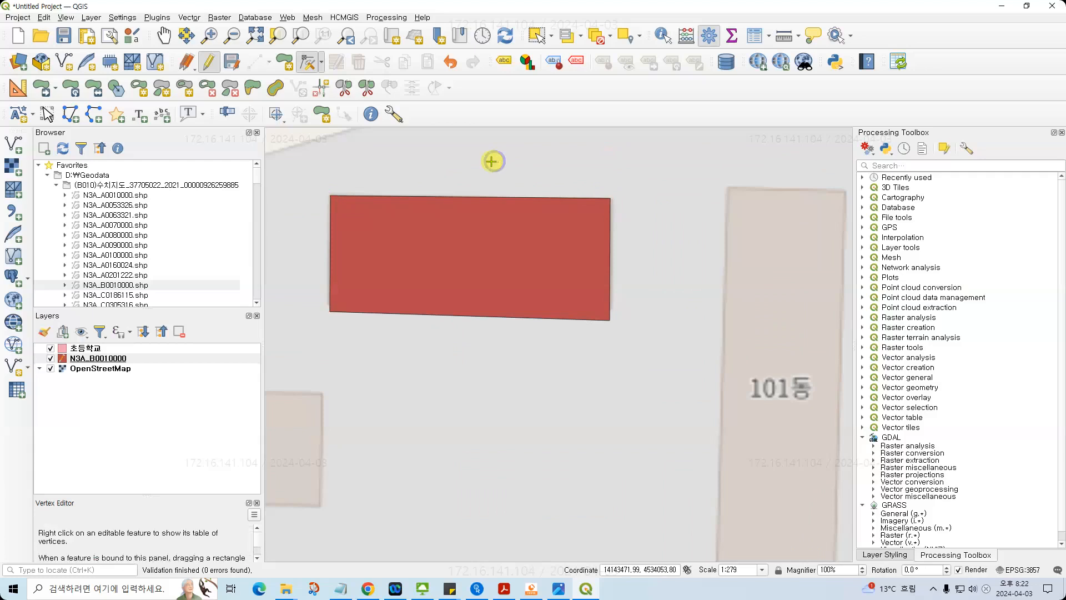
scroll(399, 309, "down", 2)
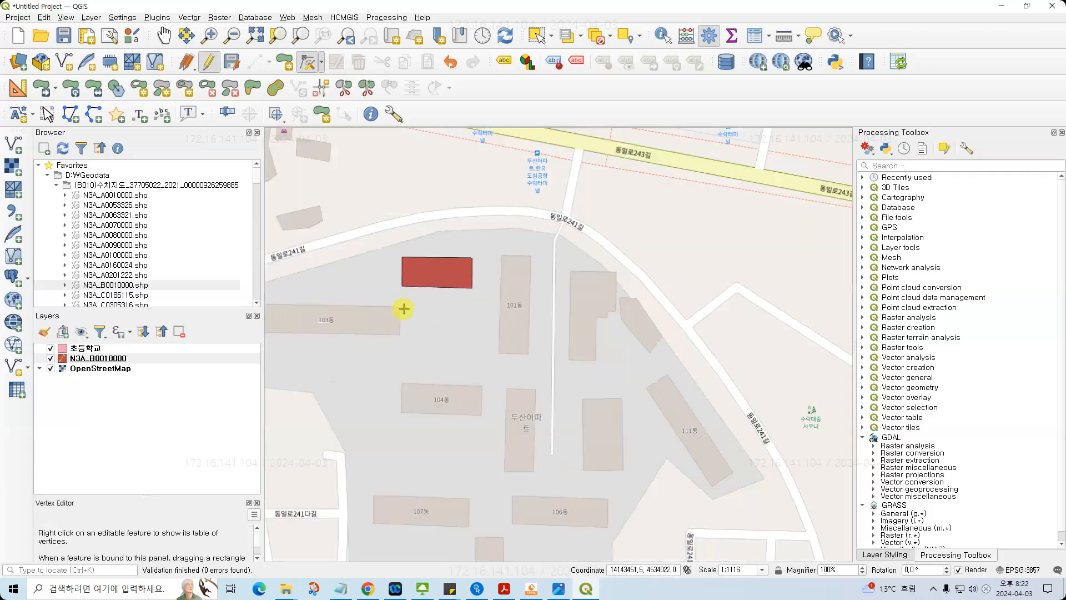
left_click_drag(400, 309, 480, 300)
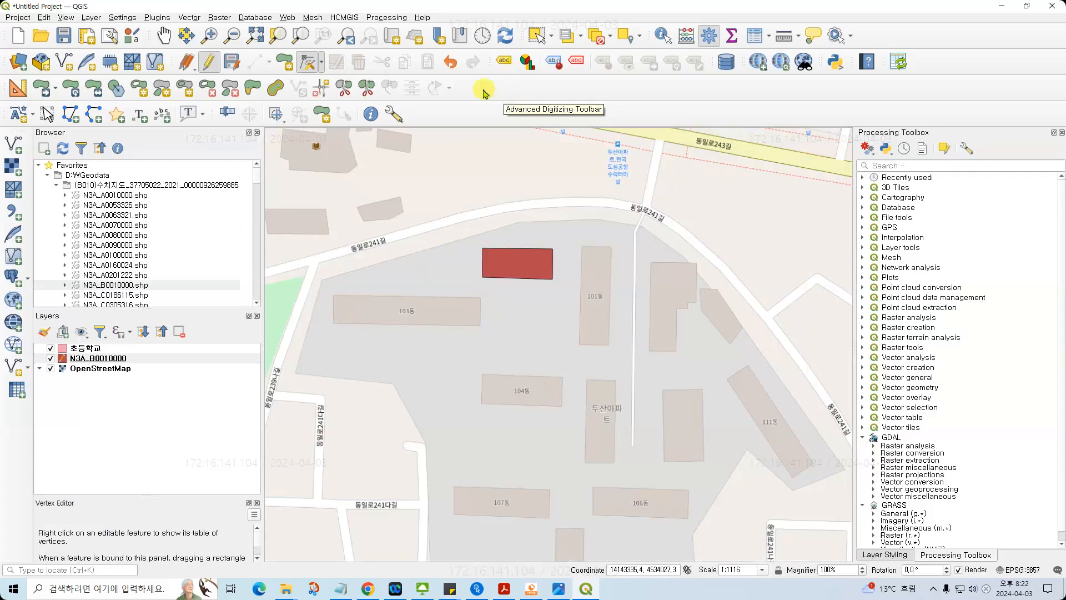
left_click(257, 503)
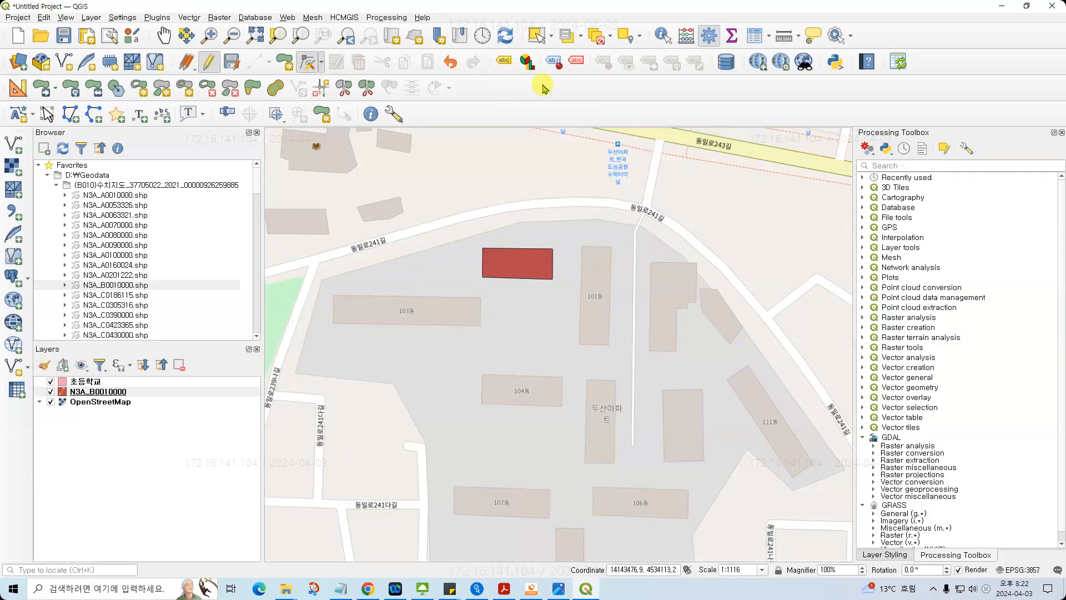
- Hide the Advanced Digitizing Toolbar and show it again
right_click(543, 88)
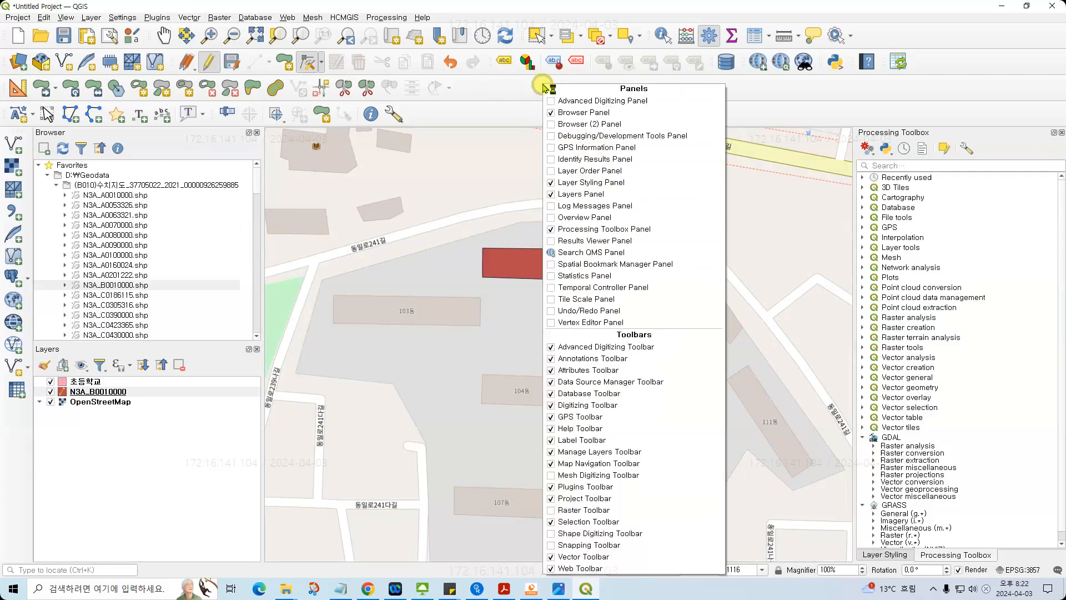
left_click(580, 349)
right_click(482, 92)
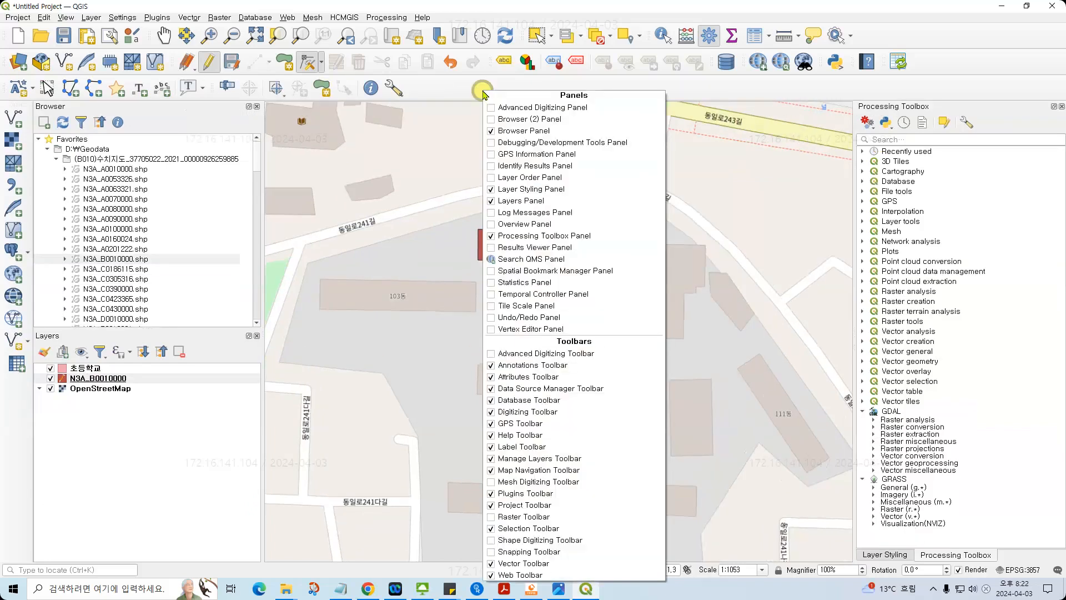
left_click(528, 353)
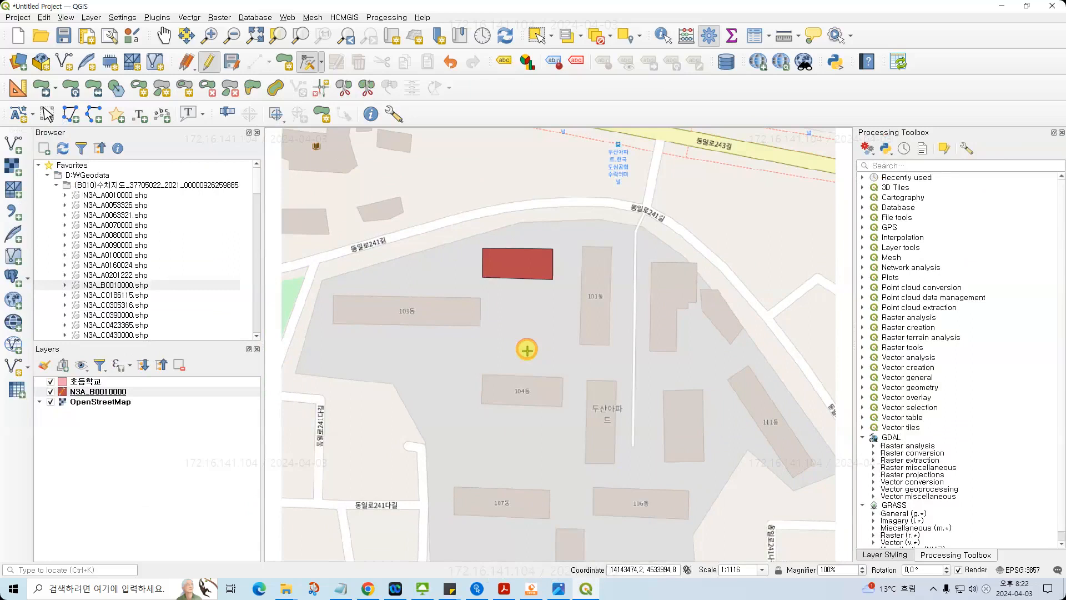
- Try to digitize a circular polygon across the 103동 building with Digitize Shape, and discard it
left_click(290, 67)
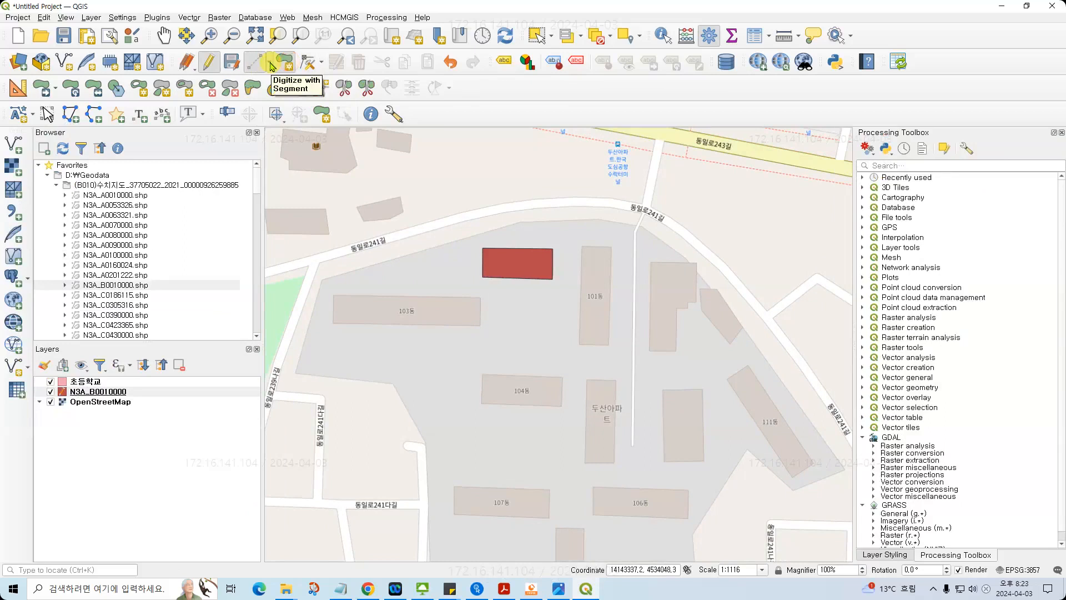
left_click(272, 66)
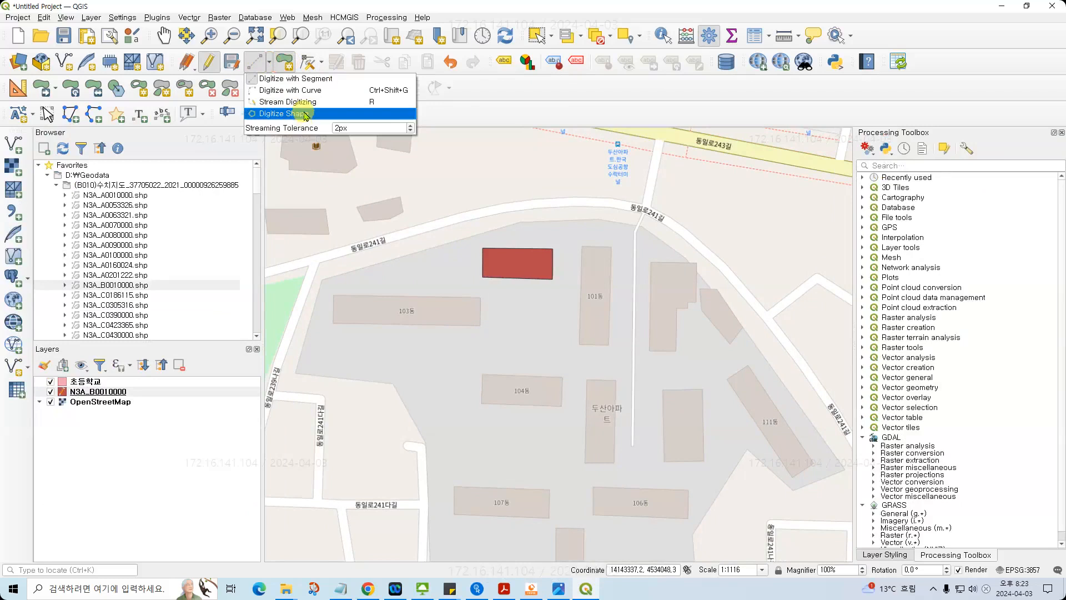
left_click(328, 114)
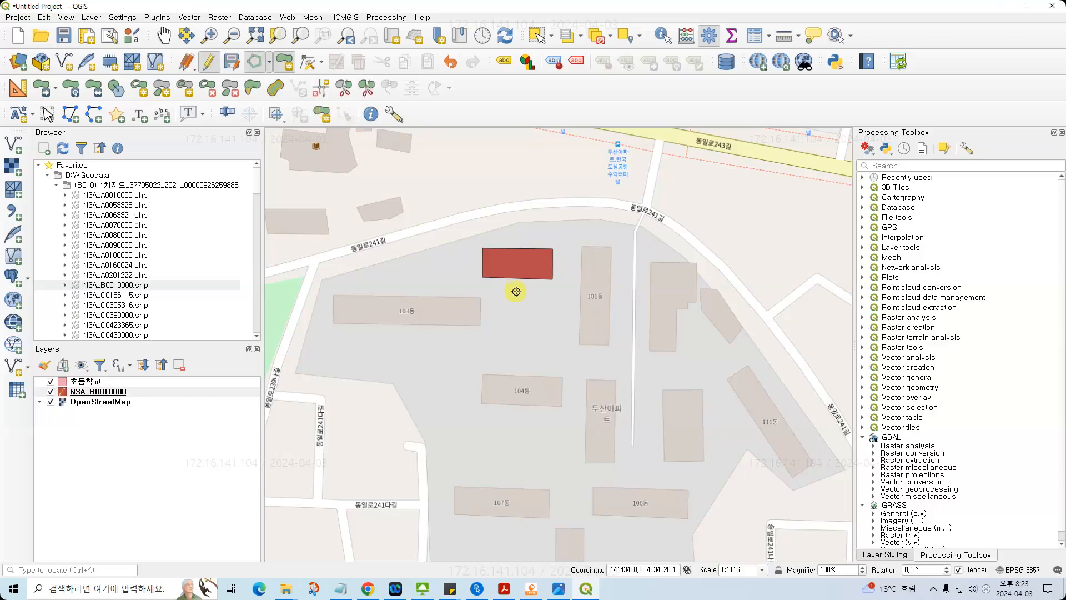
left_click(332, 296)
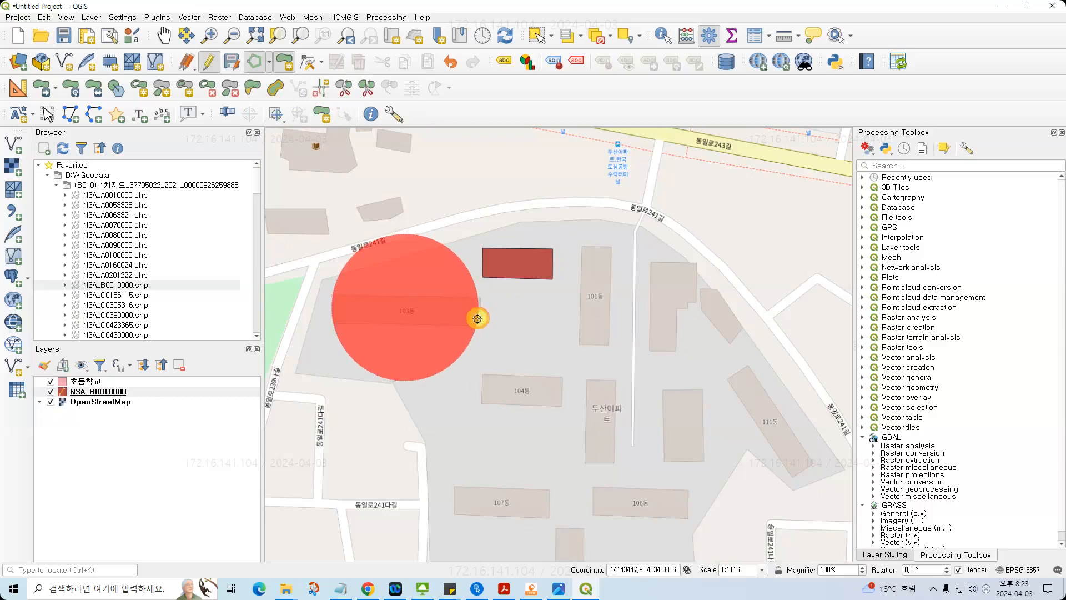
left_click(476, 318)
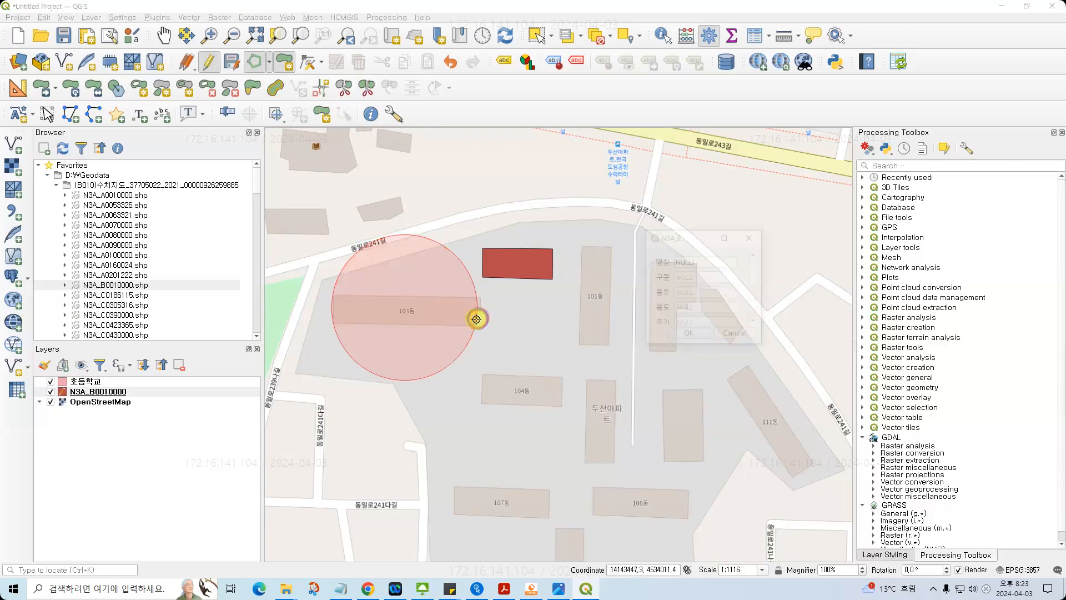
key("Escape")
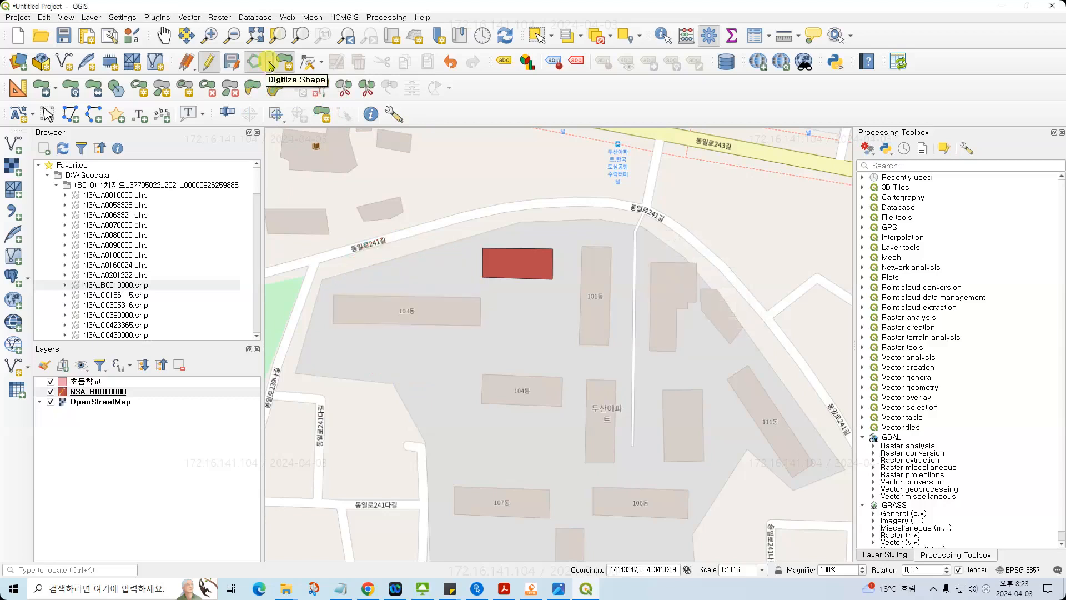
- Show the Shape Digitizing Toolbar
right_click(510, 101)
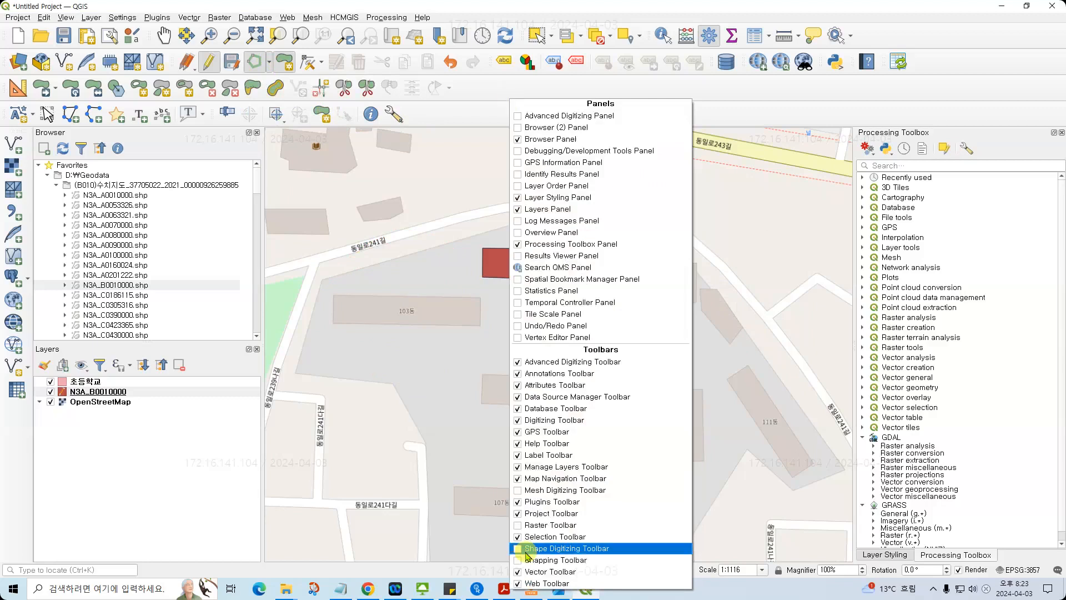
left_click(566, 549)
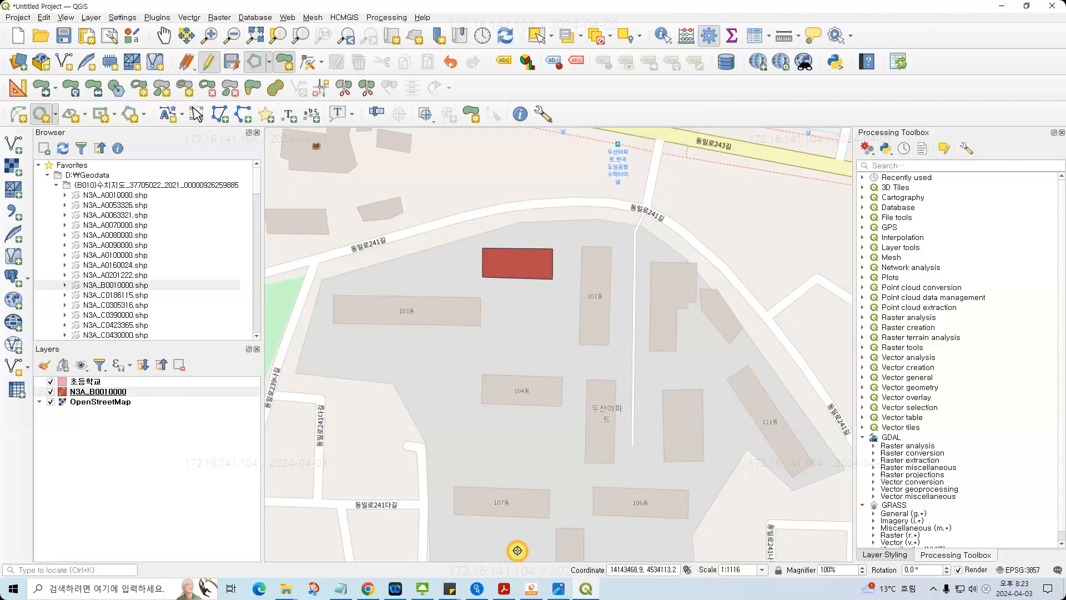
right_click(554, 94)
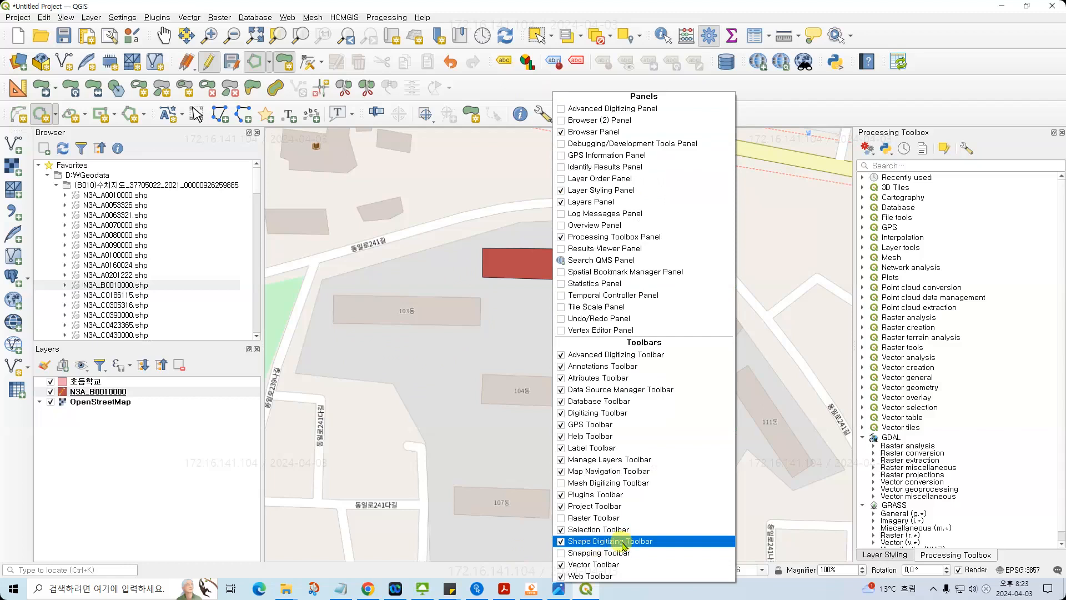
left_click(113, 119)
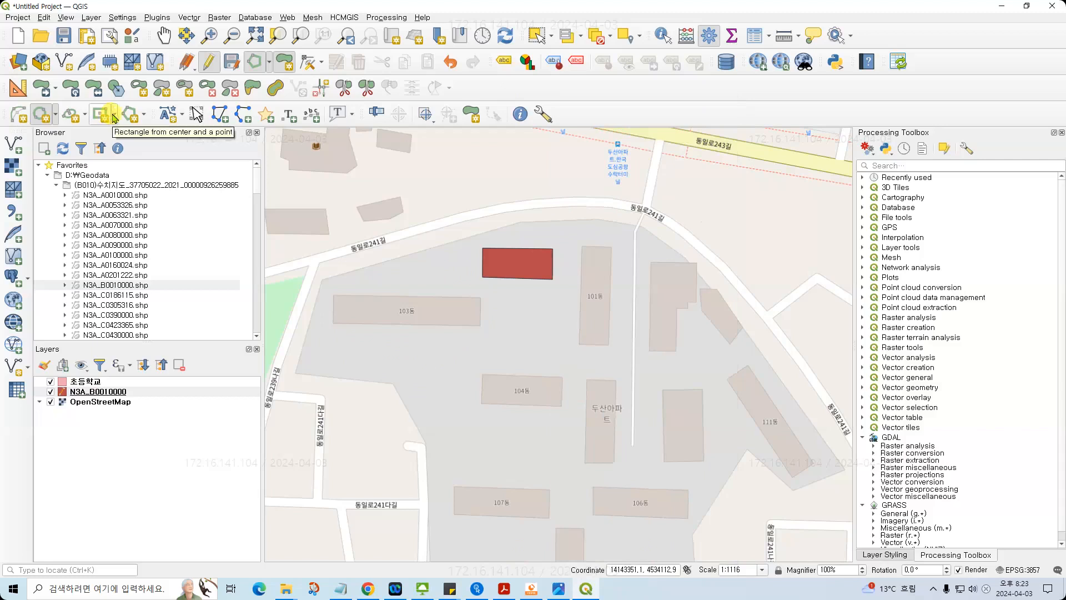
- Choose Rectangle from 3 points (distance) as the rectangle drawing method
left_click(114, 118)
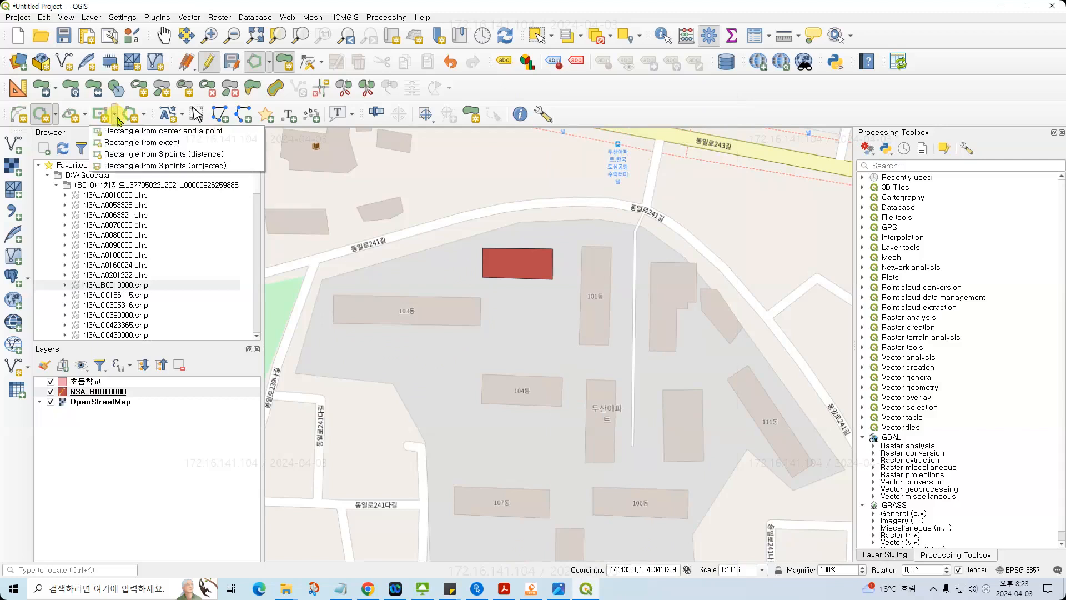
left_click(139, 155)
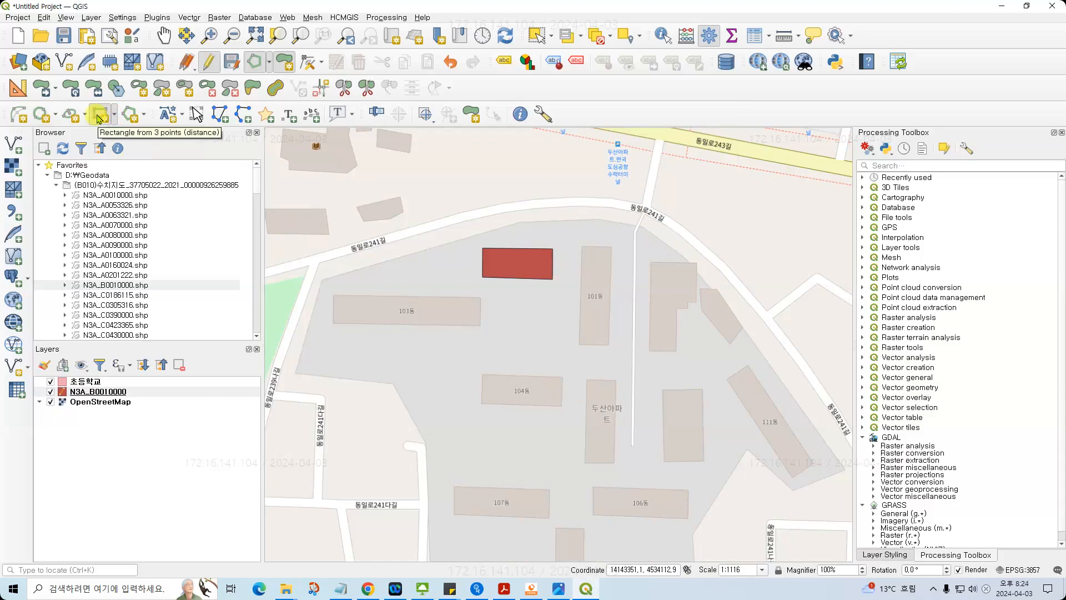
right_click(598, 110)
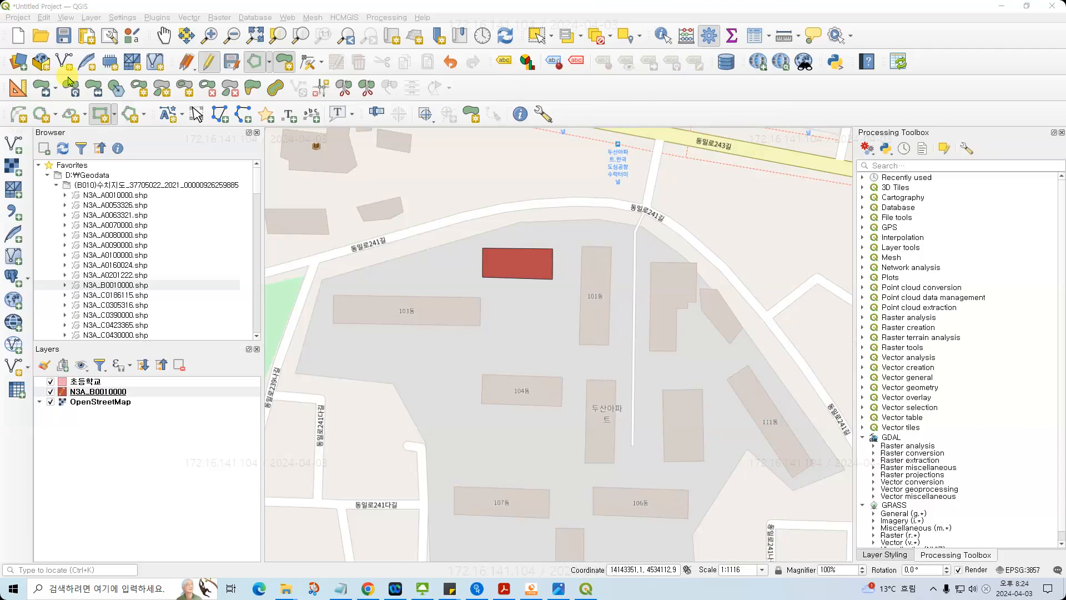
left_click(113, 118)
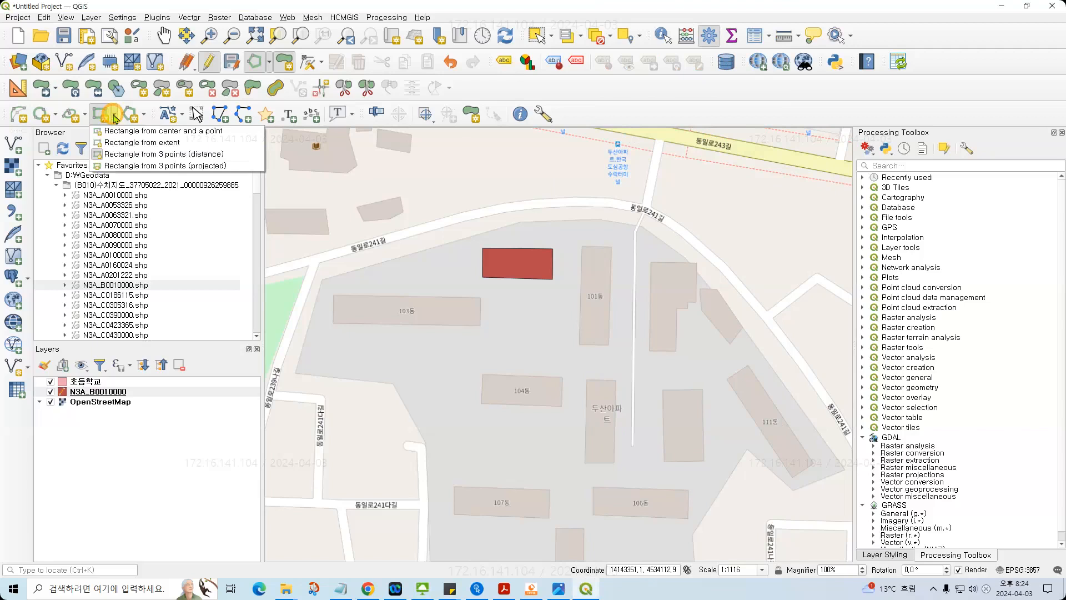
left_click(142, 155)
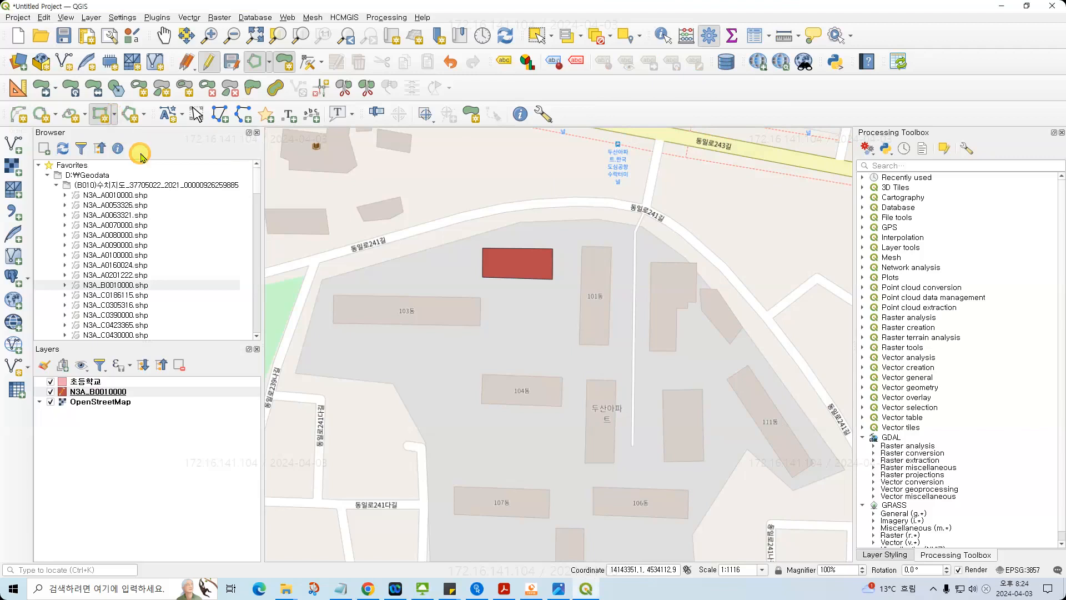
- Try to outline the 103동 building corner by corner with Digitize with Segment
left_click(270, 64)
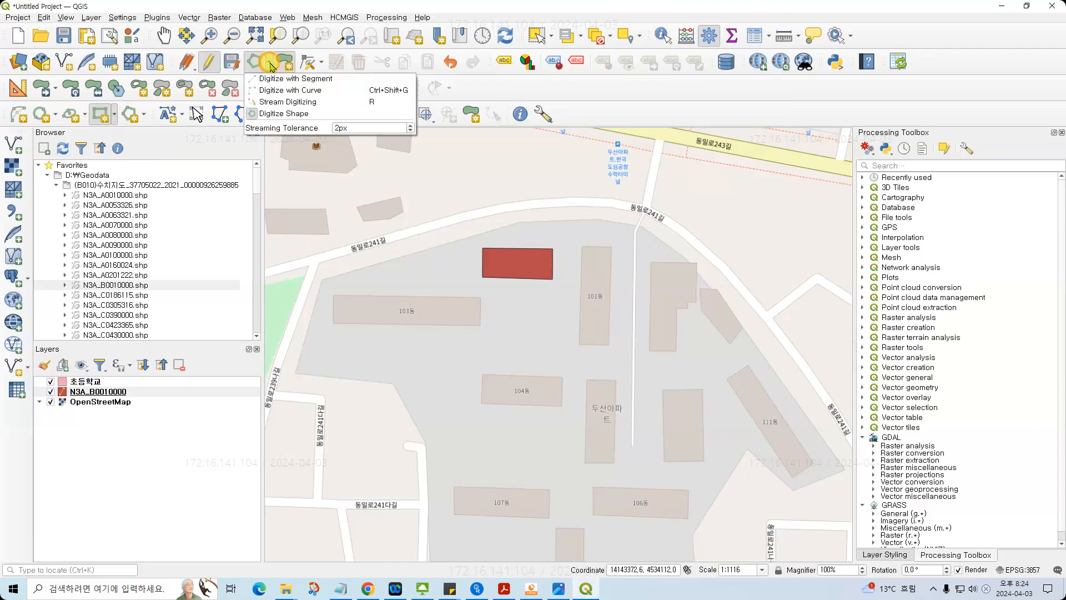
left_click(296, 114)
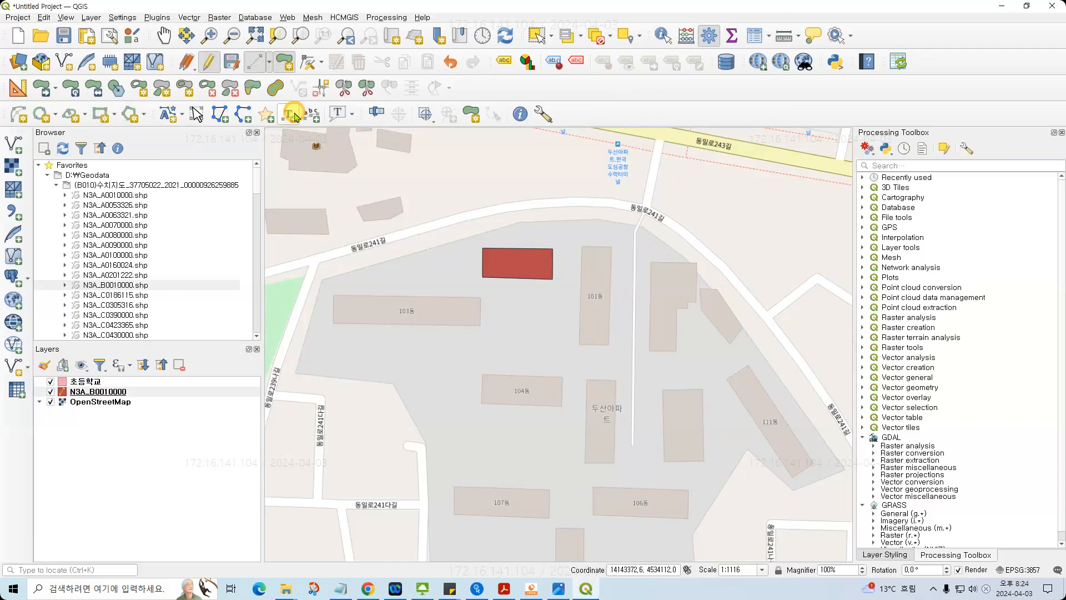
left_click(334, 294)
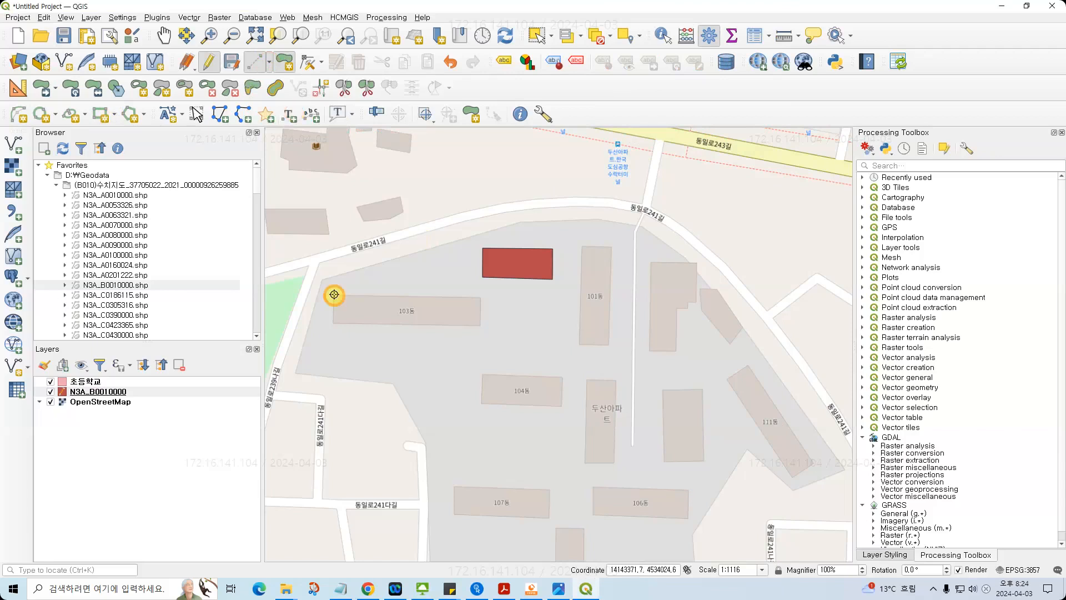
left_click(480, 298)
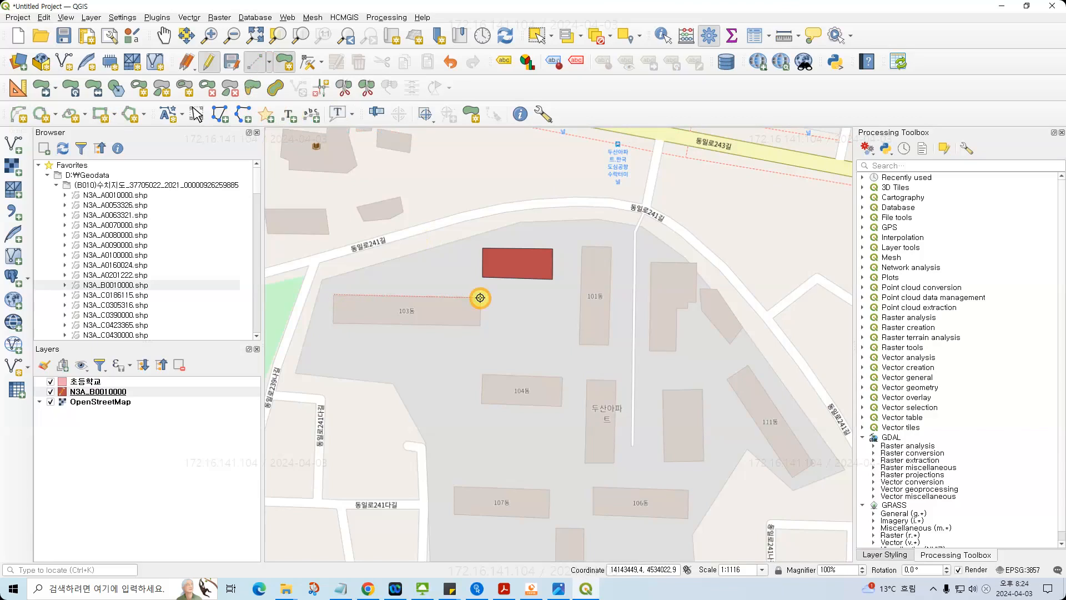
left_click(480, 328)
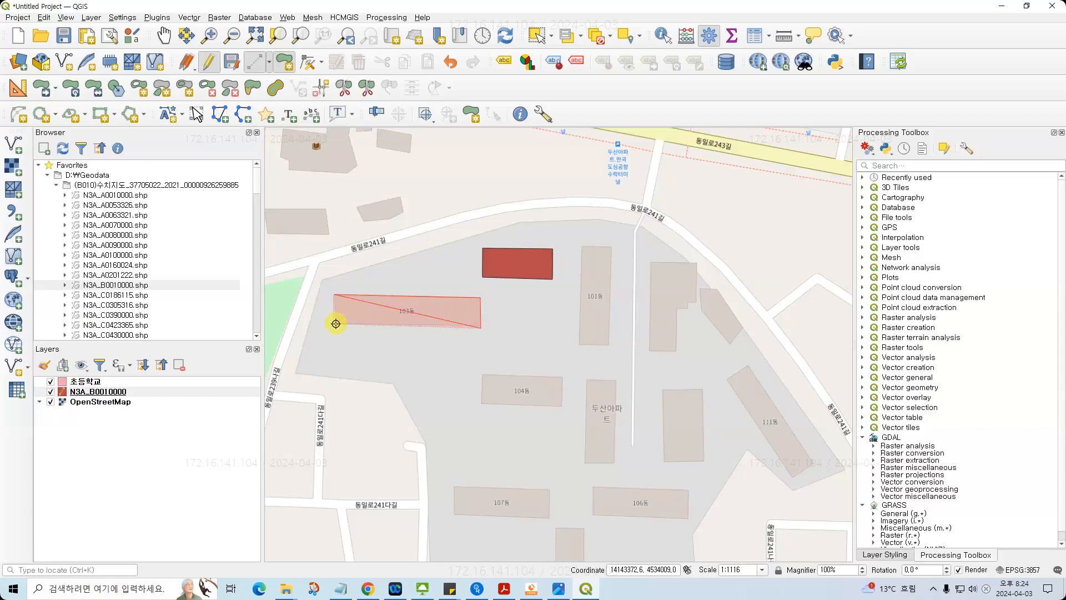
- Draw a three-point rectangle over the 103동 building and save the feature with its attributes left empty
left_click(102, 115)
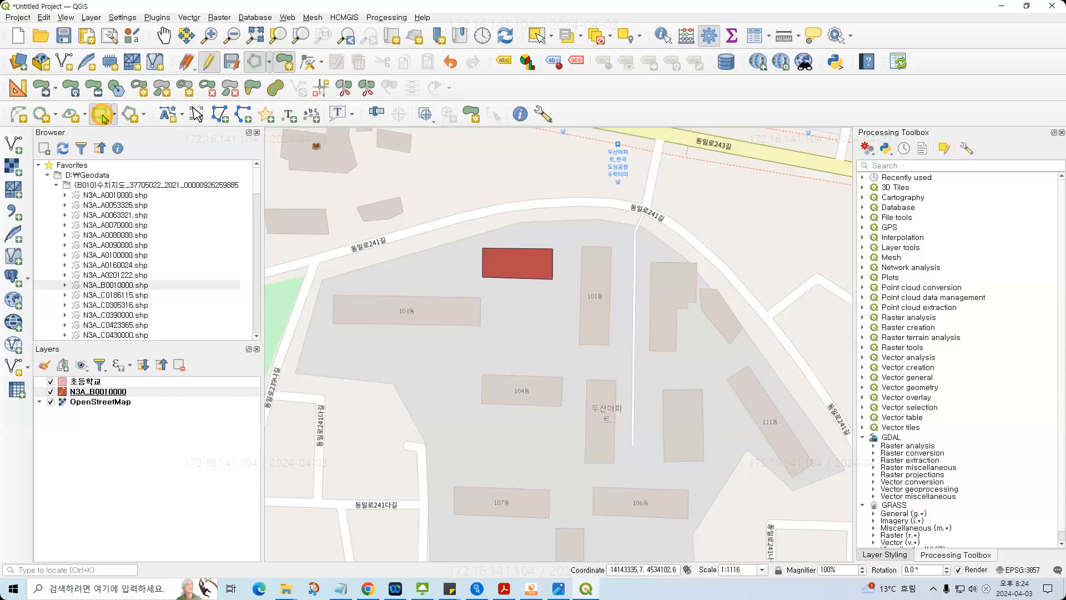
left_click(332, 297)
left_click(480, 297)
left_click(480, 326)
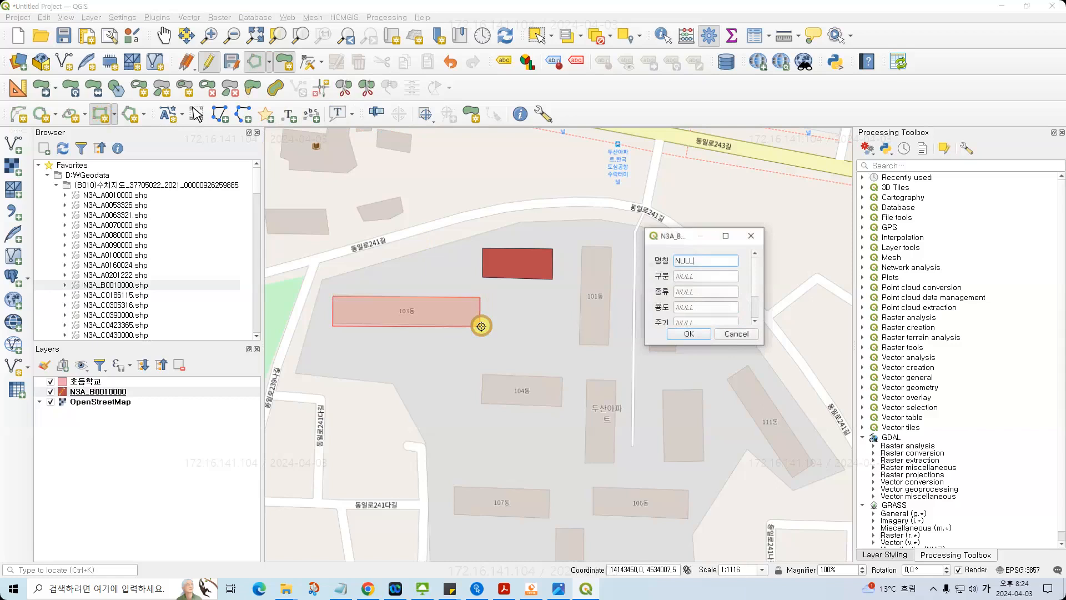
left_click(702, 333)
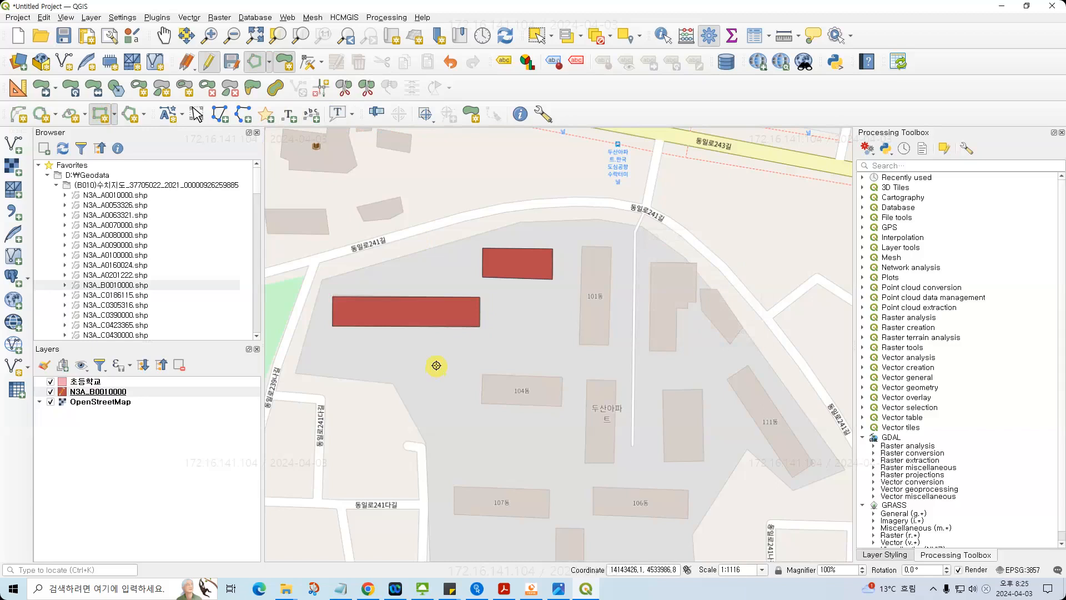
- Draw a three-point rectangle over the 101동 building and save the feature with its attributes left empty
left_click(582, 247)
left_click(613, 249)
left_click(624, 345)
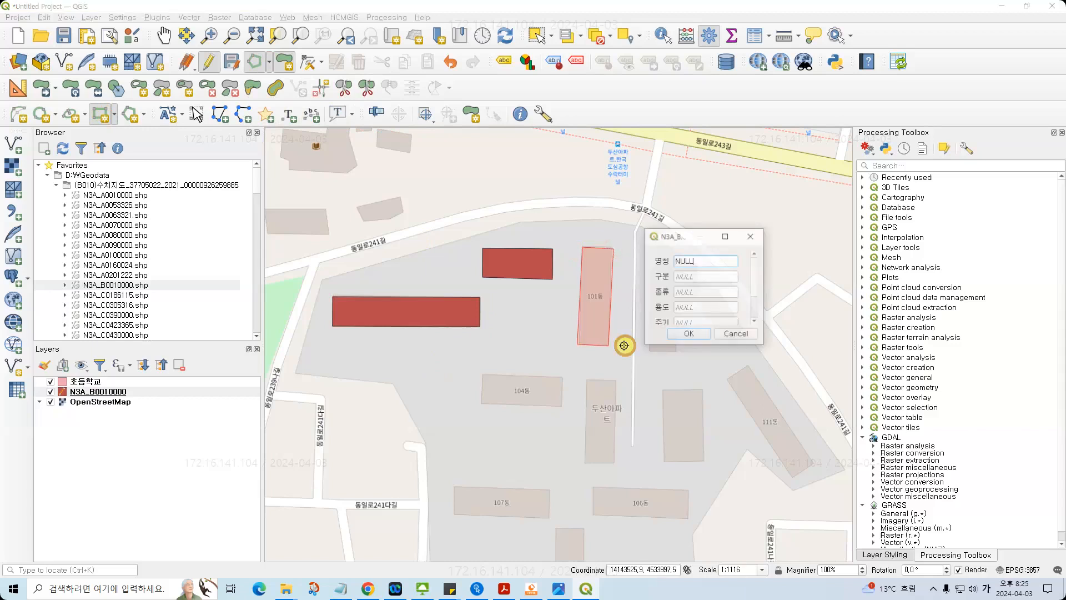
key("Return")
- Draw a three-point rectangle over the 104동 building and save the feature with its attributes left empty
left_click(483, 373)
left_click(565, 371)
left_click(563, 406)
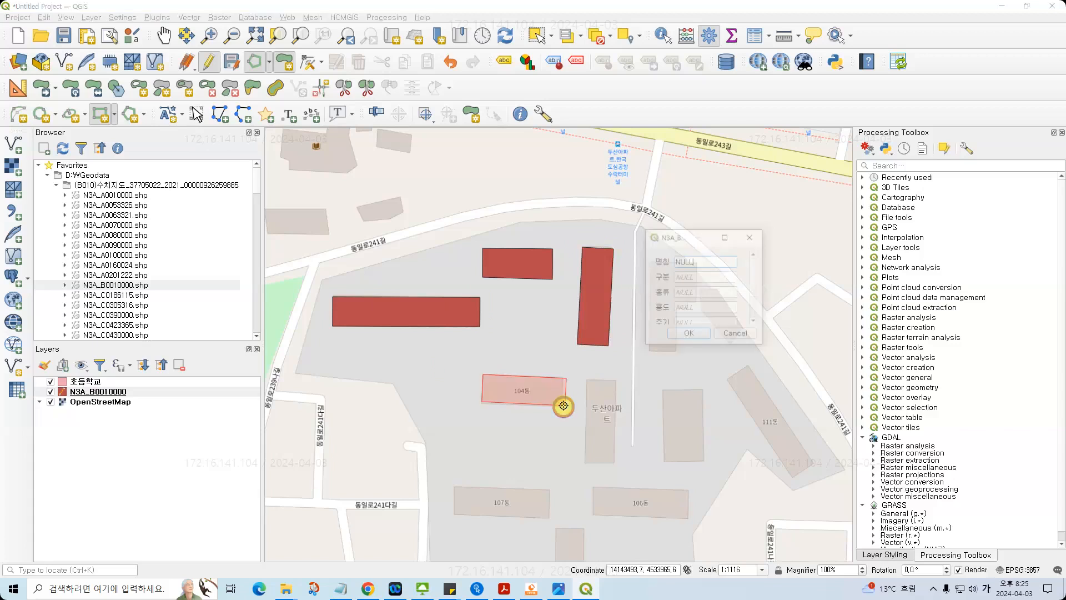
left_click(688, 333)
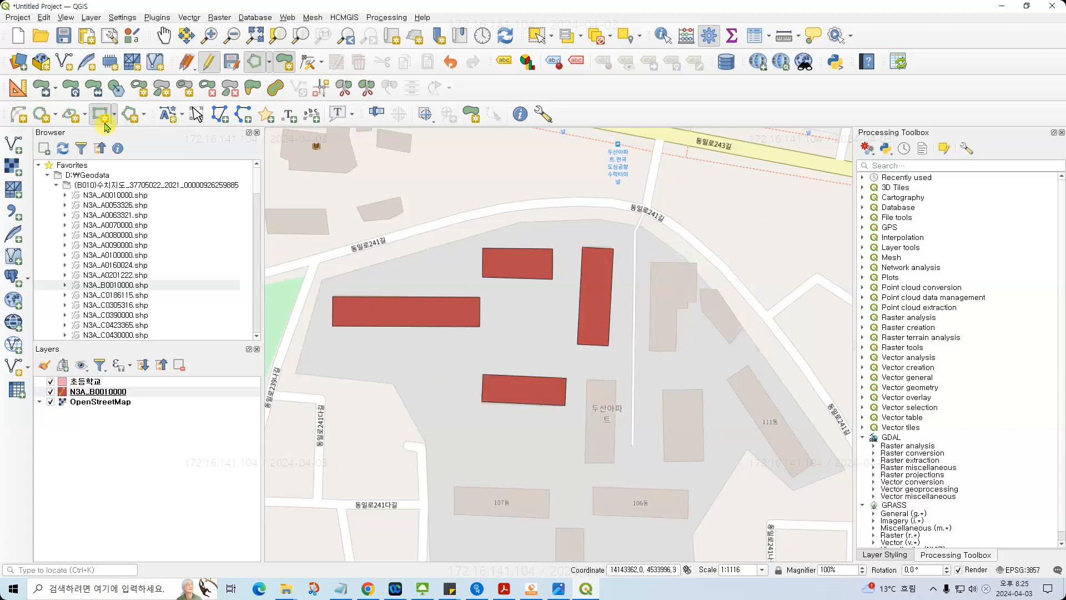
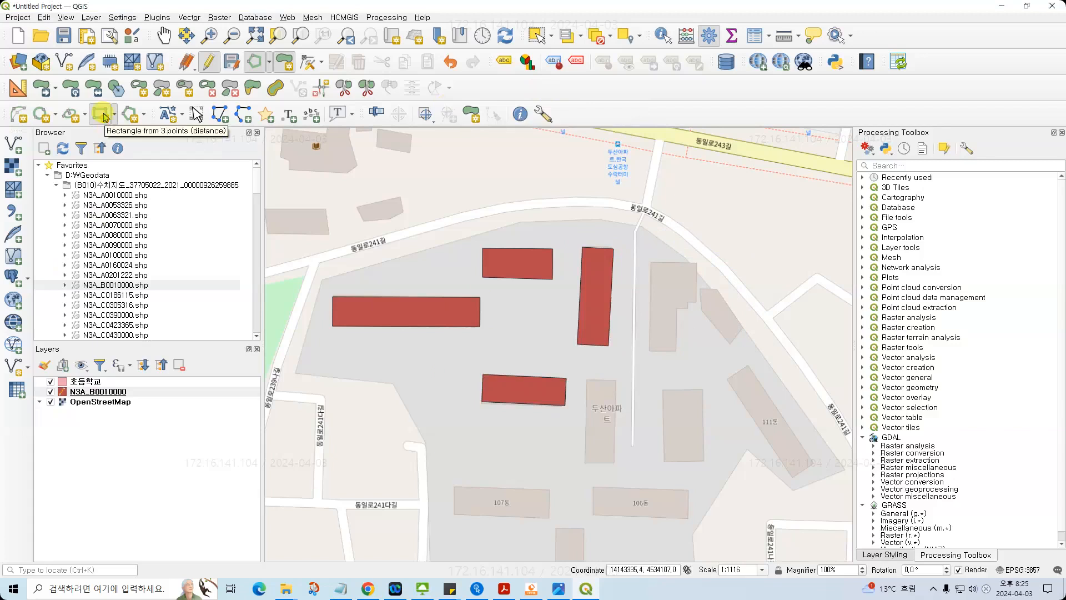
- Switch the digitizing method back to Digitize with Segment
left_click(103, 116)
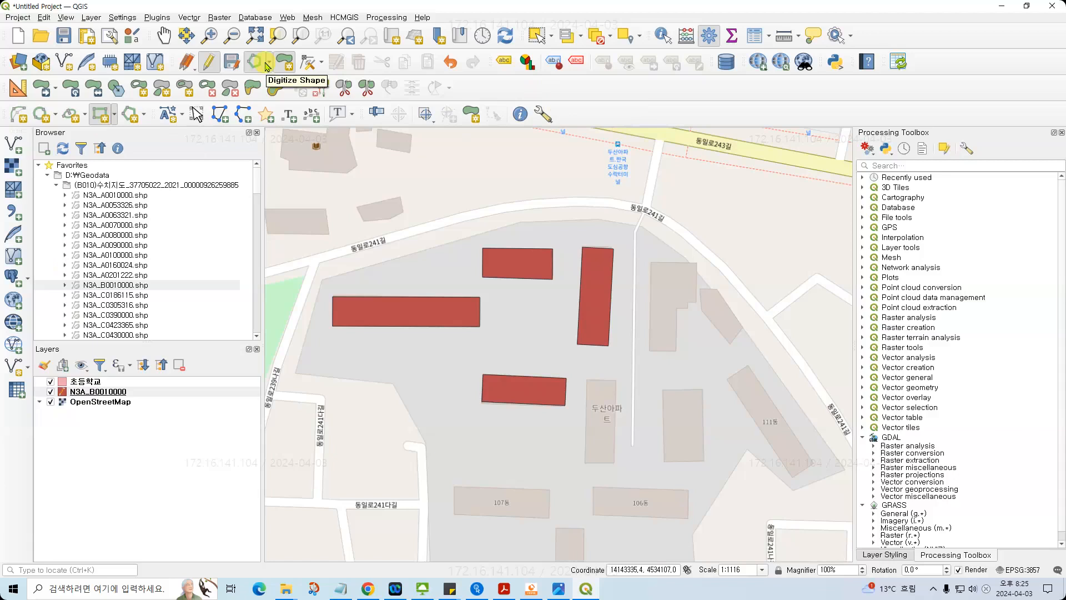
left_click(268, 64)
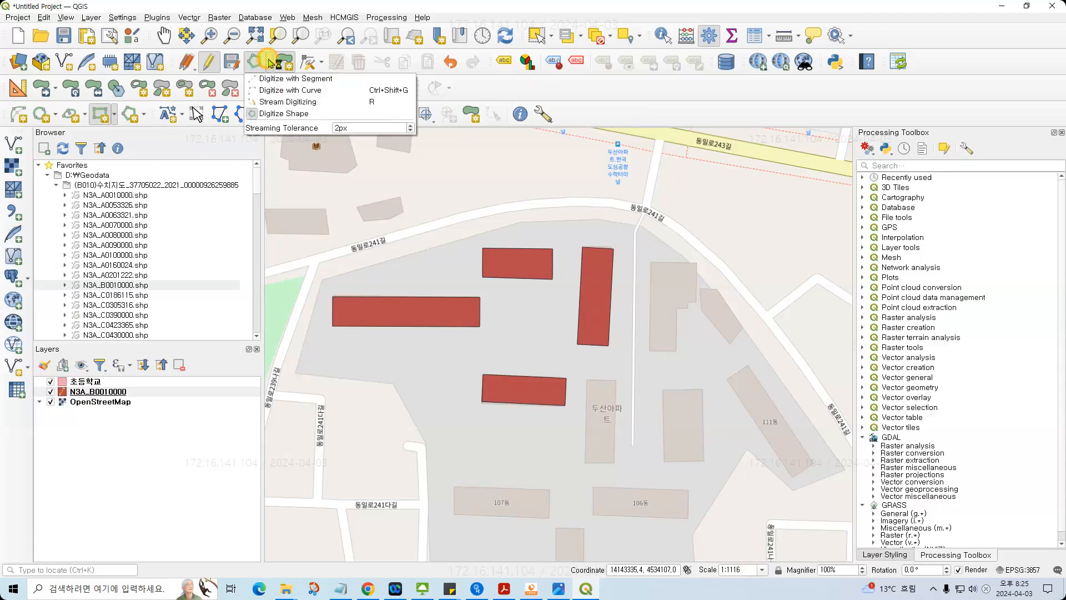
left_click(272, 78)
- Hide the Shape Digitizing Toolbar and show it again
right_click(564, 88)
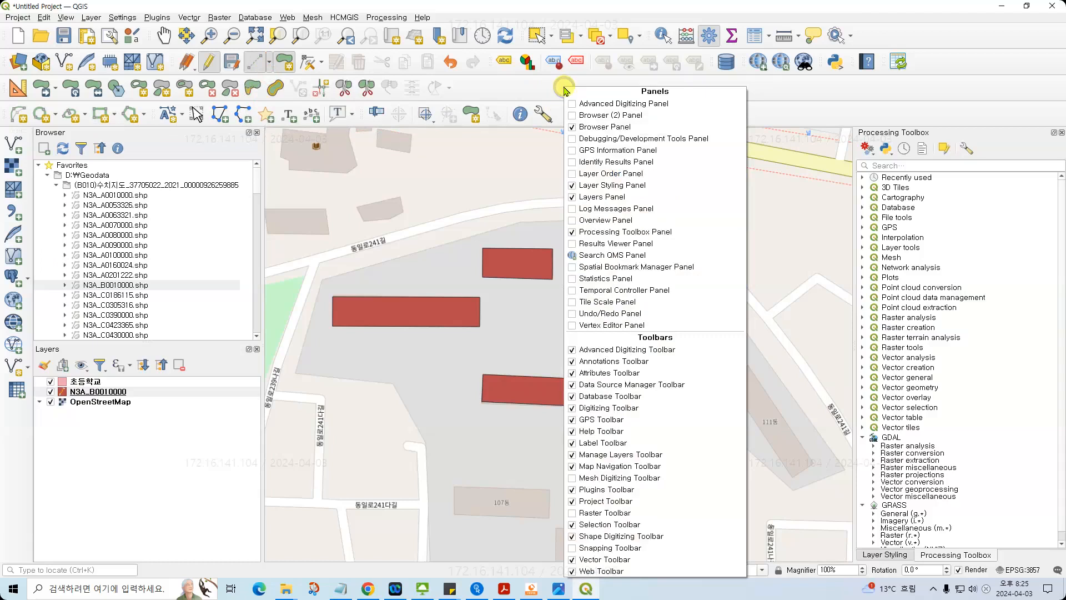
left_click(622, 536)
right_click(529, 102)
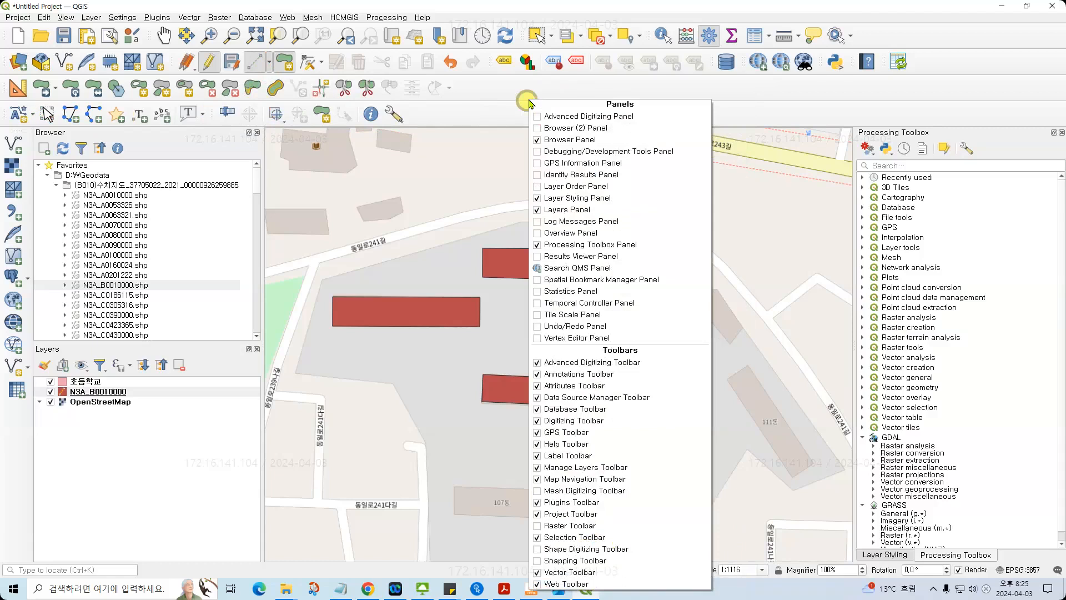
left_click(587, 548)
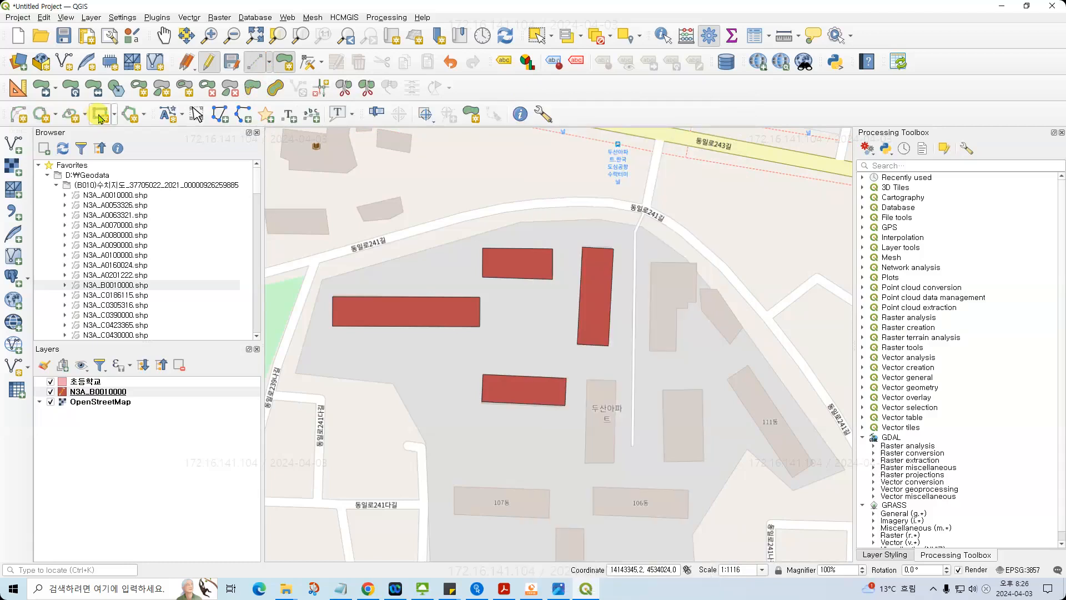
- Reactivate polygon digitizing in N3A_B0010000 with Rectangle from 3 points (distance)
left_click(114, 117)
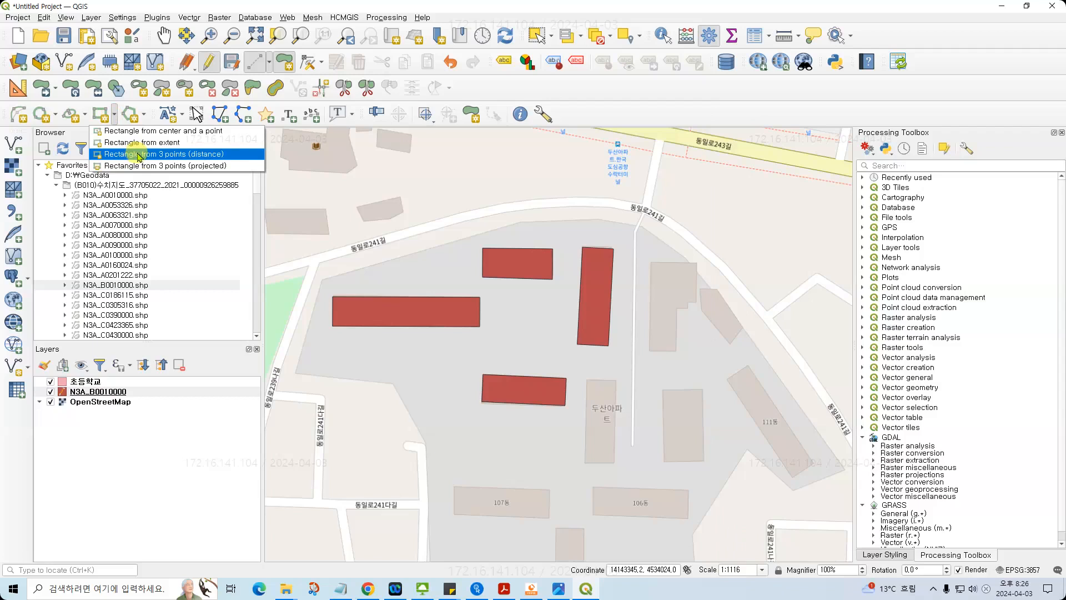
left_click(139, 154)
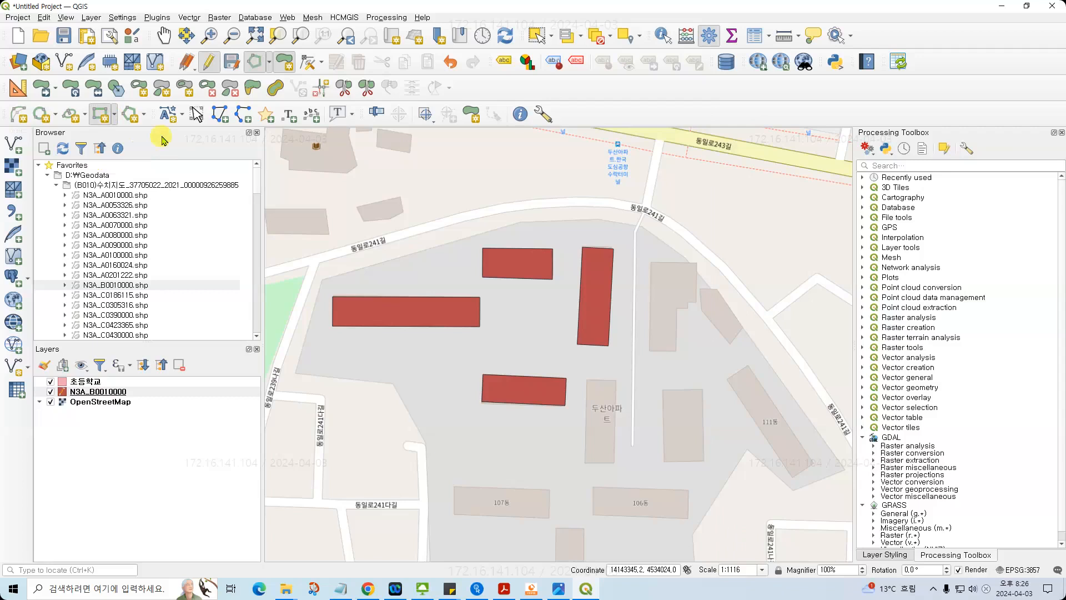
left_click(290, 63)
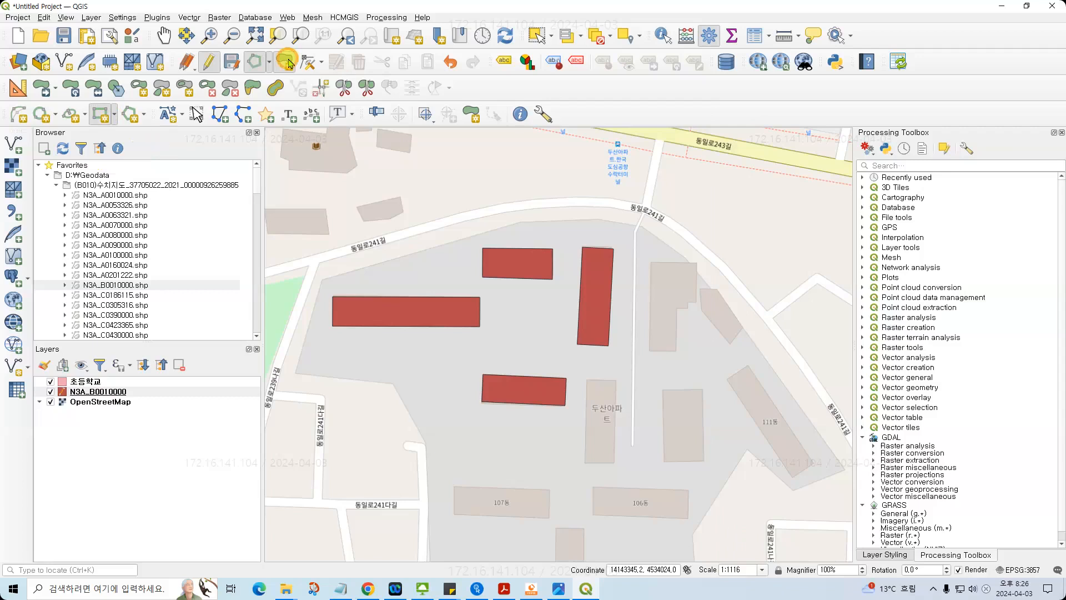
- Switch the digitizing method to Digitize with Segment and back to Digitize Shape
left_click(269, 62)
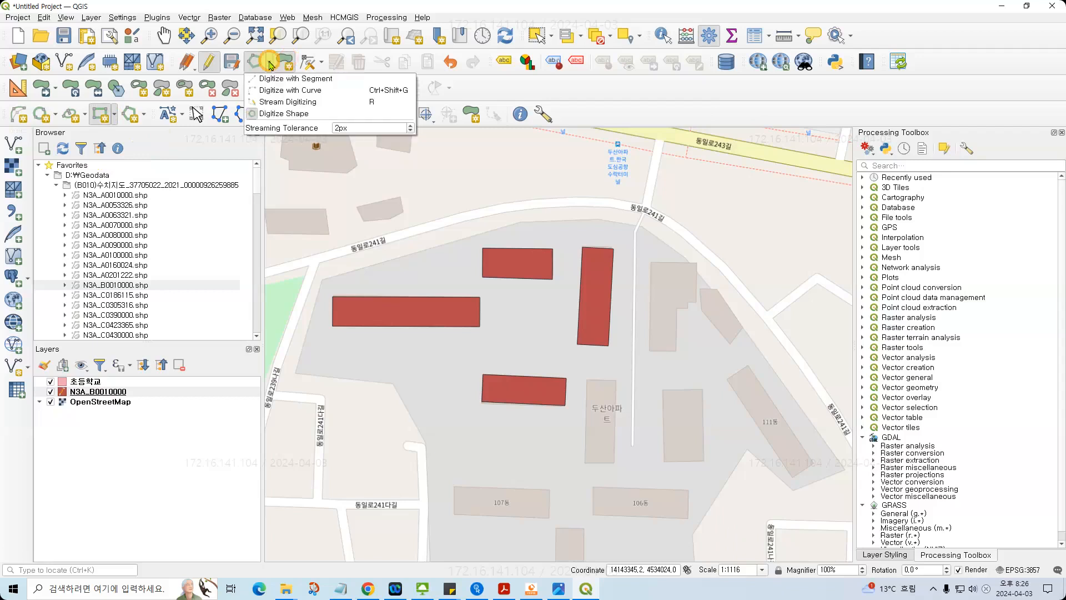
left_click(268, 74)
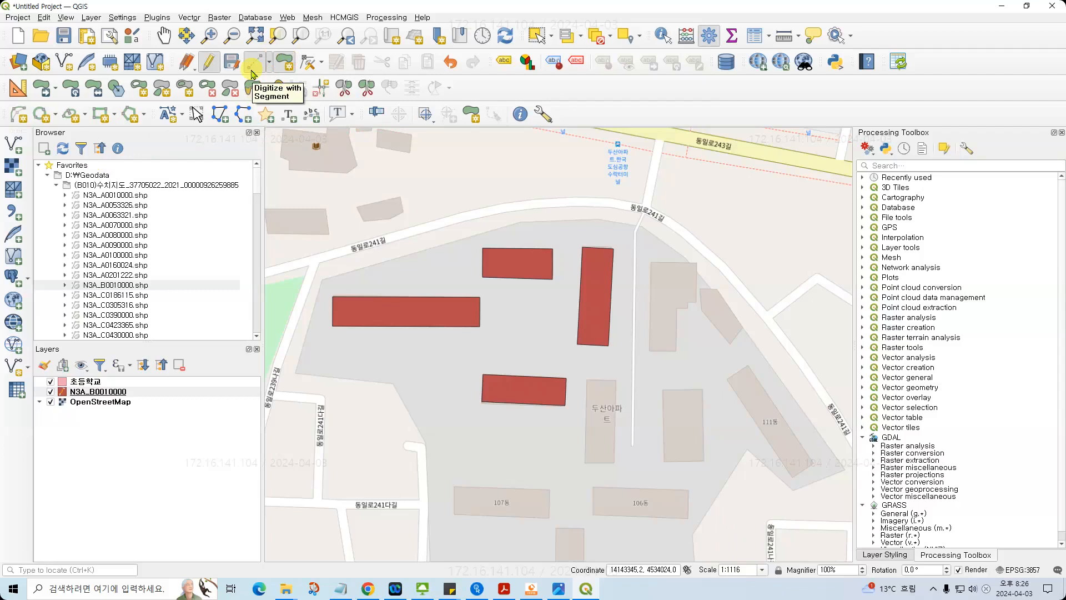
left_click(269, 62)
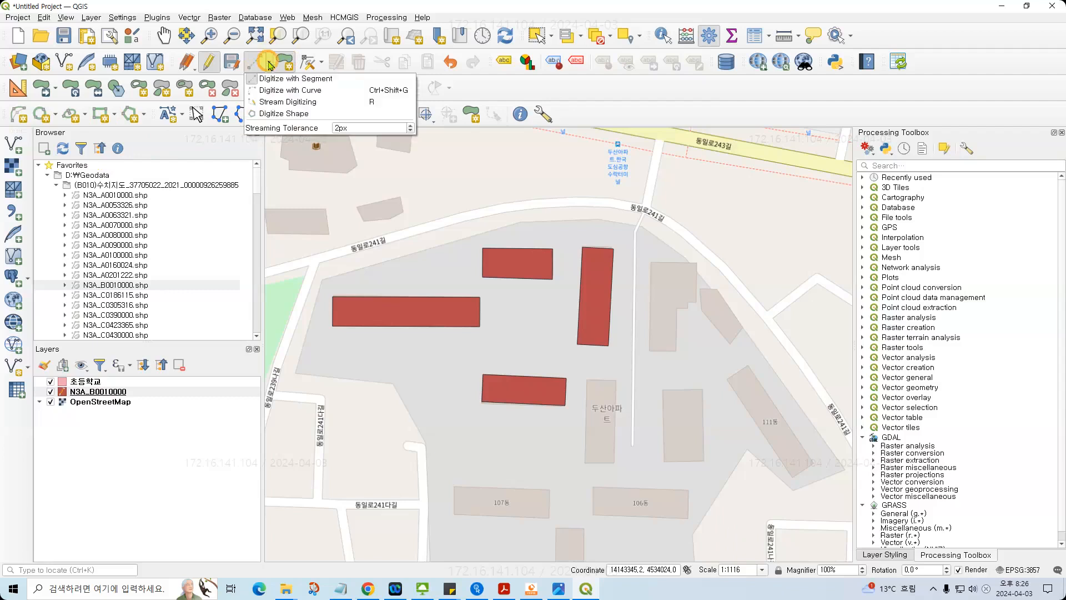
left_click(274, 114)
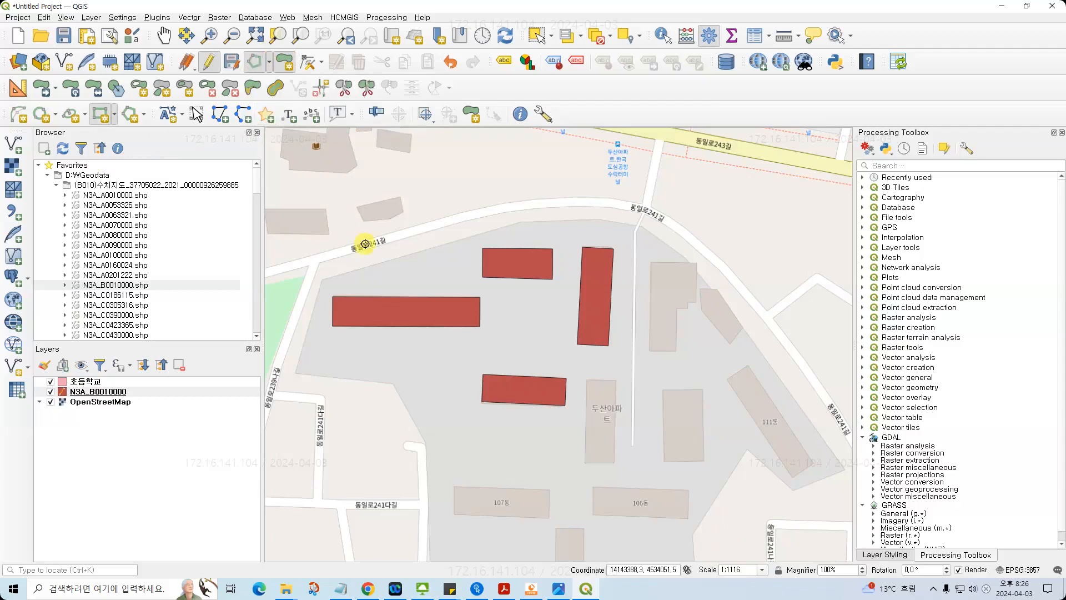
- Draw a three-point rectangle over the upright building at the 두산아파트 label and save the feature with empty attributes
left_click(587, 378)
left_click(615, 380)
left_click(620, 463)
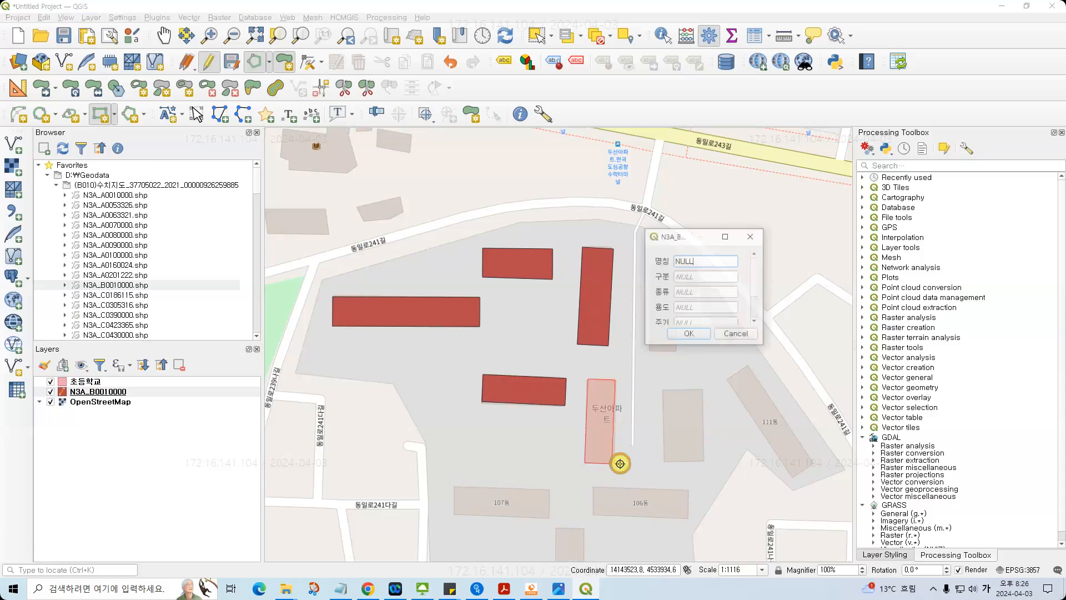
left_click(689, 333)
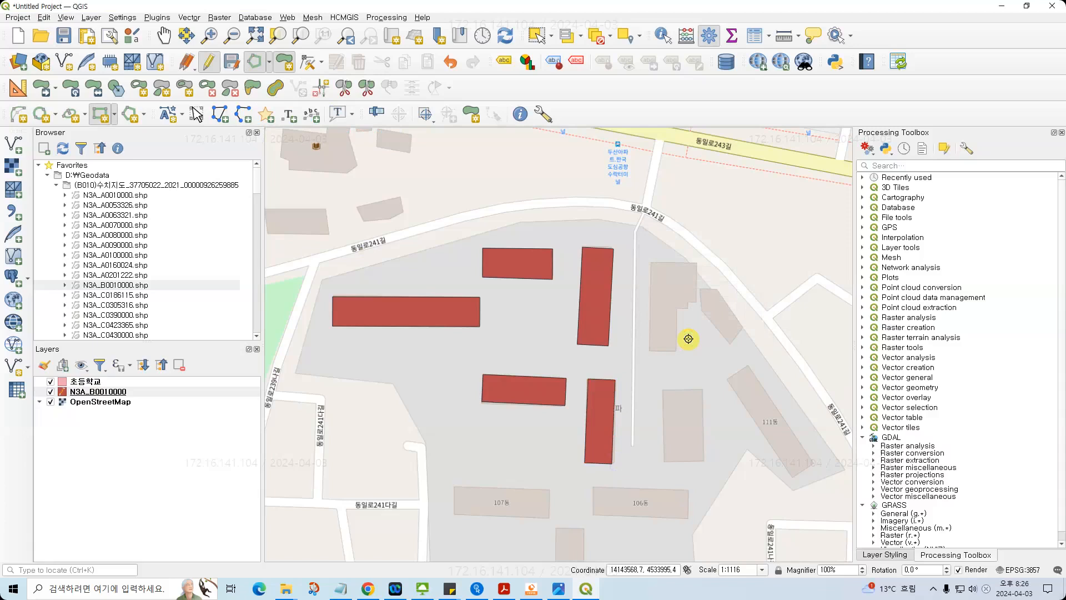
- Draw a three-point rectangle over the 107동 building and save the feature with its attributes left empty
left_click(454, 486)
left_click(552, 489)
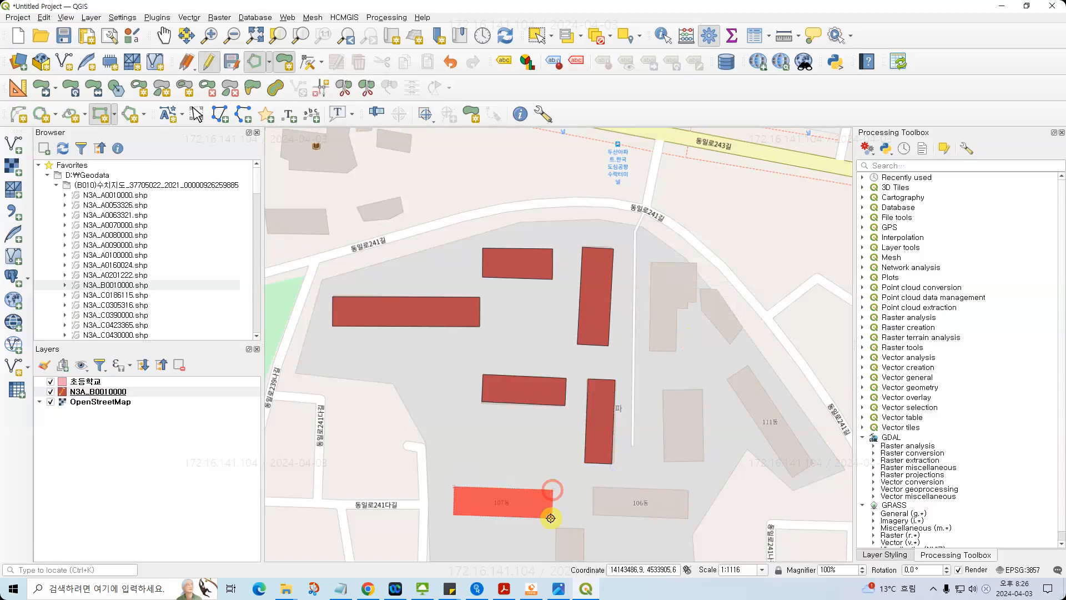
left_click(550, 518)
left_click(683, 332)
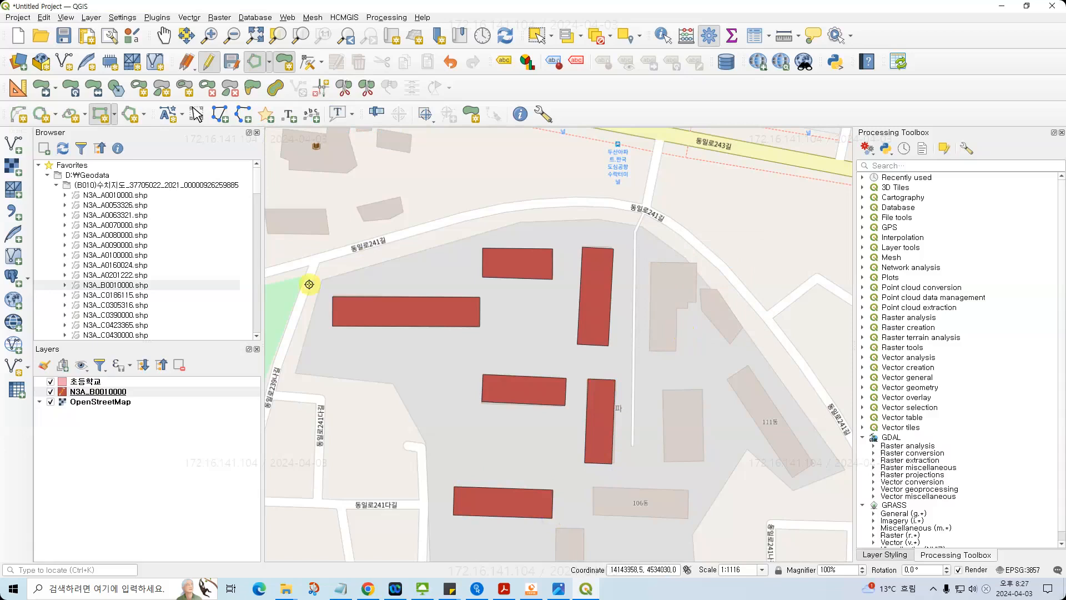
- Select the polygon covering the 103동 building and delete it from N3A_B0010000
left_click(536, 36)
left_click(448, 310)
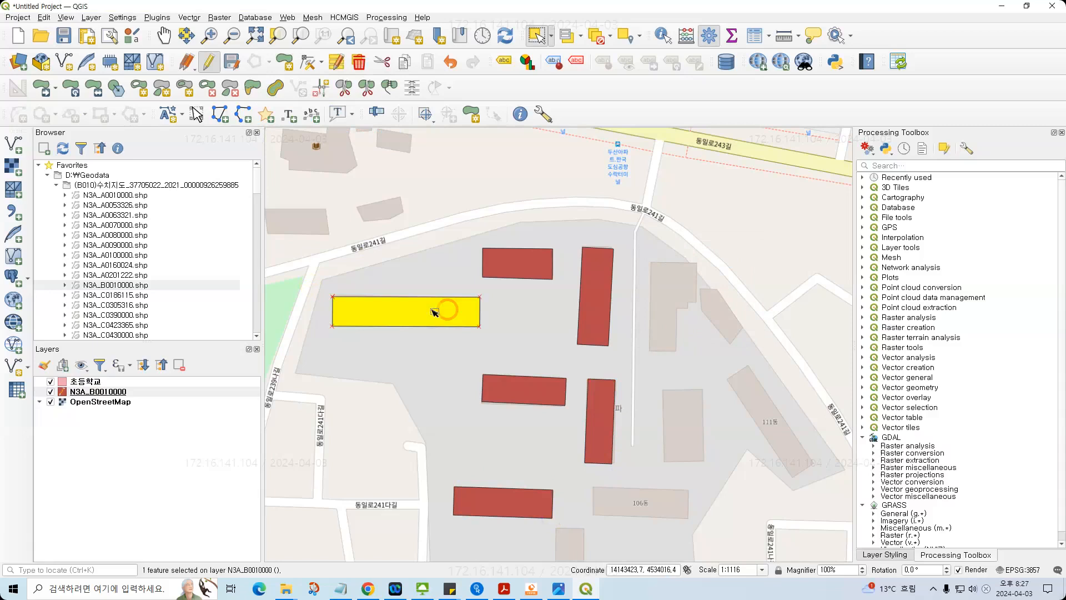
key("Delete")
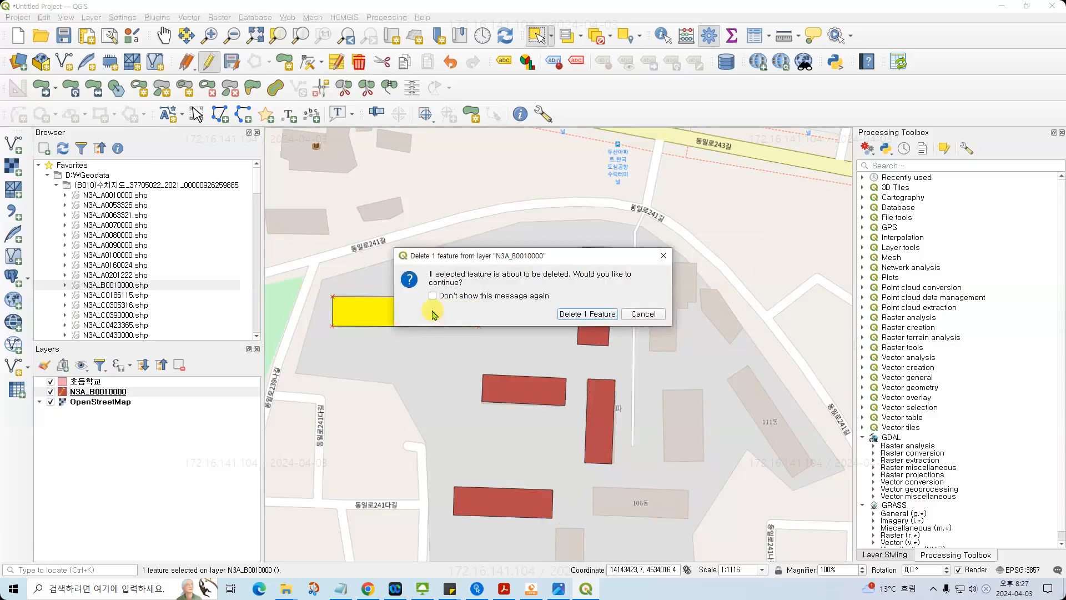
key("Return")
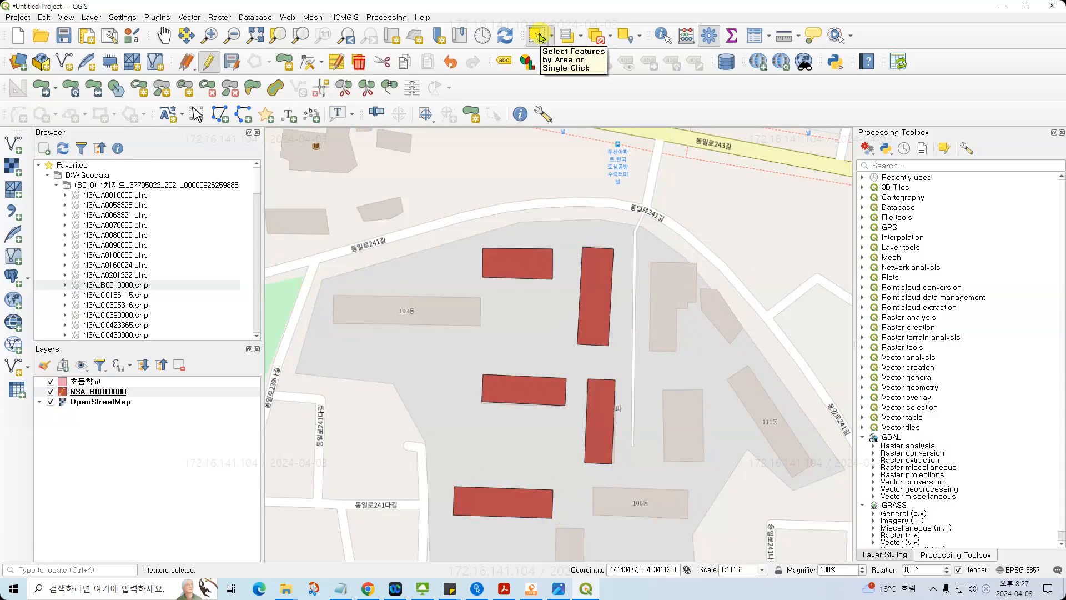
- Select the polygon covering the 102동 building and delete it from N3A_B0010000
left_click(530, 259)
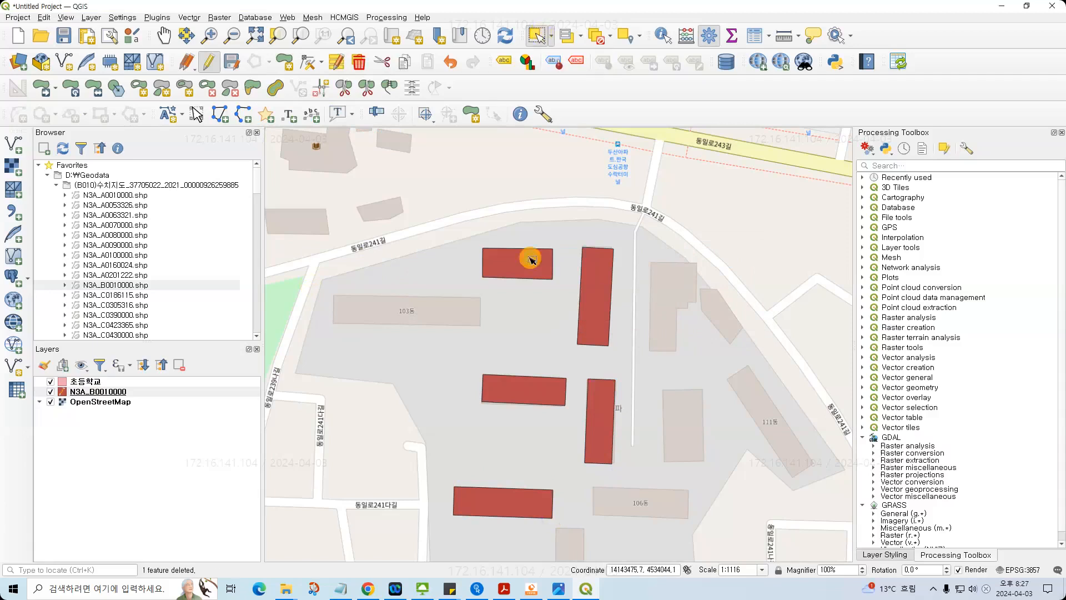
key("Delete")
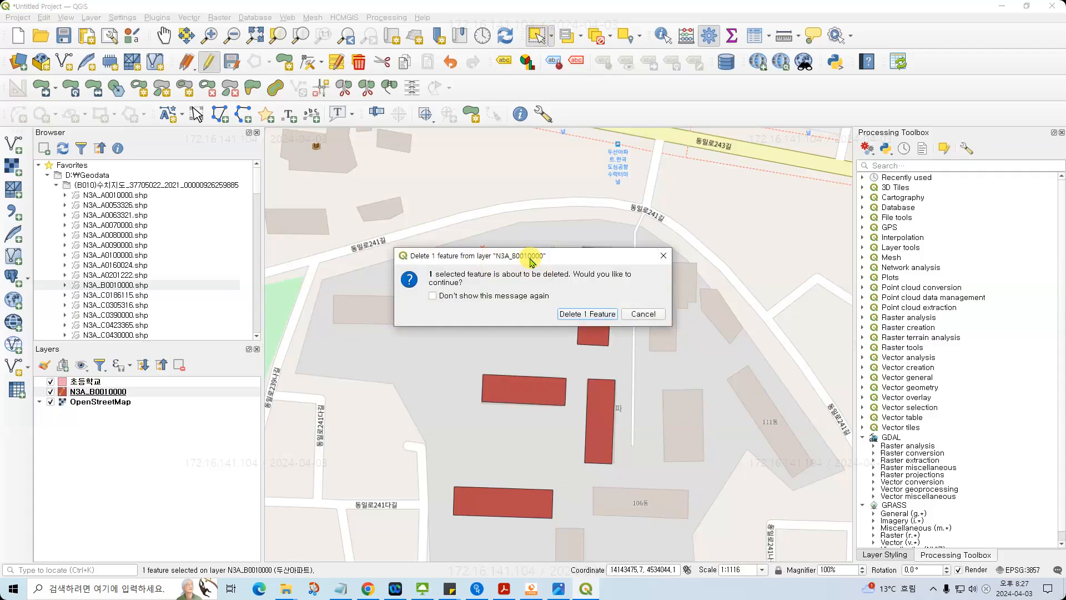
left_click(590, 314)
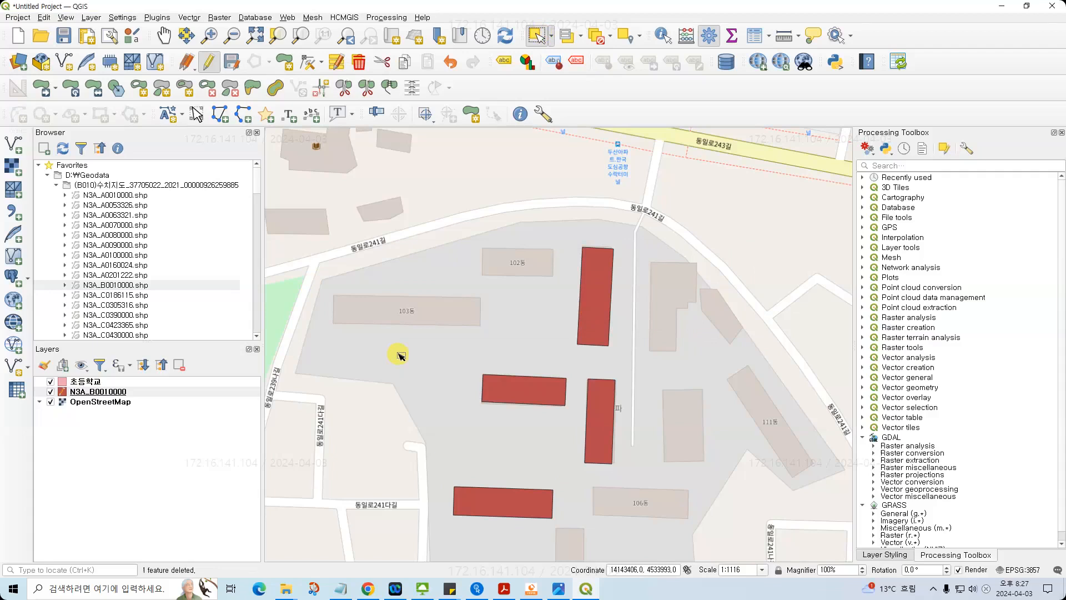
- Read the vertex editing slide in the PDF presentation and return to QGIS
key("alt+Tab")
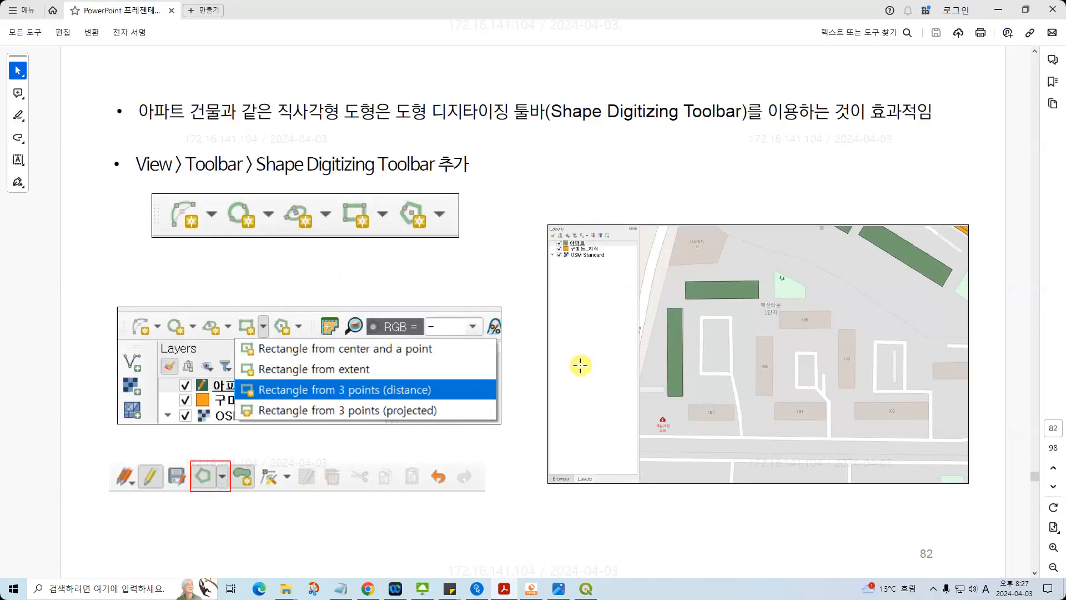
scroll(519, 359, "down", 1)
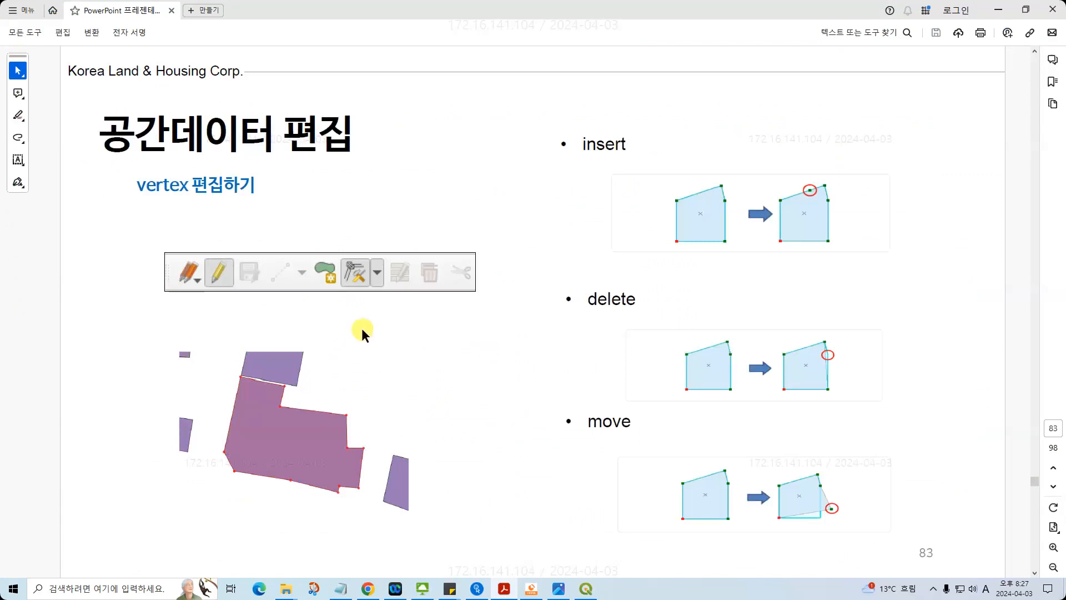
left_click(998, 12)
- Use Digitize with Segment to draw an irregular seven-sided polygon around the 103동 building and save it with empty attributes
left_click(287, 63)
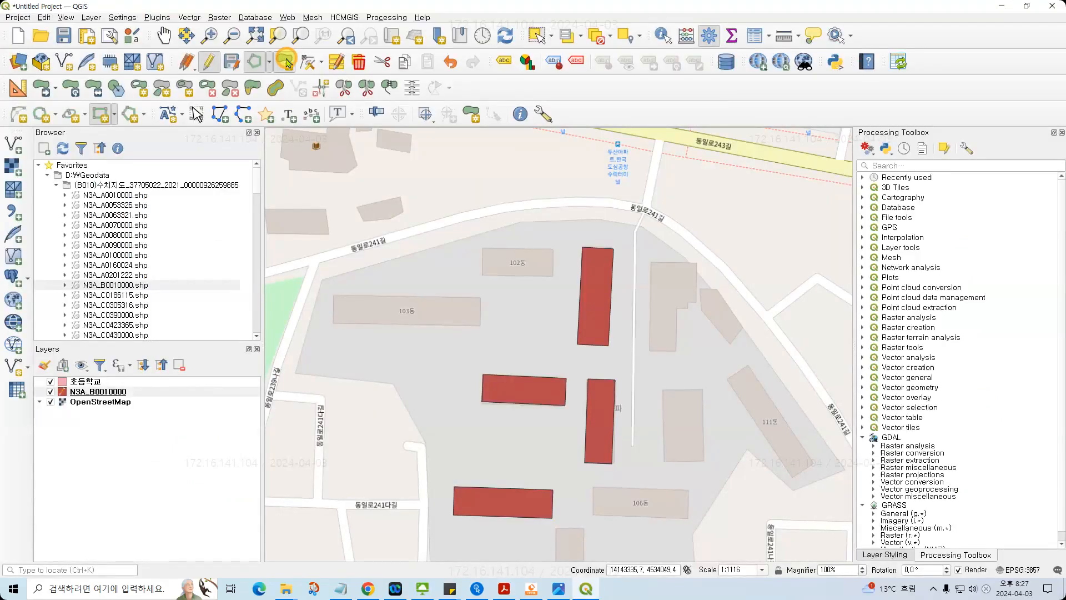
left_click(270, 65)
left_click(274, 78)
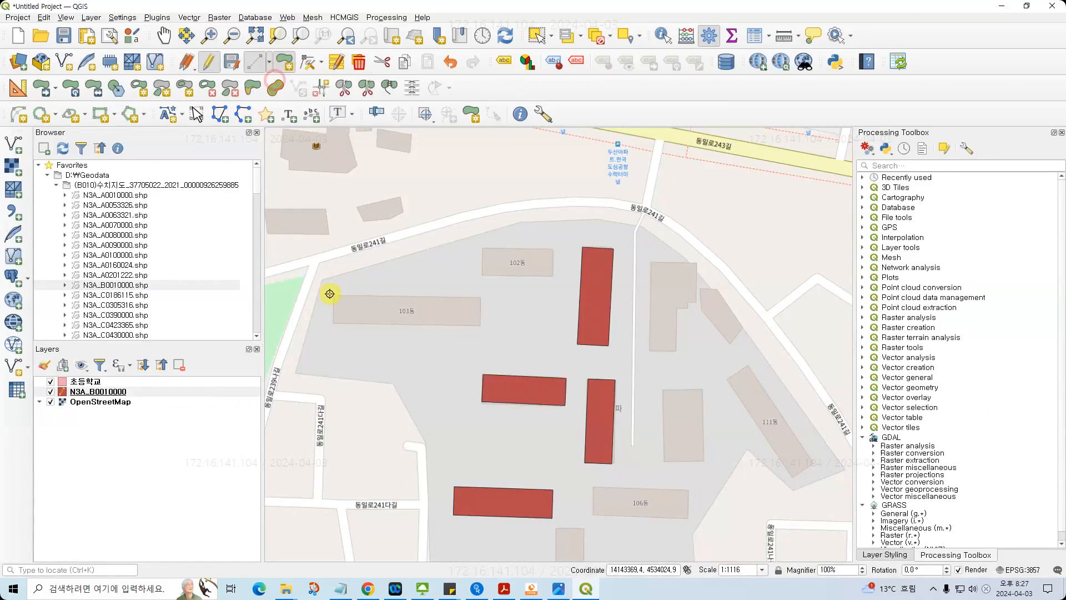
left_click(330, 293)
left_click(369, 260)
left_click(462, 260)
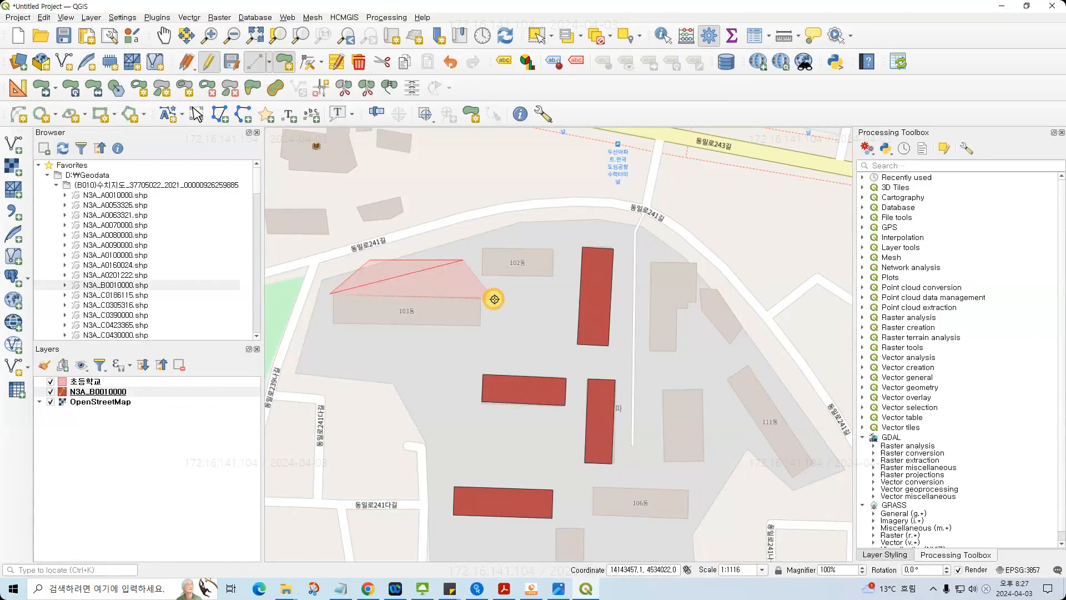
left_click(494, 299)
left_click(481, 339)
left_click(419, 359)
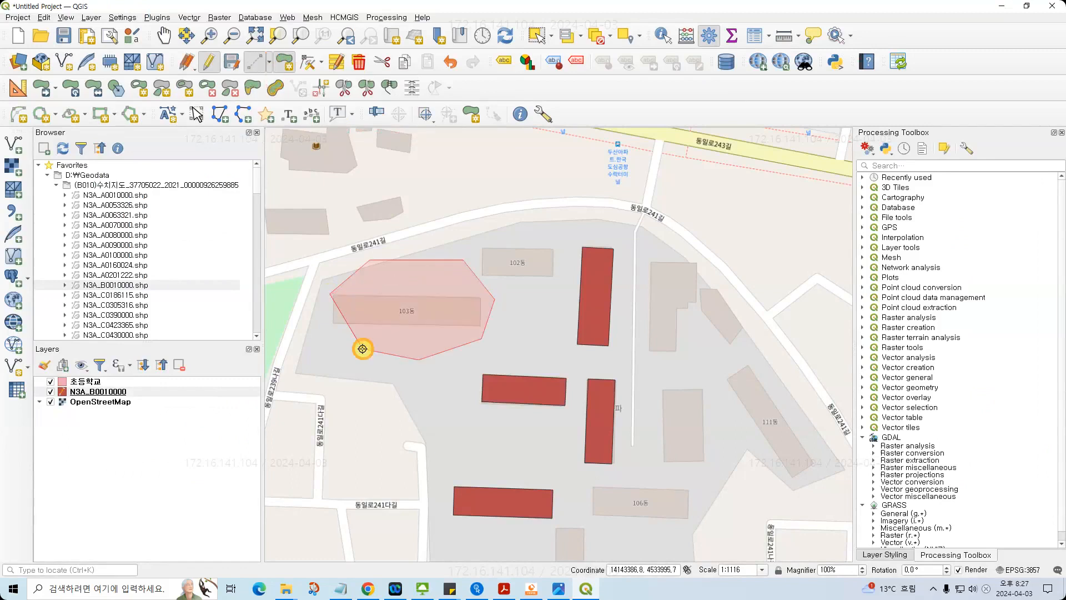
right_click(699, 335)
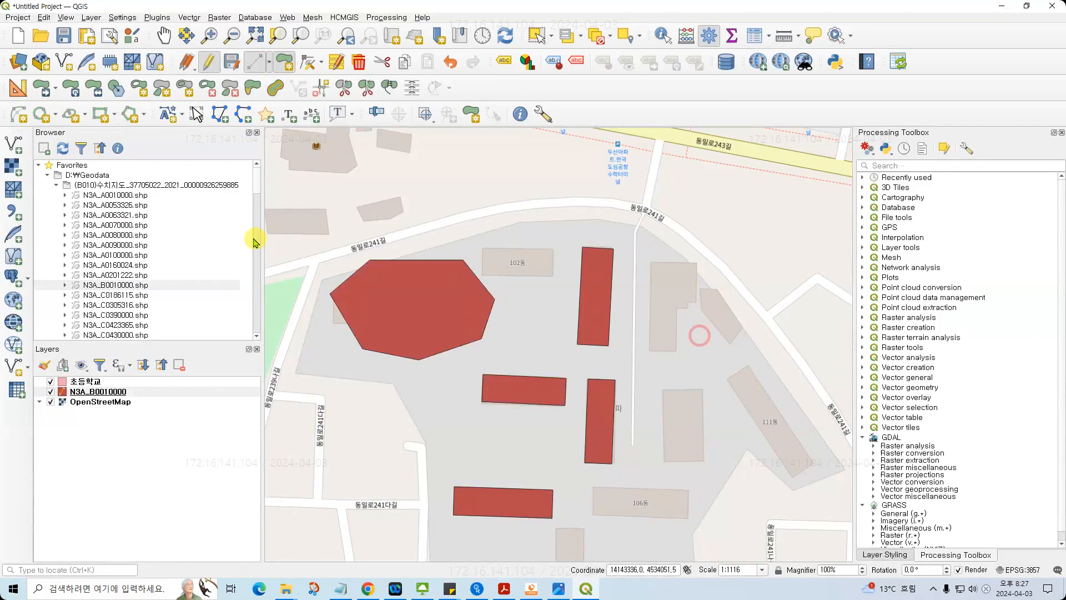
- With the Vertex Tool, insert four vertices on the large polygon's edges, pulling each outward, and move its bottom vertex further down
left_click(306, 61)
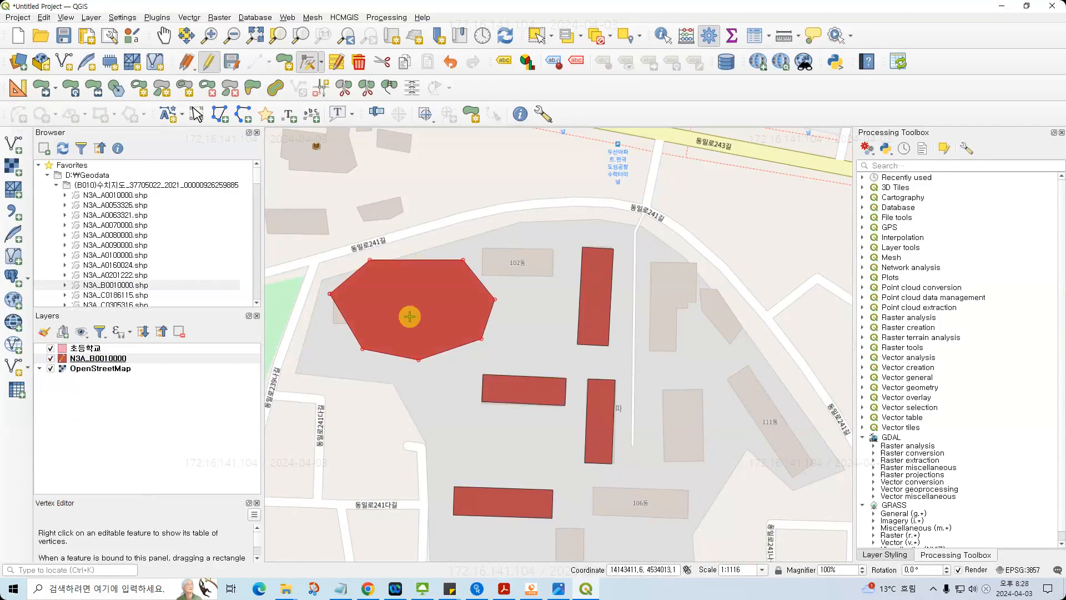
left_click(415, 262)
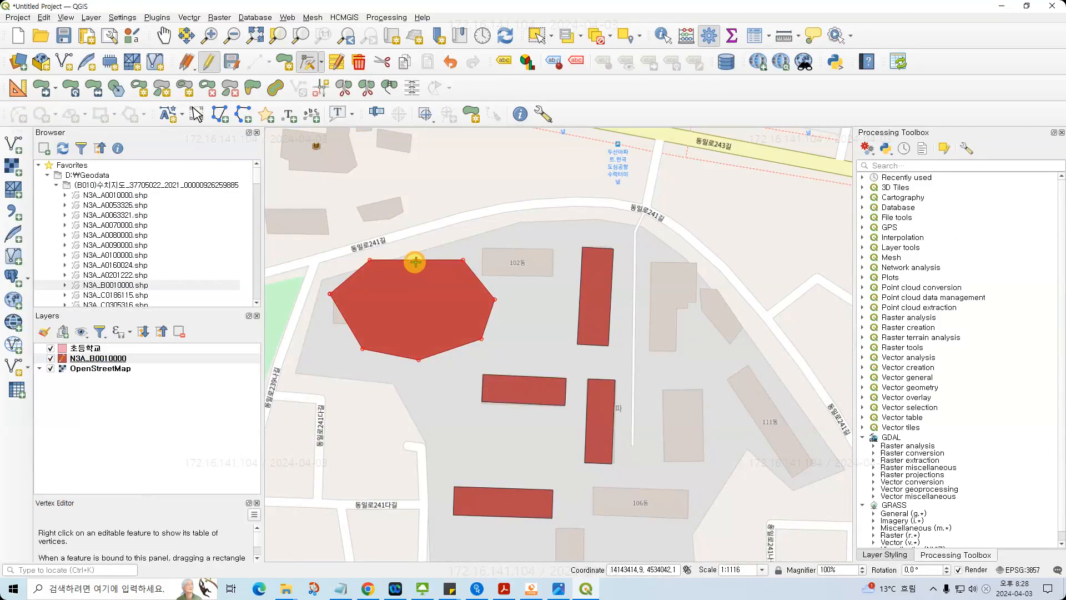
right_click(415, 262)
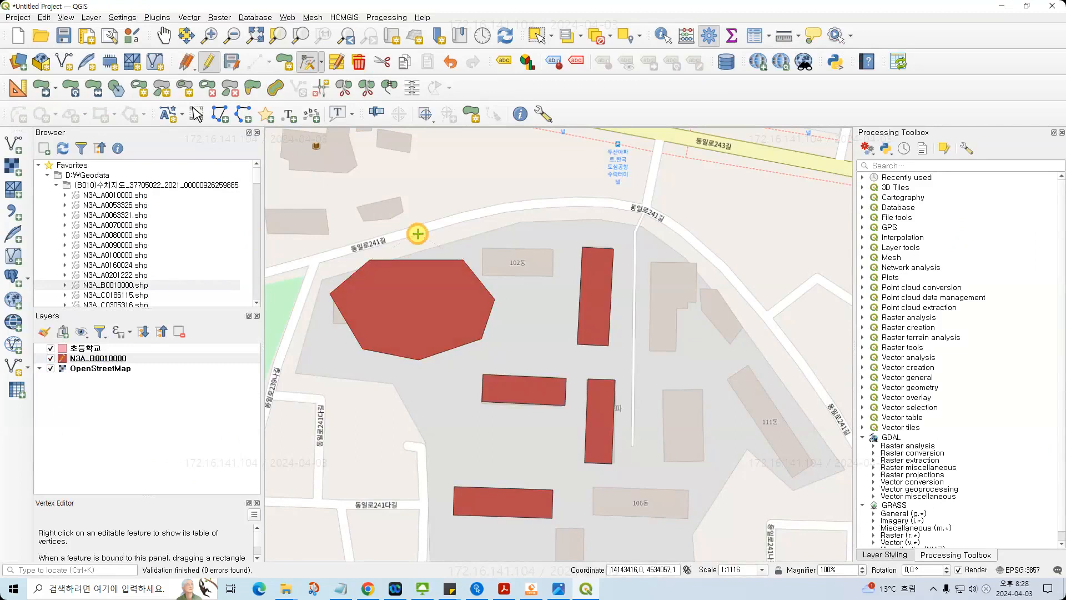
left_click(418, 233)
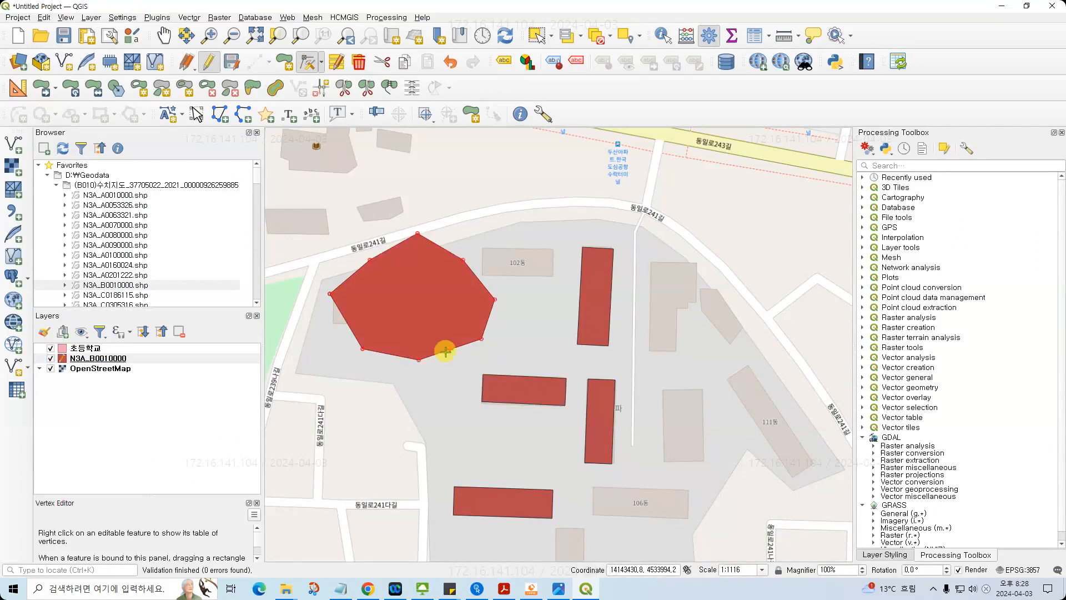
left_click_drag(446, 351, 465, 370)
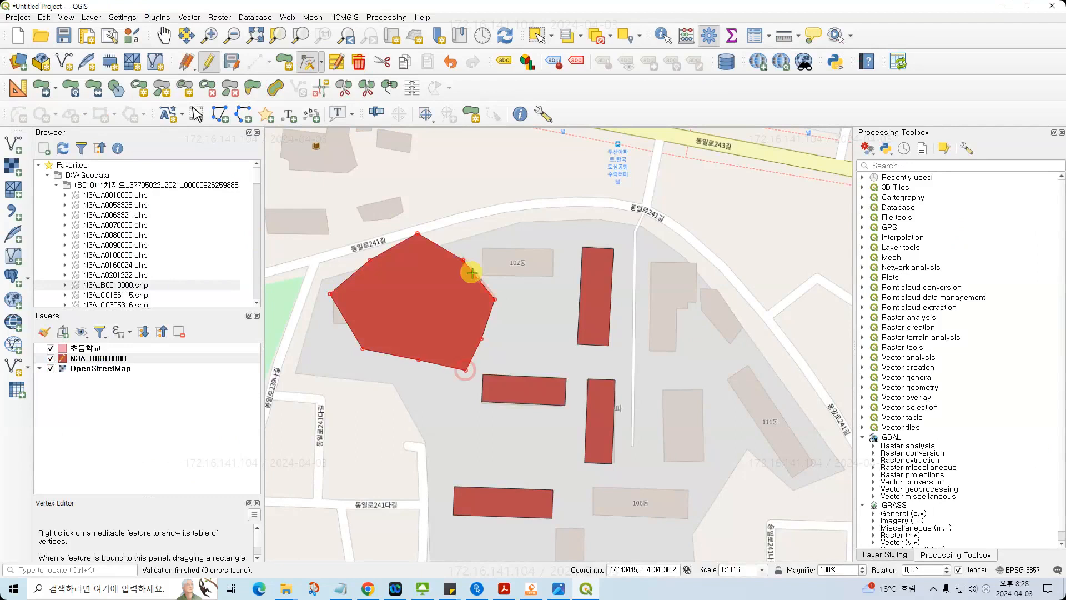
left_click_drag(472, 273, 492, 261)
left_click_drag(392, 246, 385, 238)
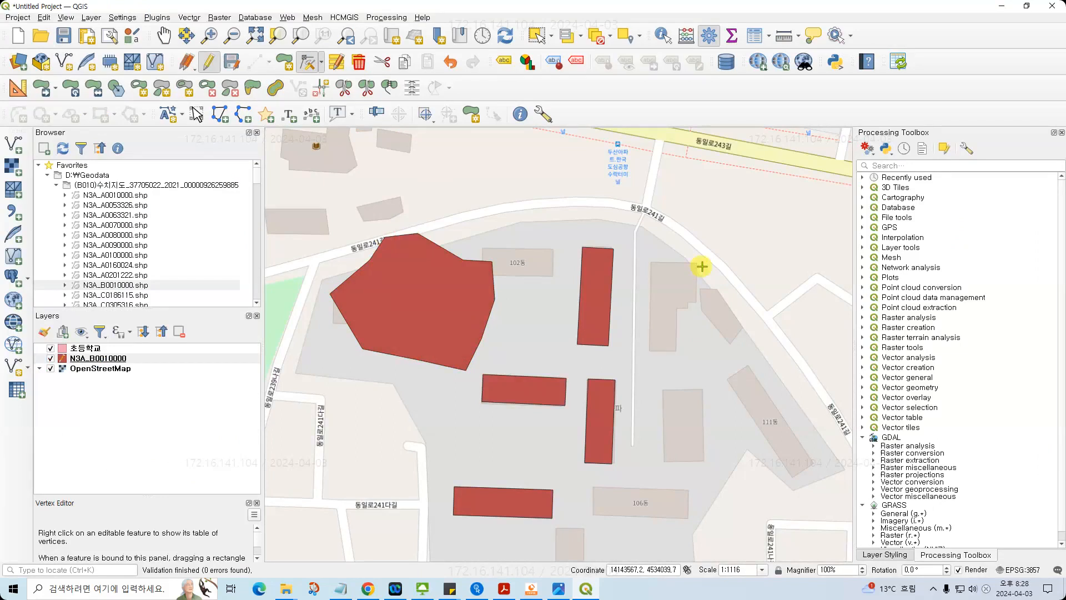
left_click(417, 360)
left_click(412, 380)
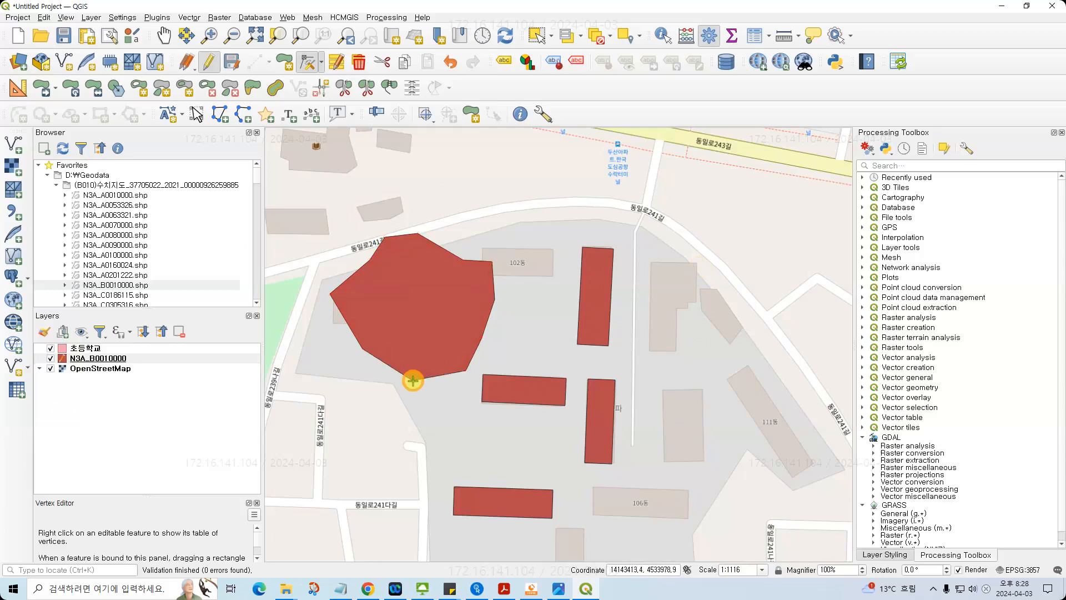
- Delete the large polygon's bottom vertex, its lower-left vertex and its leftmost vertex
left_click(413, 381)
key("Delete")
left_click(413, 381)
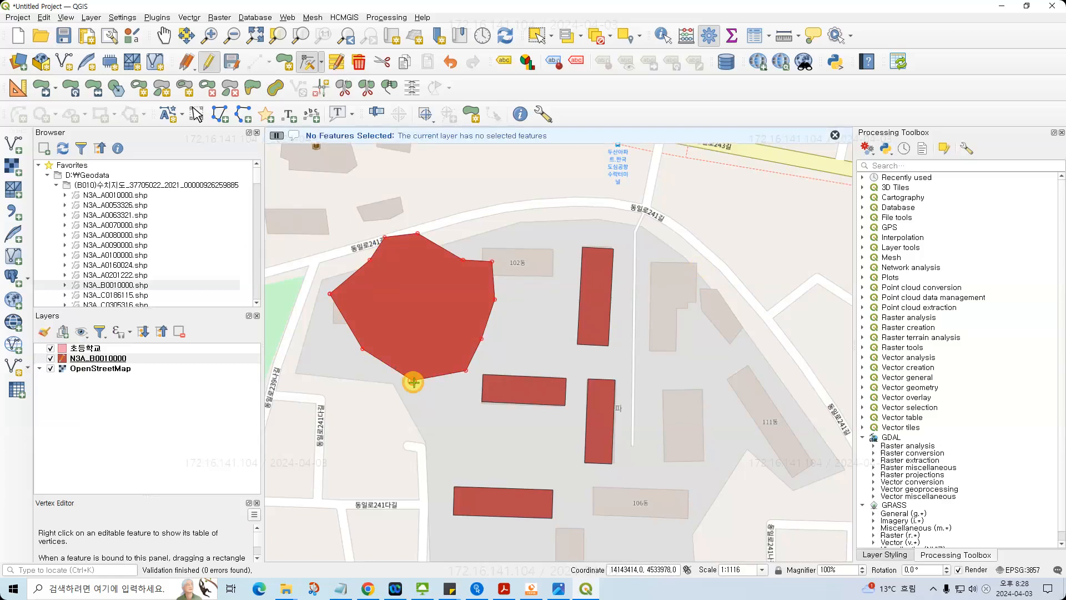
key("Delete")
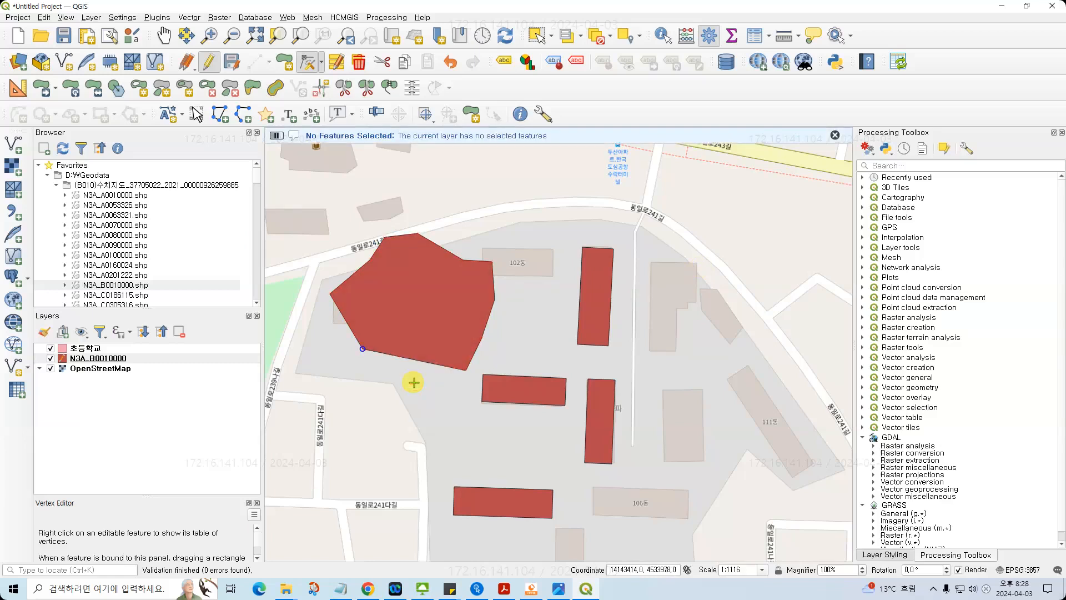
left_click(362, 349)
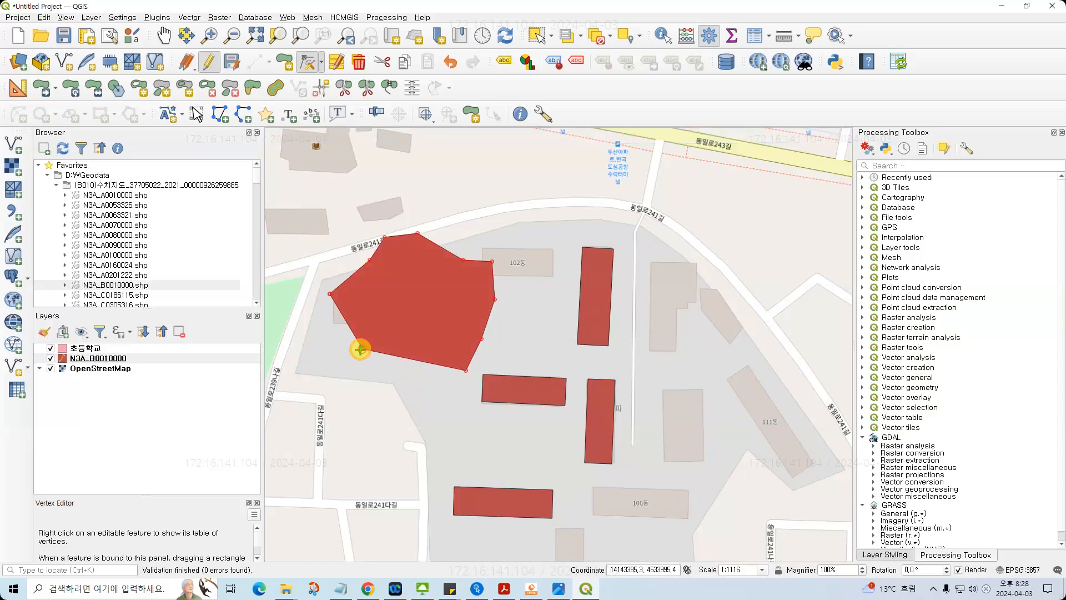
key("Delete")
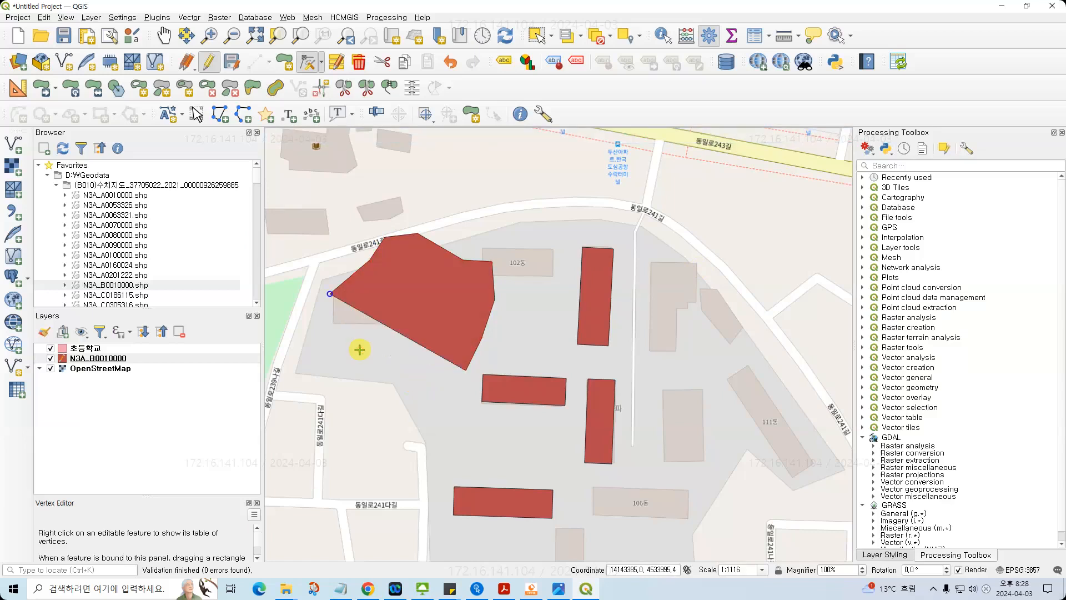
left_click(329, 294)
key("Delete")
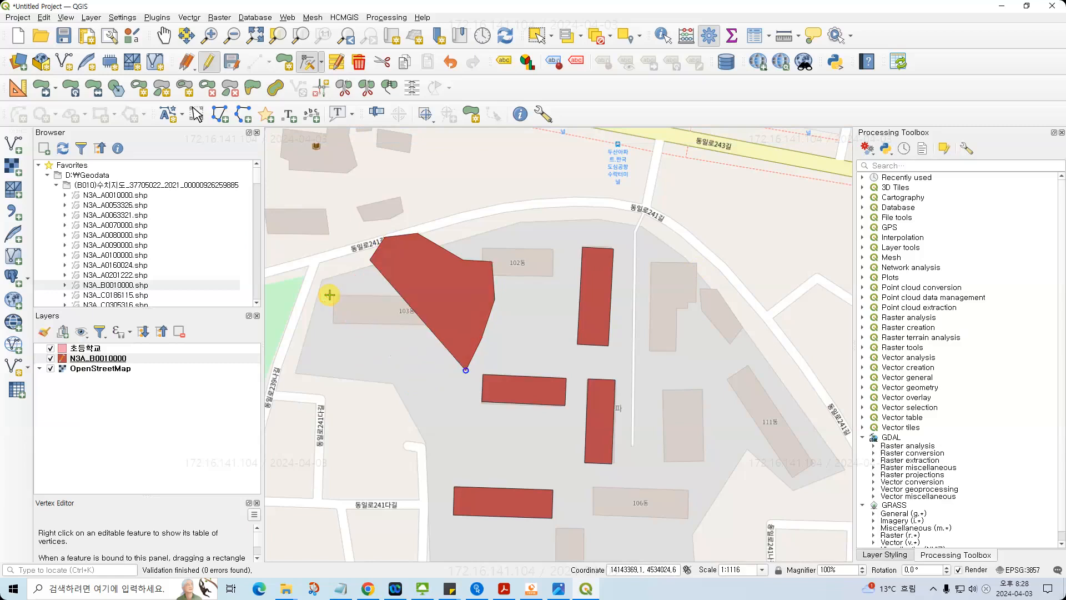
- Move the large polygon's lowest vertex to the left and slightly up, below the 103동 building
left_click(466, 370)
left_click(466, 370)
left_click(410, 355)
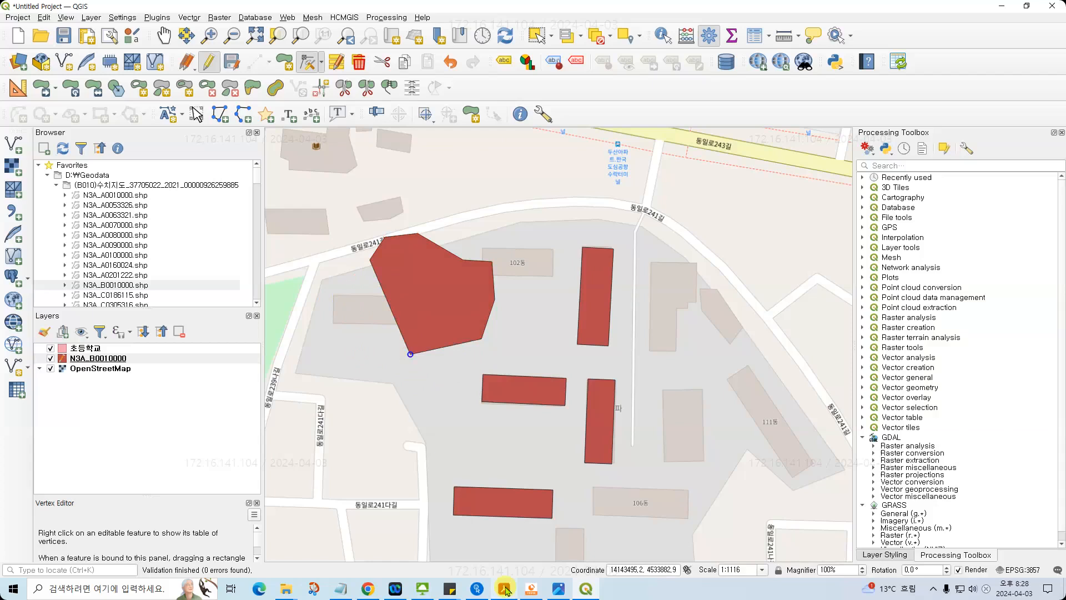
- Consult the PDF slide on changing feature shapes, and split the large polygon in QGIS along a diagonal line across its upper part
left_click(506, 589)
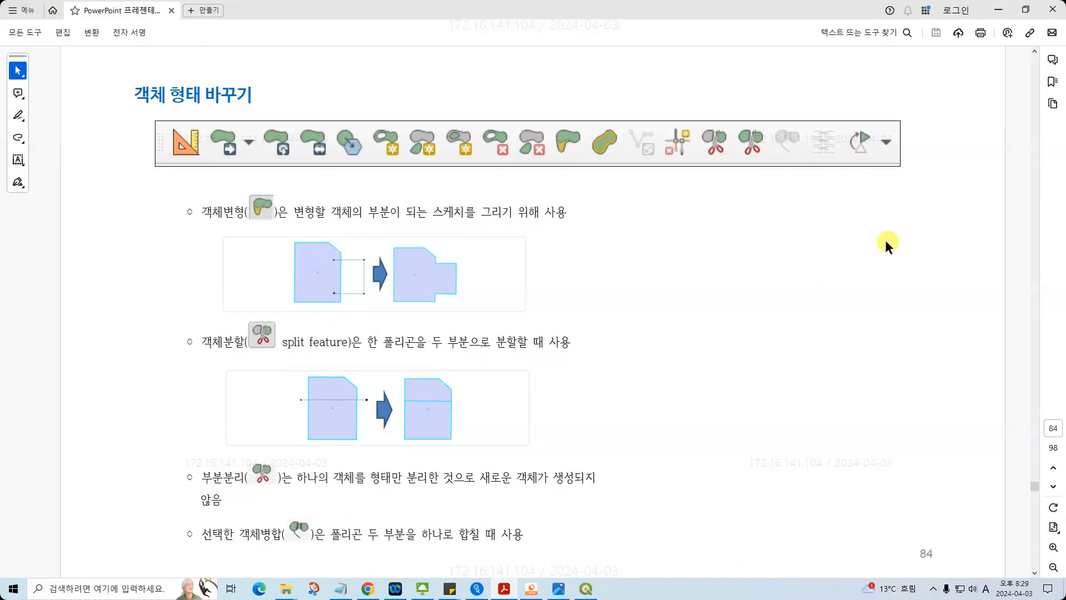
left_click(1003, 11)
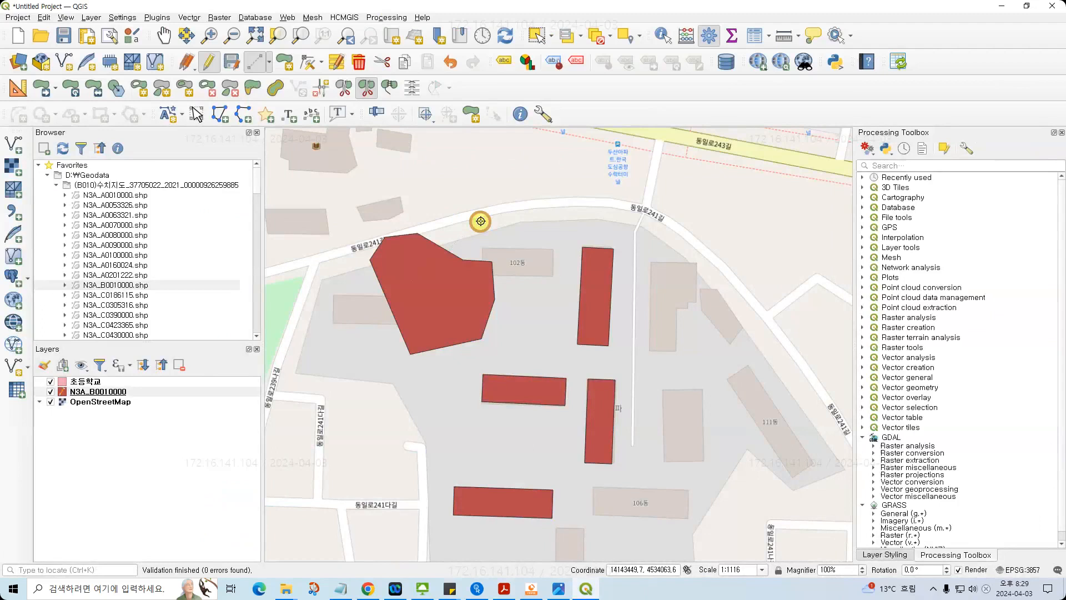
right_click(481, 221)
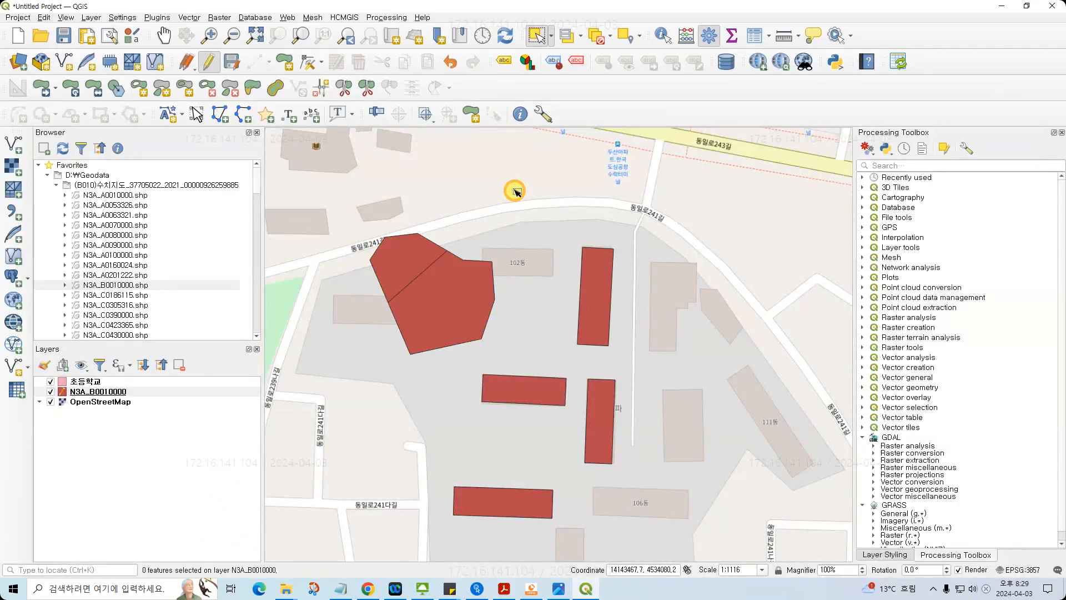
- Switch to the PDF presentation and read the Reshape Features and Split Features slides
key("alt+Tab")
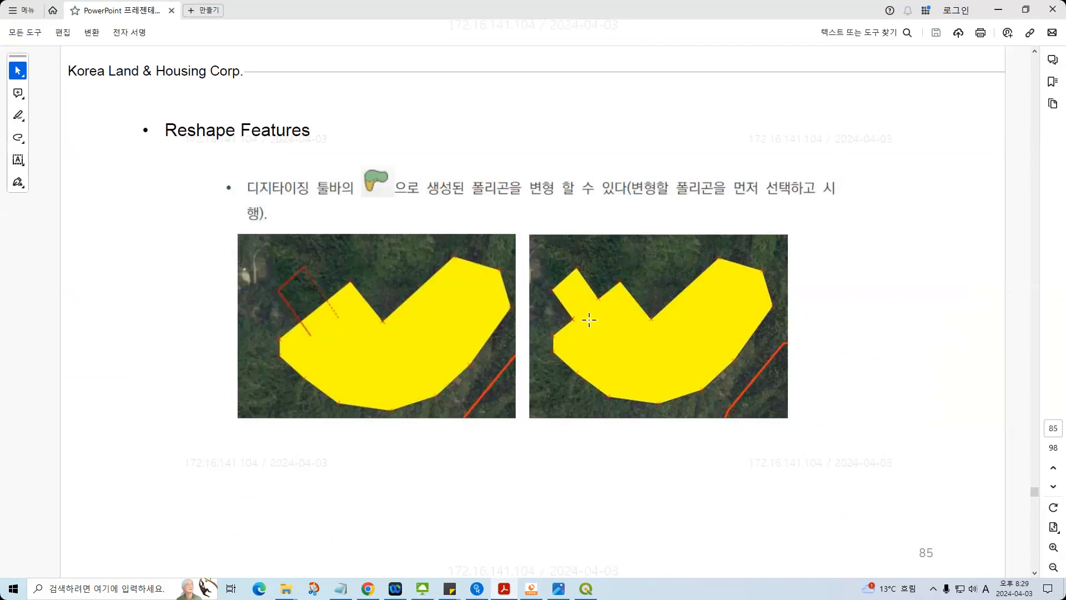
scroll(589, 320, "down", 2)
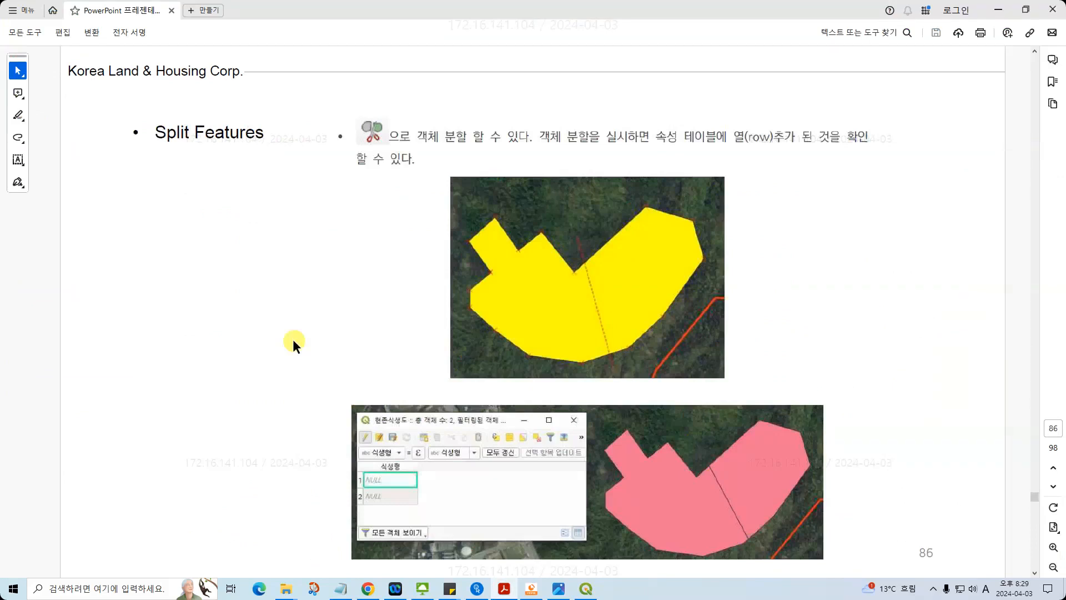
- Switch to QGIS and reshape the large polygon in N3A_B0010000 by adding a squarish extension on its upper right side over building 102동
left_click(999, 11)
left_click(252, 89)
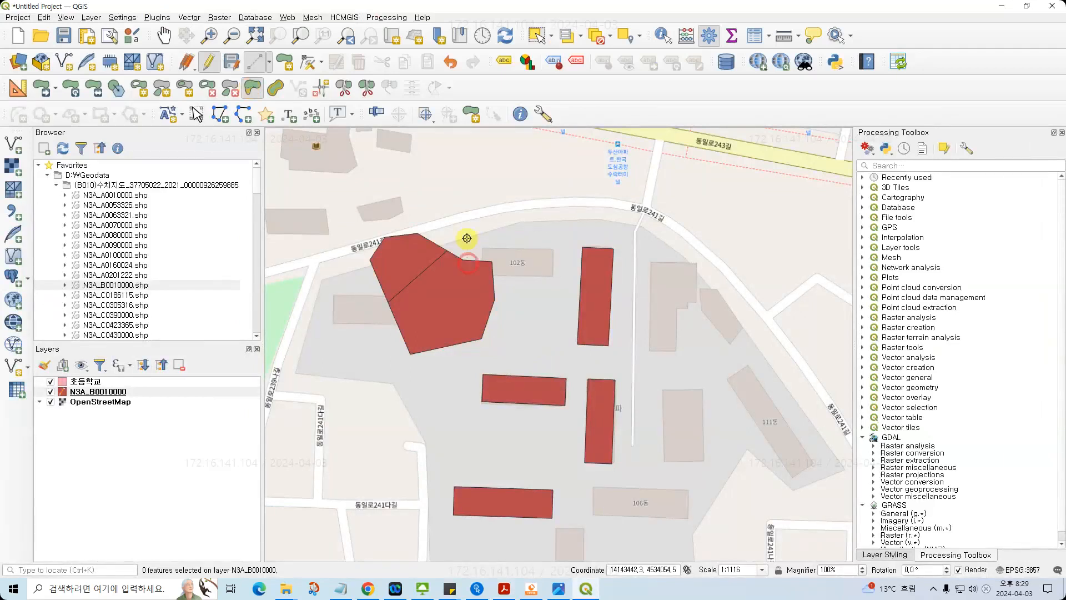
left_click(467, 239)
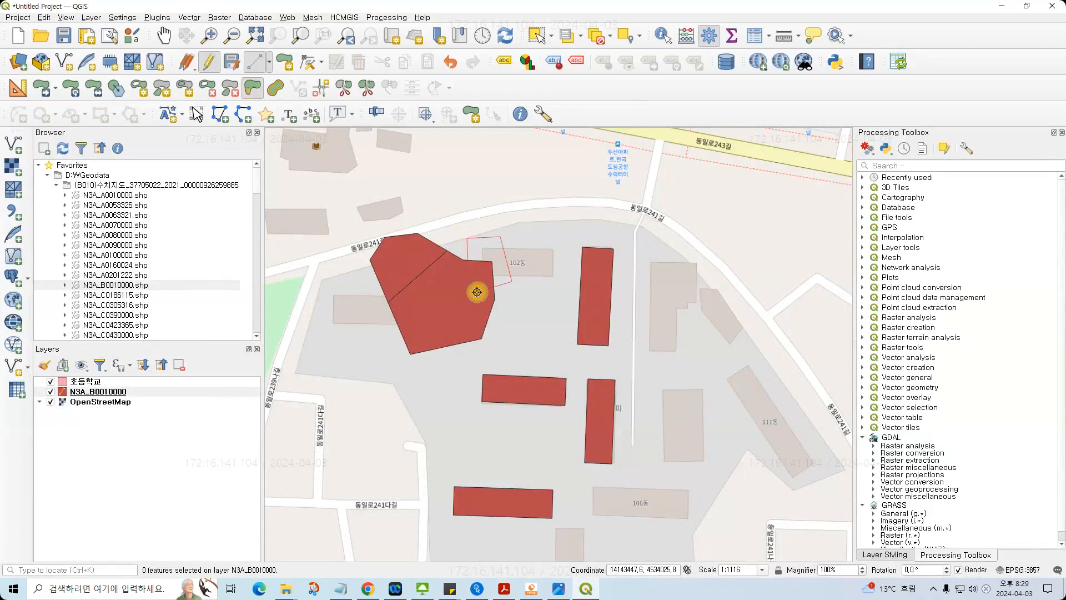
right_click(477, 292)
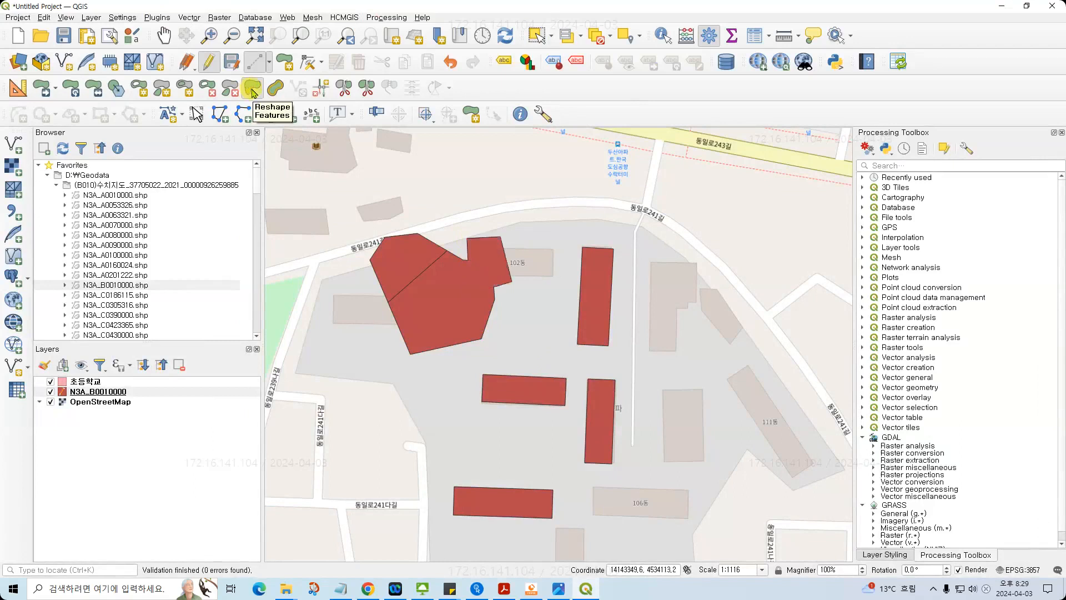
- Split the tall rectangular building right of 102동 into upper and lower parts with a horizontal cut
left_click(342, 89)
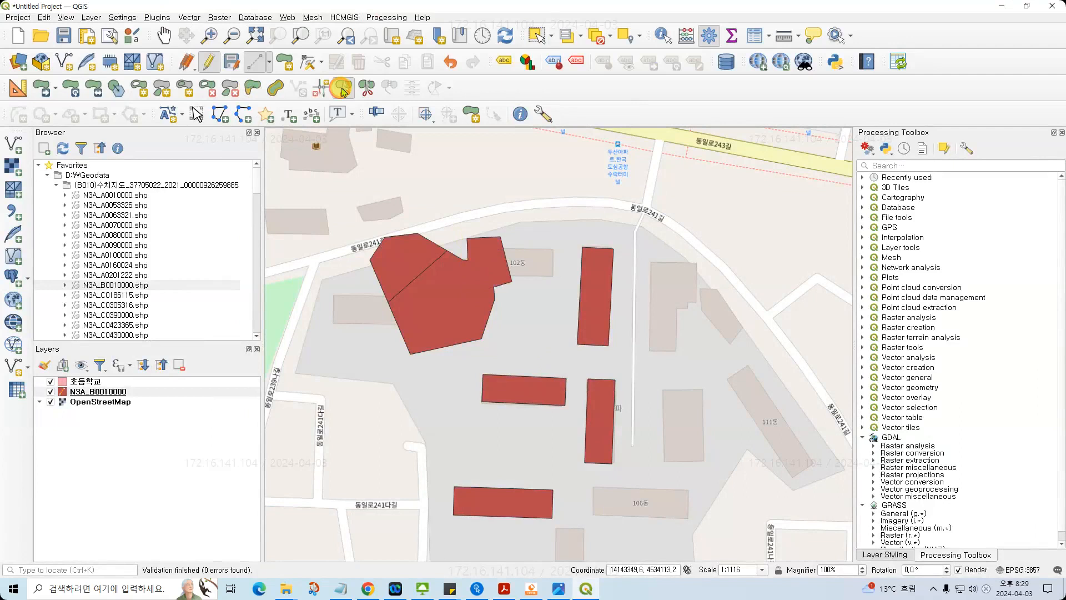
left_click(561, 299)
left_click(636, 299)
right_click(635, 299)
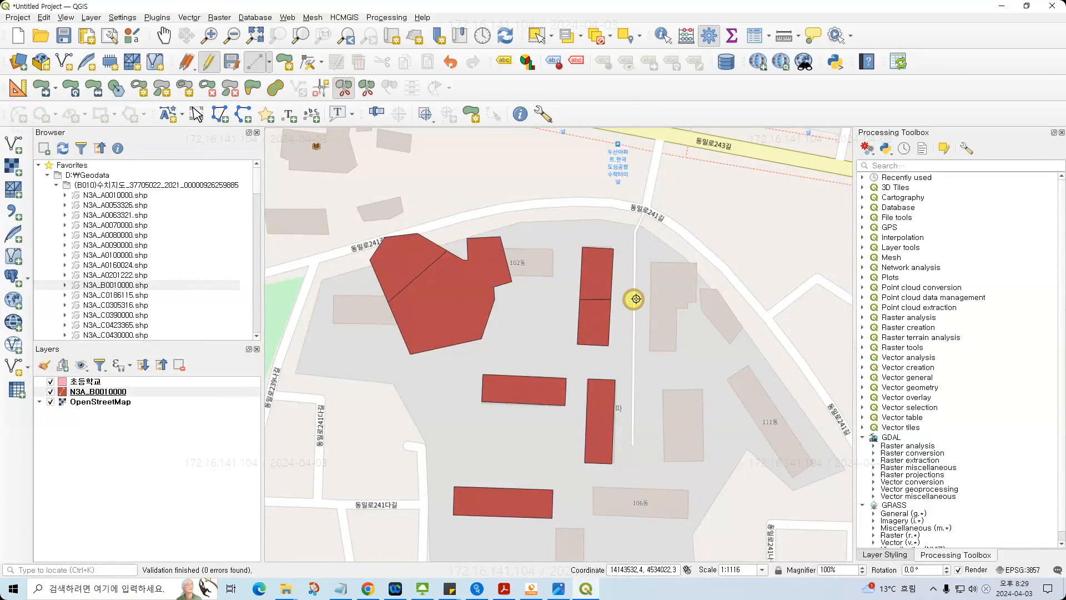
- Select the lower part of the split building to check the division, and clear the selection
left_click(537, 36)
left_click(601, 321)
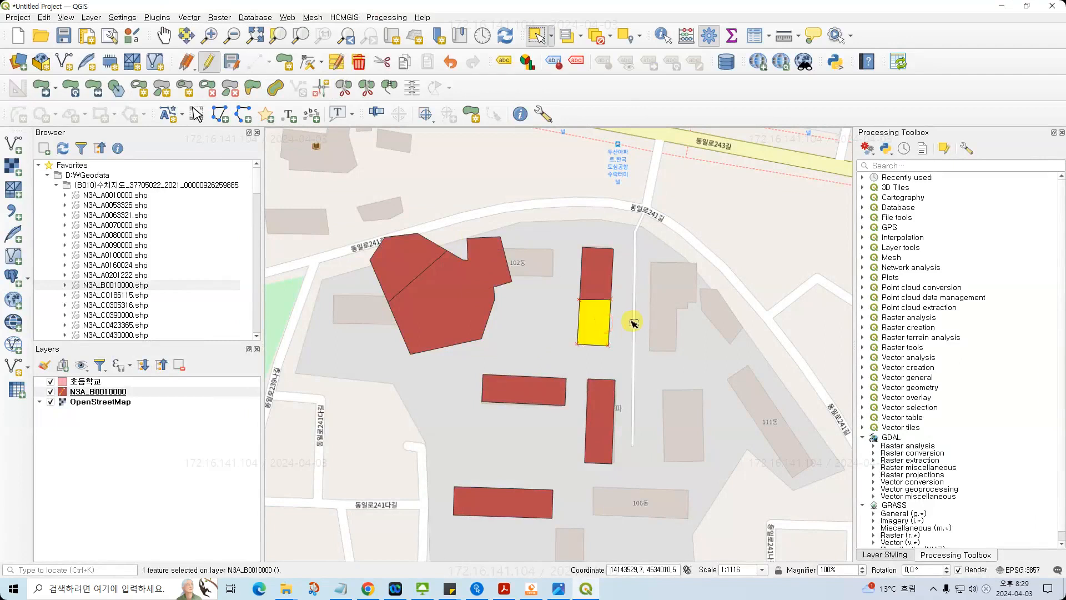
left_click(416, 263)
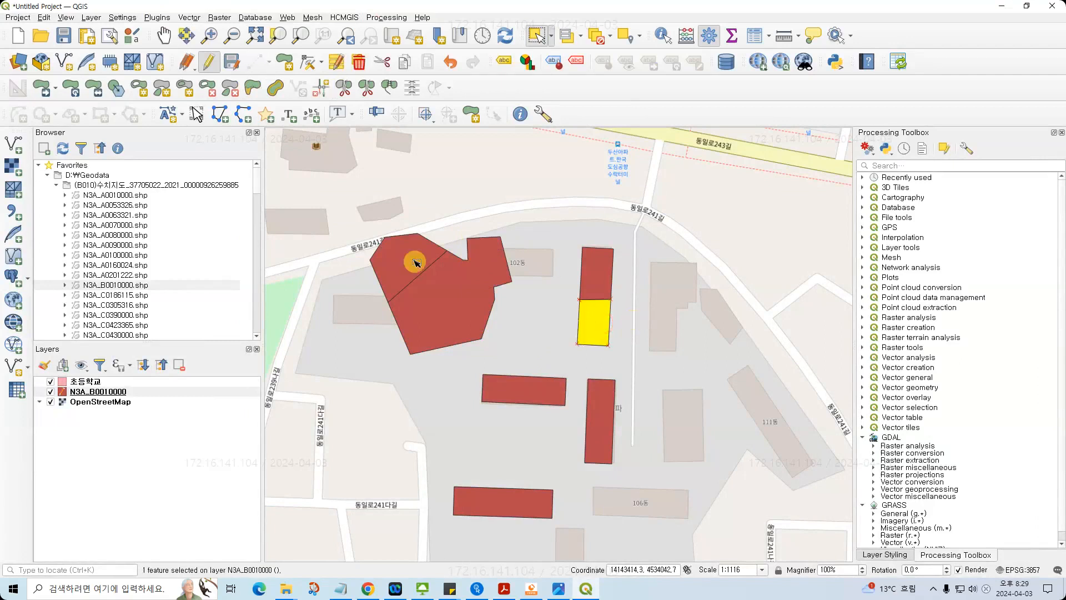
left_click(522, 200)
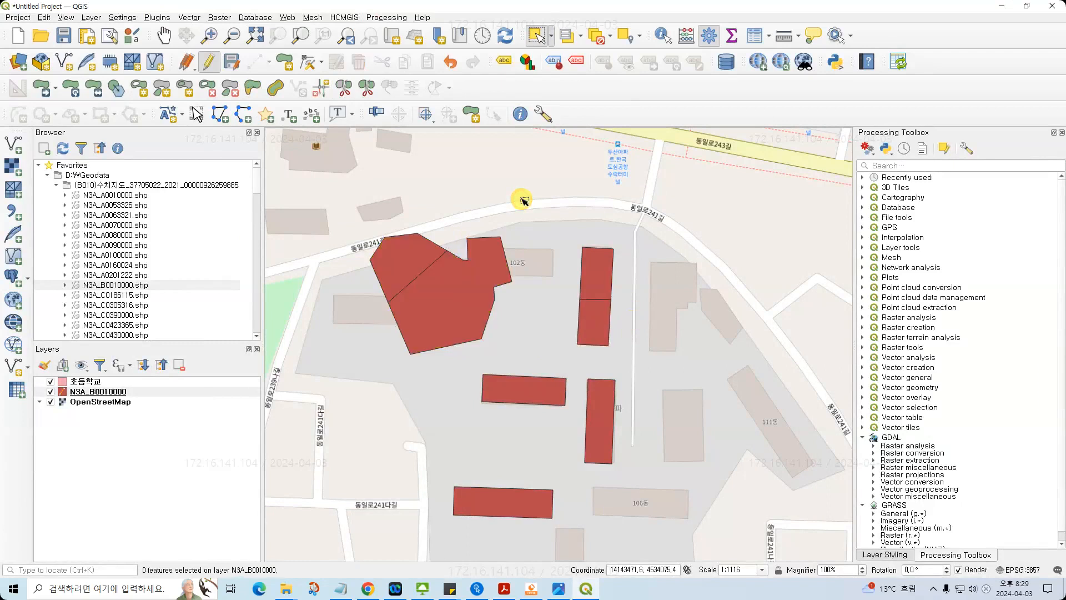
- Select both parts of the split building and merge them into one feature with the default attributes
left_click_drag(637, 325, 587, 275)
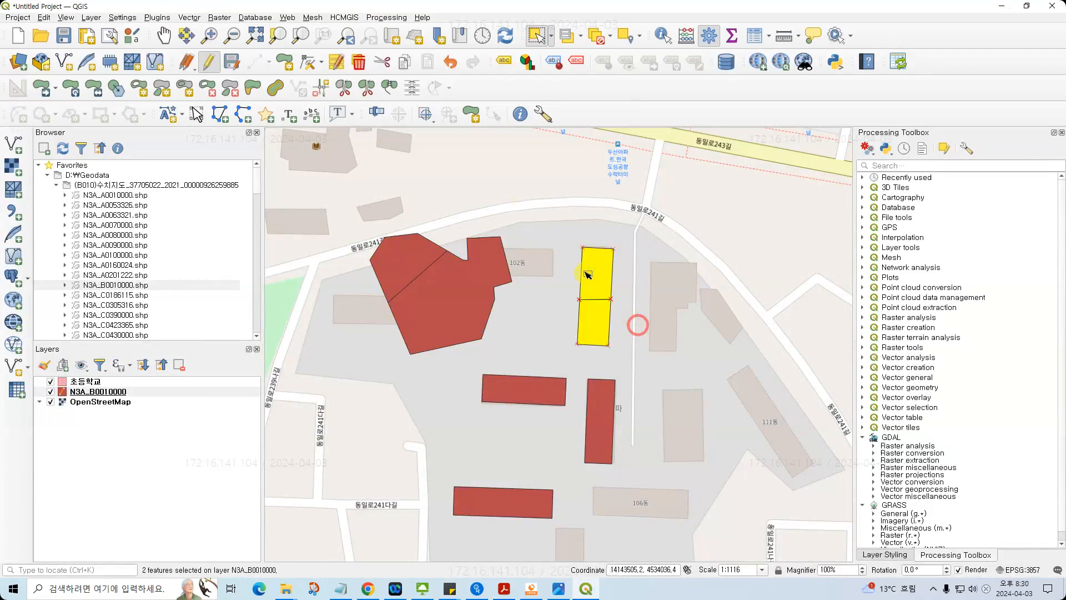
left_click(389, 88)
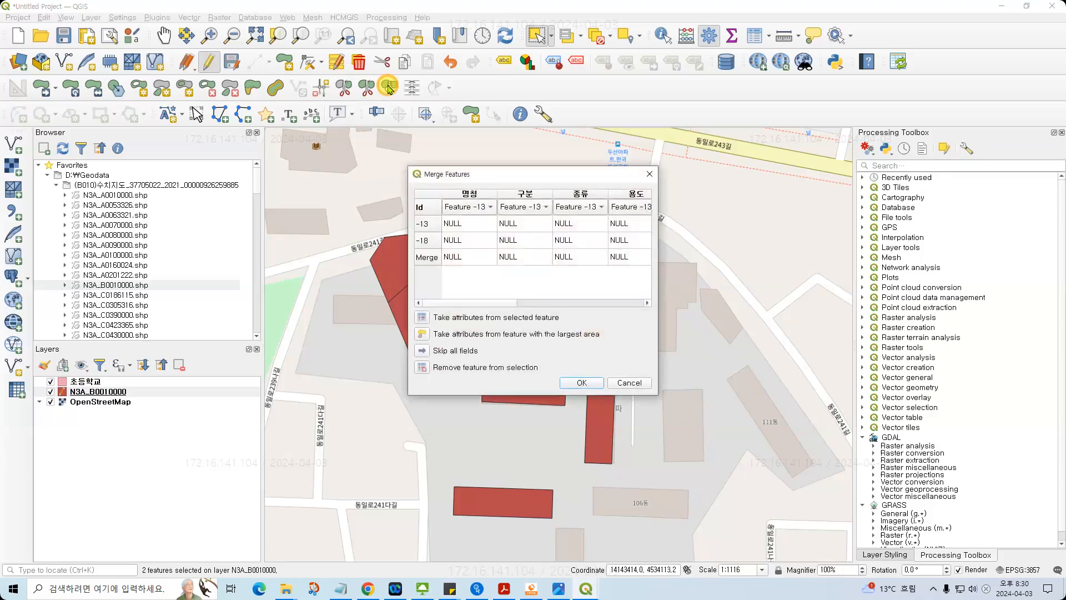
left_click(583, 382)
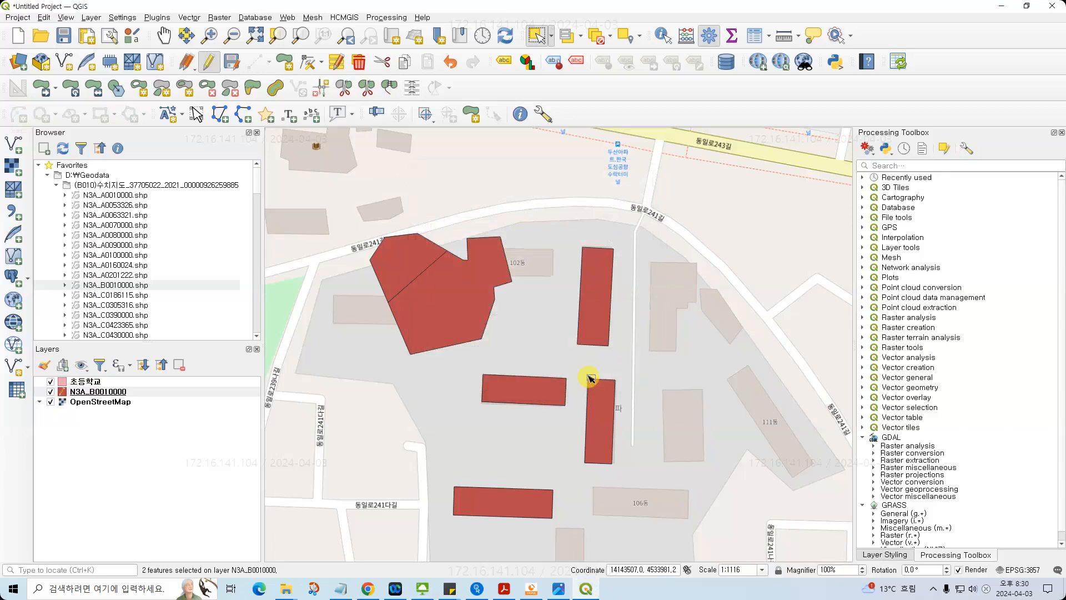
left_click(344, 89)
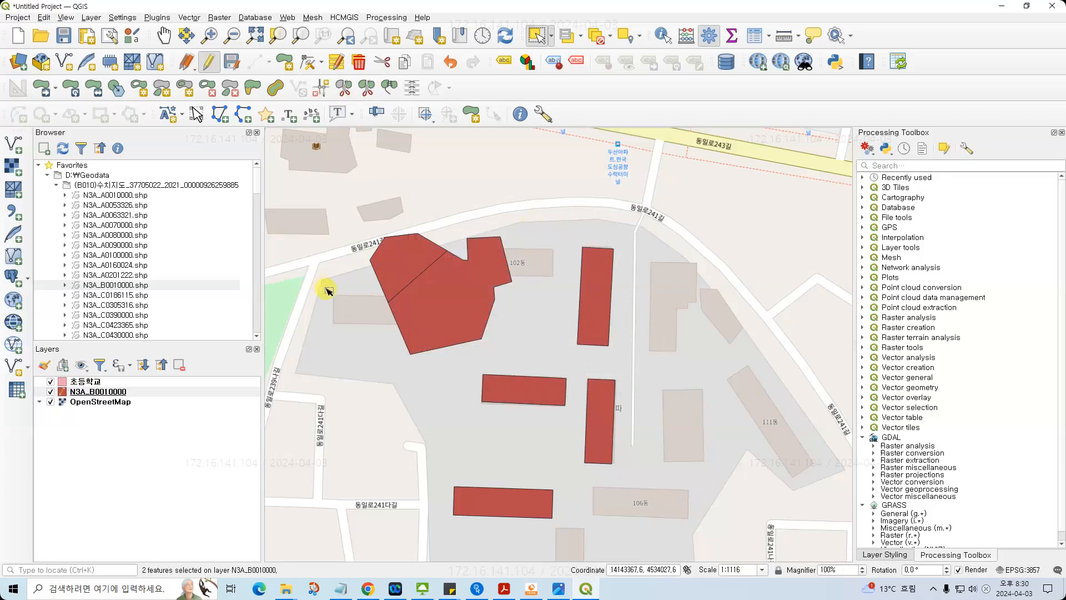
- Stop editing the N3A_B0010000 layer and save its changes
scroll(324, 283, "down", 1)
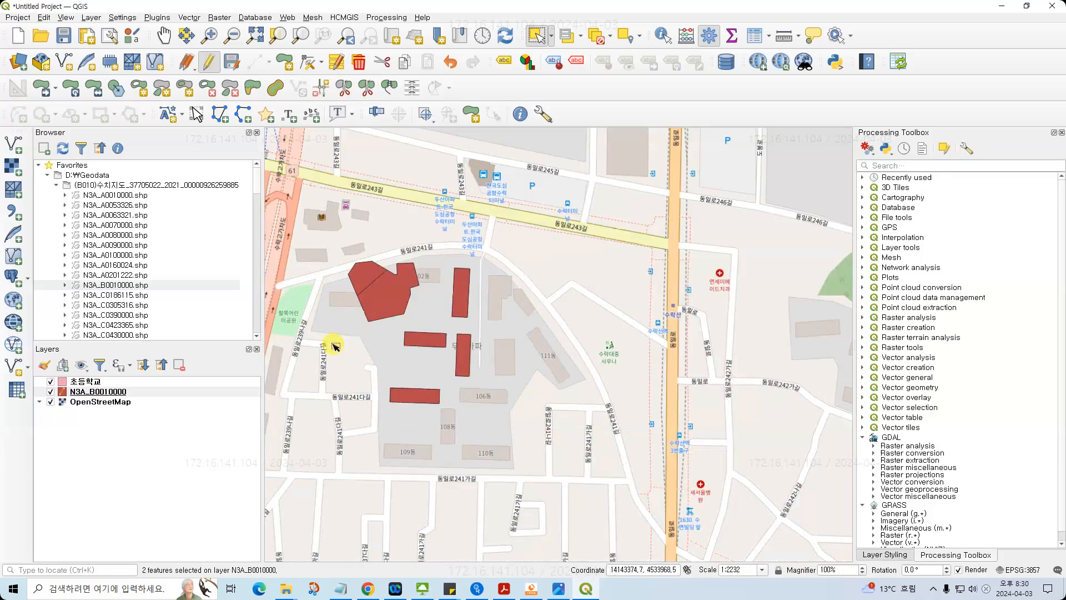
left_click(142, 393)
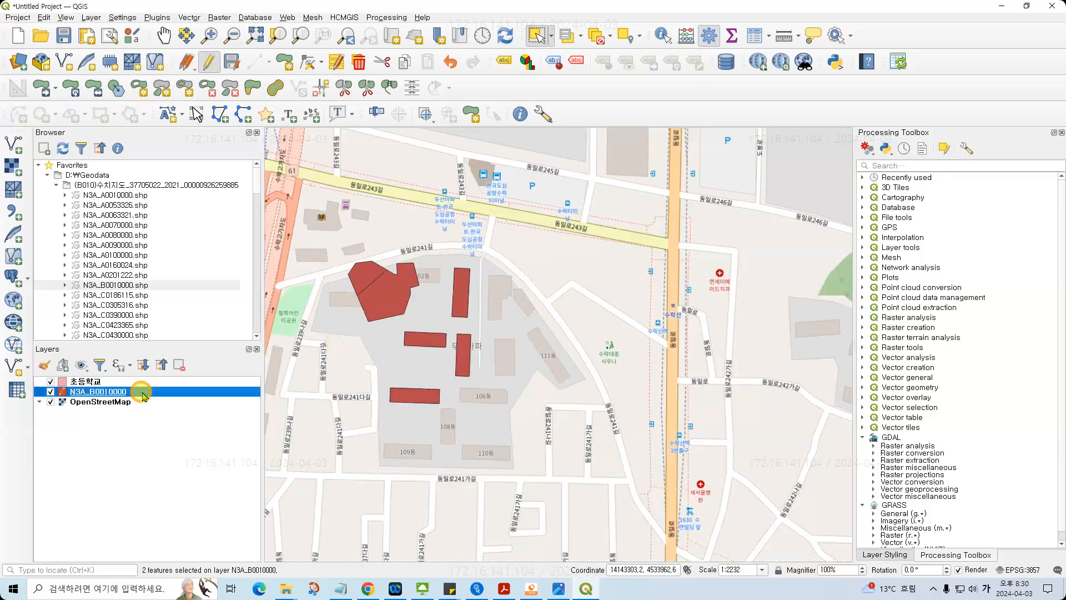
left_click(208, 63)
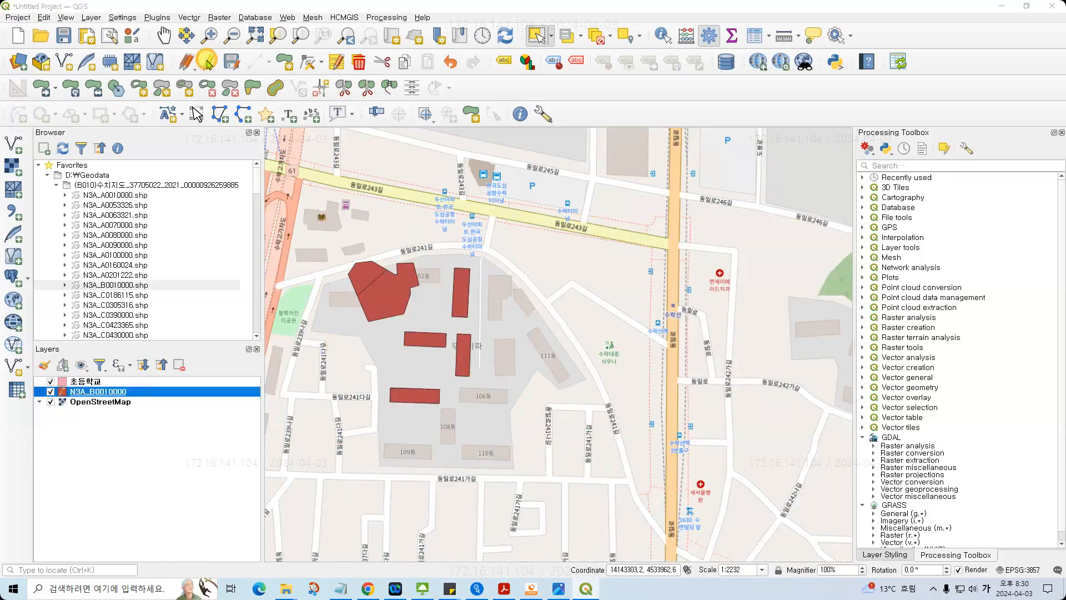
left_click(532, 298)
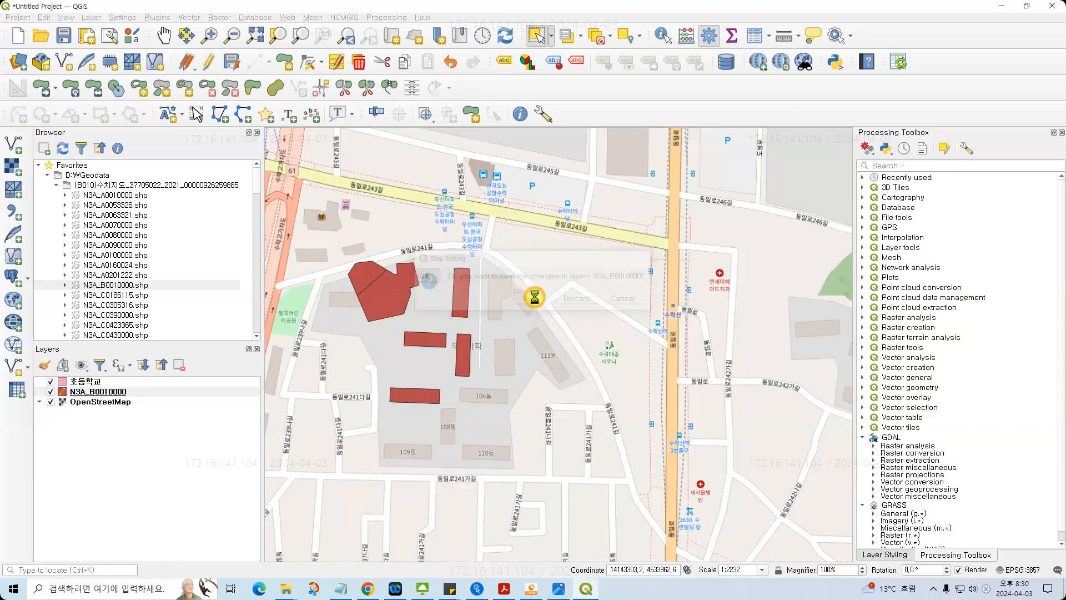
- Start a new shapefile layer and set its file name to 버스정류장 in the D:\Geodata\output folder
scroll(391, 341, "down", 2)
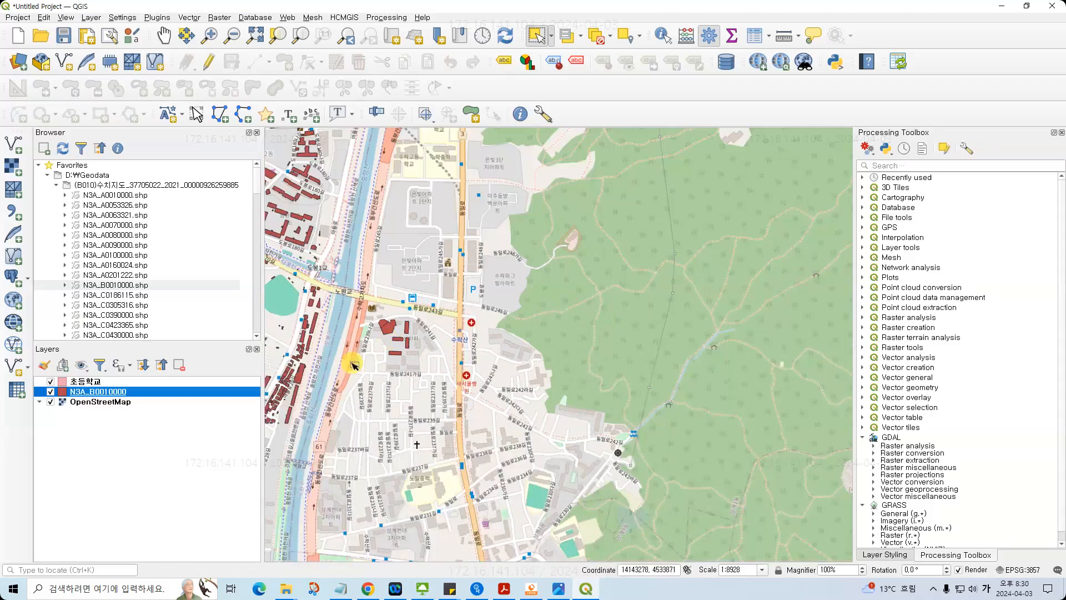
left_click_drag(352, 363, 402, 342)
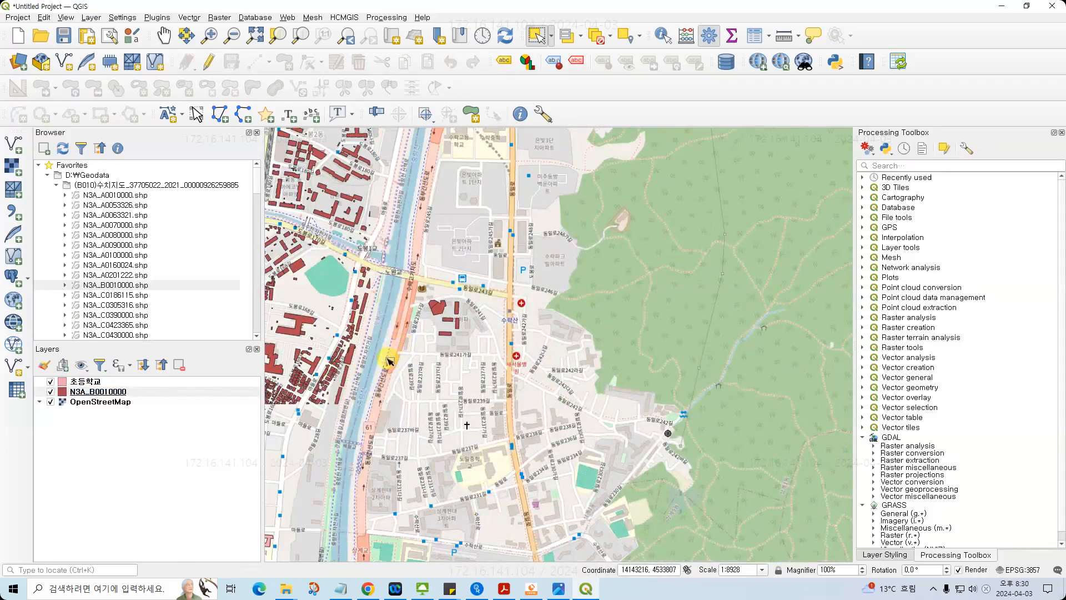
left_click_drag(390, 361, 497, 292)
left_click_drag(417, 313, 488, 308)
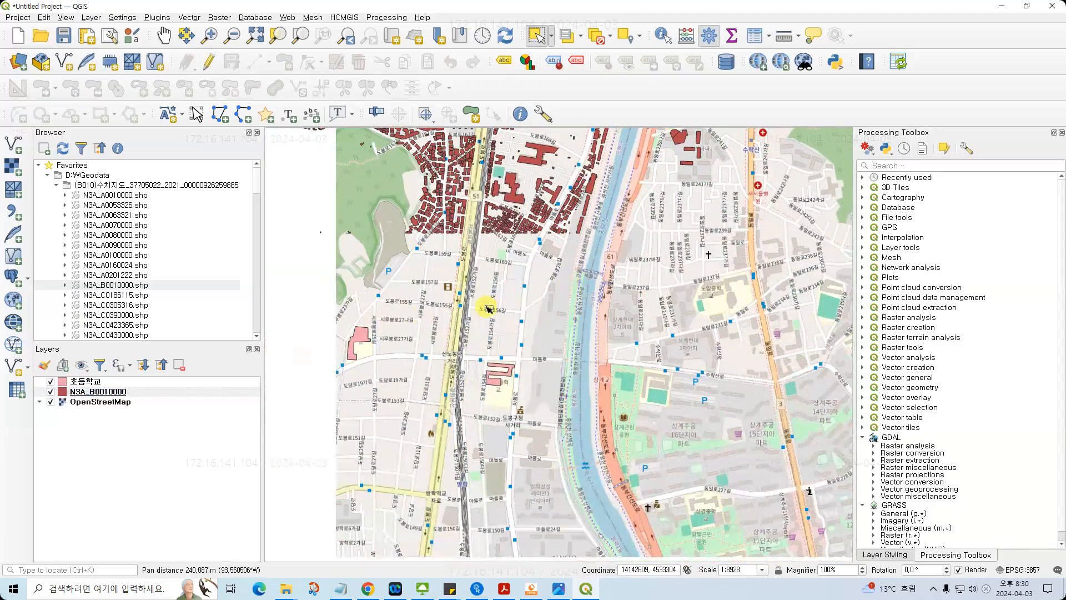
scroll(454, 312, "up", 1)
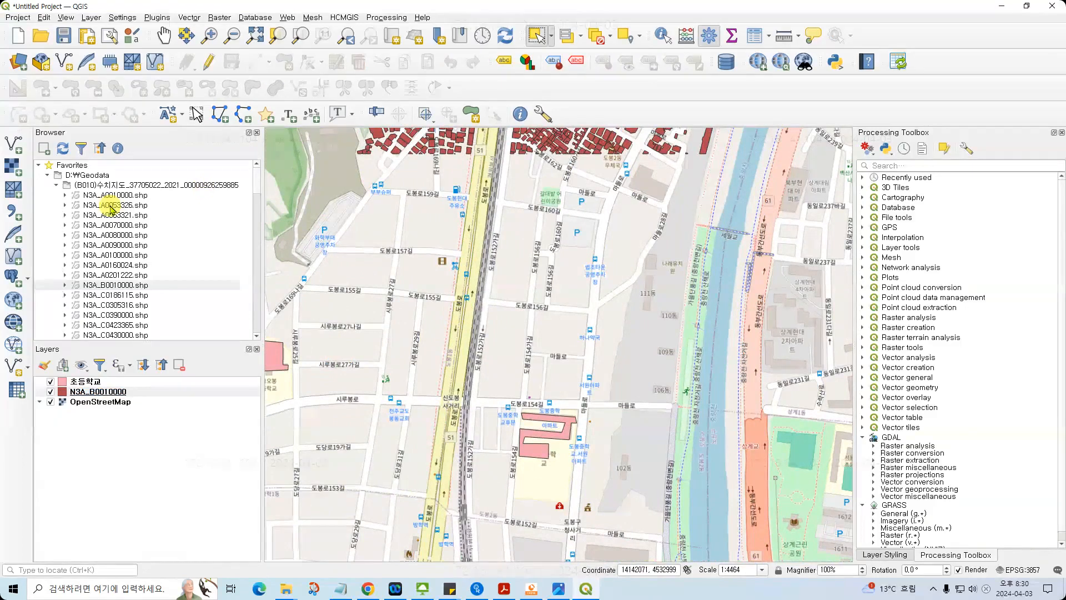
left_click(92, 18)
mouse_move(104, 43)
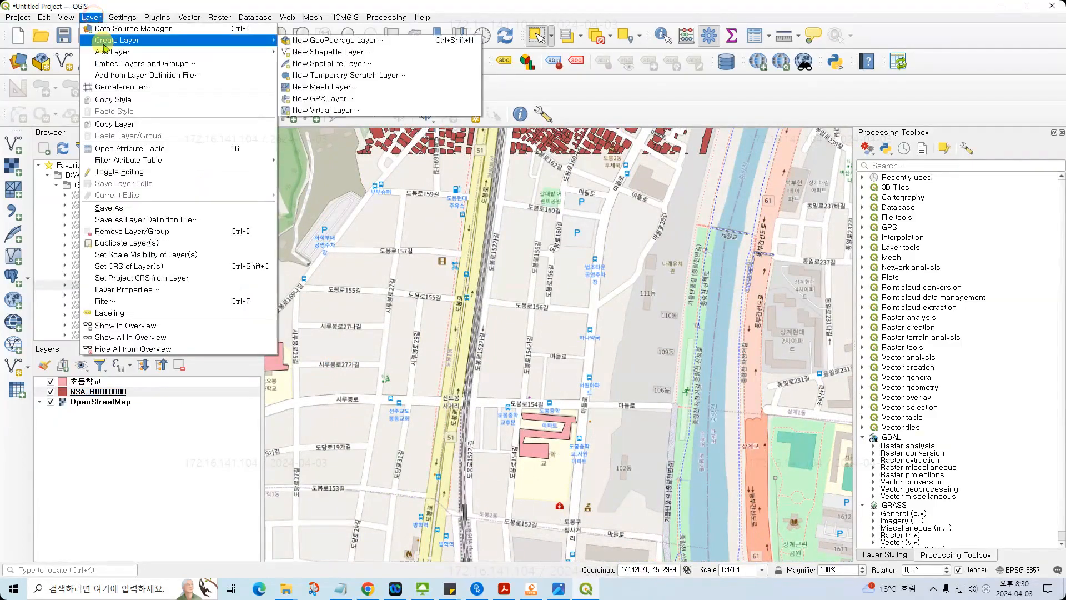
left_click(311, 54)
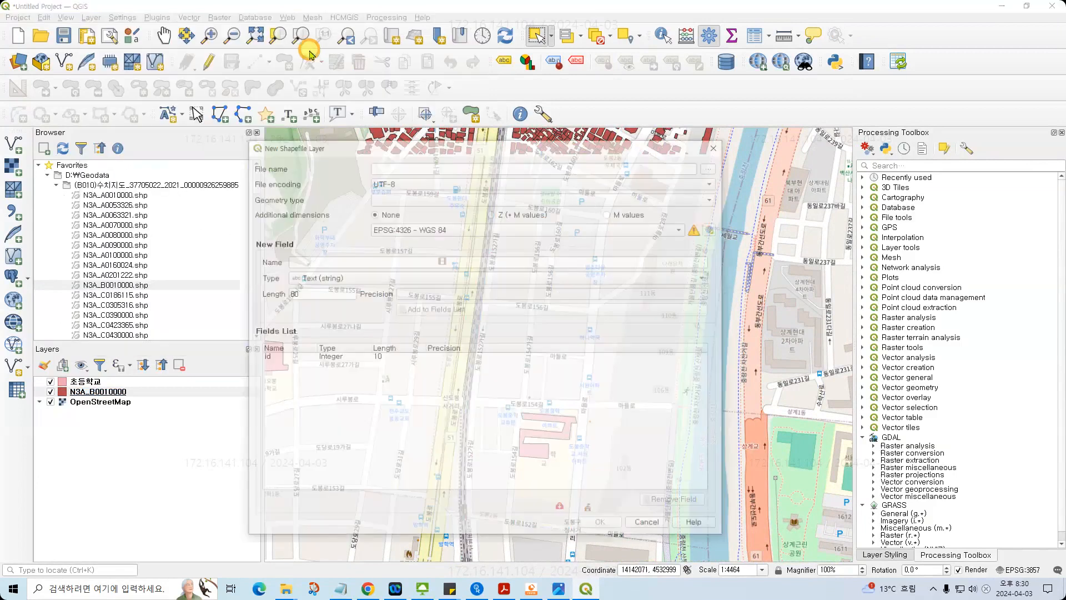
left_click(714, 167)
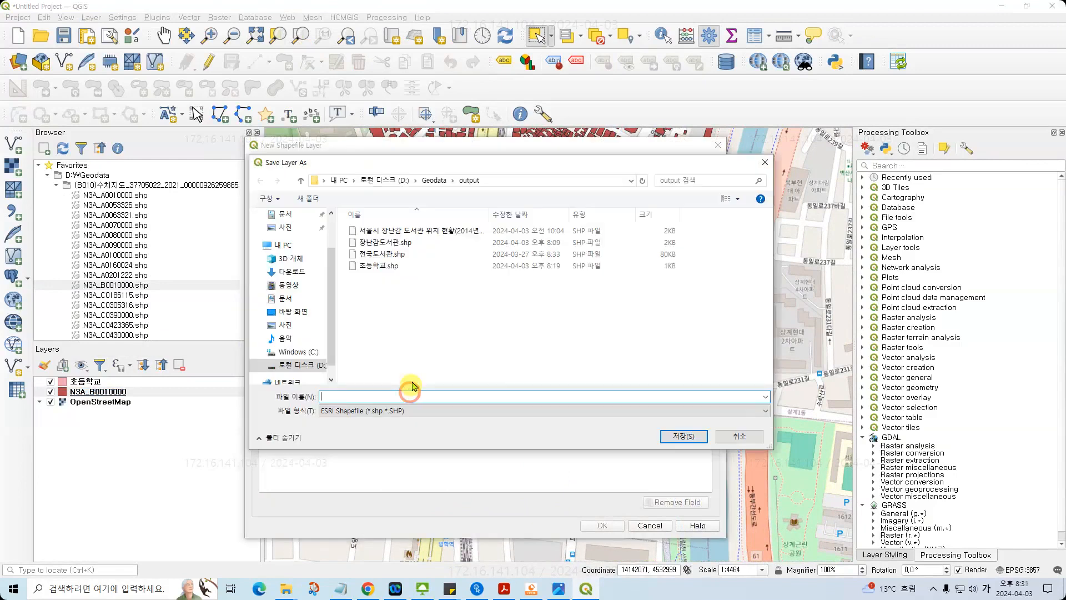
type("ㅎ스정")
type("류장")
key("Return")
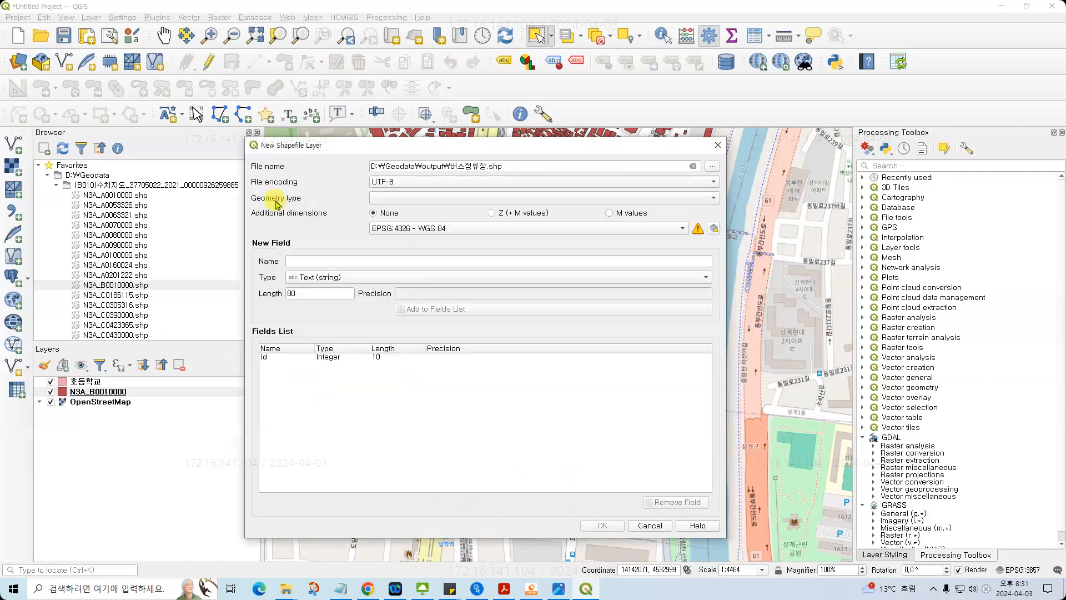
- Set the new shapefile's geometry type to Point and its CRS to EPSG:5186 - KGD2002 / Central Belt 2010
left_click(447, 198)
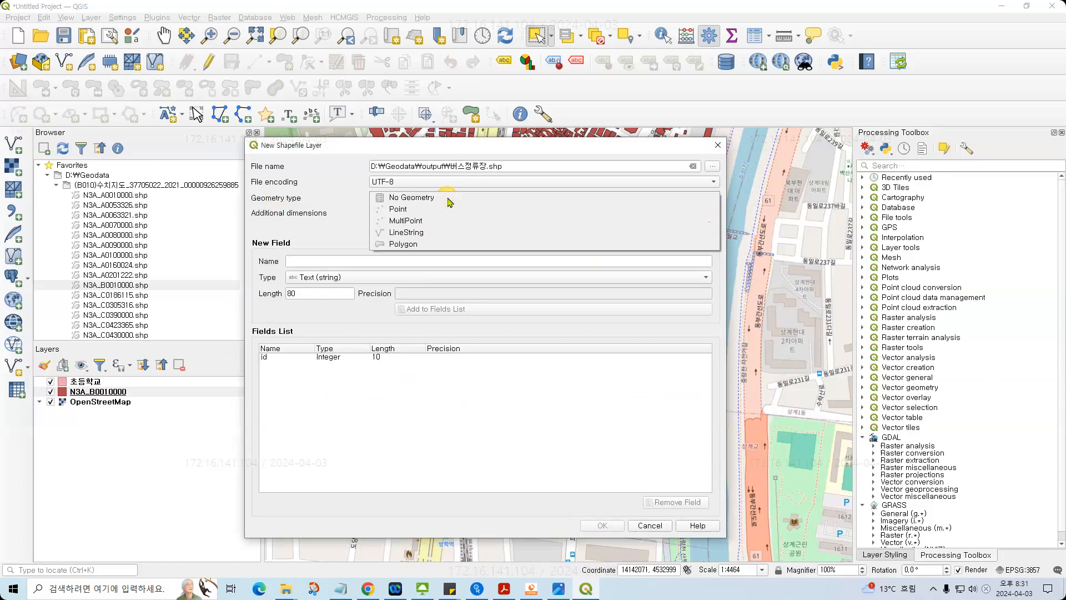
left_click(419, 210)
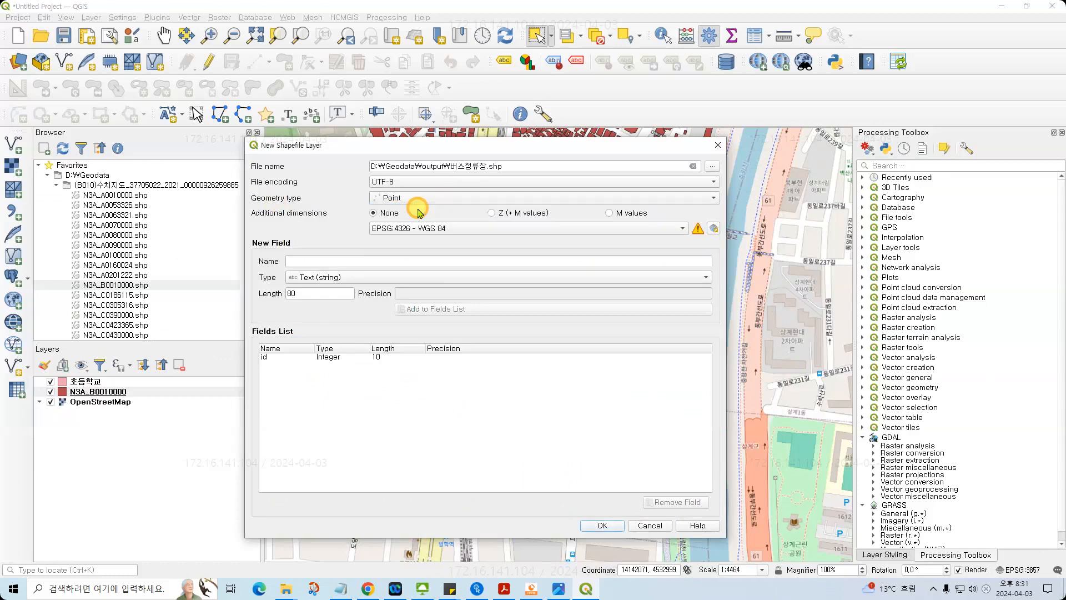
left_click(419, 228)
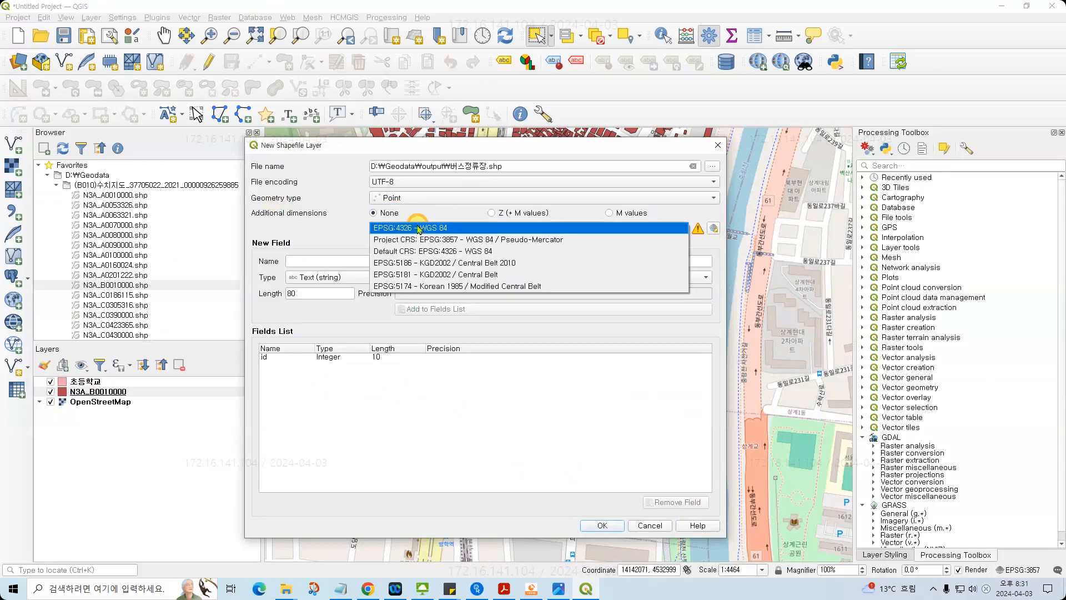
left_click(411, 262)
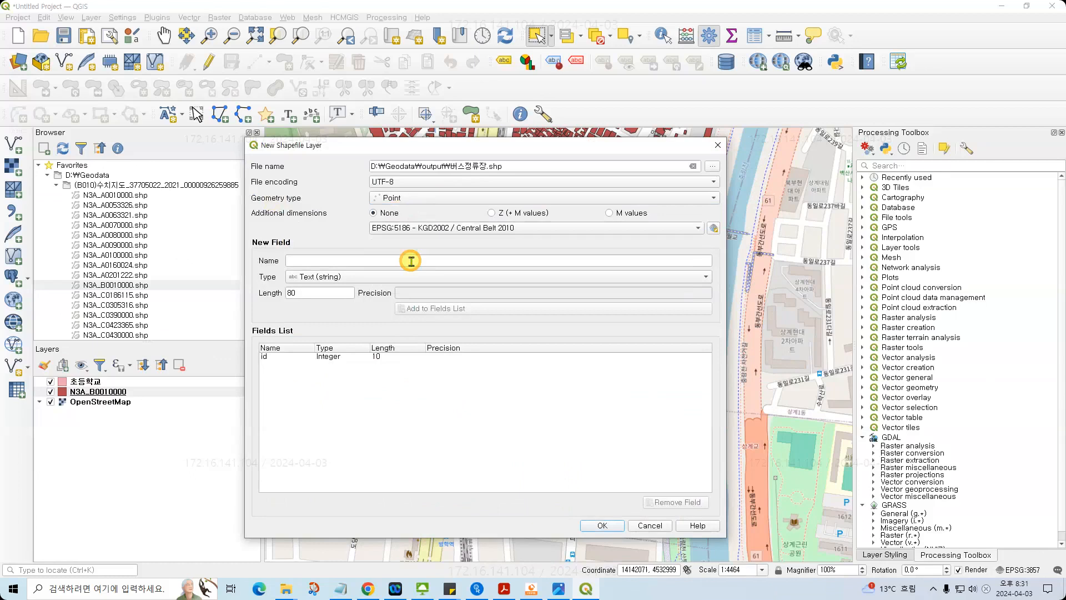
- Enter "name" as the new text field's name and create the shapefile layer
left_click(341, 260)
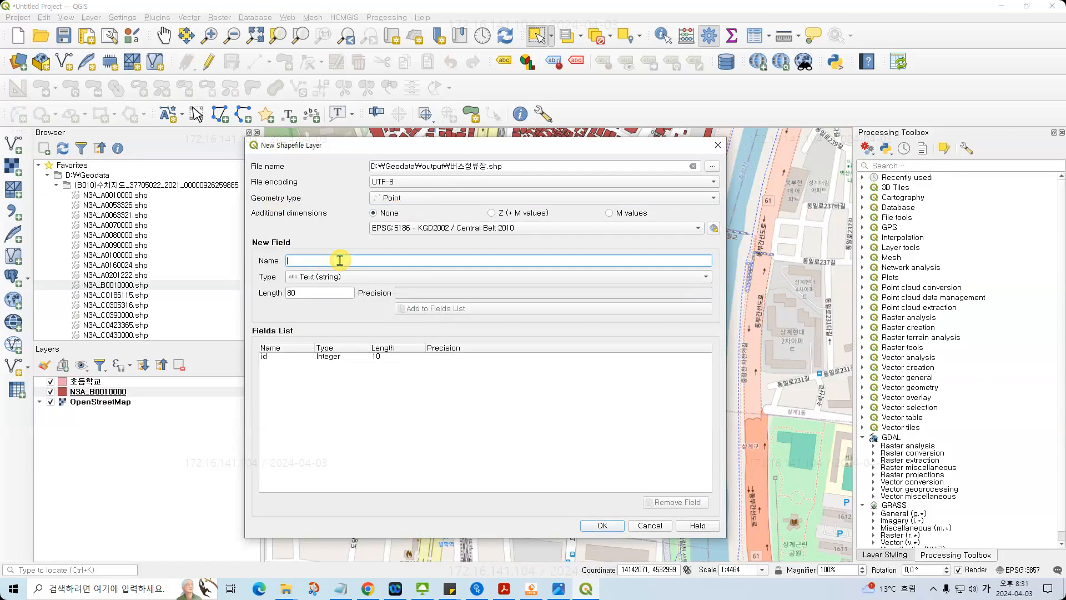
type("ㅜ")
key("BackSpace")
key("Hangul")
type("name")
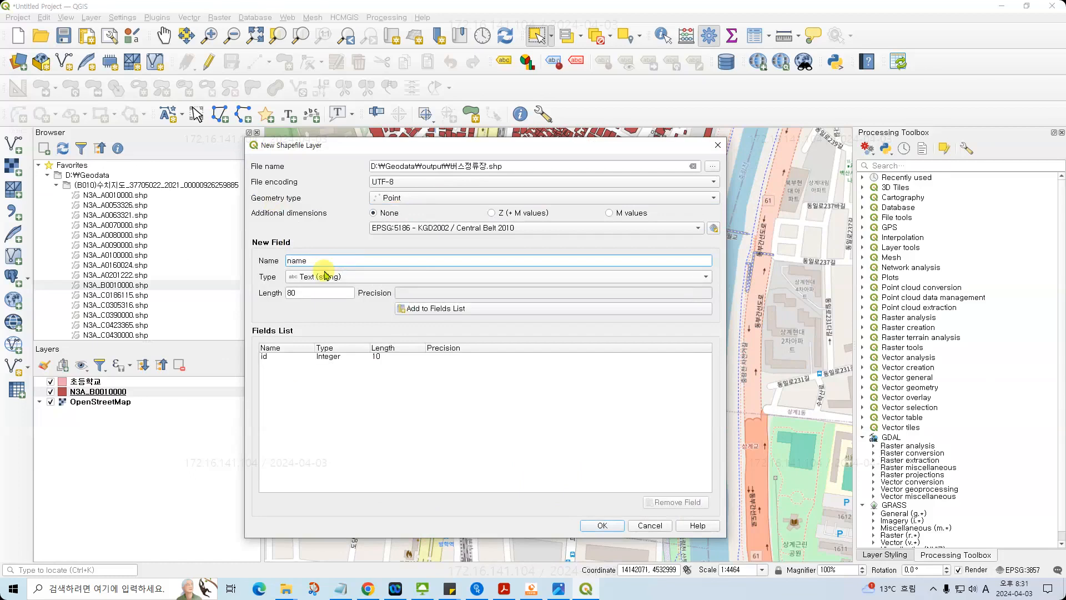
left_click(610, 527)
left_click(546, 357)
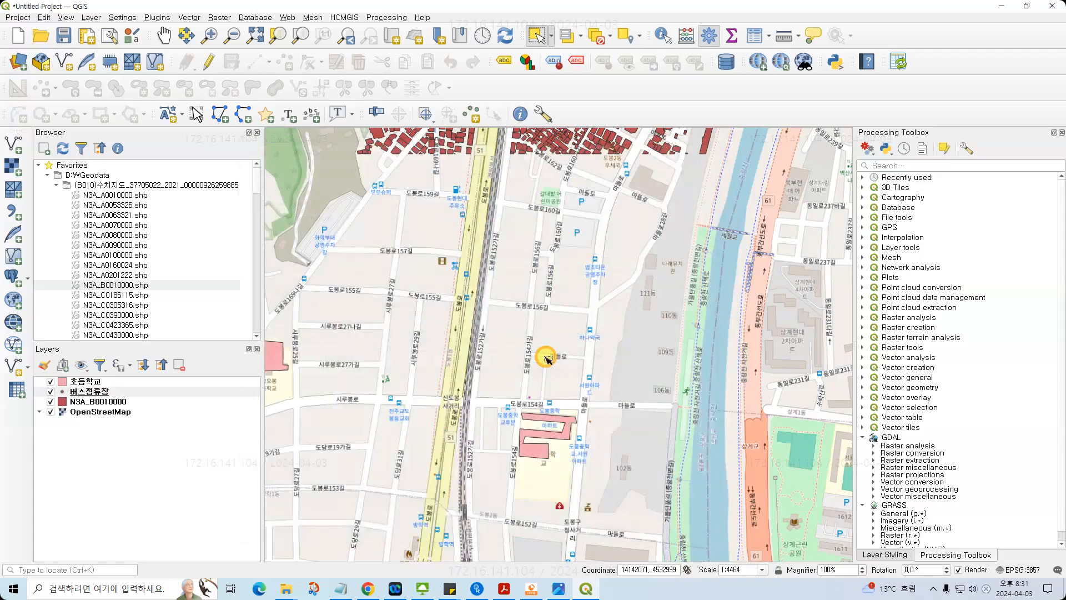
- Move the 버스정류장 layer above 초등학교 in the layer order and switch on its editing
left_click(104, 394)
left_click_drag(103, 394, 126, 382)
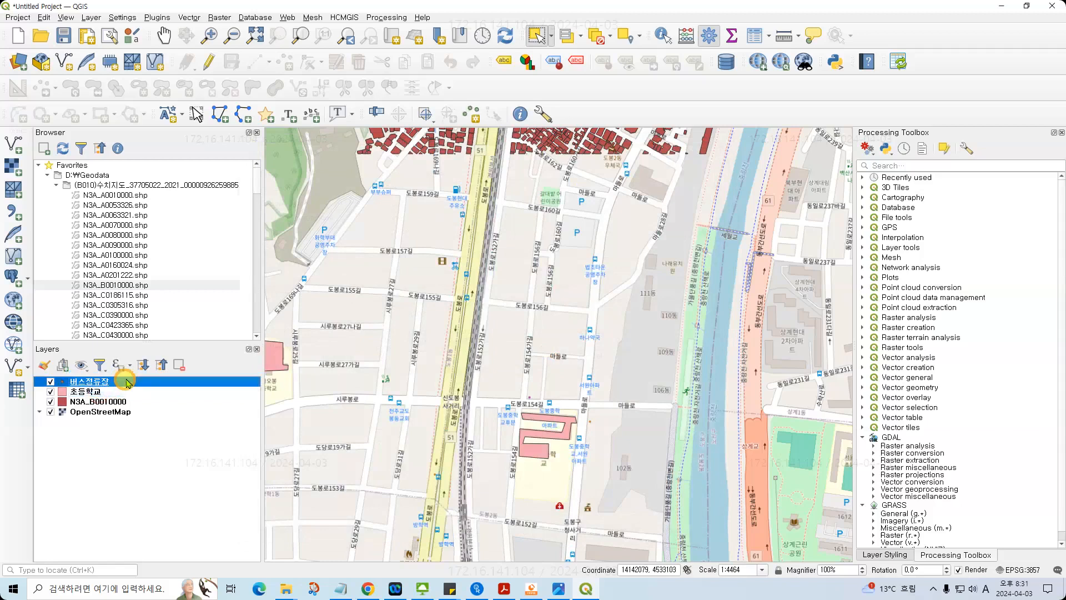
left_click(207, 64)
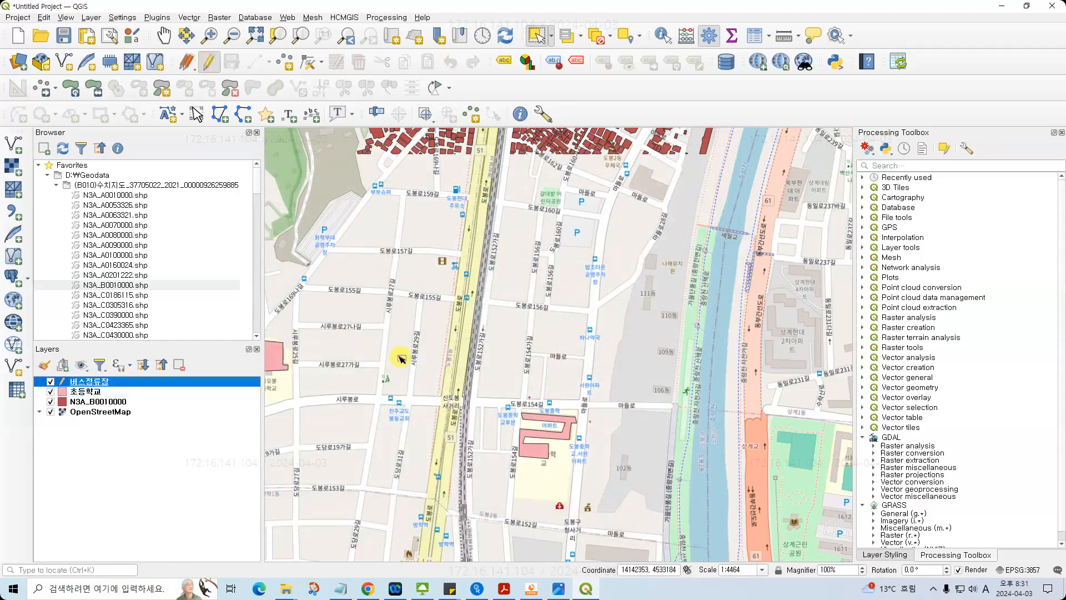
- Add a point at the 봉동교회 bus stop symbol on 시루봉로 with id 1
scroll(398, 364, "up", 1)
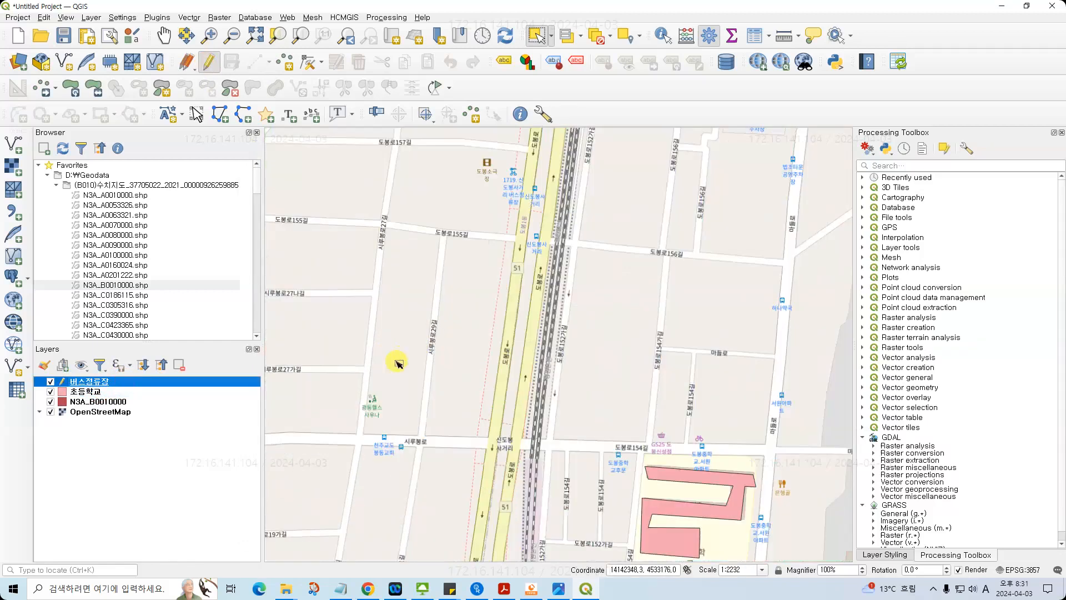
left_click(286, 61)
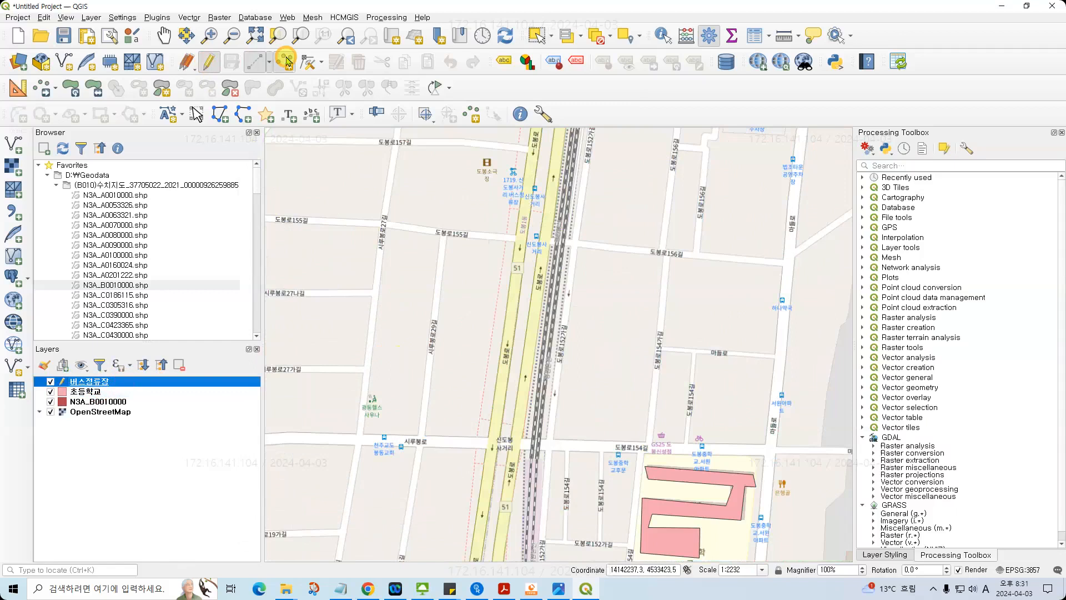
left_click(383, 437)
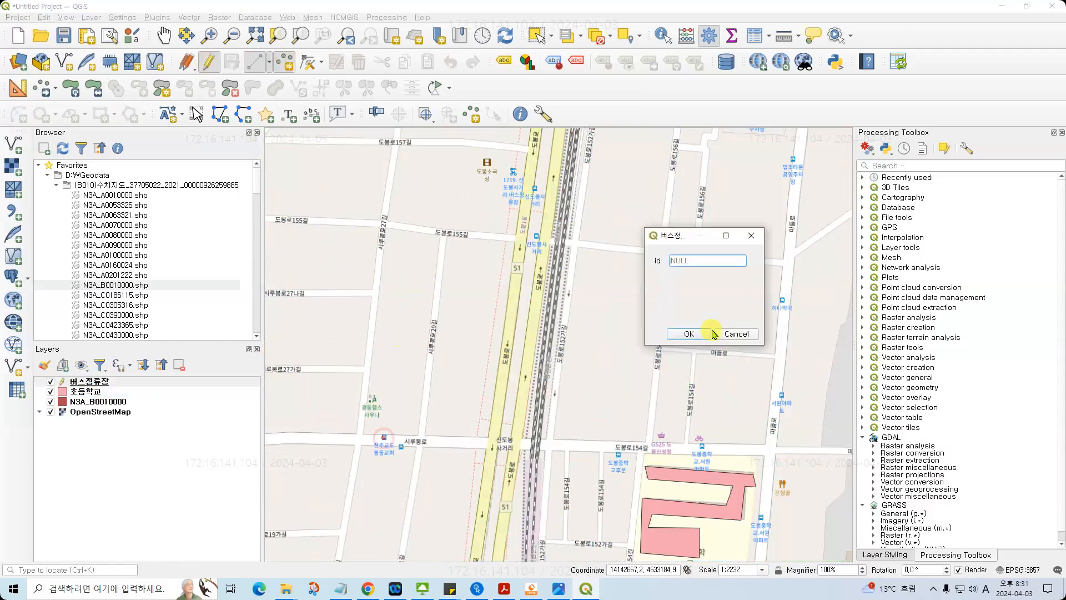
type("1")
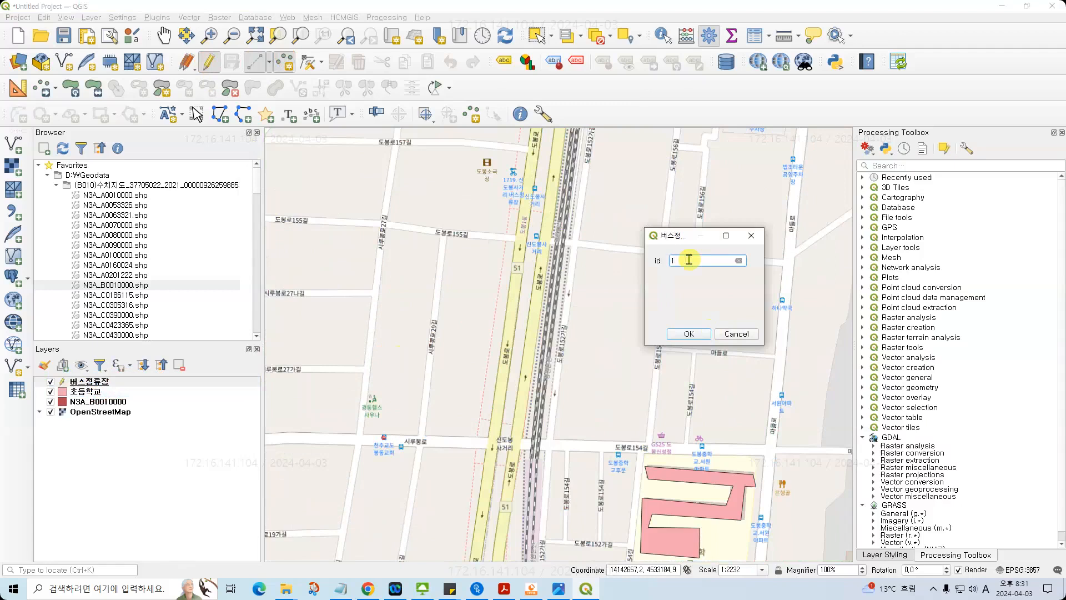
left_click(695, 332)
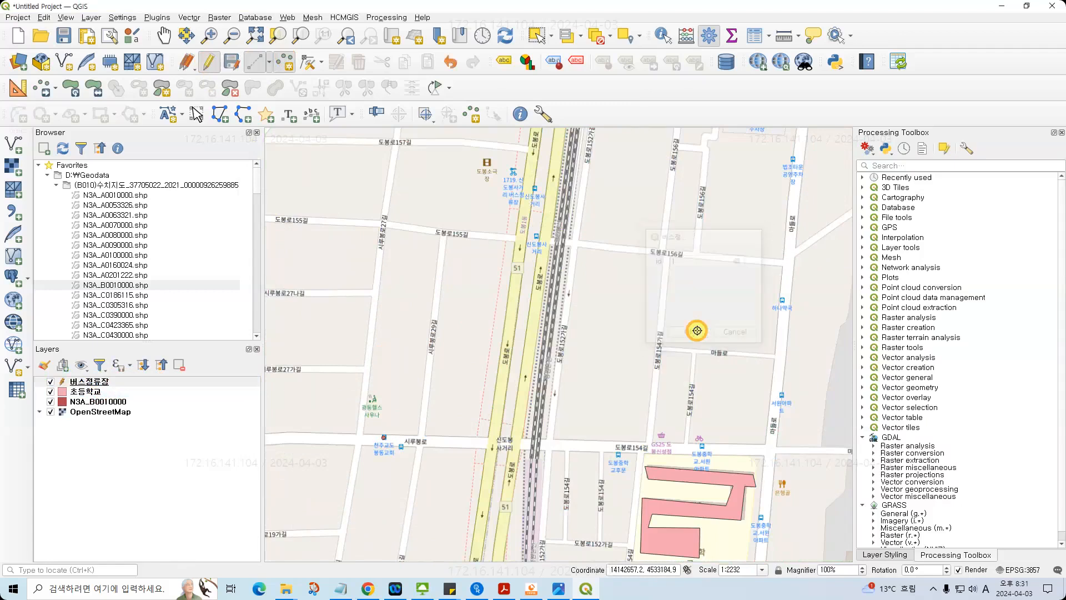
- Add points at the neighbouring 시루봉로 bus stop with id 2 and at the 도봉중학교 rear-gate stop with id 3
left_click(402, 446)
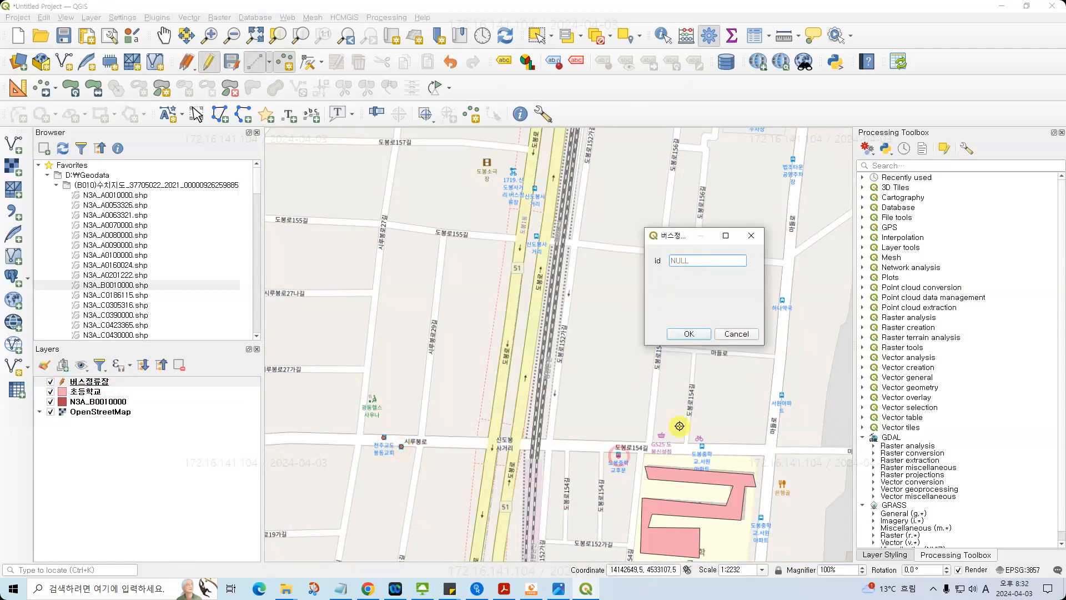
left_click(690, 333)
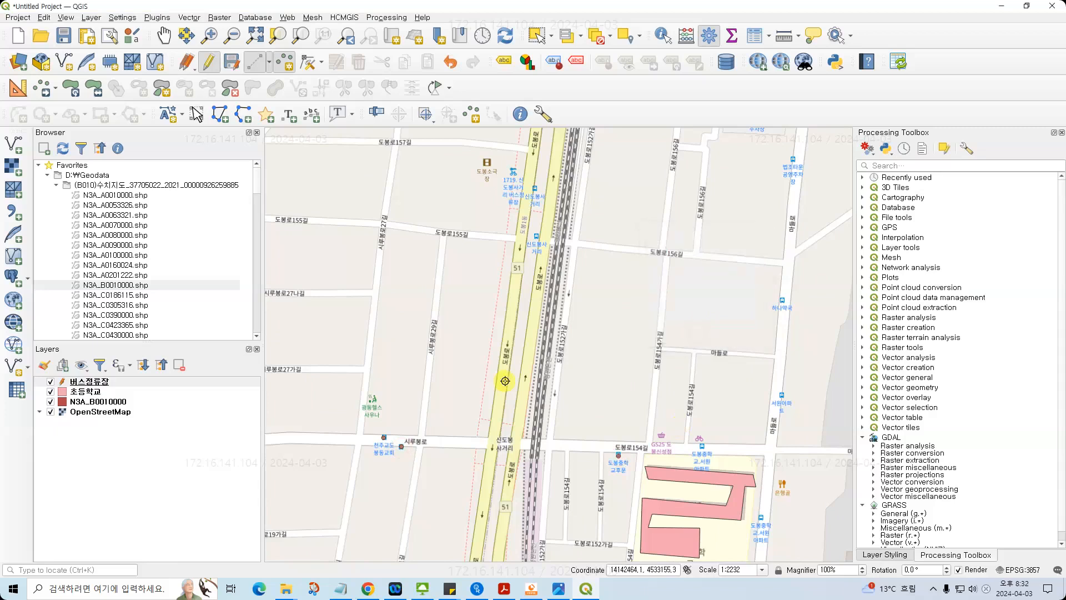
- Stop editing the 버스정류장 layer and save the added points
scroll(504, 381, "down", 1)
scroll(430, 427, "up", 1)
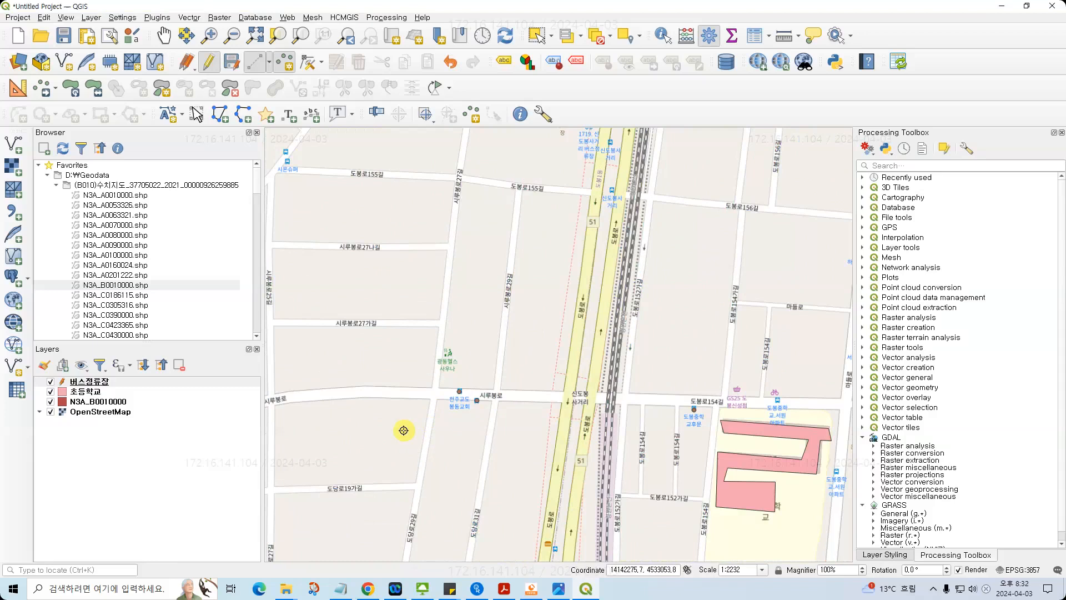
left_click(209, 64)
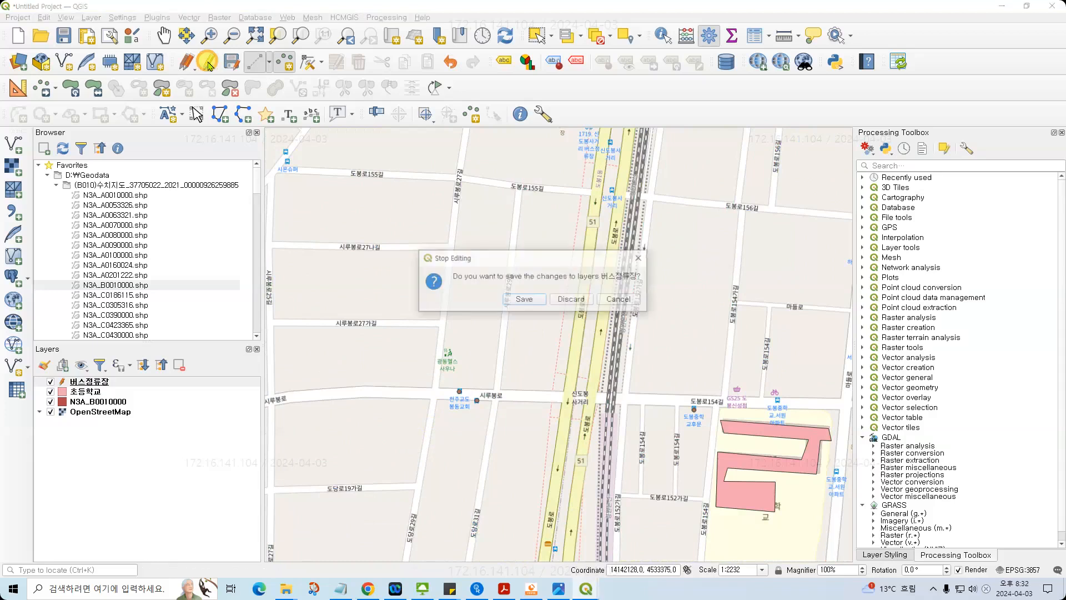
left_click(524, 299)
- Open the 버스정류장 attribute table for editing and add a Text (string) field called "name" with length 10
left_click(83, 383)
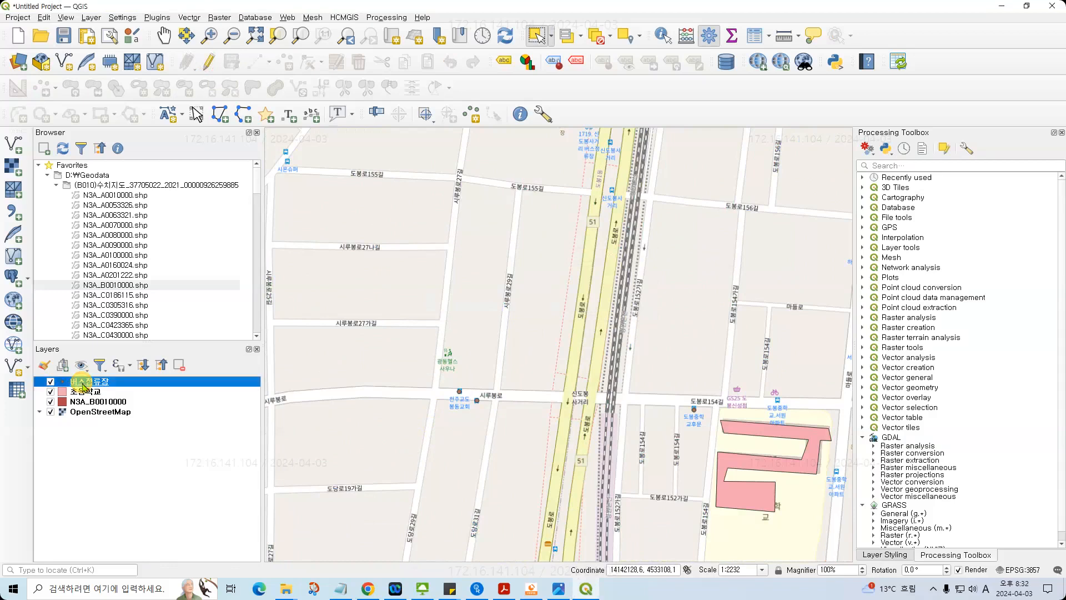
key("F6")
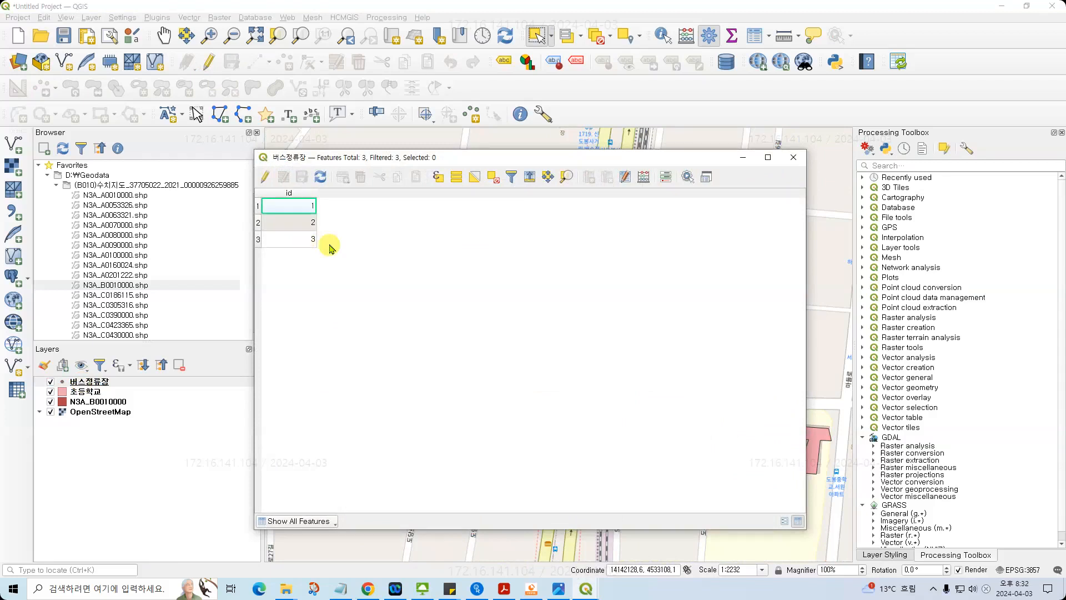
left_click(265, 178)
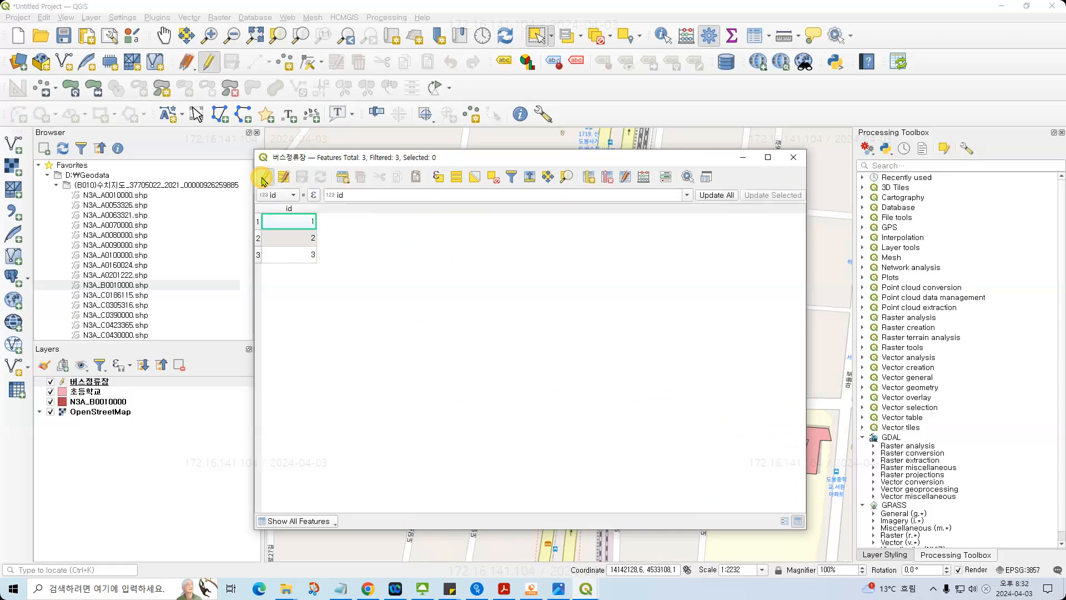
left_click(589, 177)
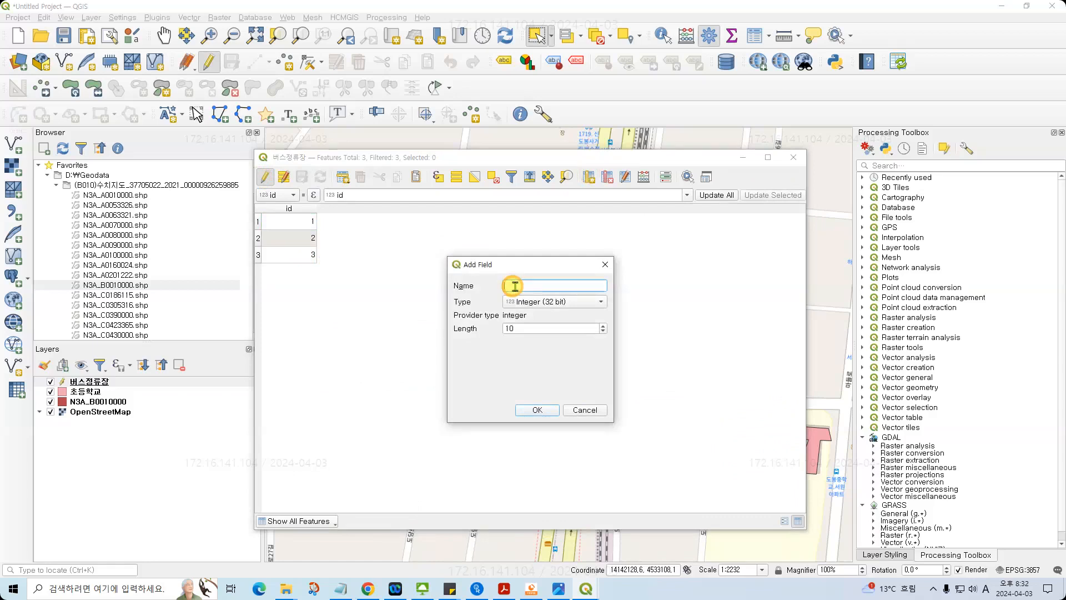
type("name")
left_click(533, 302)
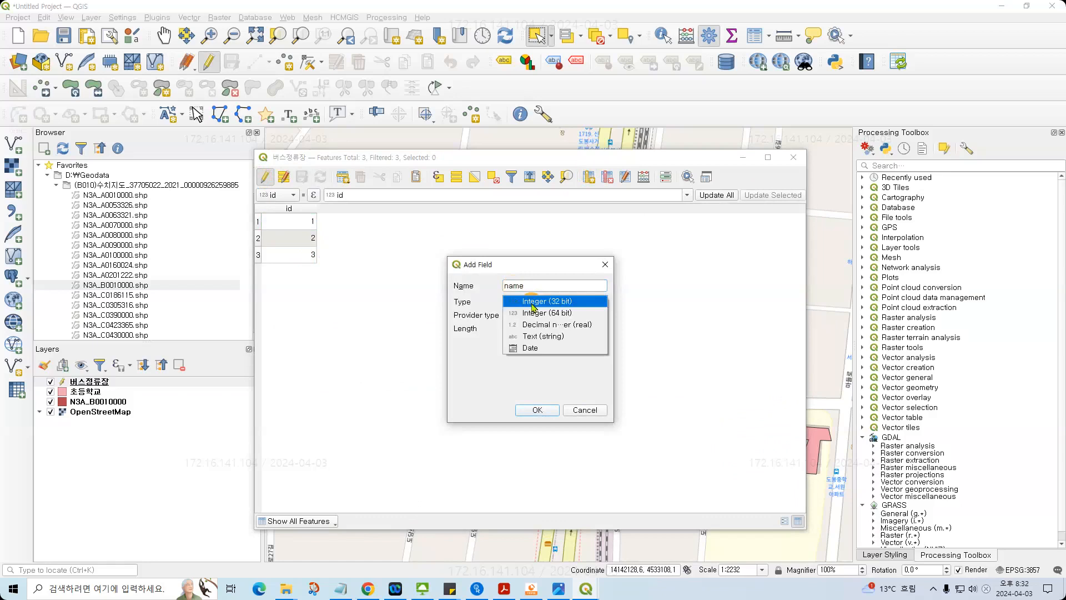
left_click(539, 335)
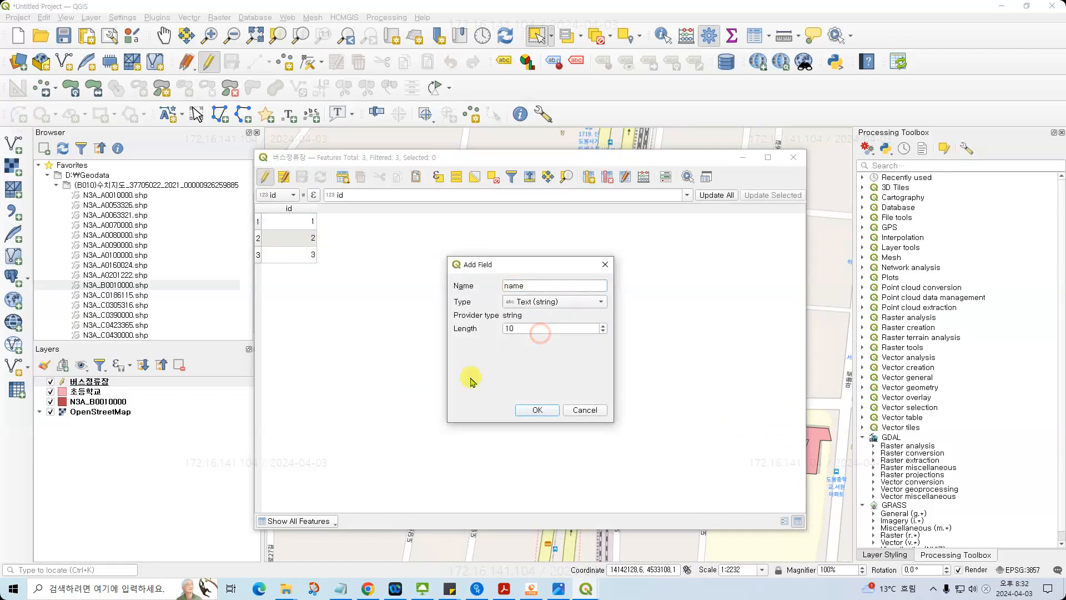
left_click(537, 410)
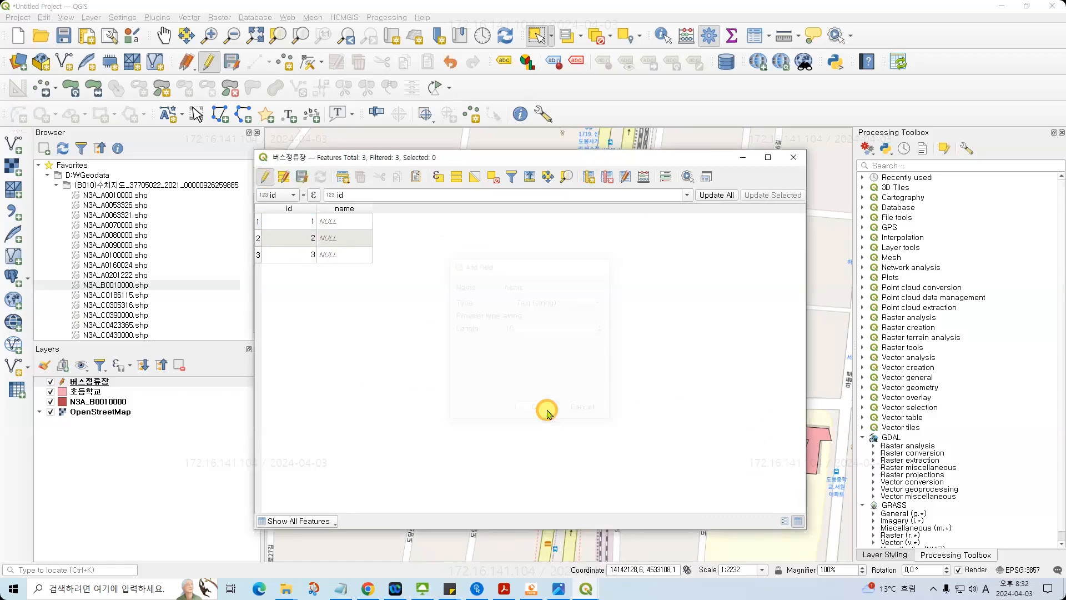
- Select the first bus stop point on the map and enter 봉동교회 as its name in the attribute table
left_click_drag(423, 155, 676, 160)
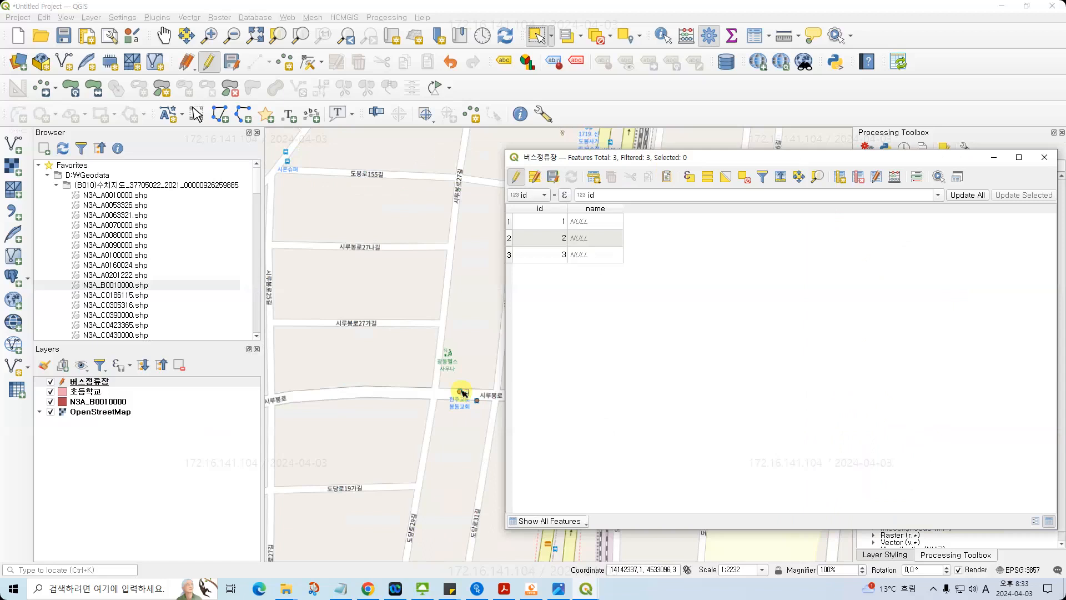
left_click(460, 391)
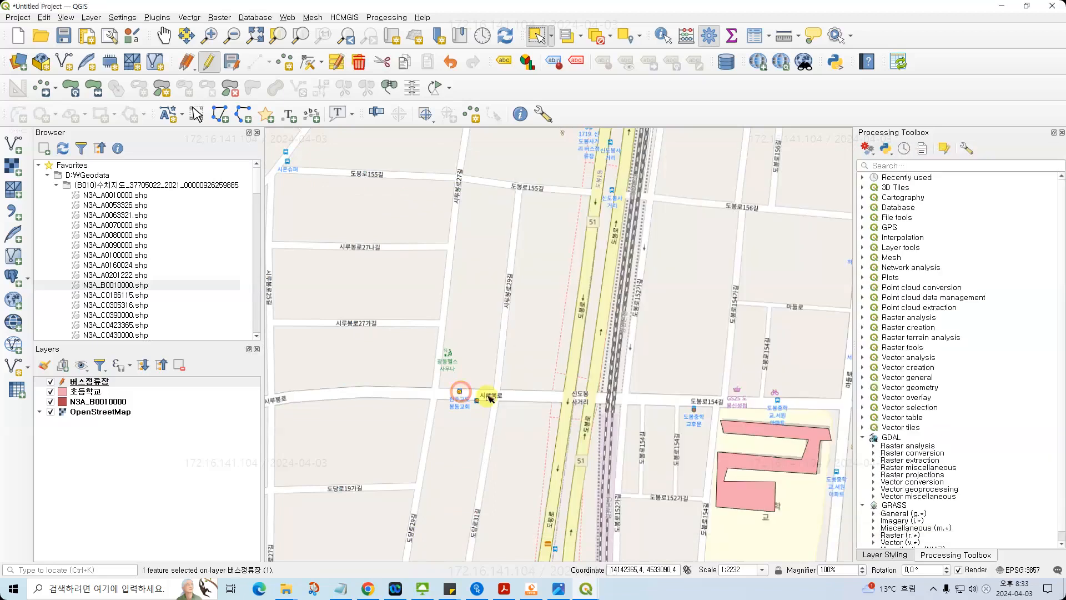
key("F6")
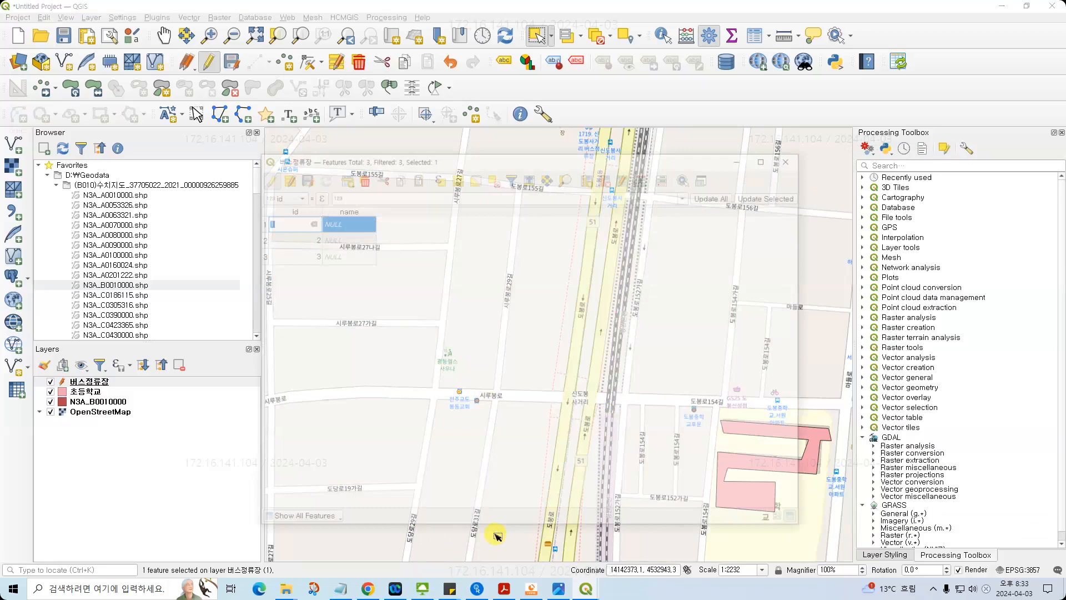
double_click(657, 213)
type("ㅇhal")
key("BackSpace")
key("BackSpace")
key("BackSpace")
key("BackSpace")
key("Hangul")
type("ㅁ호")
key("BackSpace")
key("BackSpace")
key("BackSpace")
type("모")
type("교회")
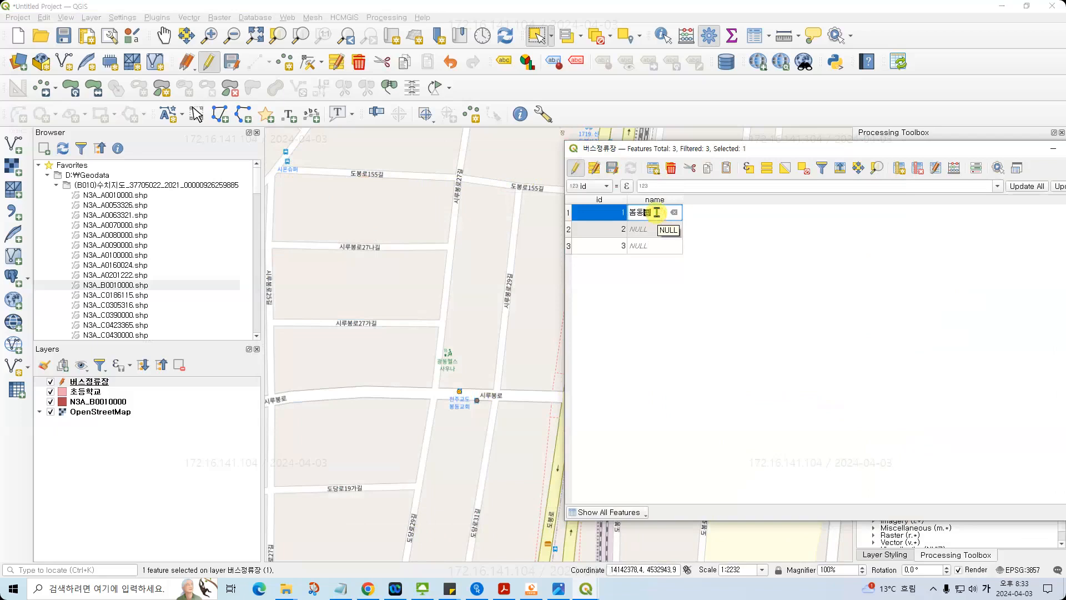
key("Return")
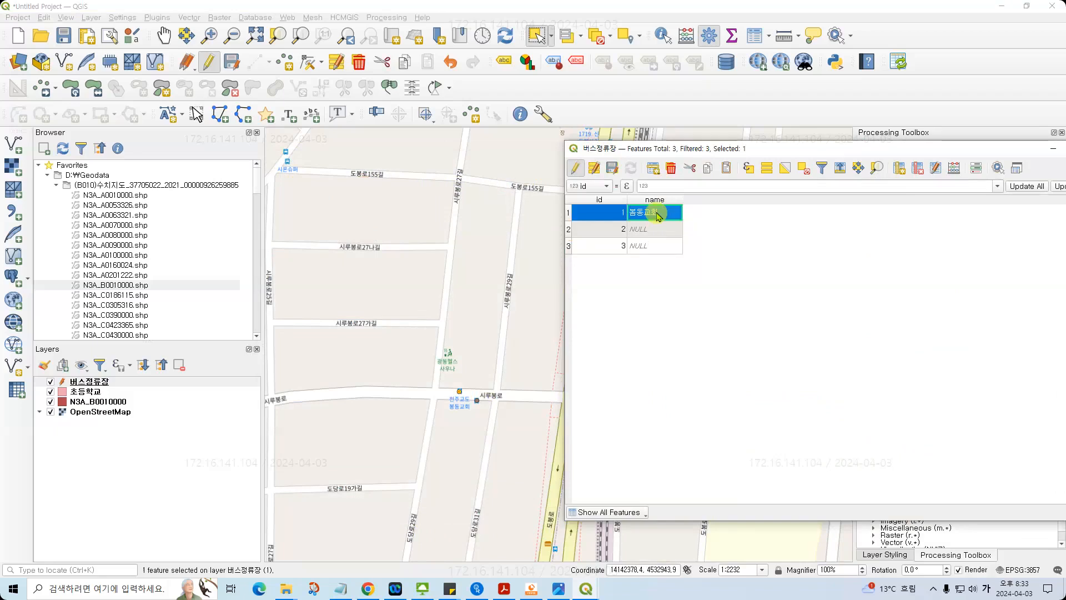
- Enter 시루봉 as the name of the bus stop with id 2 and 도봉중학교 for id 3
left_click(568, 229)
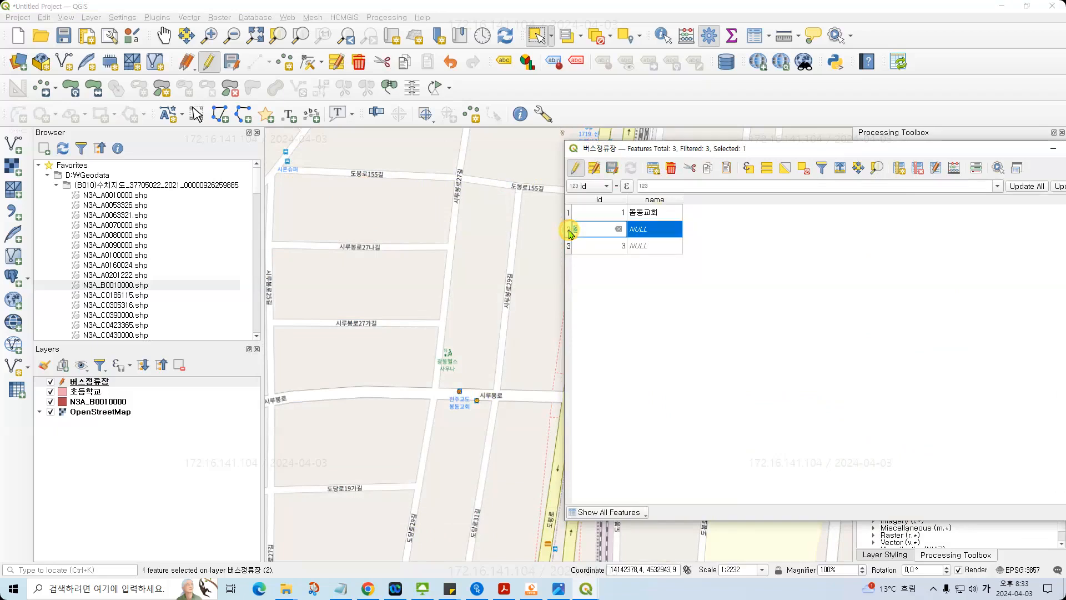
double_click(643, 228)
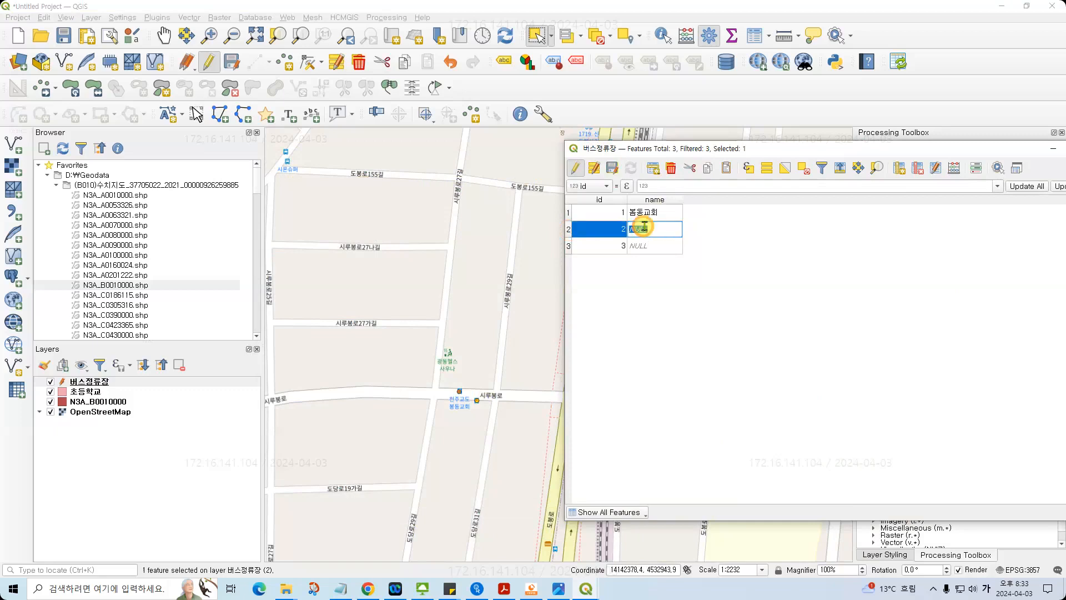
type("시루봉")
key("Return")
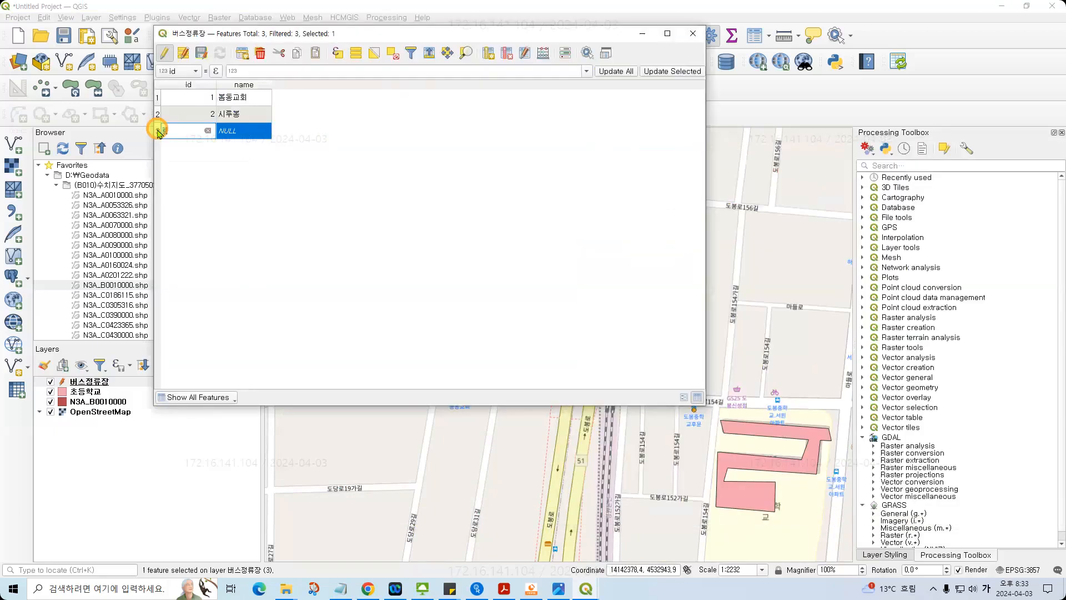
double_click(234, 131)
type("도봉중학교")
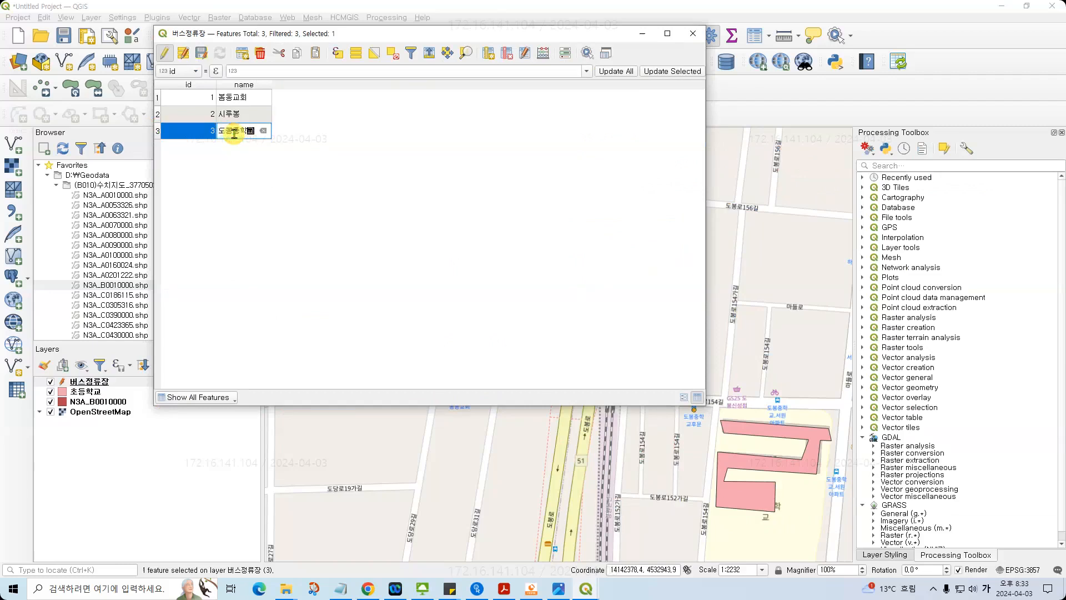
key("Return")
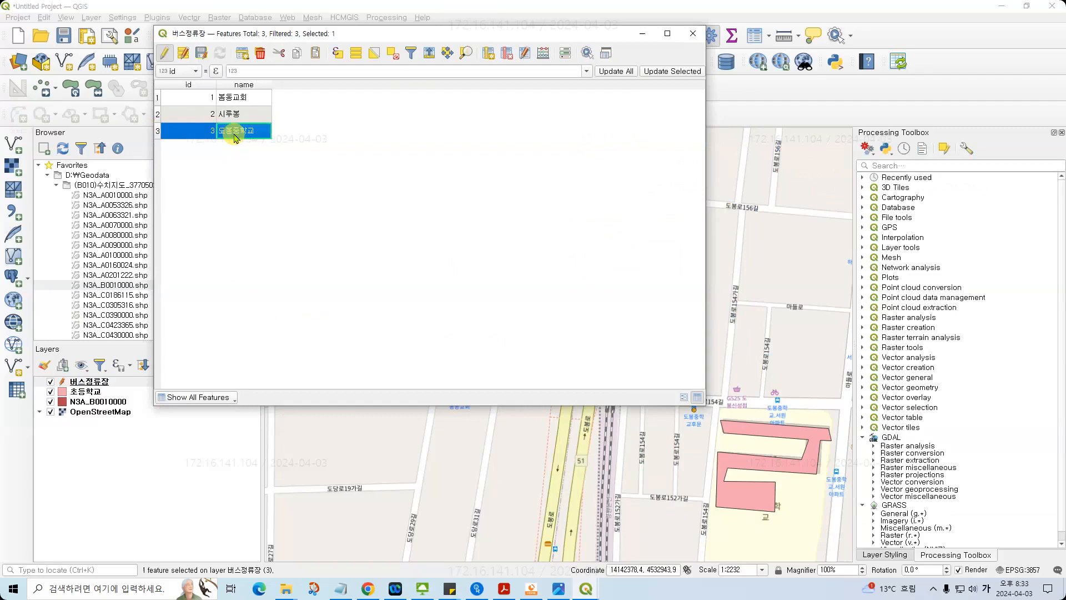
- Stop editing from the 버스정류장 attribute table and save the entered names
left_click_drag(302, 28, 511, 143)
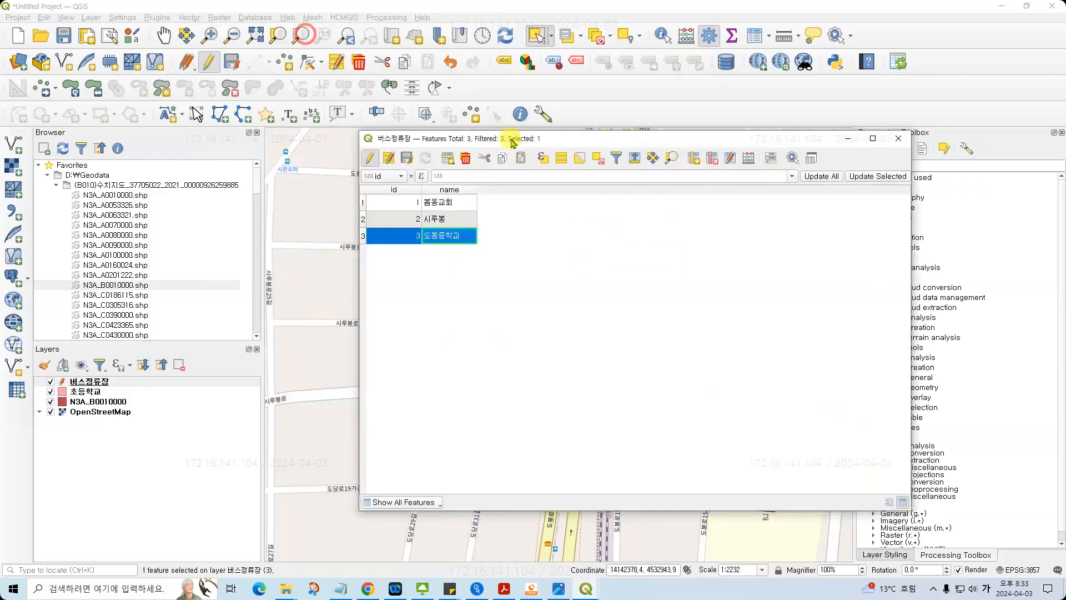
left_click(371, 160)
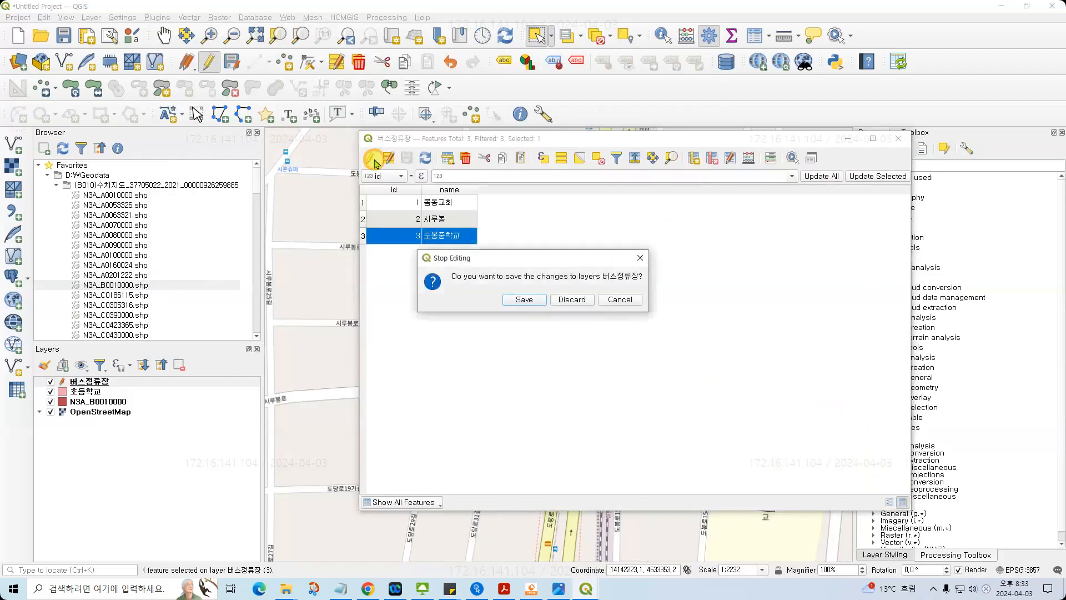
left_click(537, 299)
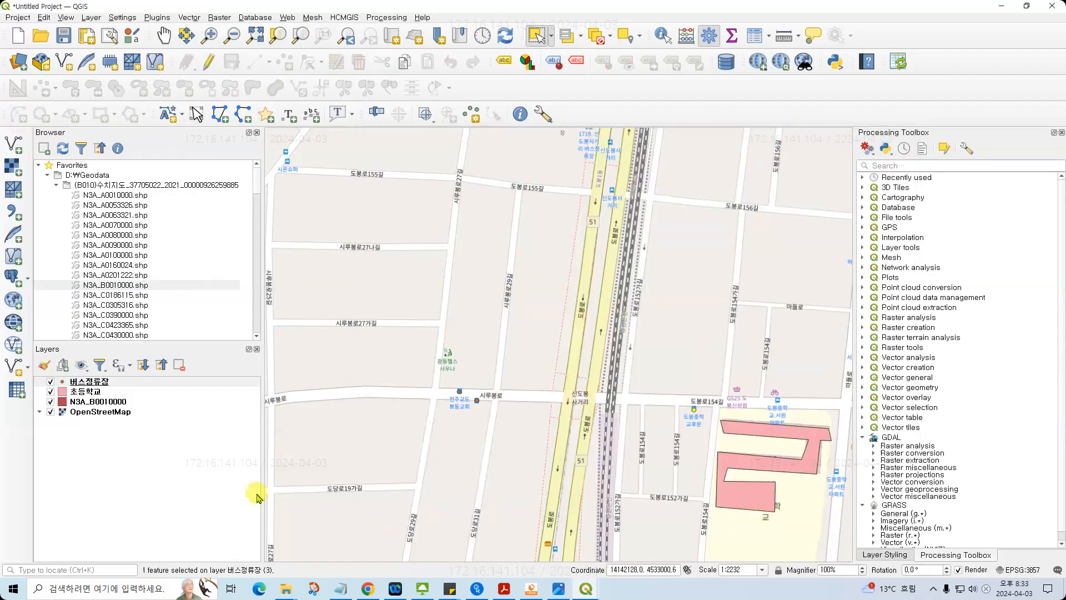
- Switch to the PDF lecture slides and examine the pages on freehand Stream Digitizing and on Polygonize
left_click(587, 592)
scroll(275, 358, "down", 3)
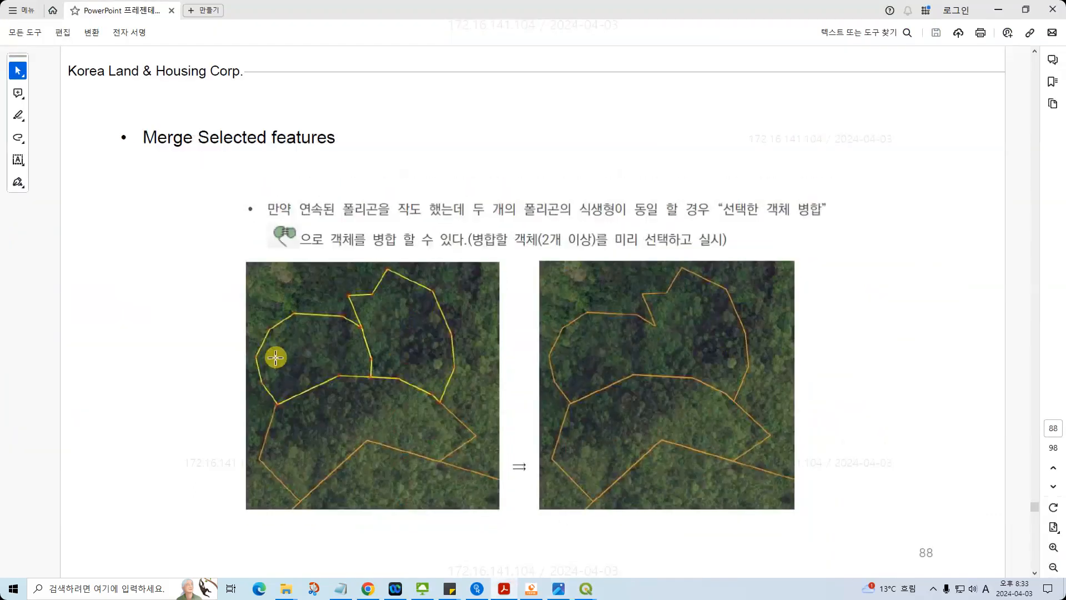
scroll(275, 357, "down", 3)
scroll(275, 358, "down", 3)
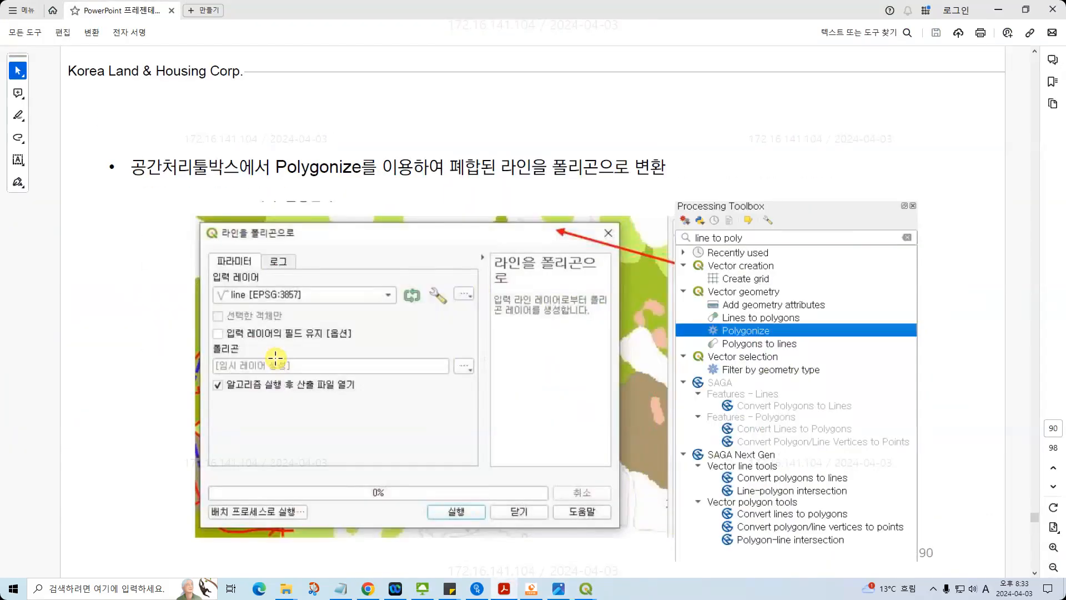
scroll(276, 358, "up", 3)
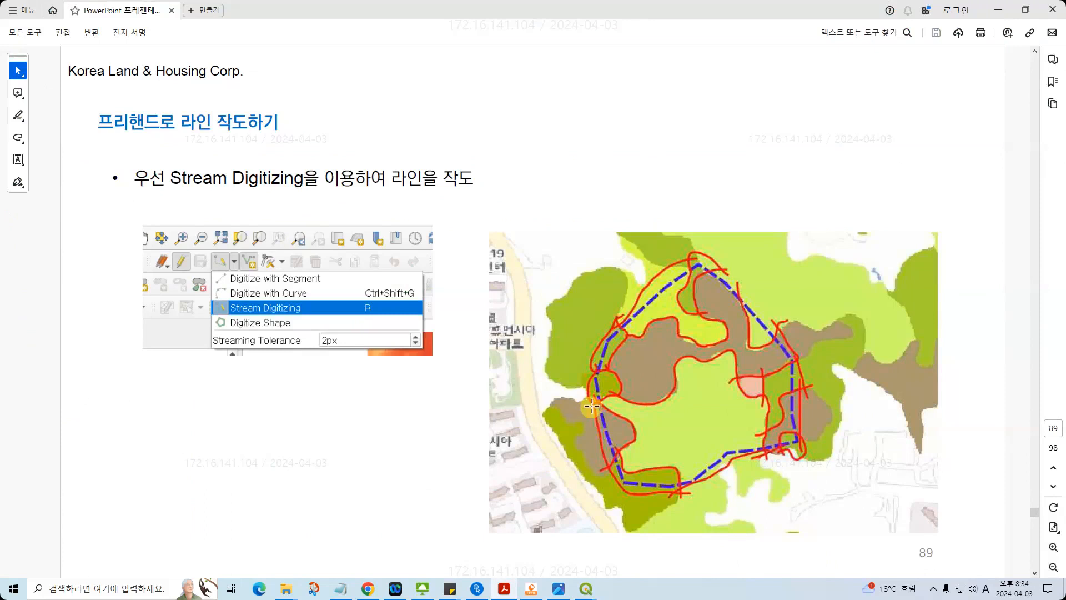
left_click(651, 407)
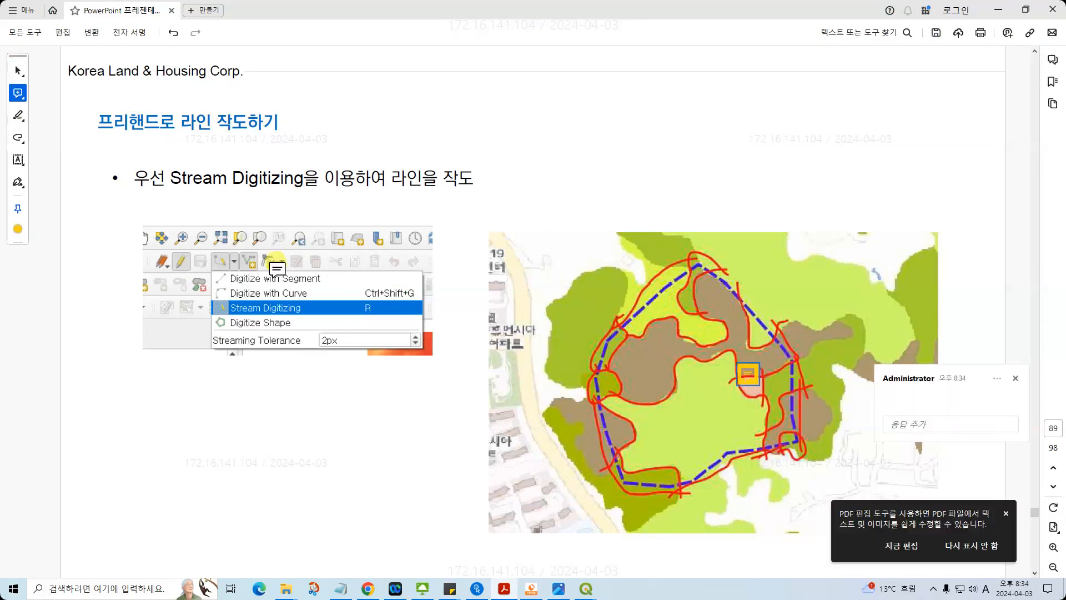
- Switch to QGIS and add the 임상도.tif raster from the pt_1 folder under D:\Geodata to the map
left_click(1005, 512)
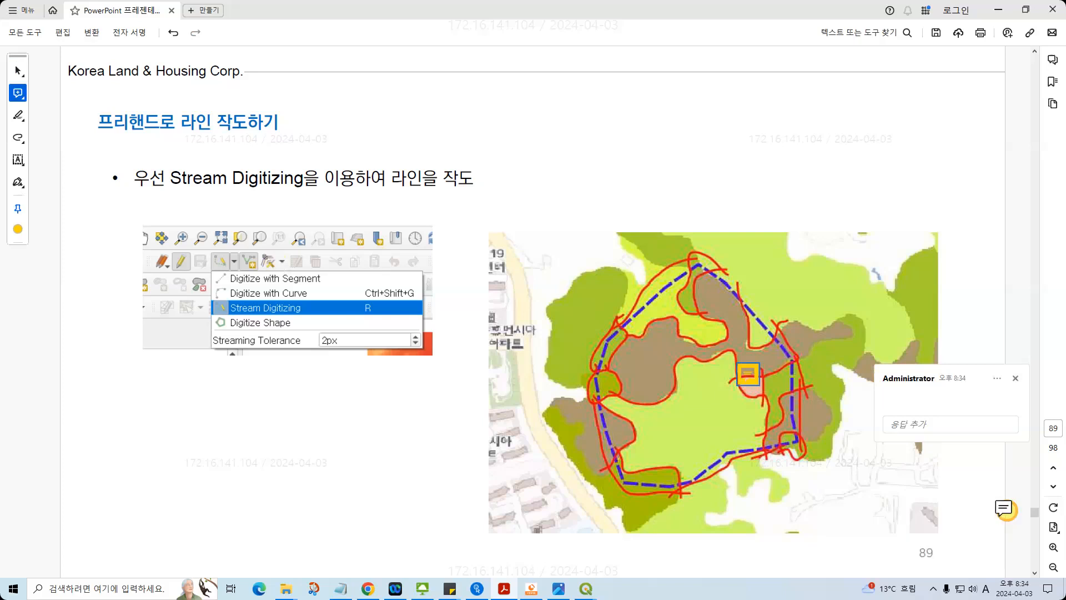
mouse_move(583, 593)
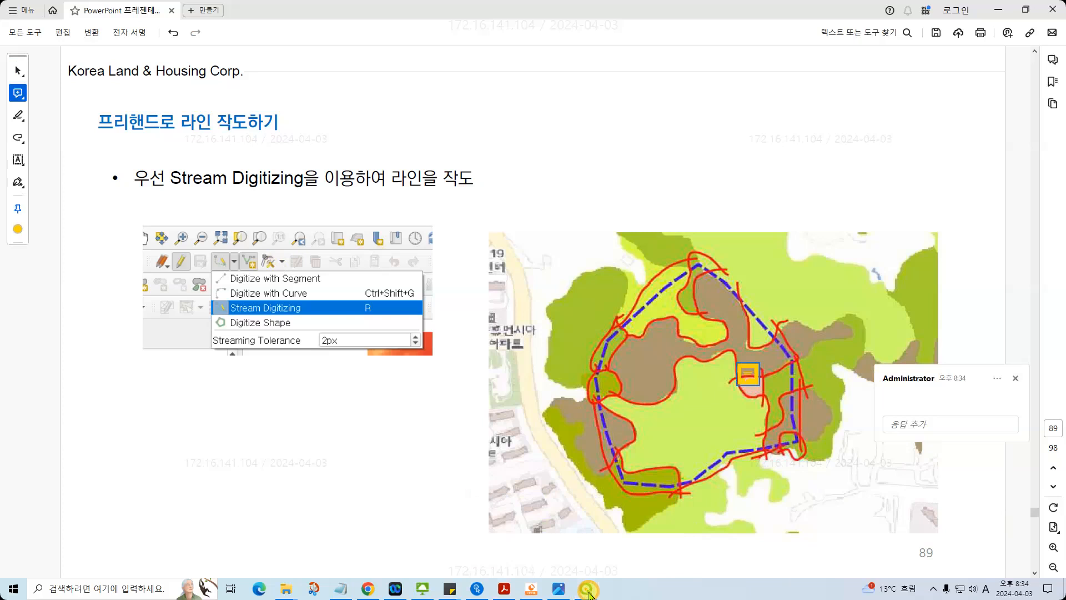
left_click(587, 590)
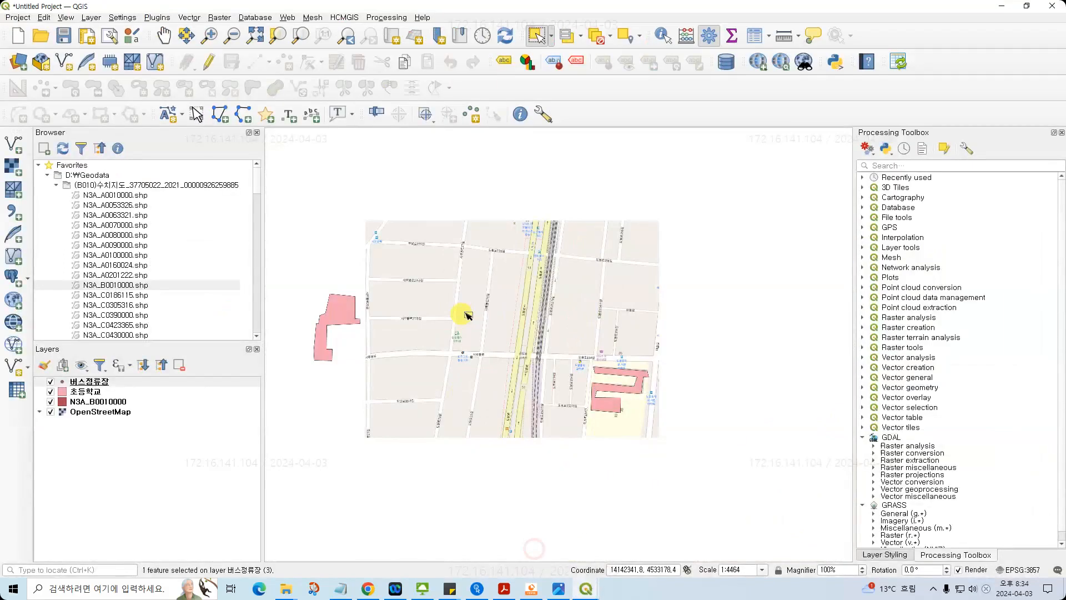
scroll(466, 315, "down", 3)
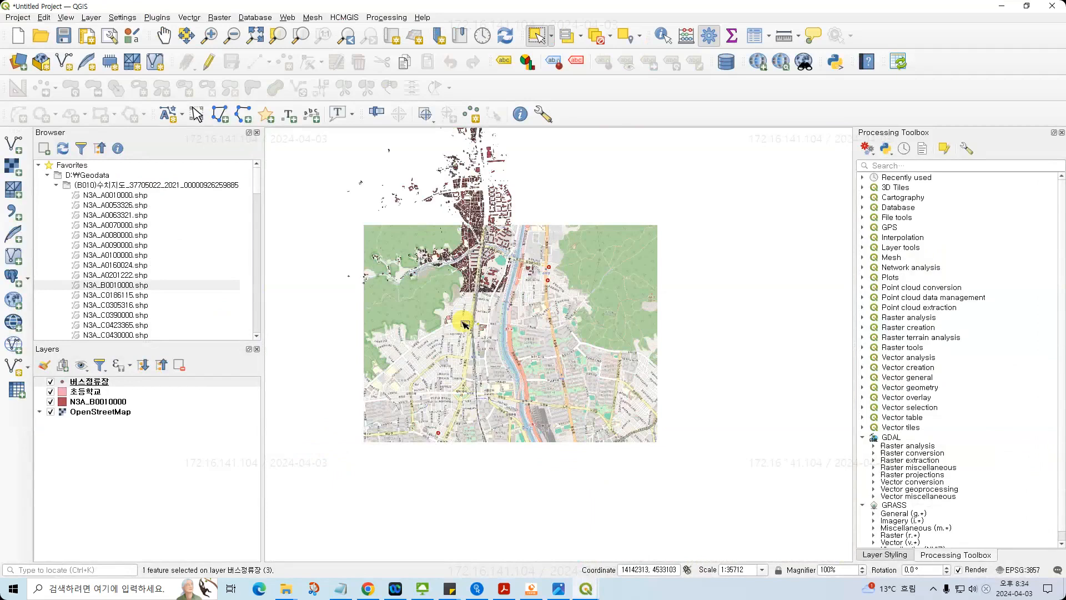
left_click(57, 185)
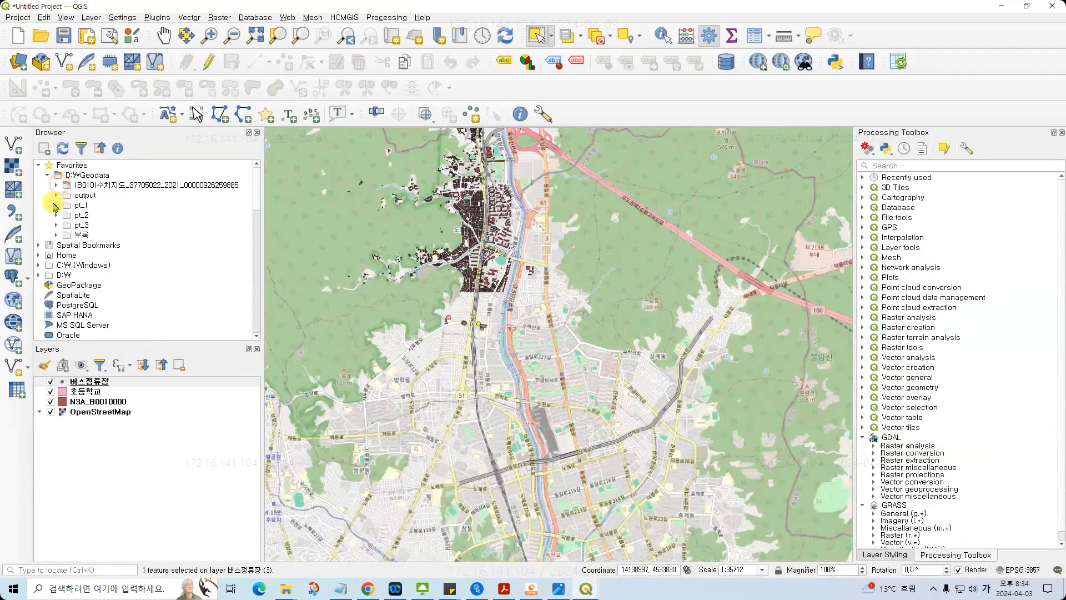
left_click(56, 206)
left_click(98, 276)
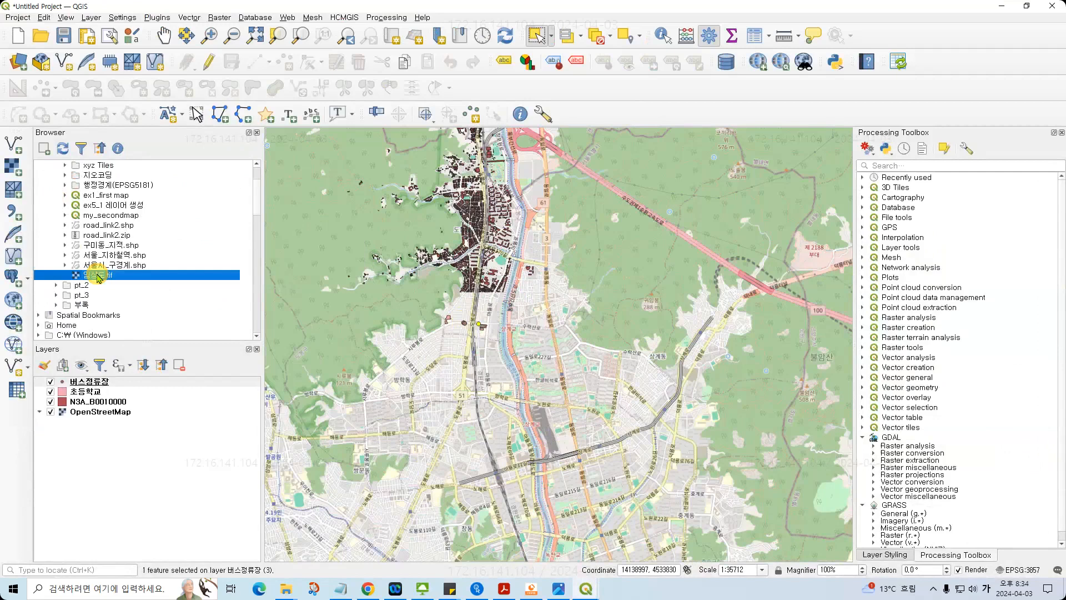
left_click_drag(97, 276, 475, 286)
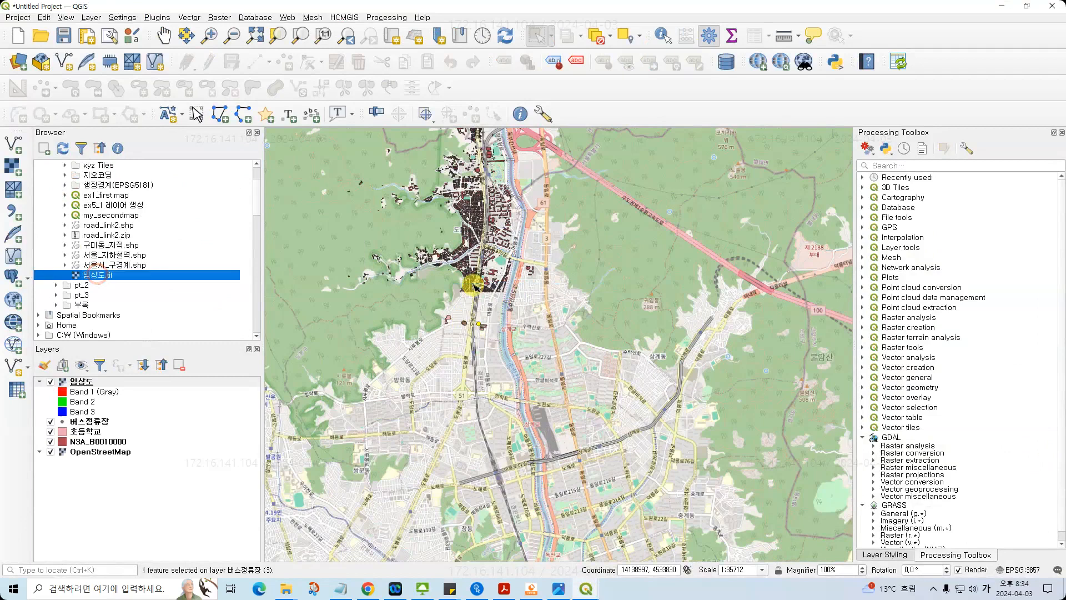
- Zoom the map to the extent of the 임상도 raster layer and collapse its band legend
right_click(88, 381)
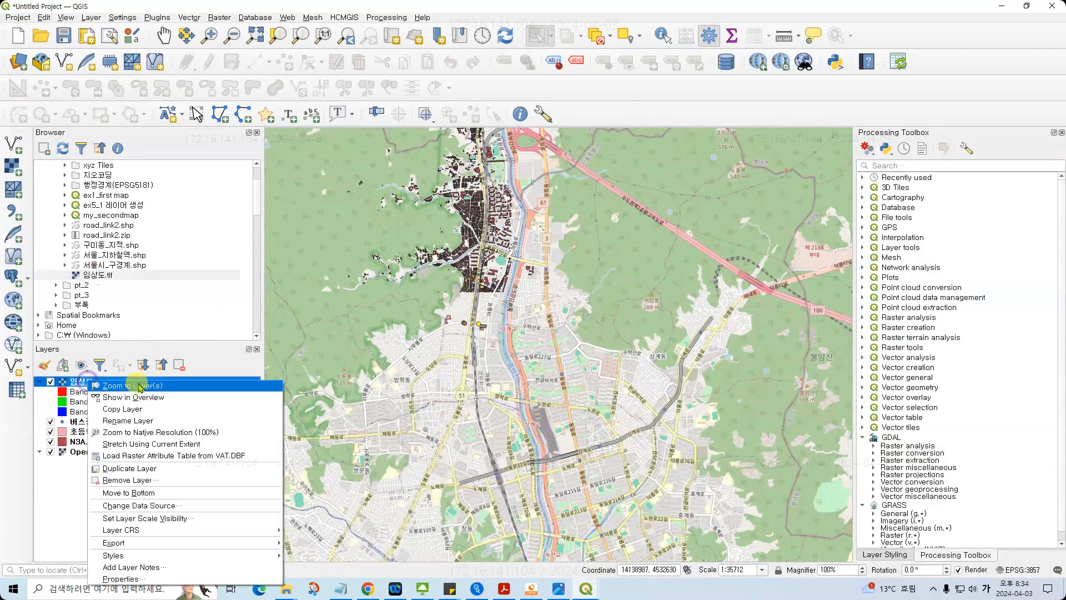
left_click(139, 386)
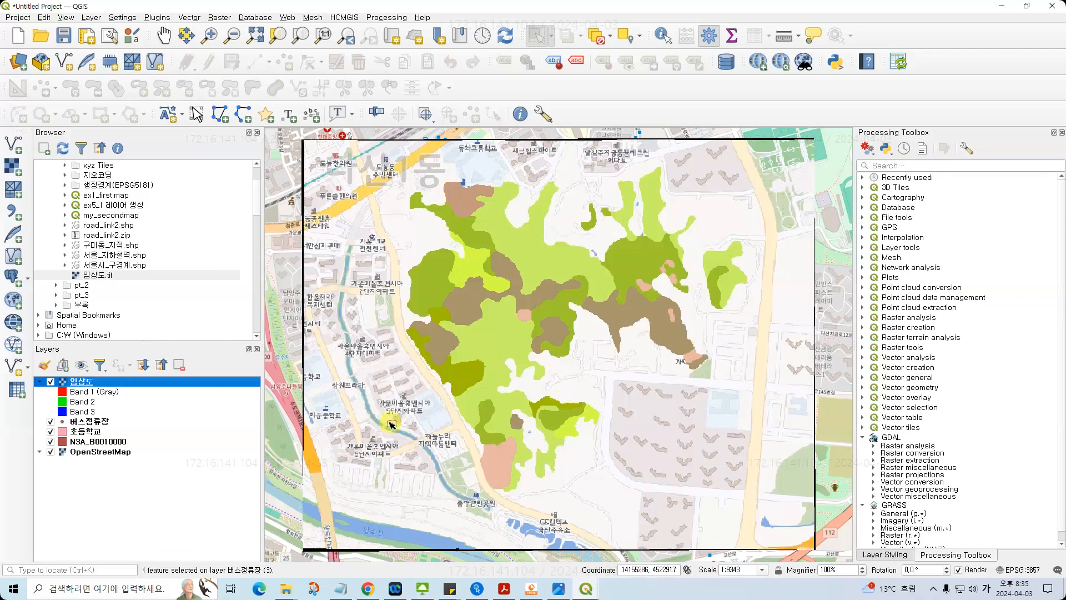
left_click(39, 382)
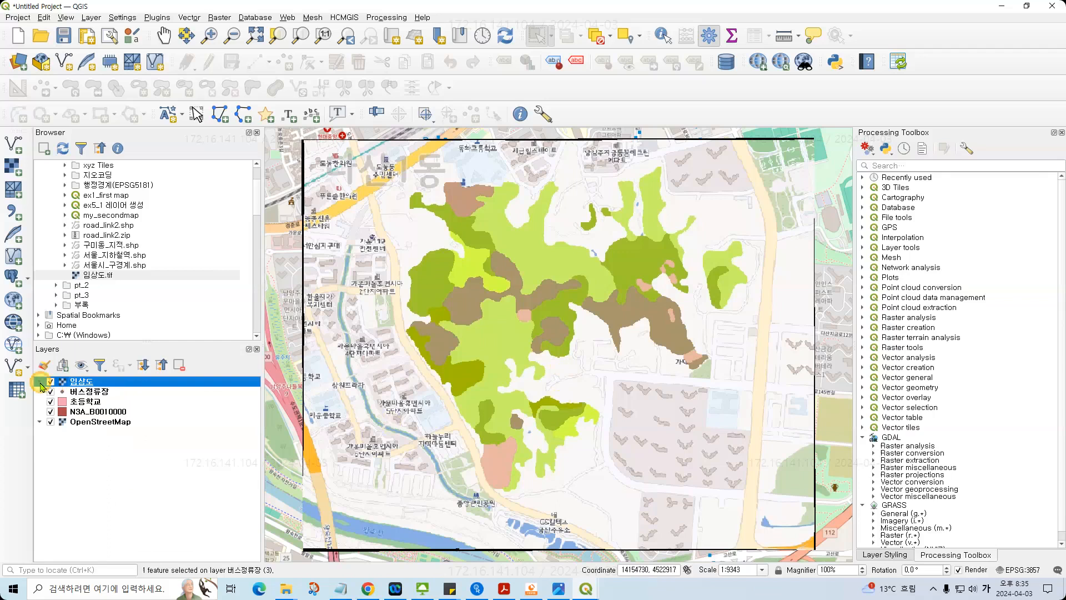
- Begin a new shapefile layer and set its file to 임상도 in the Geodata output folder
left_click(91, 18)
mouse_move(100, 42)
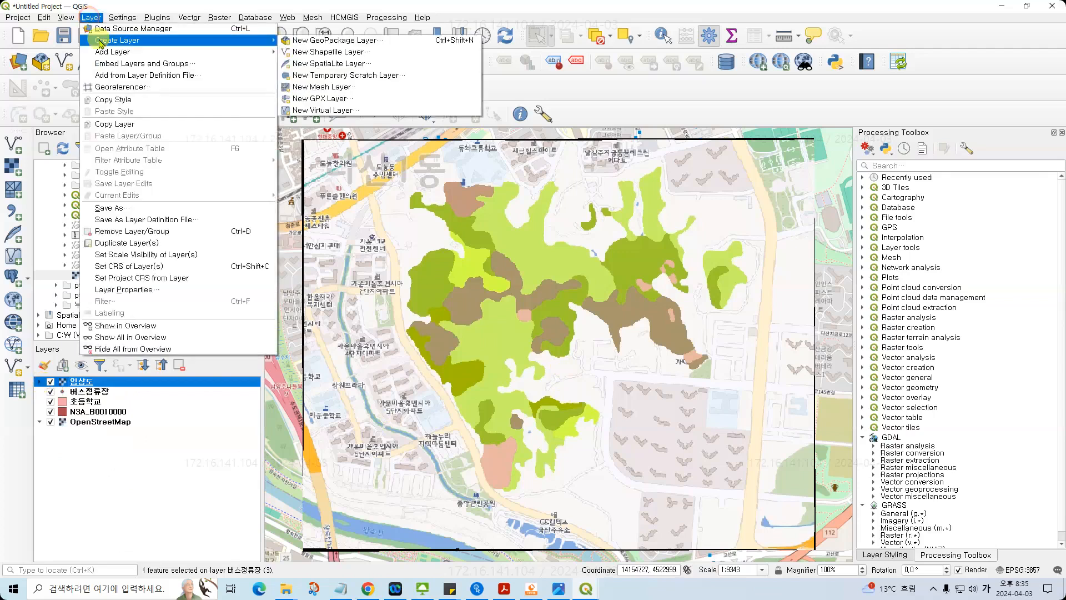
left_click(325, 53)
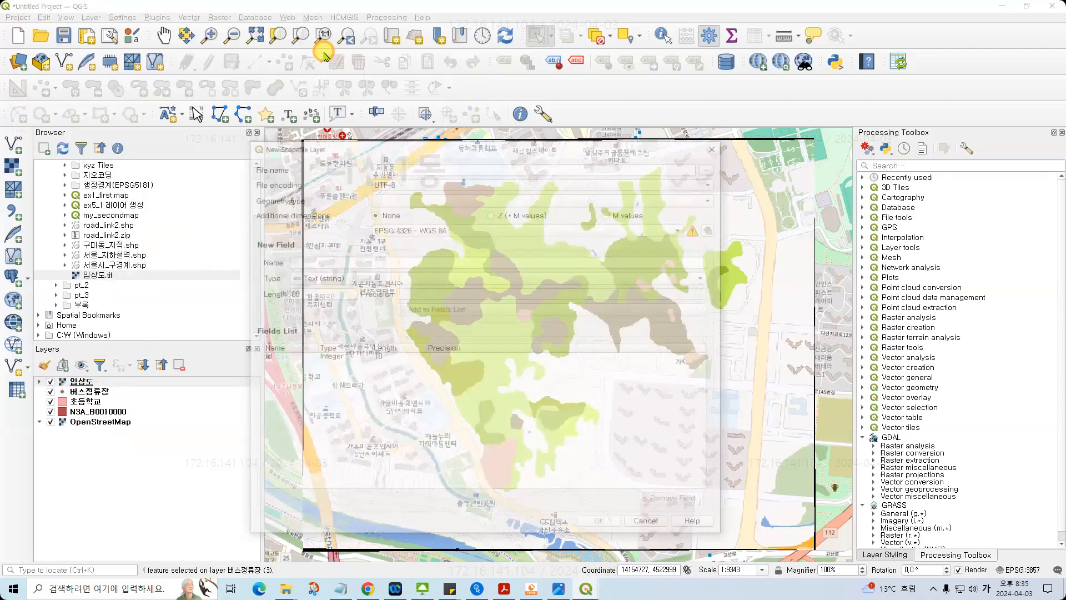
left_click(709, 167)
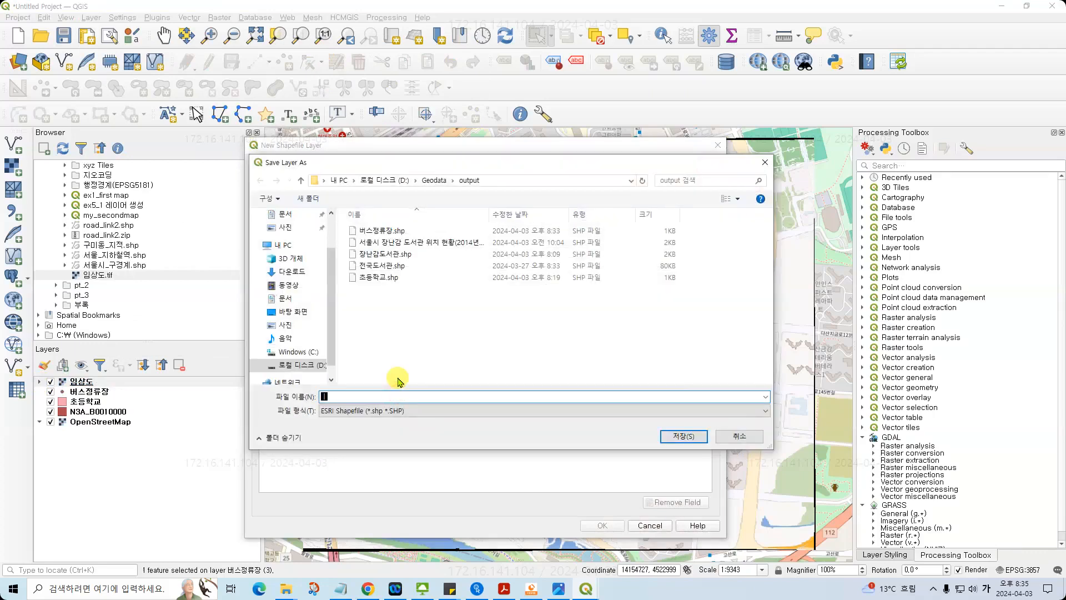
type("임상도")
key("Return")
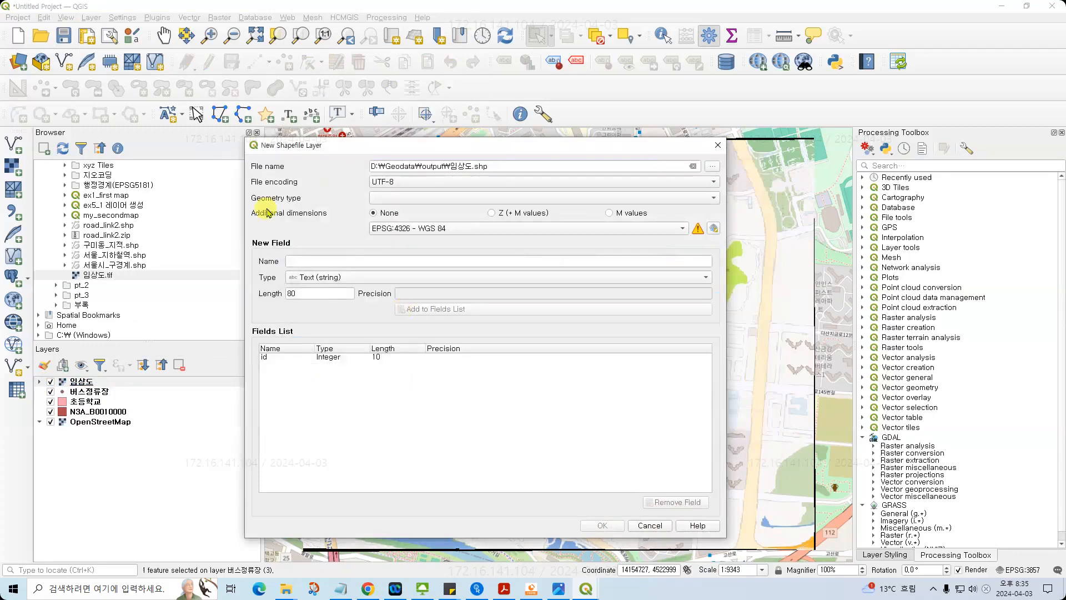
- Create the shapefile with LineString geometry and the EPSG:5186 - KGD2002 / Central Belt 2010 coordinate system
left_click(672, 198)
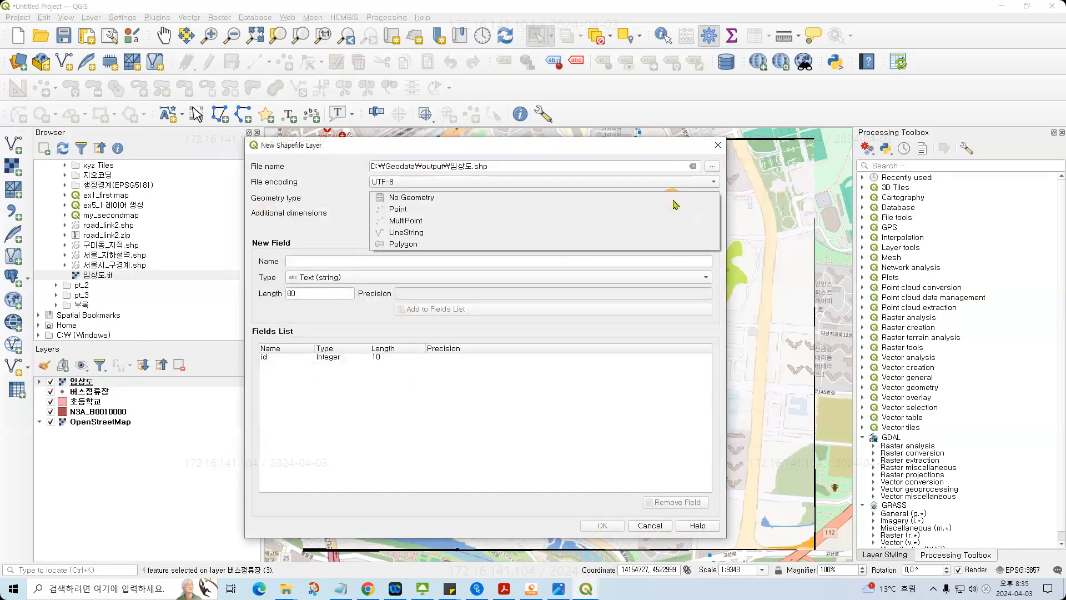
left_click(419, 233)
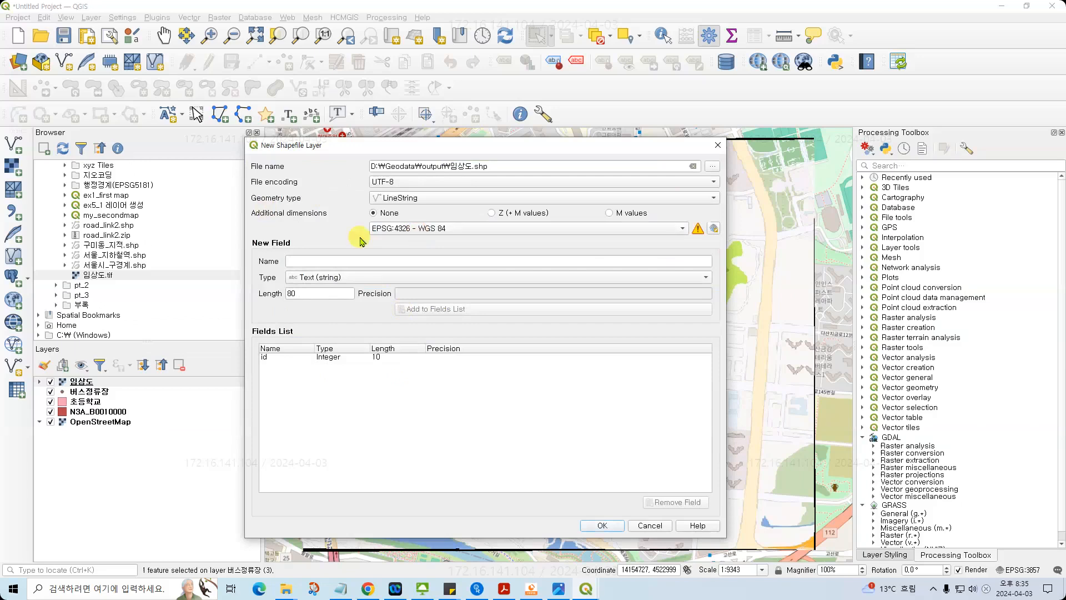
left_click(680, 228)
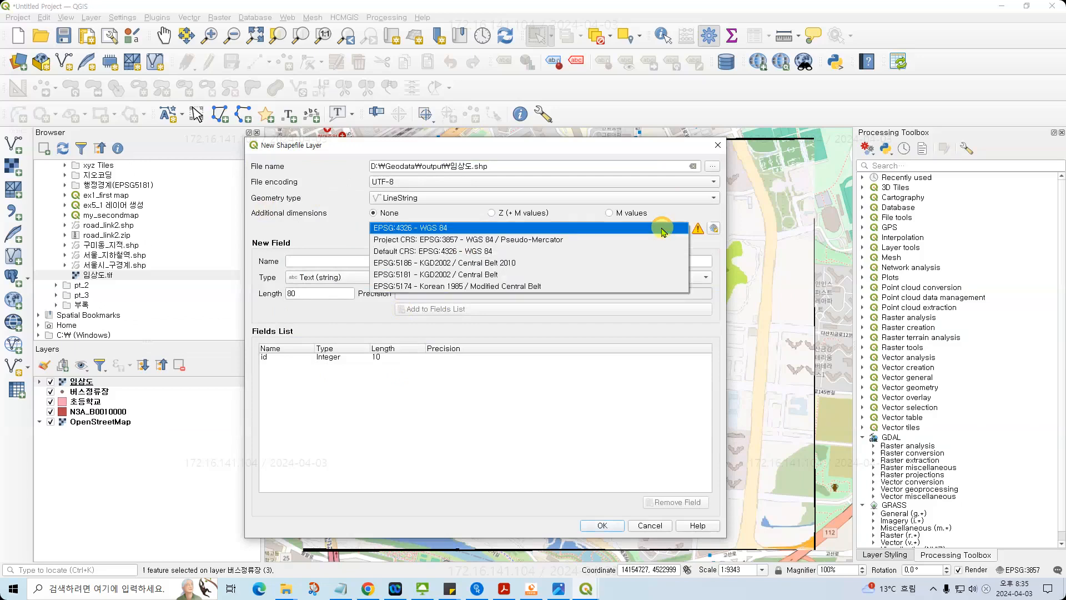
left_click(419, 261)
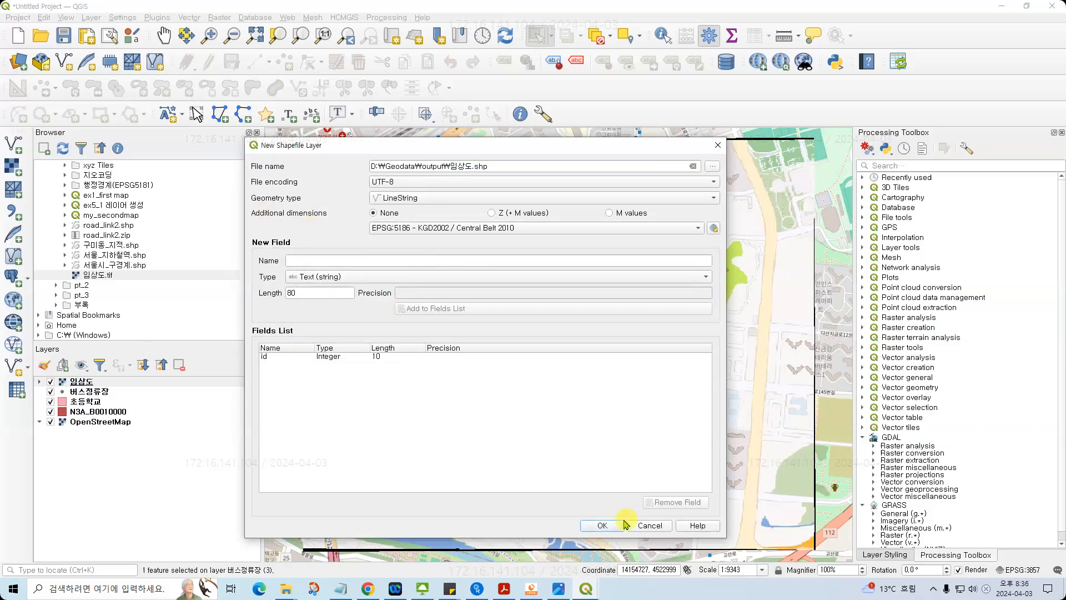
left_click(603, 525)
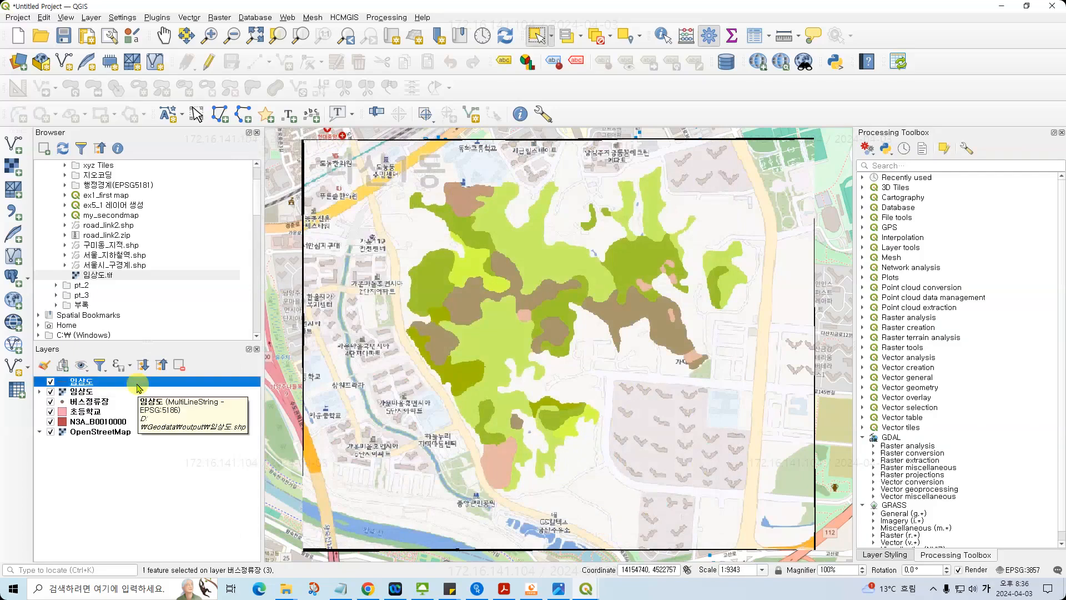
- Enable editing on the 임상도 line layer and digitize a straight-segment boundary loop around the central forest area, crossing its ends at the north
left_click(212, 61)
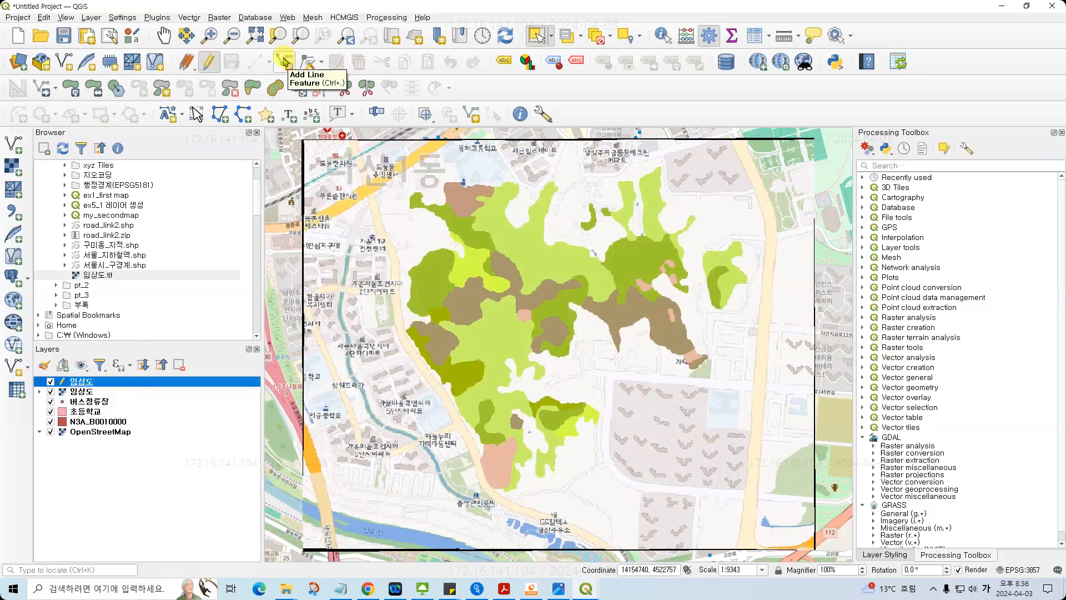
left_click(284, 61)
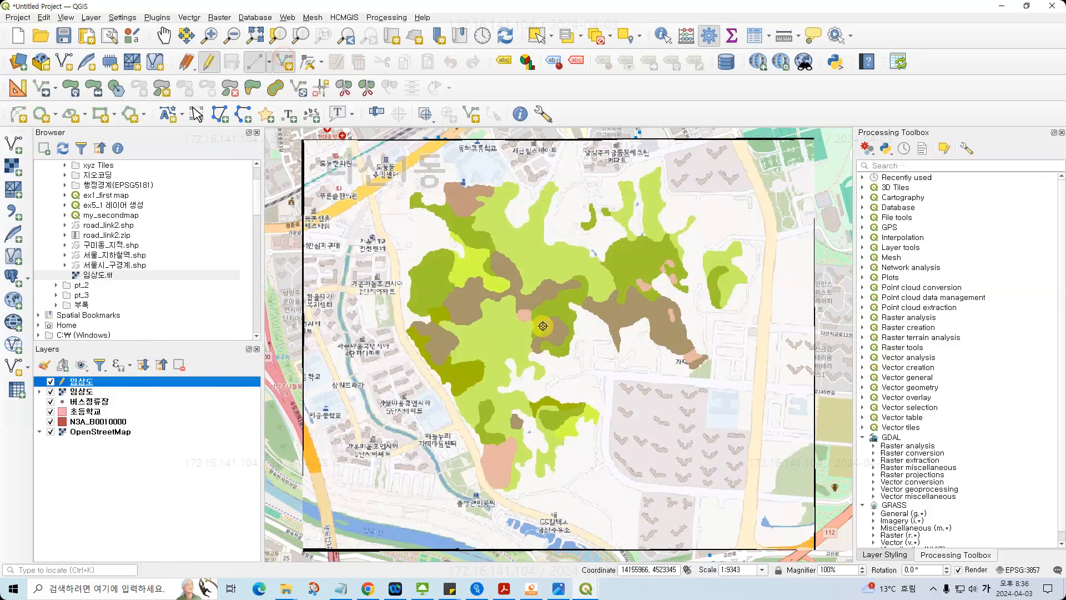
left_click(497, 234)
left_click(441, 270)
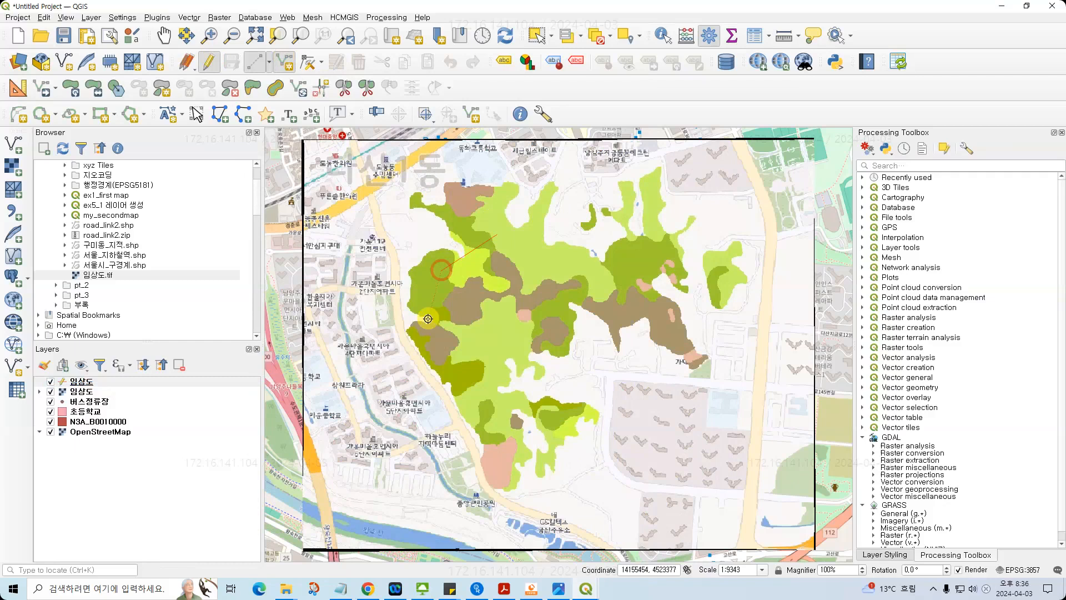
left_click(533, 257)
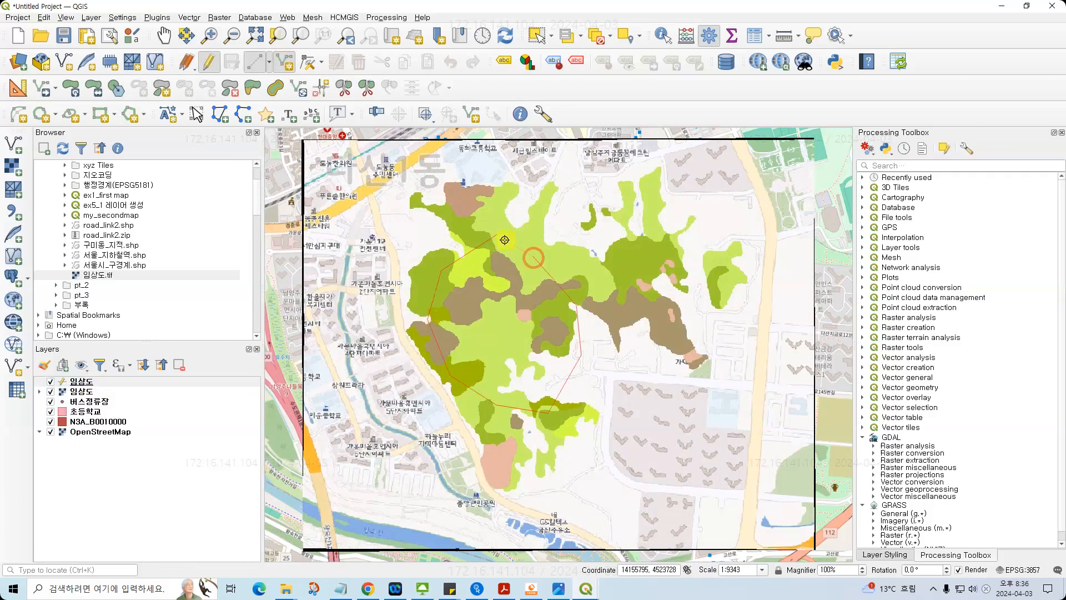
right_click(504, 240)
left_click(689, 334)
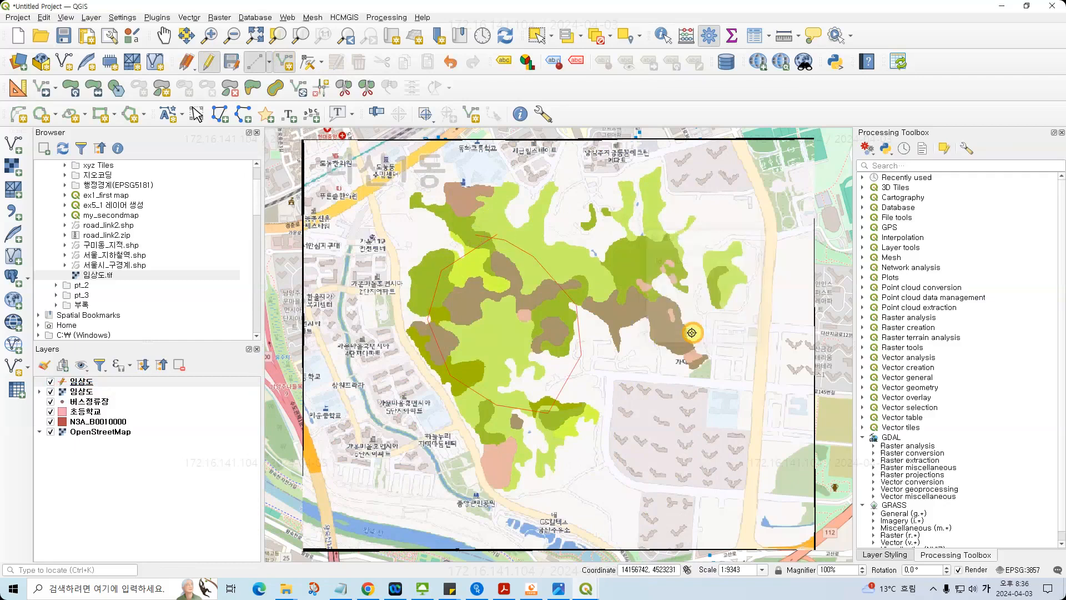
- Try tracing the eastern edge of the brown forest patch on the boundary's west side as a line of straight segments
scroll(473, 266, "up", 1)
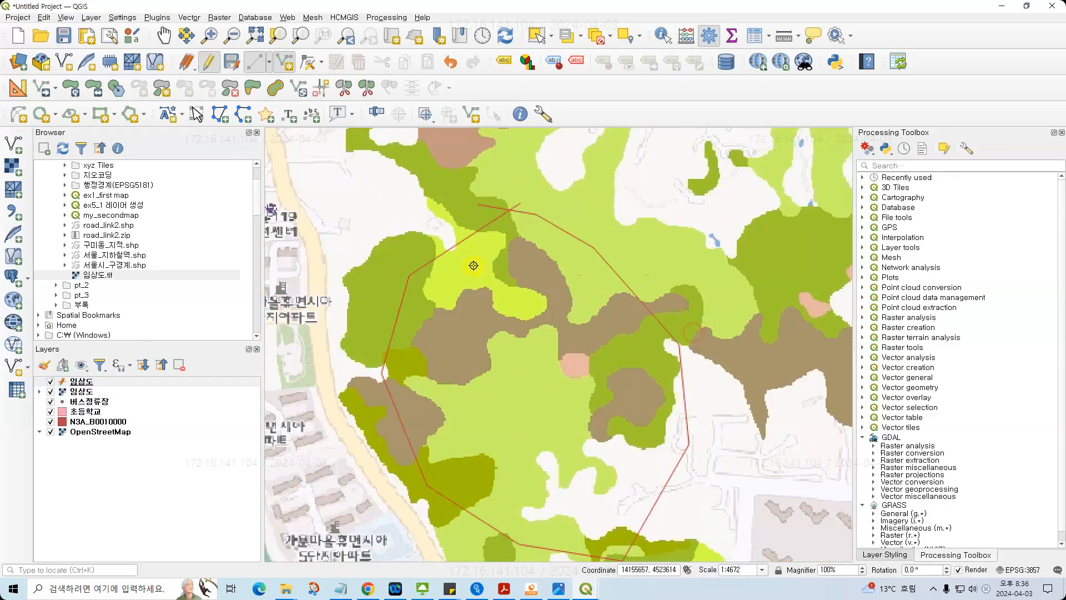
left_click_drag(569, 357, 563, 321)
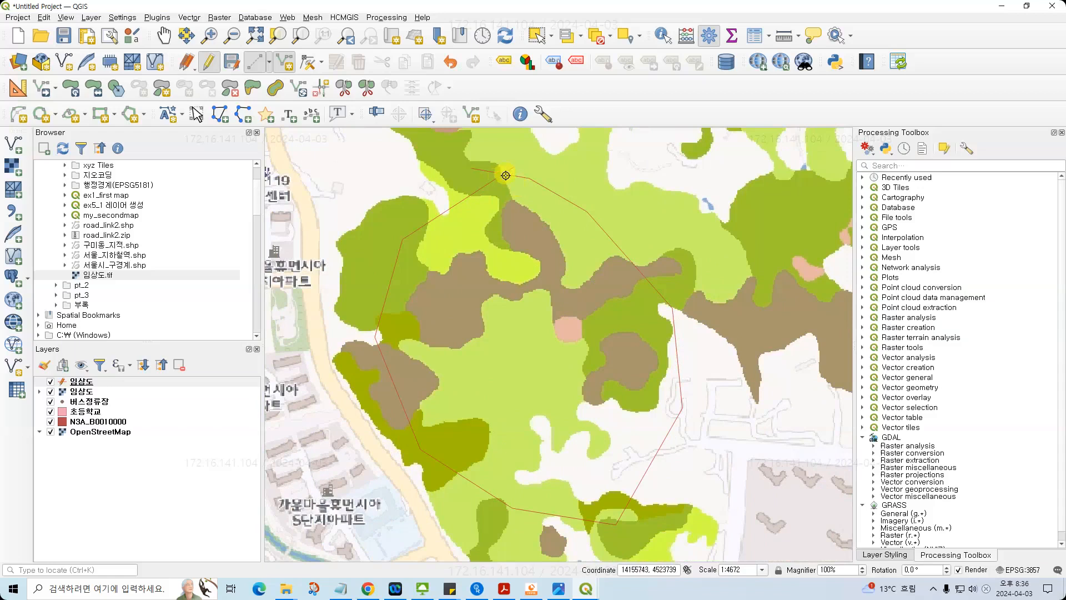
scroll(520, 271, "up", 1)
scroll(520, 264, "down", 1)
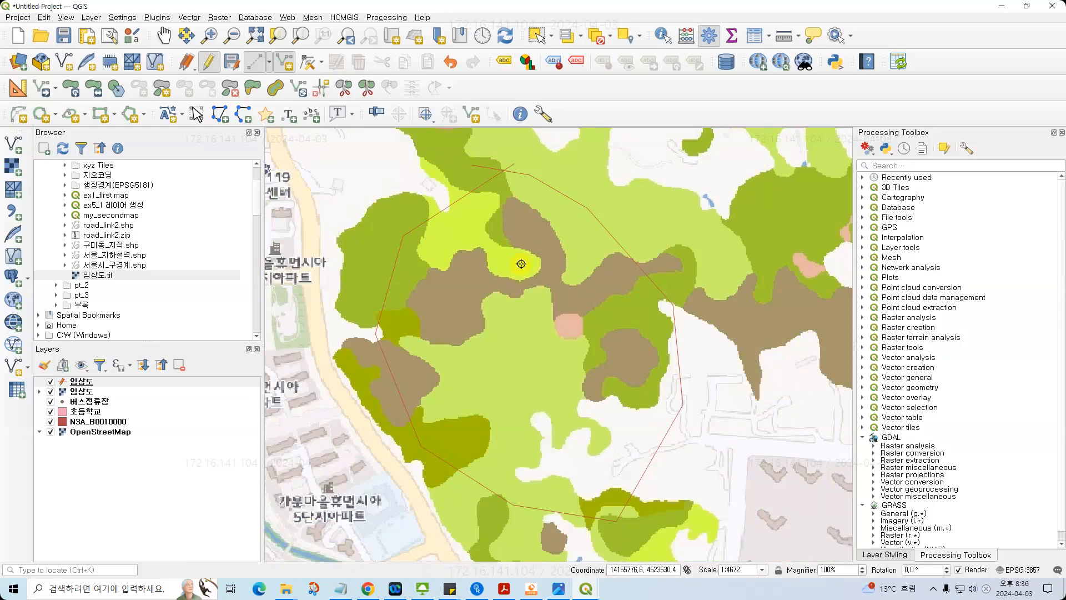
scroll(434, 350, "up", 1)
scroll(434, 350, "down", 1)
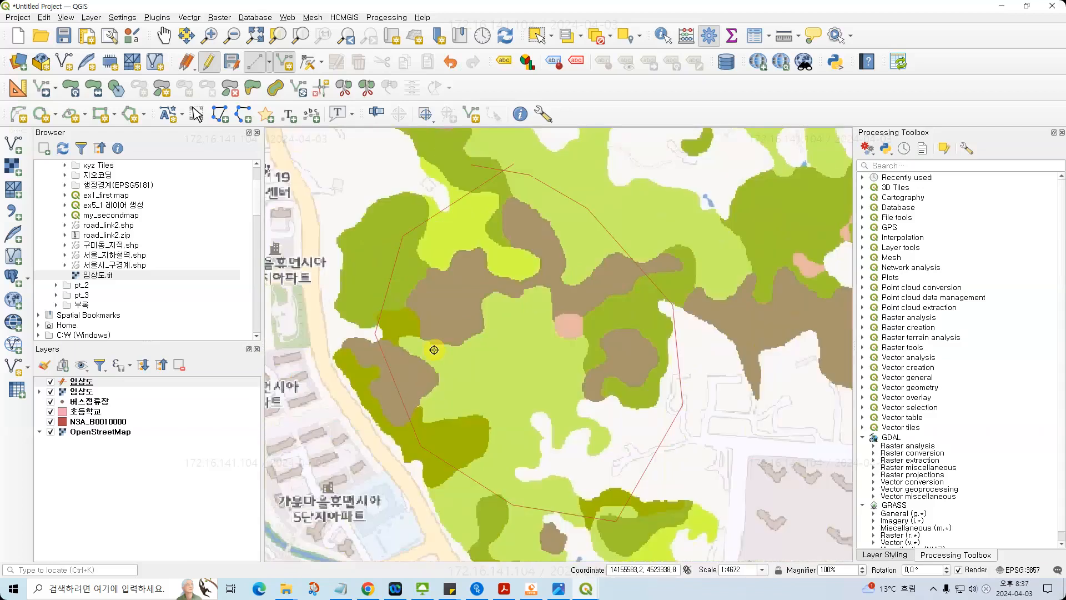
left_click(198, 383)
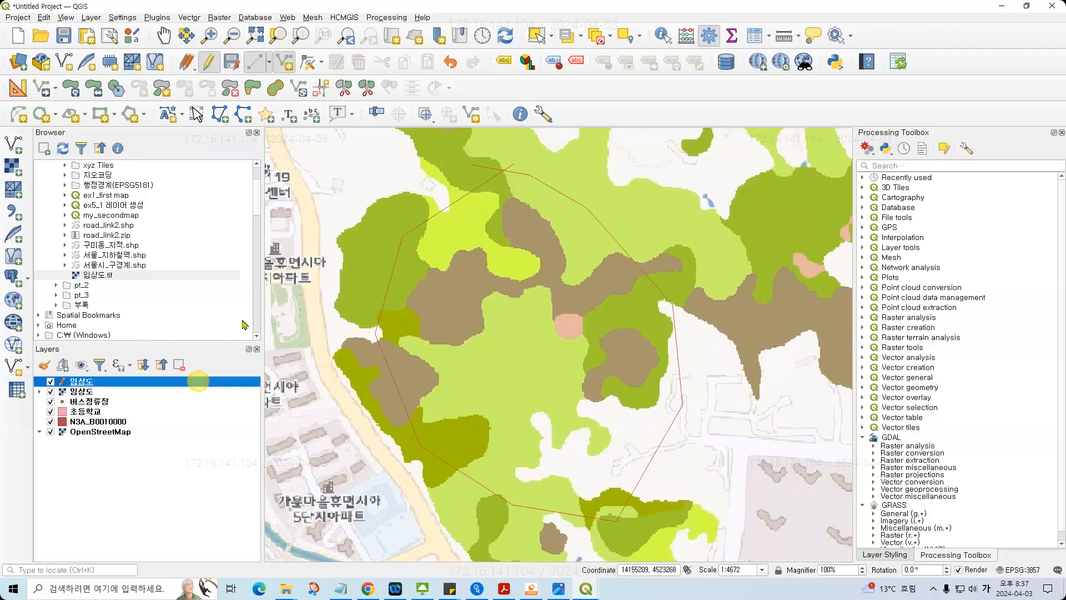
left_click(255, 64)
left_click(379, 339)
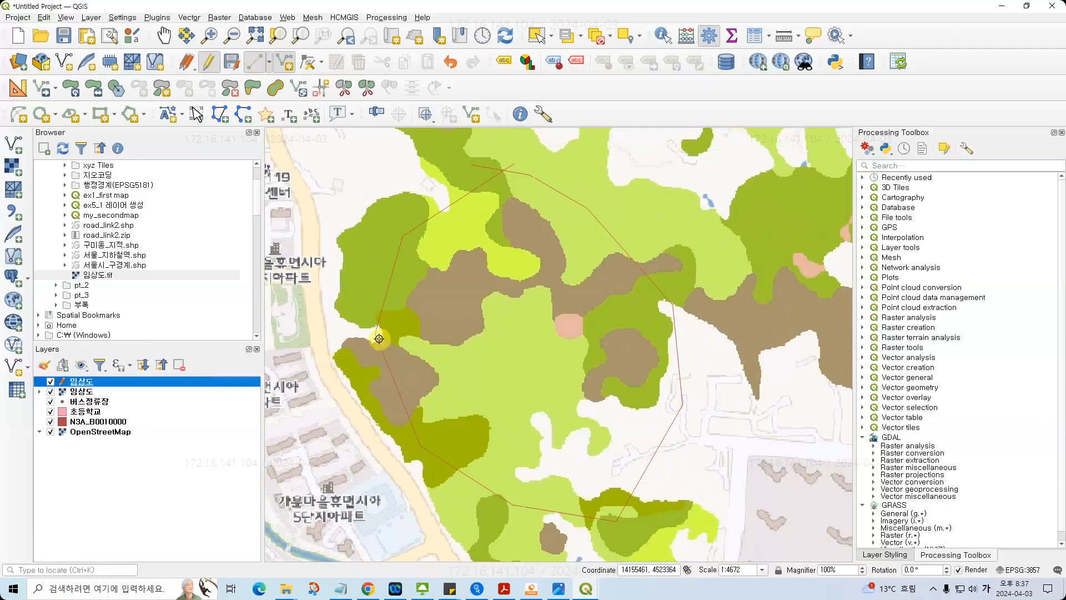
left_click(380, 339)
left_click(421, 359)
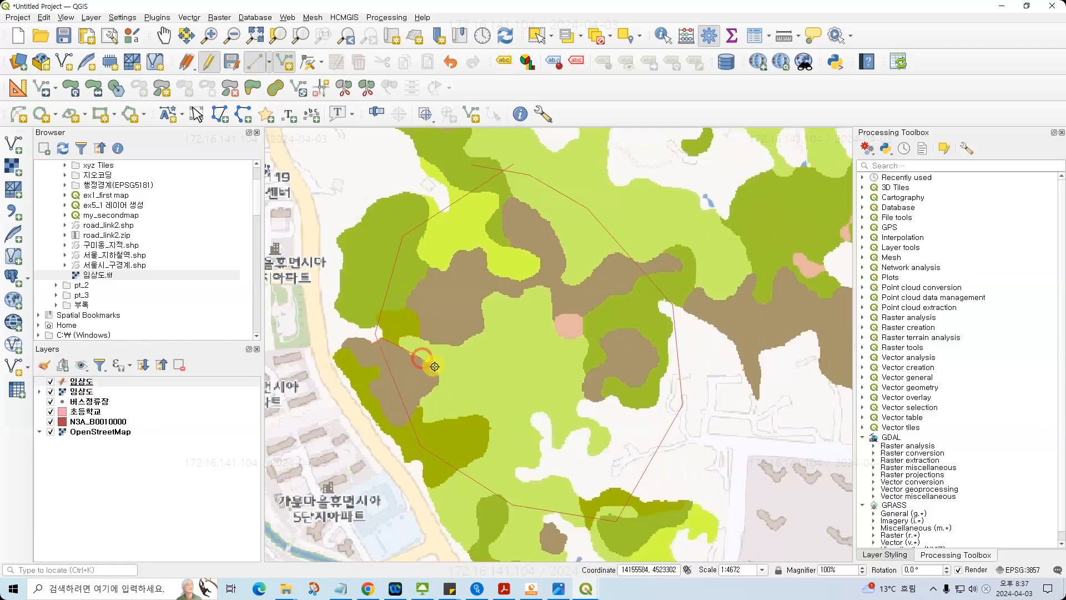
left_click(435, 366)
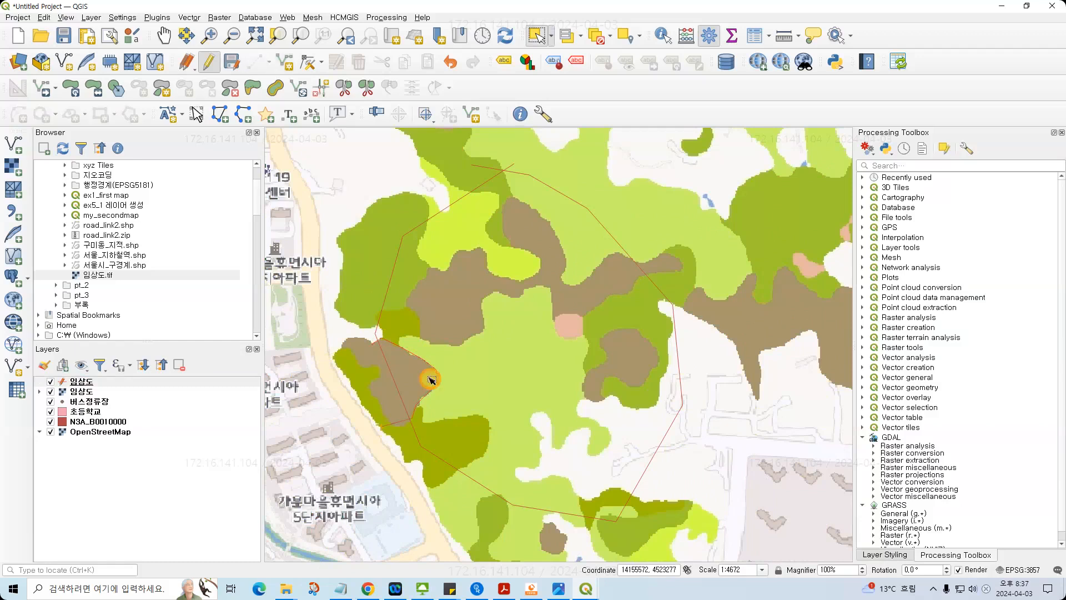
- Select the trial line along the western brown patch and delete it
left_click(437, 385)
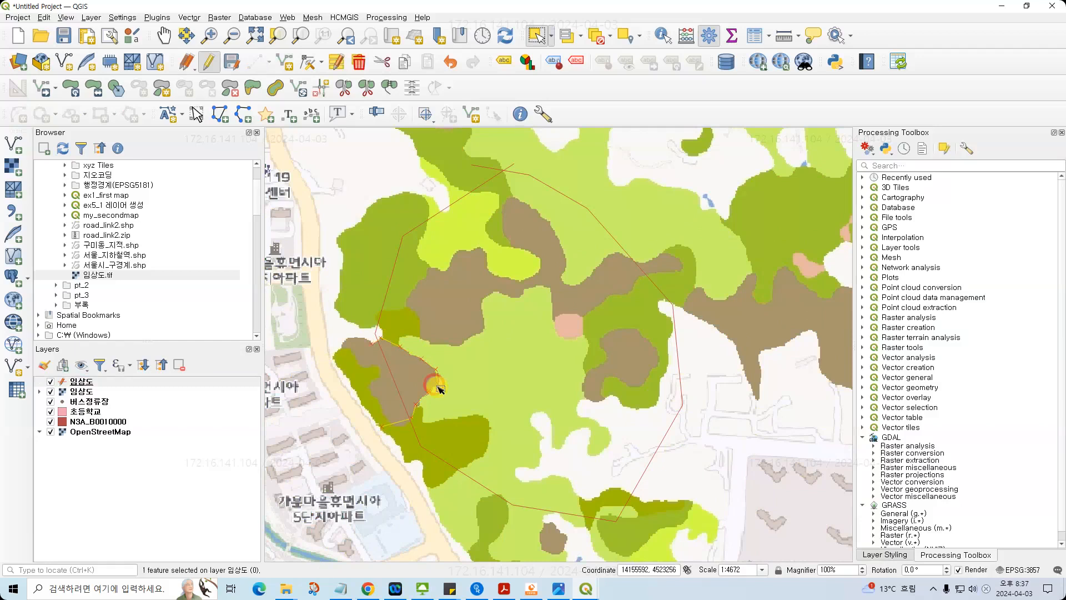
key("Delete")
left_click(585, 314)
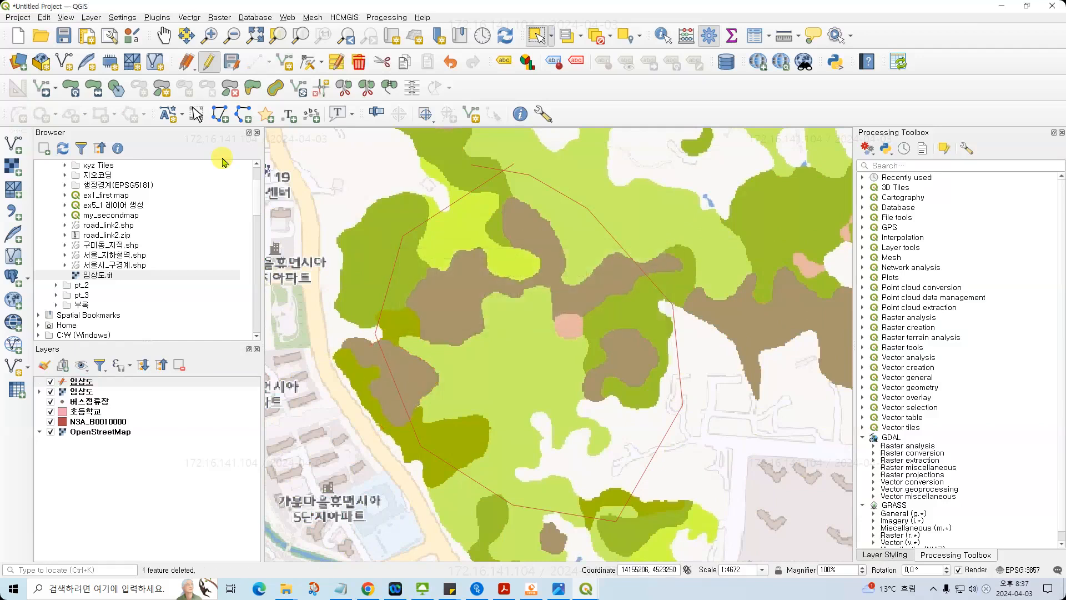
- Switch to stream digitizing and trace the eastern edge of the western green patch, from its north end to its south end
left_click(284, 64)
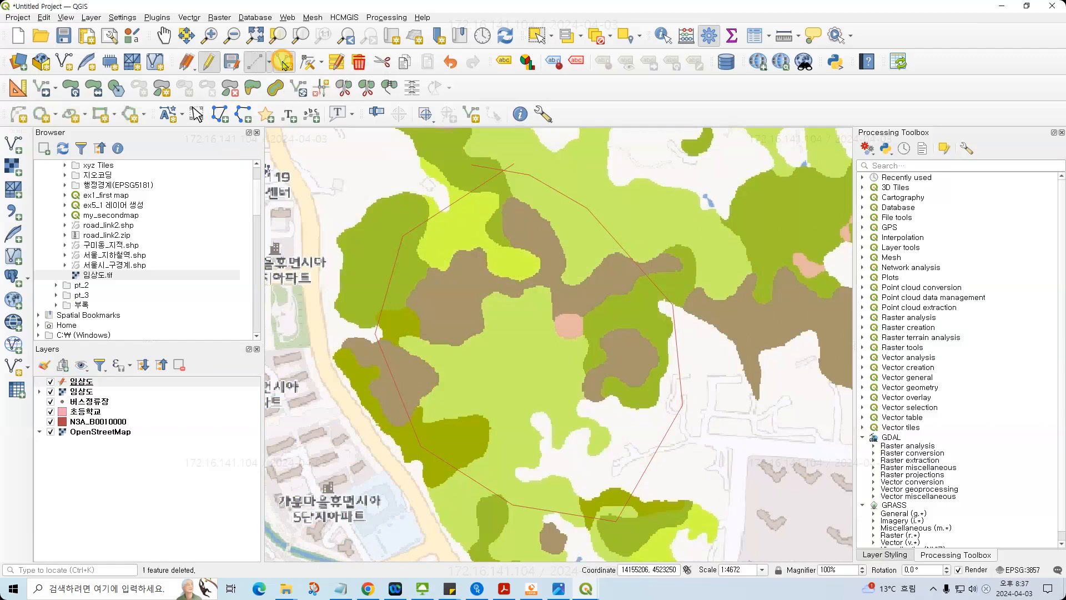
left_click(270, 64)
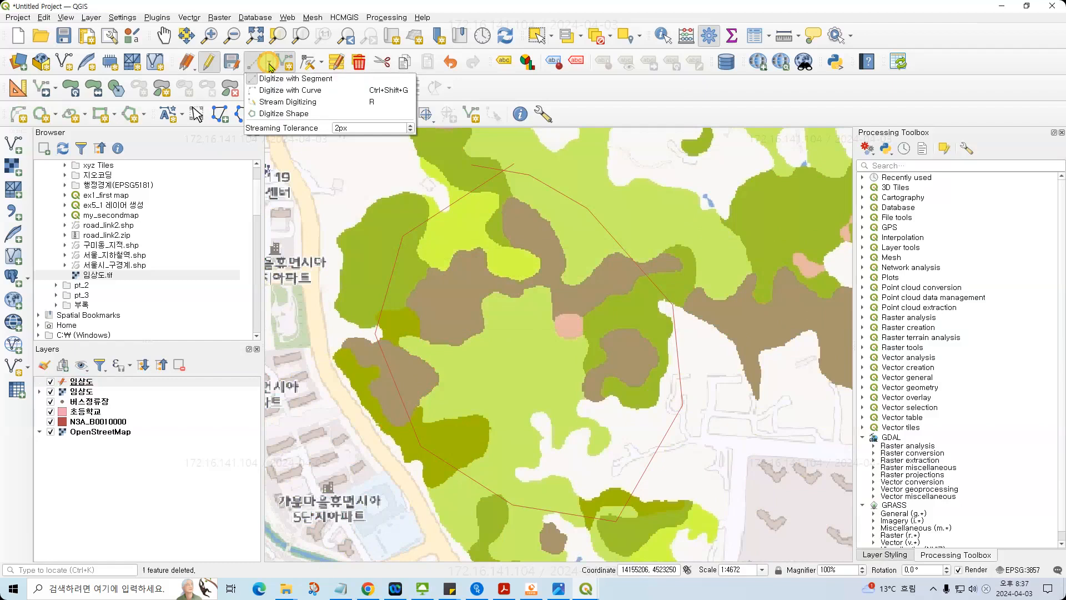
left_click(304, 103)
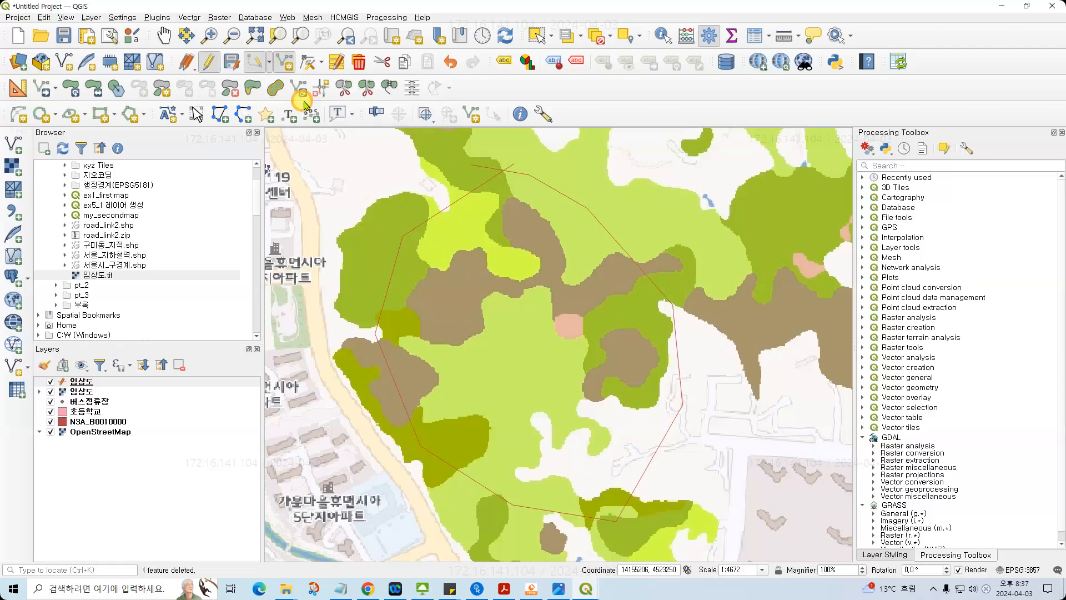
left_click(429, 200)
left_click(357, 320)
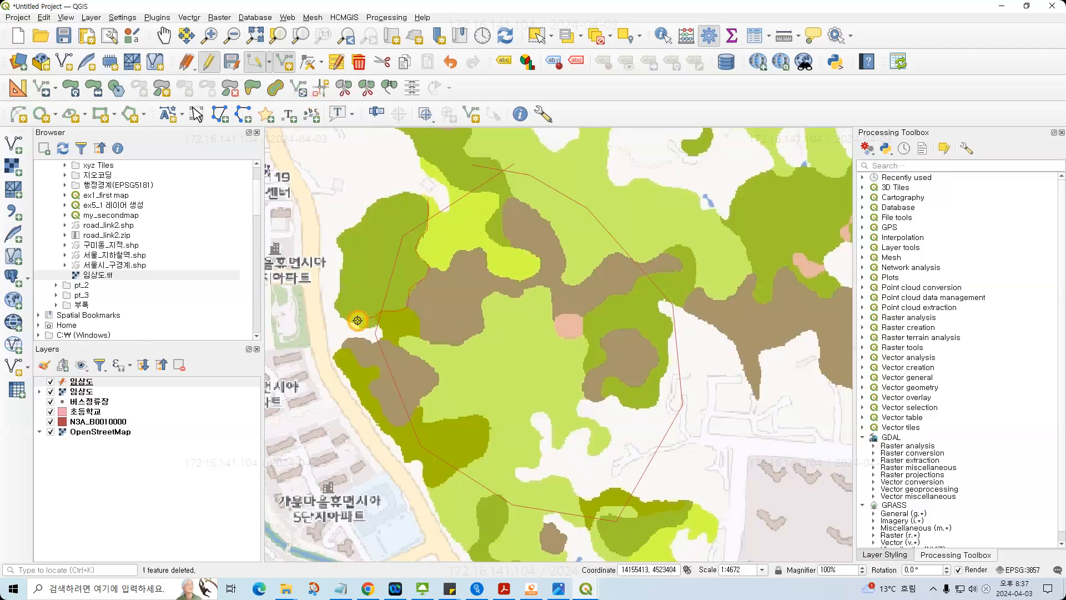
right_click(357, 321)
left_click(688, 333)
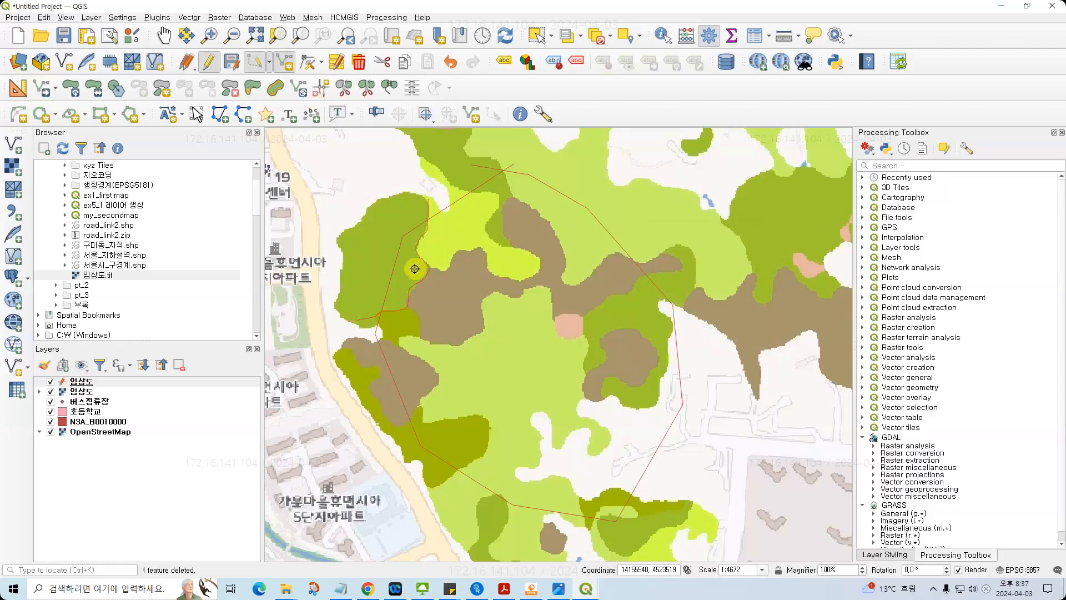
- Trace the bright yellow-green patch's outline and the eastern edge of the western brown patch as two freehand lines
right_click(456, 183)
left_click(688, 330)
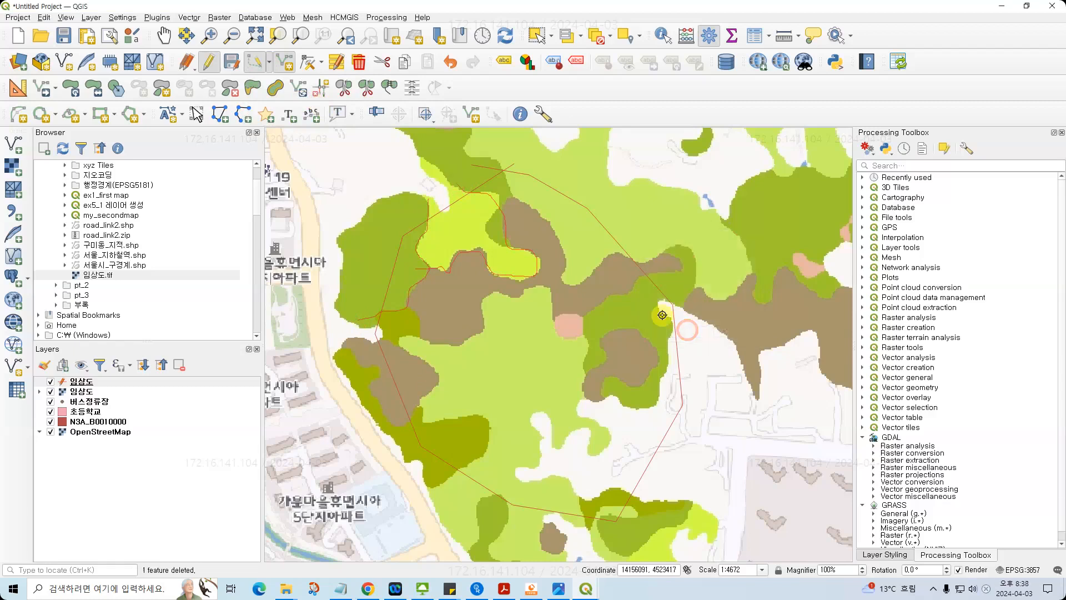
left_click(366, 332)
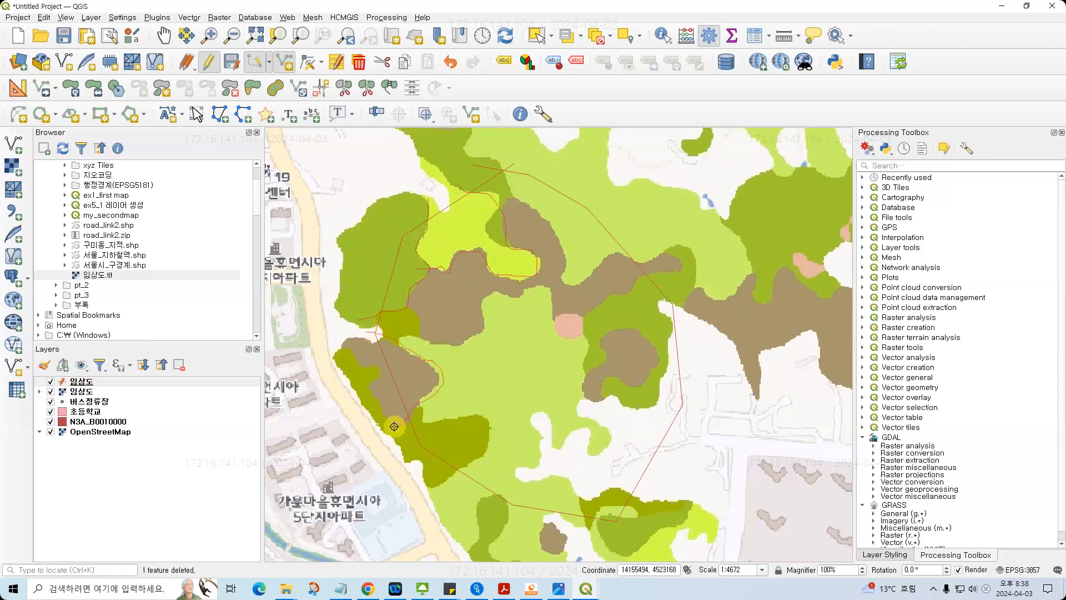
right_click(394, 426)
left_click(689, 332)
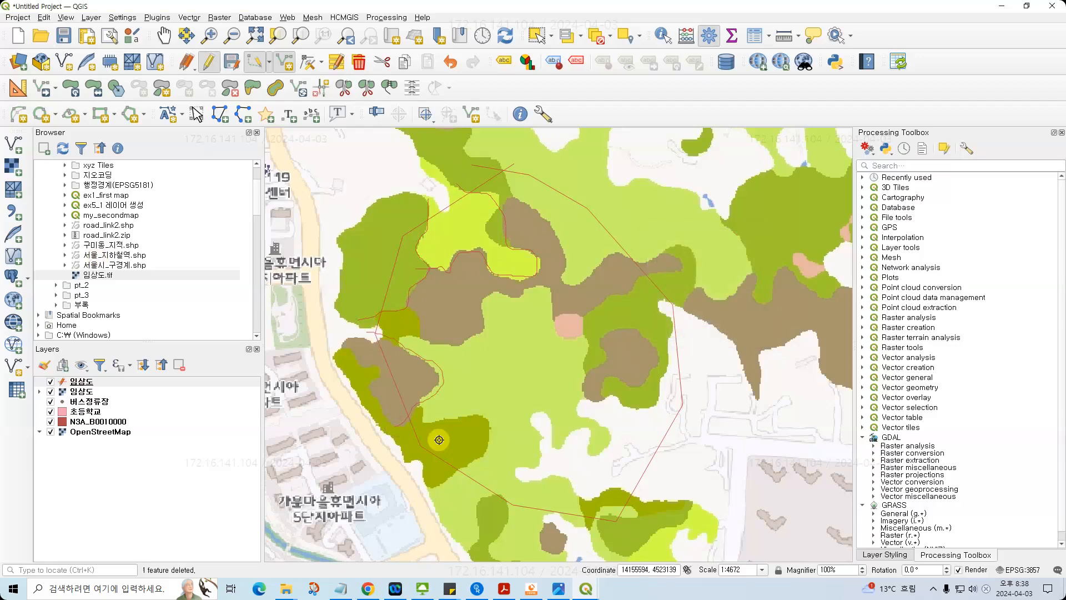
- Trace the southwestern olive patch's edge and the southern edge of the central brown patch as two freehand lines
left_click(415, 393)
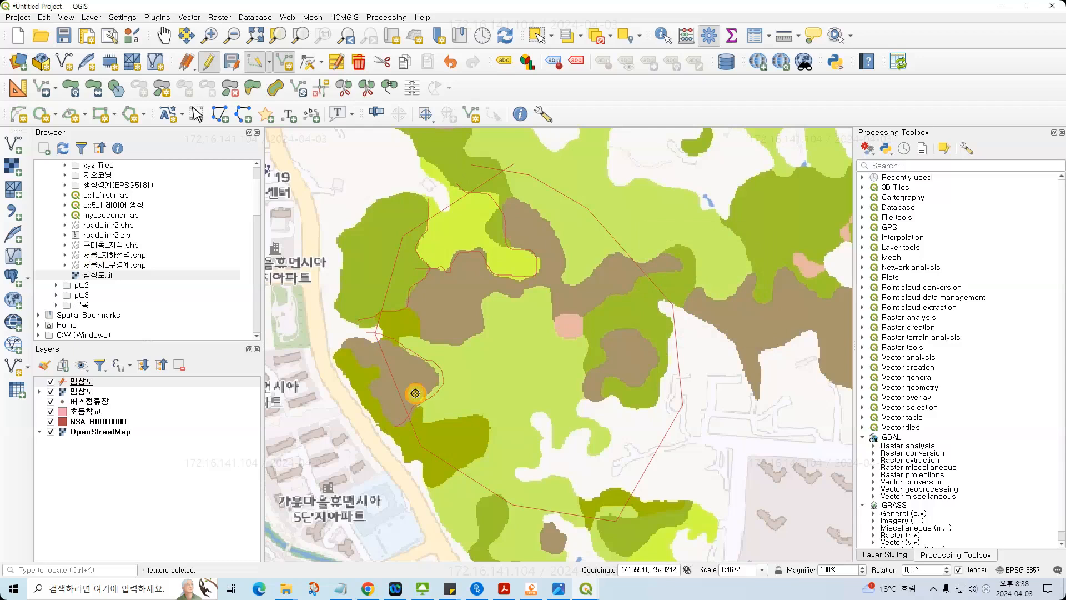
right_click(444, 482)
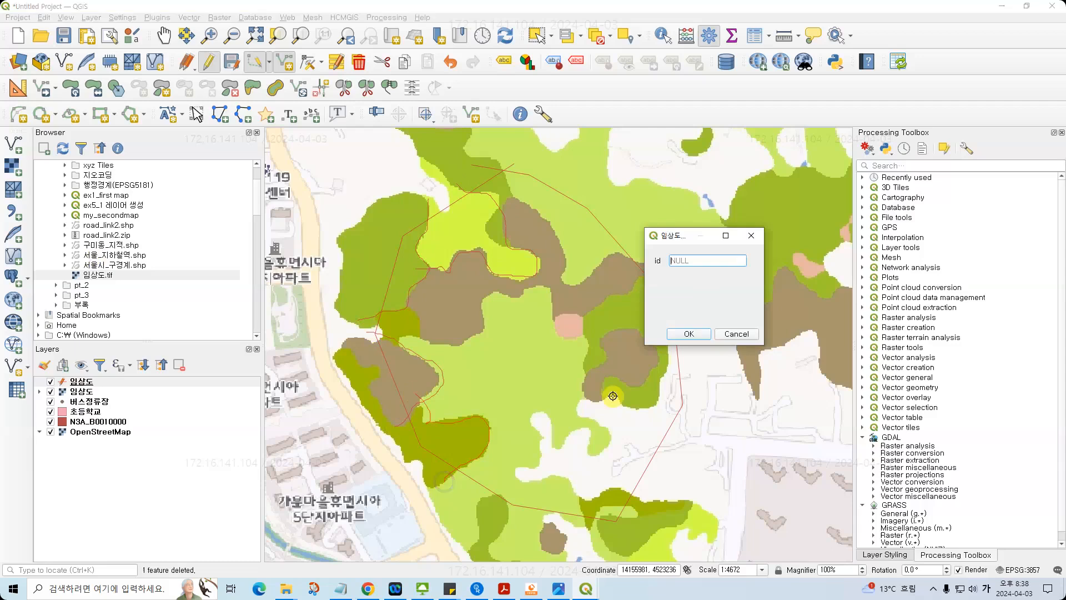
left_click(695, 335)
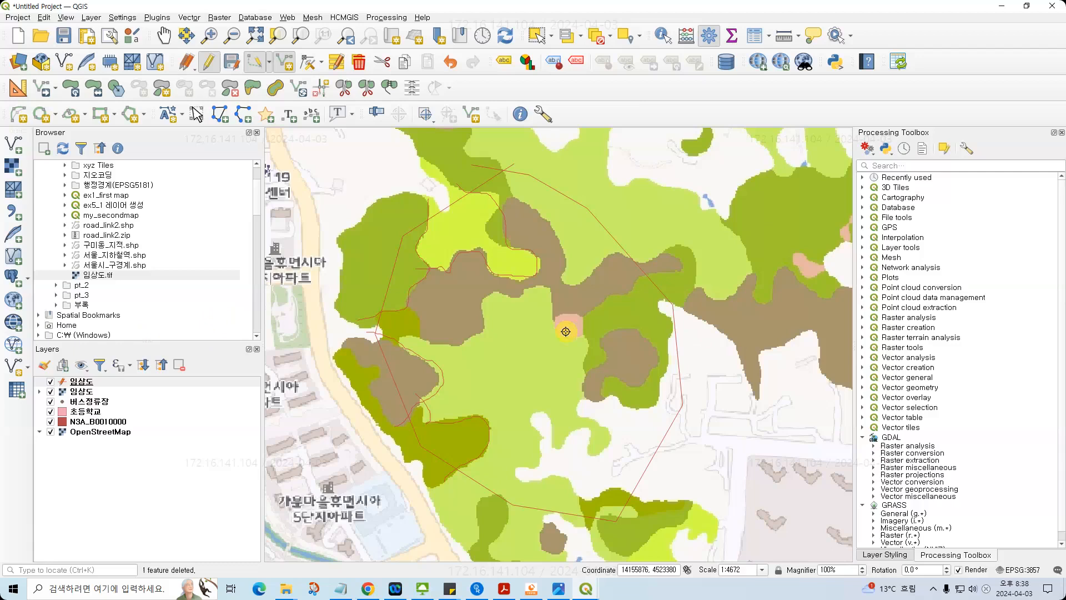
right_click(401, 298)
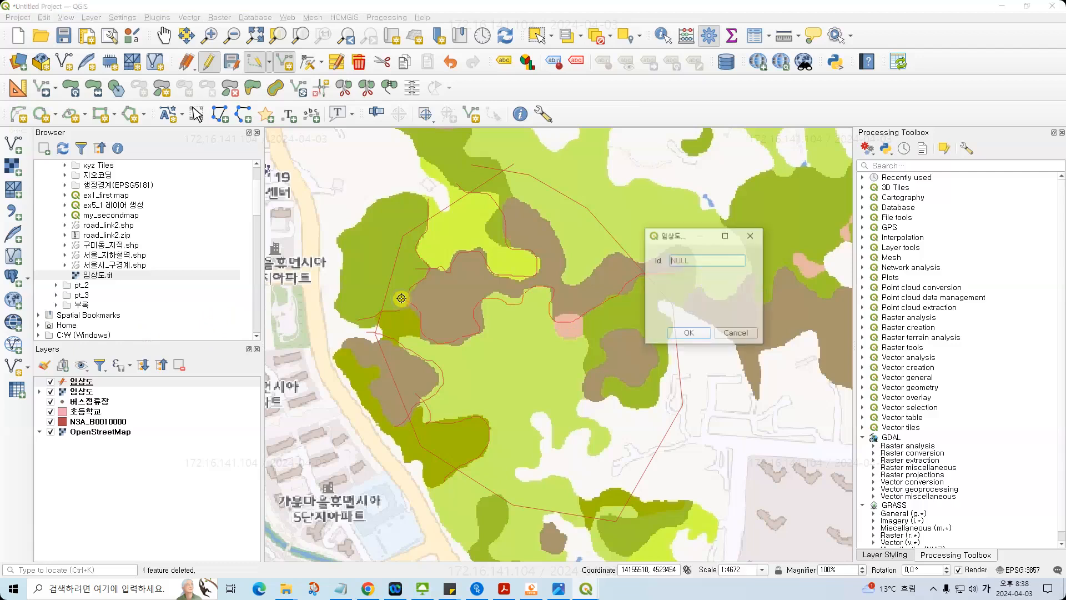
left_click(684, 335)
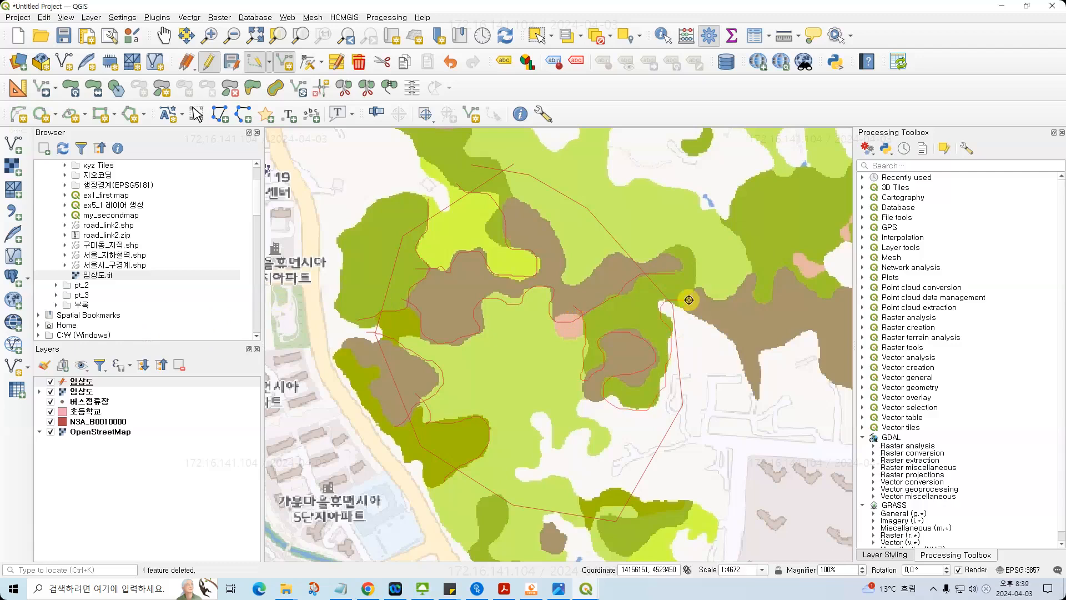
- Finish the freehand lines around the eastern green patch and trace the winding southeastern forest edge with stream digitizing
right_click(700, 328)
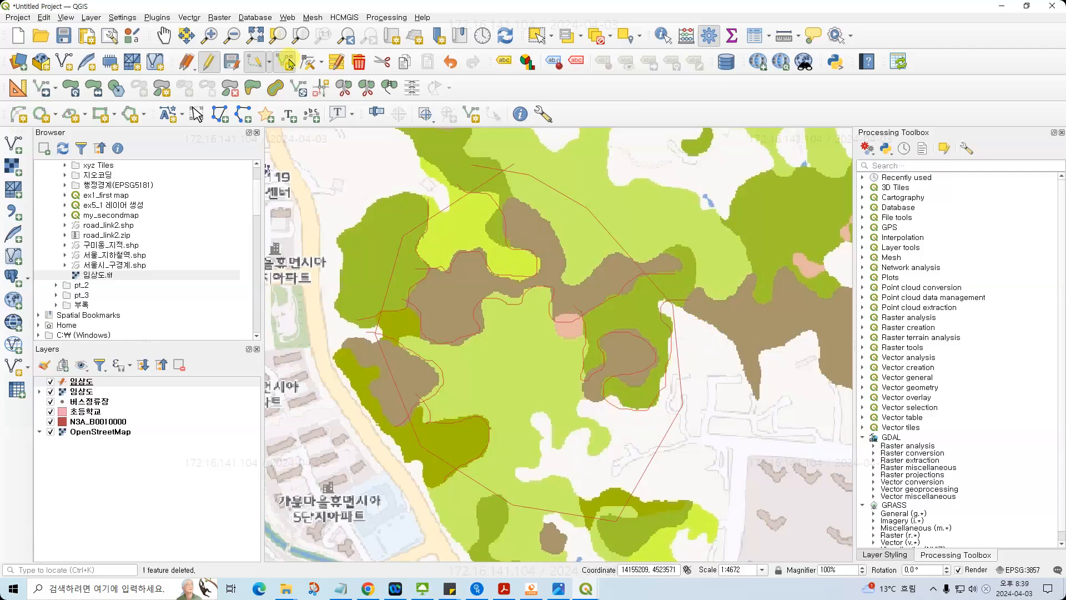
left_click(269, 65)
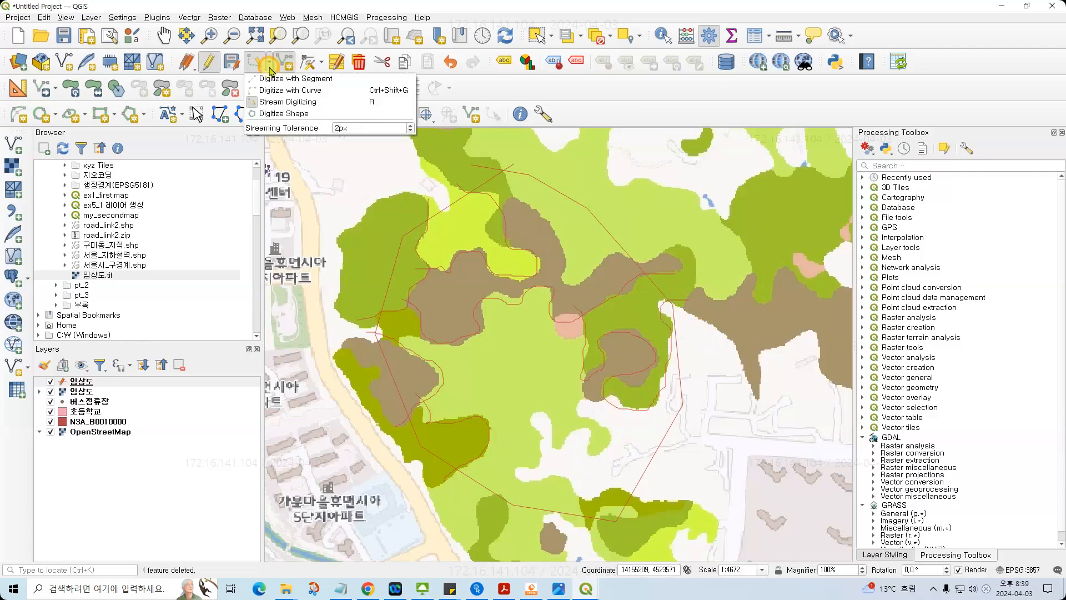
left_click(281, 102)
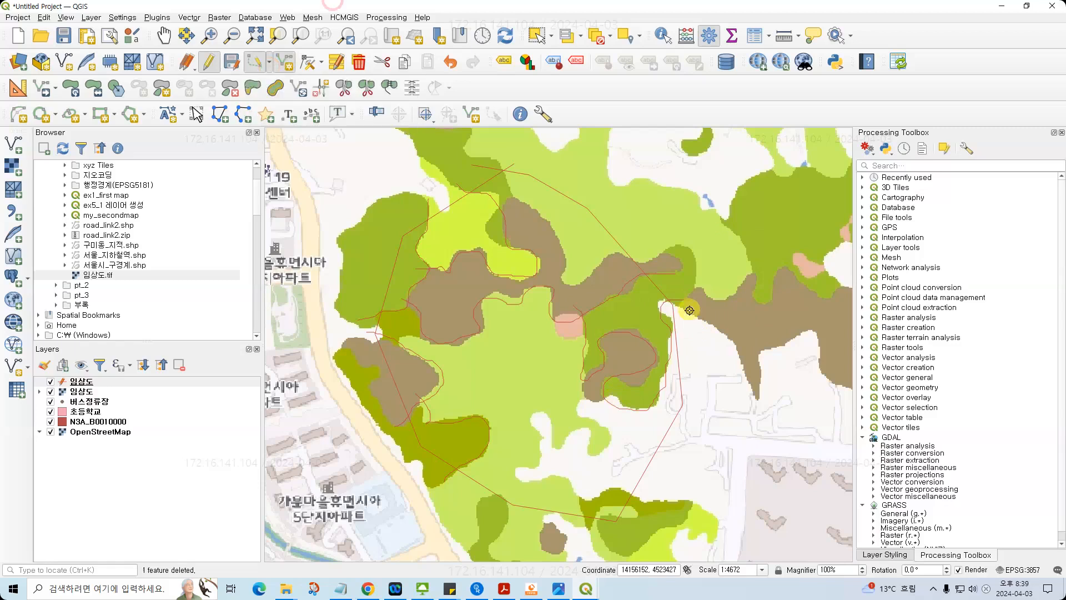
left_click(652, 508)
right_click(620, 394)
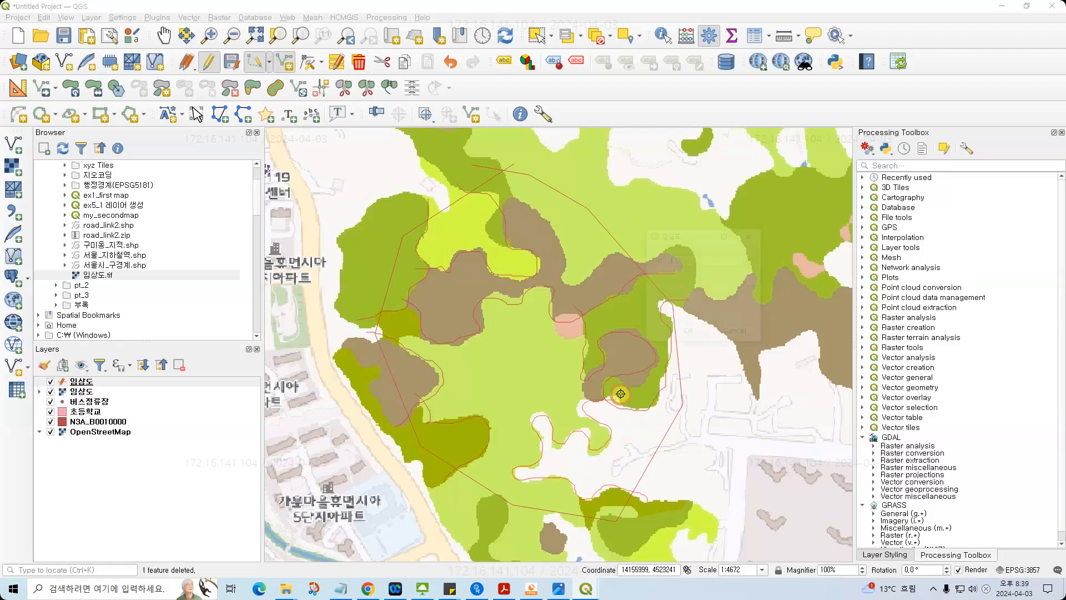
left_click(691, 331)
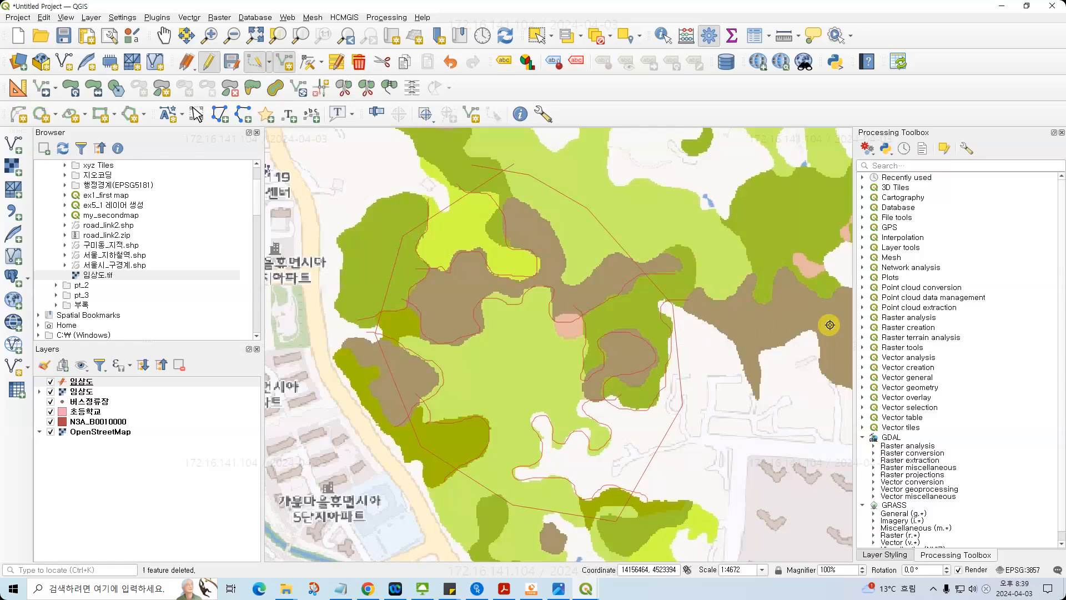
- Toggle the 임상도 raster to compare the digitized lines with the base map, leaving the raster hidden
left_click(50, 392)
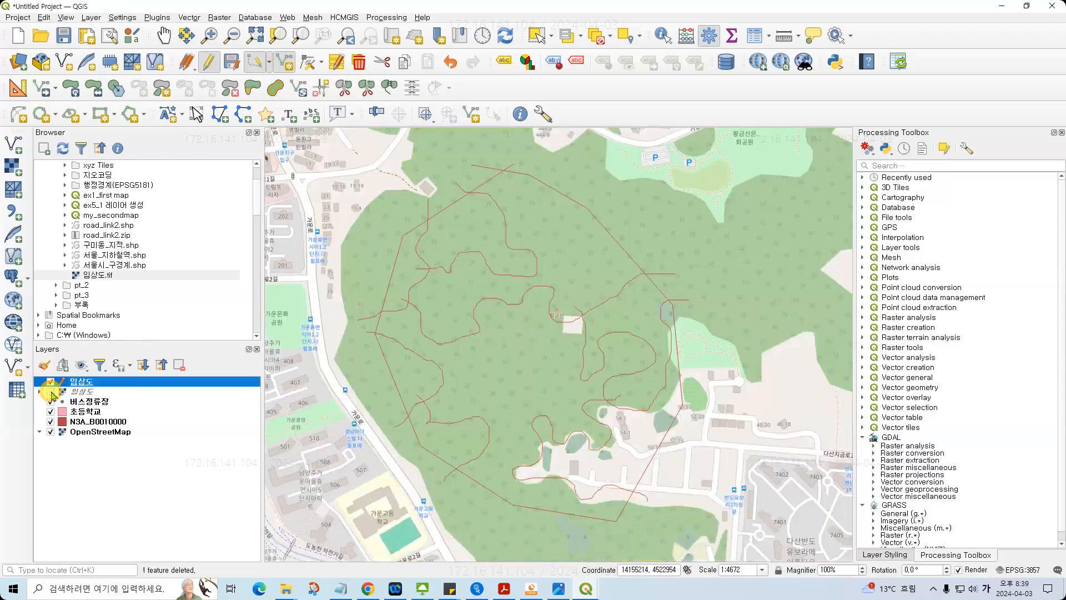
left_click(52, 393)
left_click(52, 393)
left_click(52, 393)
left_click(52, 394)
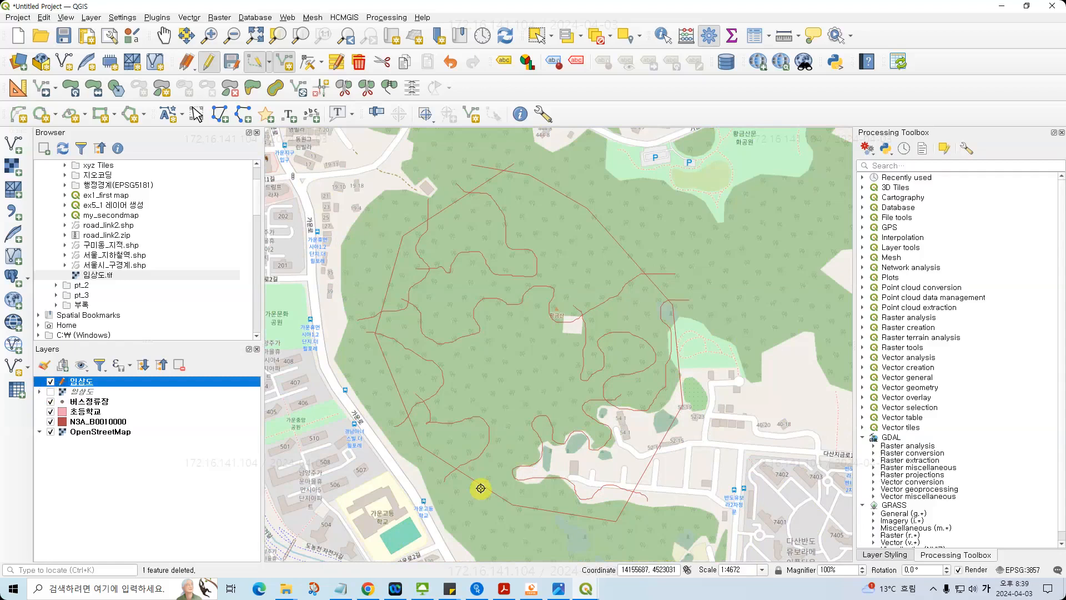
- Search the processing algorithms for "polygonize"
left_click(901, 164)
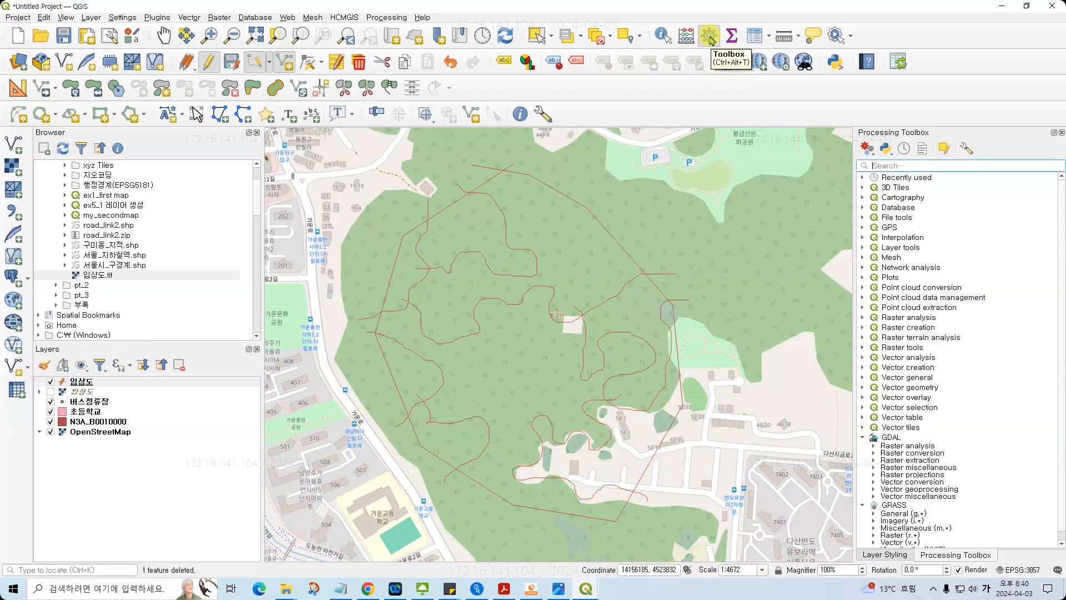
type("ㅔㅐㅣㅛ")
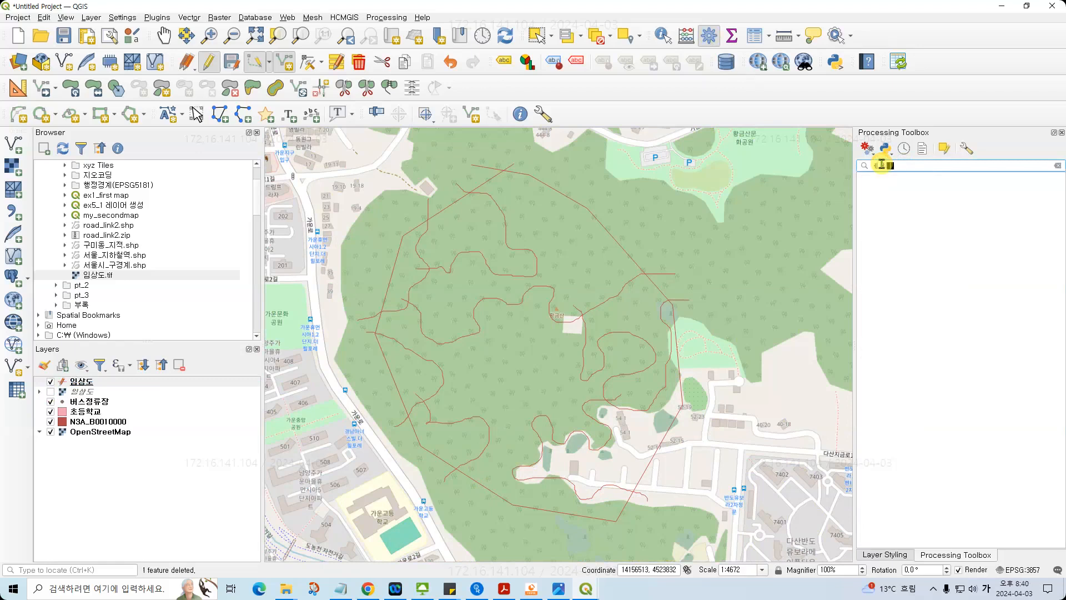
key("BackSpace")
key("BackSpace")
key("BackSpace")
key("BackSpace")
key("Hangul")
type("polygoni")
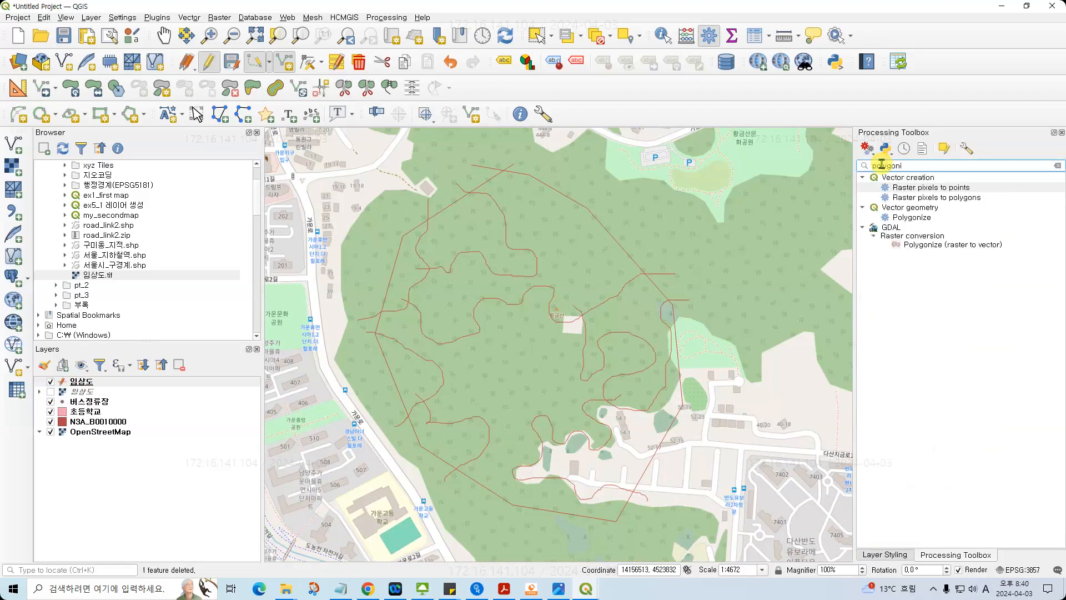
left_click(906, 219)
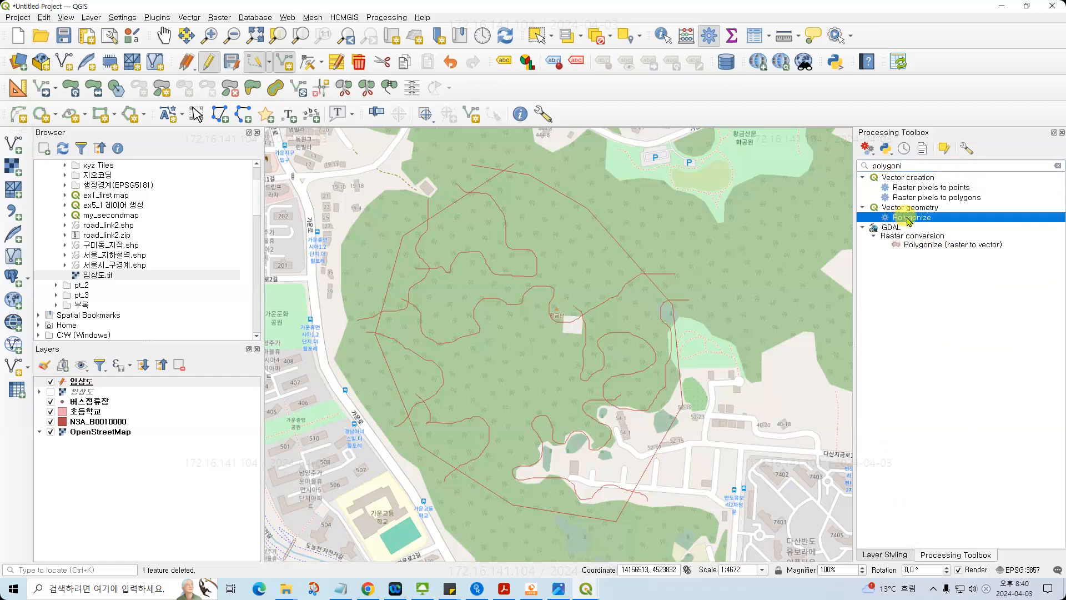
left_click(939, 166)
type("ze")
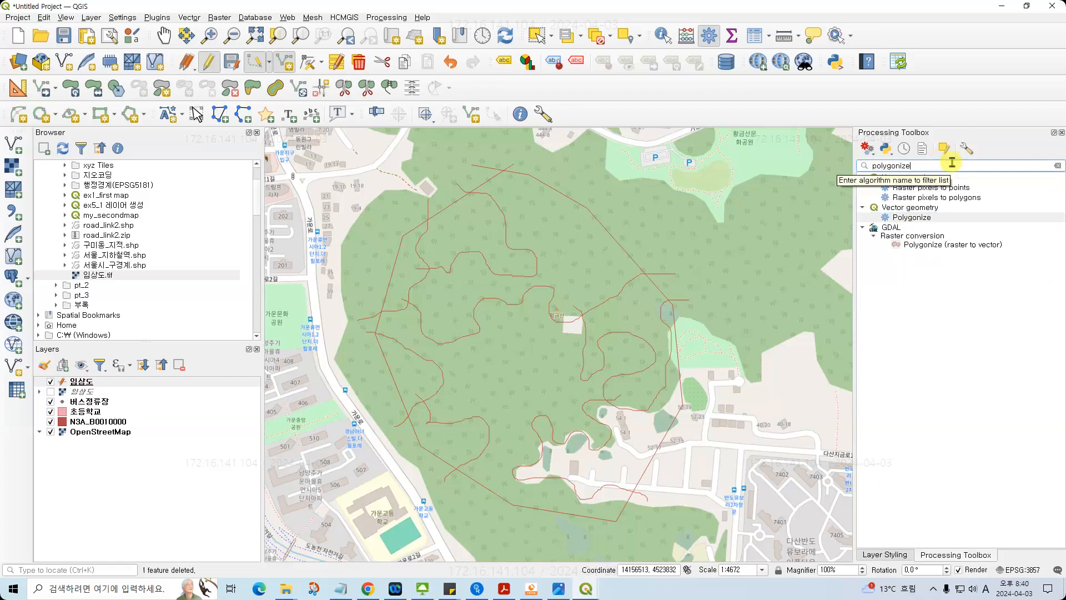
- Run the vector geometry Polygonize algorithm on the 임상도 line layer with a temporary layer as output
double_click(912, 217)
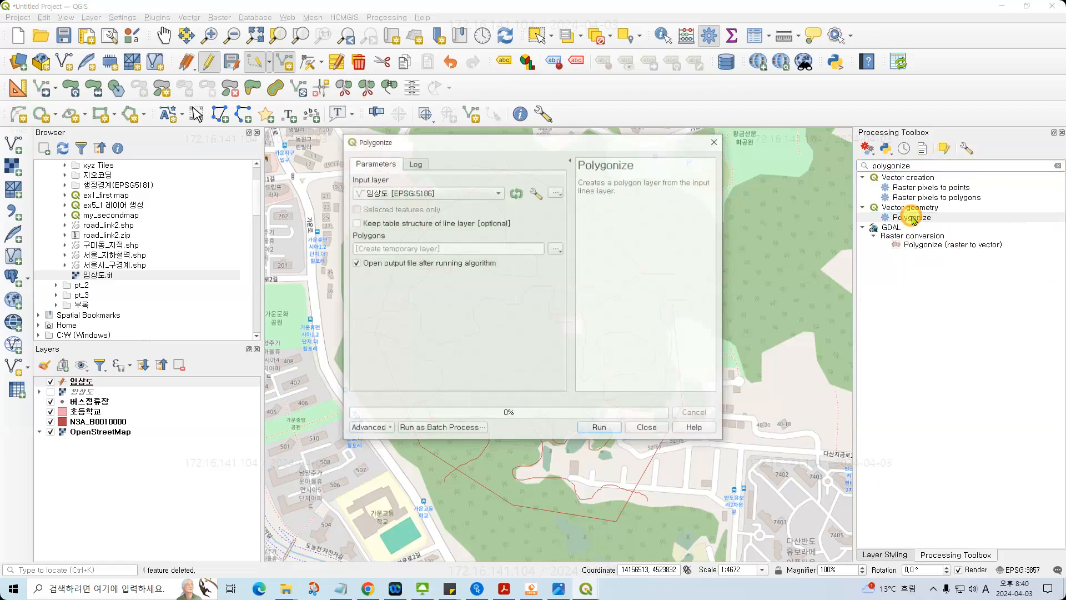
left_click_drag(404, 143, 452, 143)
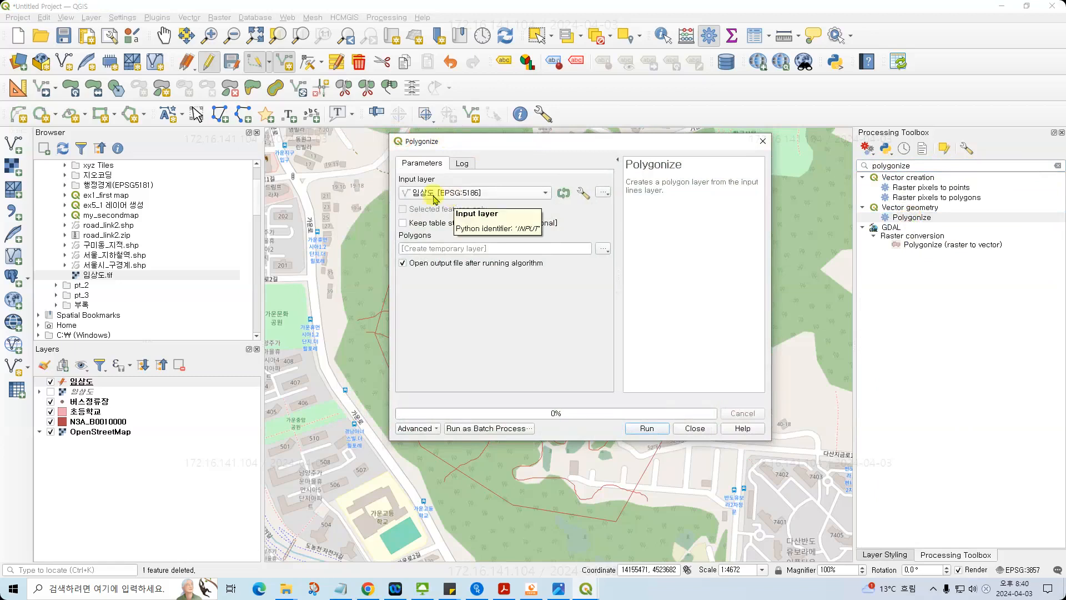
left_click(647, 429)
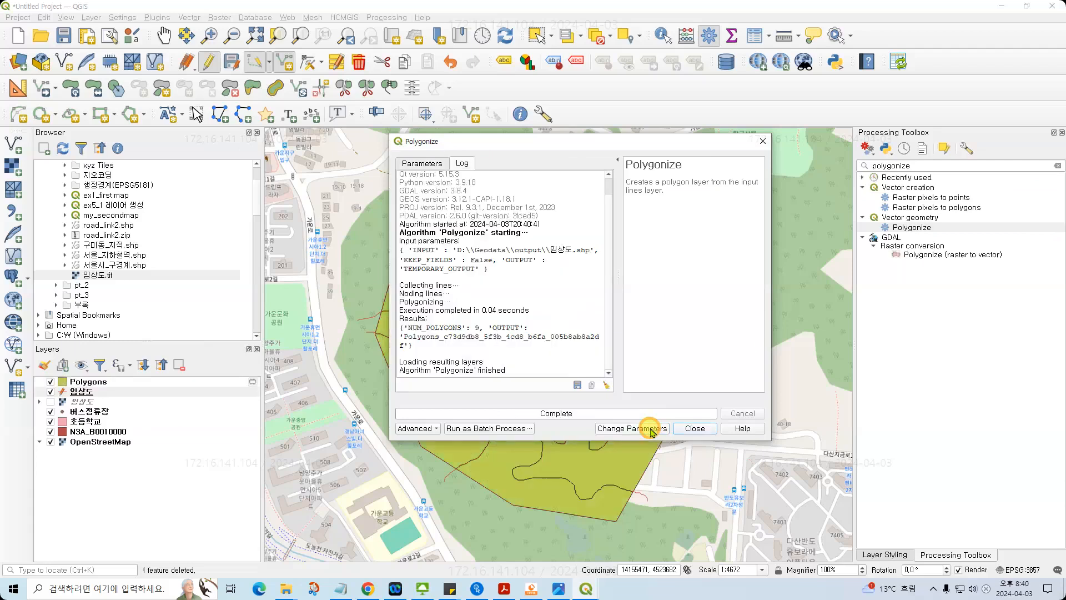
left_click(693, 428)
- Compare the polygonized result with the 임상도 lines by toggling their visibility, leaving the polygons shown and the lines hidden
left_click(51, 391)
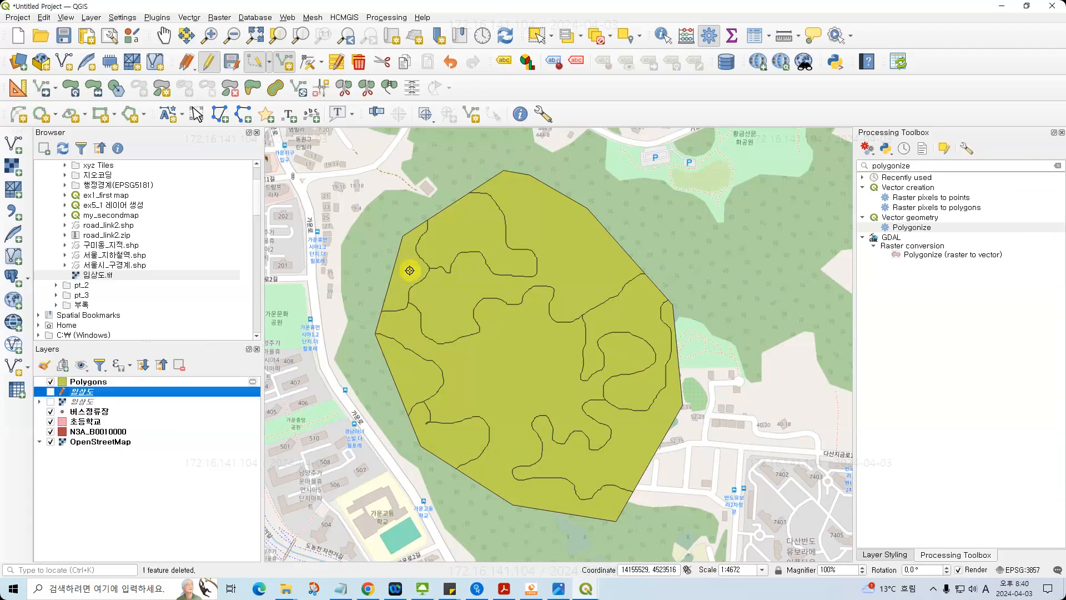
left_click(51, 382)
left_click(50, 391)
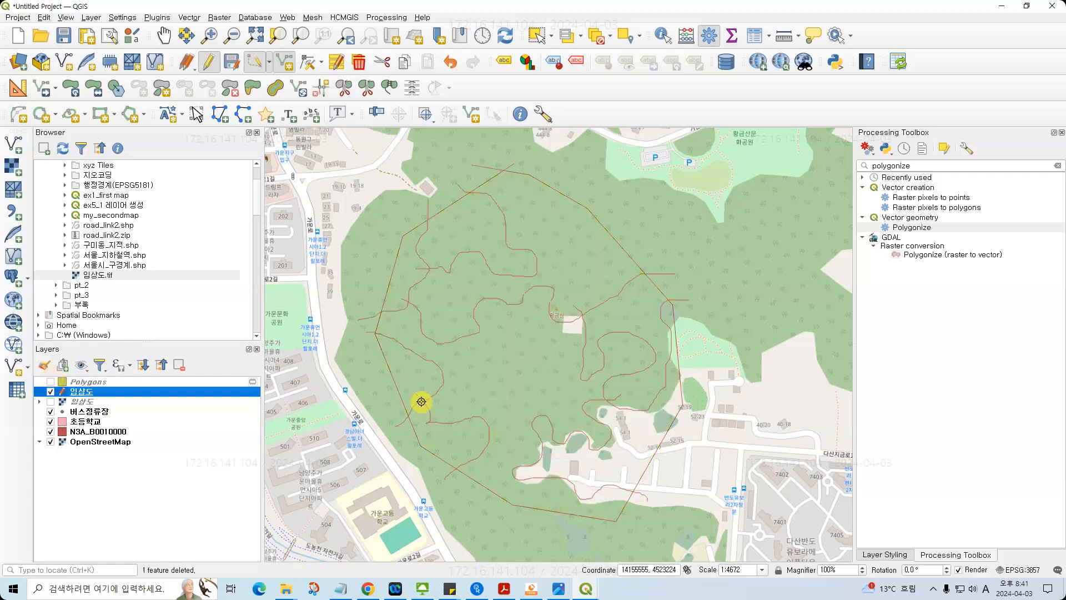
left_click(51, 392)
left_click(50, 382)
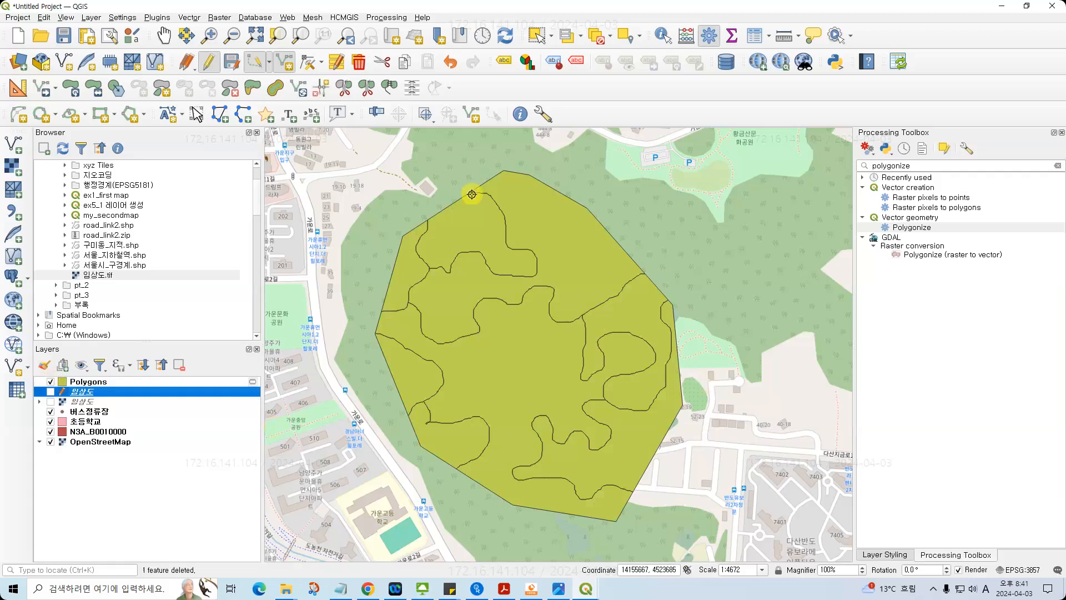
- Select the large northern polygon in the polygonized layer and open the layer's attribute table
left_click(119, 381)
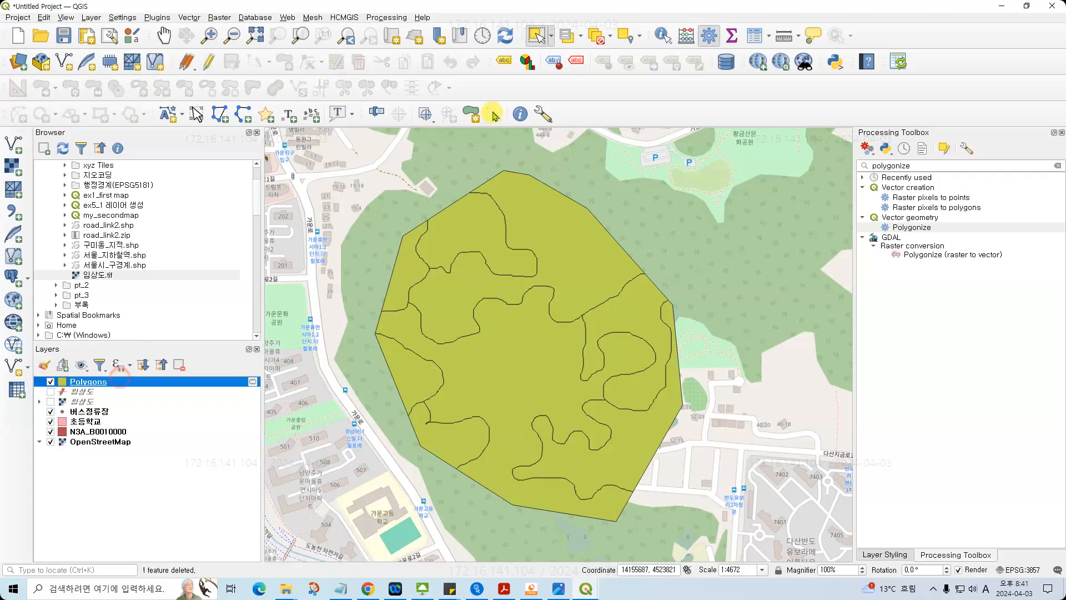
left_click(535, 37)
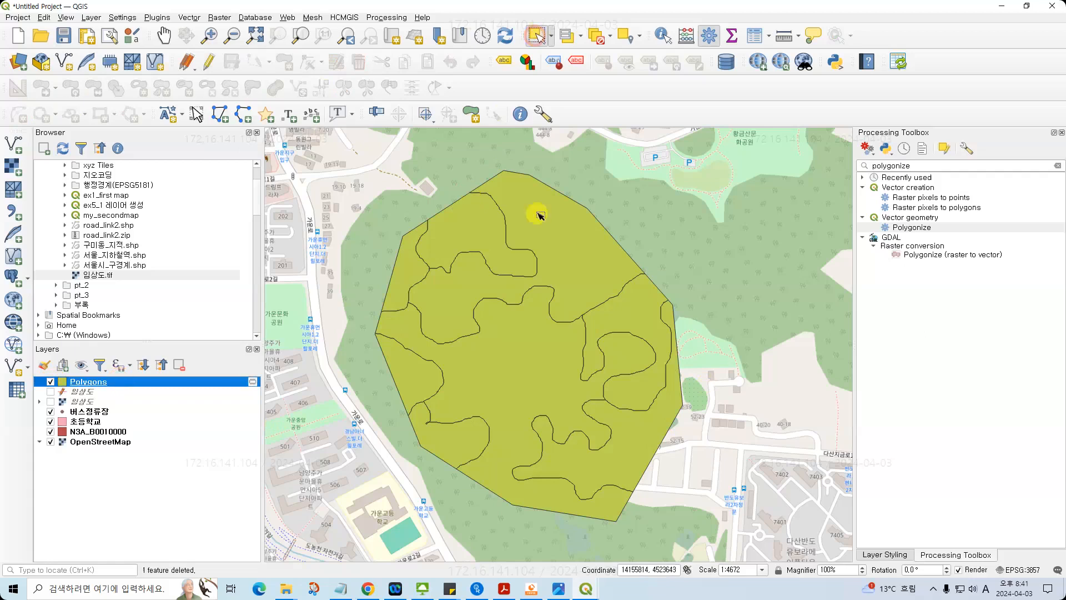
left_click(539, 214)
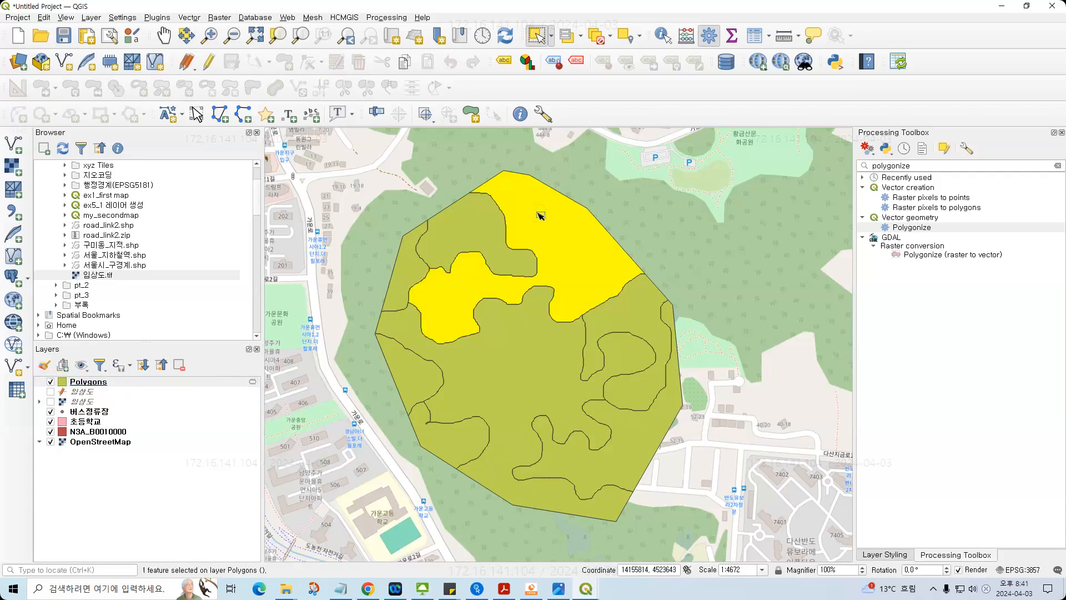
key("F6")
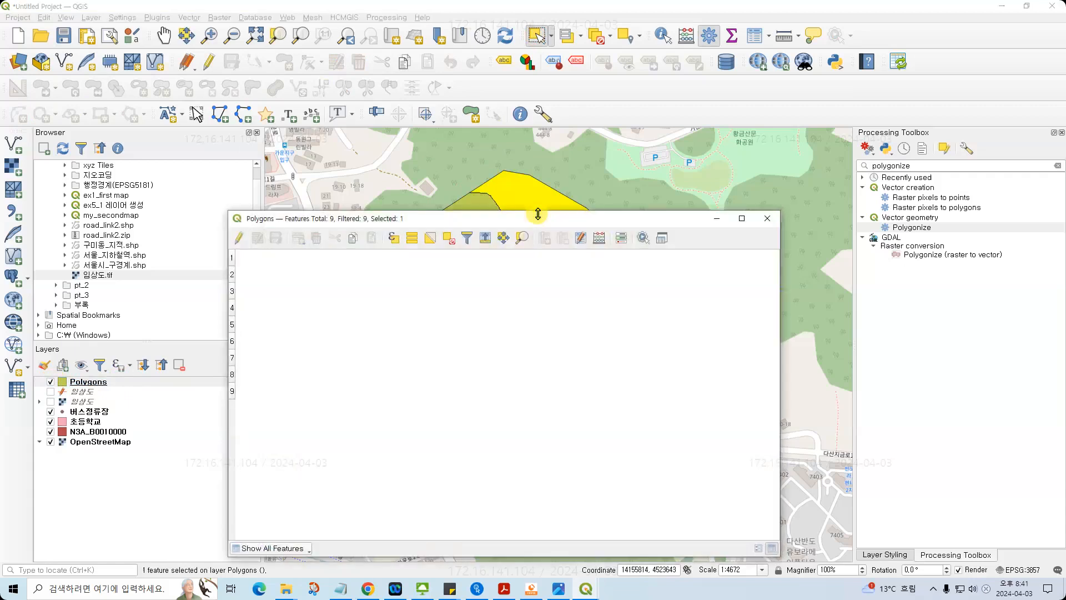
- Start editing the Polygons layer, add a Text (string) field called "name", and clear the polygon selection
left_click(240, 239)
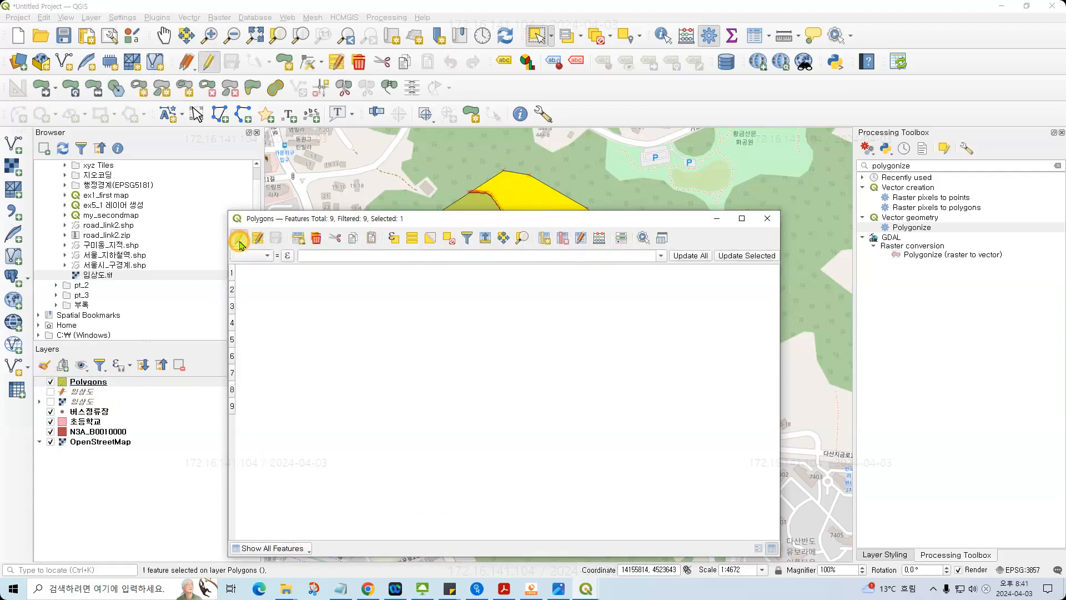
left_click(545, 238)
type("name")
left_click(524, 345)
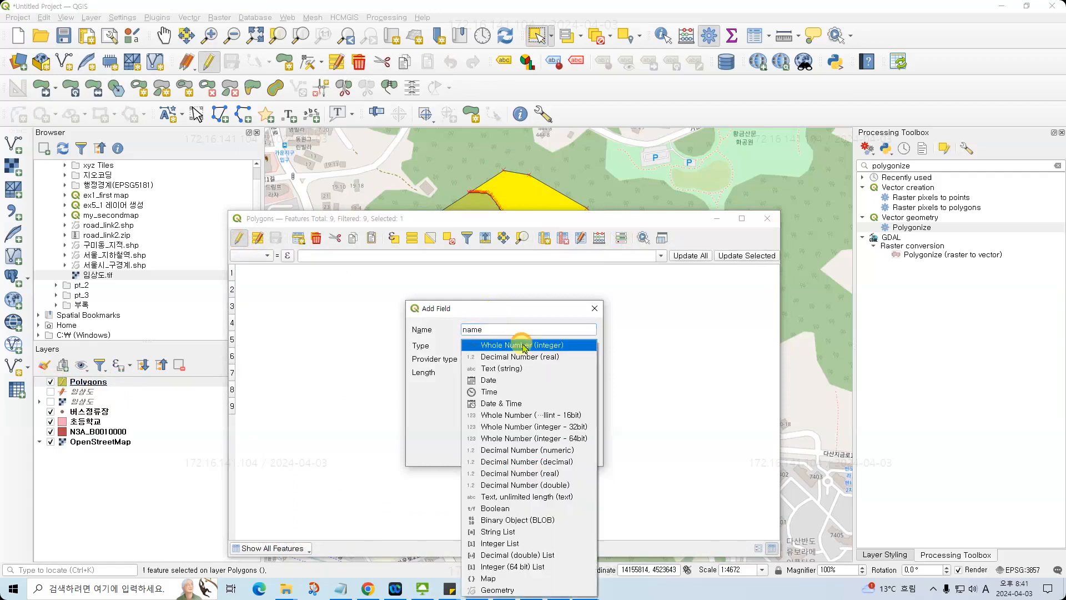
left_click(501, 368)
left_click(525, 451)
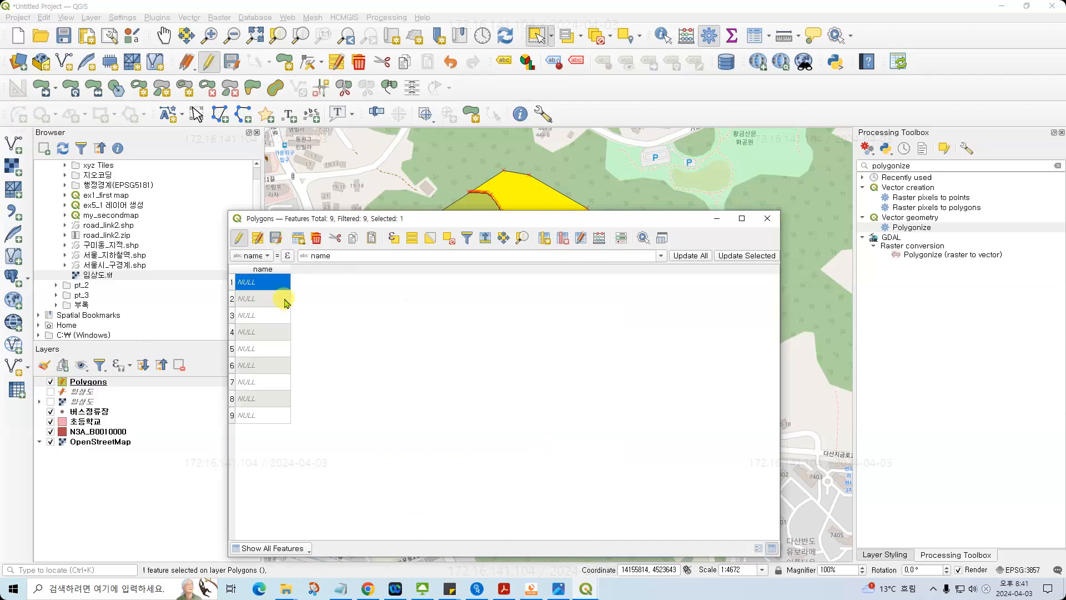
left_click(770, 224)
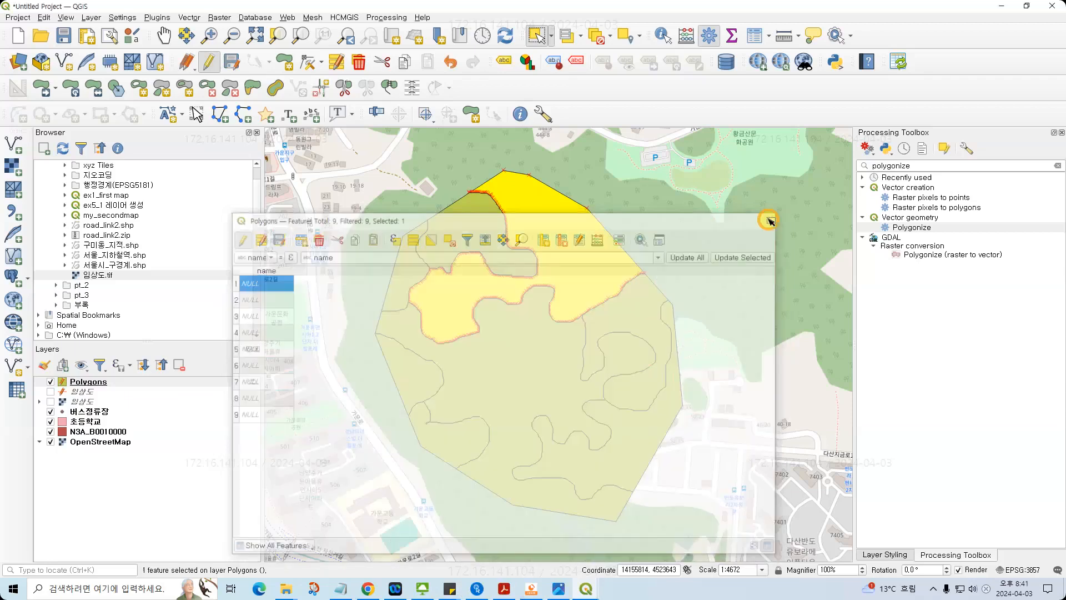
left_click(696, 152)
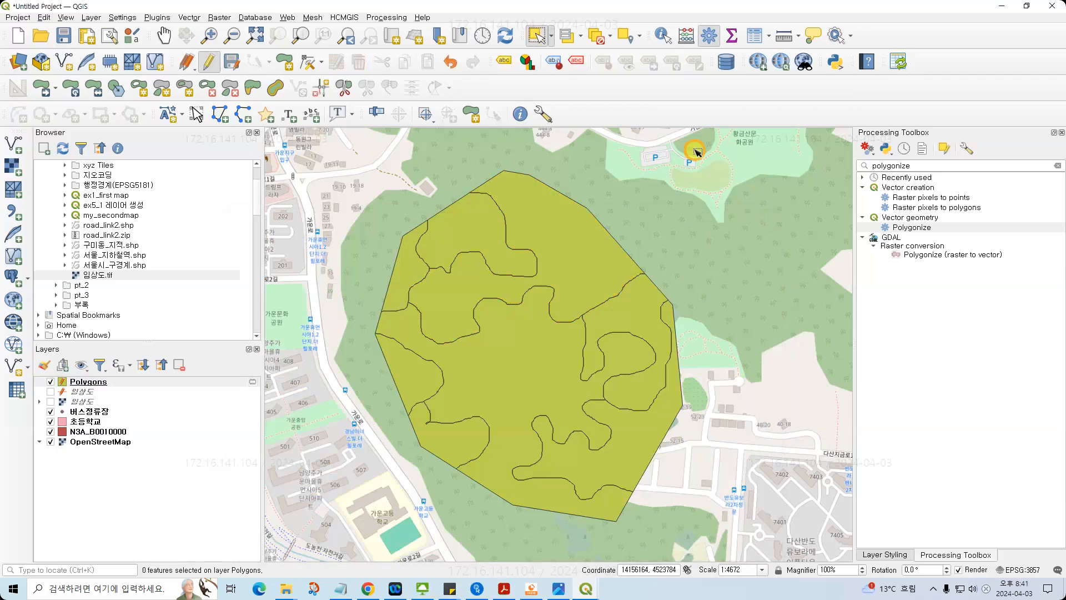
- Stop editing the 임상도 line layer and save its changes
left_click(101, 383)
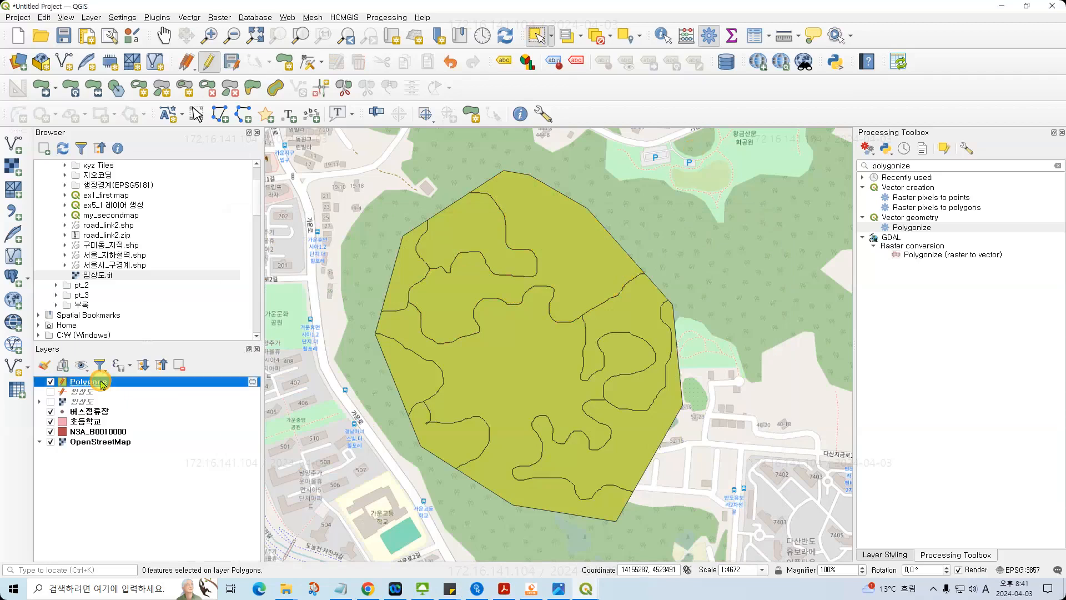
left_click(88, 392)
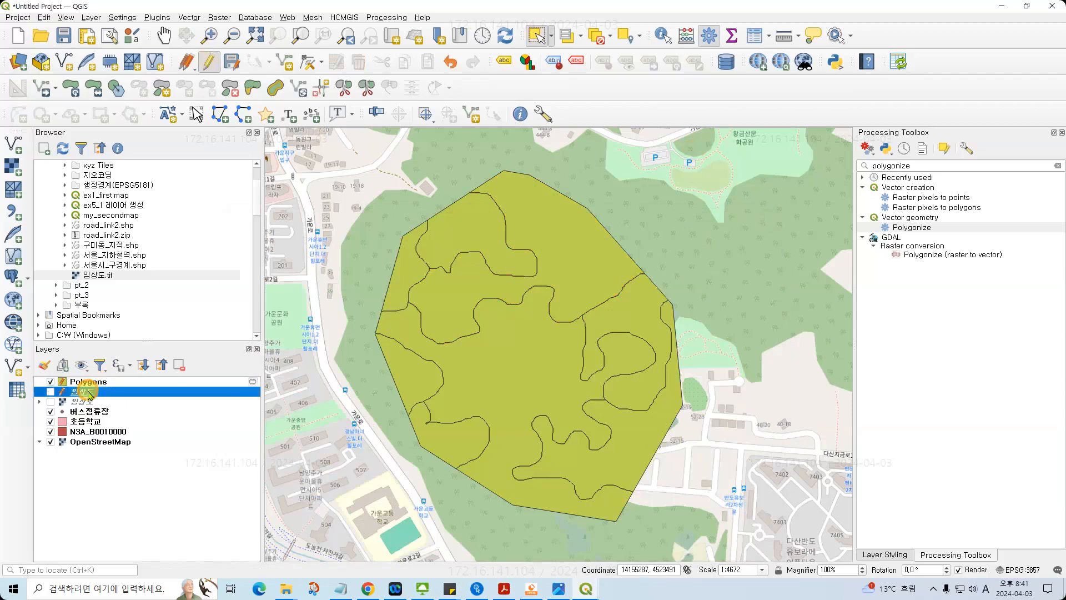
left_click(211, 60)
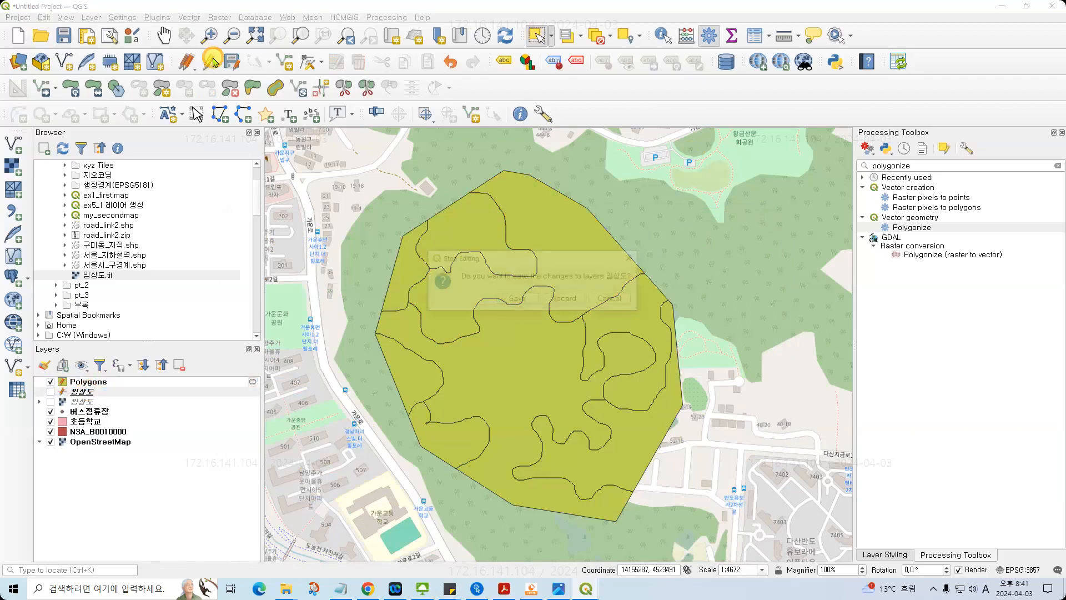
left_click(520, 297)
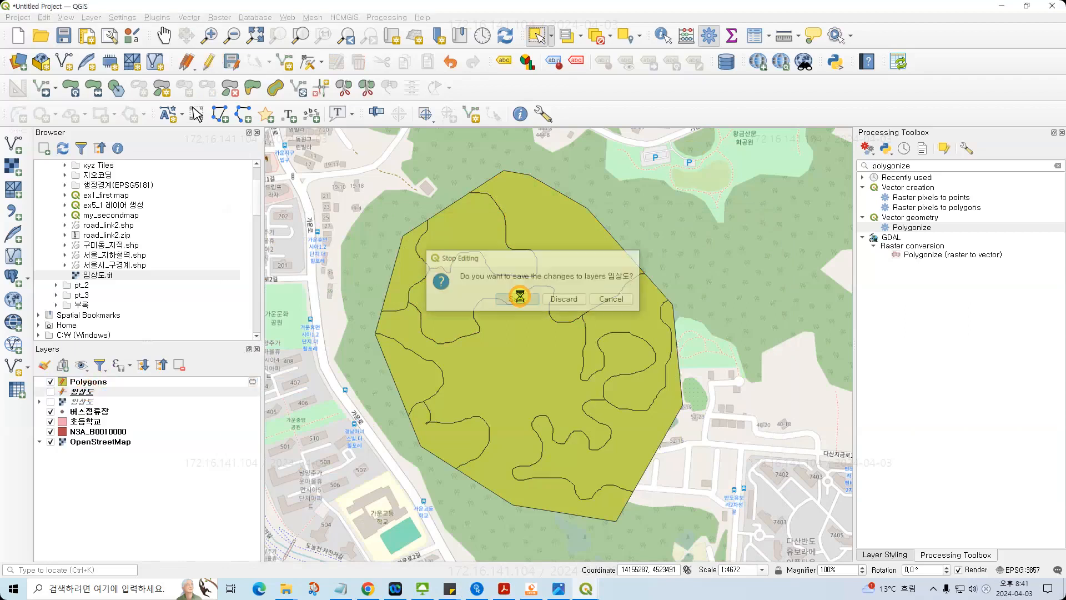
- Start the Polygonize algorithm again and choose D:\Geodata\output as the folder for its polygon output file
left_click(99, 383)
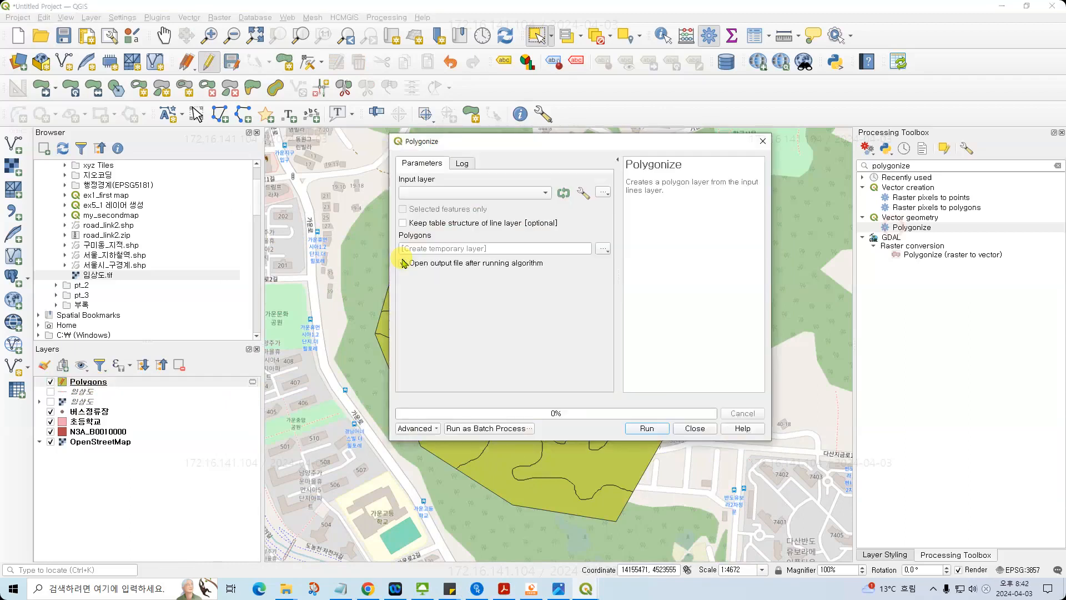
left_click(493, 249)
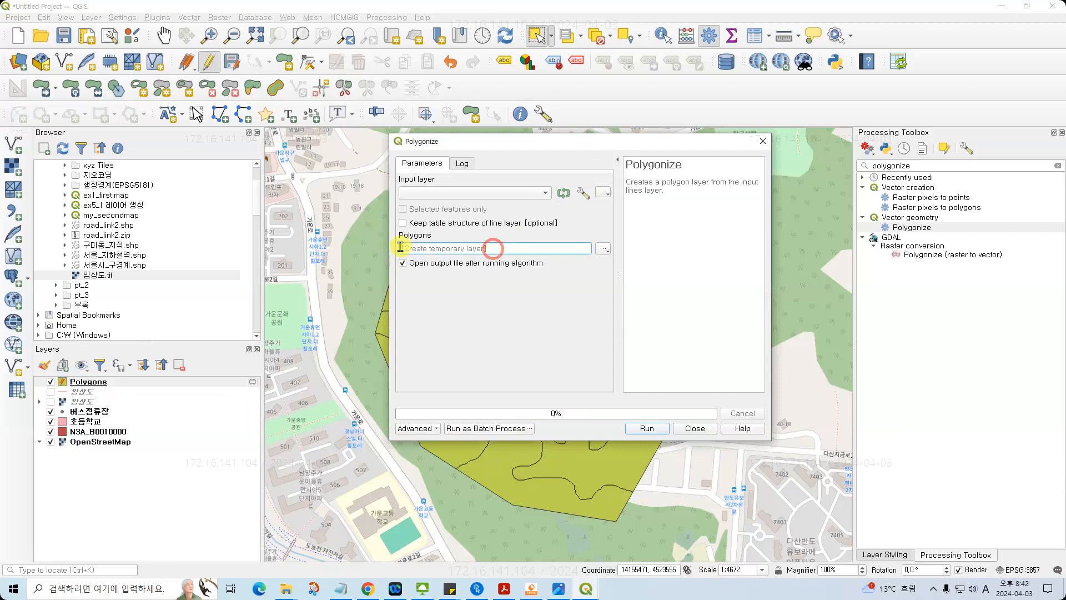
left_click(602, 249)
left_click(646, 272)
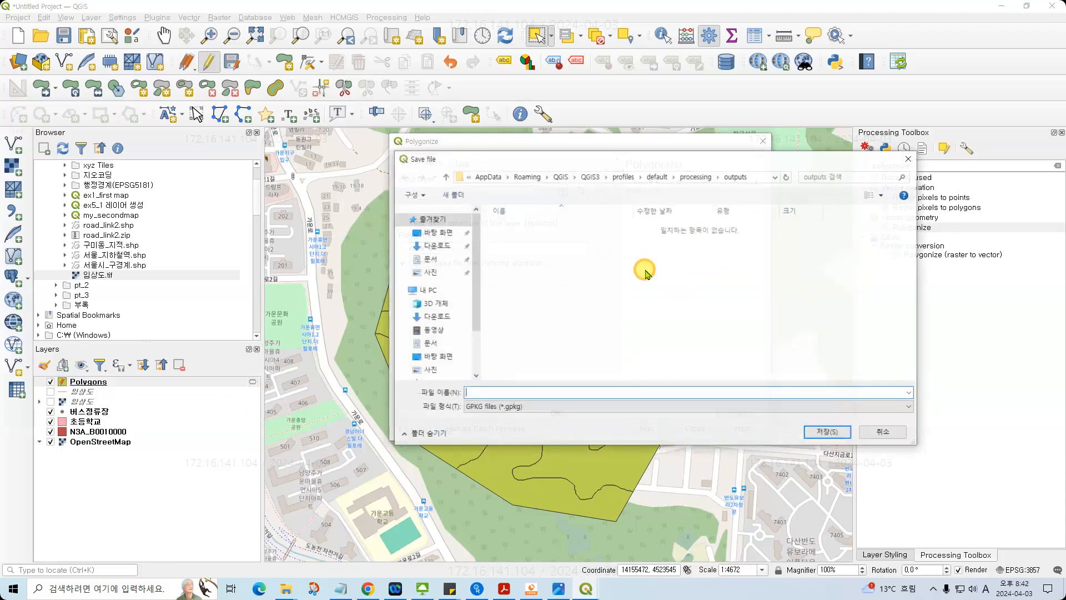
left_click(444, 348)
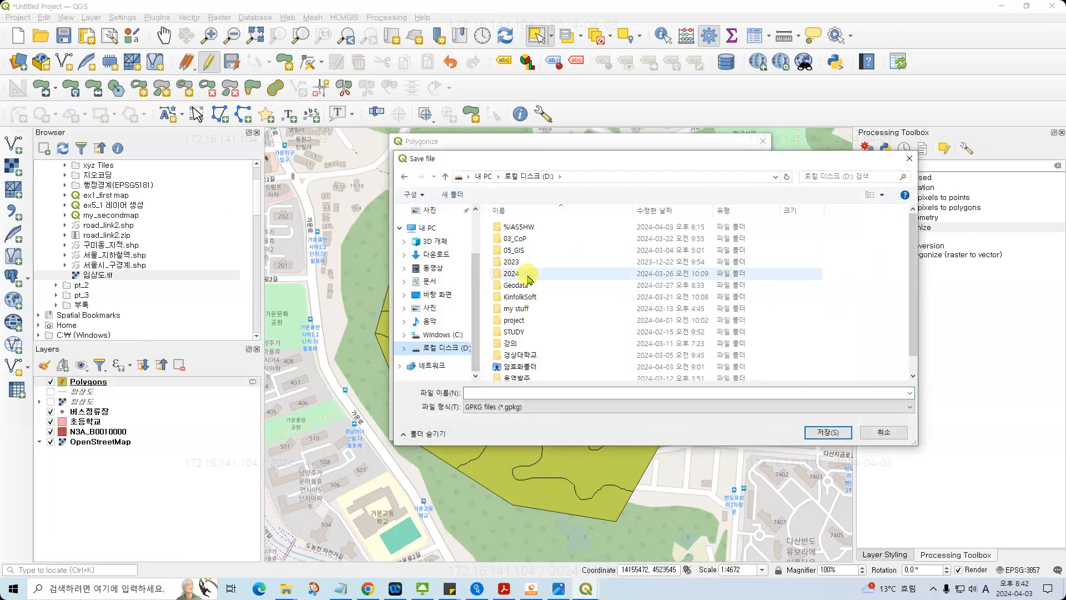
double_click(521, 285)
double_click(516, 228)
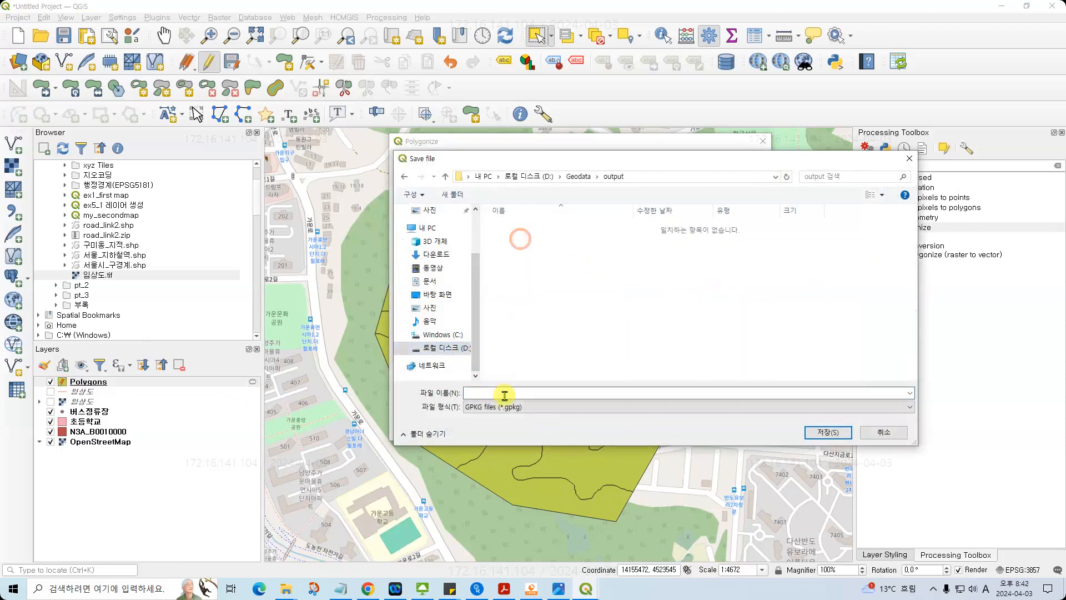
- Set the Polygonize output to a SHP file named 임상도_폴리곤
left_click(546, 408)
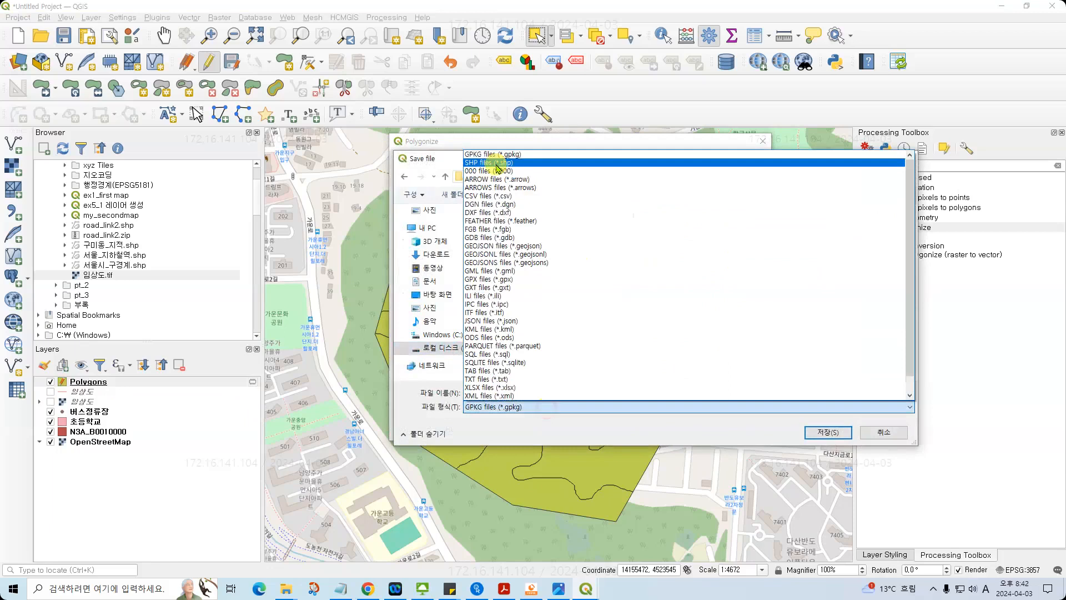
left_click(497, 163)
type("d")
key("BackSpace")
key("Hangul")
type("임상도")
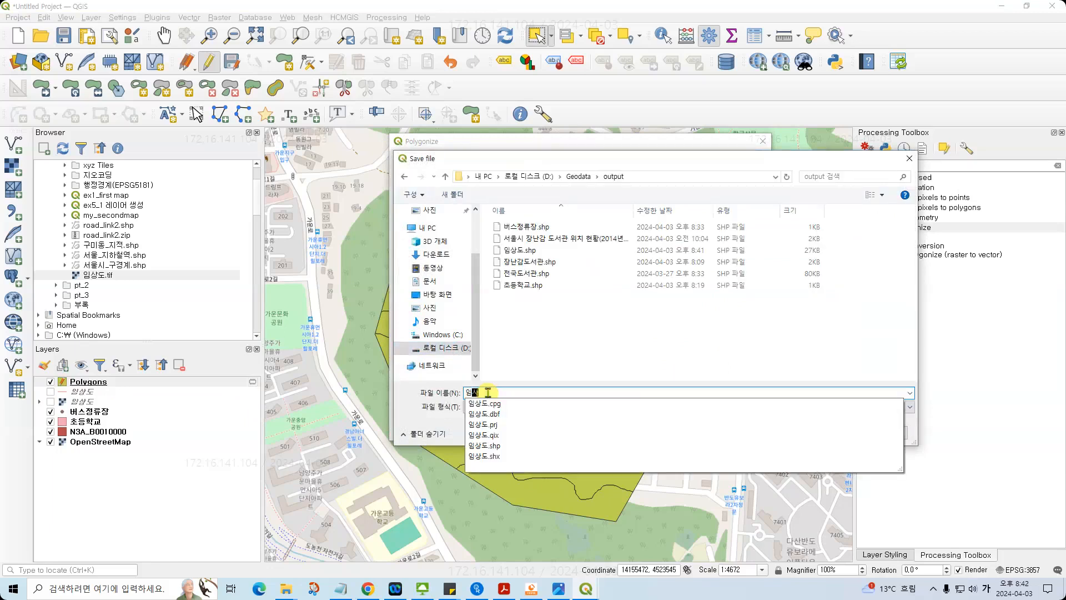
type("_폴리곤")
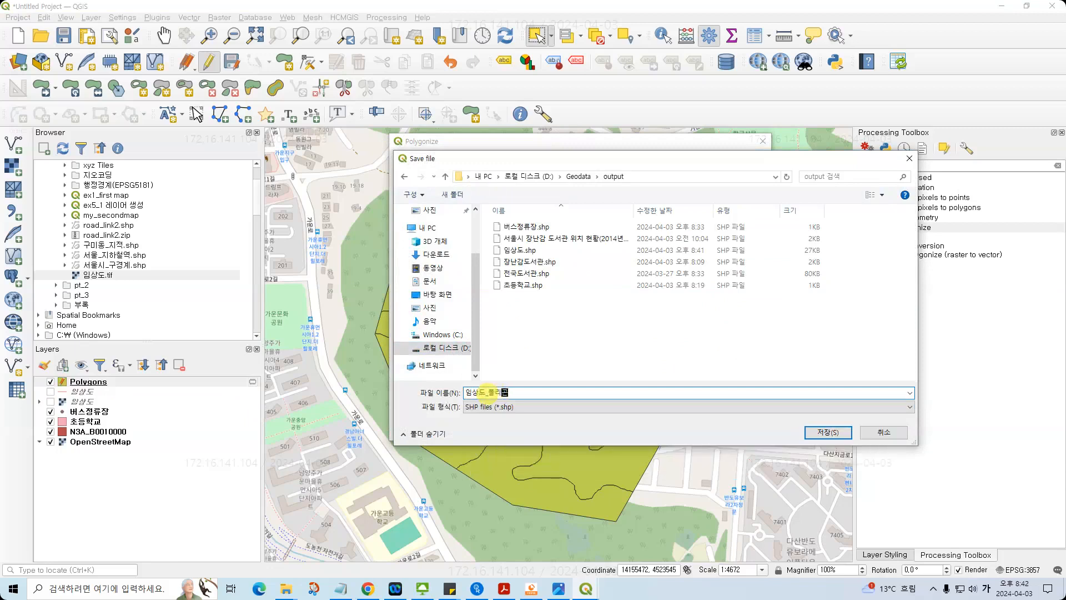
key("Return")
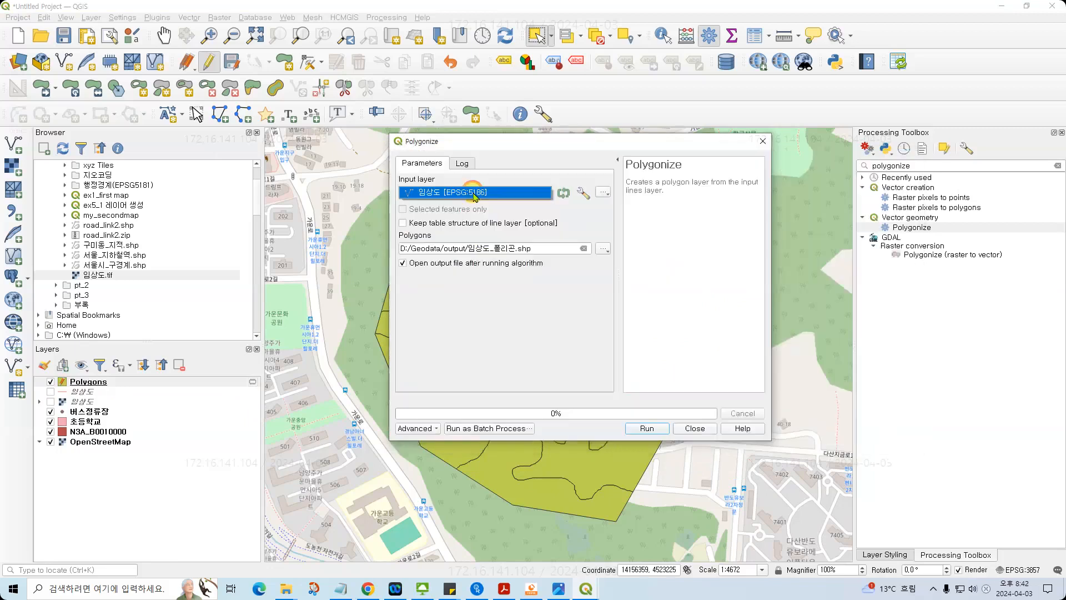
- Run Polygonize with the 임상도 [EPSG:5186] line layer as input and close the algorithm dialog
left_click(473, 192)
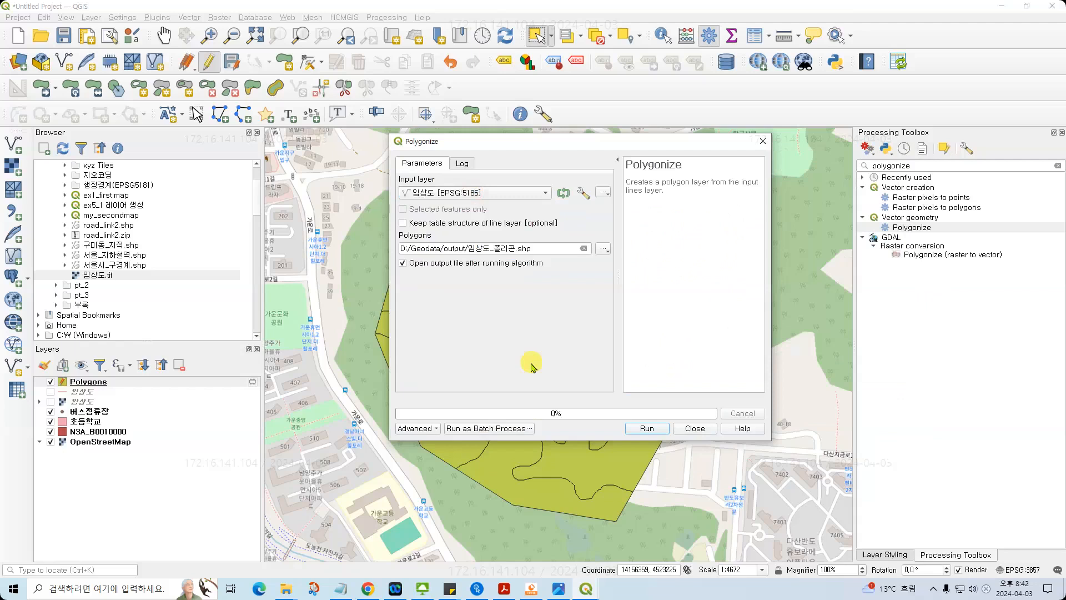
left_click(651, 429)
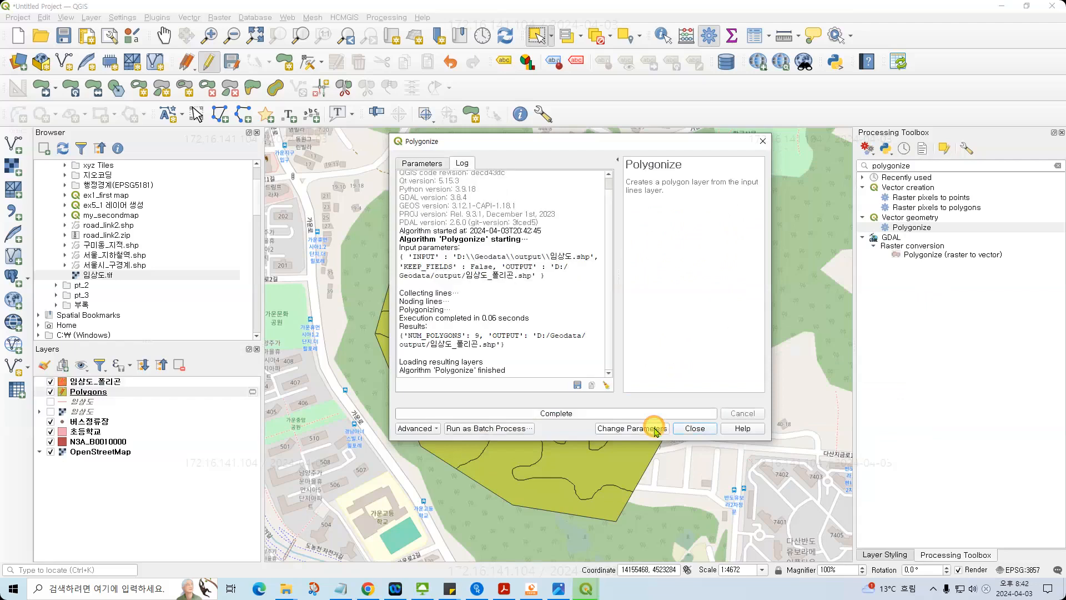
left_click(694, 428)
- Stop editing the temporary Polygons layer and save its changes, keeping the layer visible
left_click(108, 382)
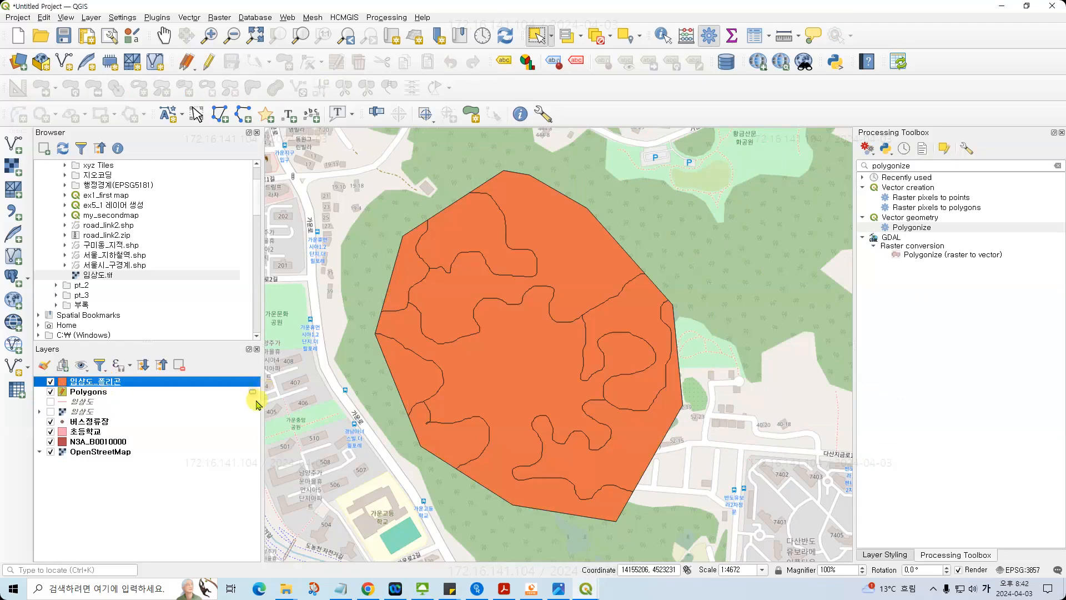
left_click(101, 395)
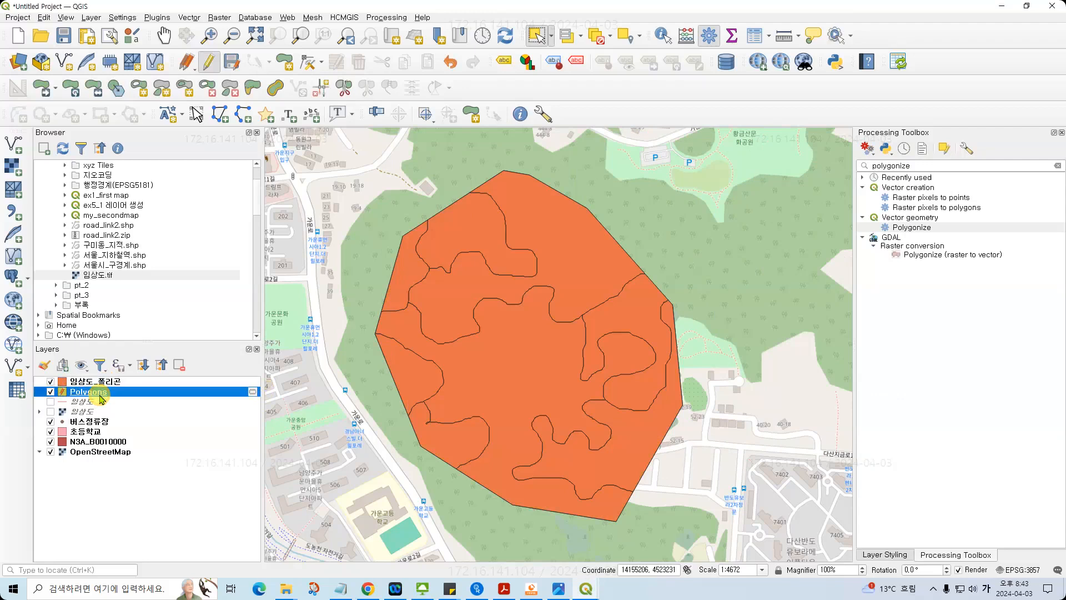
left_click(51, 391)
left_click(50, 392)
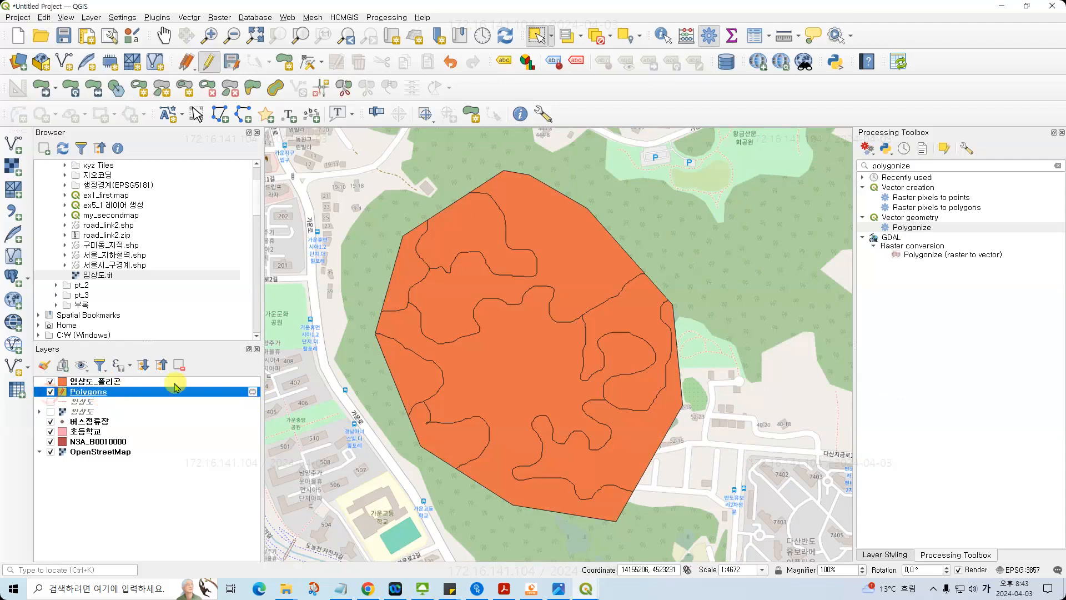
left_click(209, 64)
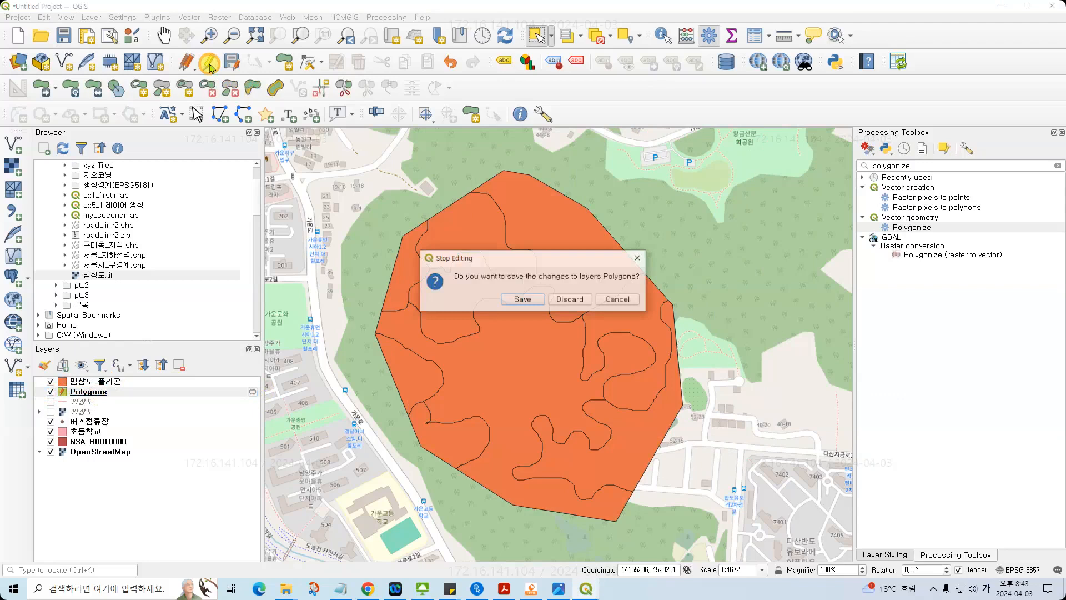
key("Return")
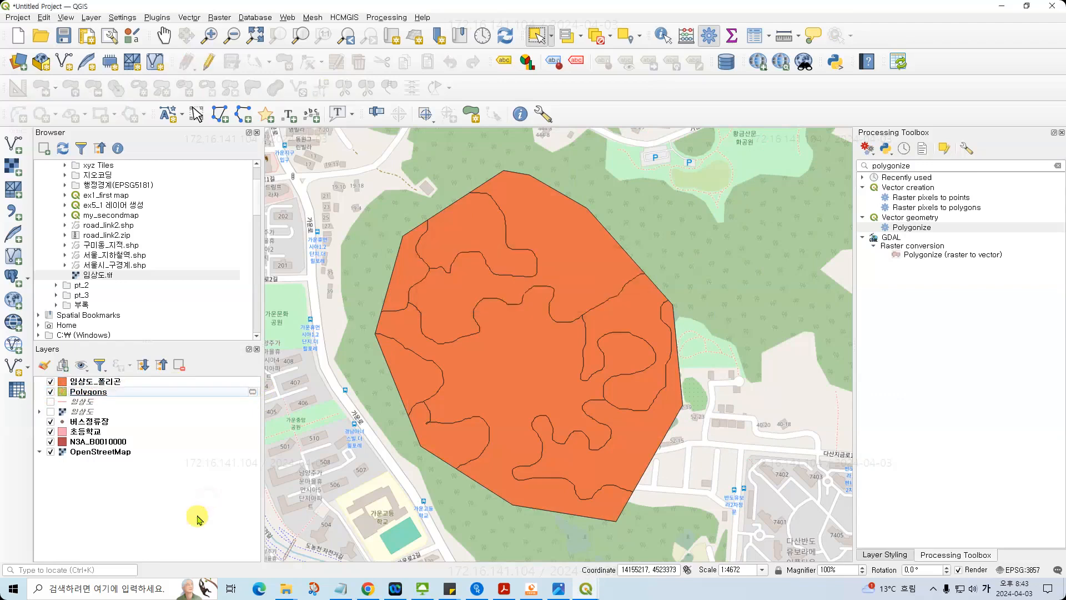
- Switch to the PDF slides and review the pages from freehand line drawing through Polygonize to Snapping (스냅핑)
left_click(503, 588)
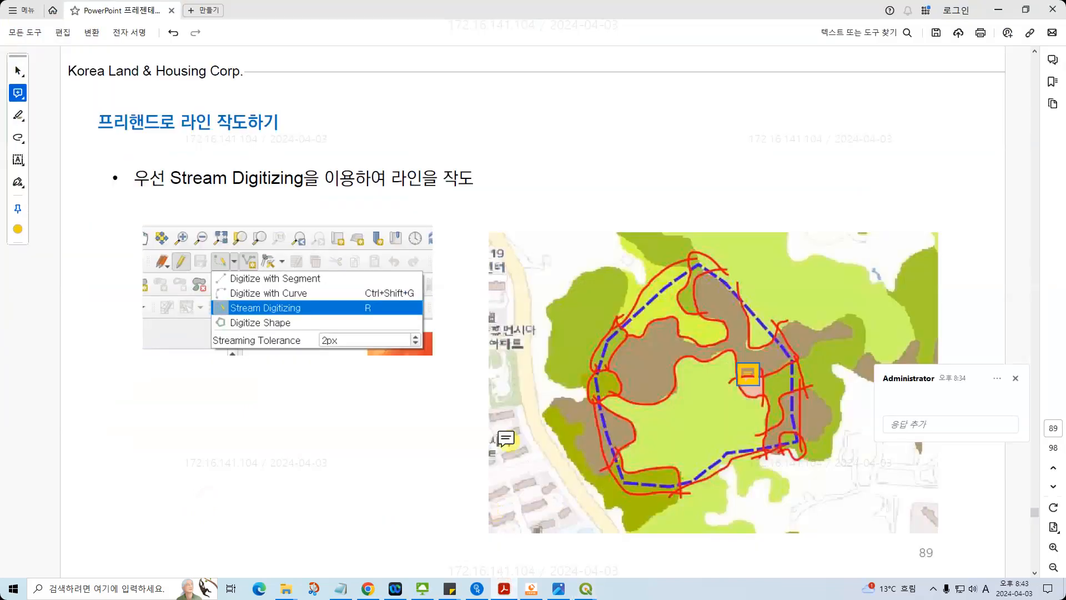
scroll(505, 439, "down", 1)
scroll(508, 440, "down", 1)
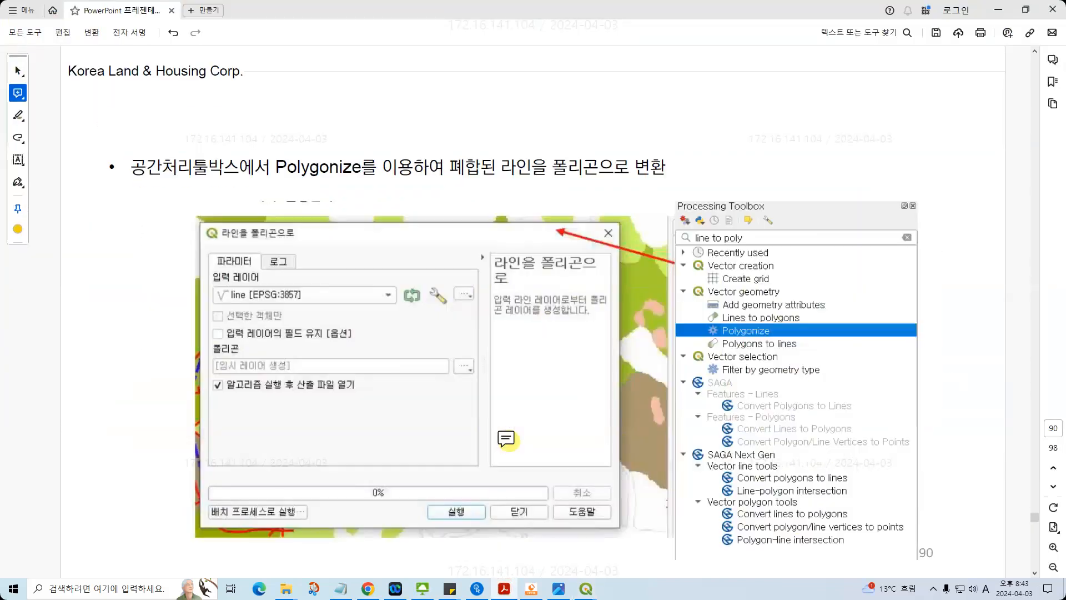
scroll(478, 432, "down", 1)
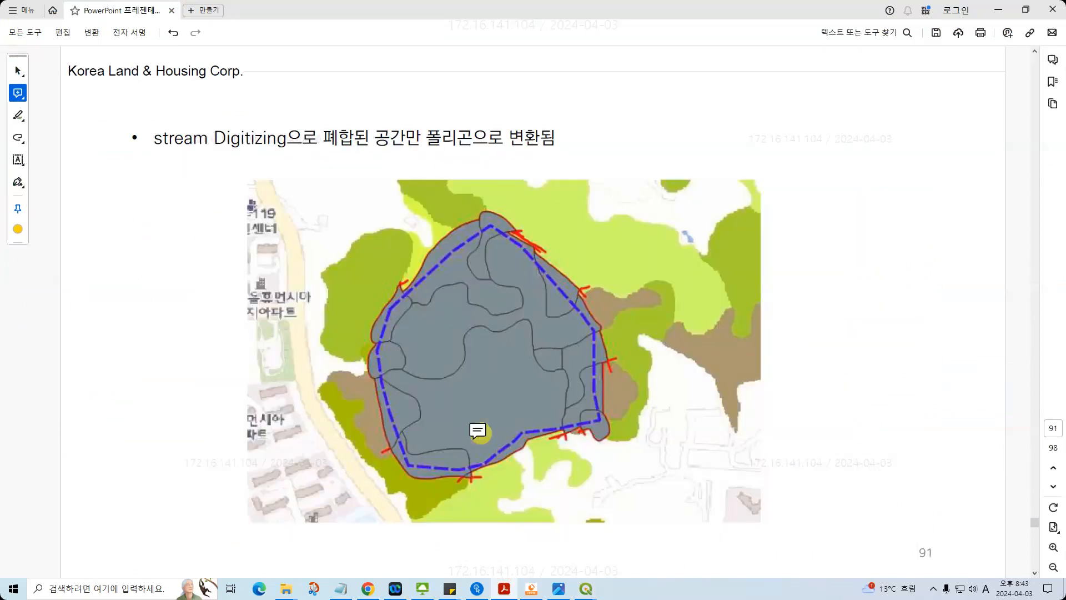
scroll(525, 420, "down", 1)
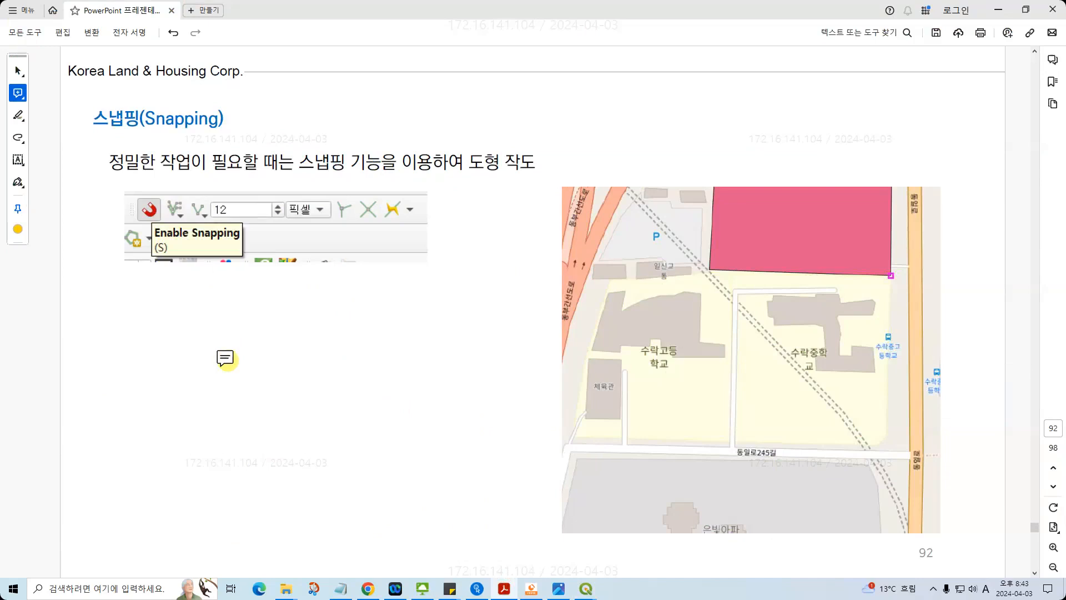
left_click(1019, 369)
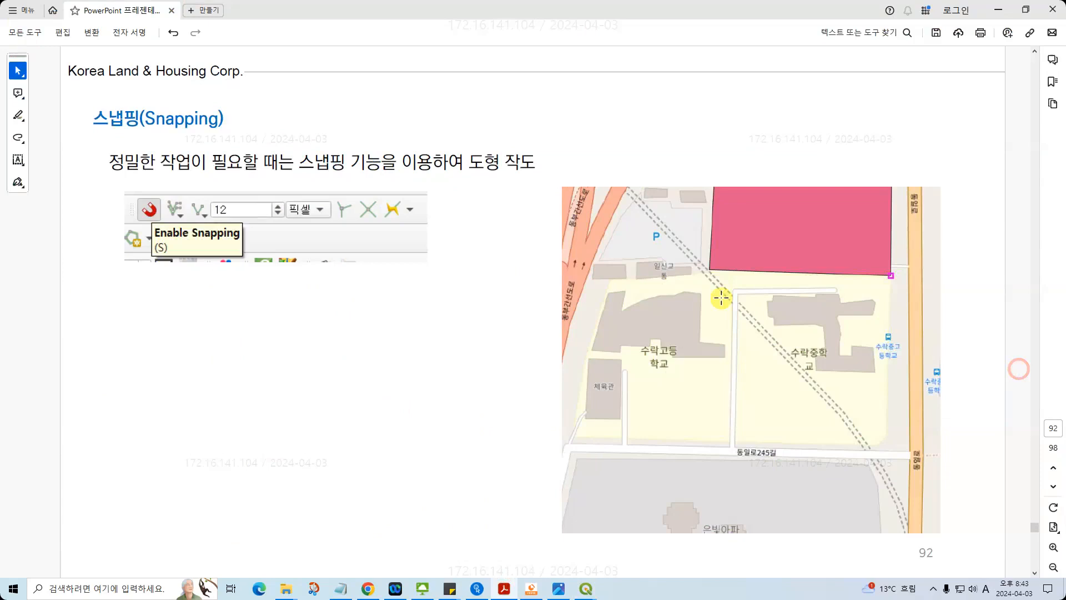
- Switch to QGIS, find the apartment area southwest of the forest polygons and start editing 임상도_폴리곤 with the Add Polygon tool
key("alt+Tab")
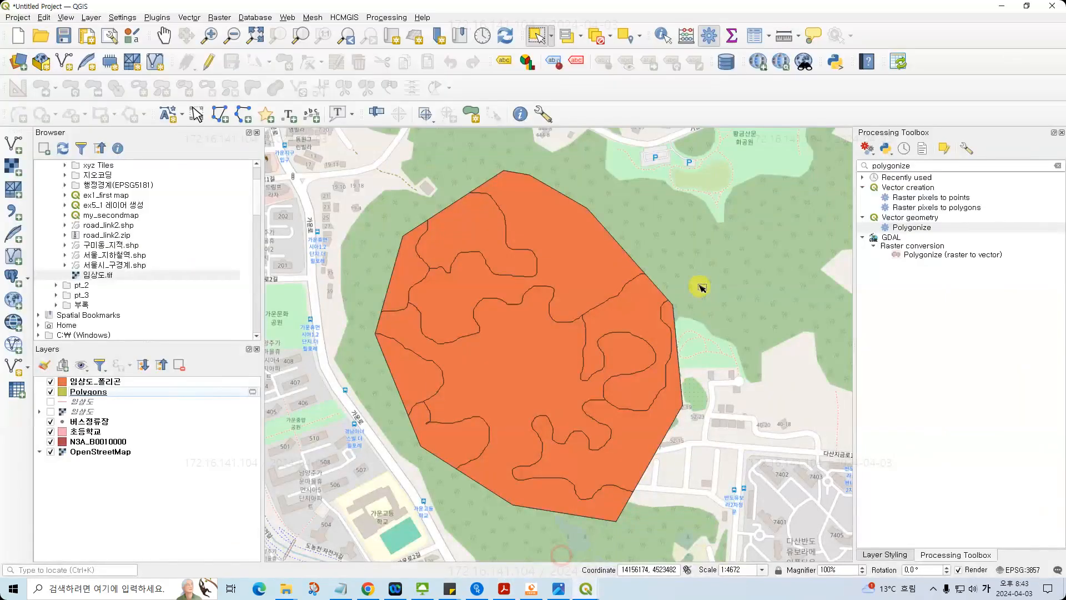
left_click_drag(368, 396, 510, 318)
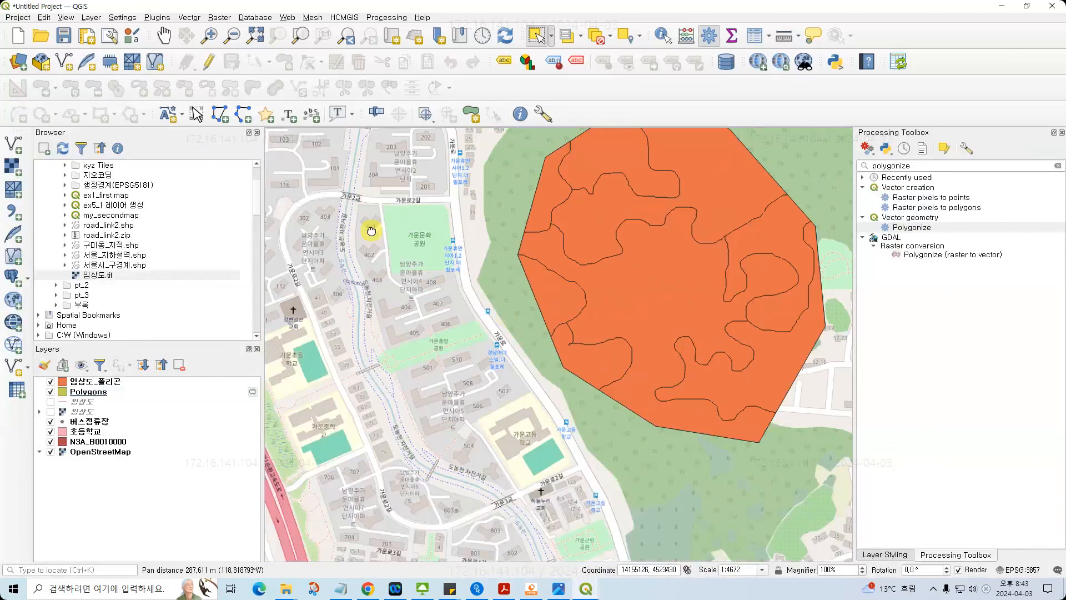
scroll(371, 230, "up", 2)
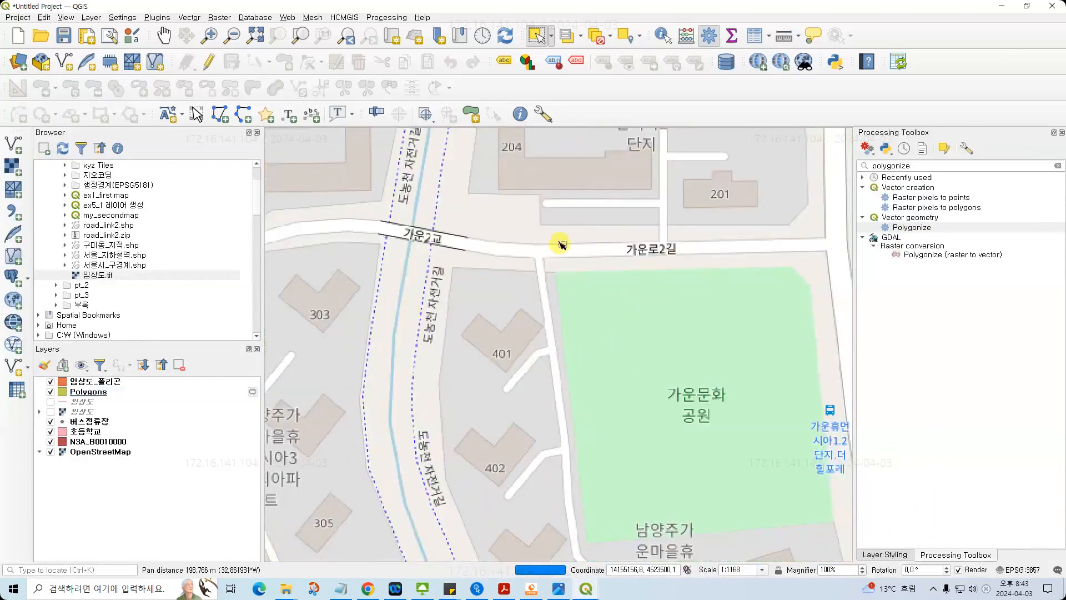
scroll(562, 245, "down", 1)
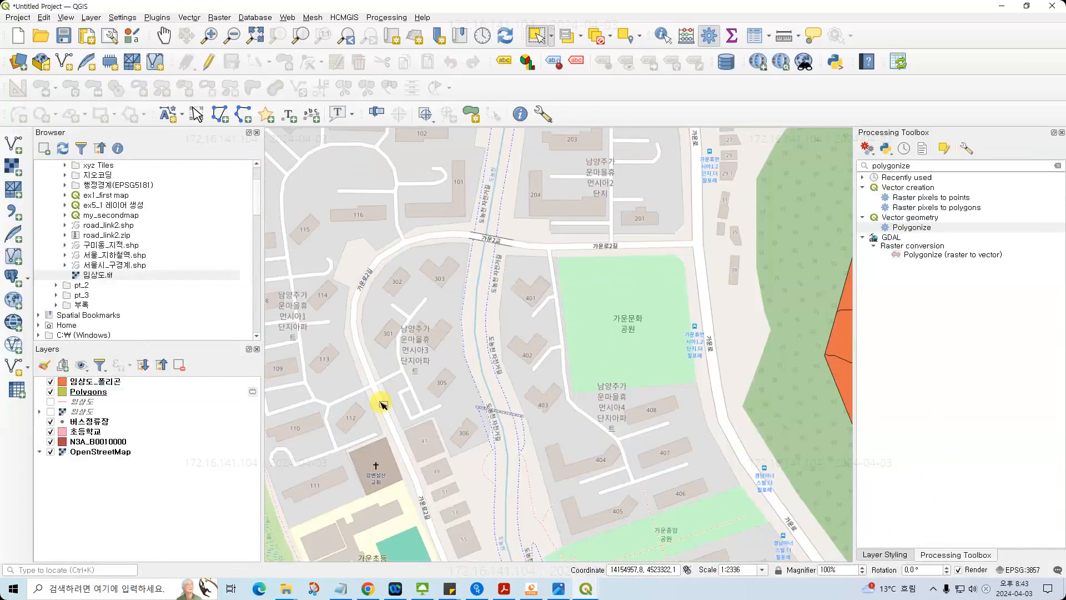
left_click_drag(383, 405, 442, 233)
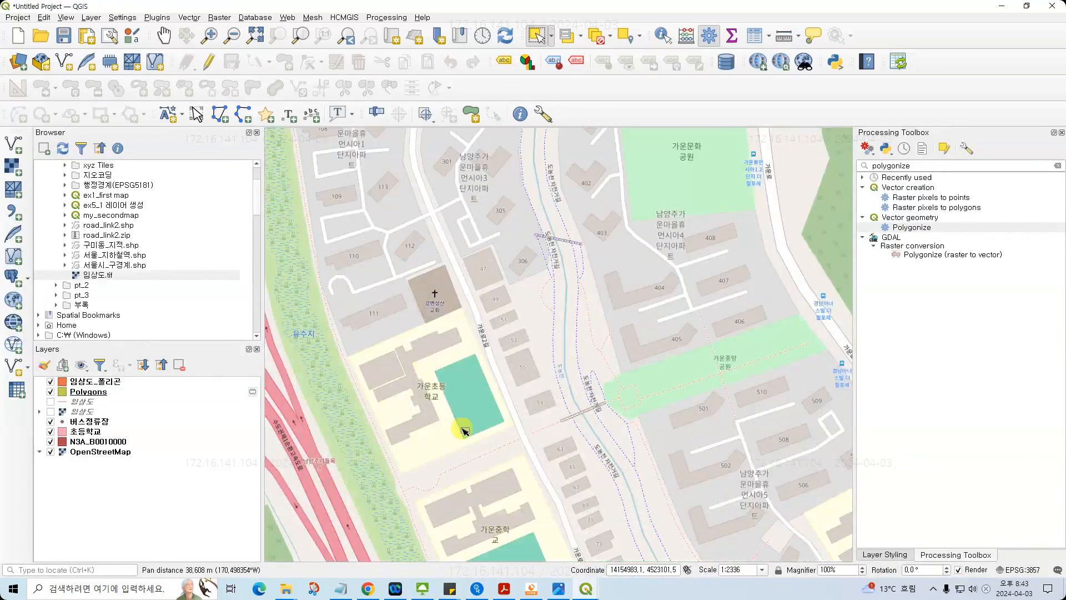
left_click_drag(464, 430, 311, 316)
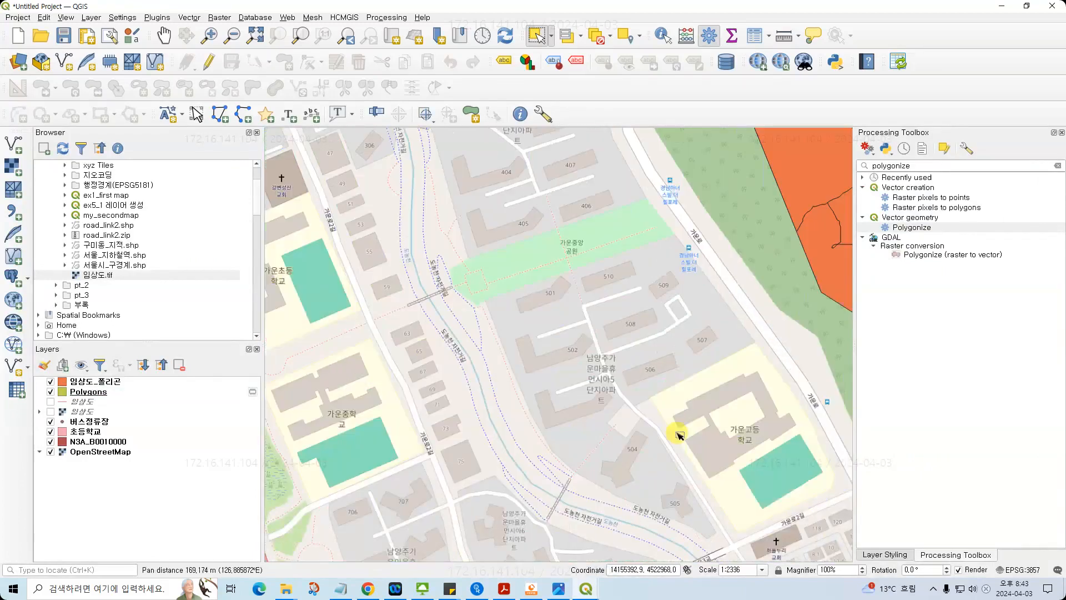
left_click_drag(573, 479, 503, 446)
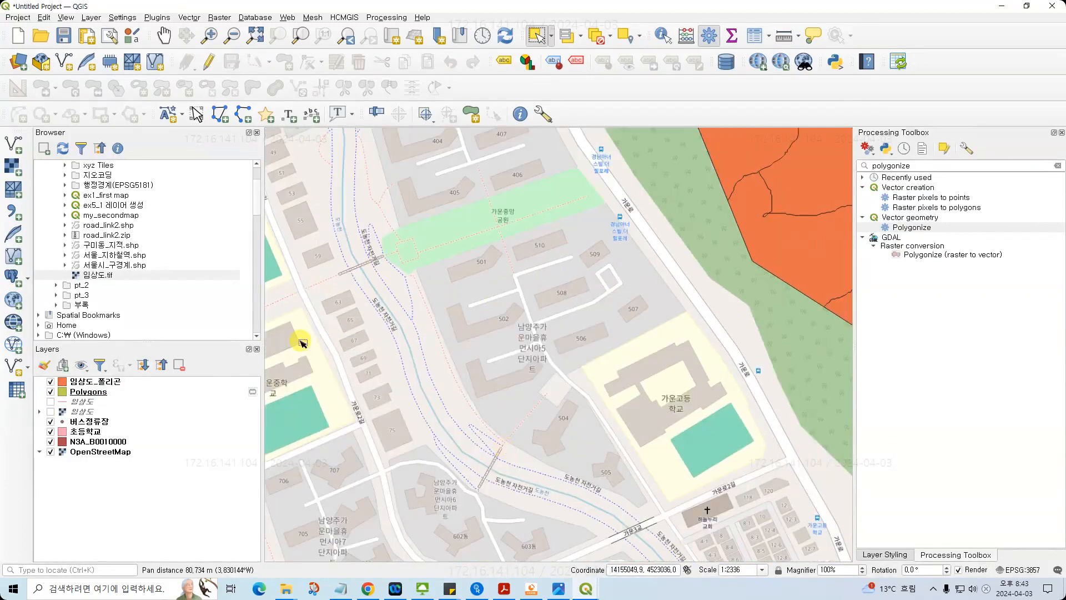
left_click(91, 380)
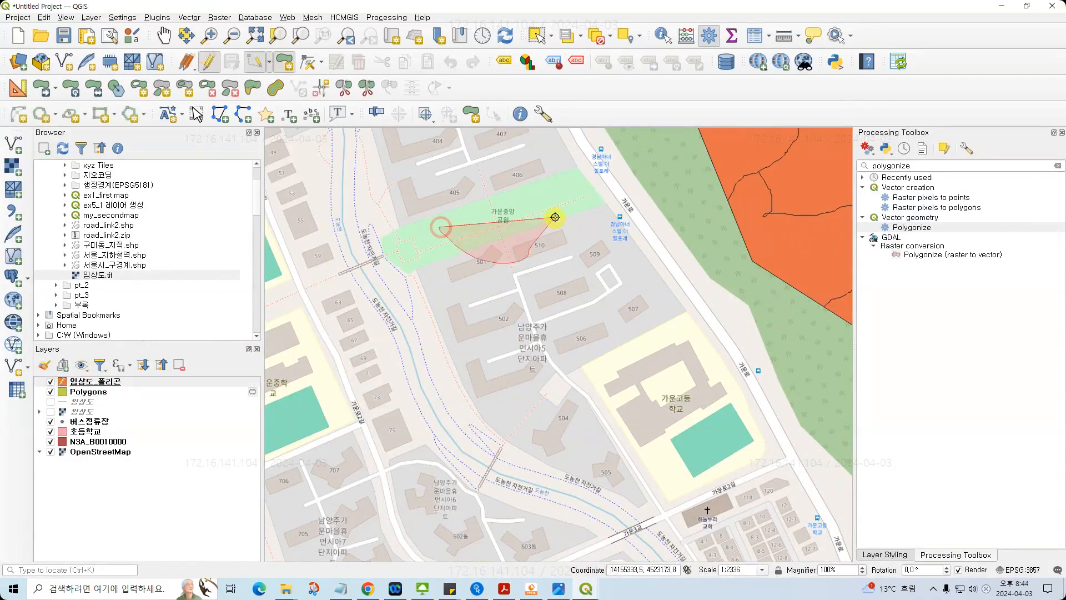
- Abandon the streamed sketch, switch to Digitize with Segment and draw a four-sided polygon south of 가운중앙공원, leaving FID empty
left_click(555, 217)
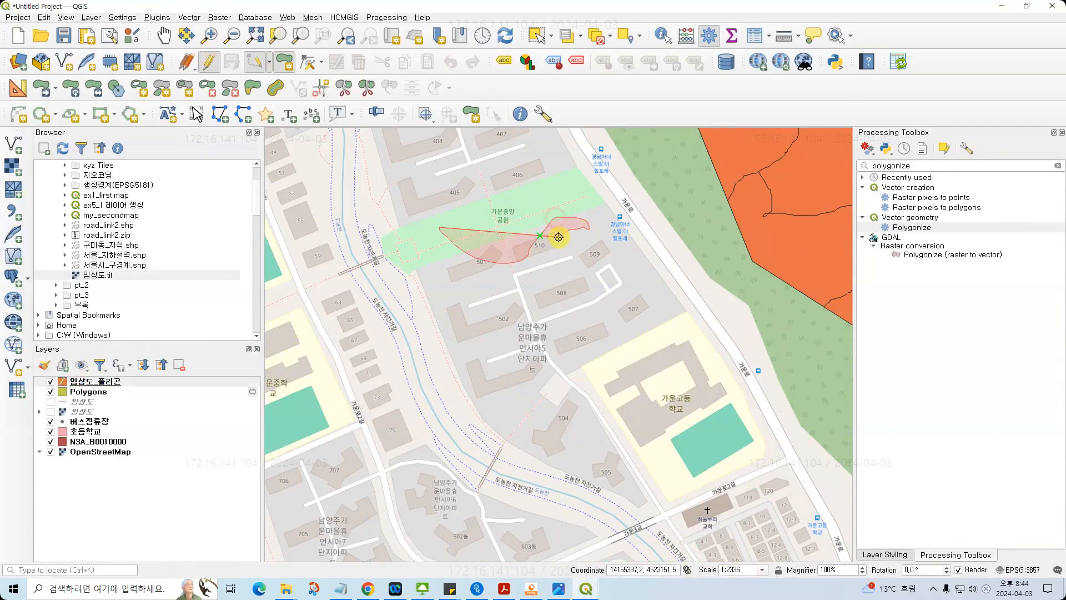
left_click(269, 64)
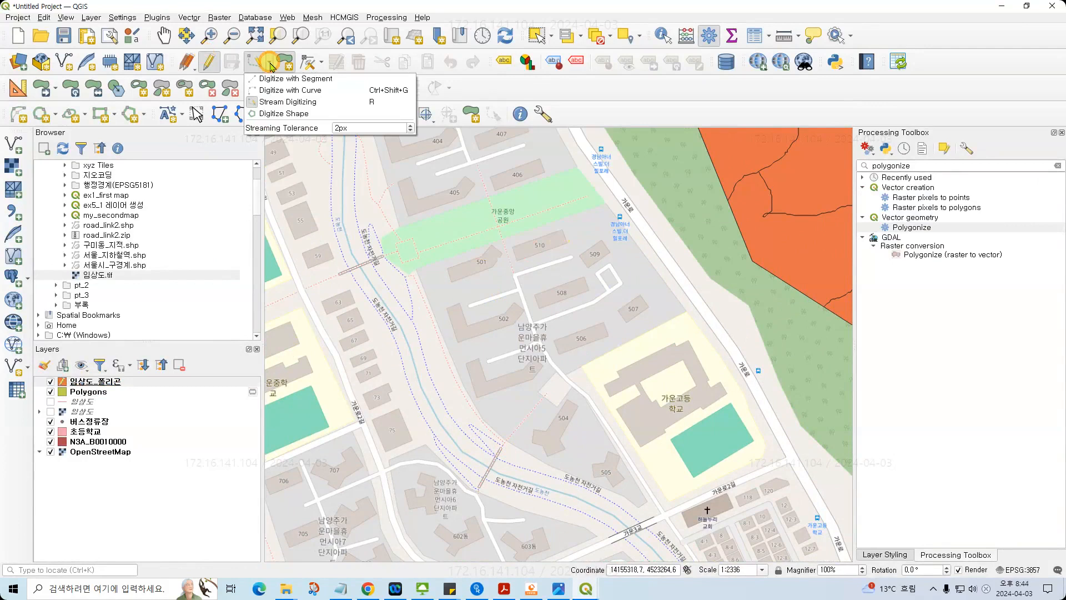
left_click(294, 78)
right_click(486, 372)
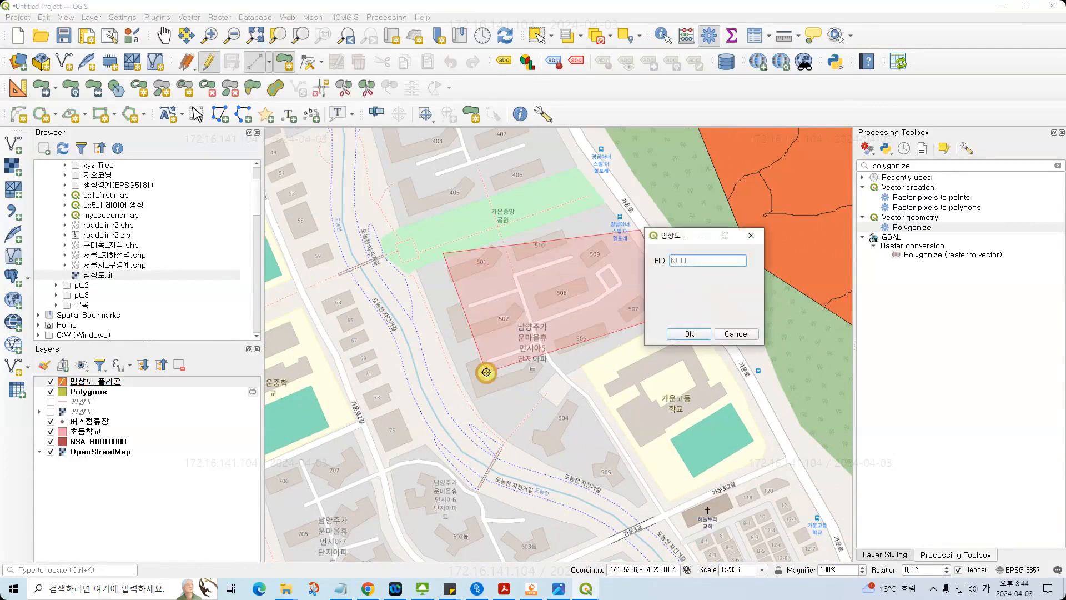
left_click(688, 333)
- Draw a four-sided polygon over building 503 against the first polygon's southern edge without snapping, leaving FID empty
scroll(575, 353, "up", 2)
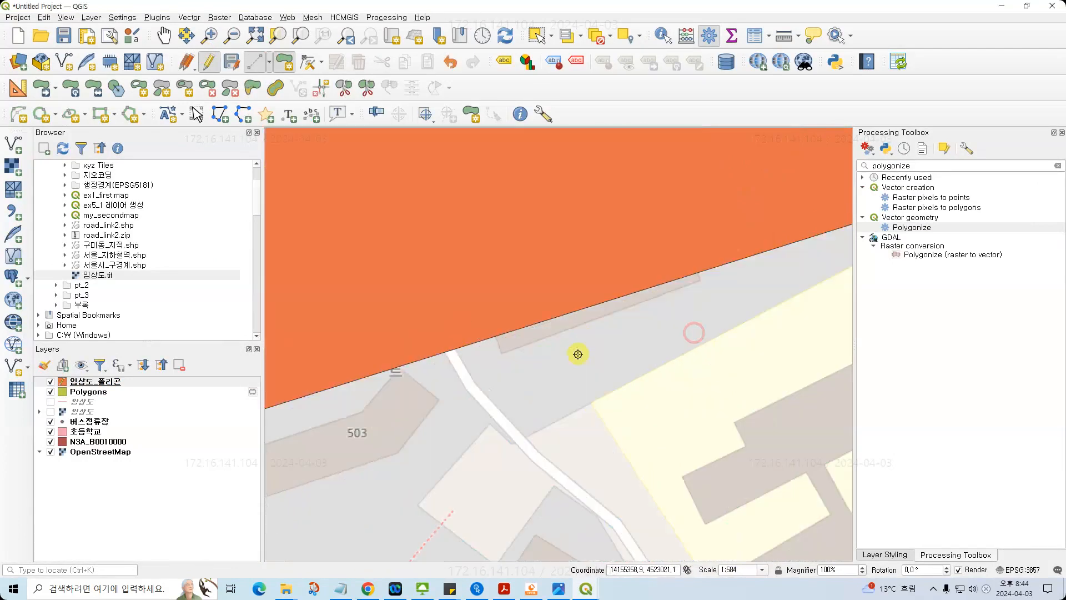
scroll(578, 354, "down", 1)
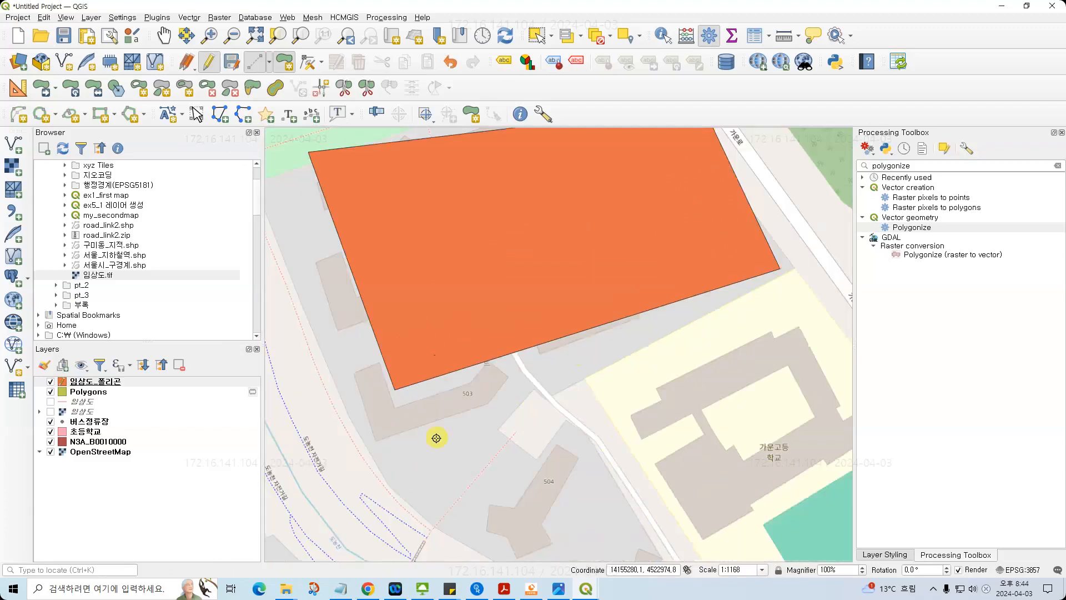
left_click_drag(436, 438, 412, 394)
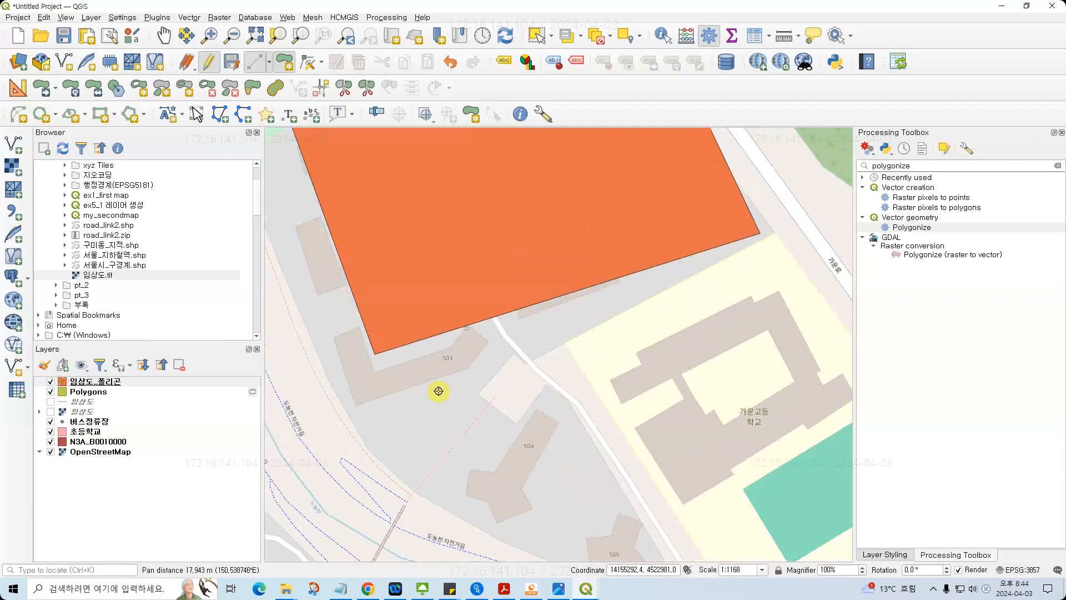
scroll(472, 390, "down", 1)
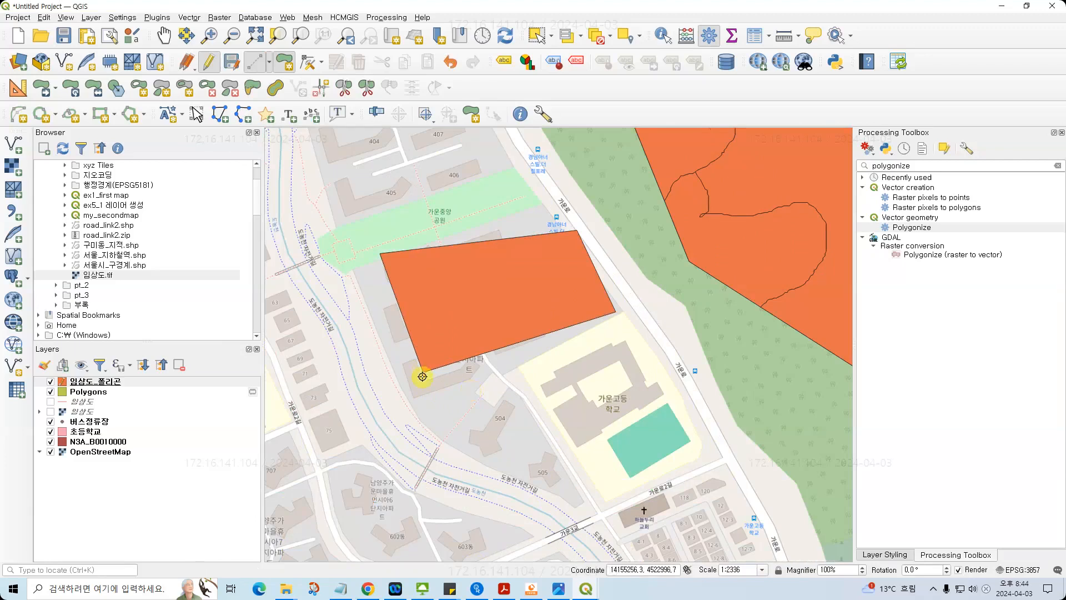
scroll(422, 370, "up", 3)
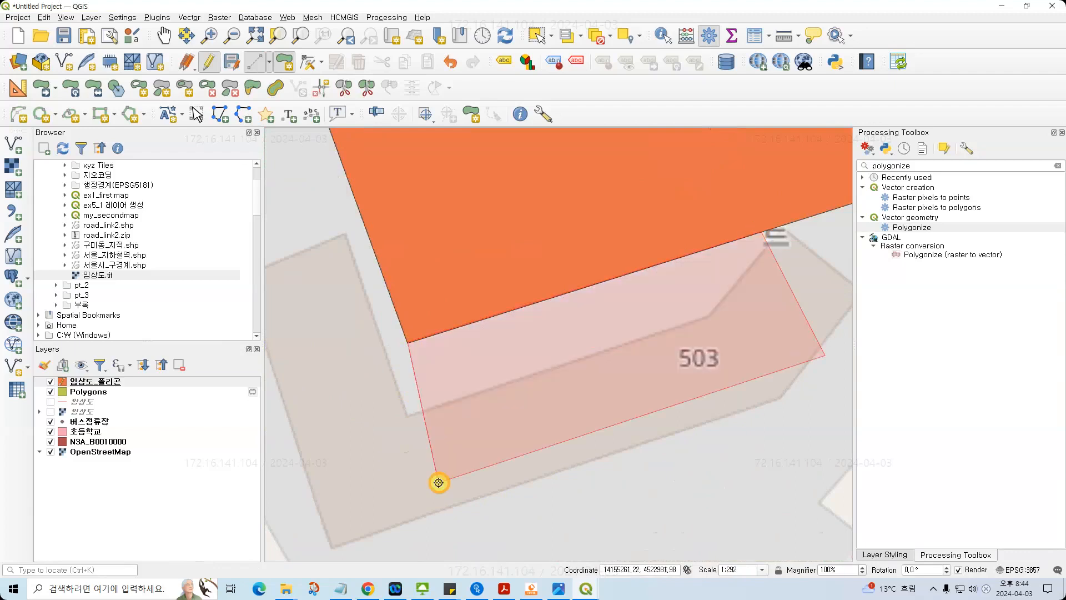
right_click(439, 482)
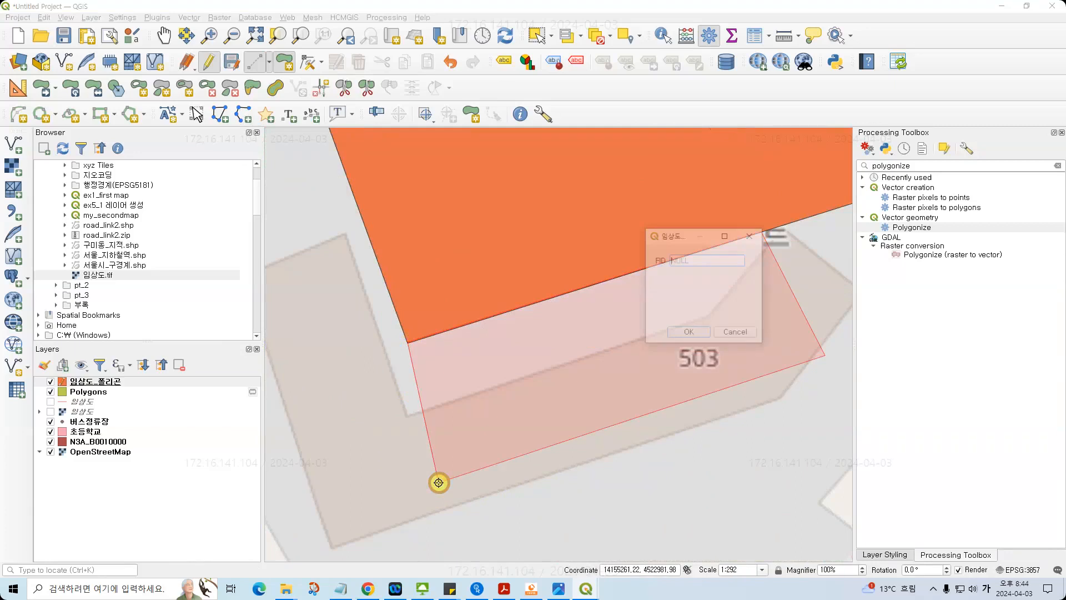
key("Return")
- Set the 임상도_폴리곤 layer's fill style to No Brush and examine the shared edge of the two polygons up close
left_click(127, 382)
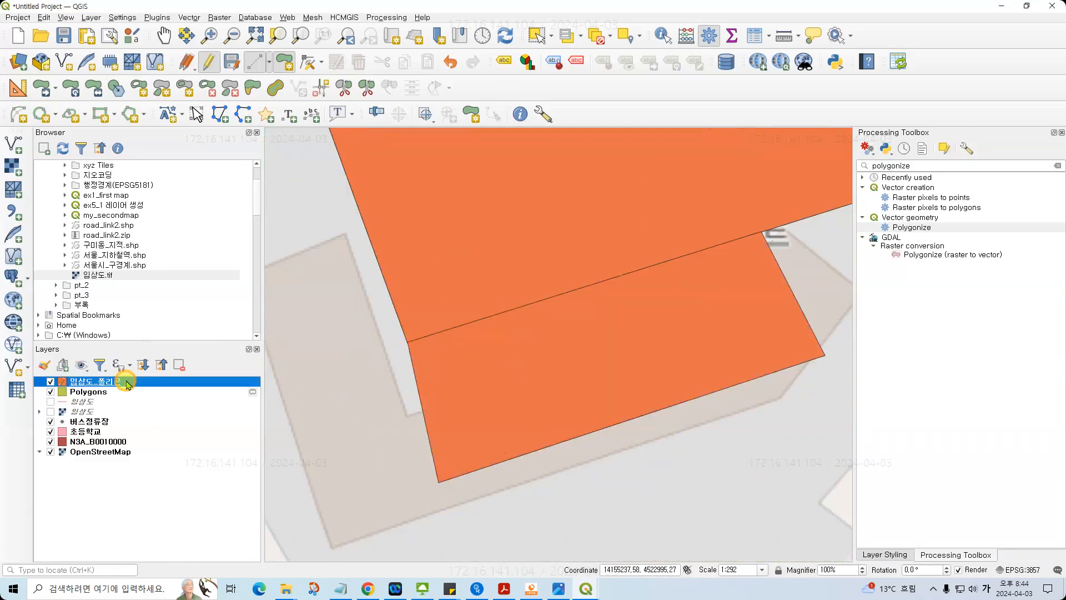
right_click(127, 383)
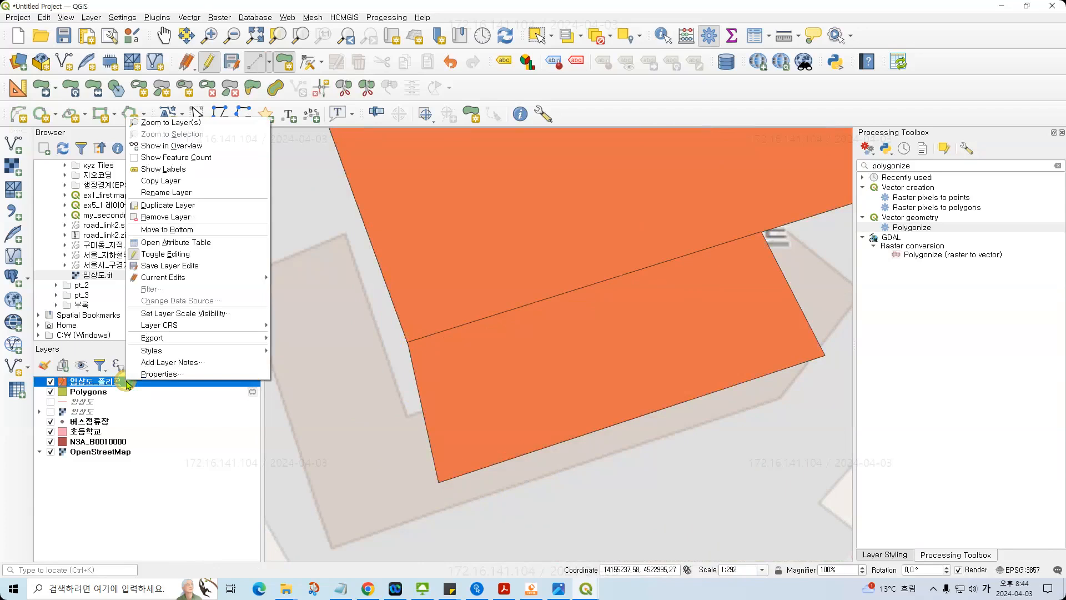
left_click(98, 385)
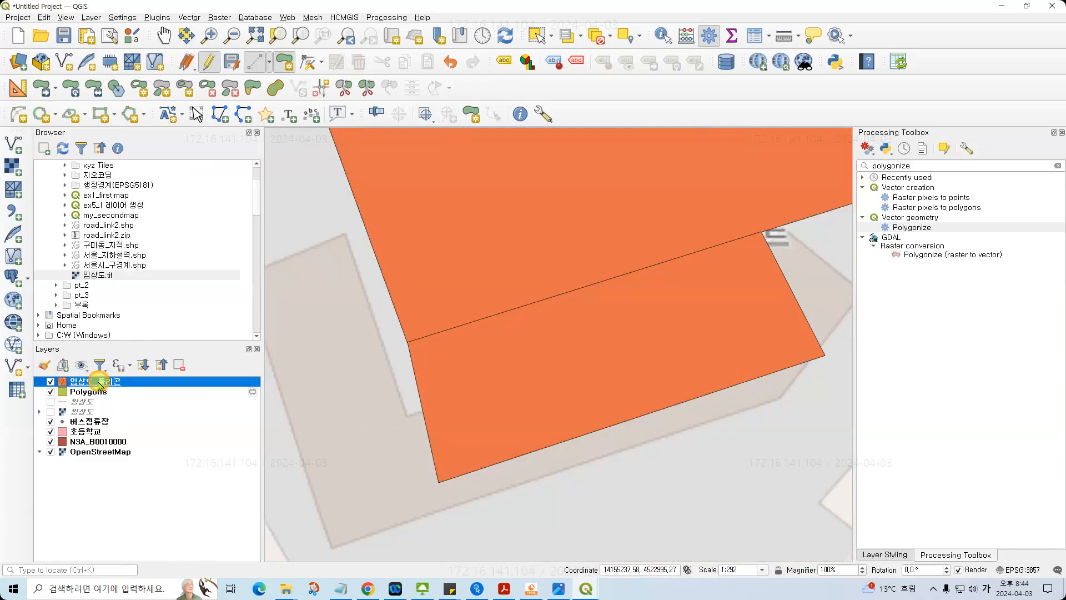
key("F7")
left_click(981, 305)
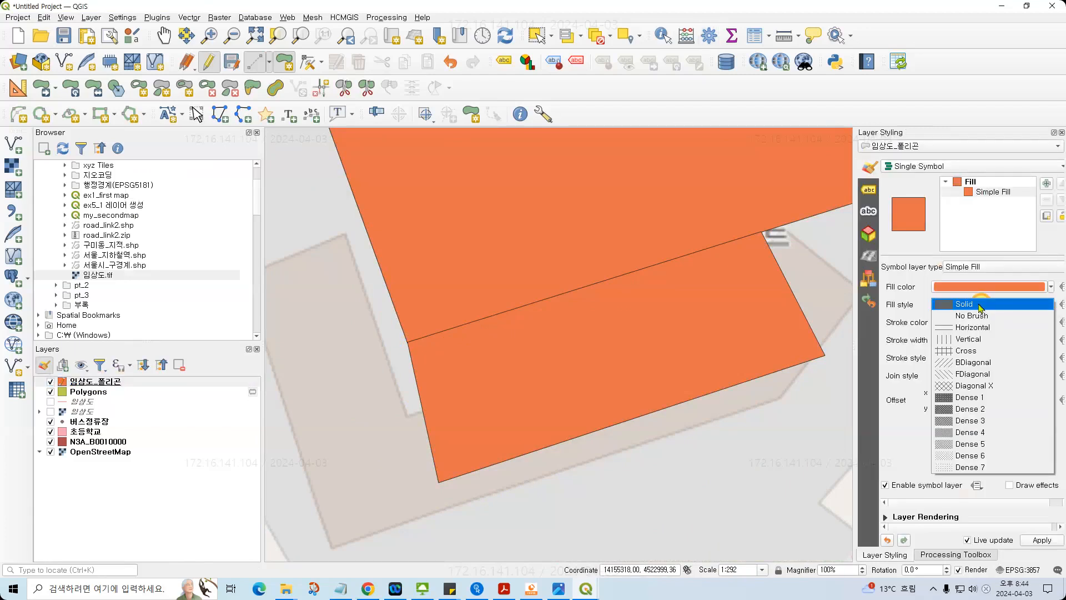
left_click(978, 315)
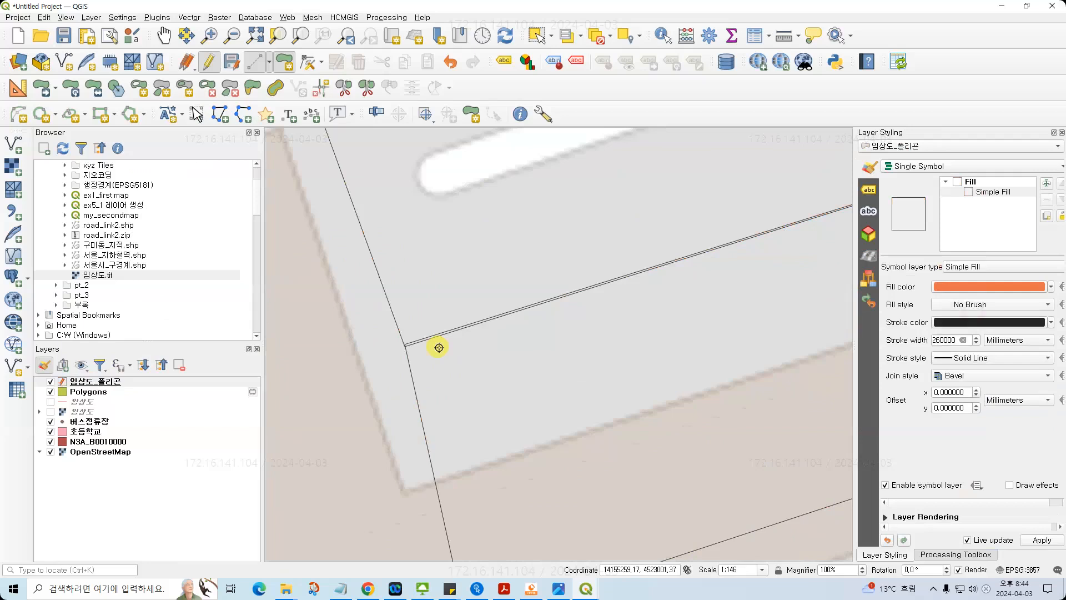
scroll(439, 348, "up", 3)
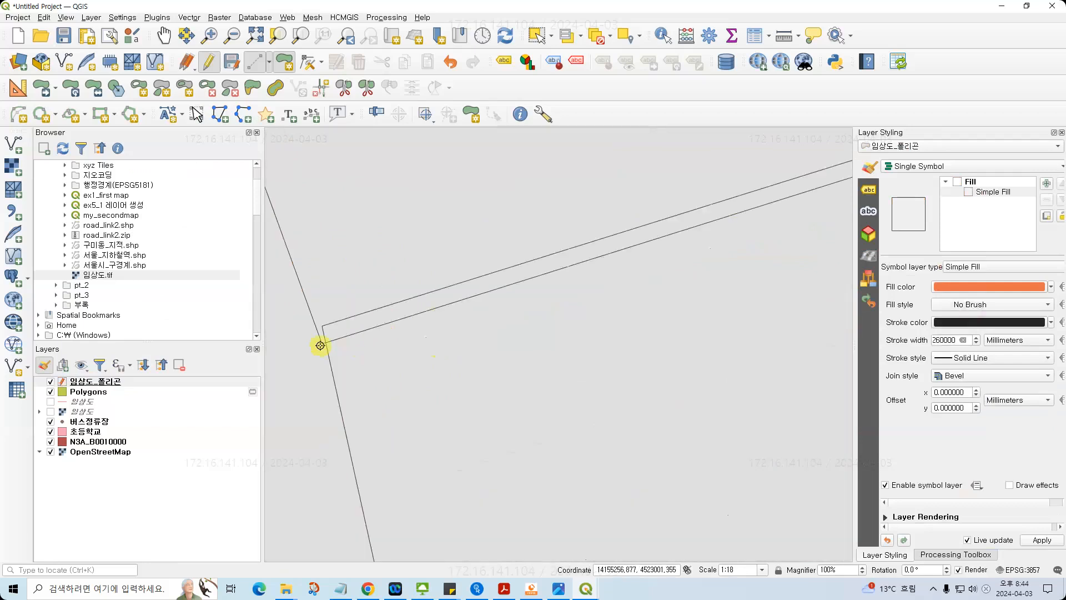
scroll(706, 226, "down", 2)
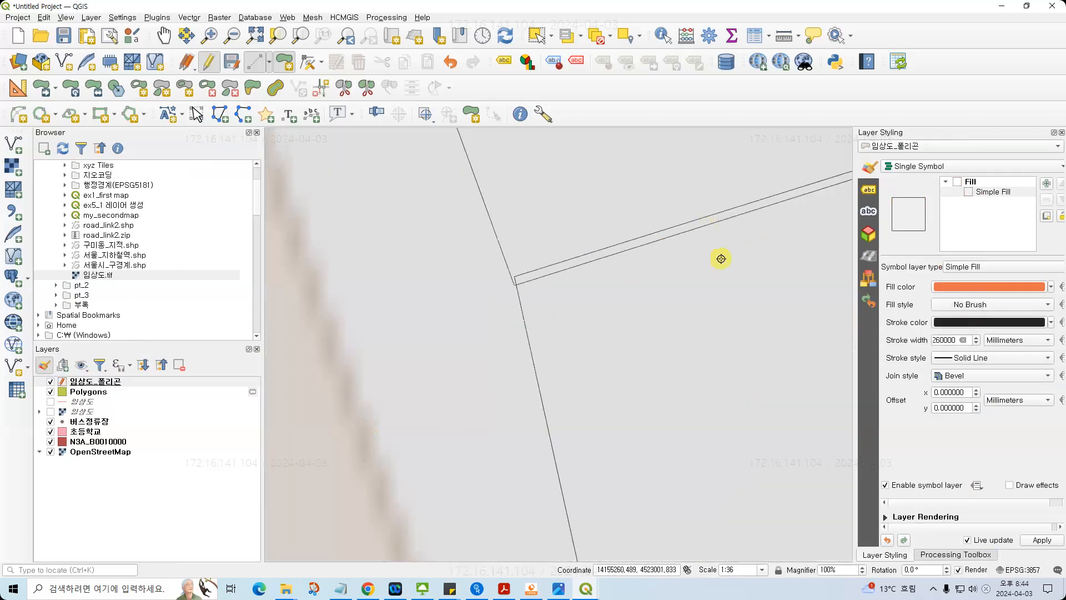
- Select the smaller polygon over building 503 and delete it from 임상도_폴리곤
scroll(721, 259, "down", 2)
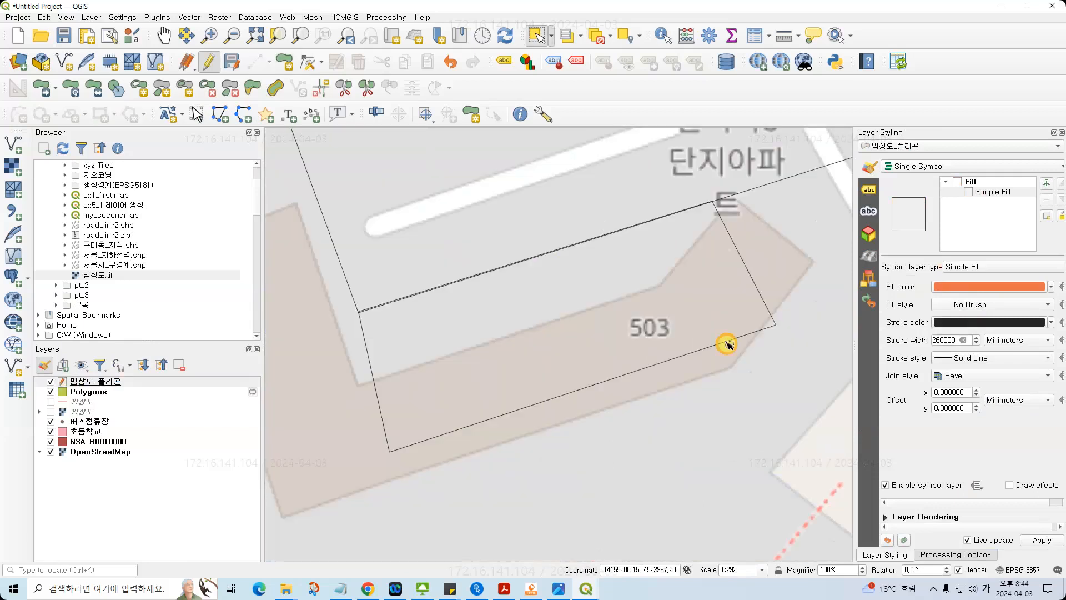
left_click(727, 342)
left_click(737, 338)
left_click(757, 333)
left_click(786, 343)
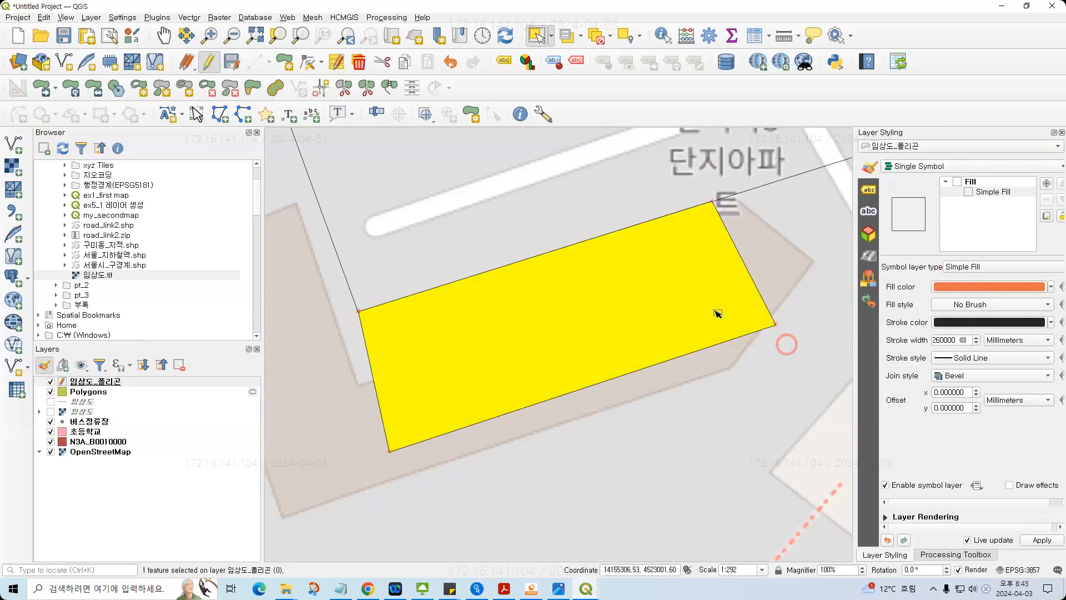
key("Delete")
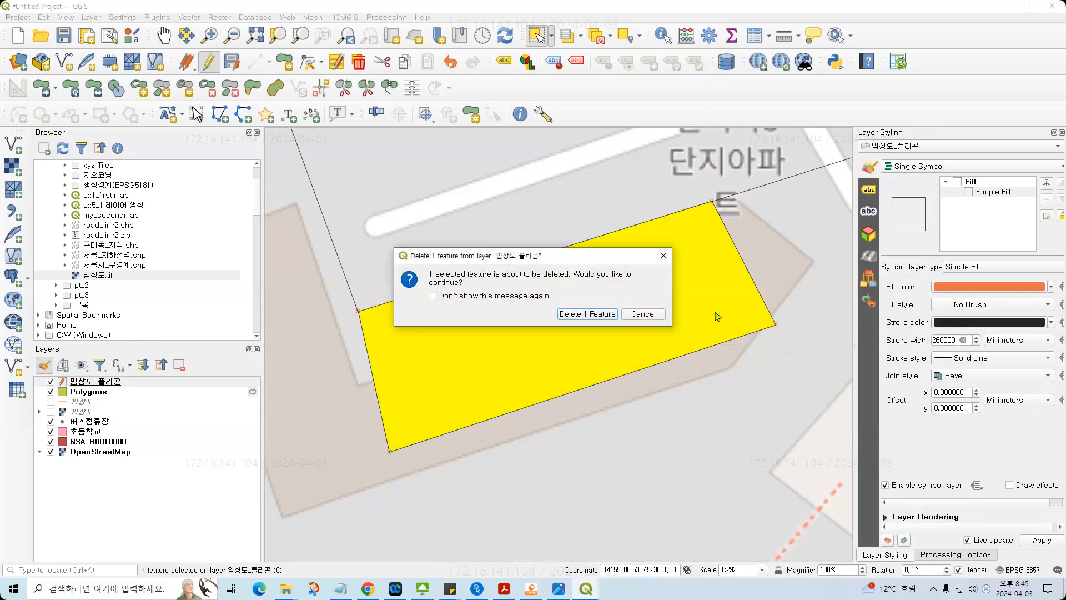
key("Return")
- Show the Snapping Toolbar while the 임상도_폴리곤 layer is active
left_click(118, 382)
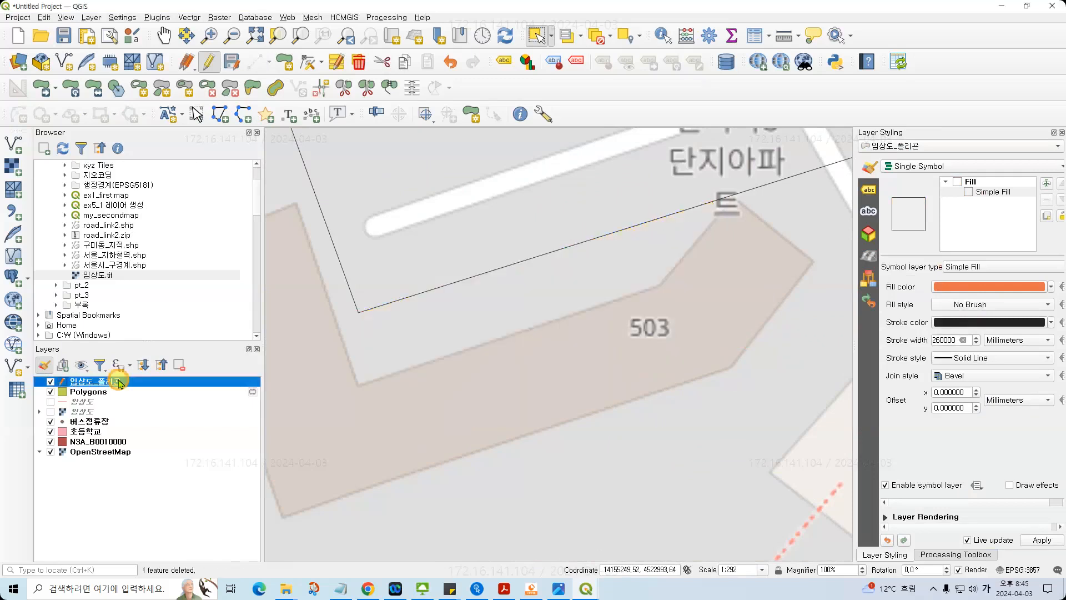
right_click(577, 83)
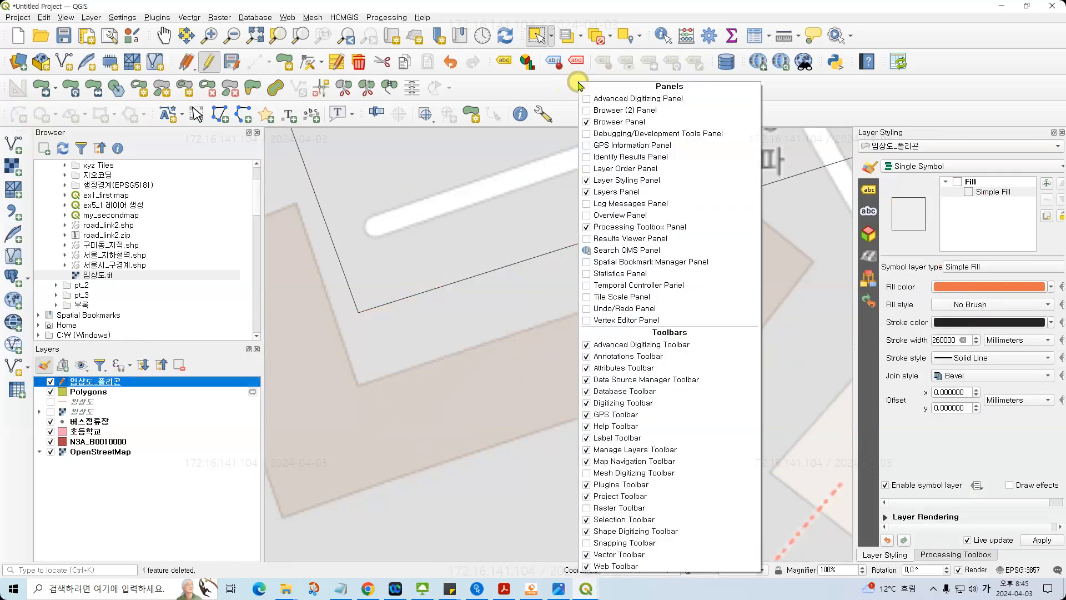
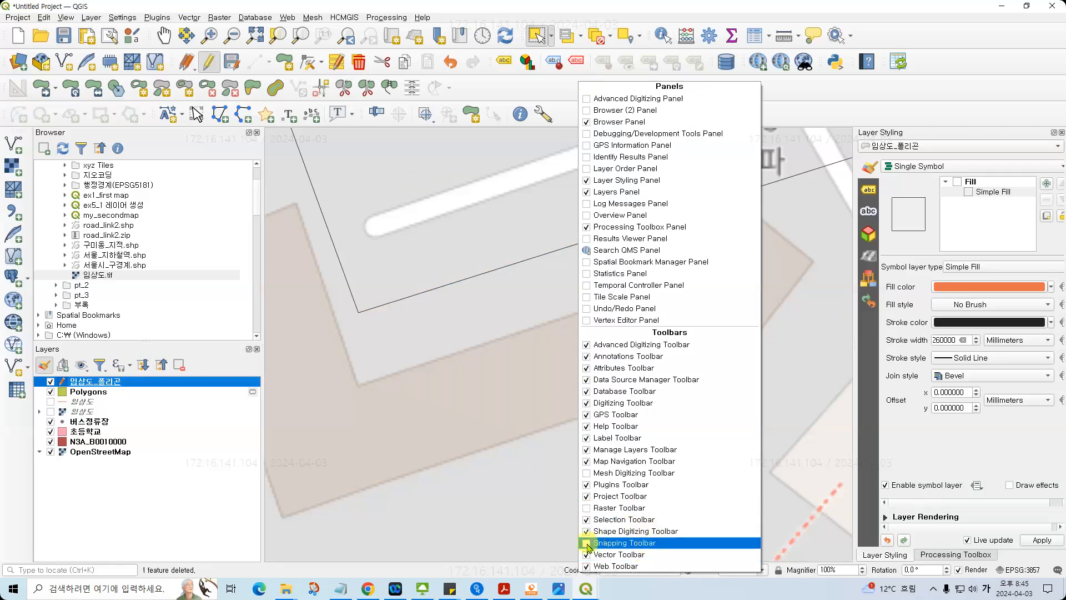
left_click(589, 544)
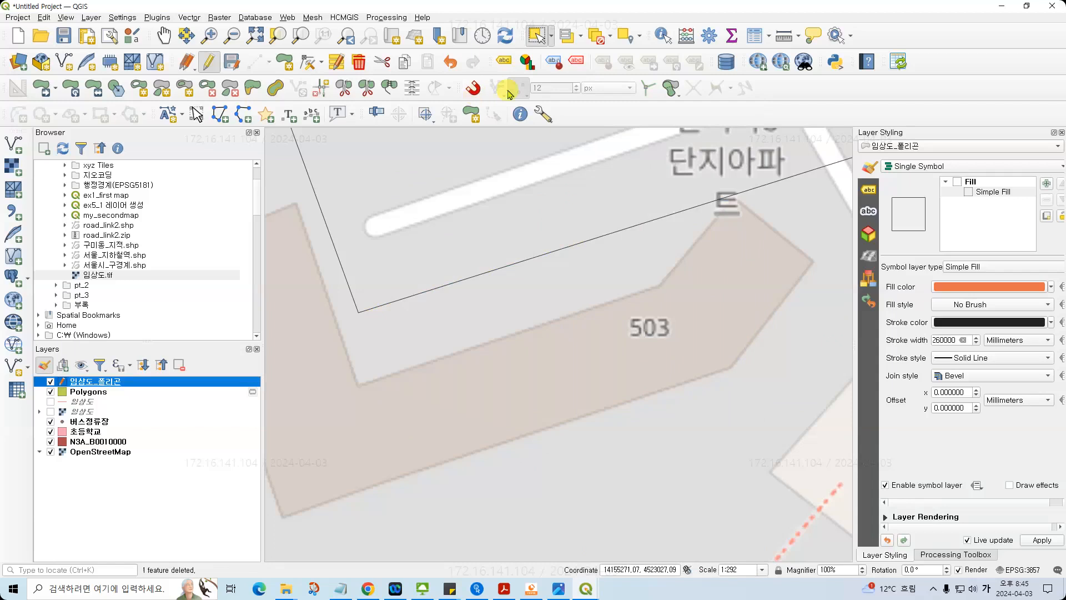
- Enable snapping and restrict it to the active layer, with the whole remaining apartment polygon in view
scroll(623, 326, "down", 2)
left_click_drag(688, 300, 614, 330)
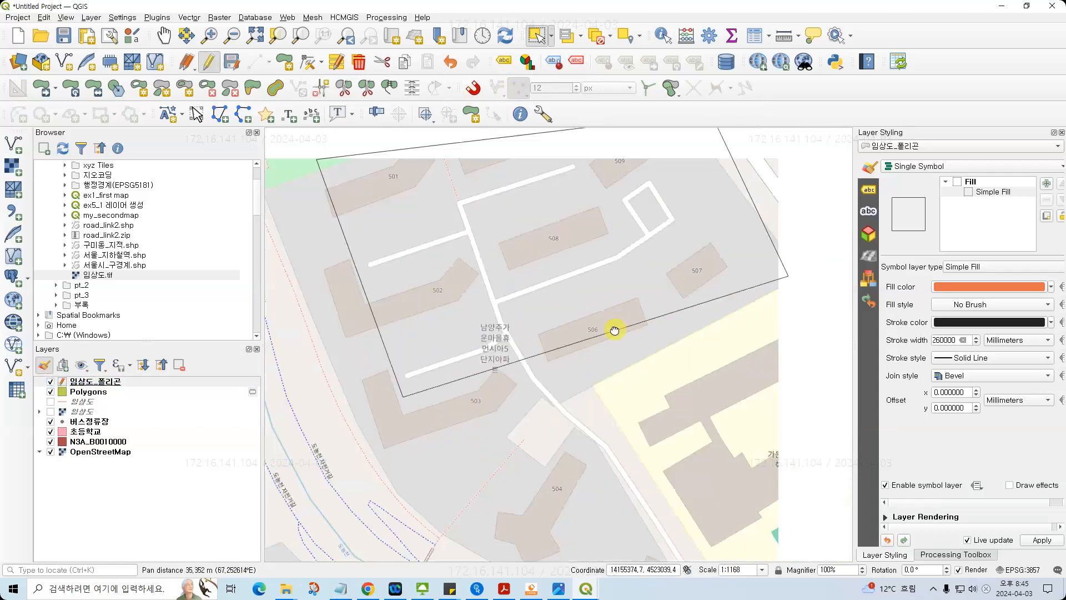
left_click(474, 89)
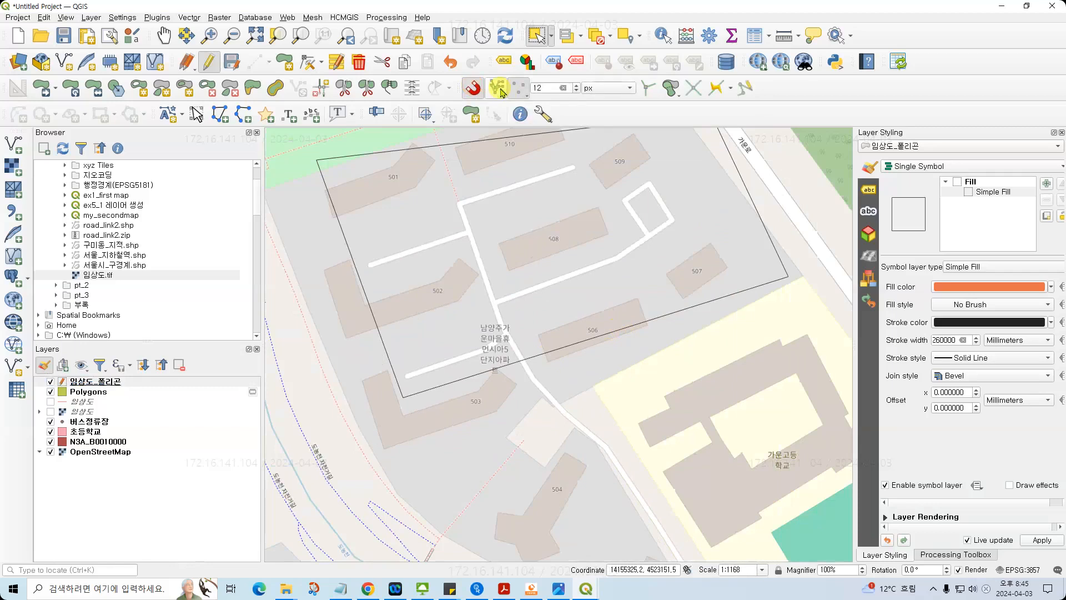
left_click(500, 89)
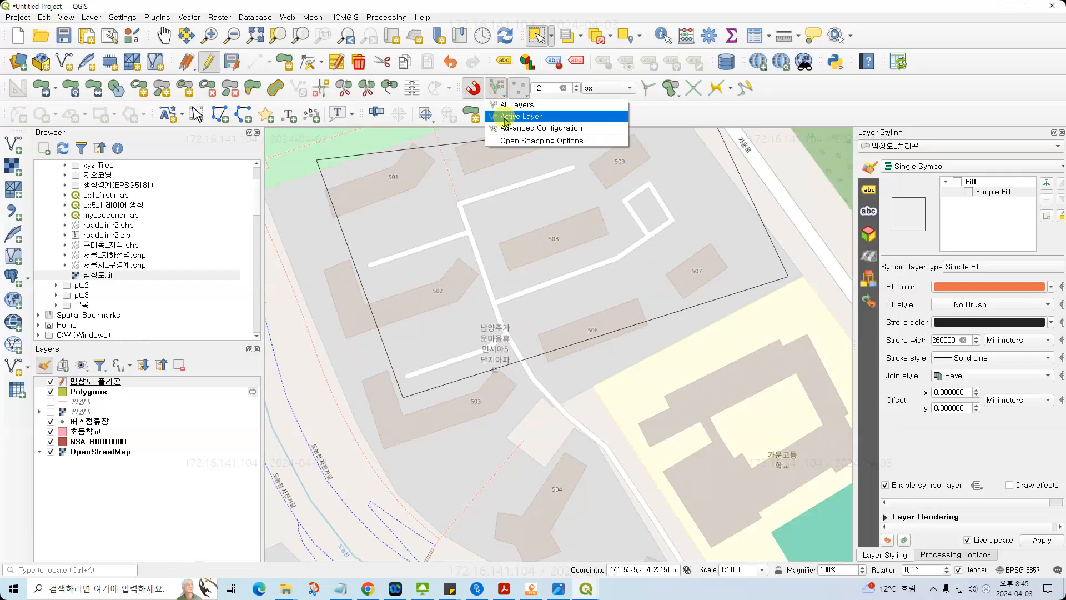
left_click(505, 120)
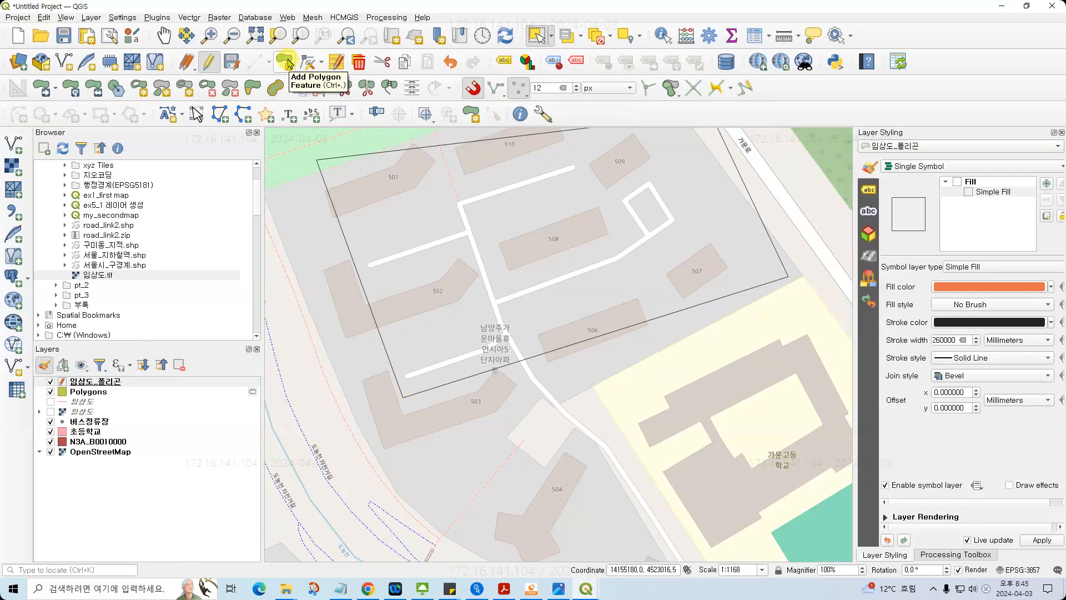
- Set the snapping type to Segment for drawing polygons in 임상도_폴리곤, discarding the unfinished polygon
left_click(288, 63)
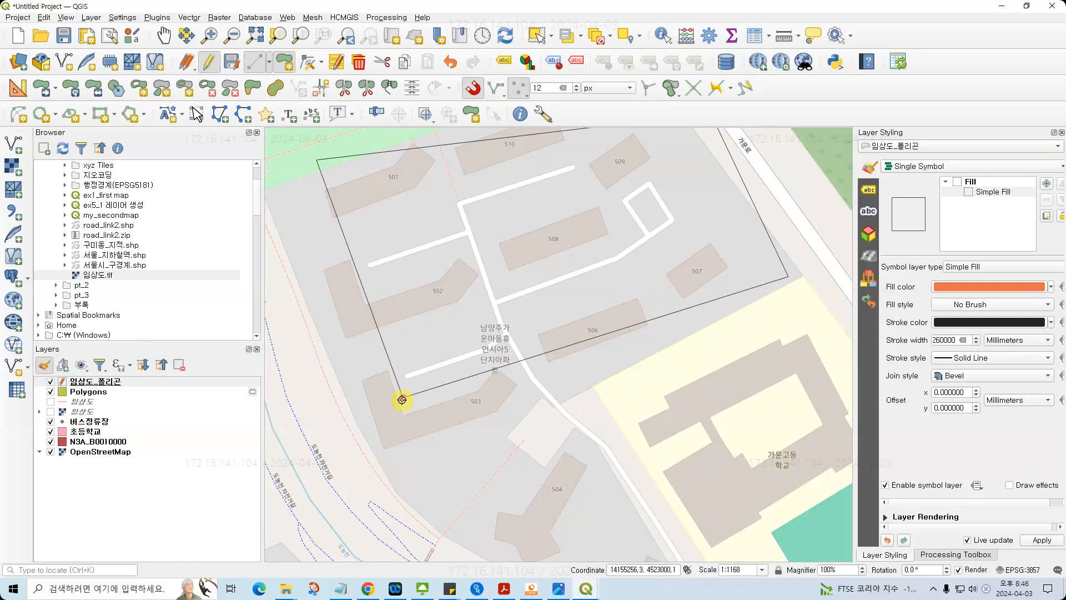
left_click(402, 399)
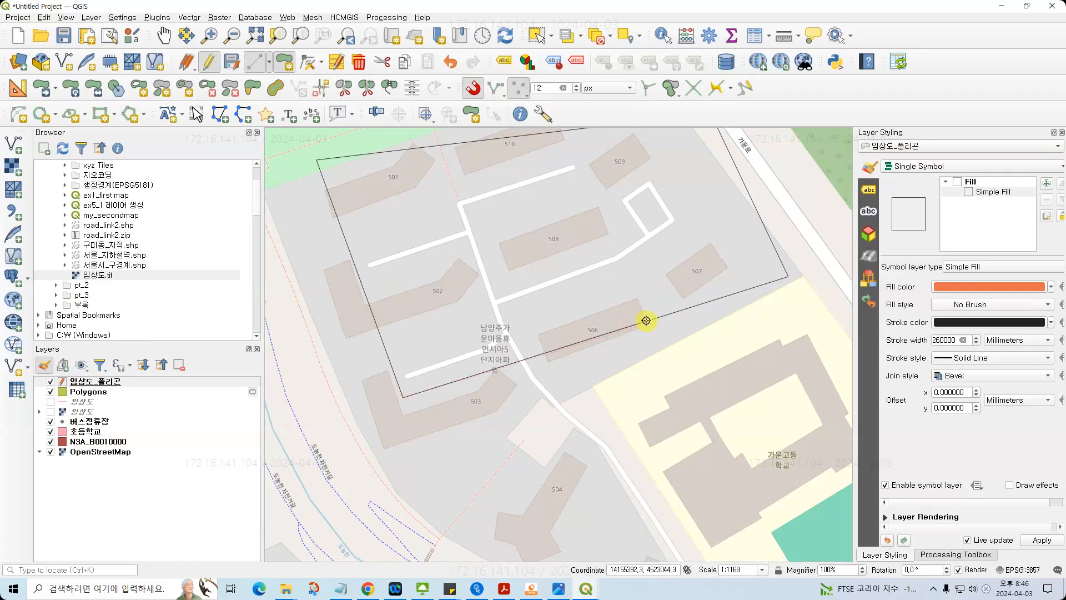
left_click(500, 91)
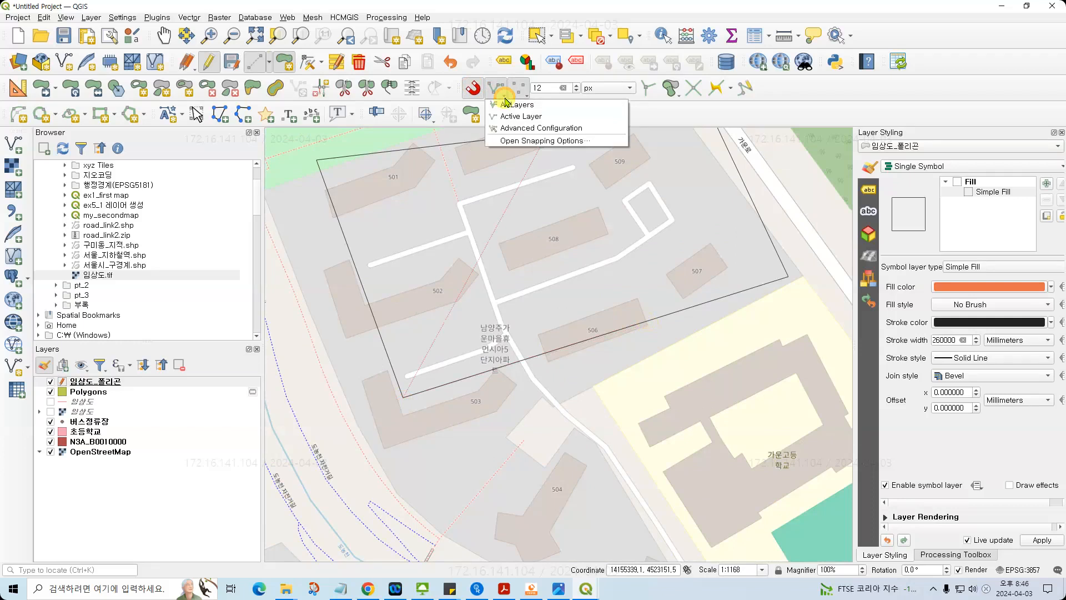
left_click(525, 91)
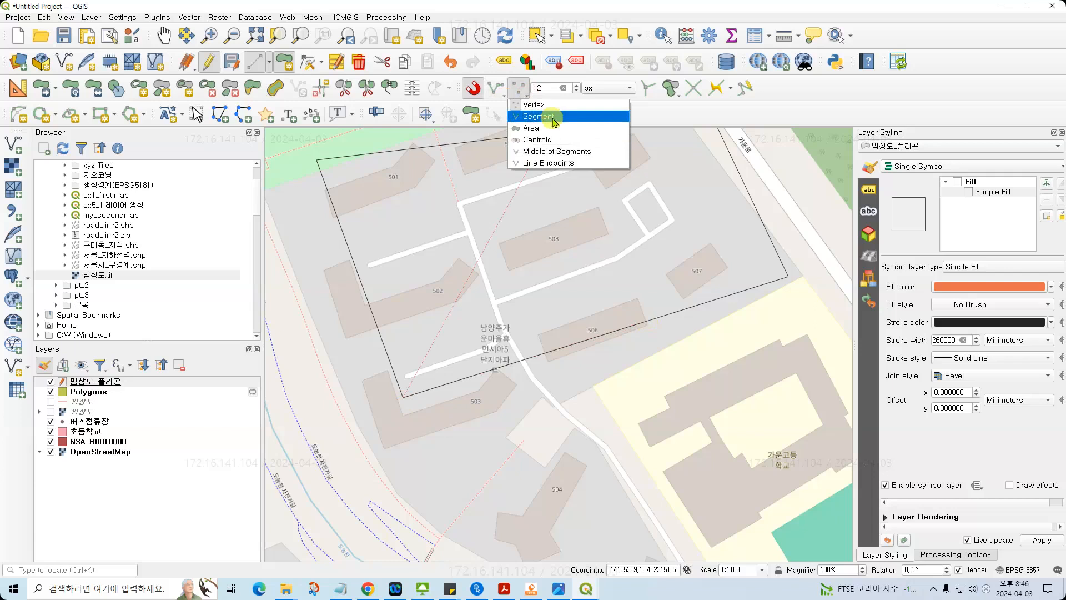
left_click(554, 119)
left_click(592, 372)
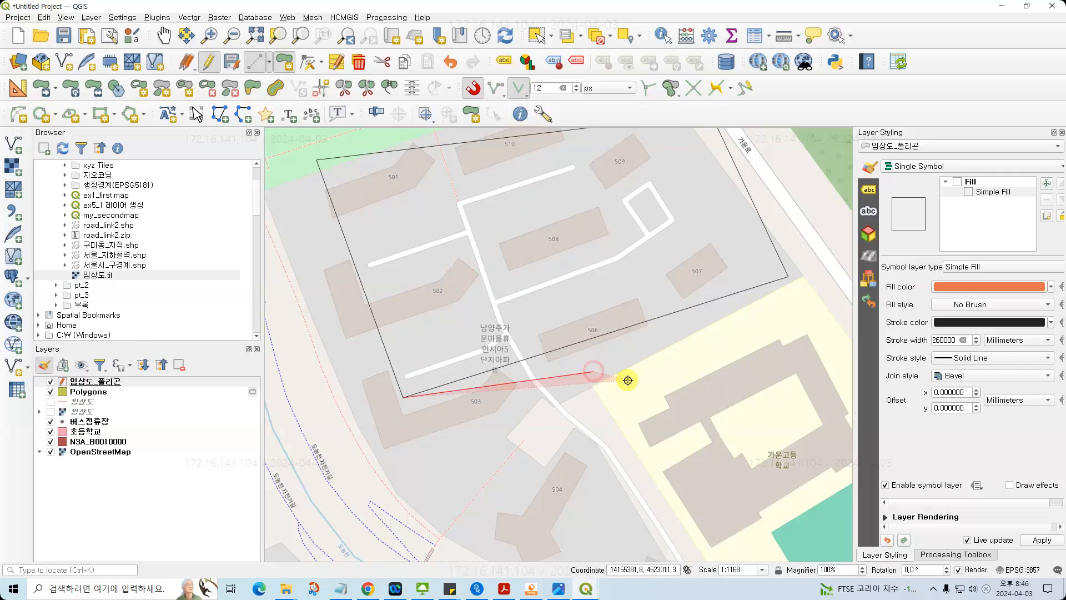
key("Escape")
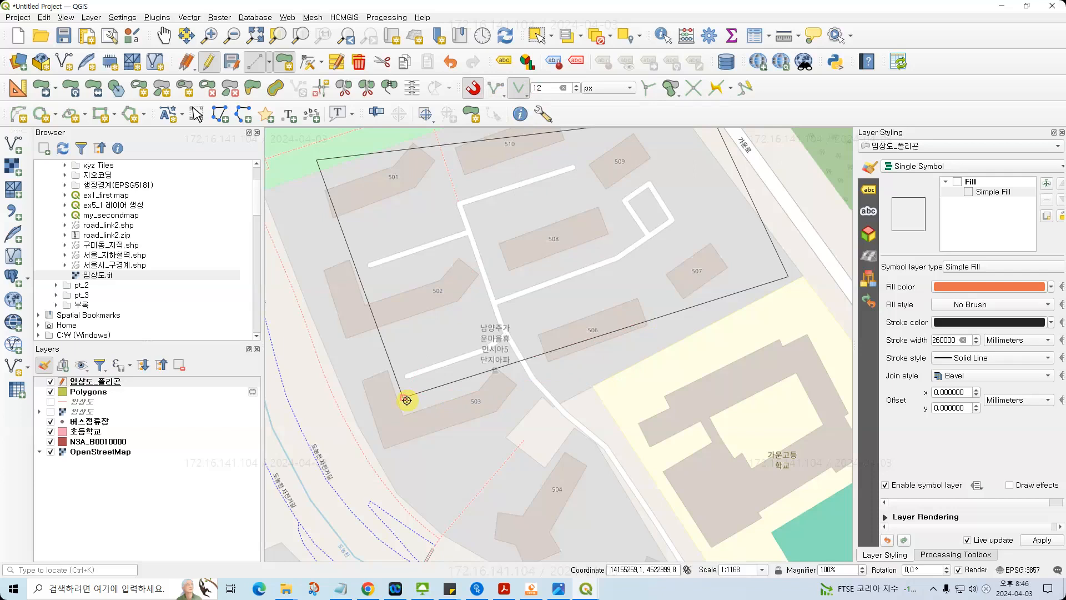
- Add a four-cornered polygon over building 503 to 임상도_폴리곤, snapping two corners to the apartment polygon's southern edge
left_click(654, 323)
left_click(441, 503)
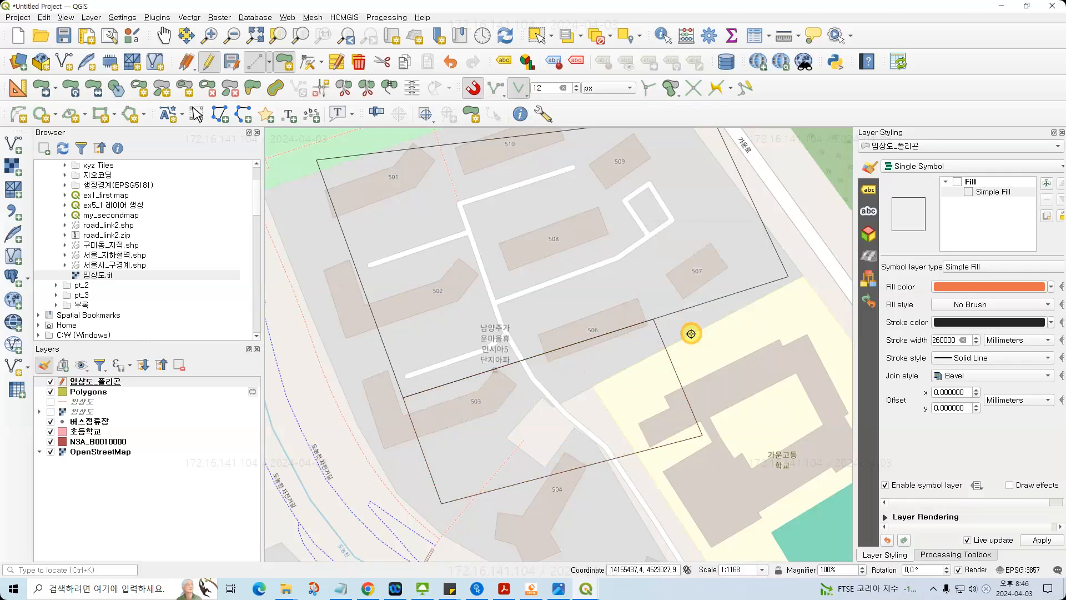
- Examine the corner and shared edge of the two adjoining apartment polygons up close and in their surroundings
scroll(449, 331, "up", 8)
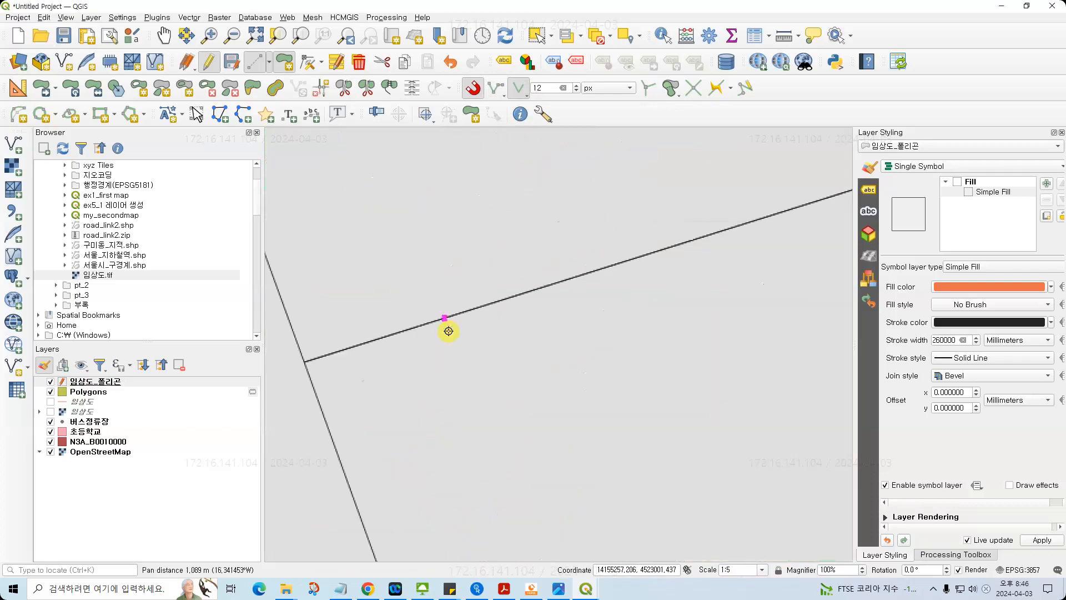
scroll(419, 378, "up", 2)
scroll(419, 377, "up", 2)
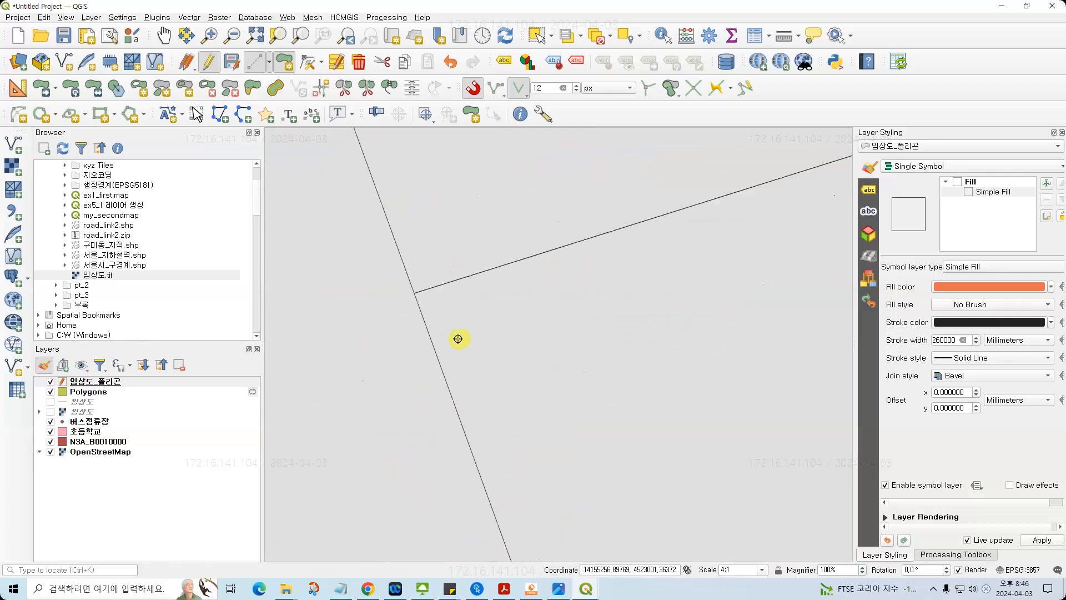
scroll(448, 302, "down", 8)
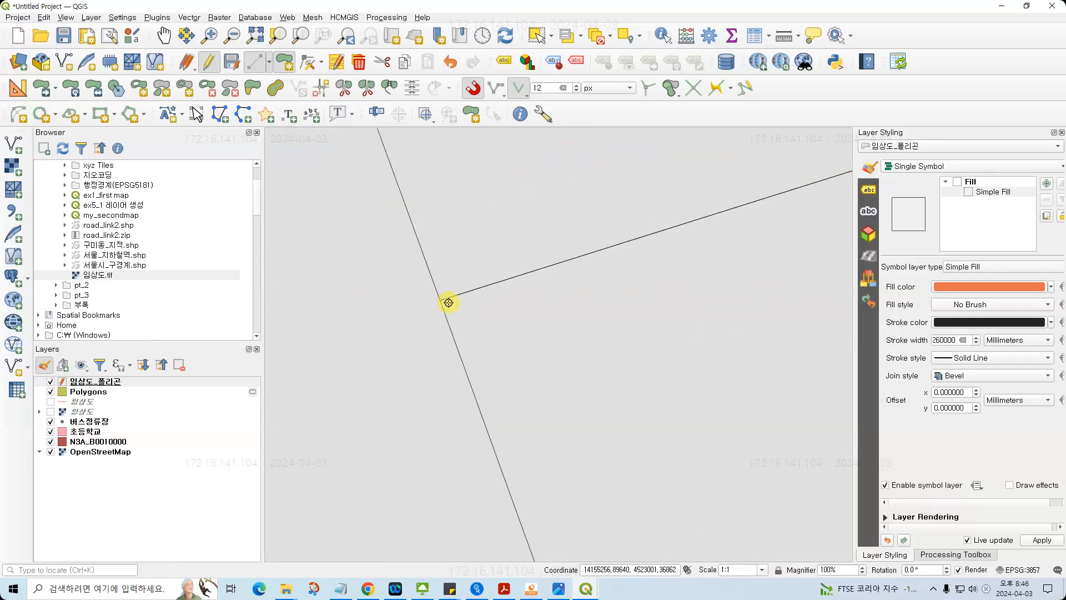
scroll(589, 303, "down", 3)
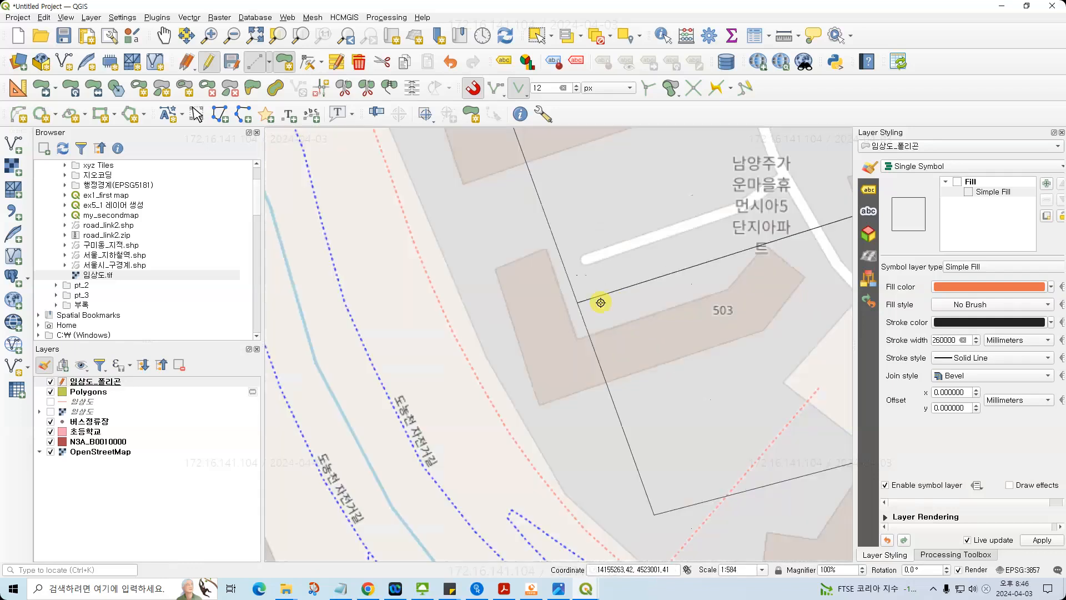
scroll(600, 303, "down", 1)
left_click_drag(681, 304, 554, 309)
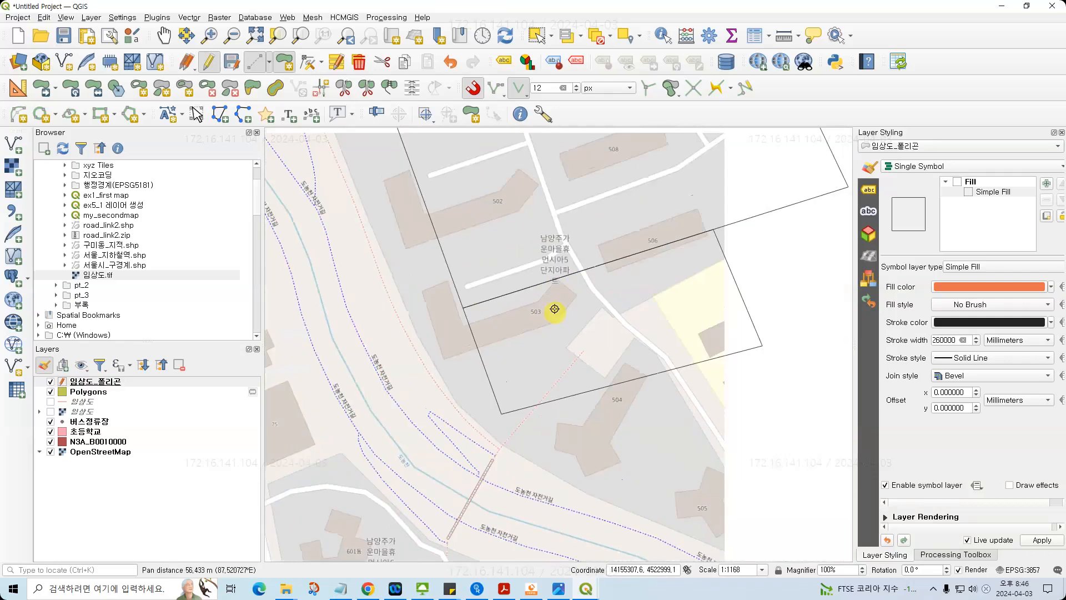
left_click_drag(698, 286, 596, 302)
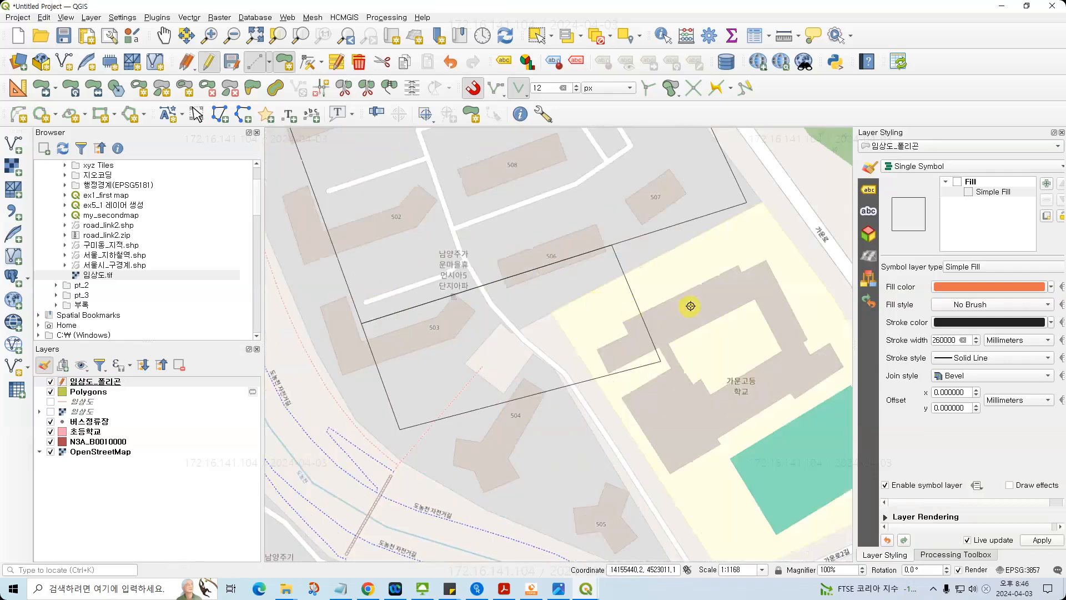
scroll(660, 288, "down", 1)
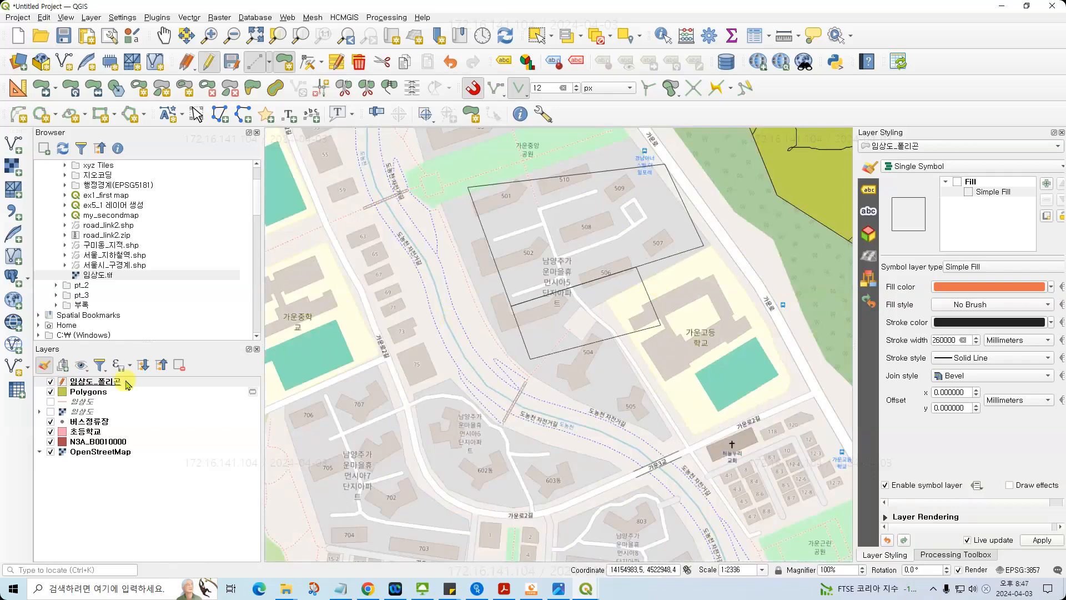
- Make the N3A_B0010000 layer active and look over the map around the apartment polygons
left_click(112, 441)
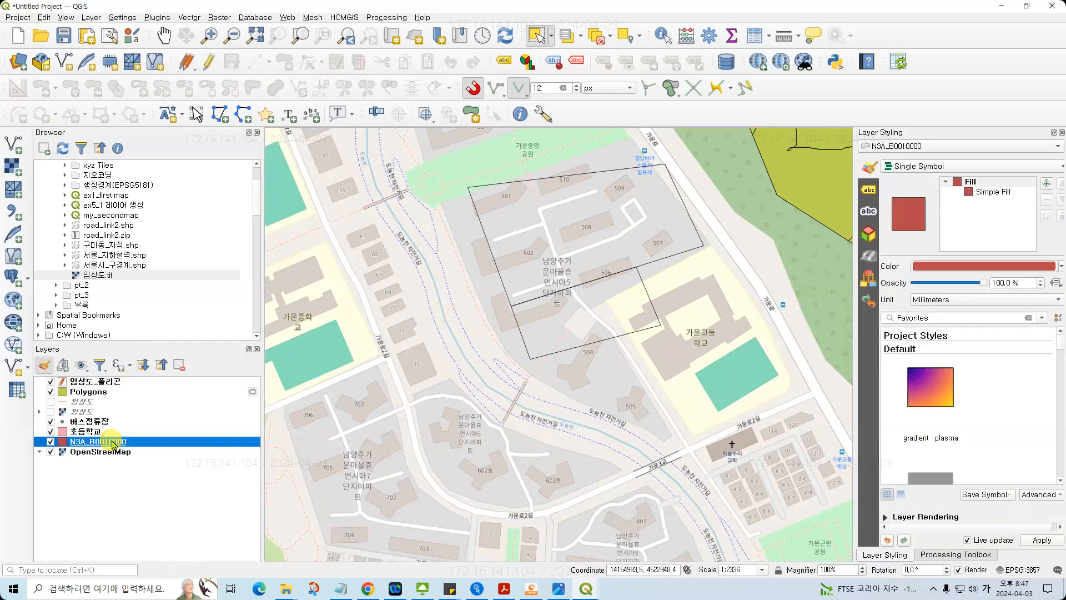
scroll(407, 353, "up", 1)
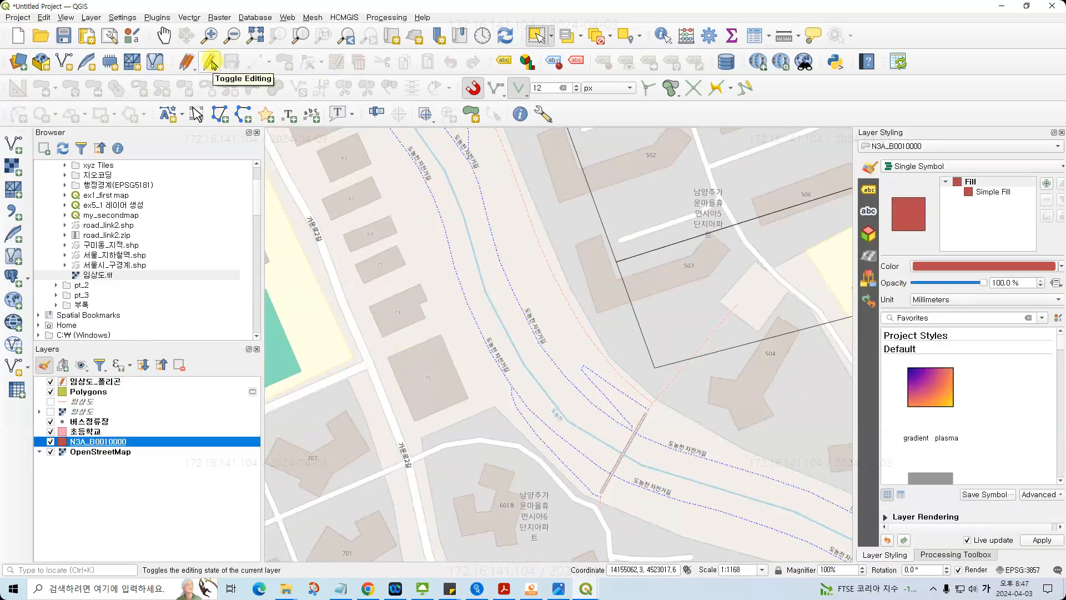
left_click(127, 443)
left_click(540, 285)
scroll(540, 285, "down", 1)
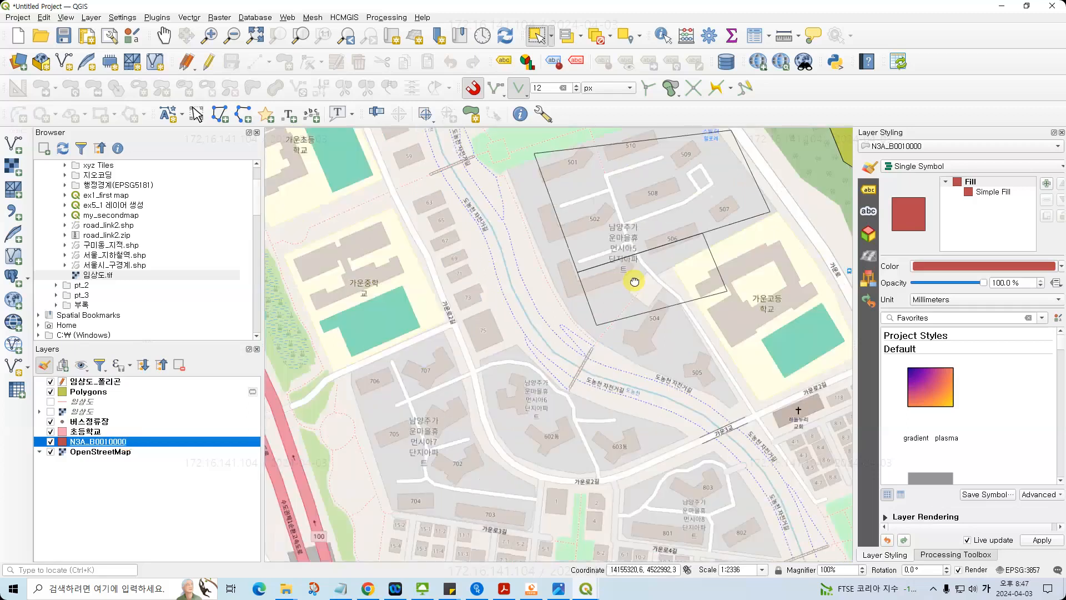
left_click_drag(634, 281, 554, 294)
- Add a four-cornered polygon over buildings 602동 and 603동 to the 임상도_폴리곤 layer, leaving FID as NULL
left_click(118, 382)
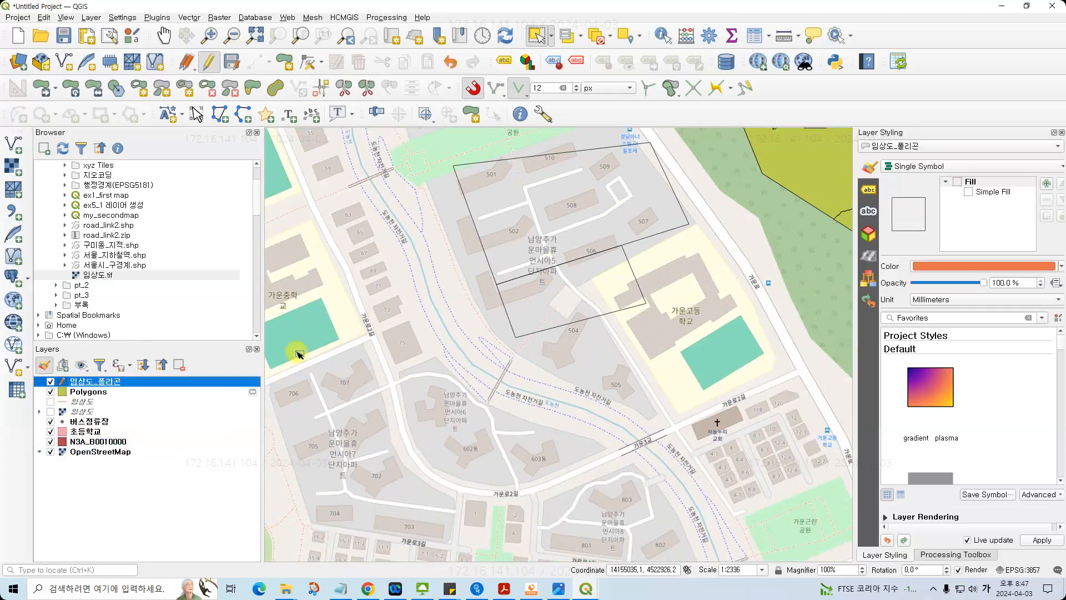
left_click(283, 61)
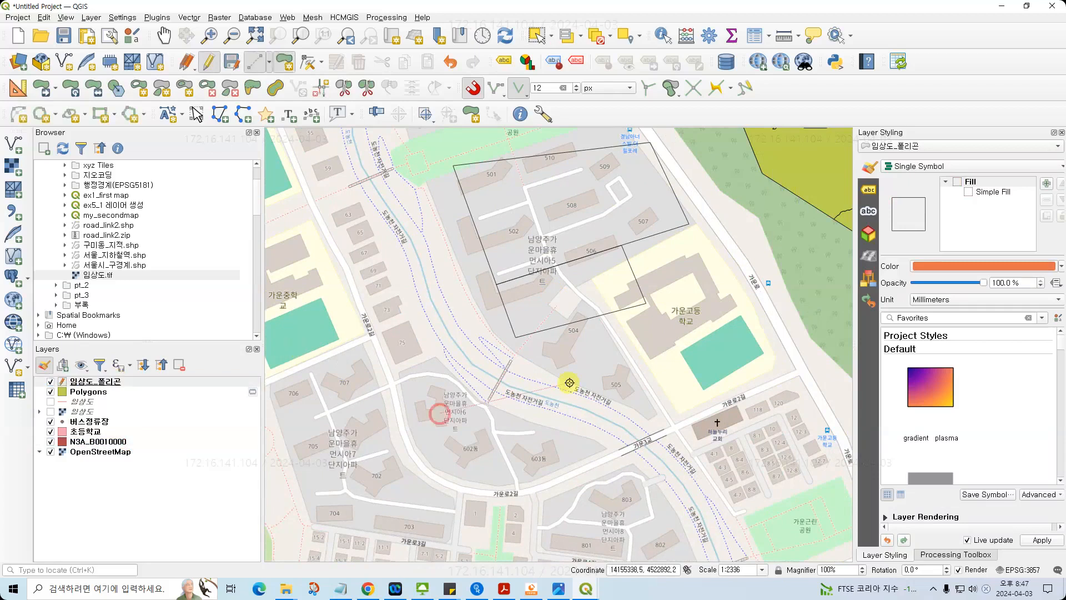
left_click(569, 382)
left_click(619, 482)
left_click(464, 519)
right_click(464, 518)
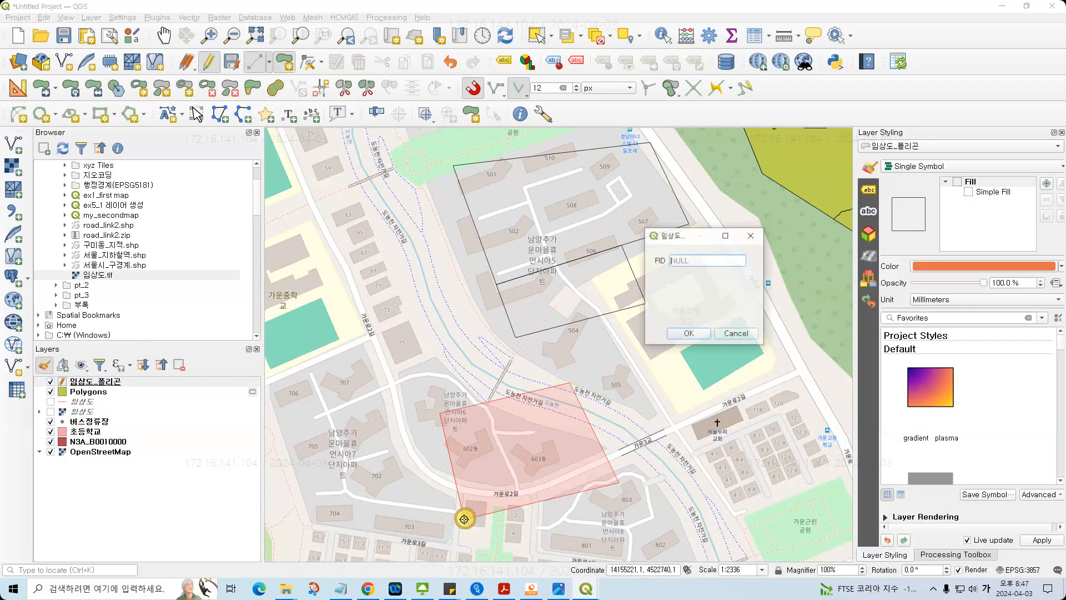
key("Return")
- Review the snapping type and layer scope options with the polygon's eastern edge in view, choosing Active Layer
left_click_drag(612, 436, 592, 345)
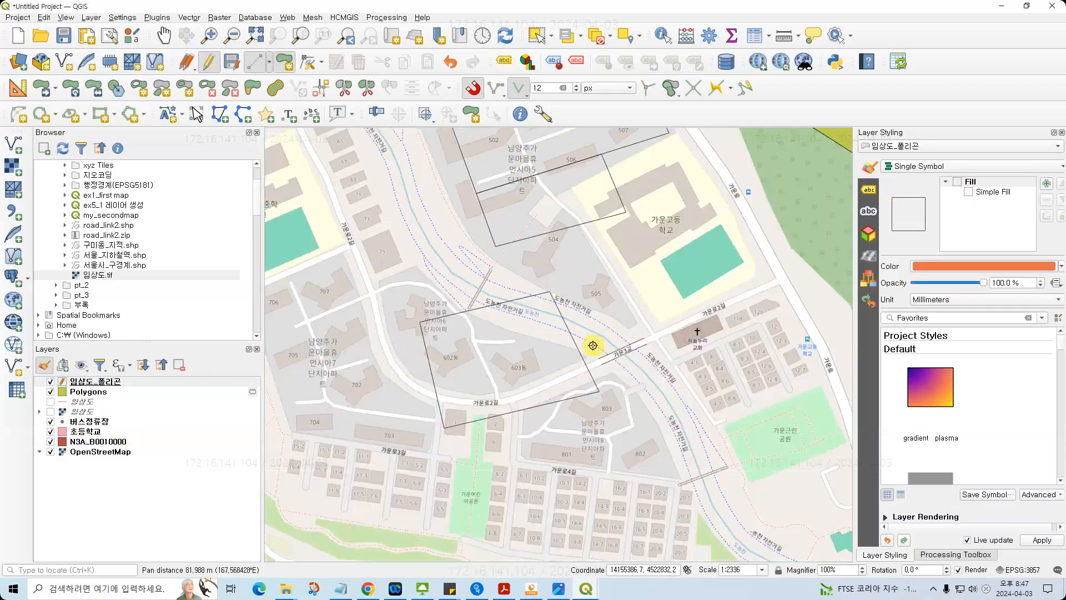
scroll(620, 383, "up", 1)
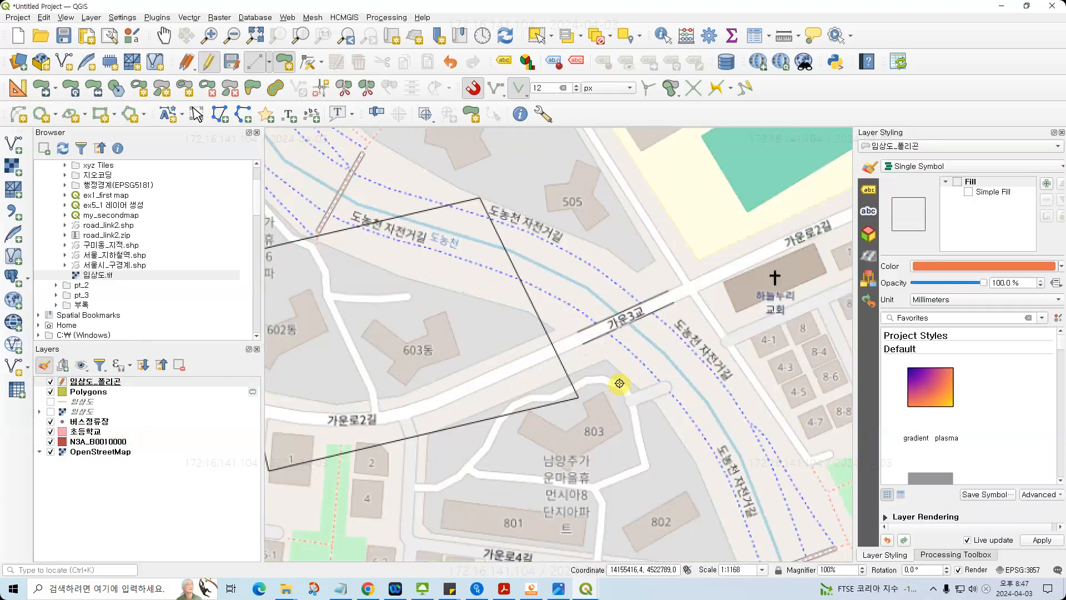
left_click(520, 90)
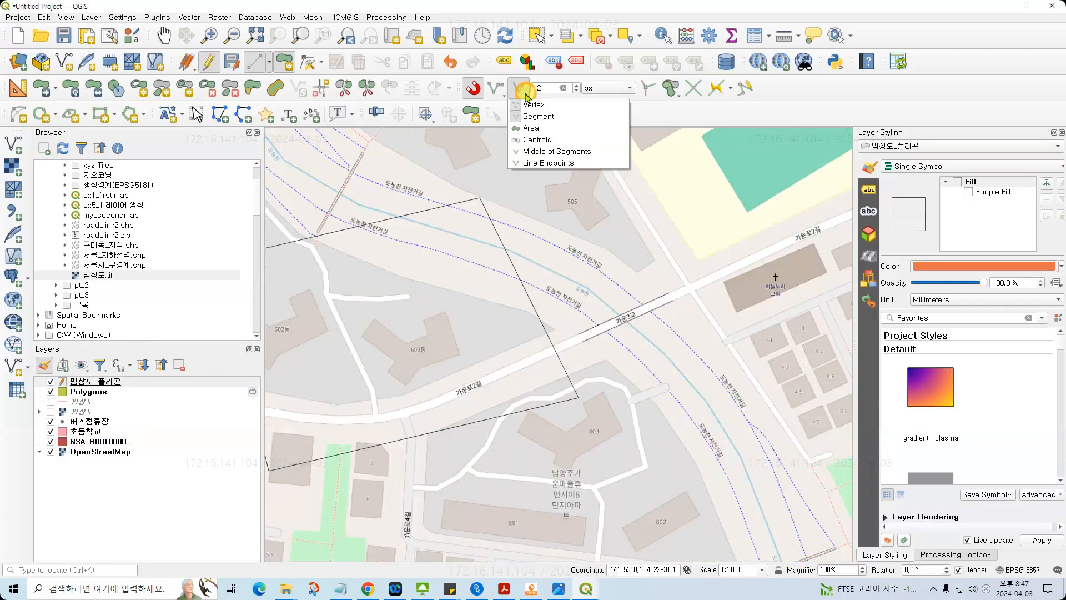
left_click(556, 118)
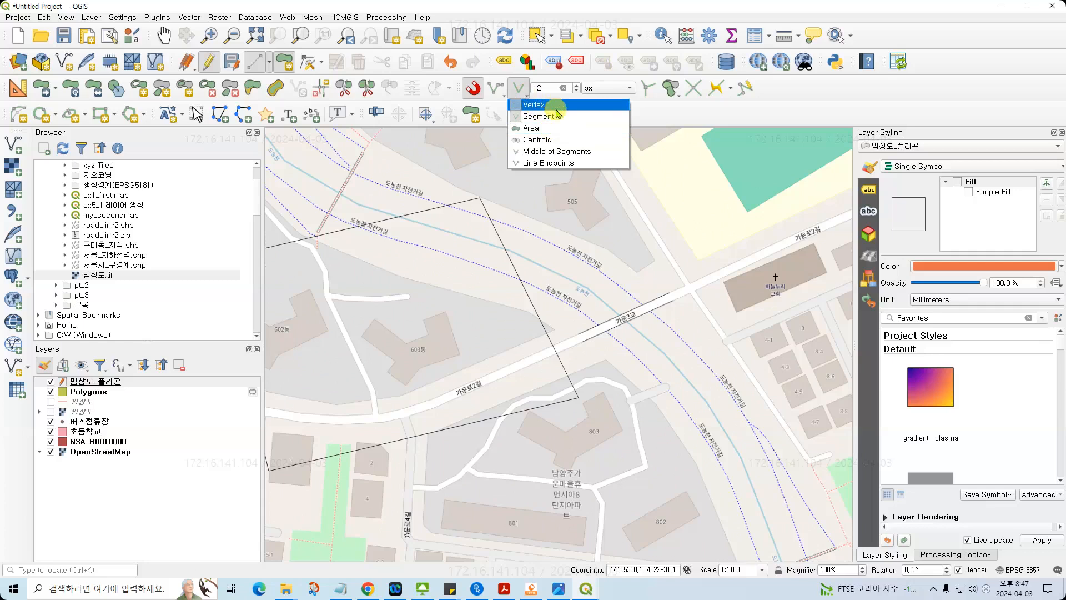
left_click(504, 96)
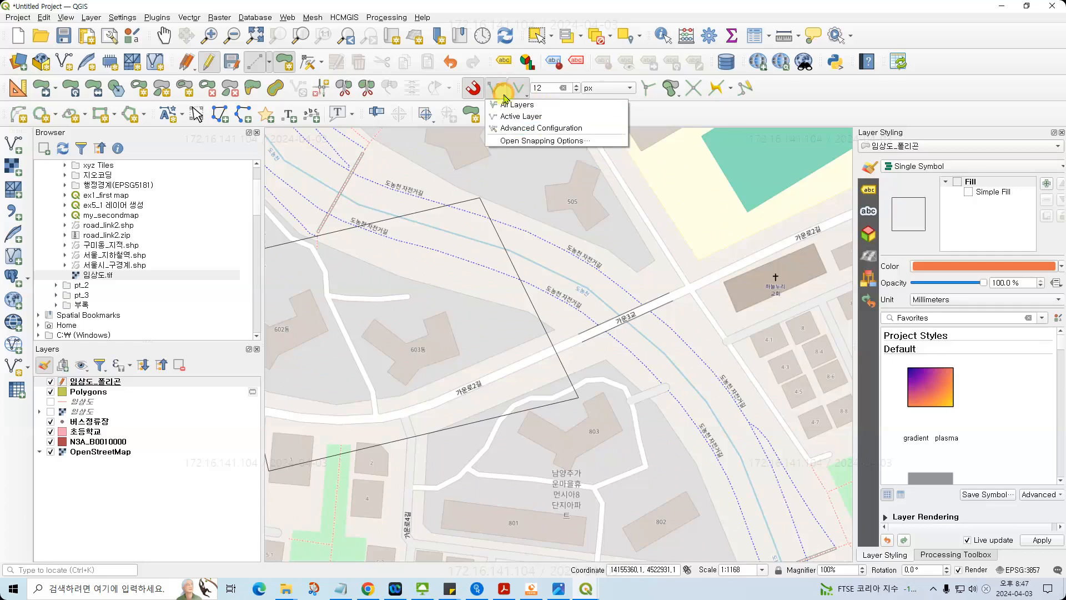
left_click(526, 119)
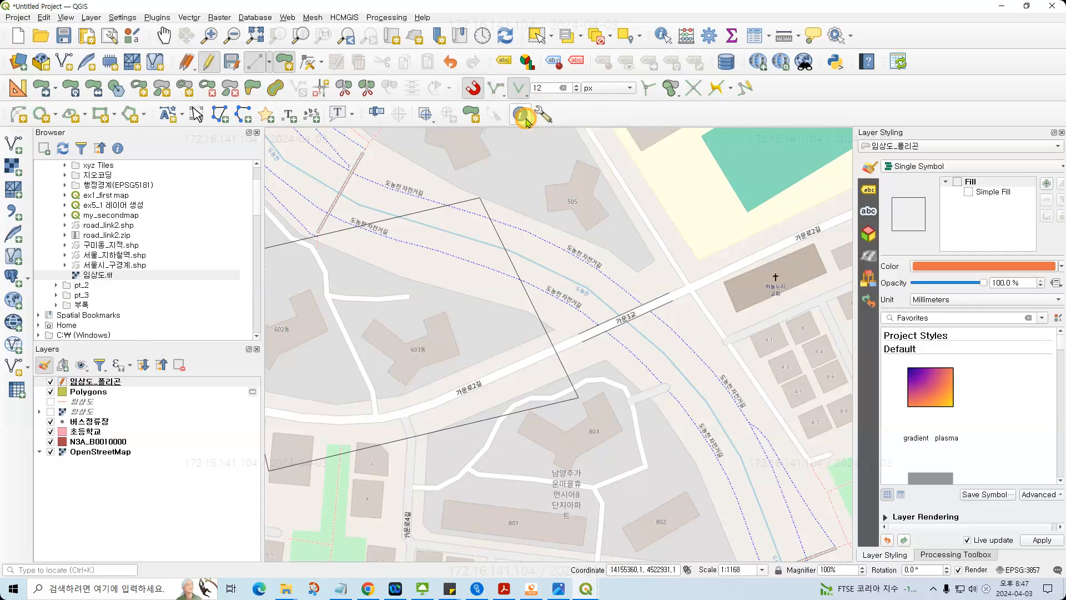
left_click(501, 91)
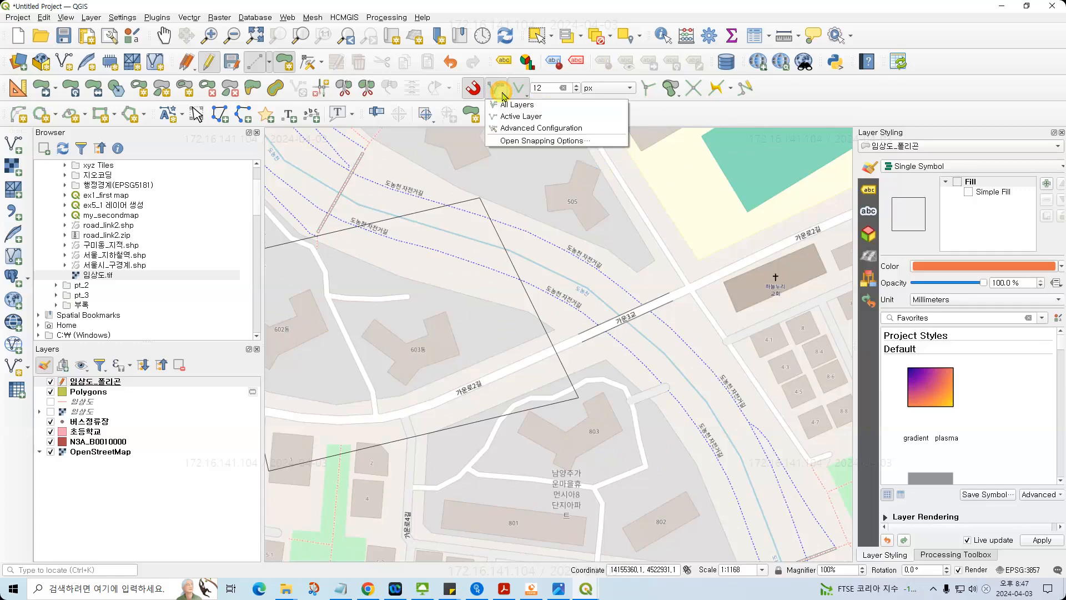
left_click(503, 93)
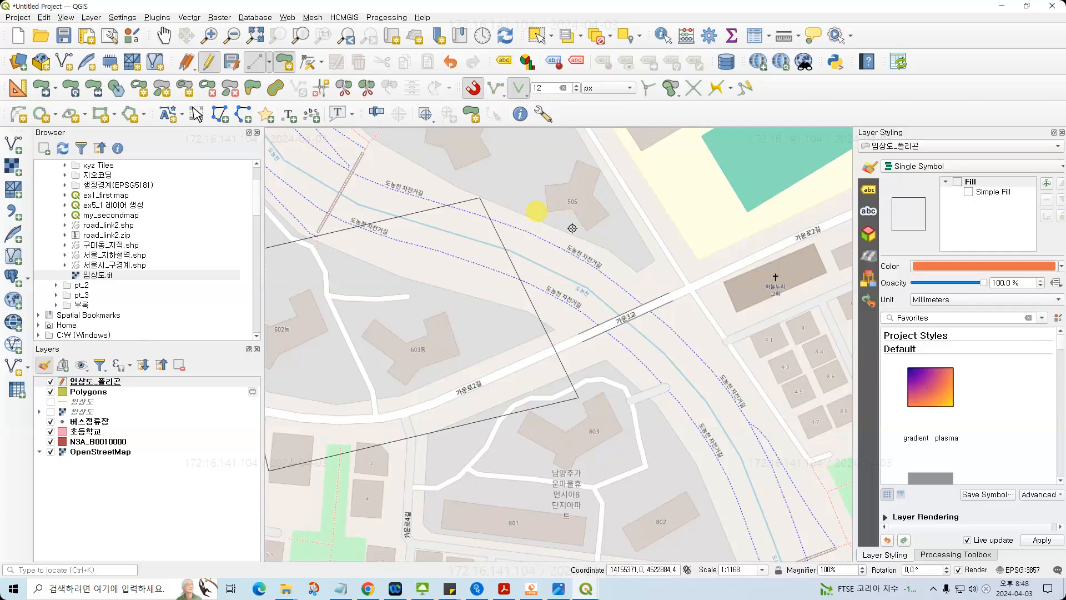
- Add a polygon over building 505 that snaps to the eastern edge of the 602동–603동 polygon, and check the shared edge
left_click(580, 397)
right_click(479, 197)
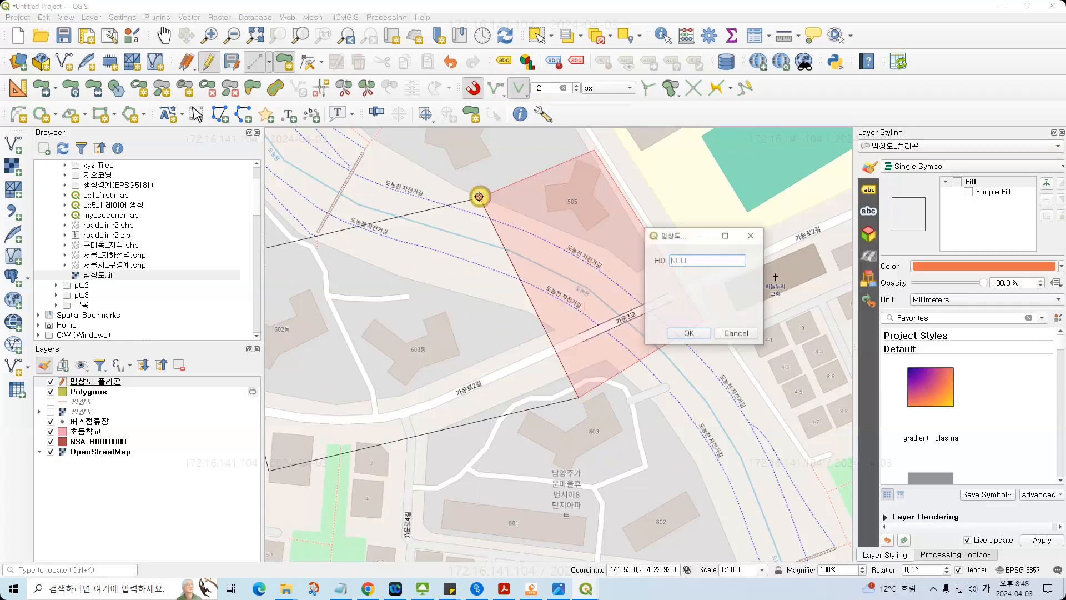
key("Return")
scroll(528, 280, "up", 2)
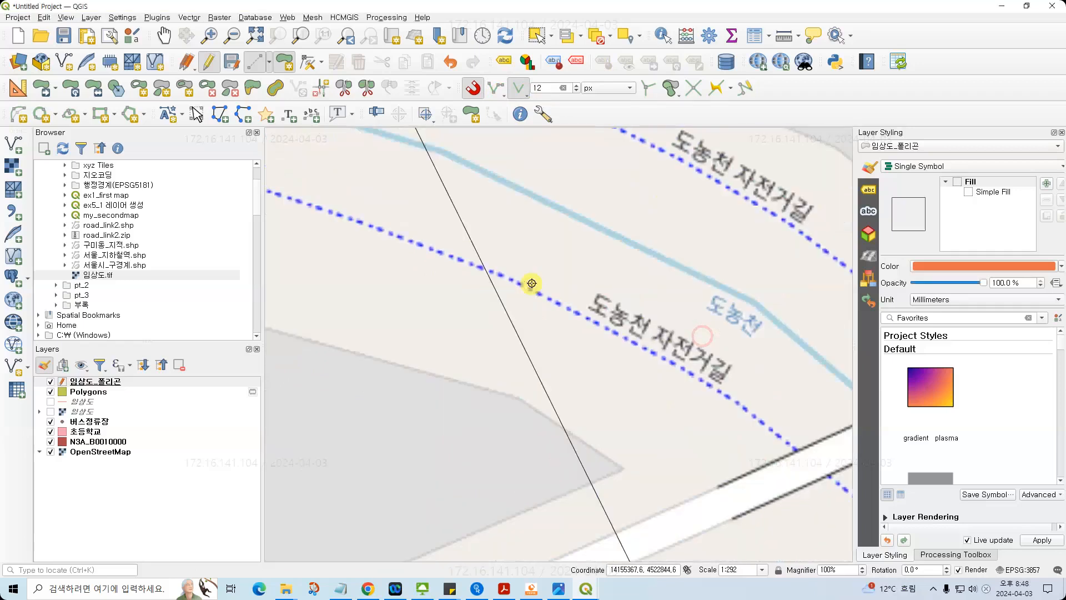
scroll(500, 319, "down", 4)
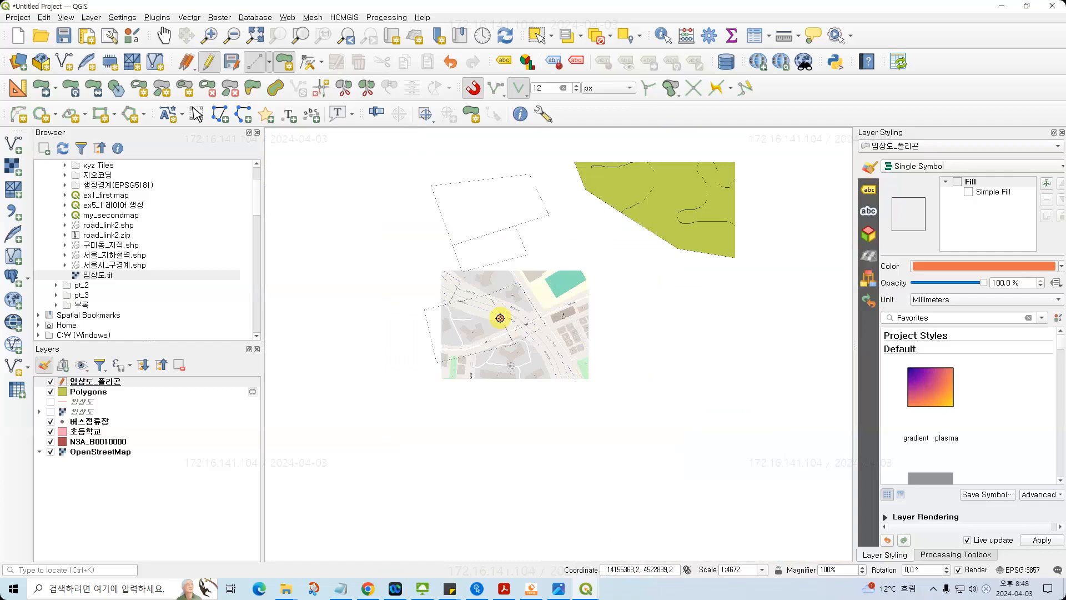
scroll(500, 318, "up", 2)
scroll(491, 319, "down", 1)
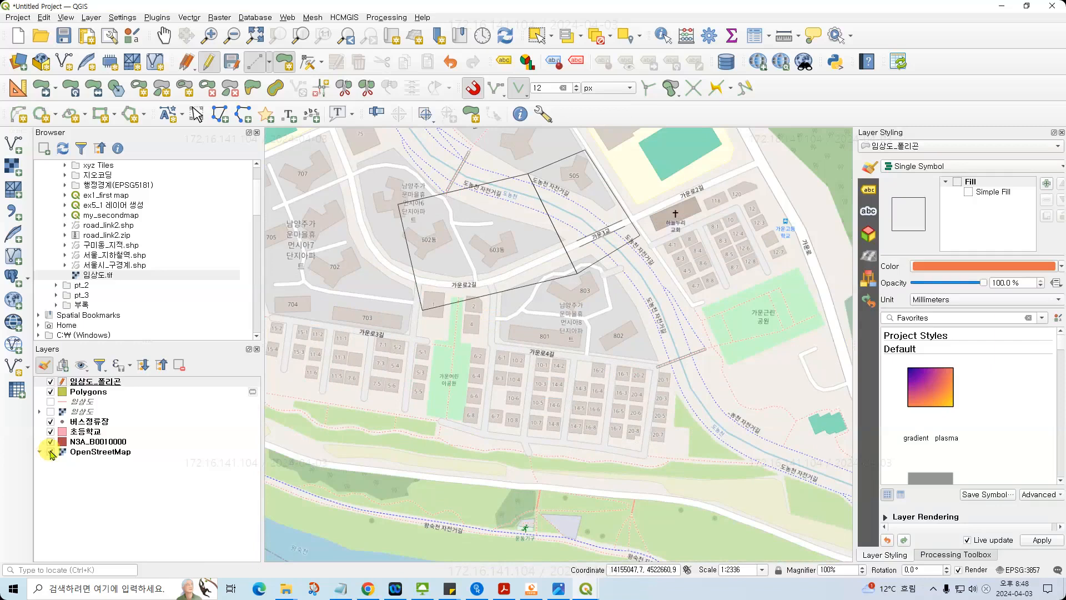
- Hide the OpenStreetMap layer and add a concave five-cornered polygon with a V-shaped notch below the two adjoining polygons
left_click(51, 452)
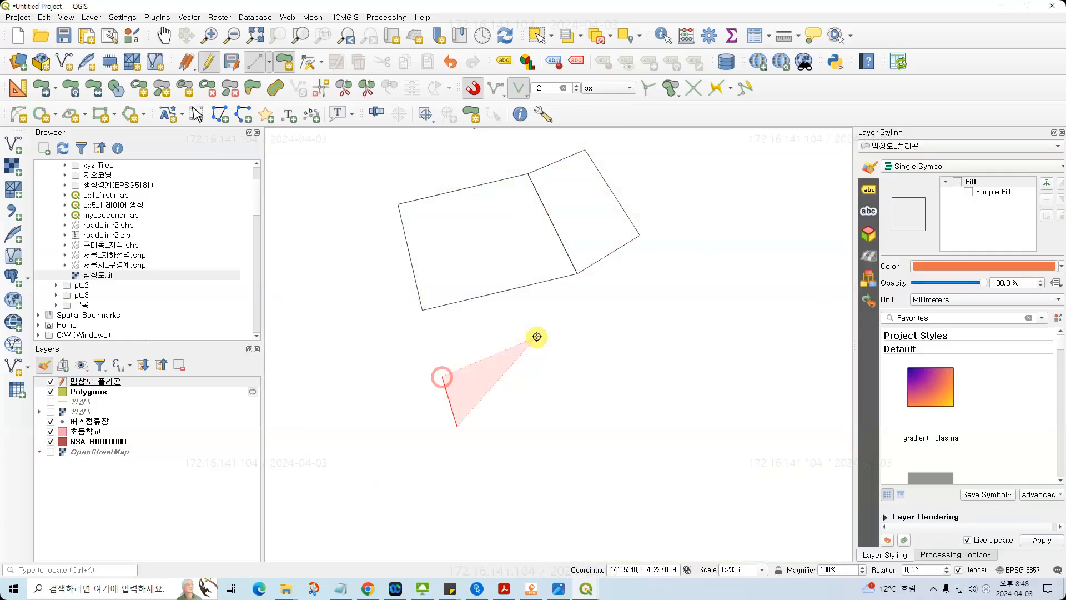
left_click(531, 329)
left_click(615, 372)
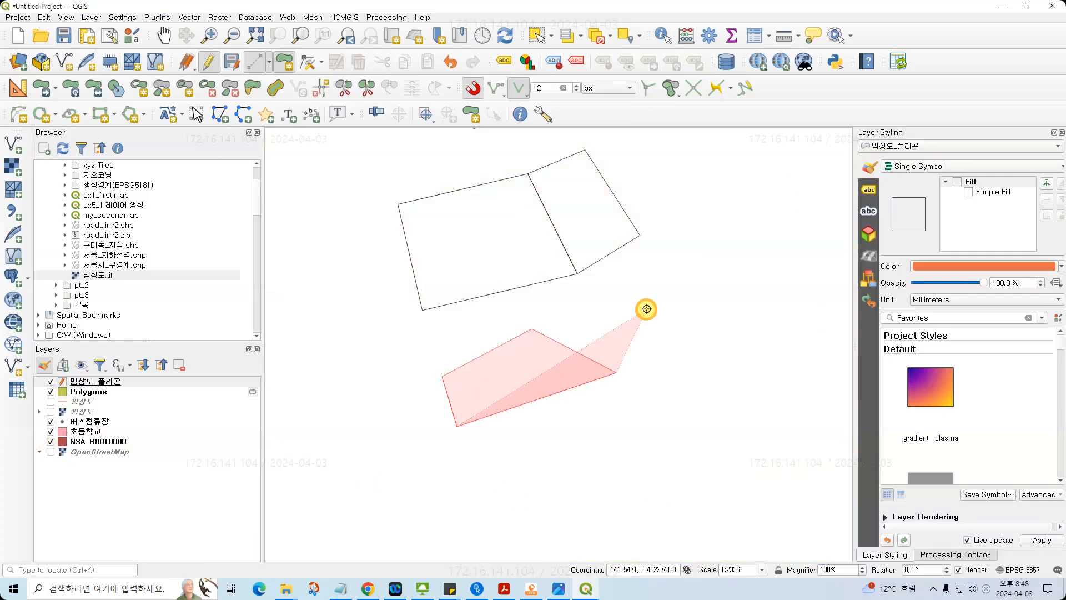
left_click(646, 309)
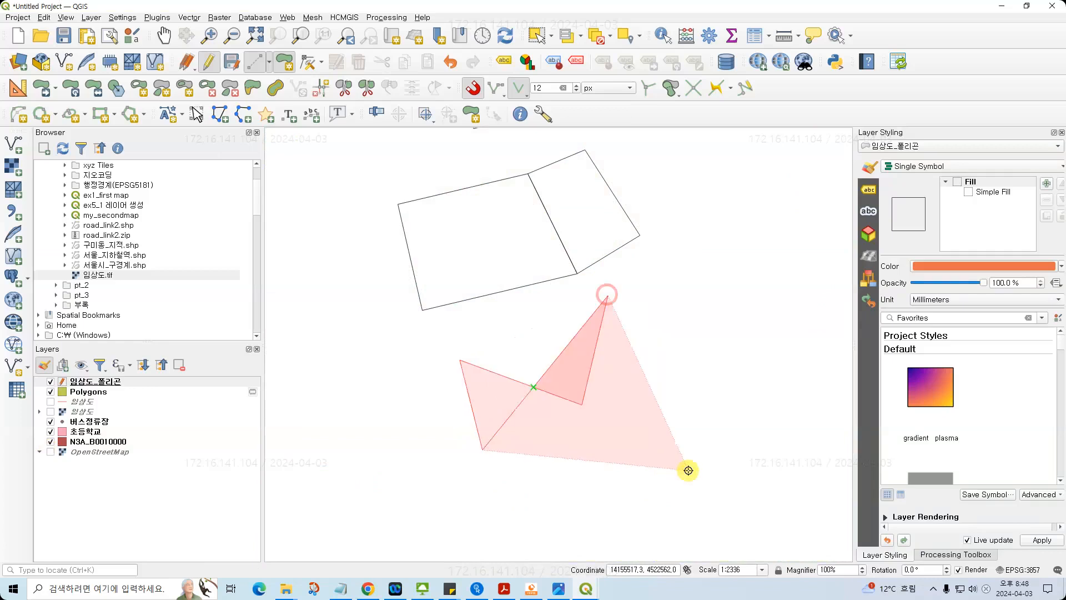
right_click(686, 469)
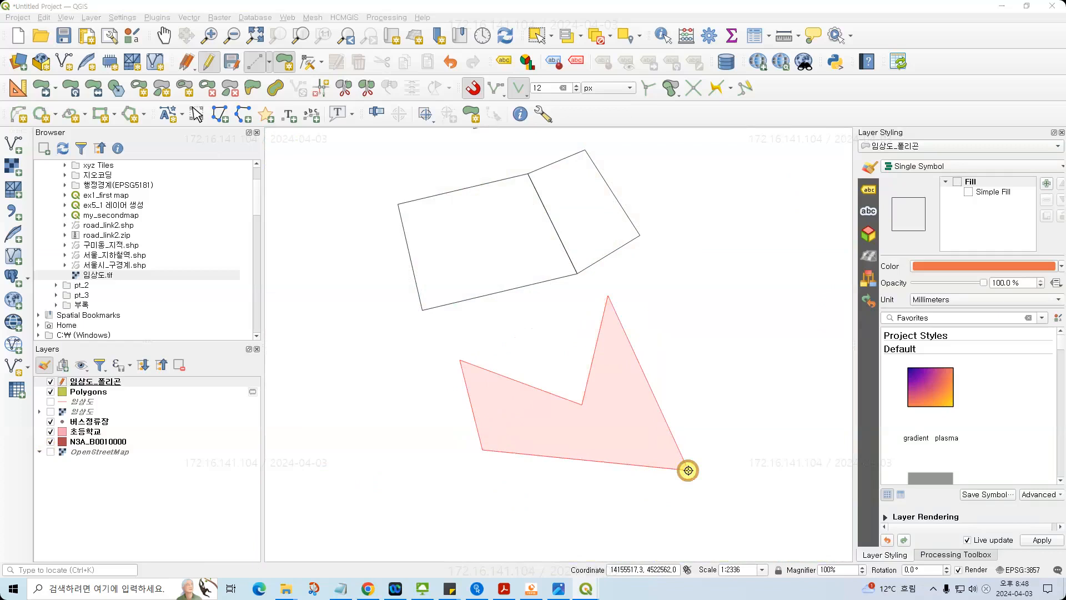
- Add a five-cornered polygon that fills the V-shaped notch by snapping to its three vertices, and check the shared edges
left_click(453, 324)
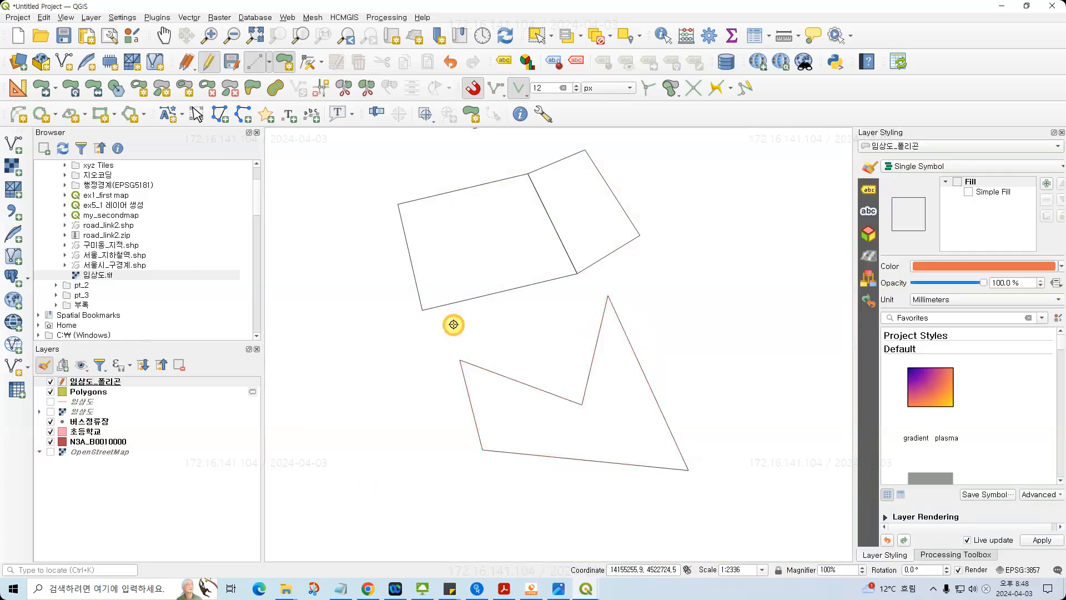
left_click(461, 360)
left_click(581, 400)
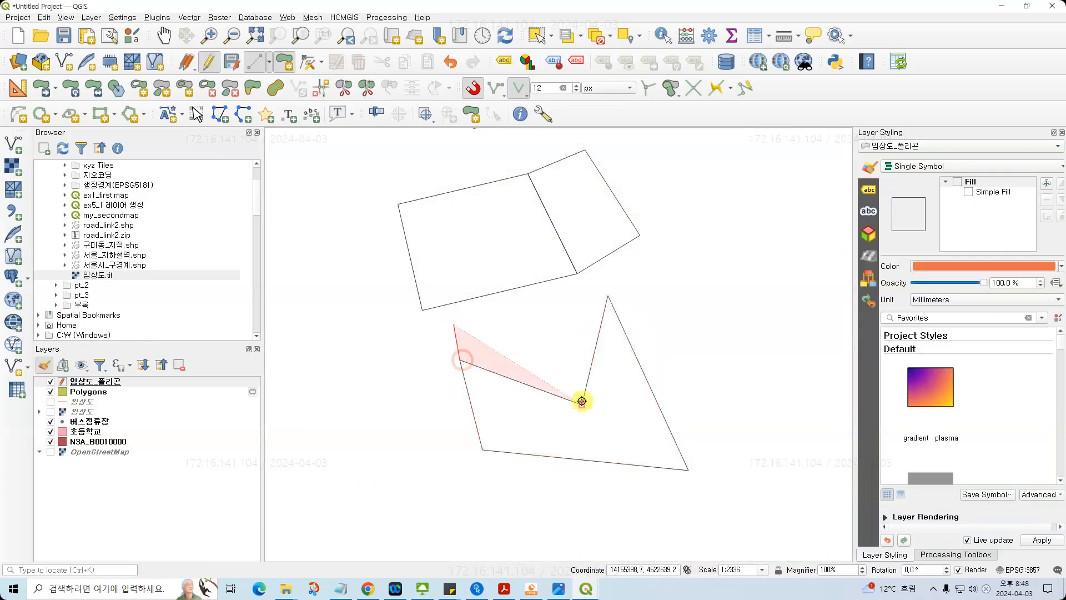
left_click(608, 295)
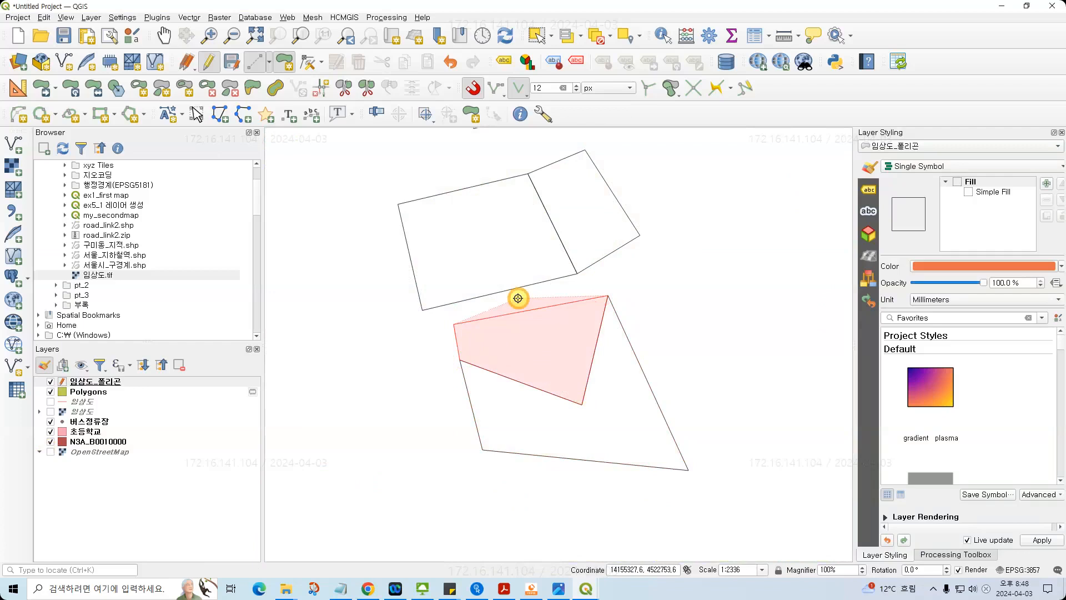
left_click(518, 298)
right_click(691, 332)
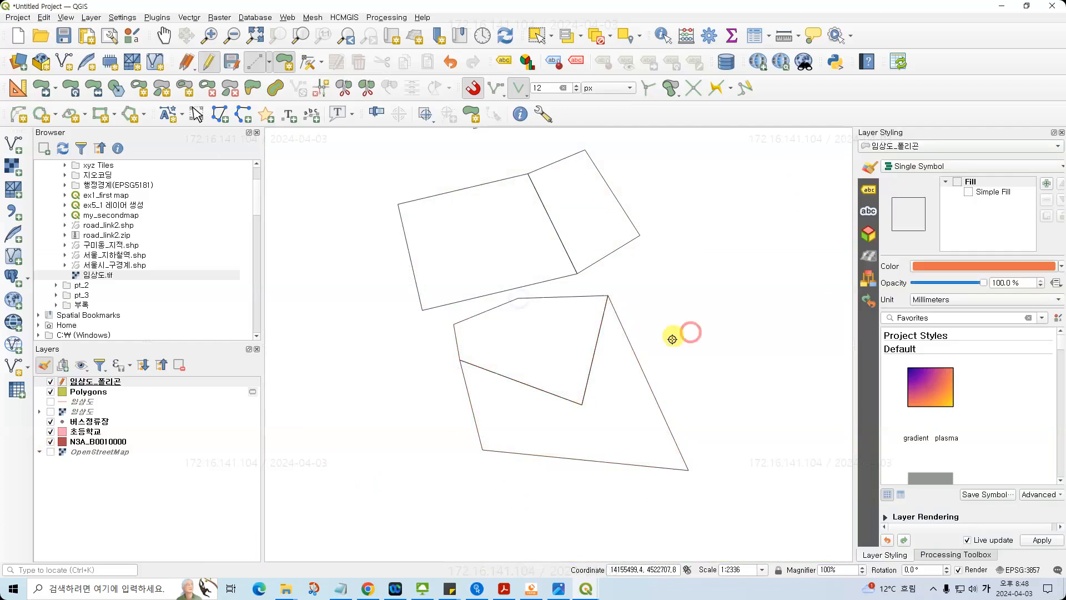
scroll(581, 405, "up", 1)
scroll(581, 408, "up", 1)
scroll(580, 410, "down", 3)
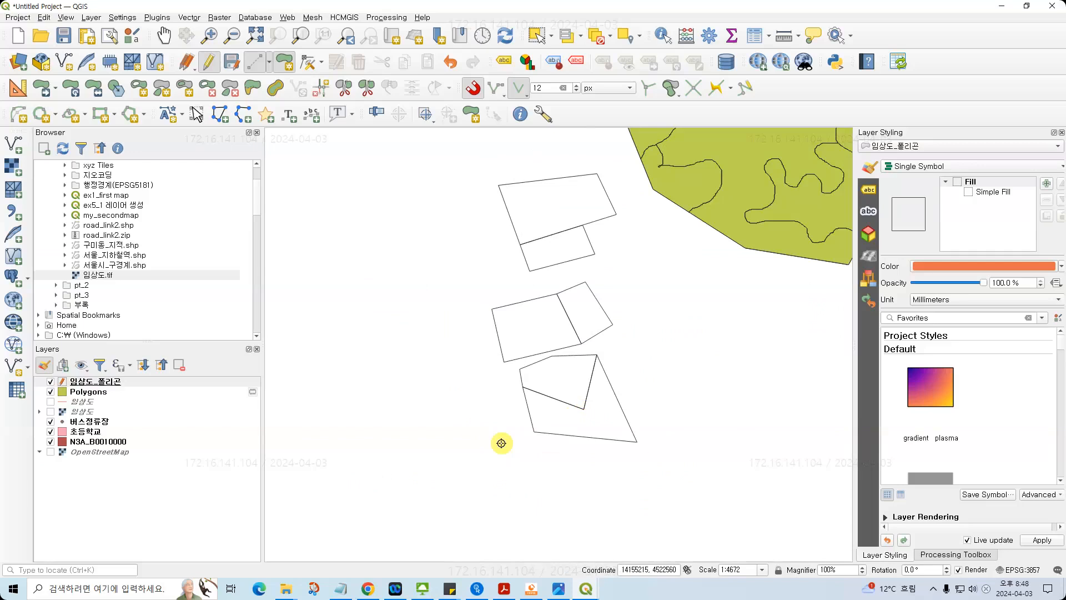
- Switch to the PDF slides and read the snapping, Overlapping control and Avoid Overlap on Active Layer pages
left_click(504, 590)
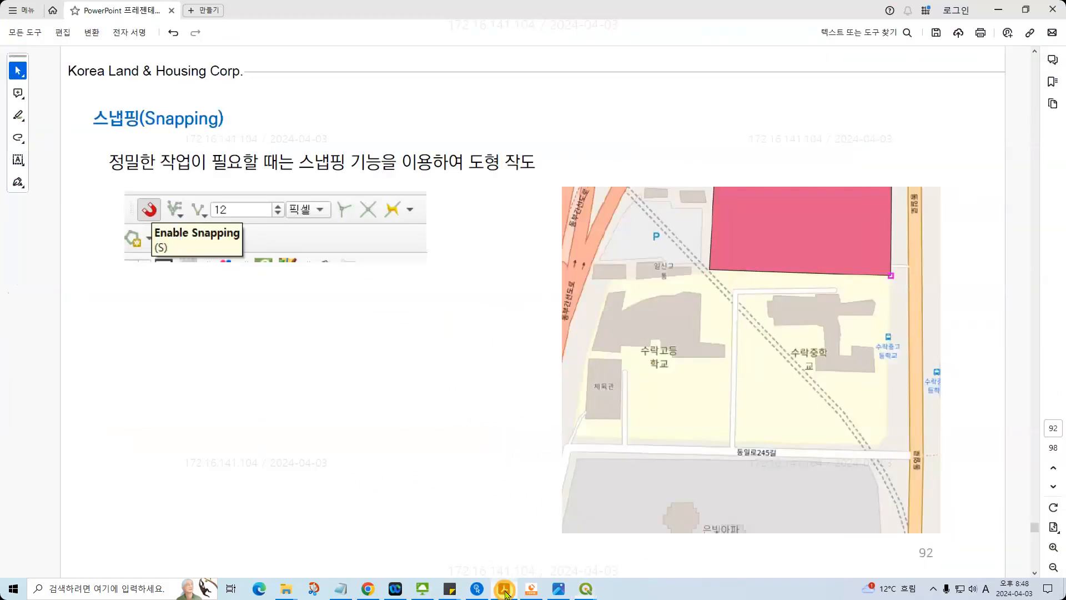
scroll(359, 376, "down", 1)
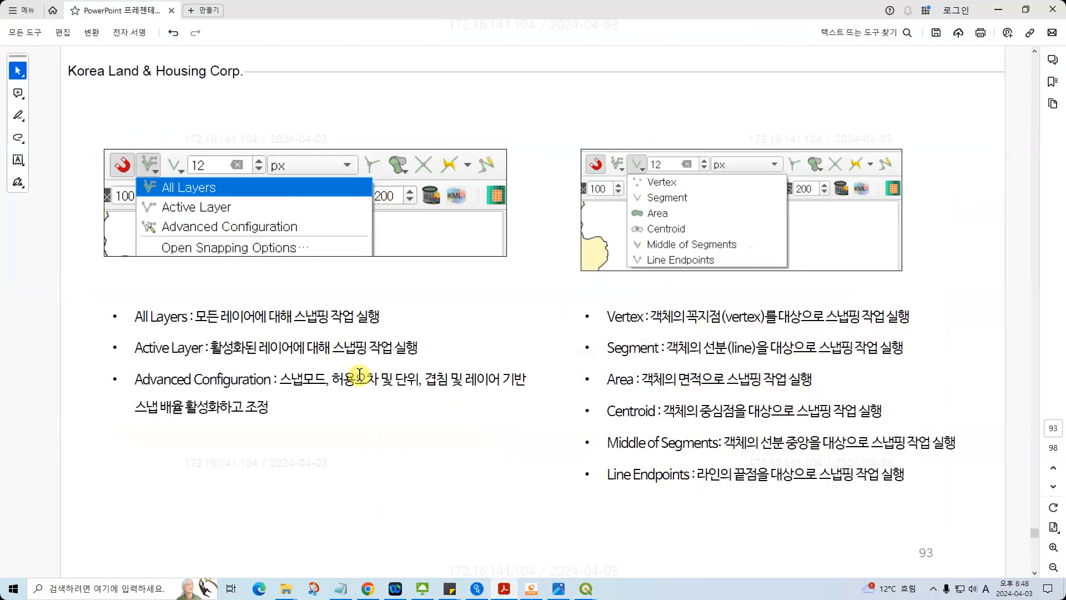
scroll(359, 374, "down", 1)
scroll(361, 376, "down", 1)
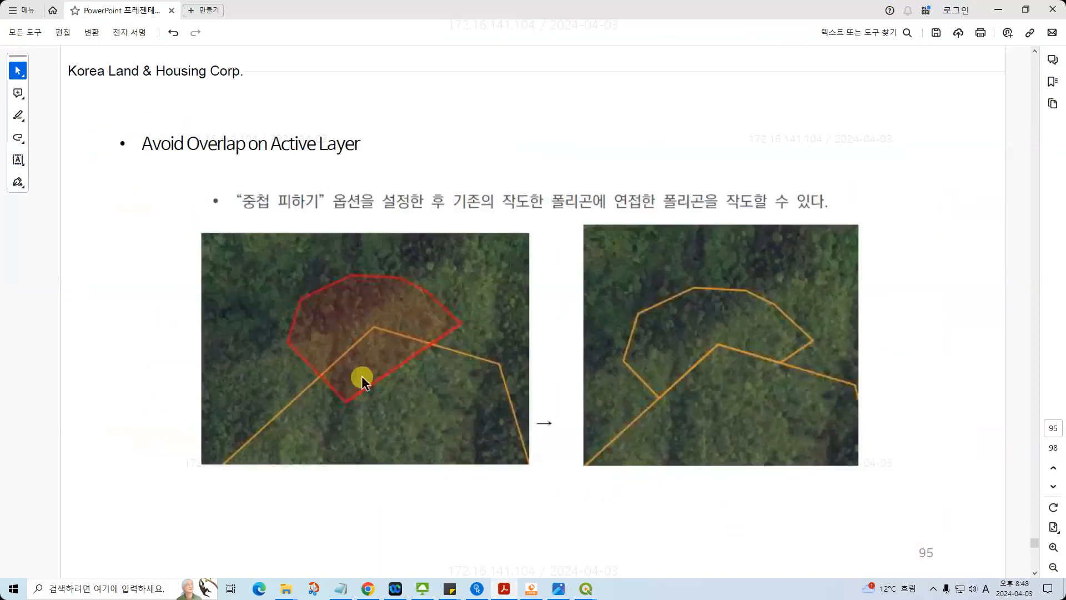
scroll(361, 375, "up", 1)
scroll(362, 376, "down", 1)
scroll(361, 375, "down", 2)
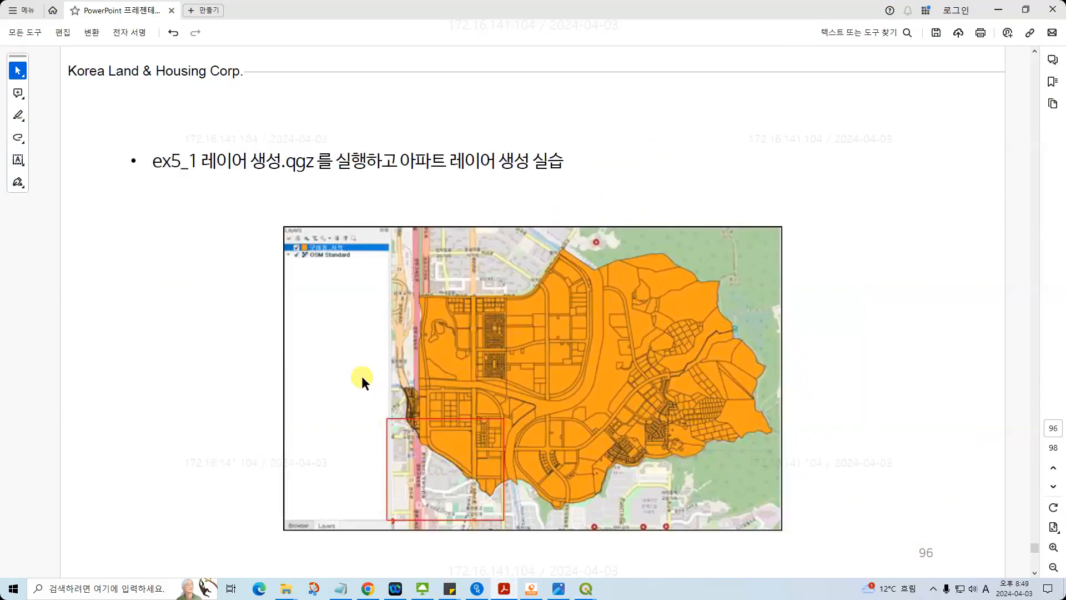
scroll(361, 376, "up", 2)
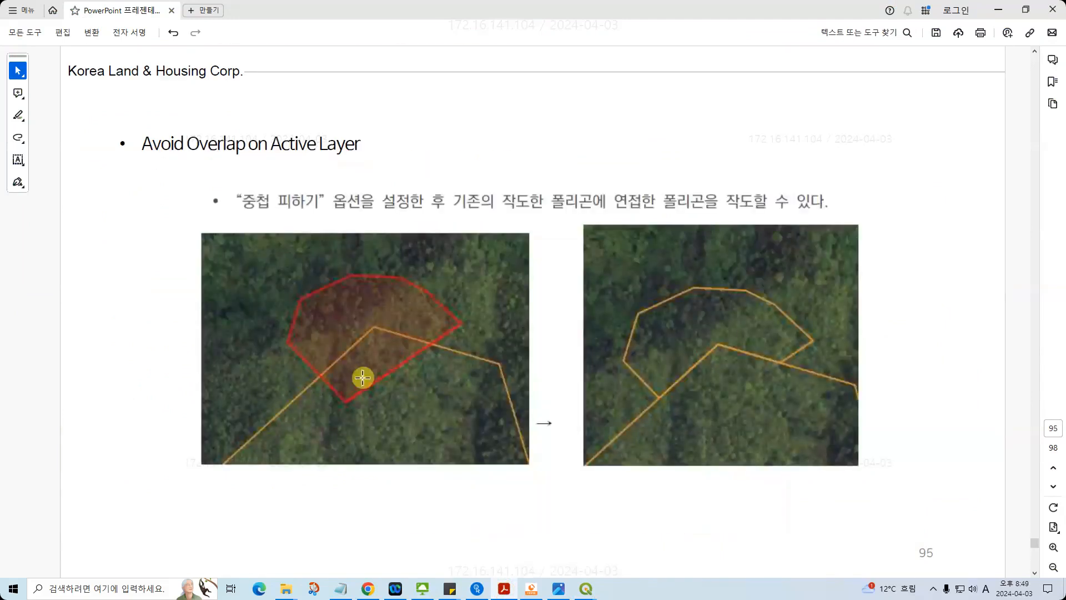
scroll(363, 377, "up", 1)
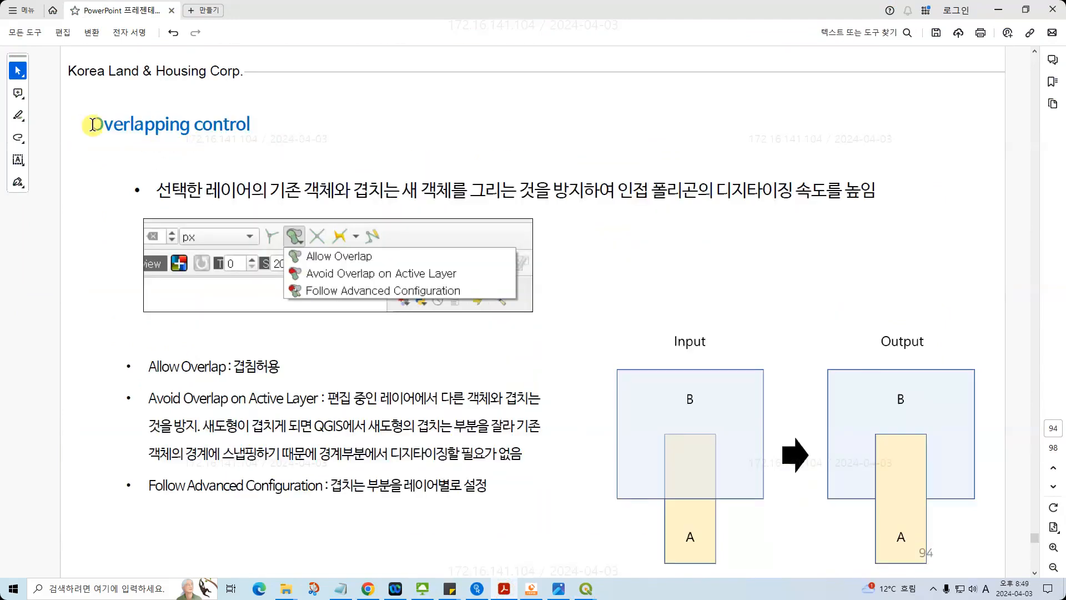
left_click_drag(92, 123, 308, 136)
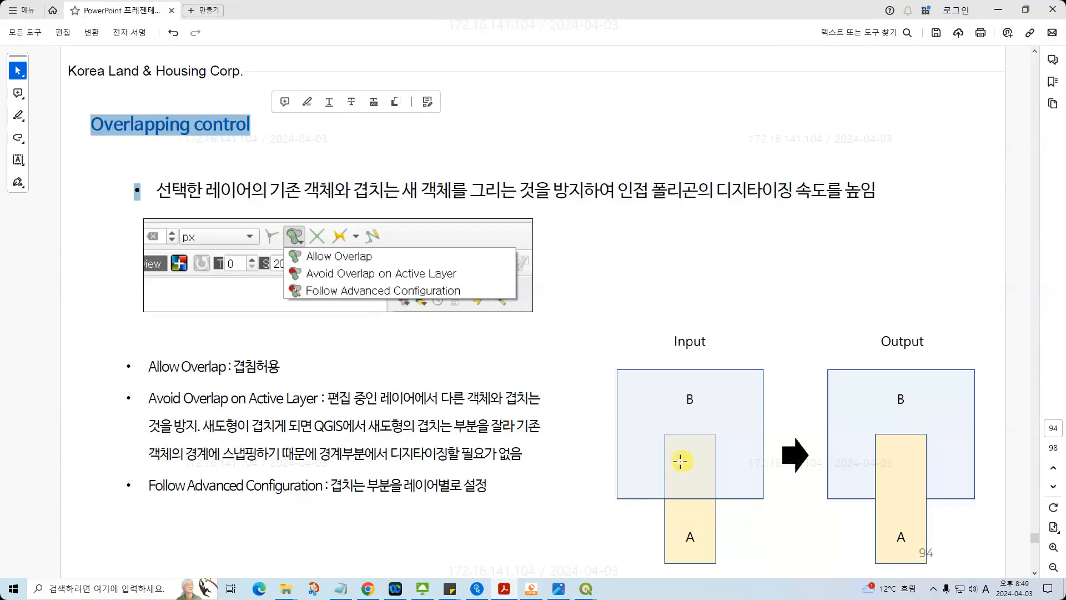
- Return to QGIS, hide the 임상도_폴리곤 layer and make the Polygons layer active
mouse_move(586, 594)
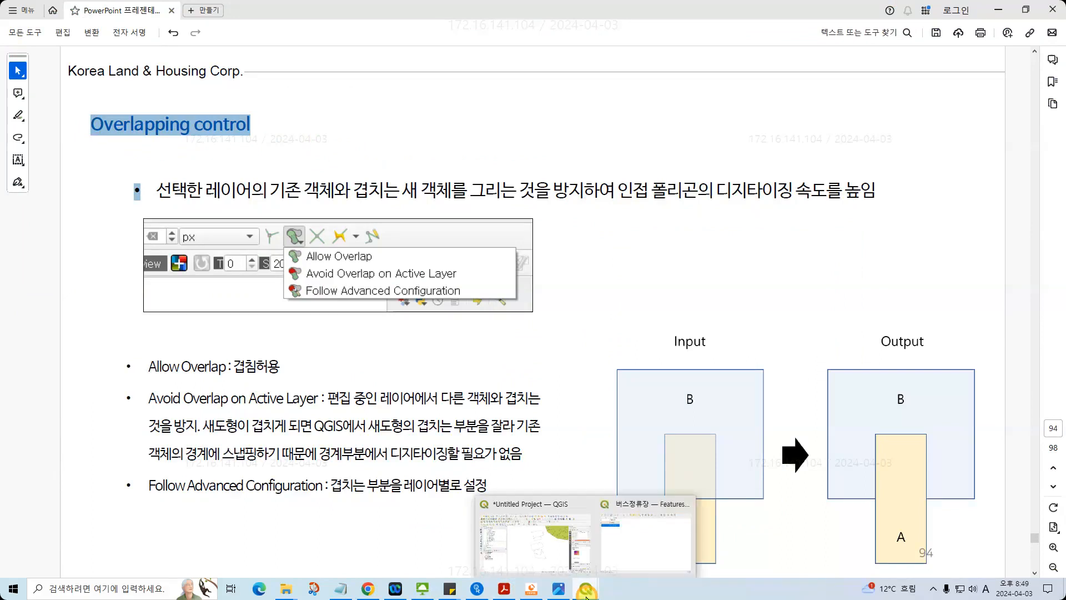
left_click(552, 569)
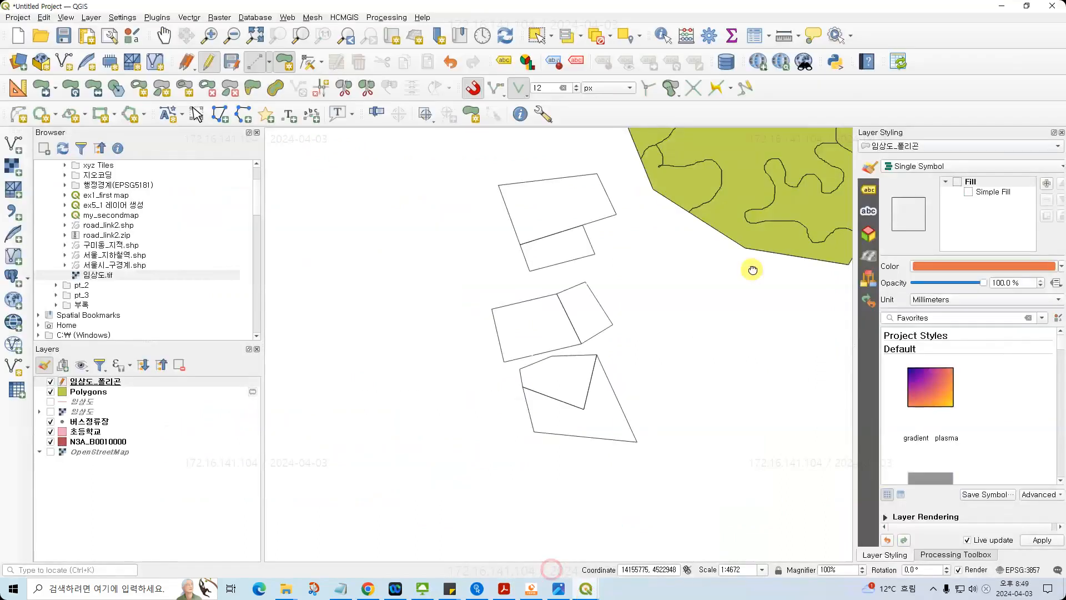
left_click_drag(752, 270, 694, 340)
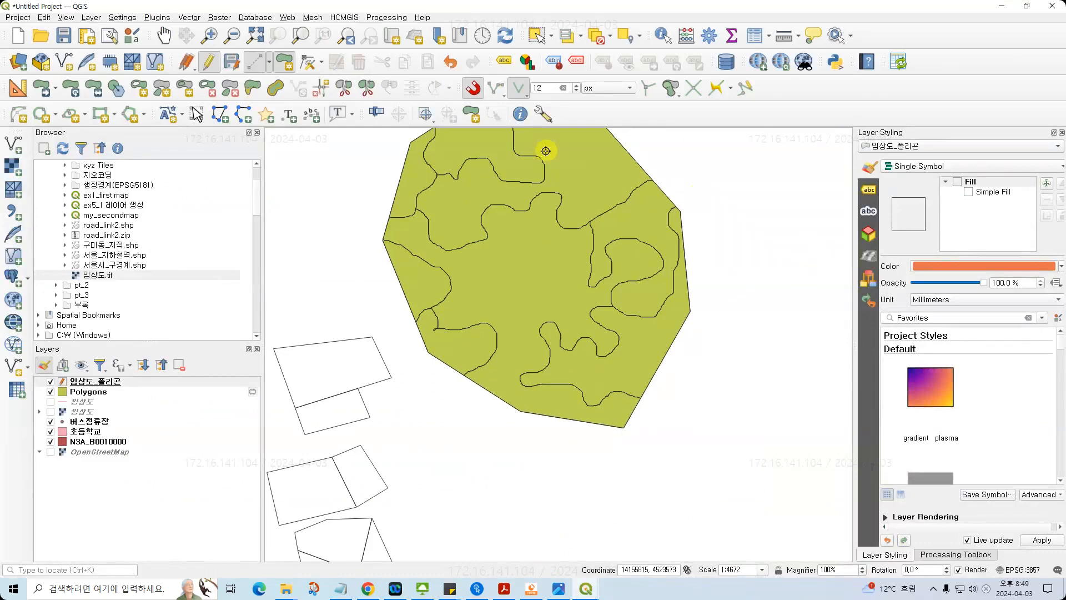
left_click(107, 392)
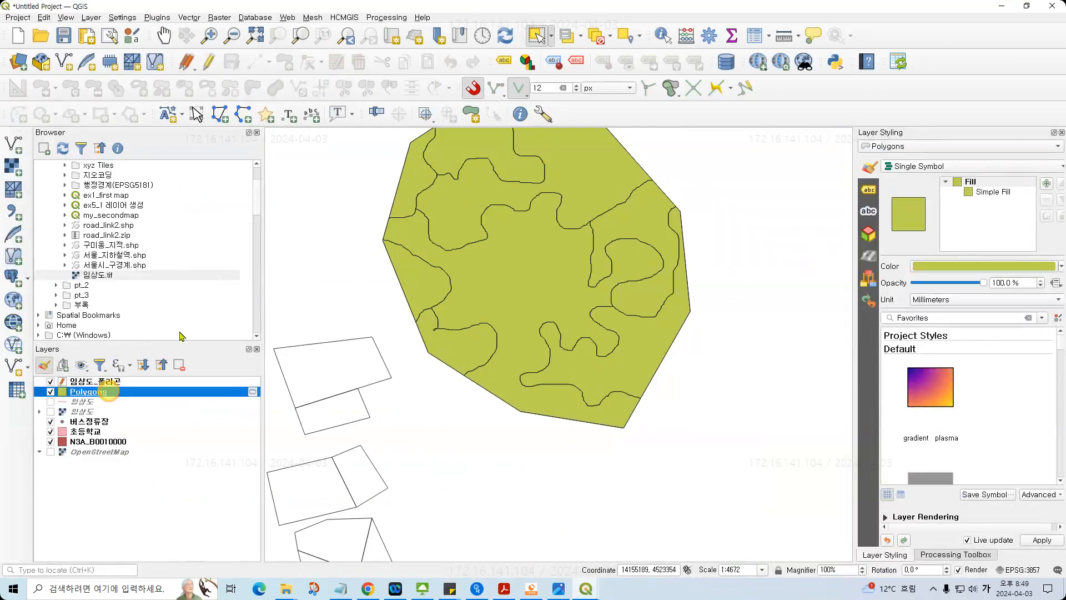
left_click(110, 382)
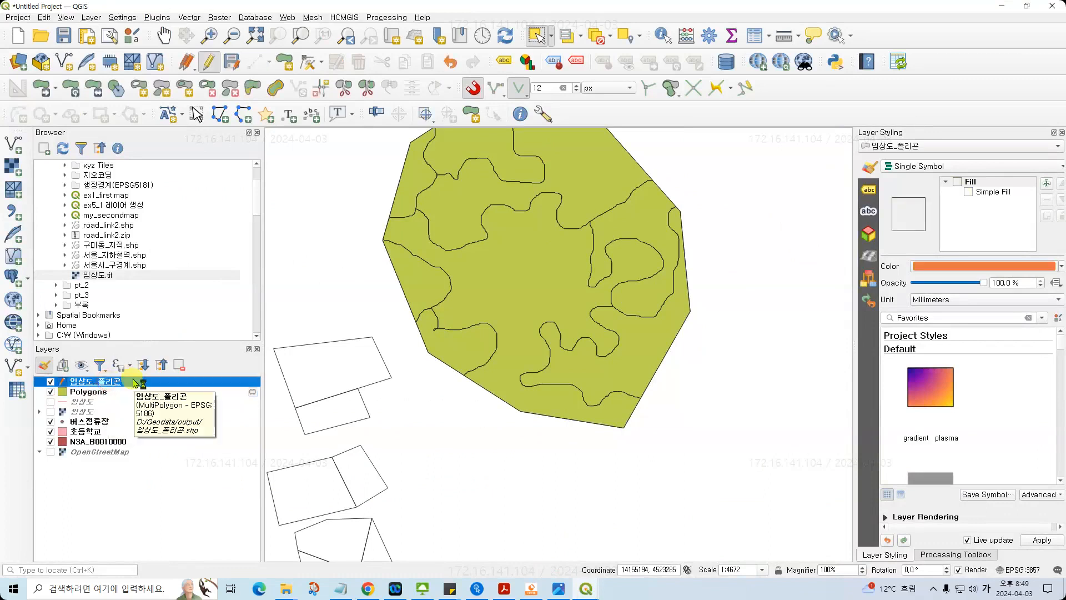
left_click(50, 382)
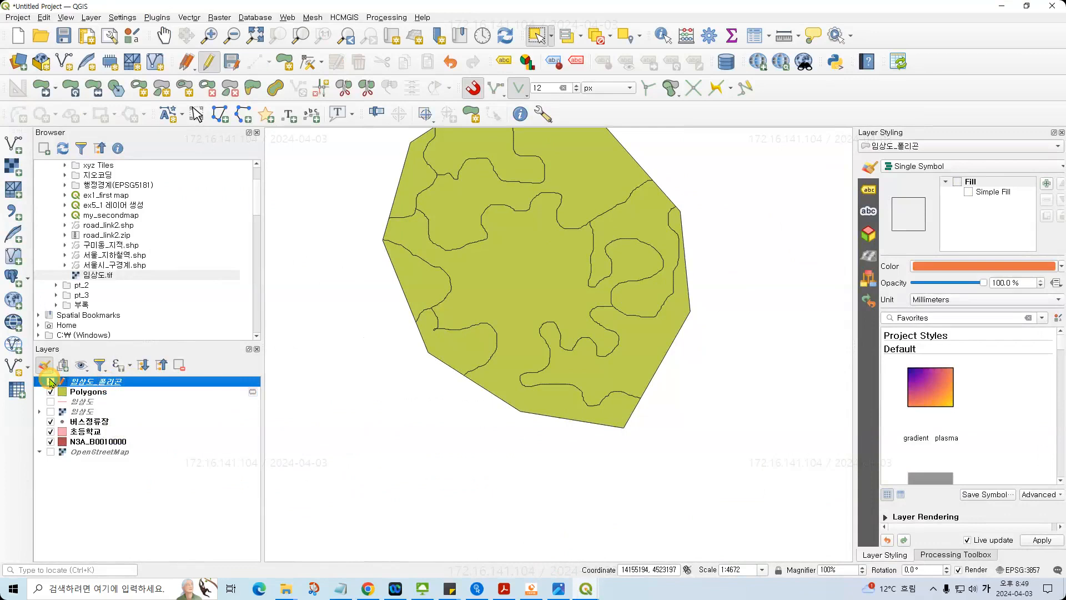
key("Down")
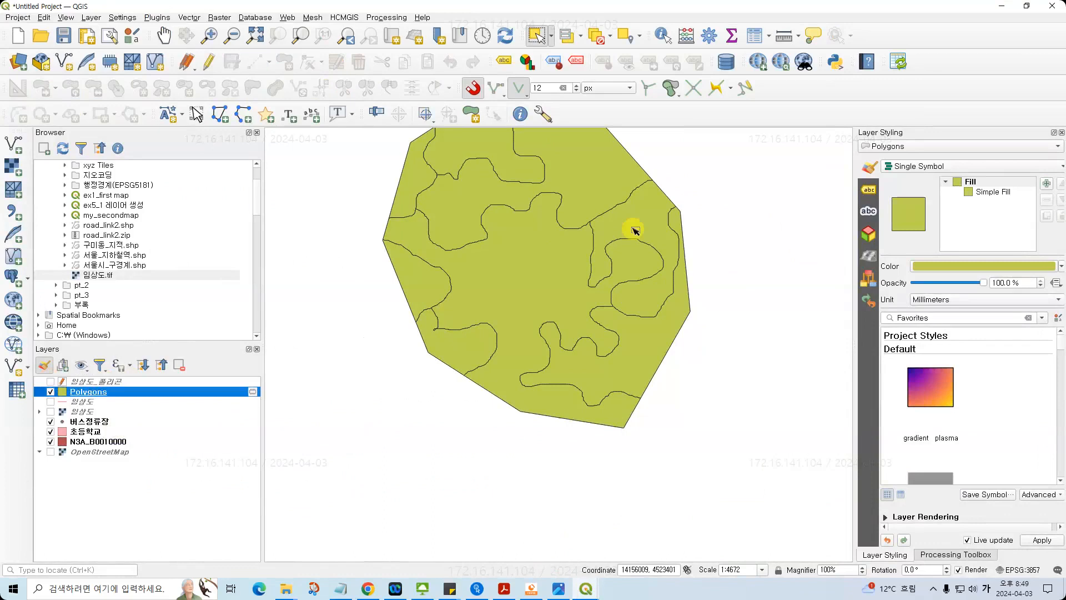
left_click_drag(636, 231, 618, 277)
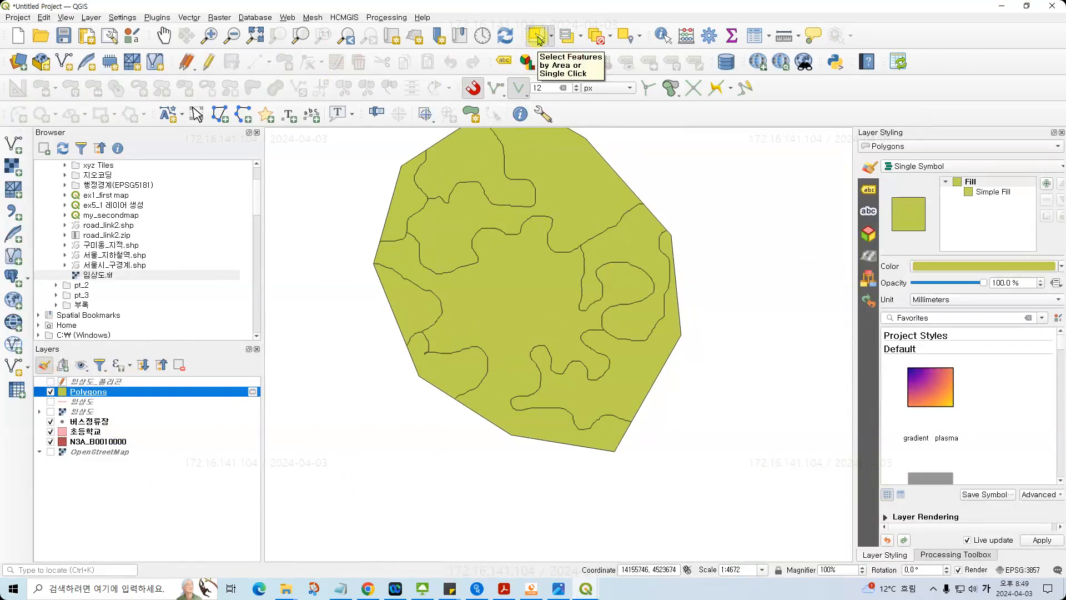
- Make the Polygons layer editable and delete the small polygon at the southwestern edge of the green area
left_click(503, 591)
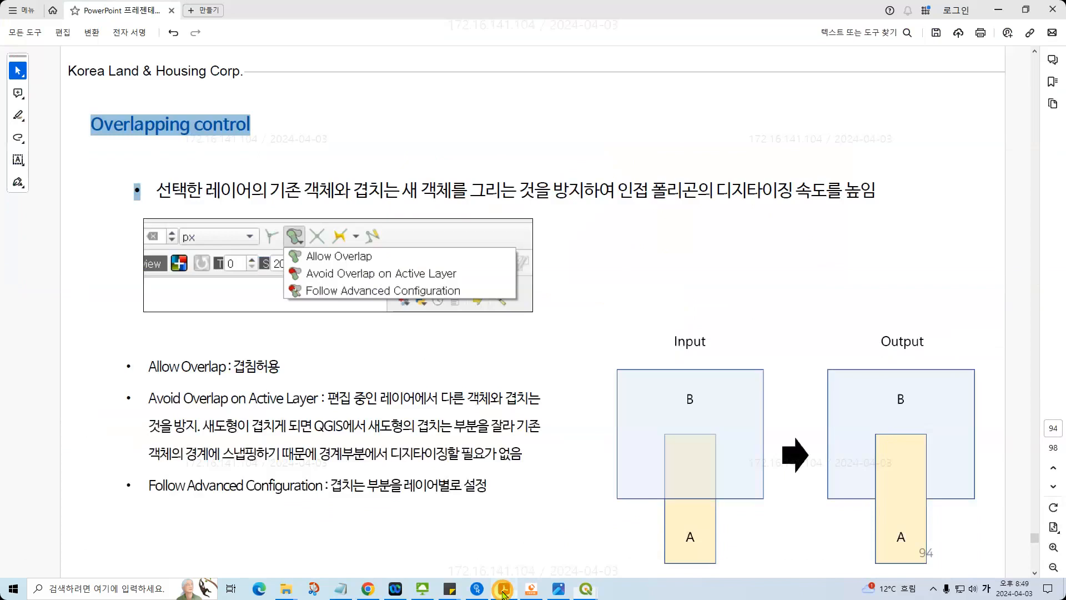
left_click(503, 593)
left_click(447, 382)
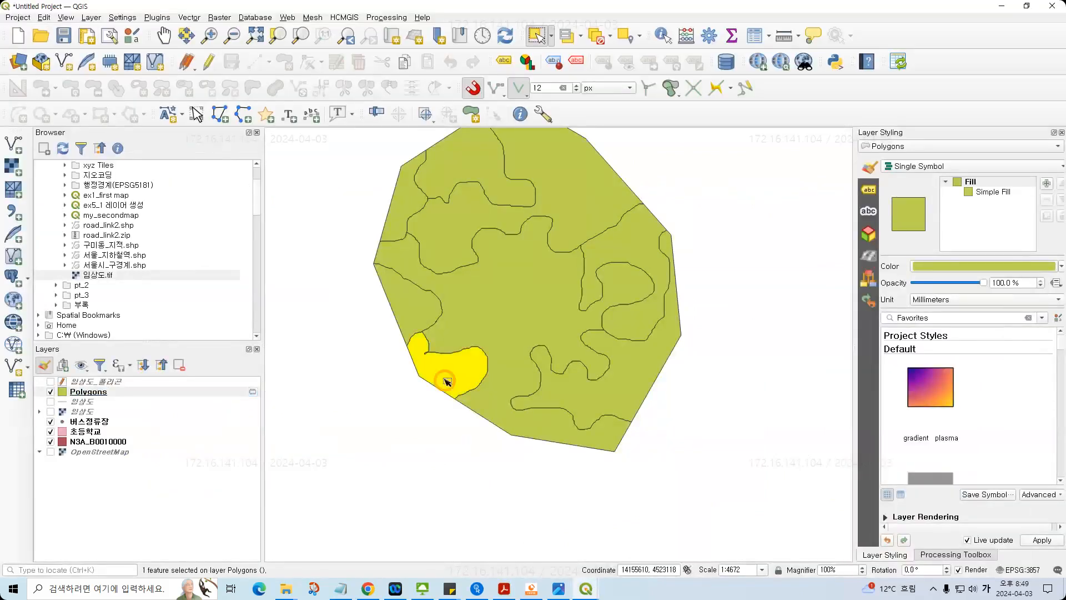
key("Delete")
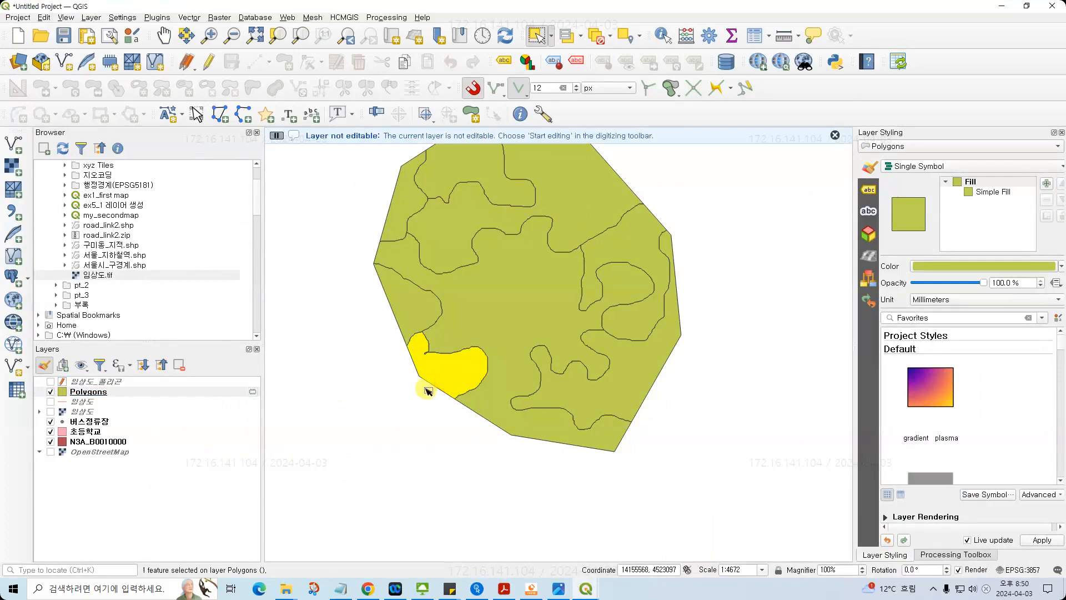
key("Delete")
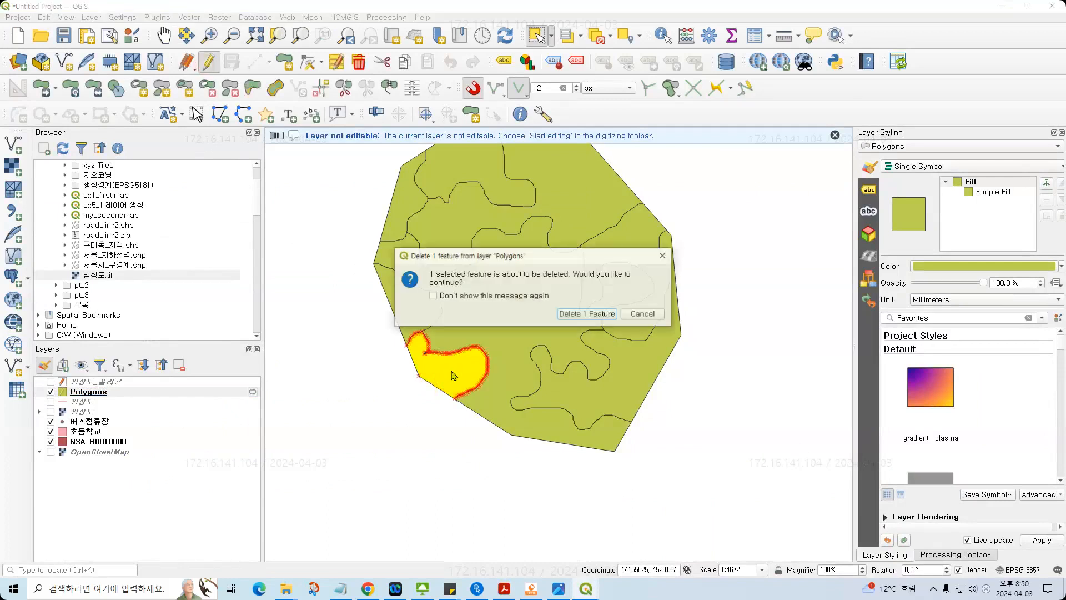
left_click(592, 313)
- Add a polygon to the Polygons layer that snaps to boundary vertices in the northwestern part of the gap and extends outward
scroll(593, 313, "up", 2)
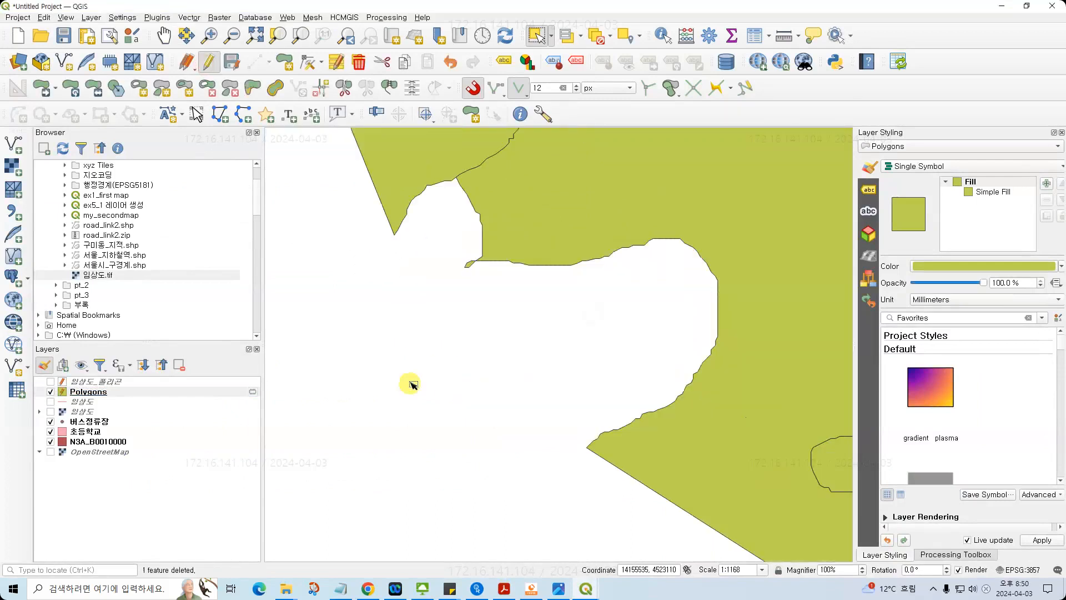
scroll(413, 384, "down", 1)
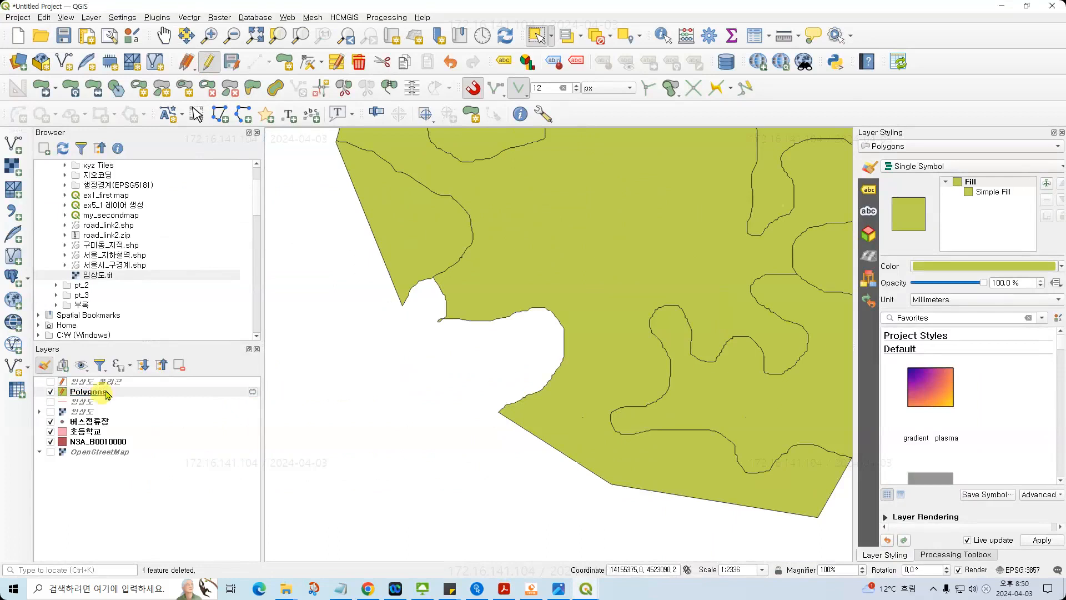
left_click(369, 330)
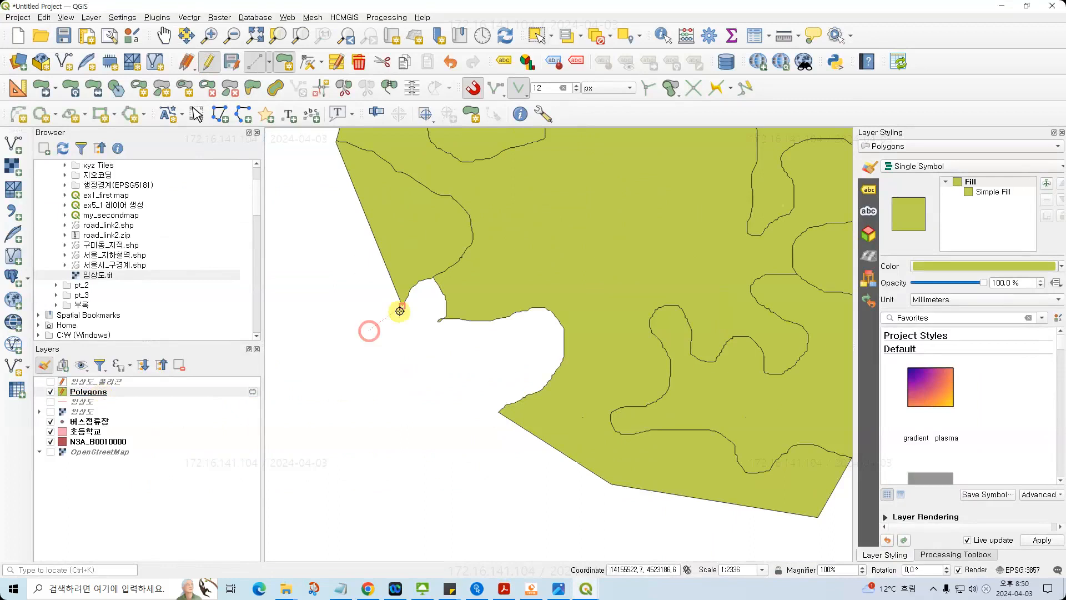
left_click(399, 311)
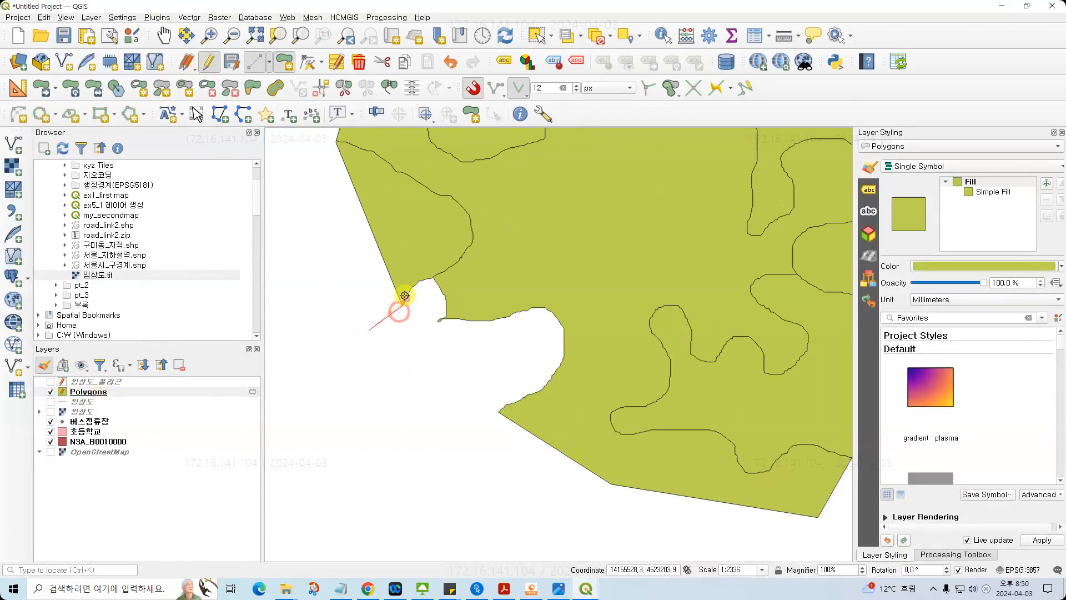
left_click(415, 282)
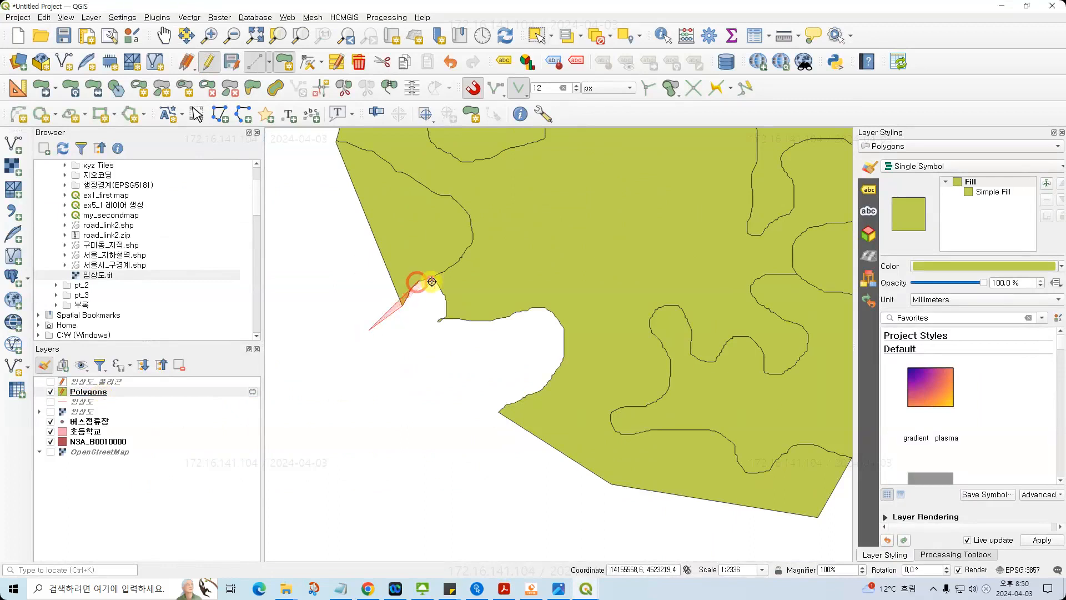
left_click(441, 321)
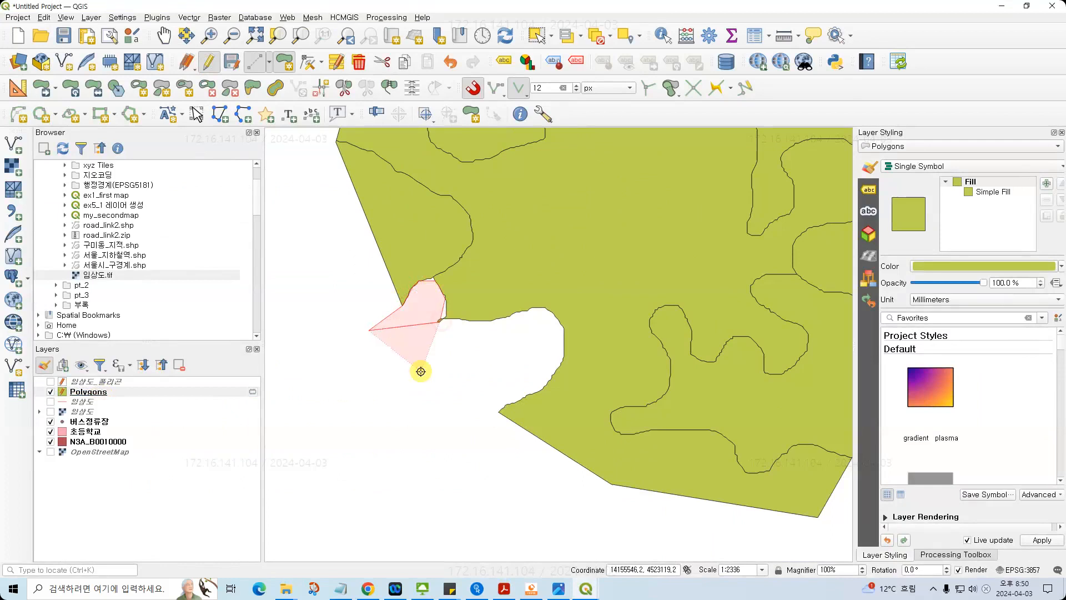
left_click(421, 371)
right_click(420, 371)
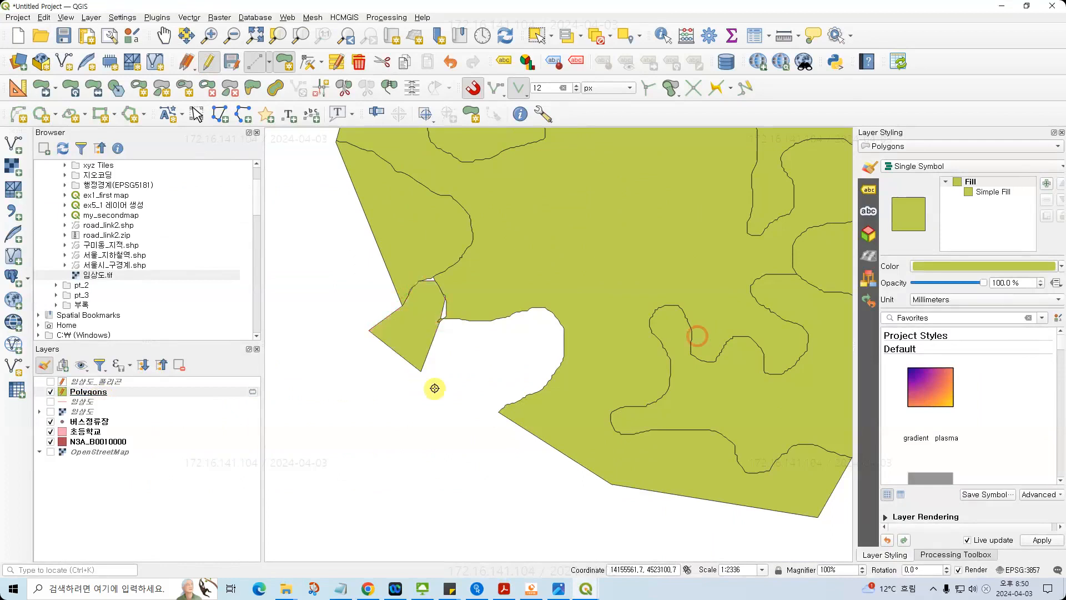
- Delete the small polygon just added in the northwestern part of the gap from the Polygons layer
left_click(405, 353)
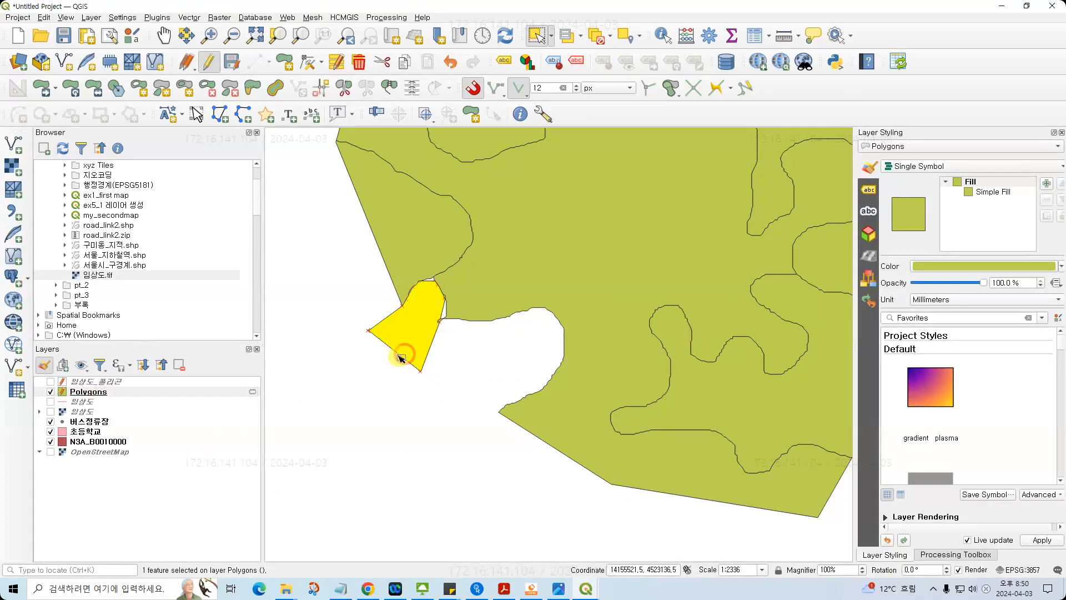
key("Delete")
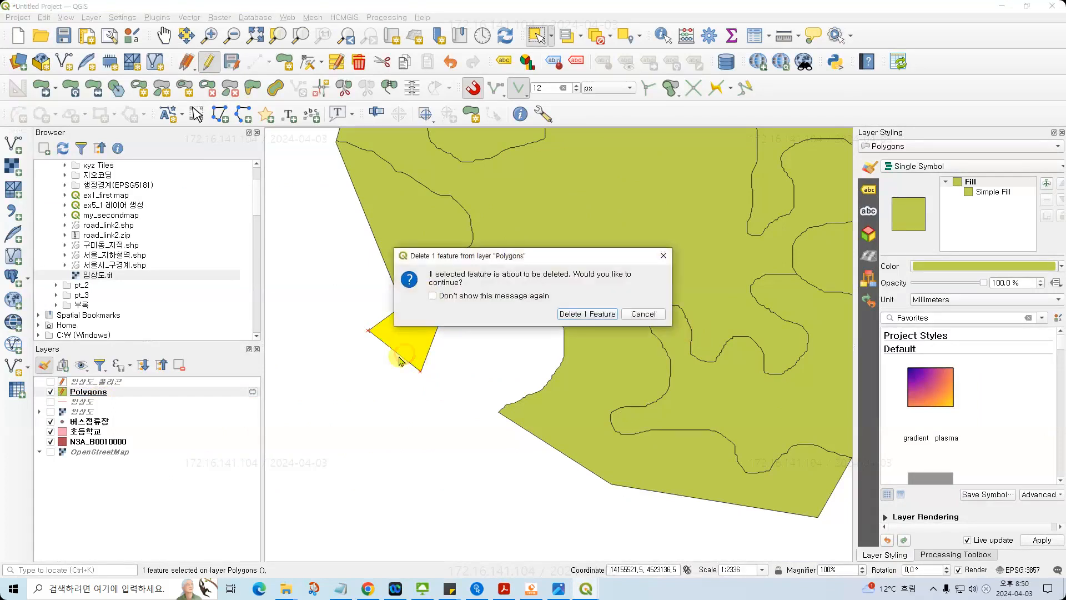
left_click(584, 313)
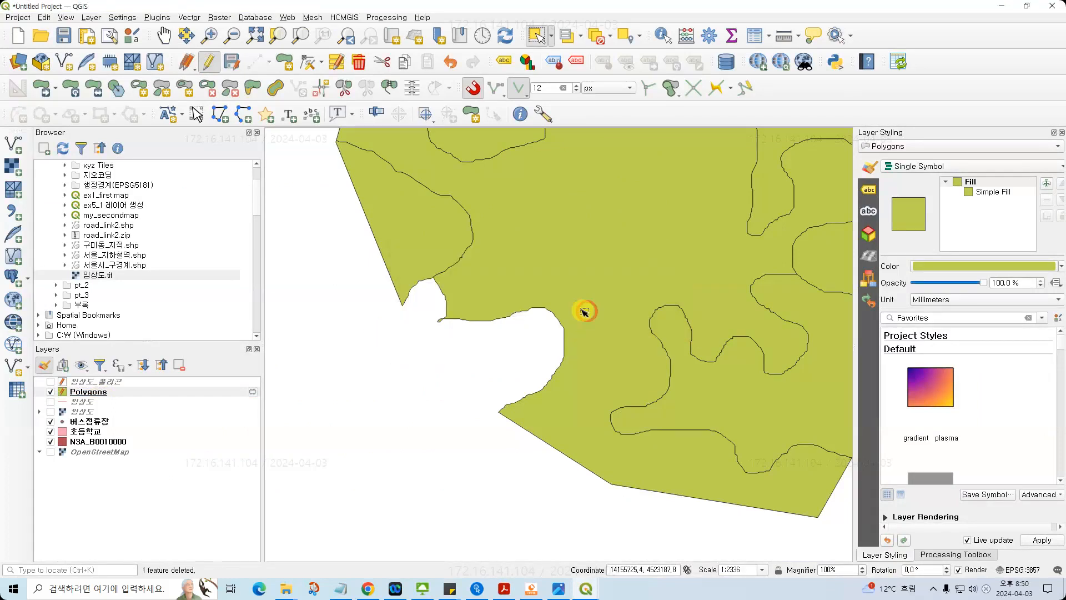
- With Avoid Overlap on Active Layer enabled, add a seven-vertex polygon covering the southwestern gap and overlapping its neighbours, then select the new polygon
left_click(679, 94)
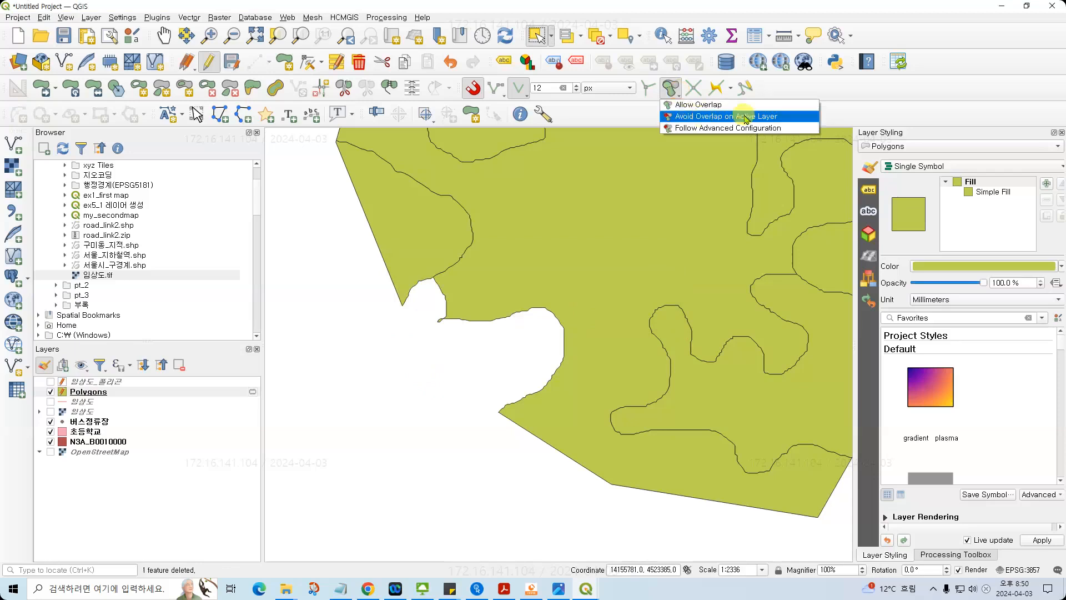
left_click(767, 120)
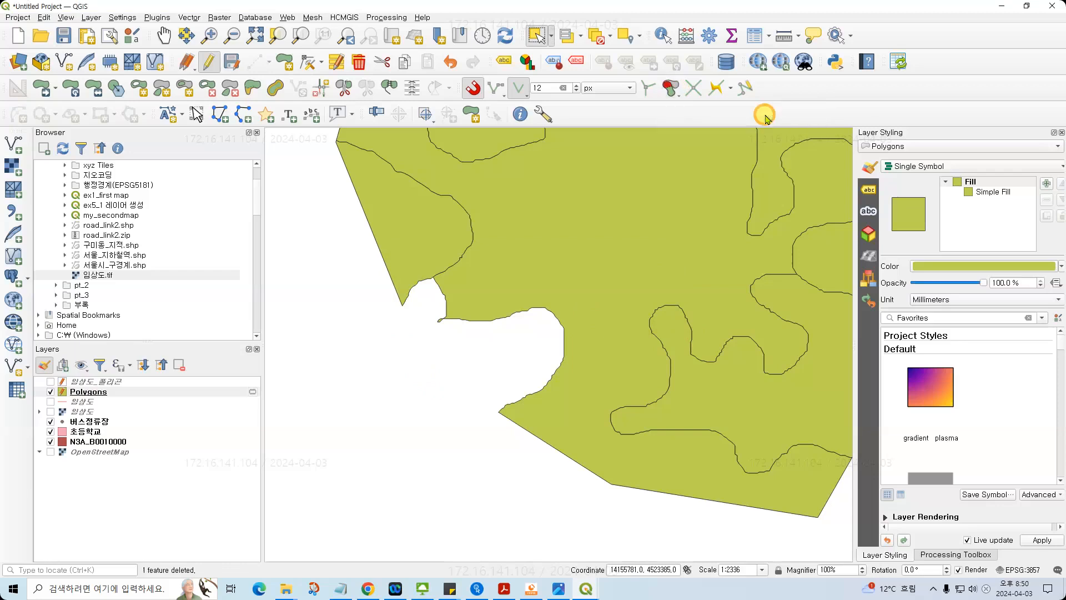
left_click(285, 62)
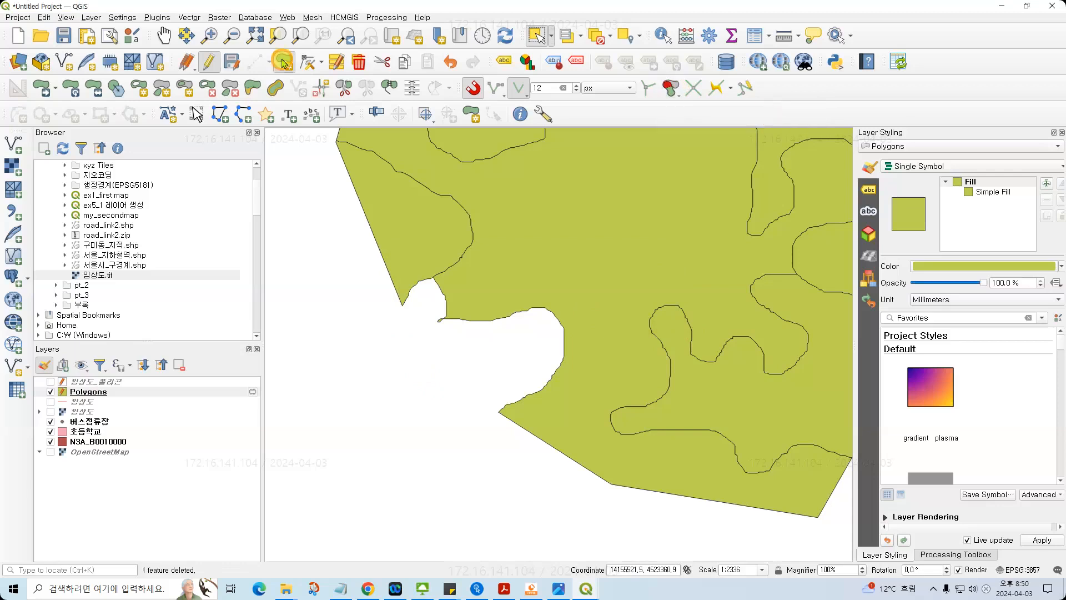
left_click(358, 329)
left_click(406, 265)
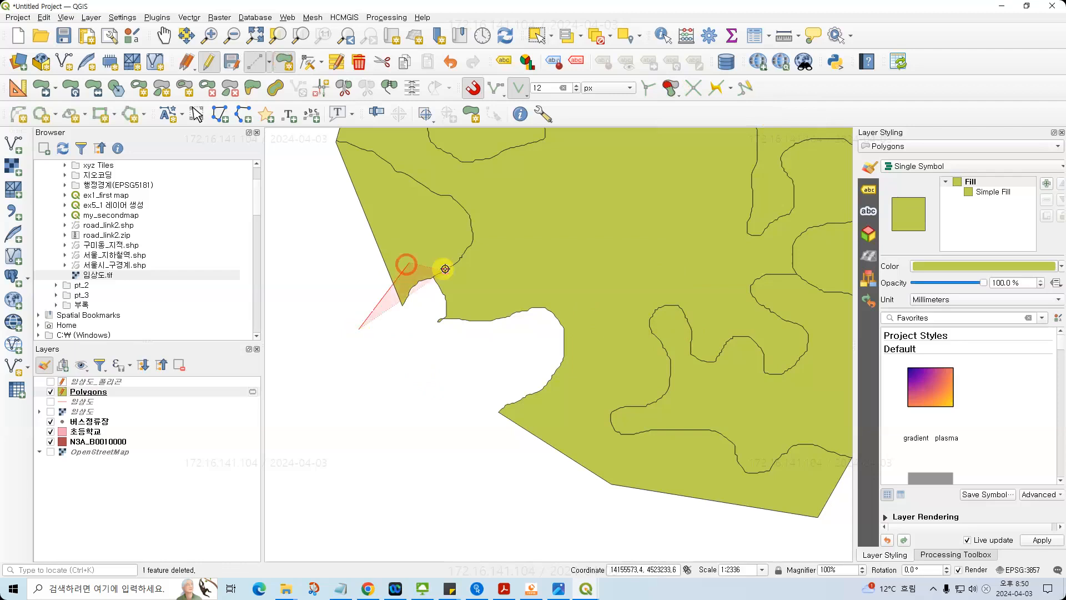
left_click(544, 297)
left_click(598, 339)
left_click(569, 410)
left_click(479, 455)
left_click(415, 422)
right_click(415, 422)
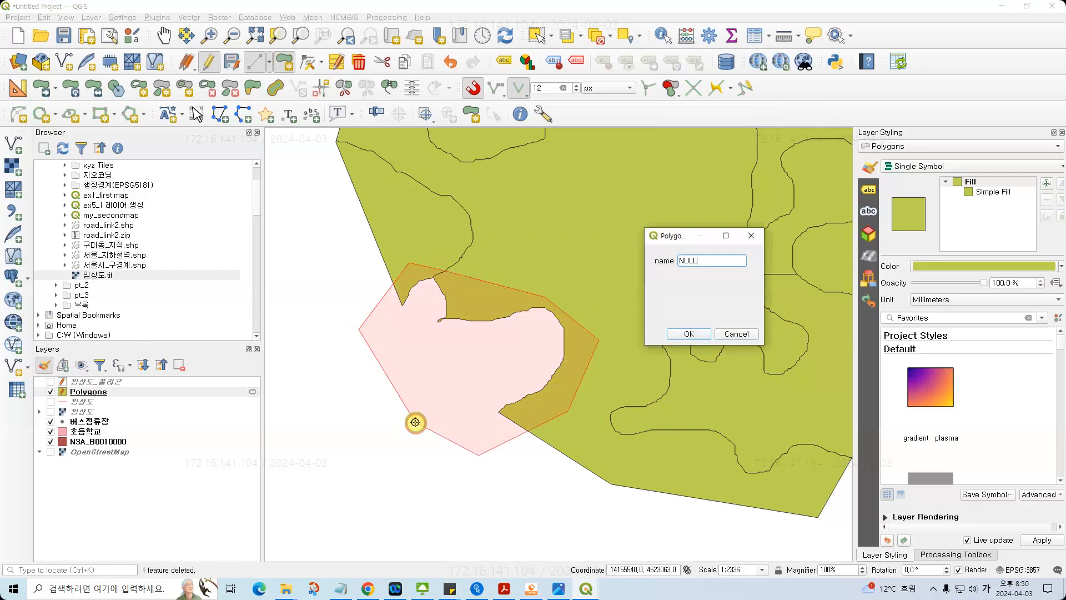
left_click(688, 333)
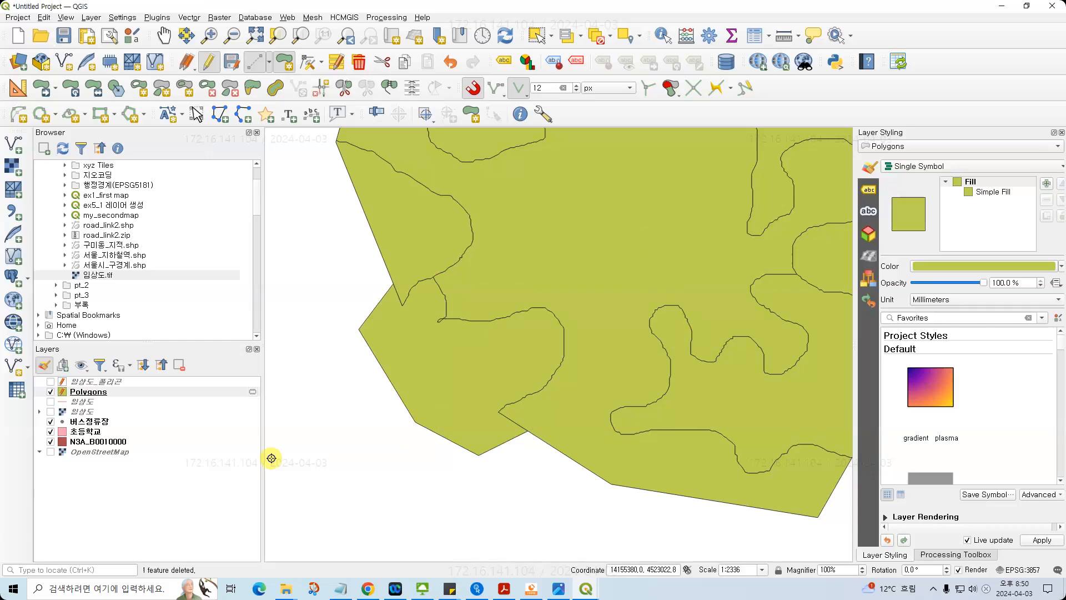
left_click(426, 358)
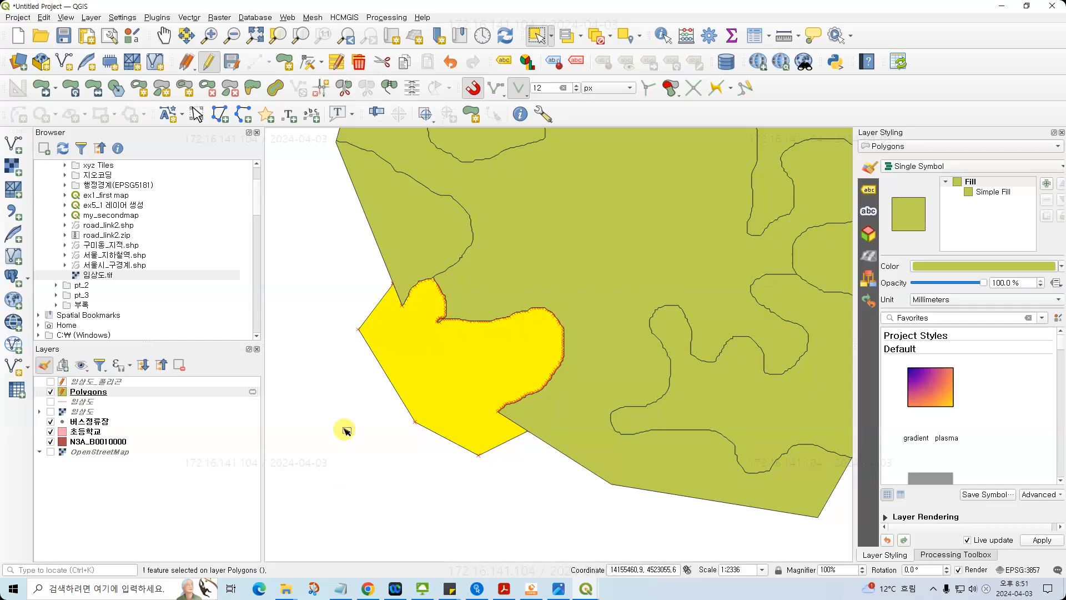
- Switch to the PDF slides and review the apartment layer exercise, then go back through the snapping and Polygonize pages
left_click(506, 590)
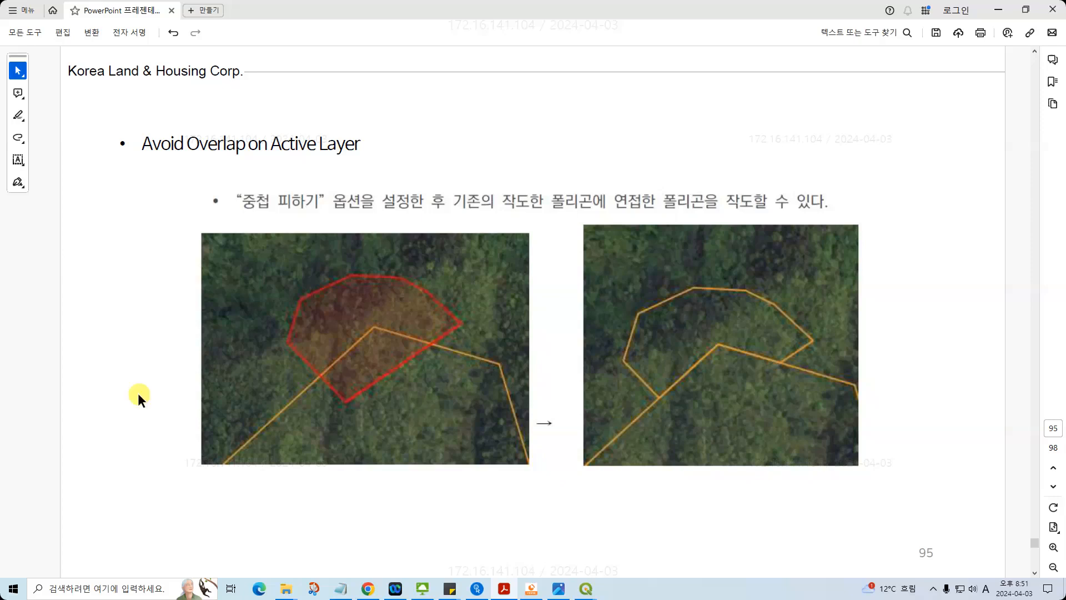
scroll(140, 397, "down", 1)
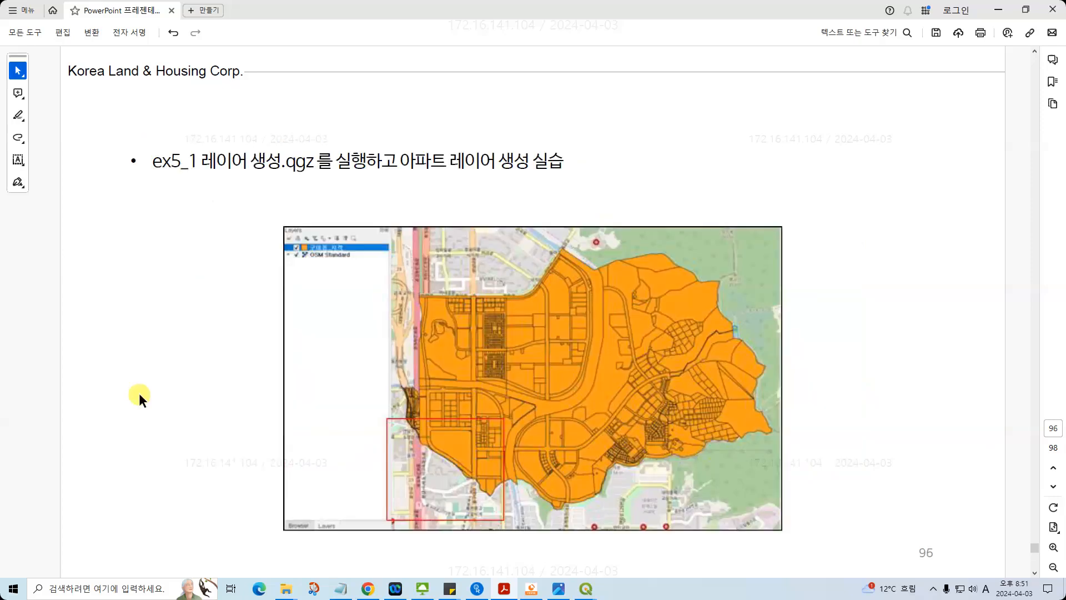
scroll(157, 375, "down", 1)
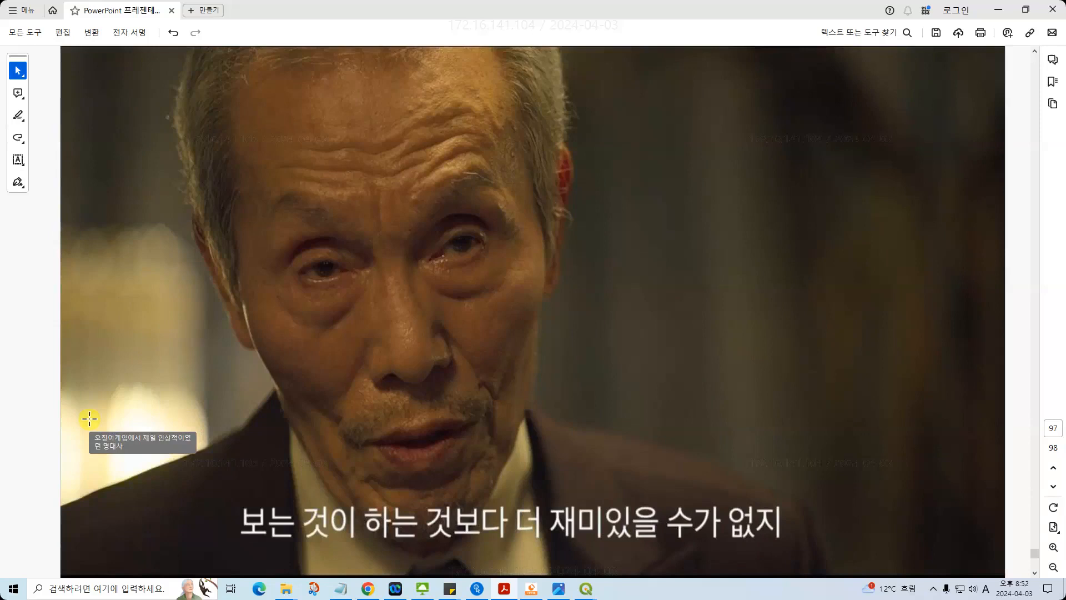
key("Page_Up")
key("Page_Up")
key("Page_Up")
key("Page_Up")
key("Page_Up")
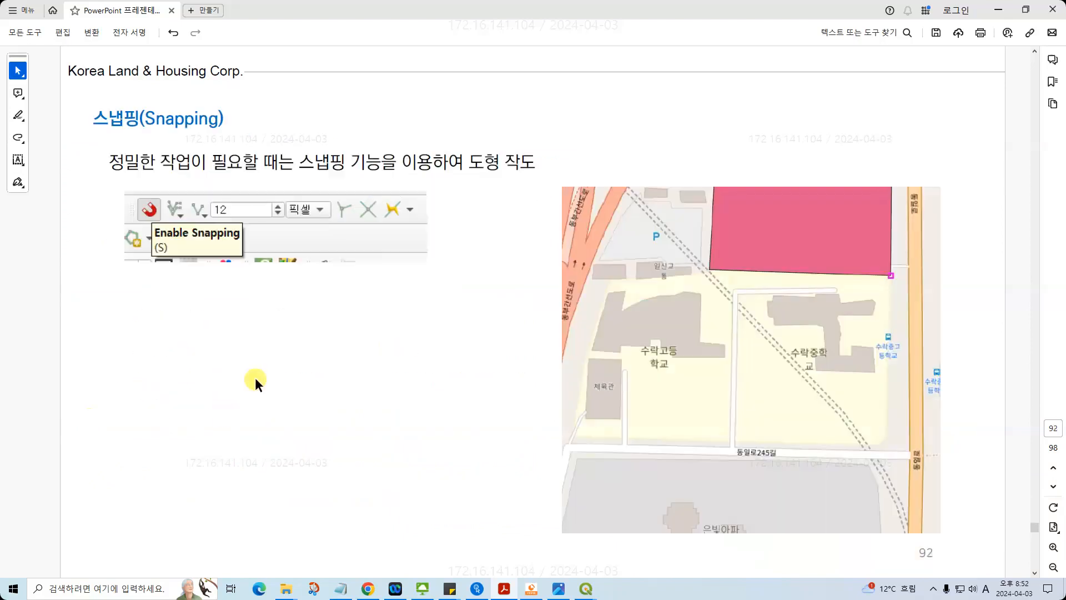
key("Page_Up")
key("Page_Up")
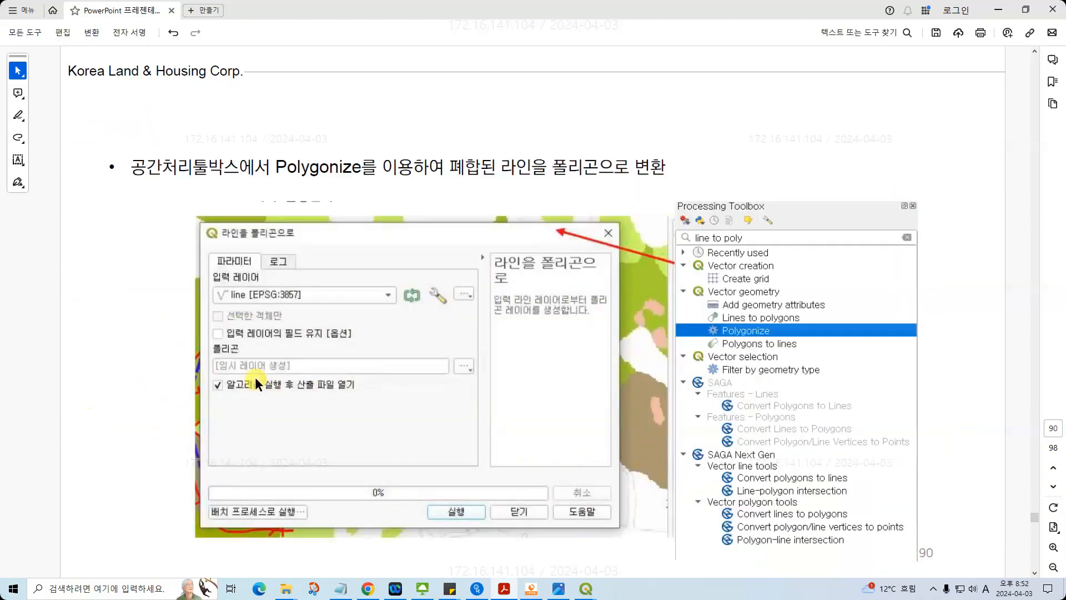
- Return to QGIS, make the 초등학교 layer active and zoom to its extent
left_click(1003, 8)
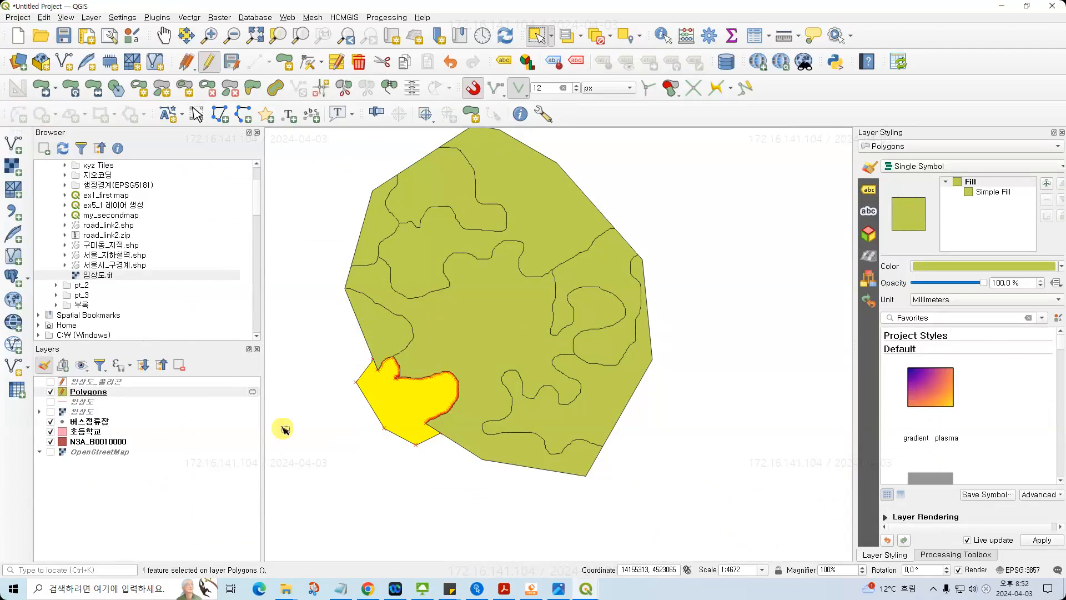
left_click(99, 442)
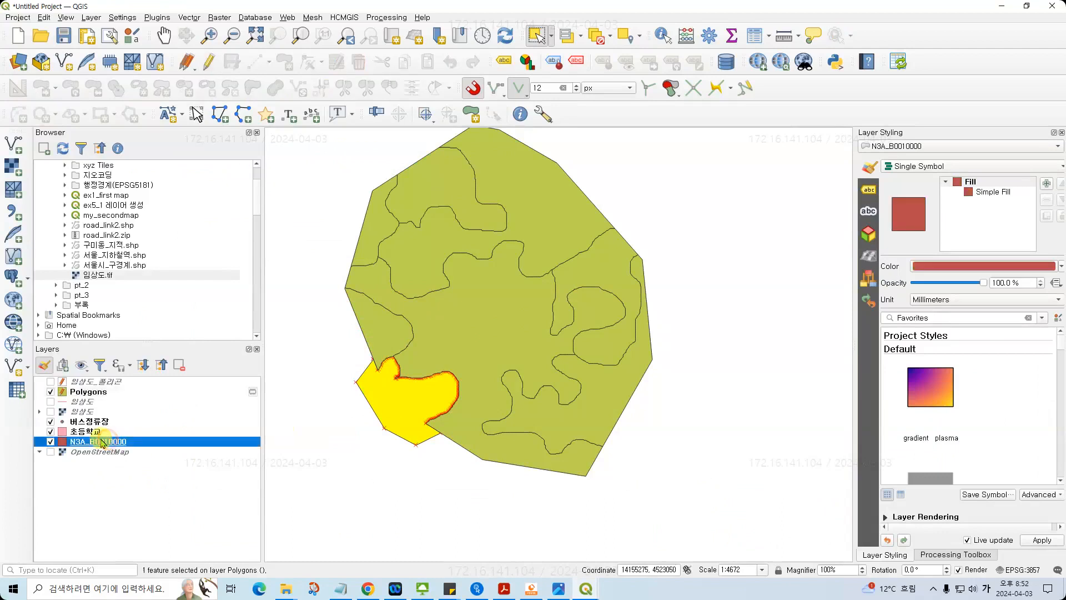
left_click(88, 432)
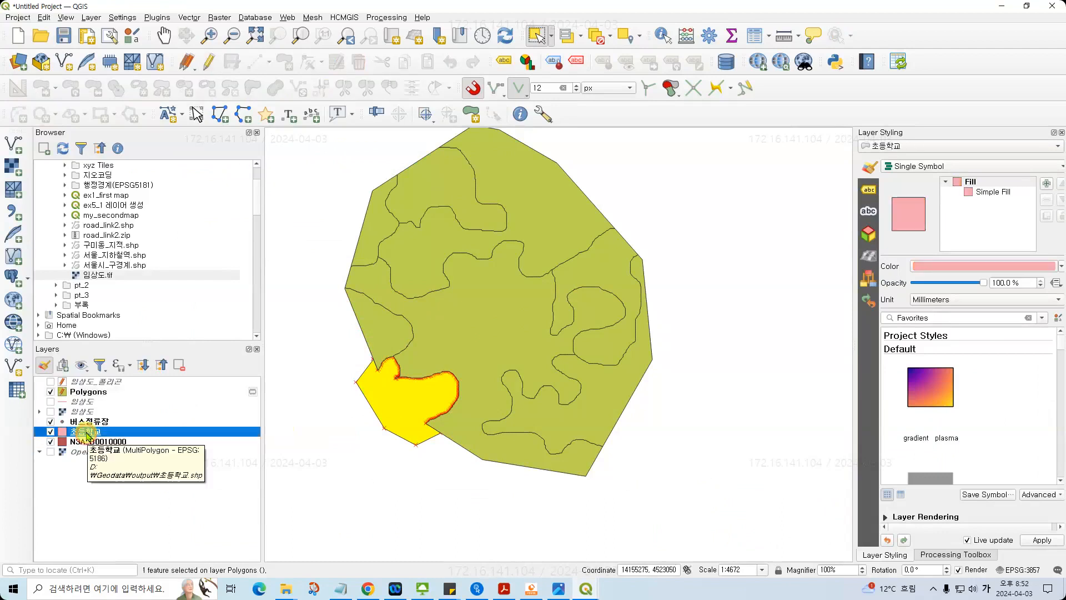
right_click(86, 434)
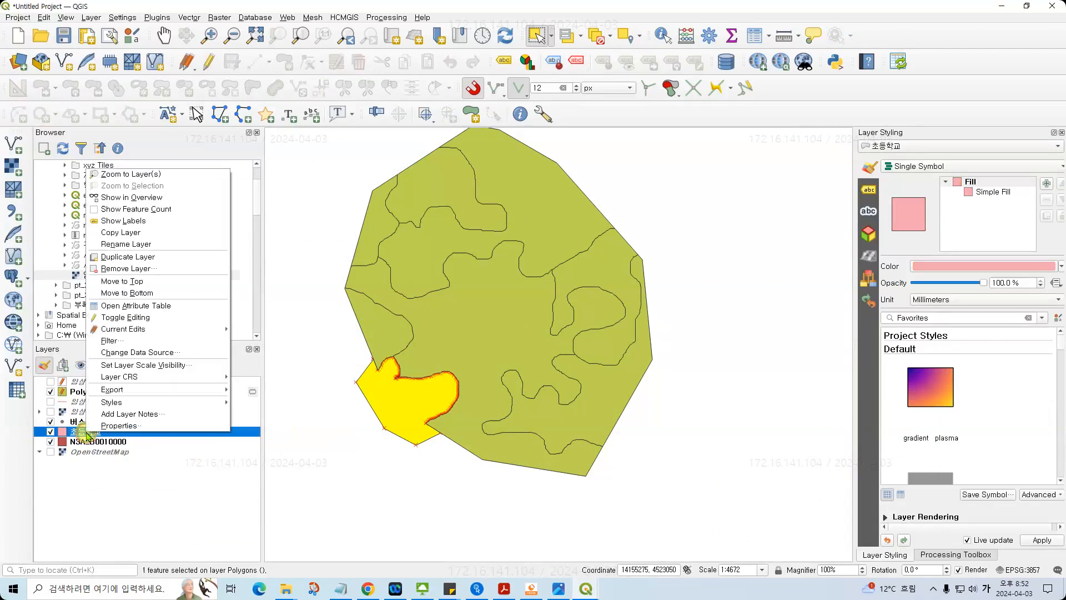
left_click(134, 174)
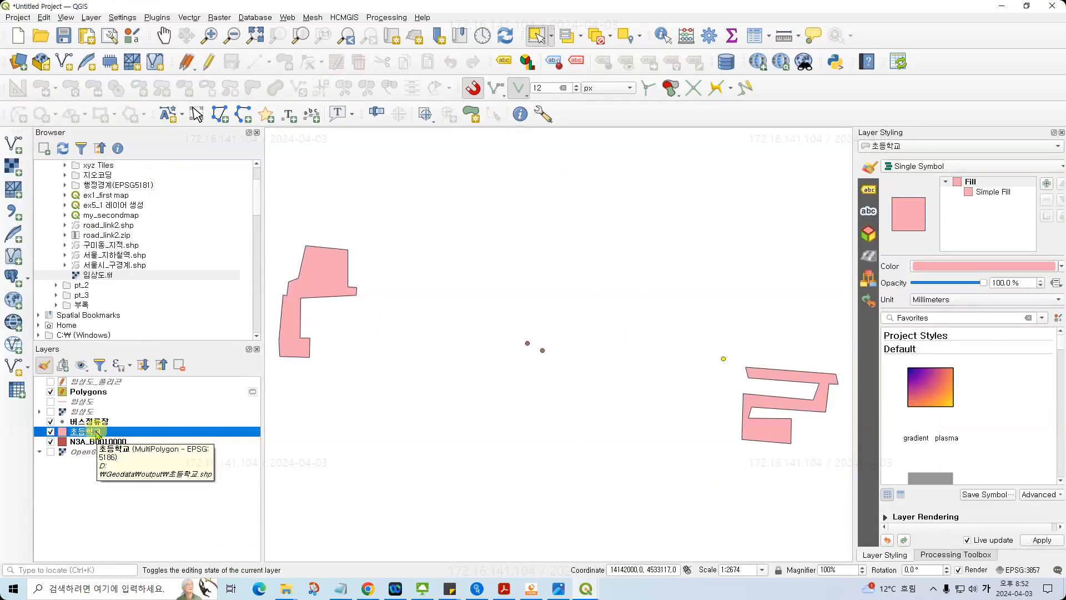
- Make the 초등학교 layer editable and add a Text (string) field named 구분 with length 10 to its attribute table
left_click(211, 61)
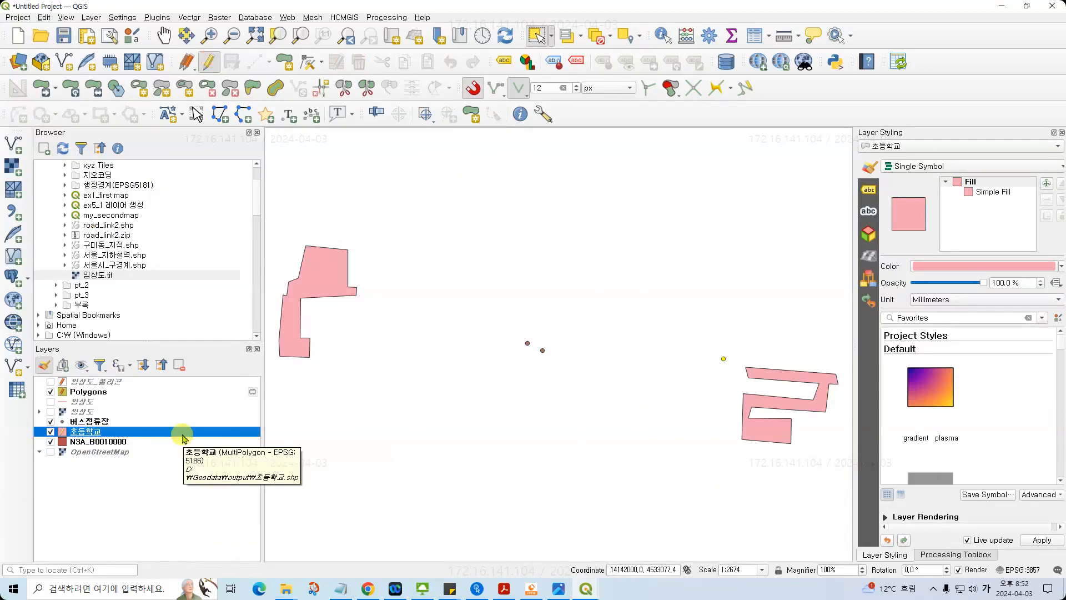
key("F6")
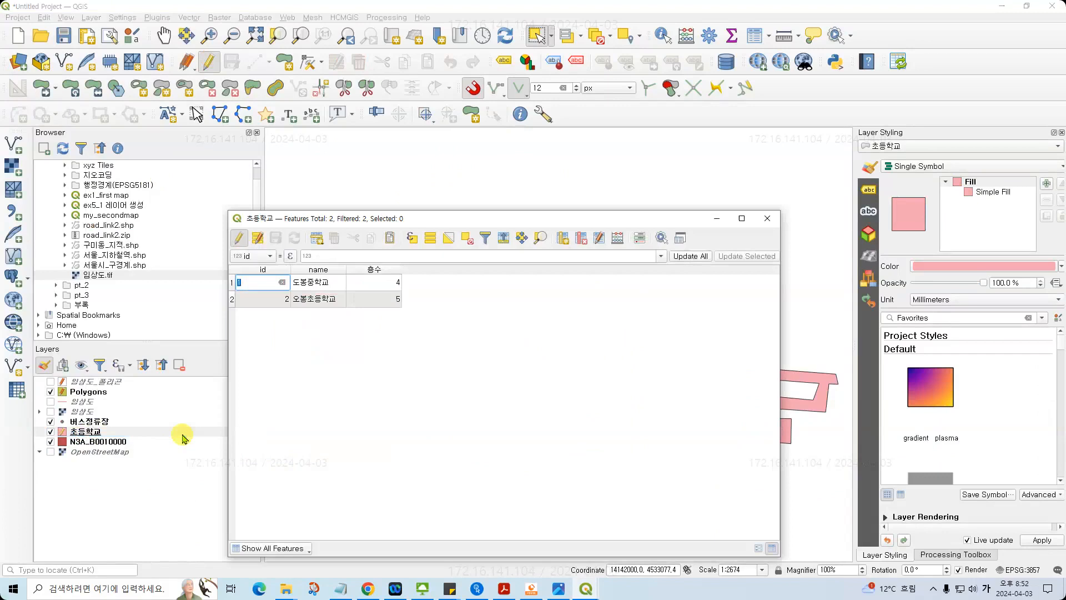
left_click_drag(454, 217, 625, 166)
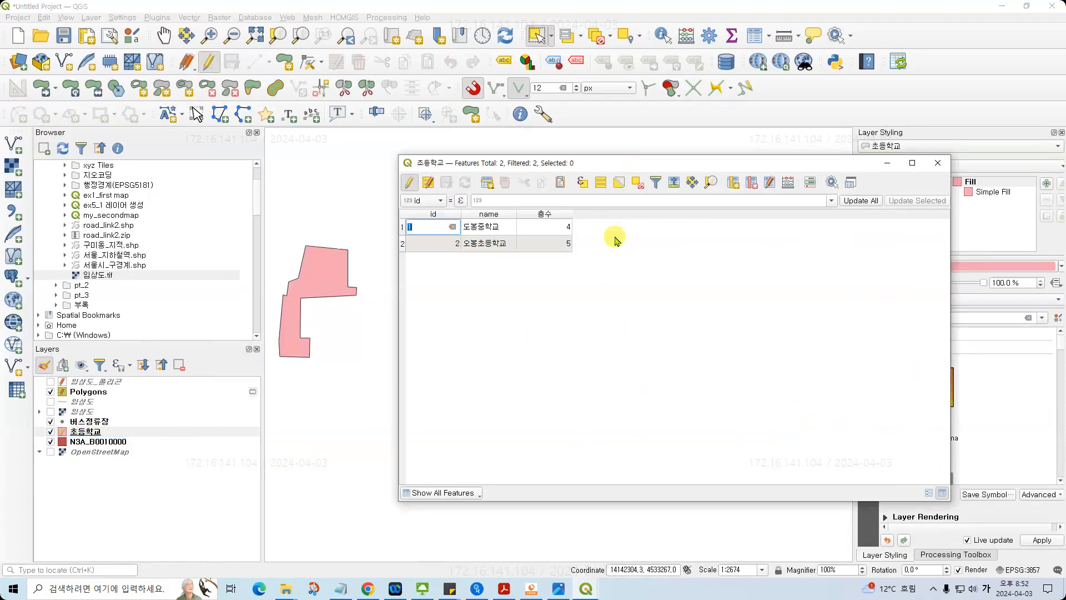
left_click(733, 188)
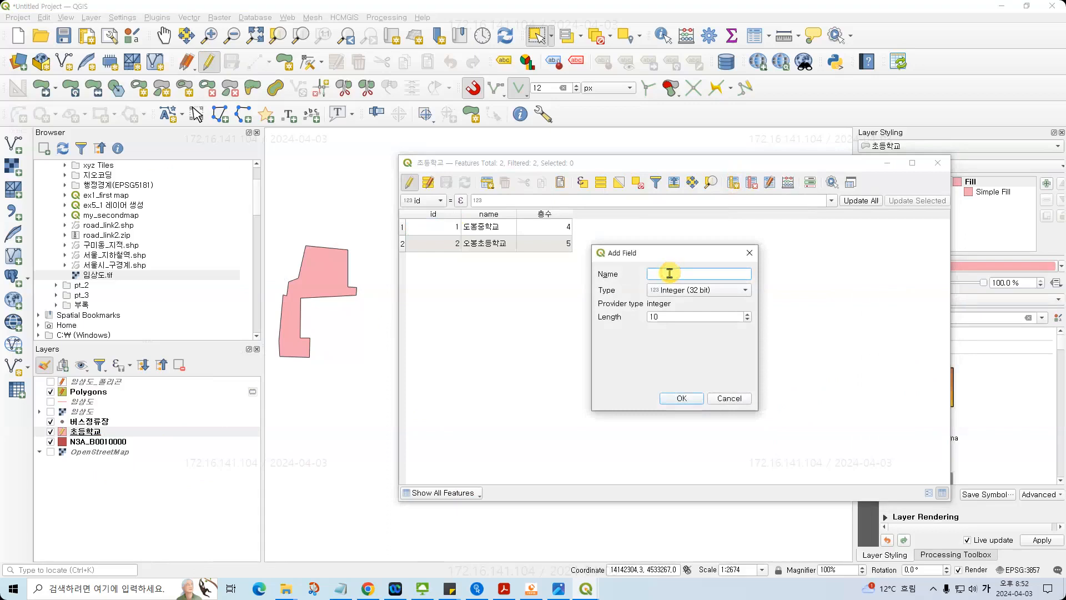
type("구분")
left_click(678, 290)
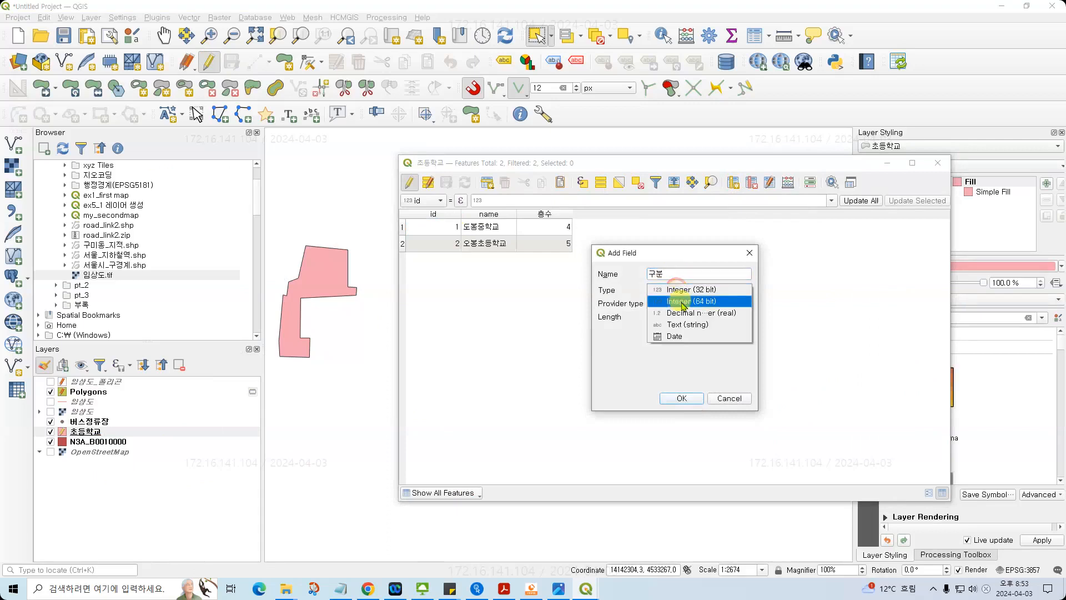
left_click(689, 325)
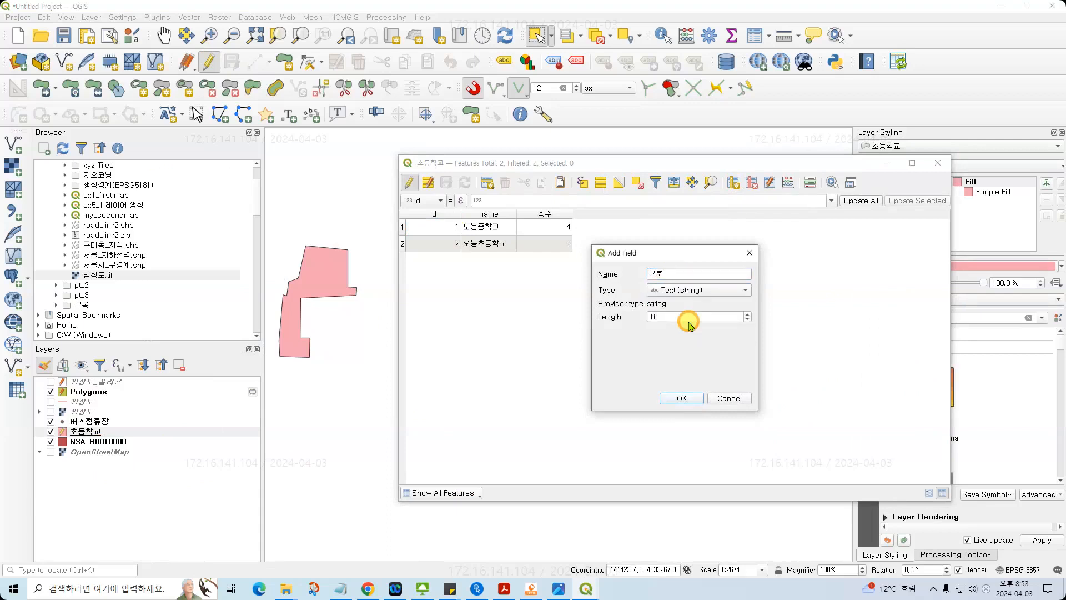
key("Return")
- Fill the 구분 field with 중학교 for the first feature and 초등학교 for the second, and end the layer's editing
double_click(602, 229)
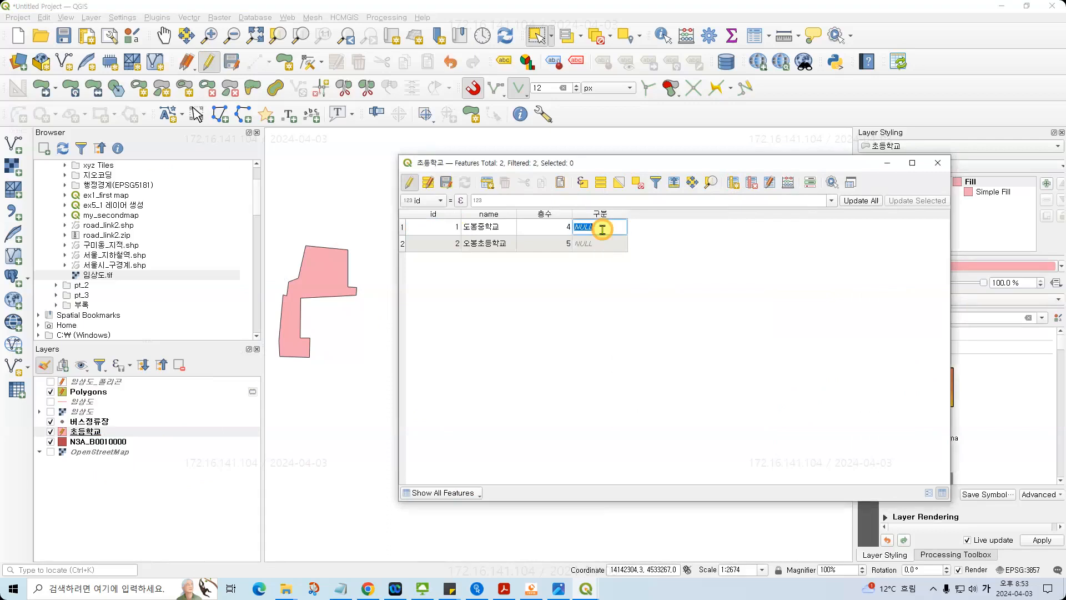
type("중학교")
double_click(610, 243)
type("초등학교")
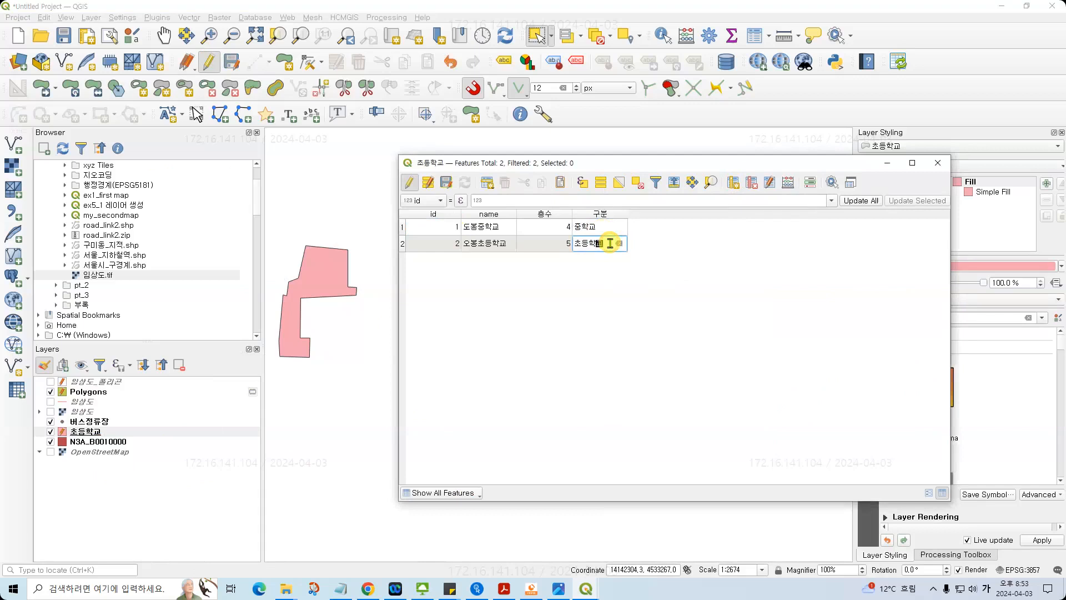
key("Return")
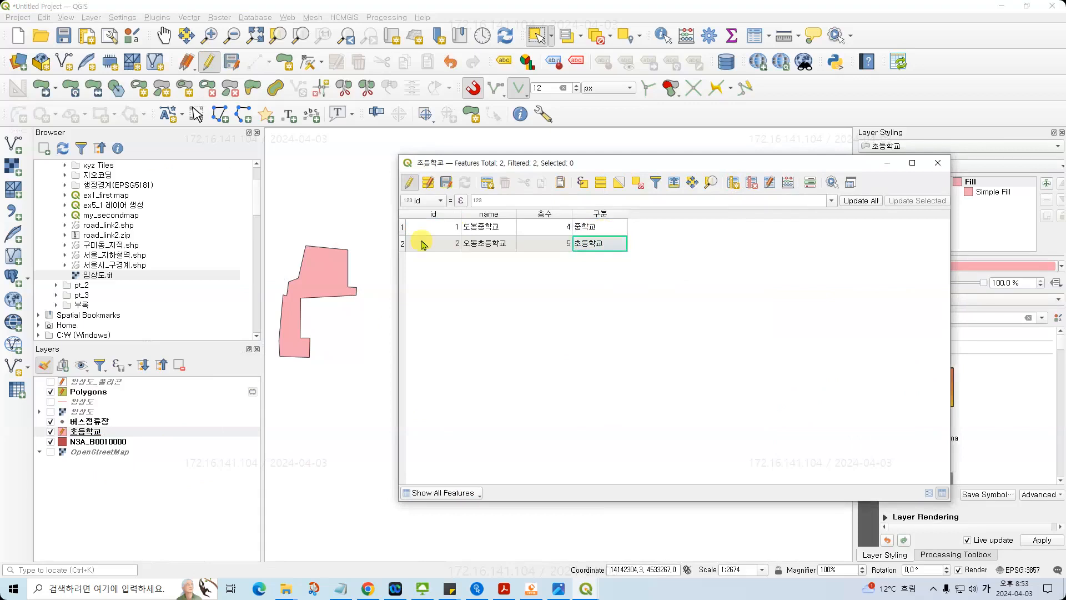
left_click(409, 183)
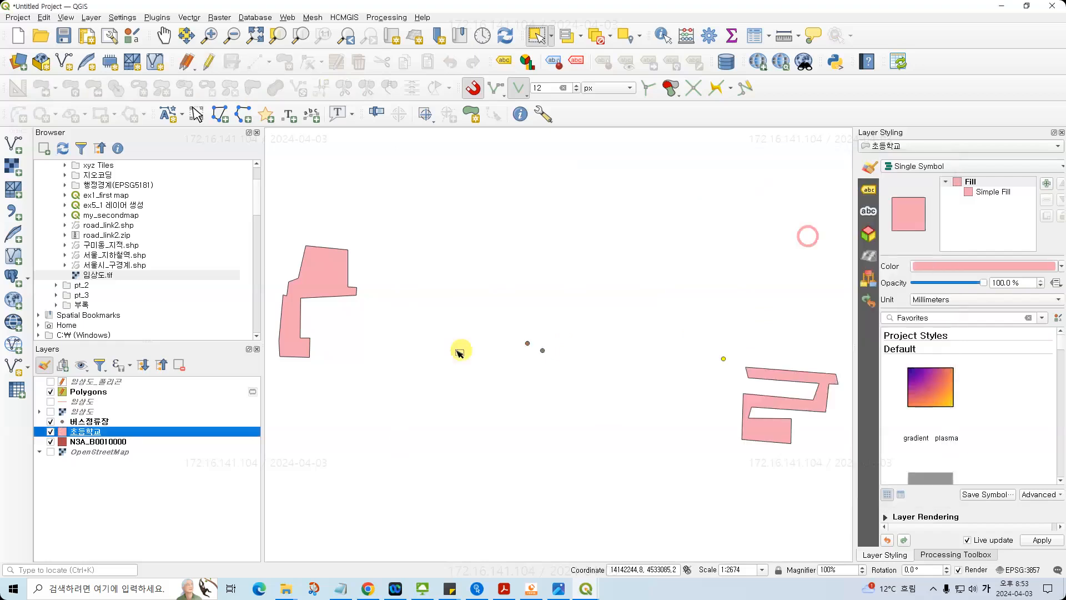
- Make the 버스정류장 layer active, switch to the PDF slides and read the snapping, apartment layer exercise, quiz and overlap control pages
left_click(93, 422)
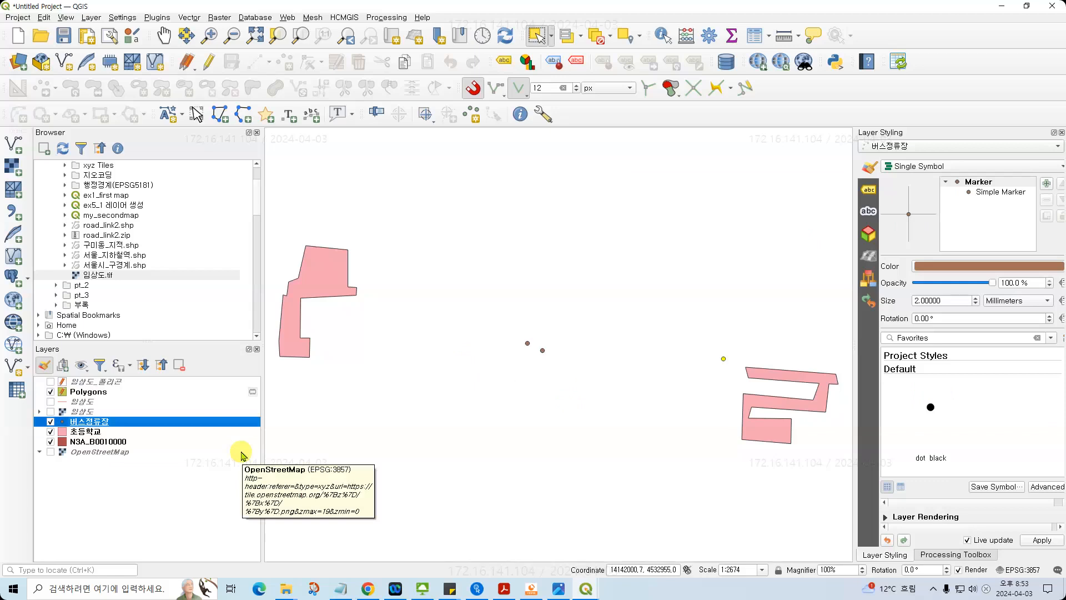
left_click(504, 588)
scroll(511, 425, "down", 3)
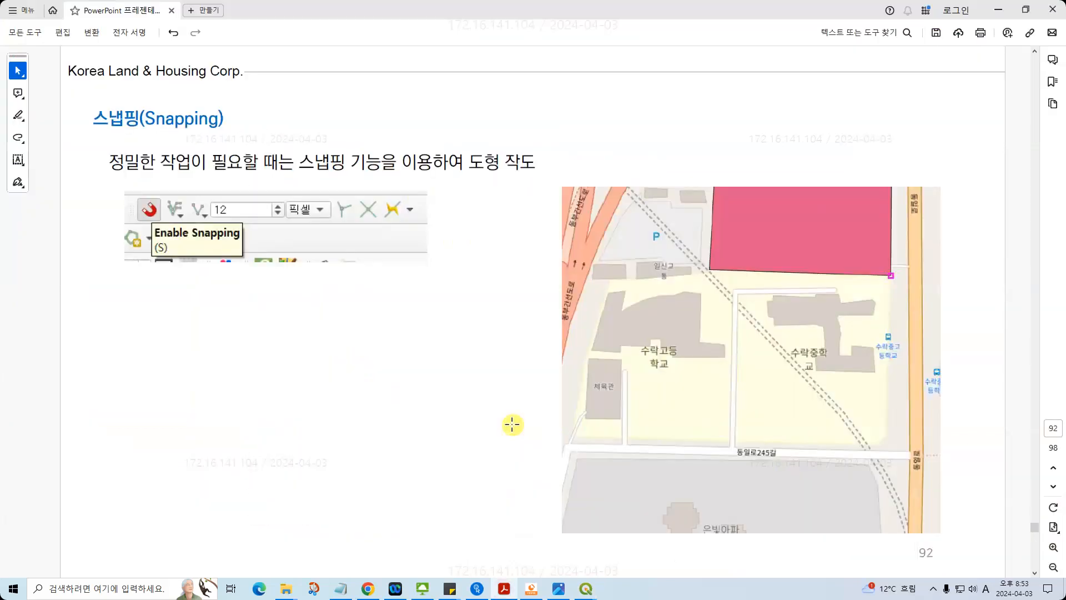
scroll(511, 424, "down", 3)
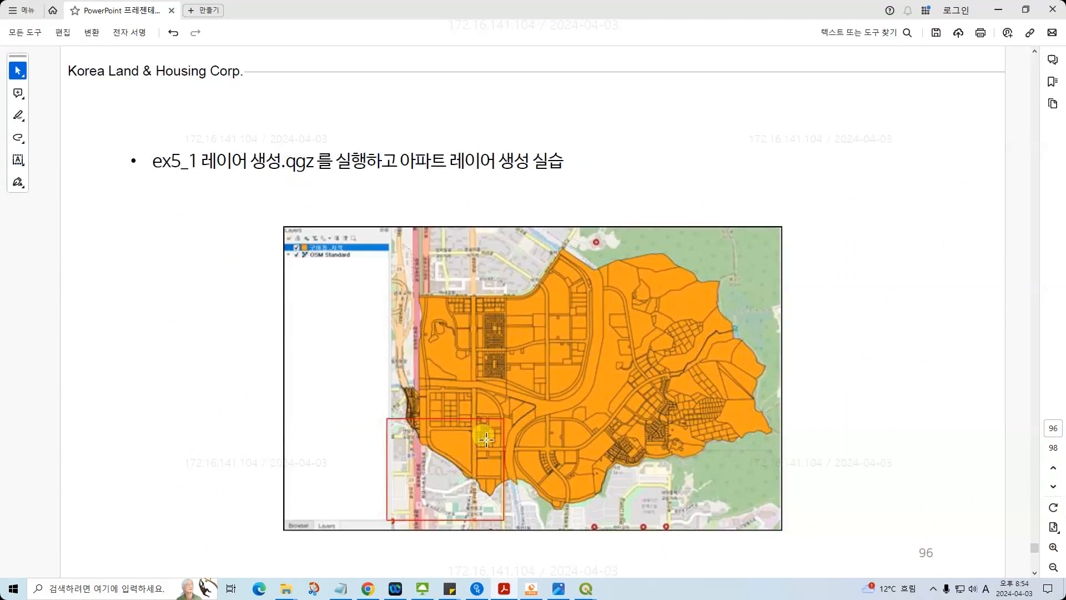
key("Page_Down")
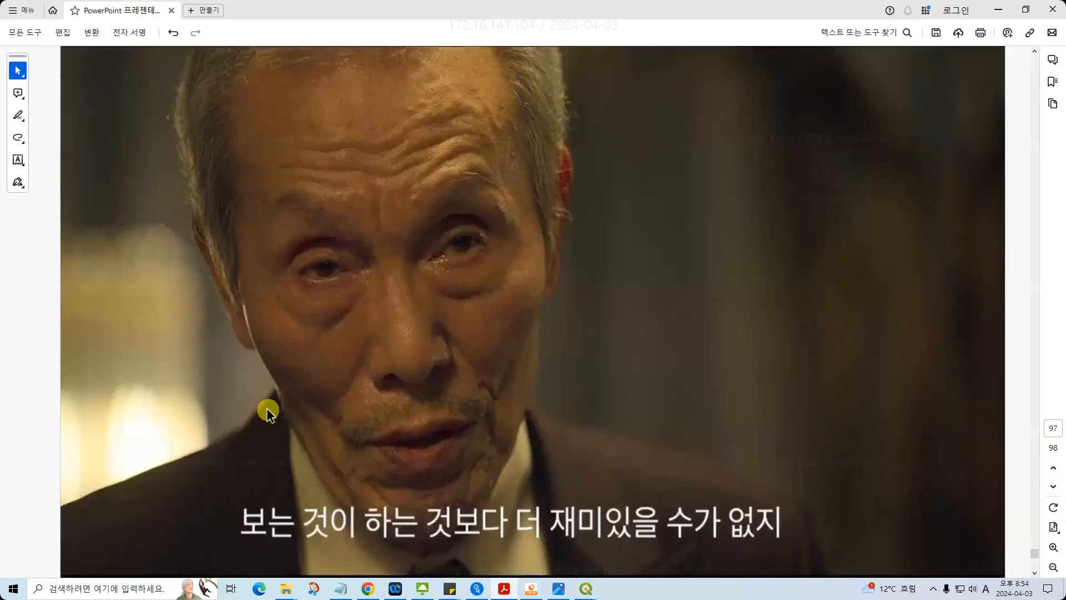
key("Page_Down")
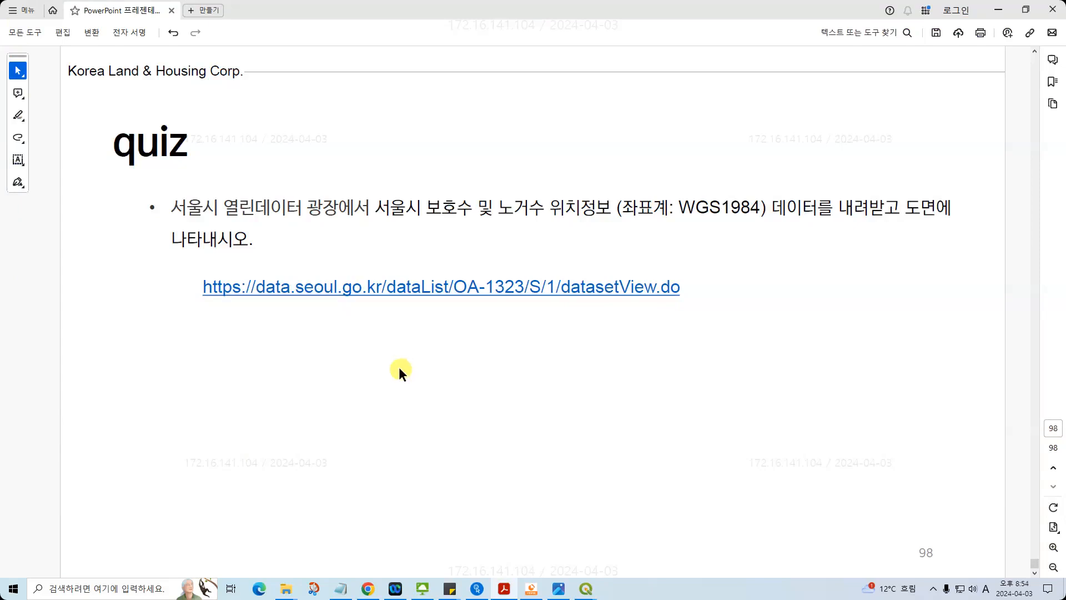
key("Page_Up")
key("Page_Up")
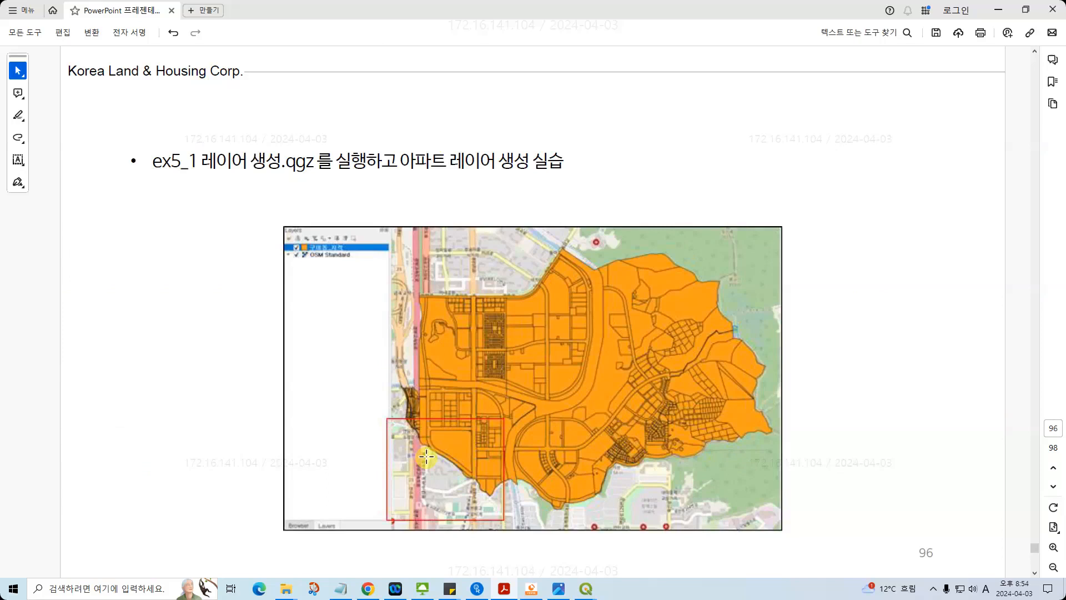
mouse_move(502, 592)
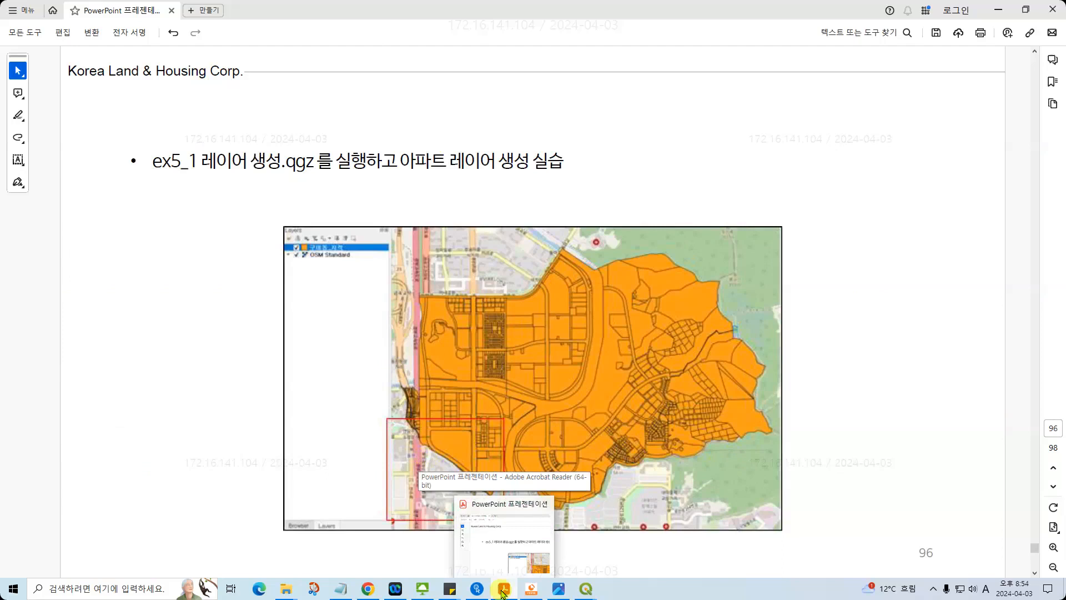
scroll(519, 434, "down", 2)
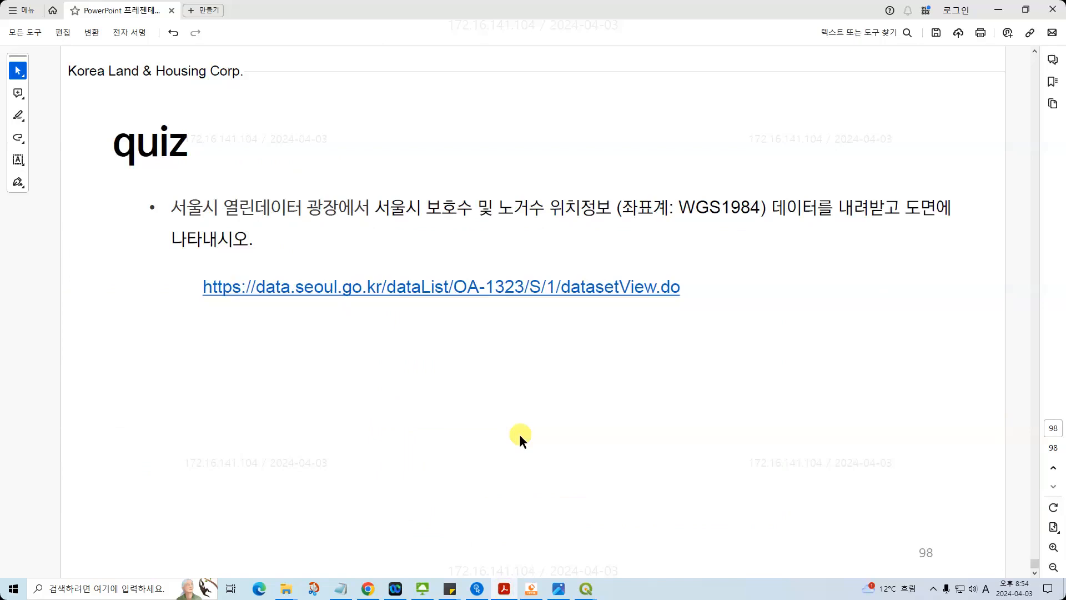
scroll(391, 467, "up", 3)
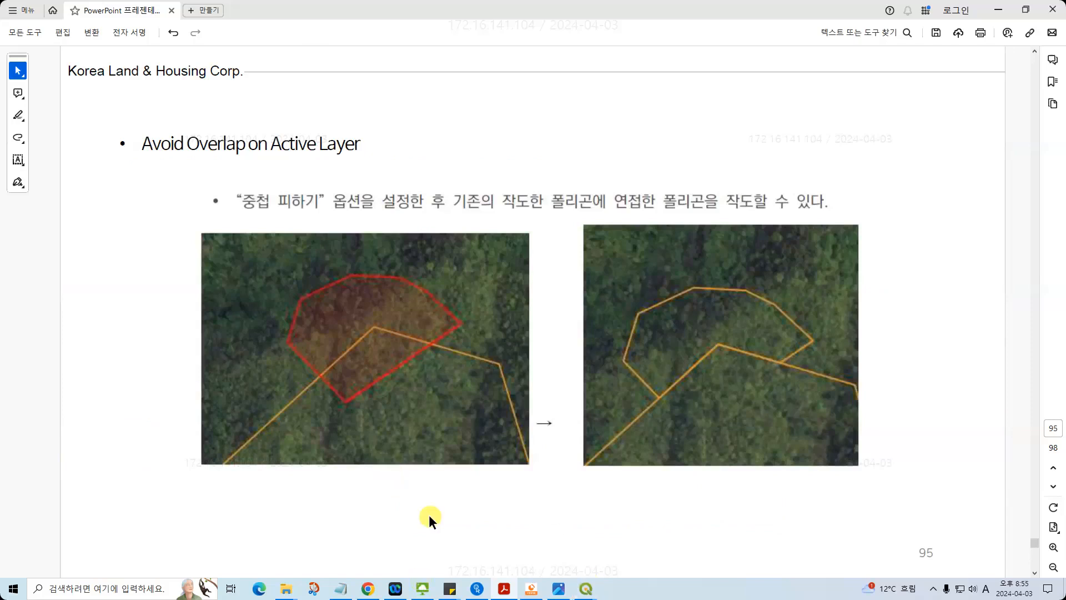
scroll(348, 496, "up", 1)
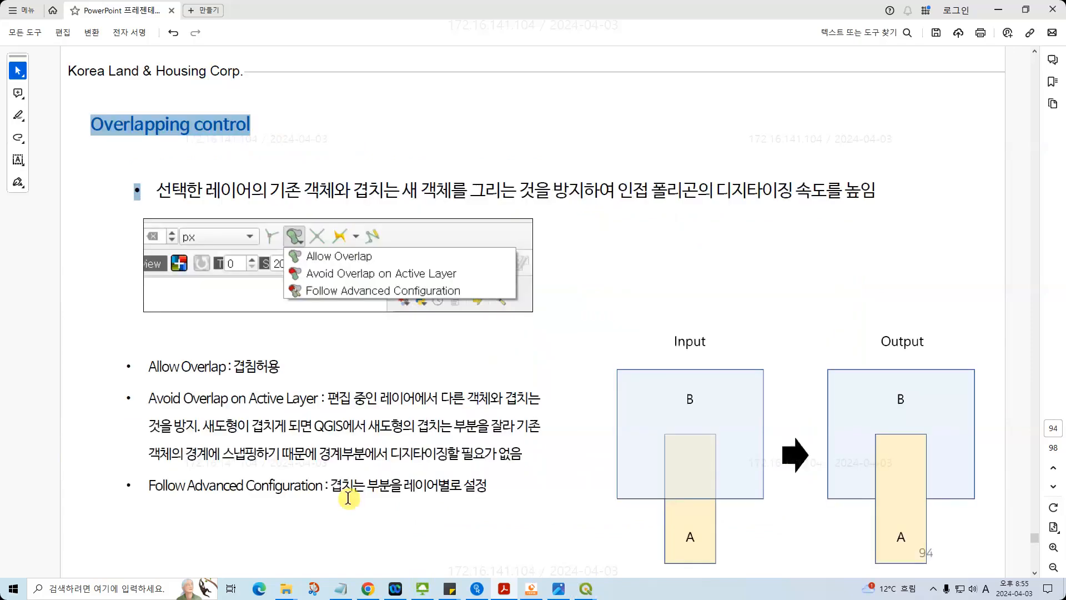